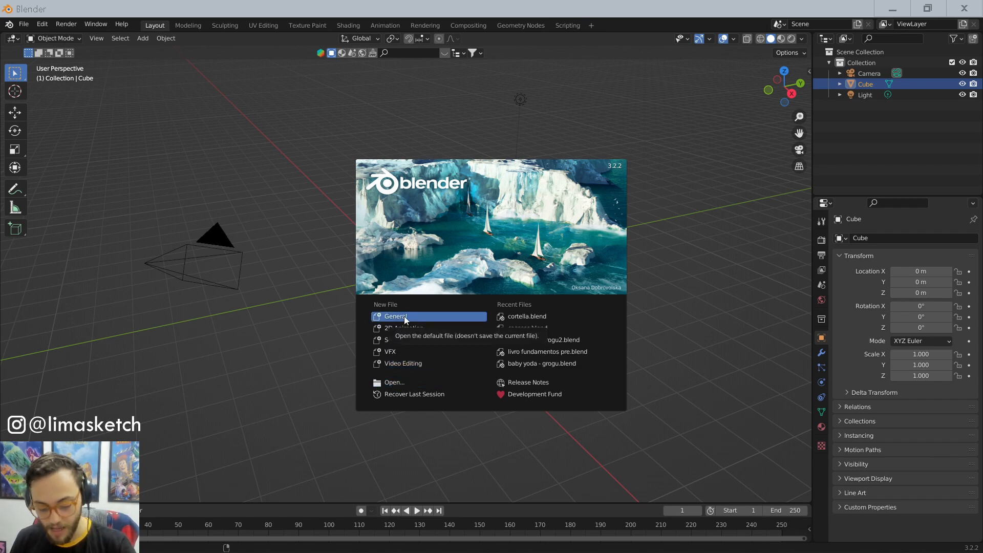
# Step: Start a new General scene, box-select the cube, the light and the camera in turn, and clear the selection
pyautogui.click(404, 317)
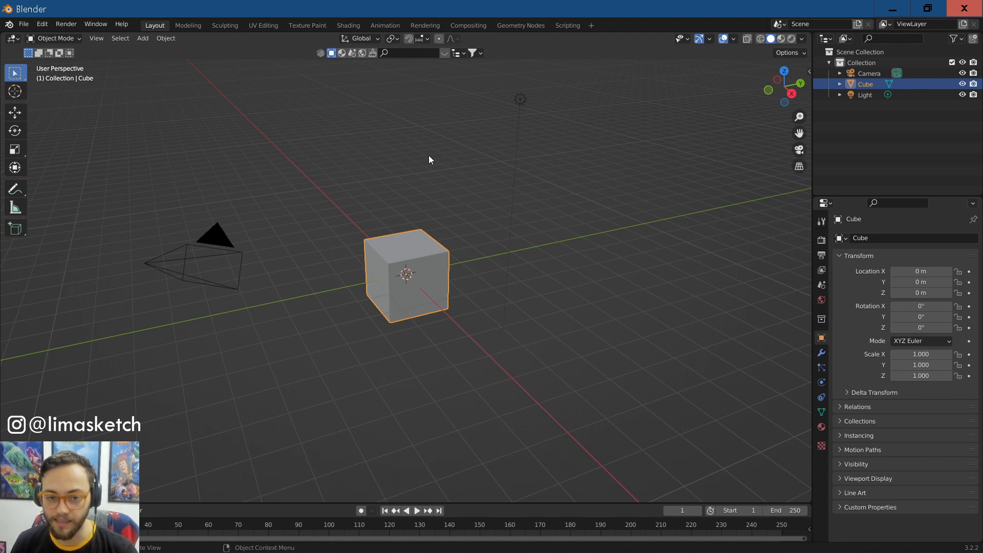
pyautogui.moveTo(326, 201); pyautogui.dragTo(443, 329)
pyautogui.moveTo(458, 173); pyautogui.dragTo(507, 116)
pyautogui.moveTo(319, 182); pyautogui.dragTo(144, 282)
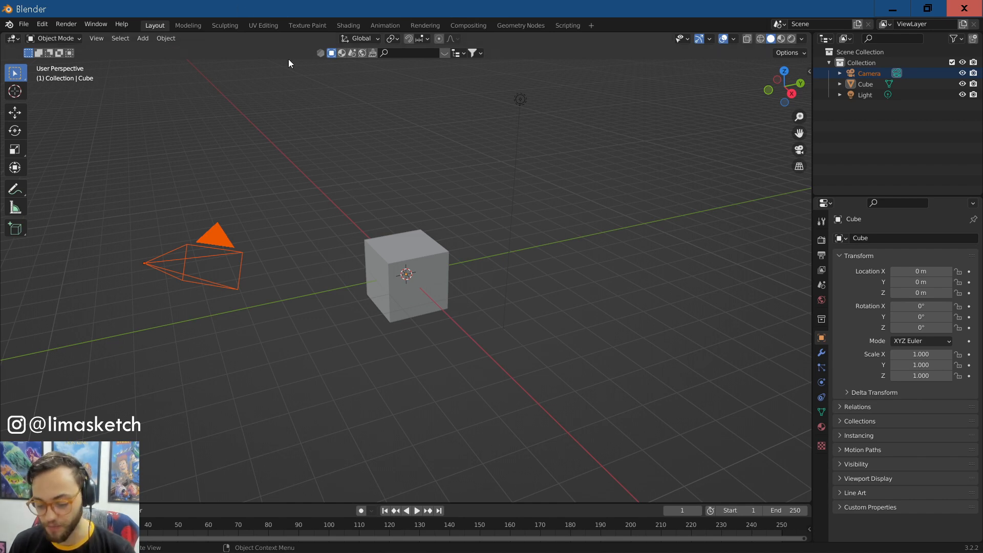
pyautogui.click(324, 178)
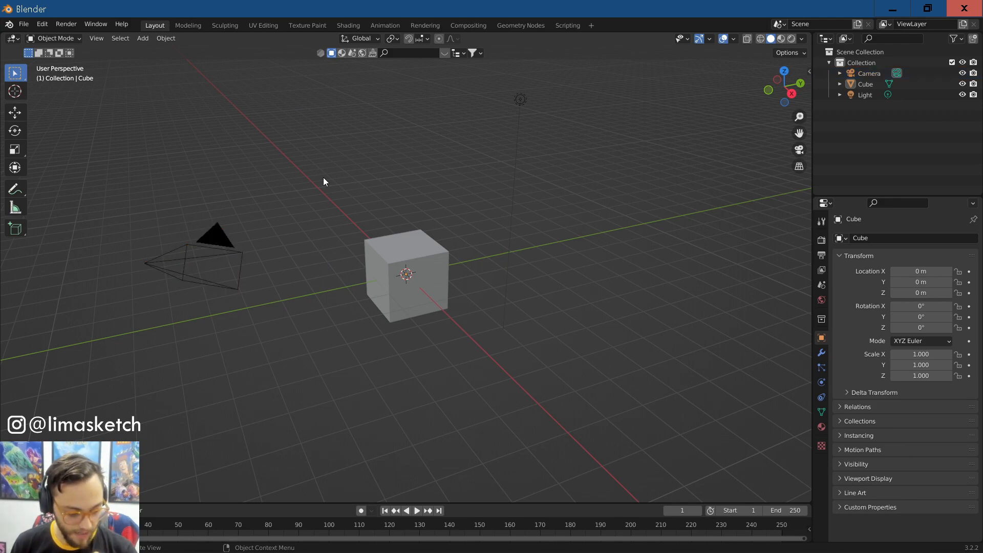
# Step: Render the default scene, check the file formats offered for saving the image, and close the render without saving
pyautogui.press('F12')
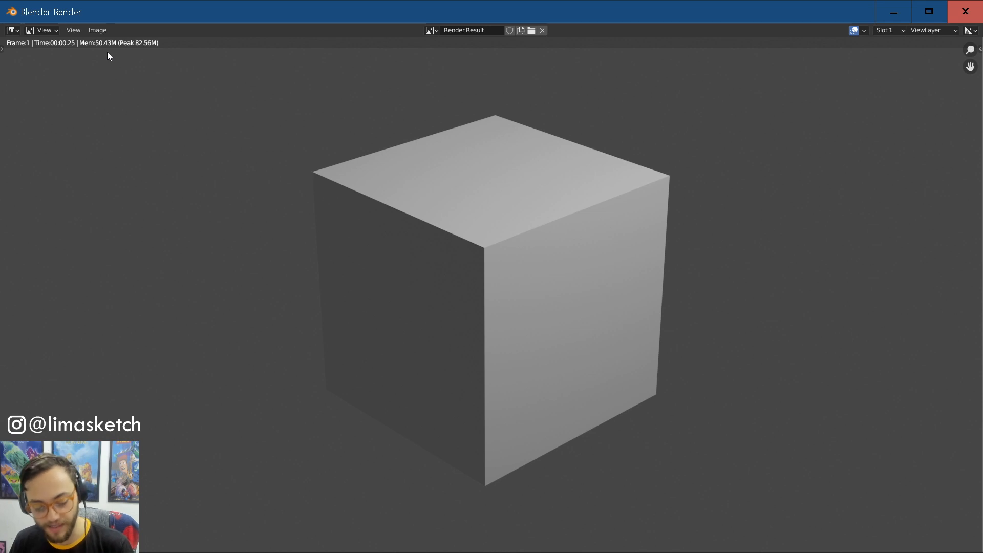
pyautogui.click(98, 29)
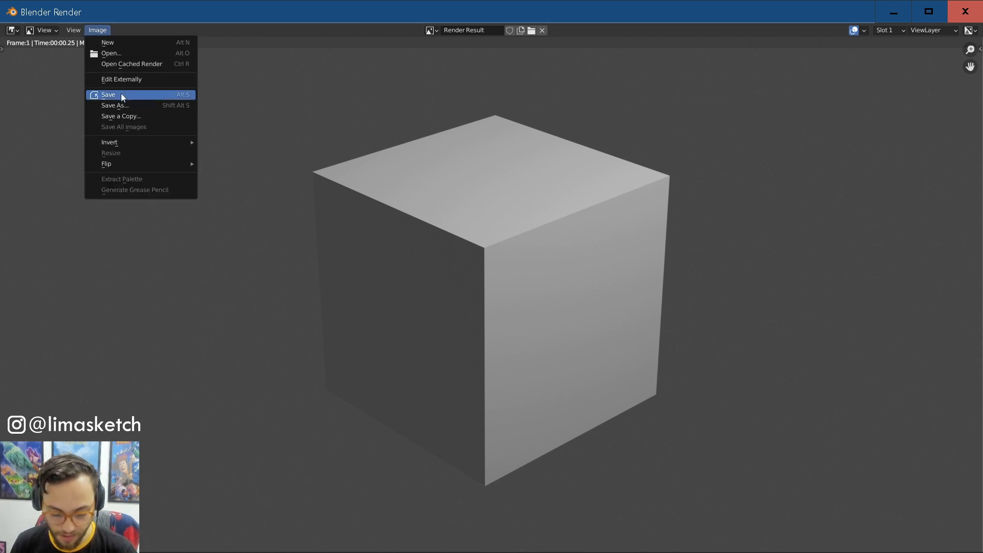
pyautogui.click(108, 105)
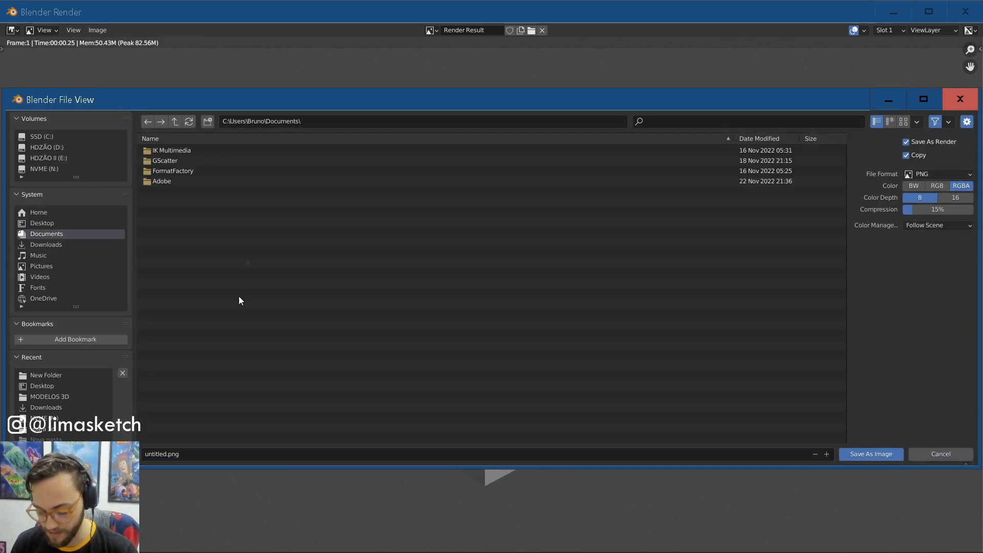
pyautogui.click(936, 175)
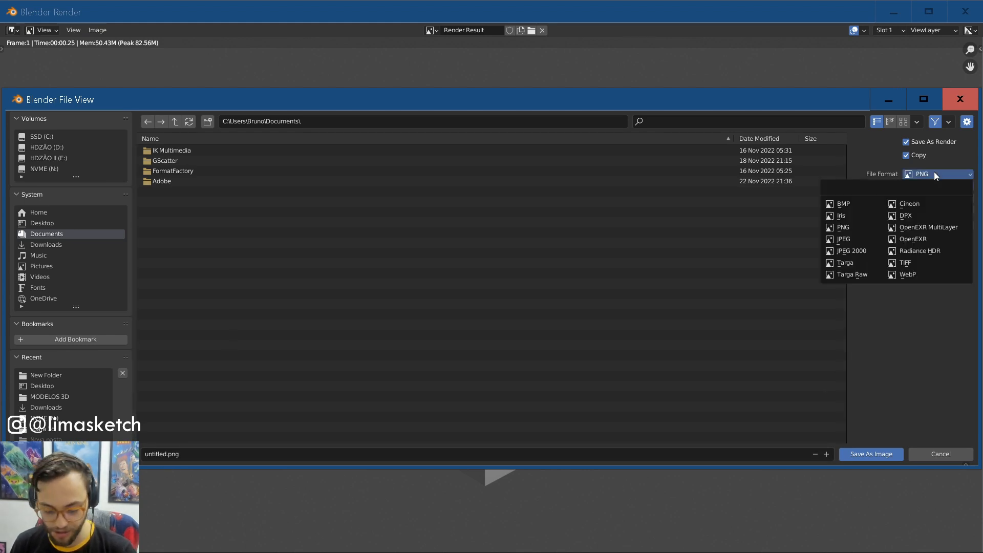
pyautogui.click(942, 455)
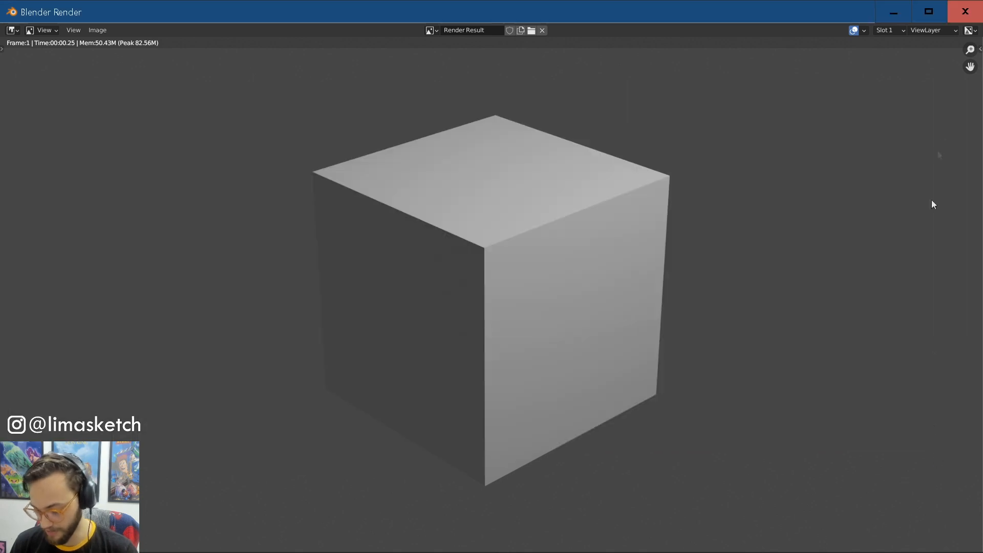
pyautogui.click(962, 14)
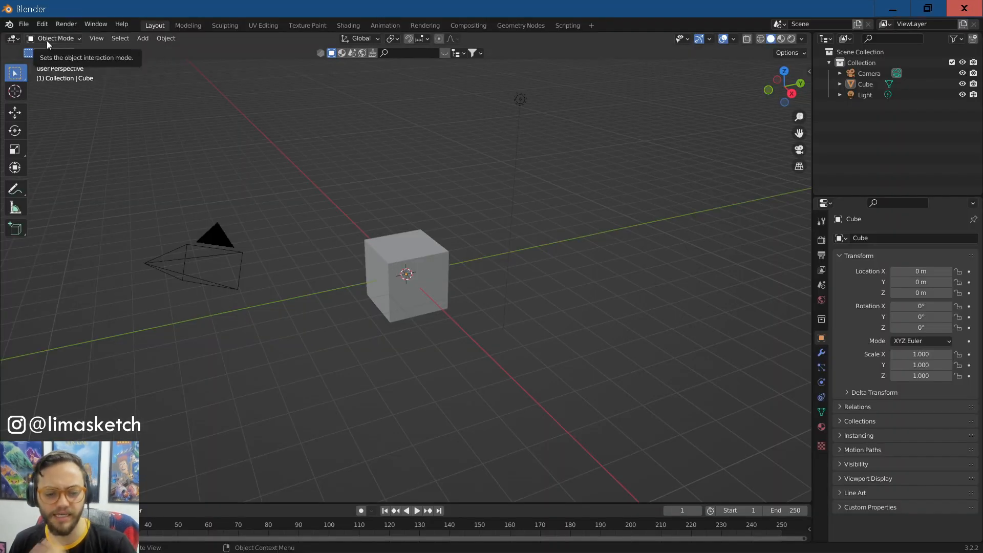
pyautogui.click(24, 26)
pyautogui.moveTo(31, 36)
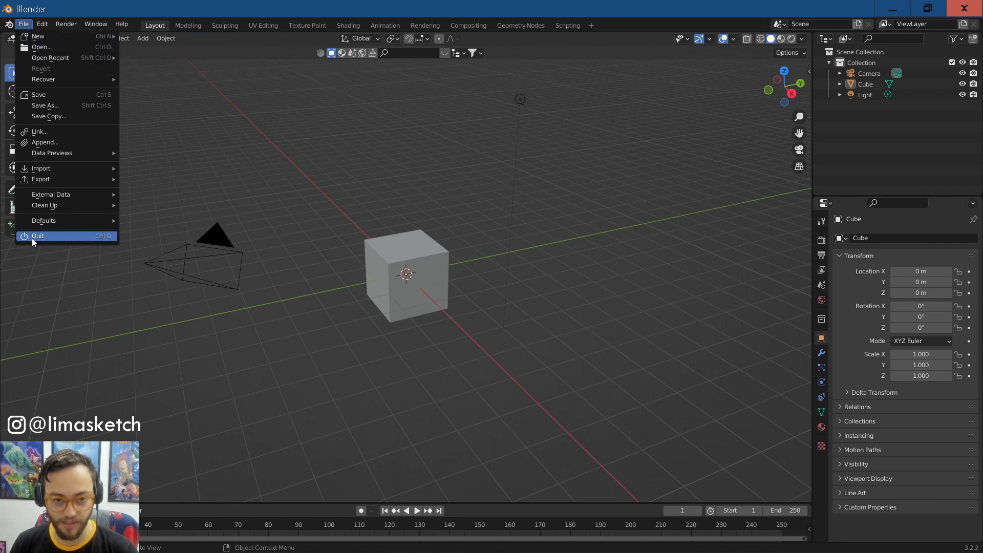
pyautogui.click(23, 25)
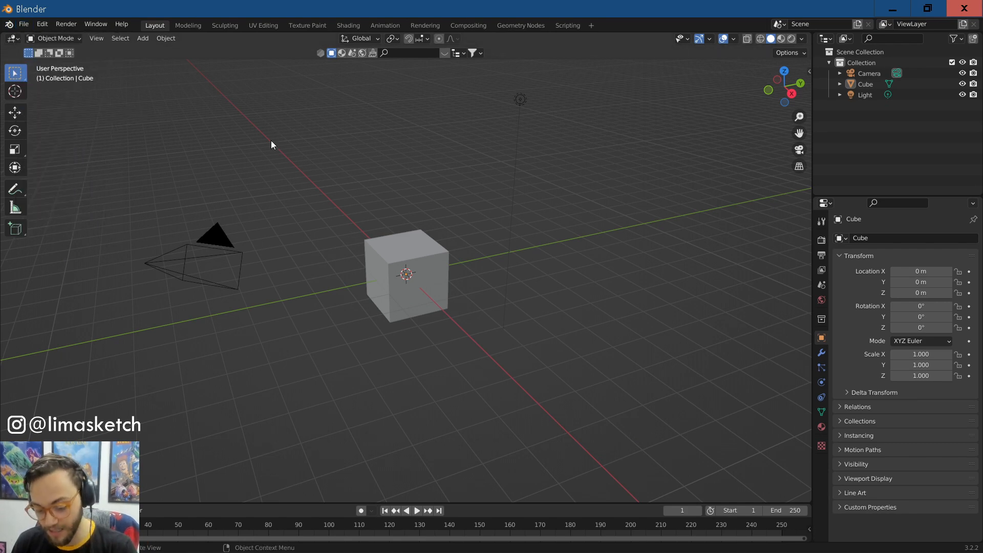
pyautogui.scroll(2, 292, 263)
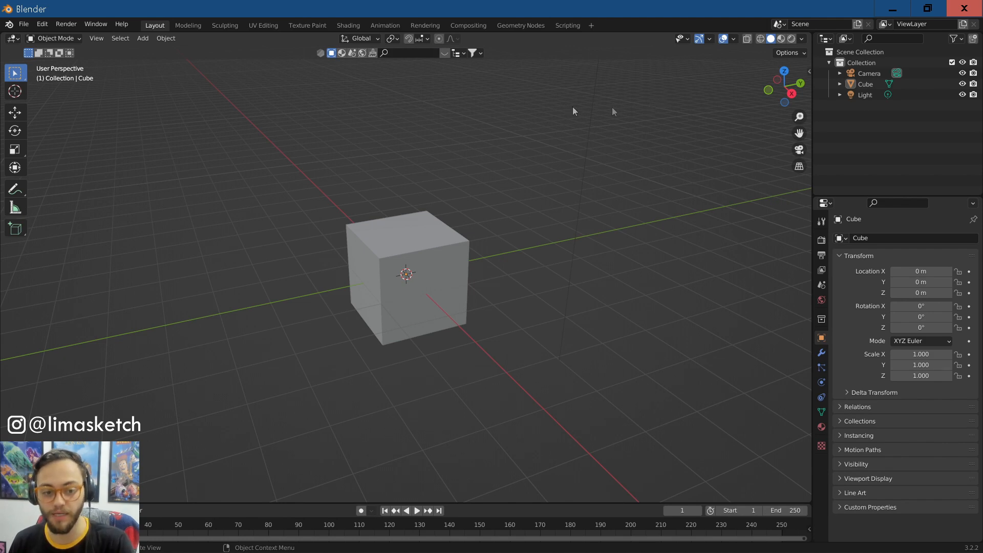
# Step: Enlarge the interface by raising the Resolution Scale in the Interface preferences
pyautogui.click(36, 25)
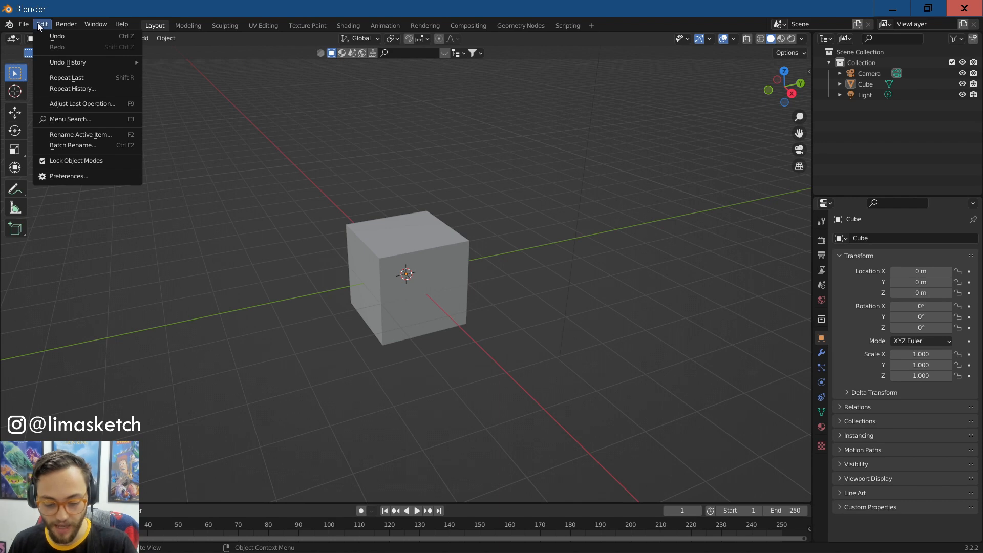
pyautogui.click(48, 177)
pyautogui.moveTo(60, 20); pyautogui.dragTo(346, 99)
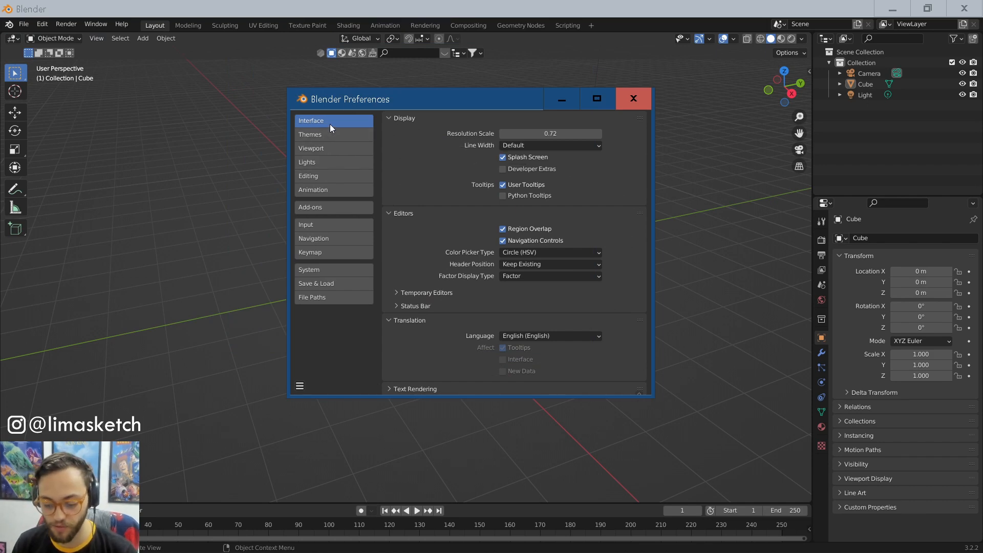
pyautogui.moveTo(584, 134)
pyautogui.mouseDown()
pyautogui.moveTo(692, 134)
pyautogui.moveTo(602, 133)
pyautogui.mouseUp()
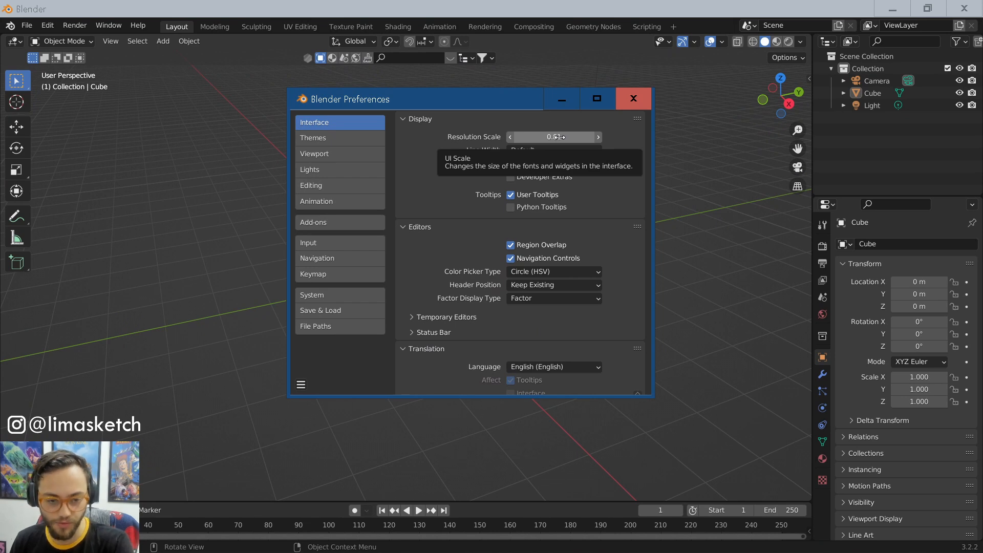
# Step: Look through the Themes, Viewport and System preferences and save the preferences
pyautogui.click(350, 138)
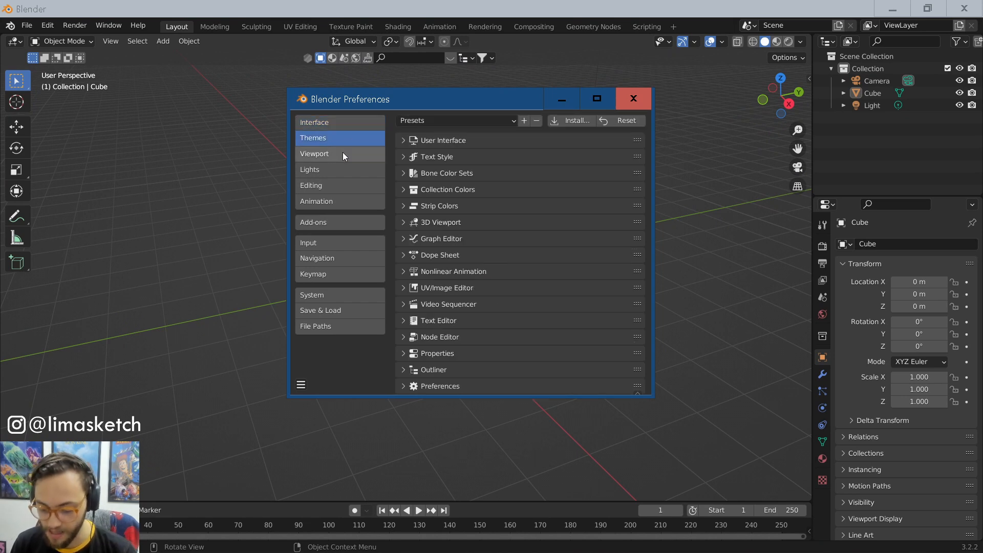
pyautogui.click(343, 154)
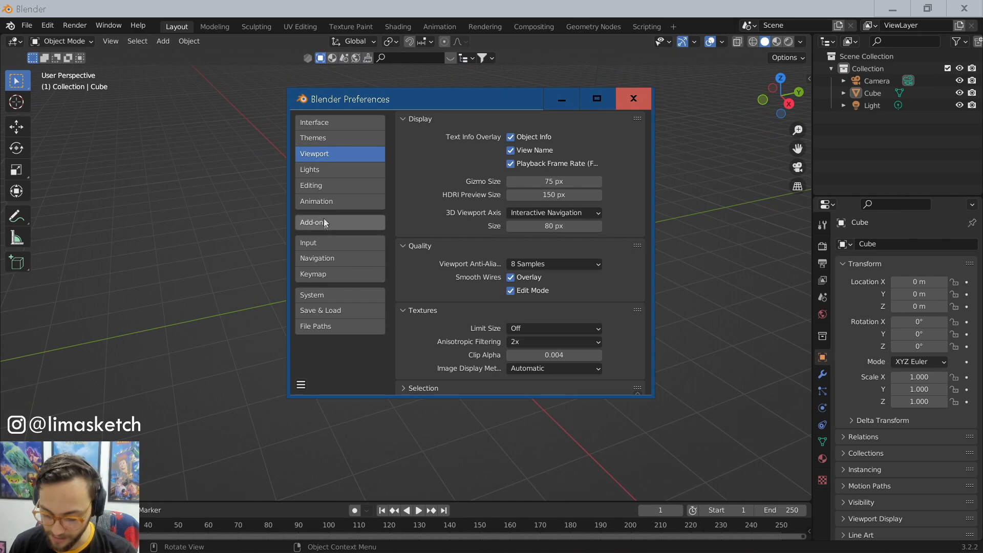
pyautogui.click(322, 297)
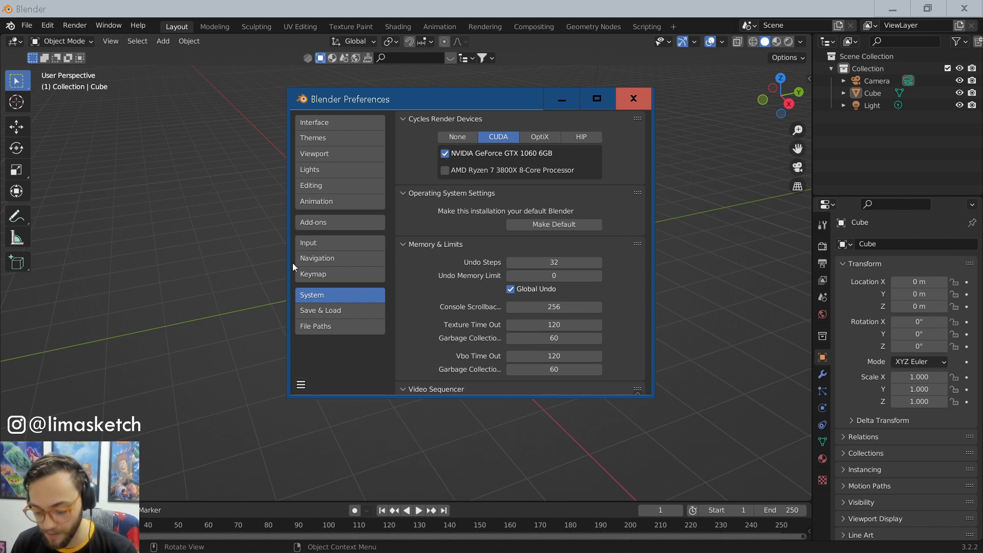
pyautogui.click(300, 386)
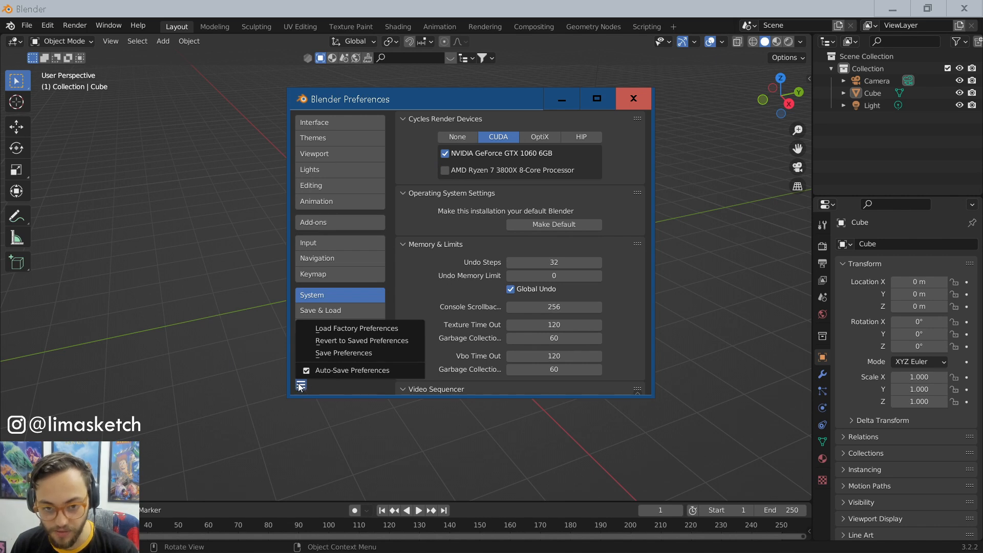
pyautogui.click(335, 358)
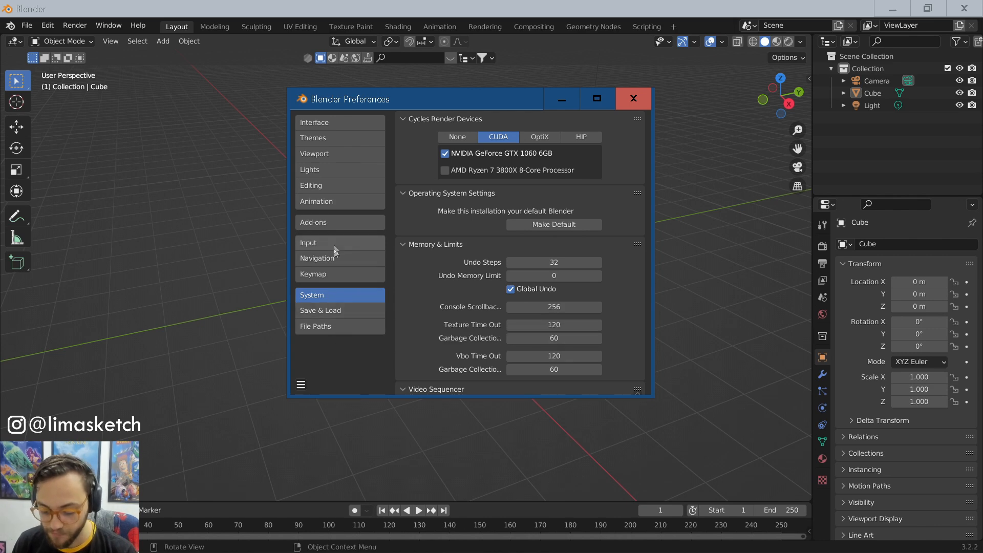
# Step: Browse the list of add-ons, view the file browser for installing one, and close the preferences without installing anything
pyautogui.click(336, 224)
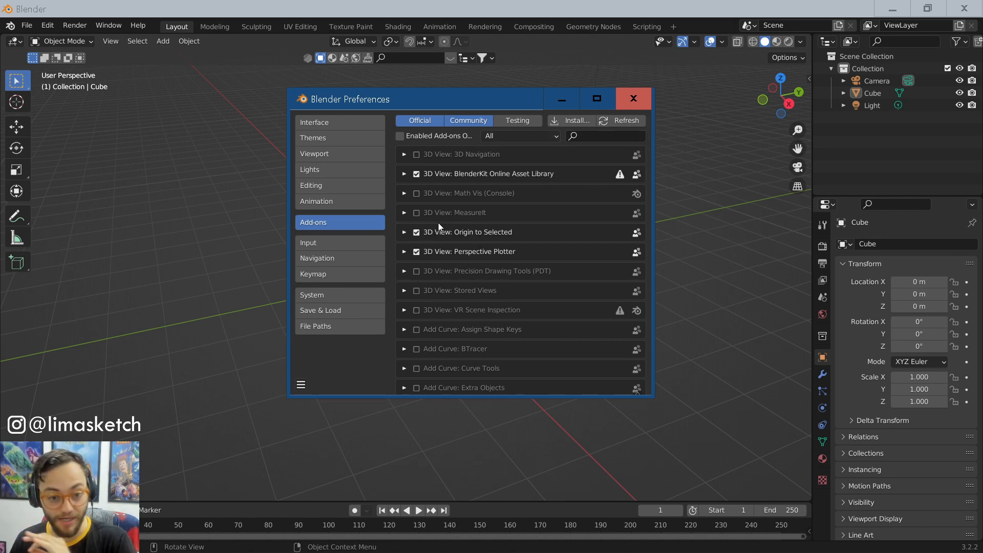
pyautogui.scroll(-10, 438, 223)
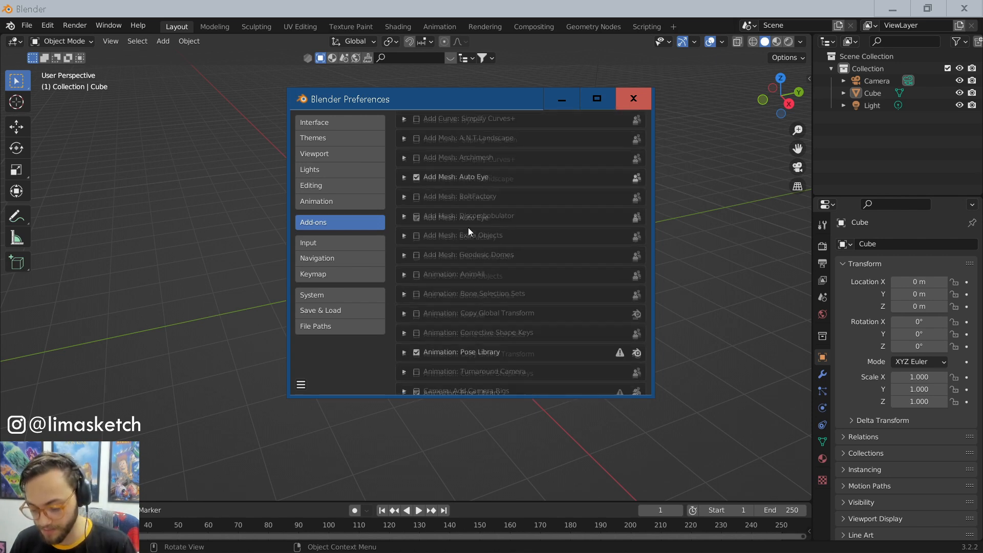
pyautogui.scroll(12, 468, 228)
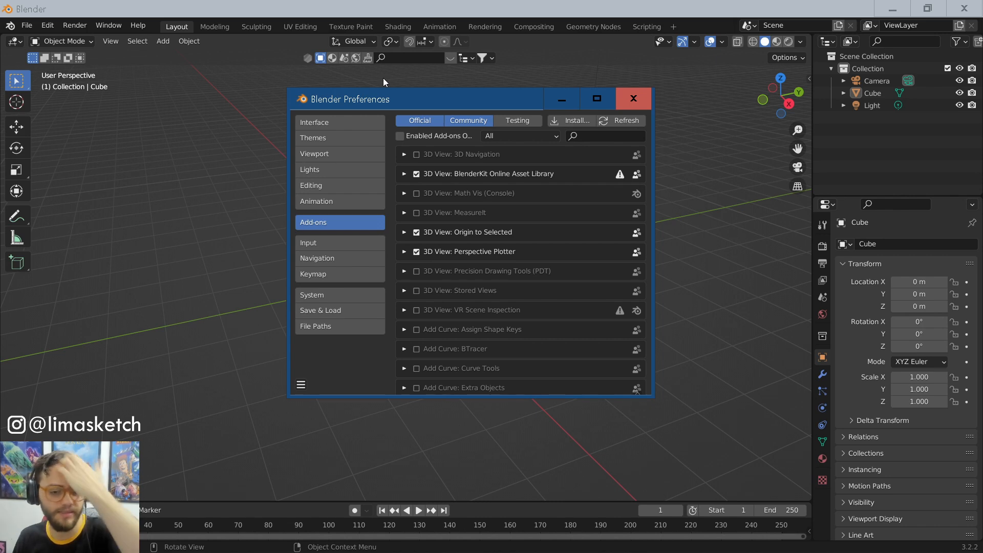
pyautogui.click(583, 121)
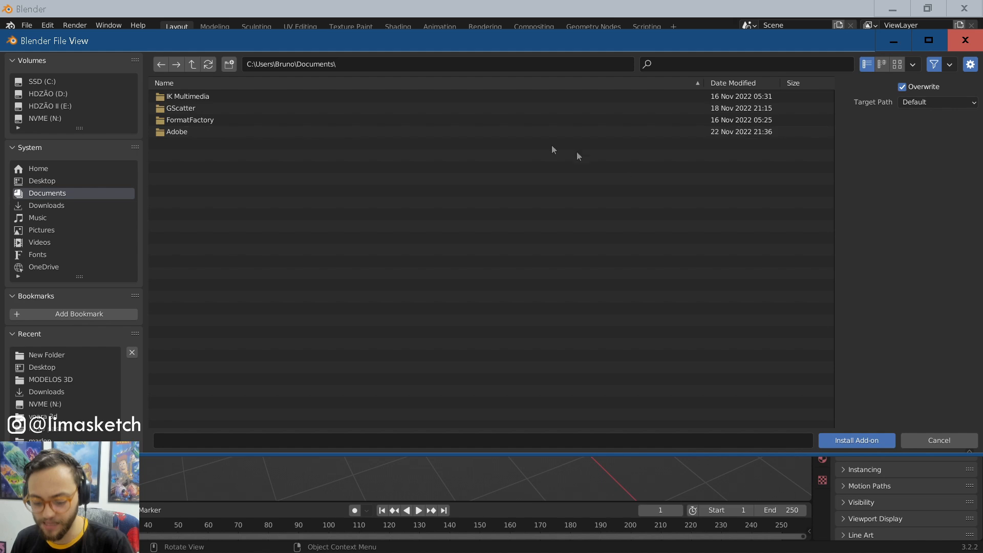
pyautogui.click(956, 450)
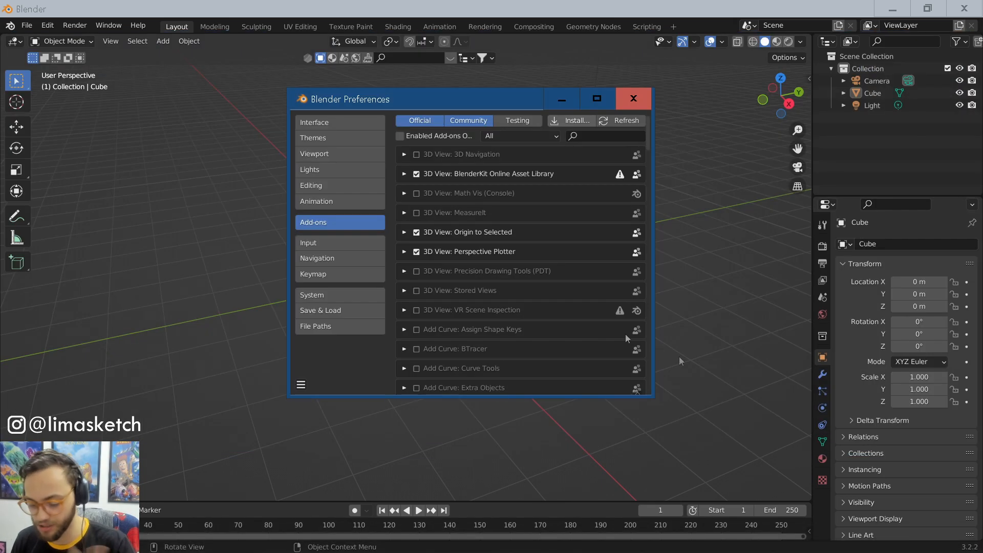
pyautogui.click(633, 99)
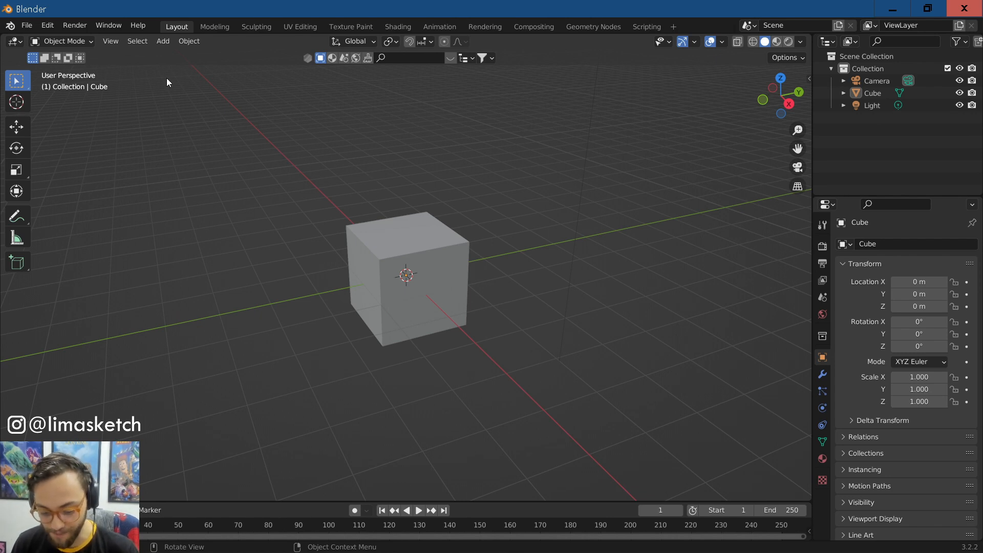
# Step: Examine the default cube by zooming the viewport in and out repeatedly and orbiting slightly around it
pyautogui.scroll(-2, 438, 173)
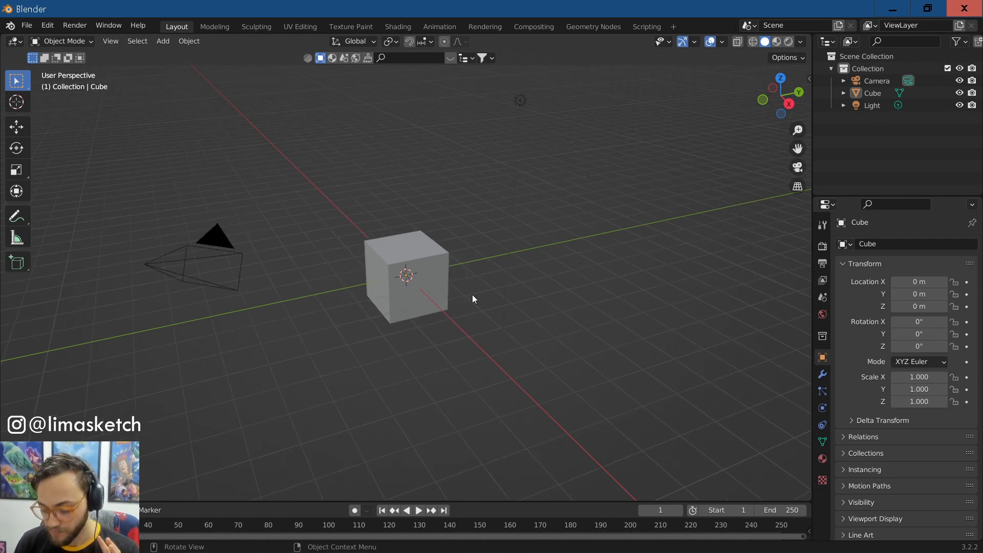
pyautogui.scroll(1, 473, 294)
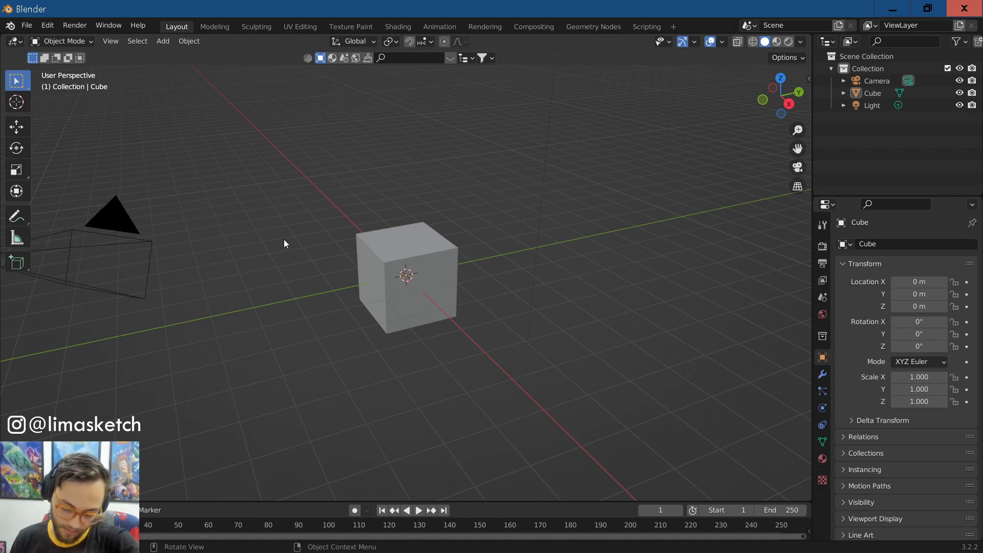
pyautogui.scroll(-2, 329, 212)
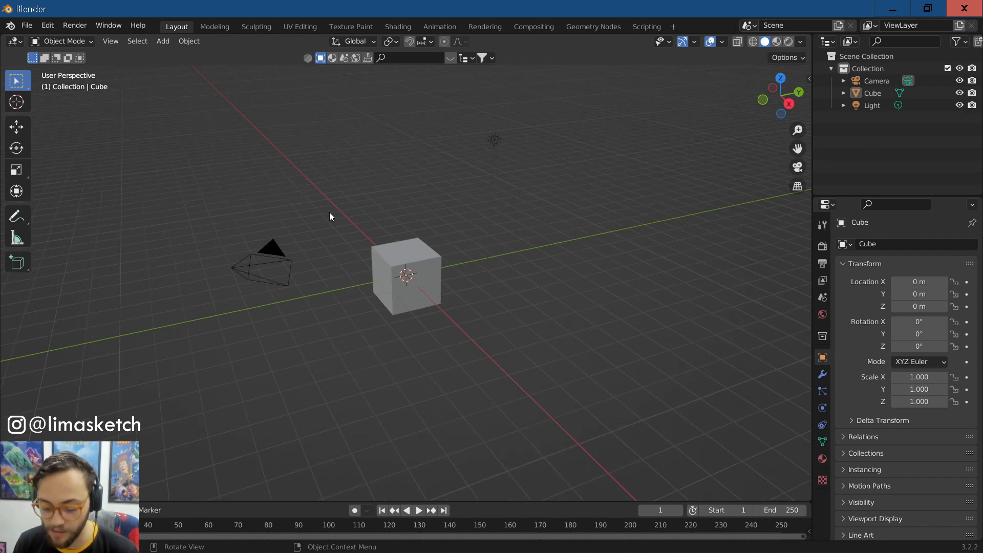
pyautogui.scroll(2, 342, 220)
pyautogui.scroll(2, 362, 233)
pyautogui.scroll(-2, 362, 233)
pyautogui.scroll(2, 361, 233)
pyautogui.scroll(-1, 362, 234)
pyautogui.scroll(-3, 361, 234)
pyautogui.scroll(3, 361, 234)
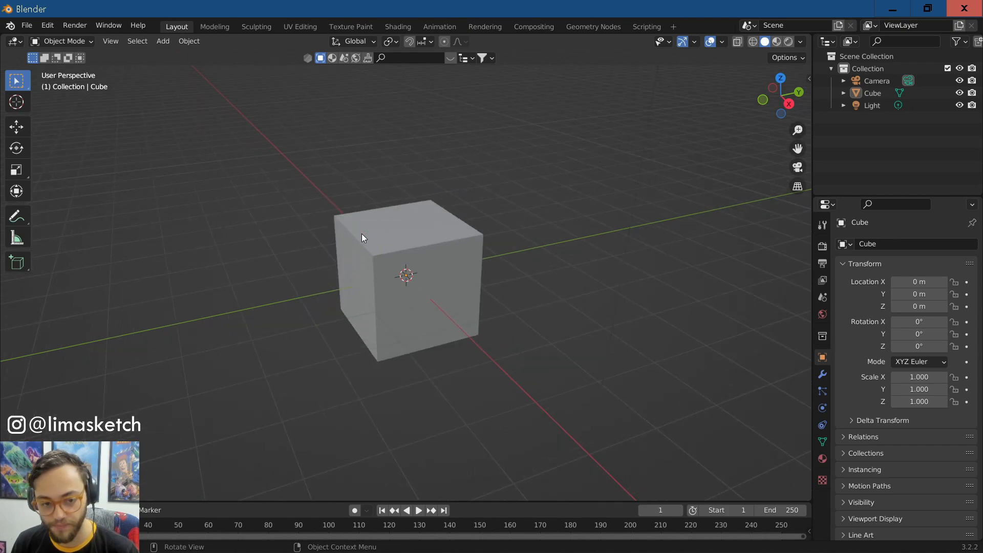
pyautogui.scroll(-2, 362, 234)
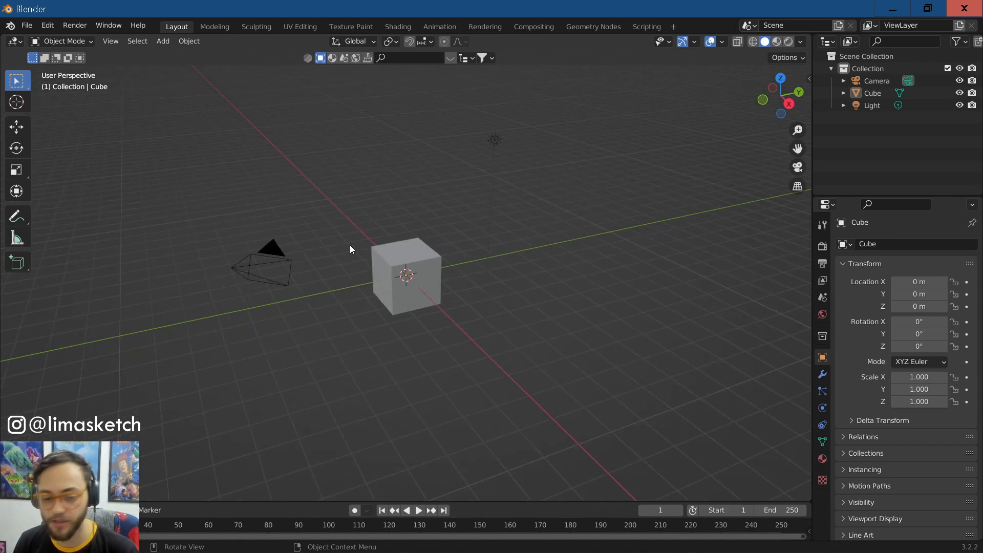
pyautogui.scroll(4, 329, 267)
pyautogui.scroll(-4, 328, 269)
pyautogui.scroll(4, 327, 269)
pyautogui.scroll(-3, 326, 268)
pyautogui.scroll(4, 326, 268)
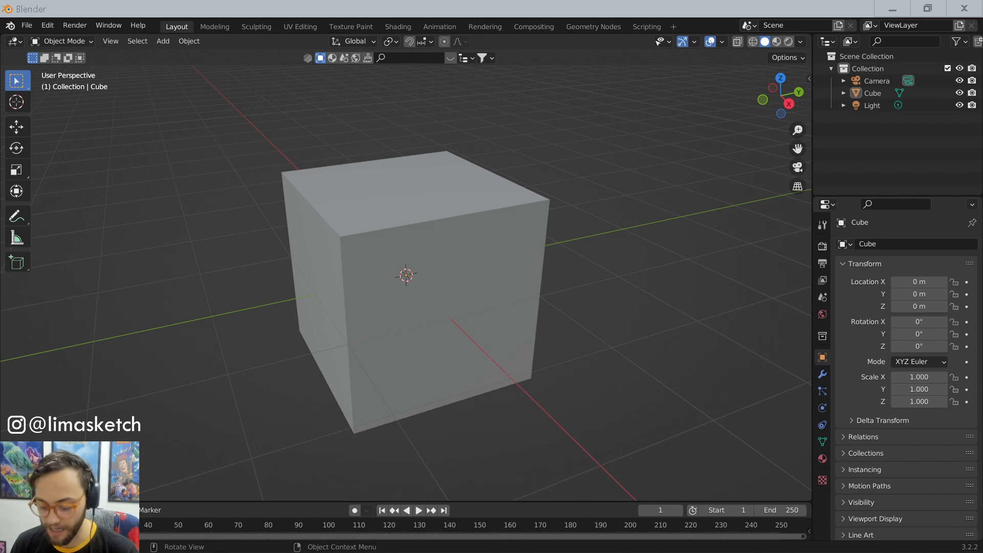
pyautogui.click(197, 312)
pyautogui.scroll(-5, 223, 203)
pyautogui.scroll(5, 328, 261)
pyautogui.scroll(-6, 344, 274)
pyautogui.scroll(6, 339, 262)
pyautogui.scroll(-5, 339, 262)
pyautogui.scroll(4, 339, 262)
pyautogui.scroll(-5, 339, 262)
pyautogui.scroll(4, 339, 262)
pyautogui.scroll(-2, 338, 262)
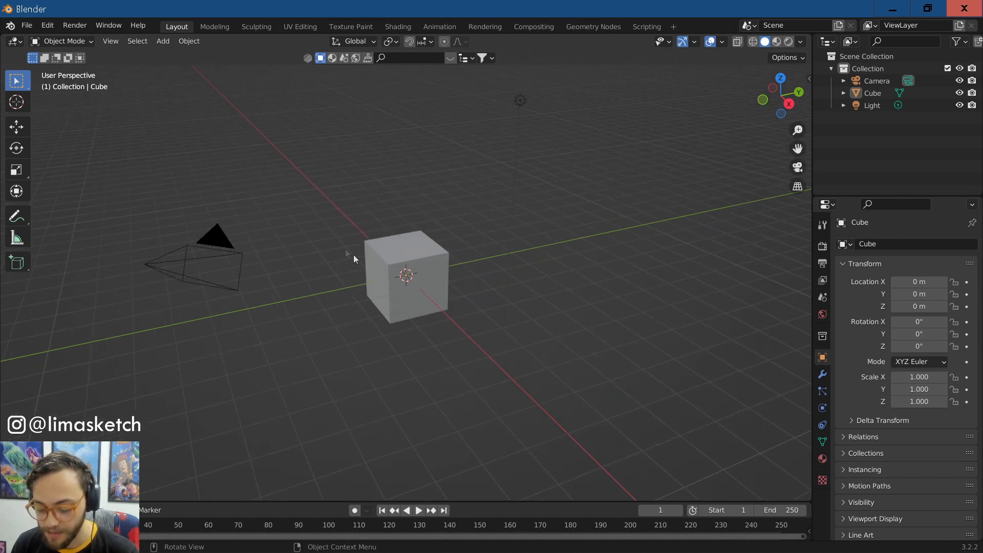
pyautogui.moveTo(330, 226); pyautogui.dragTo(340, 225, button='middle')
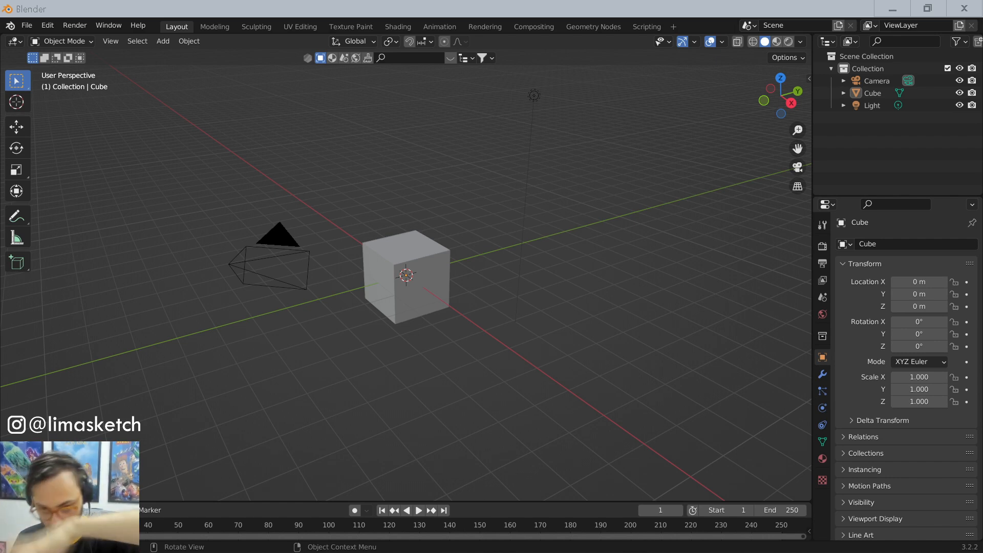
pyautogui.moveTo(330, 198); pyautogui.dragTo(334, 174, button='middle')
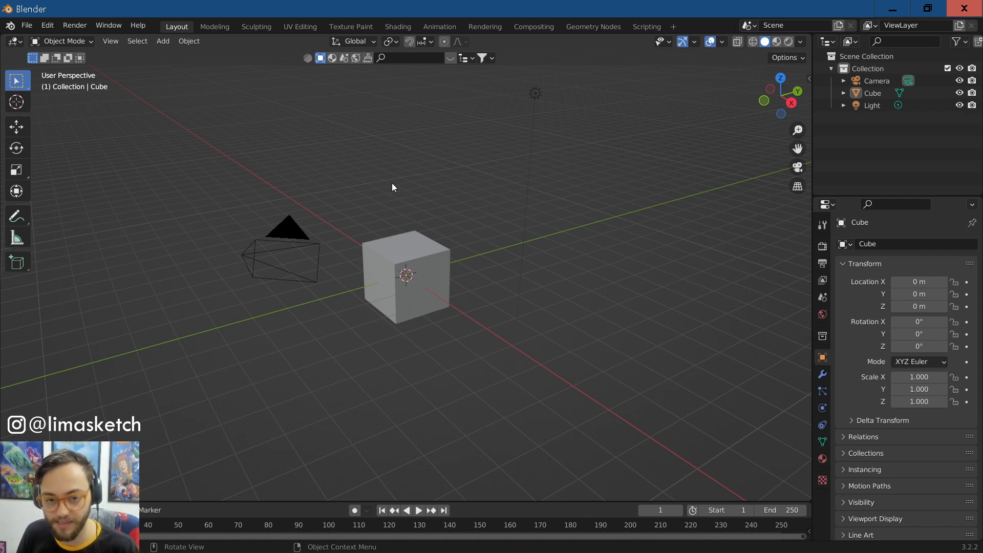
# Step: Examine the default cube from several angles and distances, bringing the camera and light into view as well
pyautogui.moveTo(391, 183); pyautogui.dragTo(396, 245, button='middle')
pyautogui.scroll(3, 396, 249)
pyautogui.scroll(-3, 280, 280)
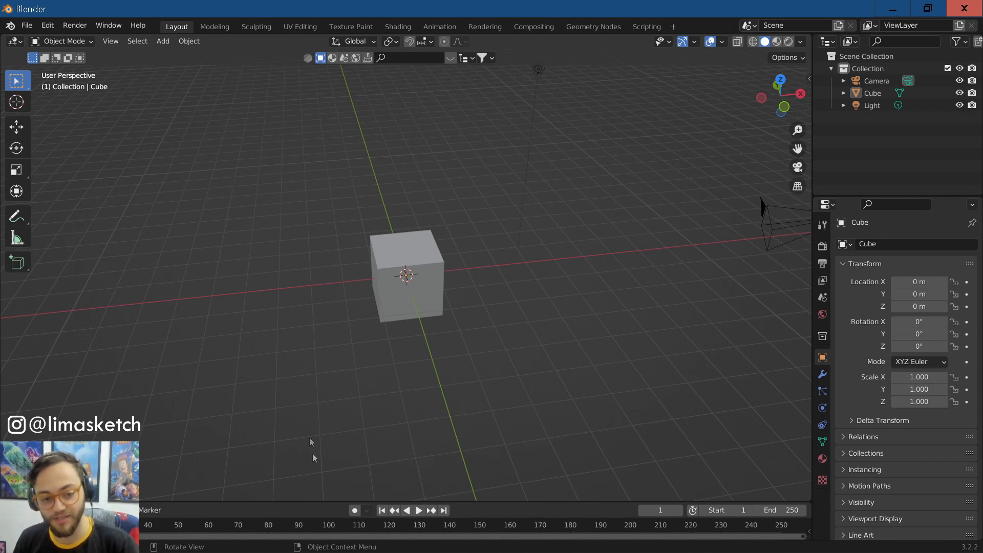
pyautogui.moveTo(408, 224); pyautogui.dragTo(343, 282, button='middle')
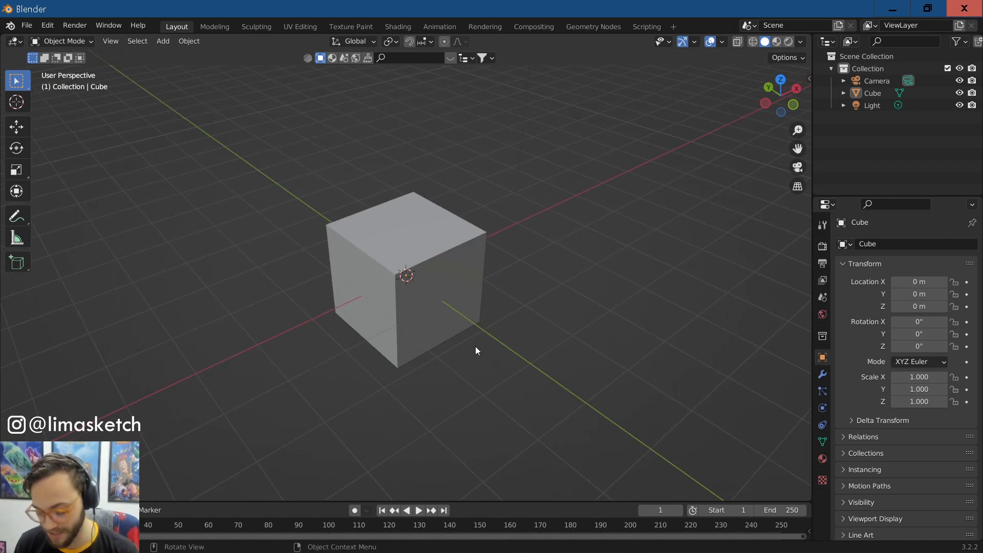
pyautogui.scroll(3, 493, 361)
pyautogui.moveTo(494, 361); pyautogui.dragTo(446, 346, button='middle')
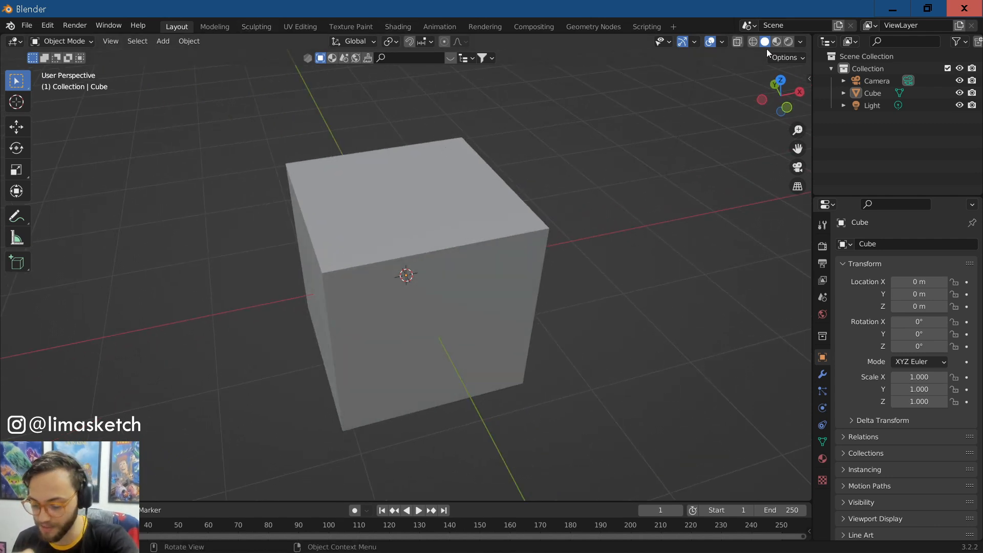
pyautogui.scroll(-3, 540, 343)
pyautogui.moveTo(540, 343); pyautogui.dragTo(527, 321, button='middle')
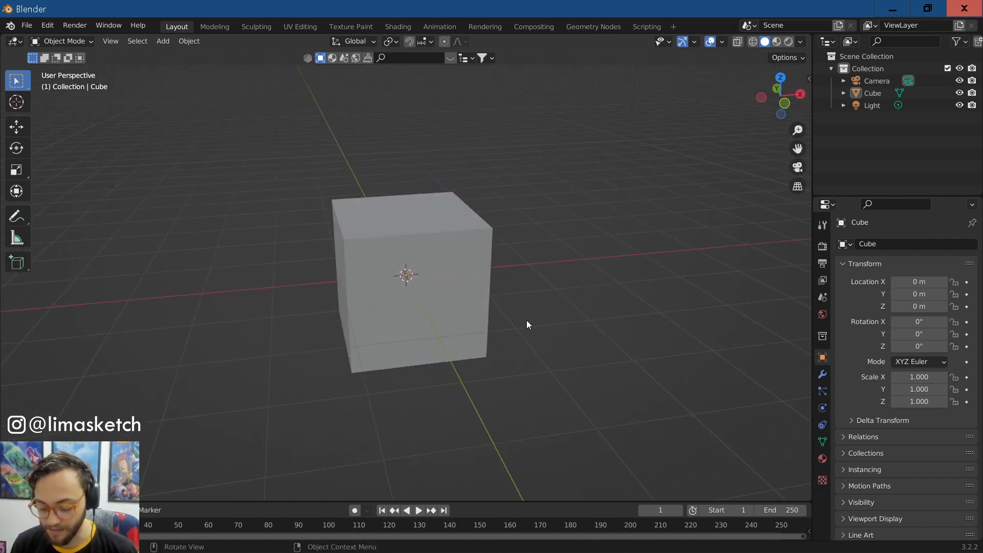
pyautogui.scroll(-3, 526, 320)
pyautogui.scroll(1, 502, 321)
pyautogui.scroll(-2, 501, 321)
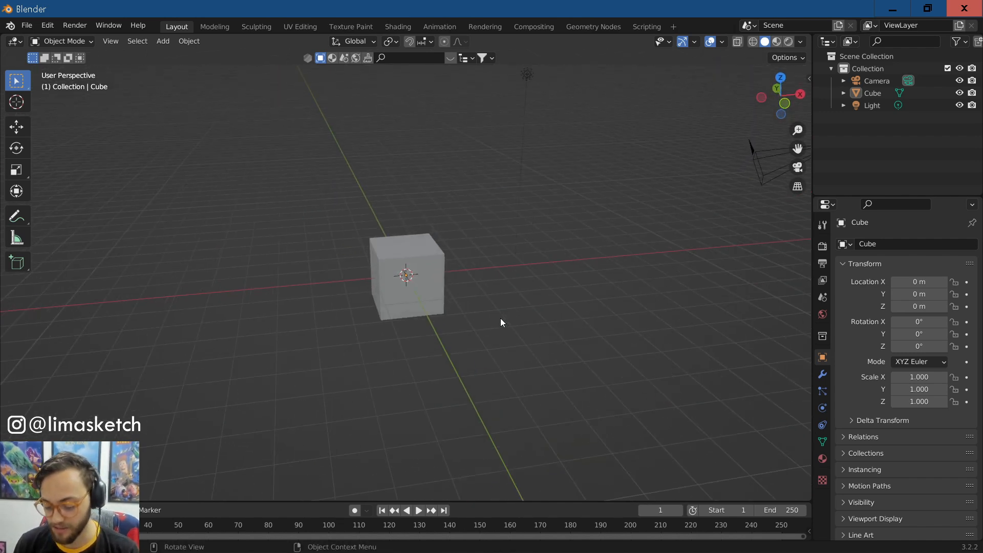
pyautogui.scroll(7, 501, 321)
pyautogui.scroll(-2, 501, 320)
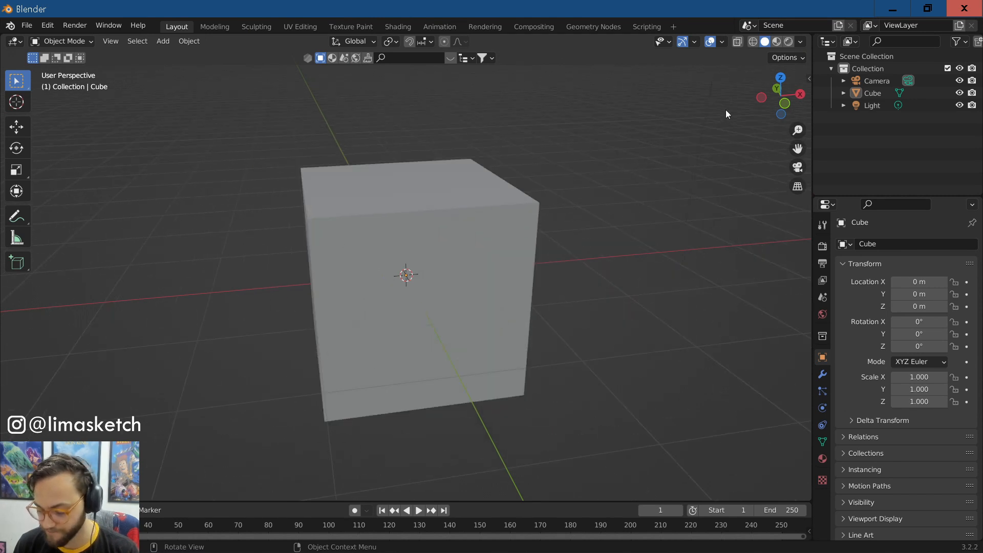
# Step: Show the viewport sidebar, look through its add-on categories such as MHX2, MakeClothes and View, and hide the sidebar again
pyautogui.press('n')
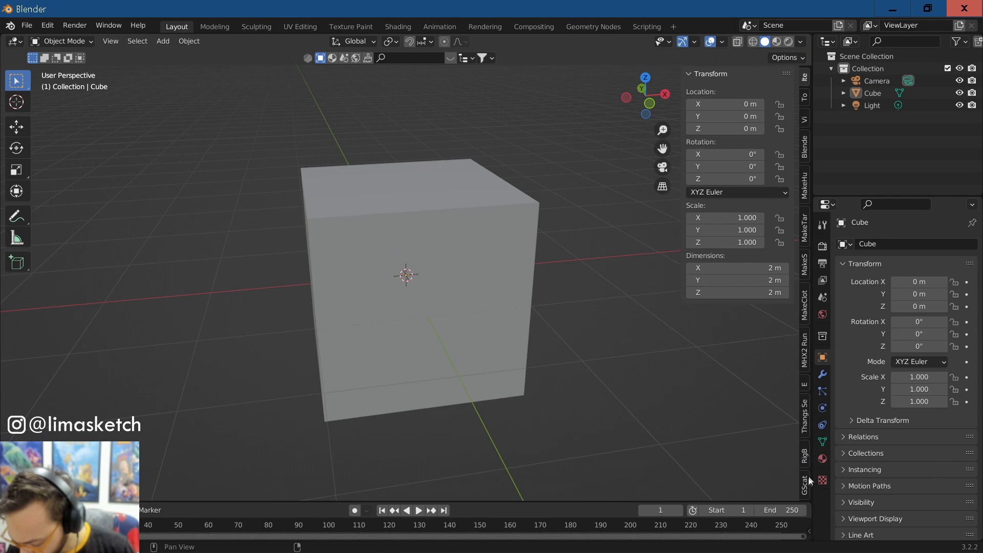
pyautogui.click(805, 418)
pyautogui.click(805, 381)
pyautogui.click(804, 366)
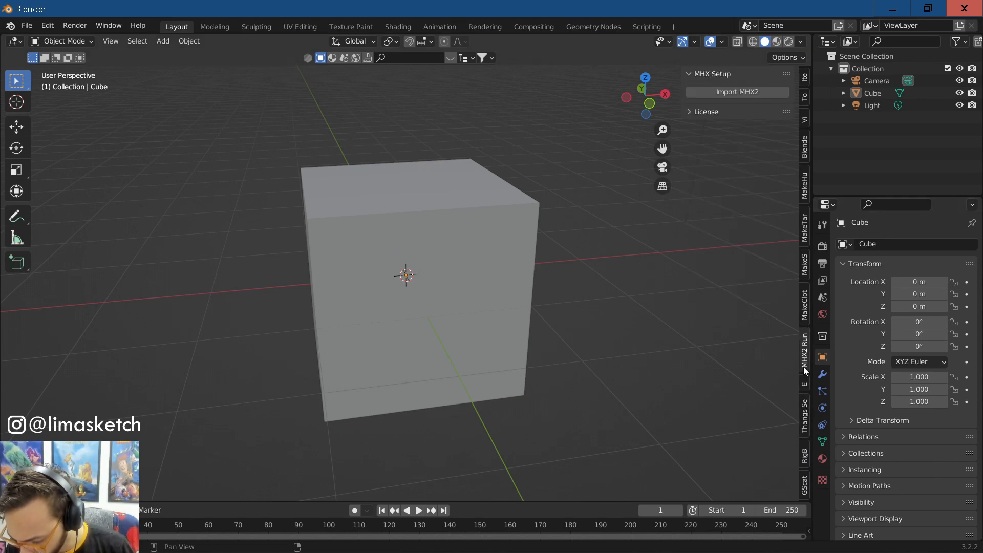
pyautogui.click(805, 305)
pyautogui.click(806, 274)
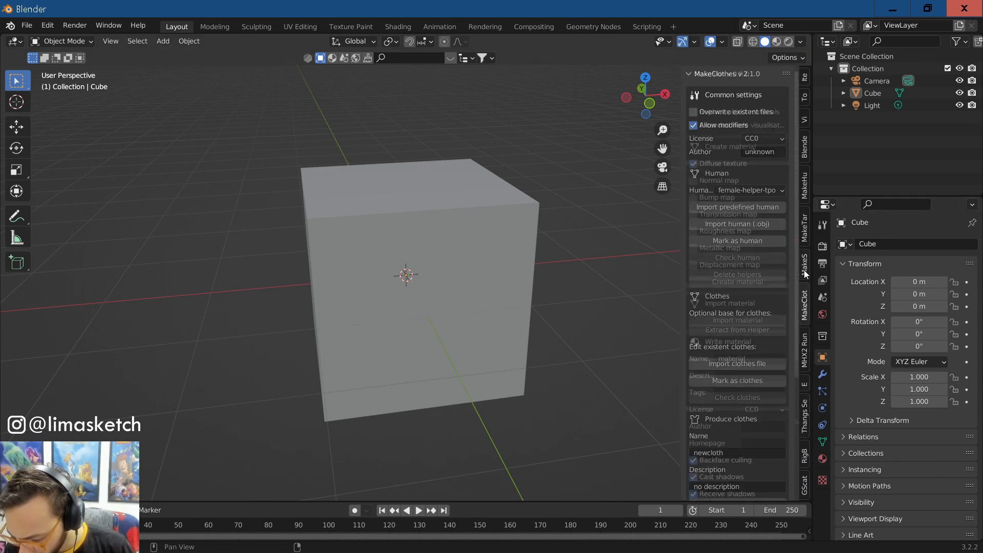
pyautogui.click(807, 236)
pyautogui.click(805, 187)
pyautogui.click(806, 156)
pyautogui.click(807, 120)
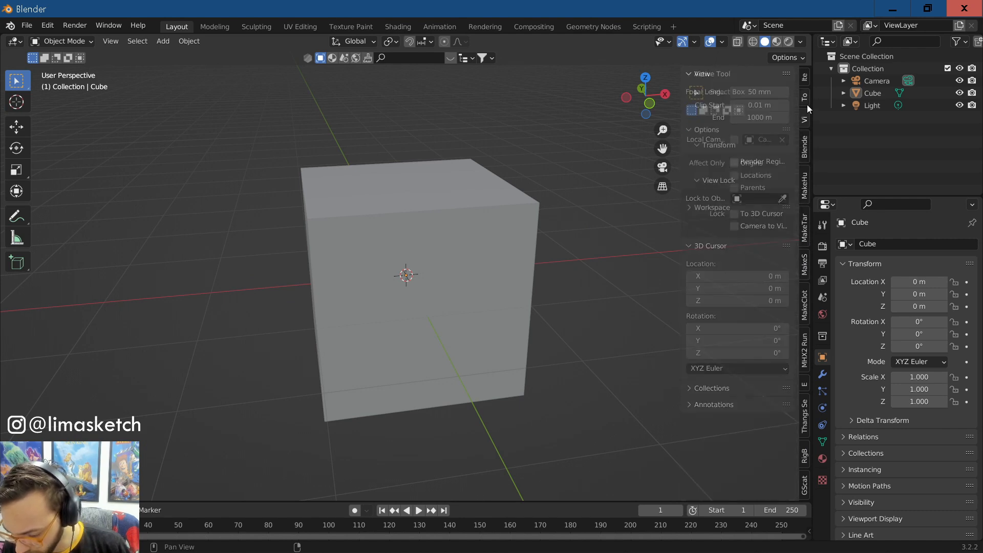
pyautogui.press('n')
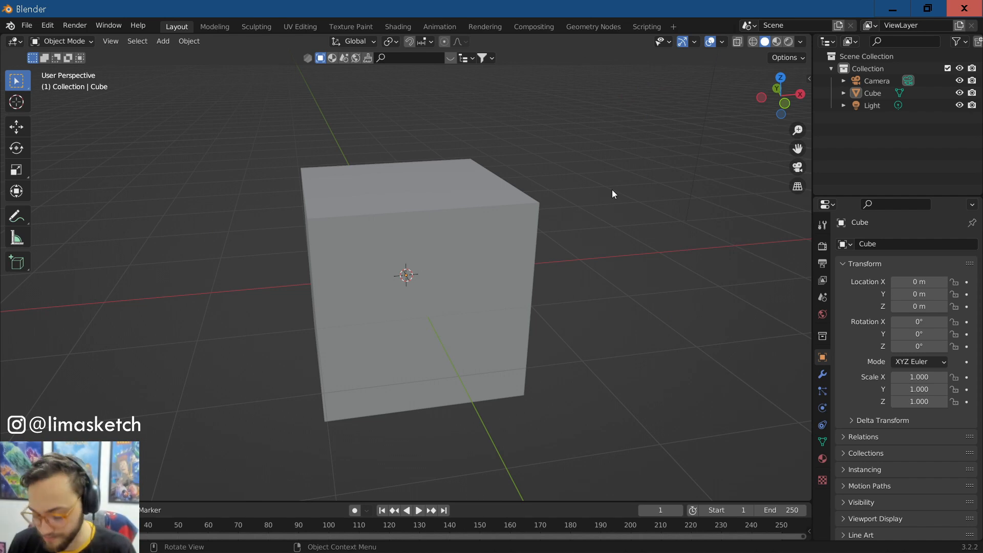
# Step: Select the cube in the viewport, clear the selection on empty space, and select the cube again
pyautogui.moveTo(594, 237); pyautogui.dragTo(499, 282, button='middle')
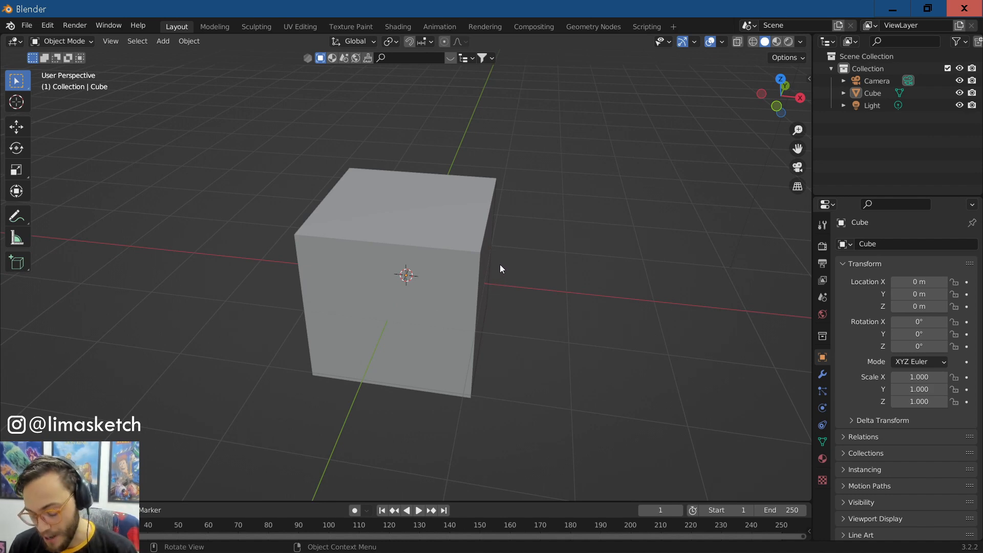
pyautogui.scroll(-4, 502, 302)
pyautogui.scroll(2, 447, 308)
pyautogui.moveTo(448, 308); pyautogui.dragTo(451, 238, button='middle')
pyautogui.click(450, 238)
pyautogui.click(566, 255)
pyautogui.click(457, 244)
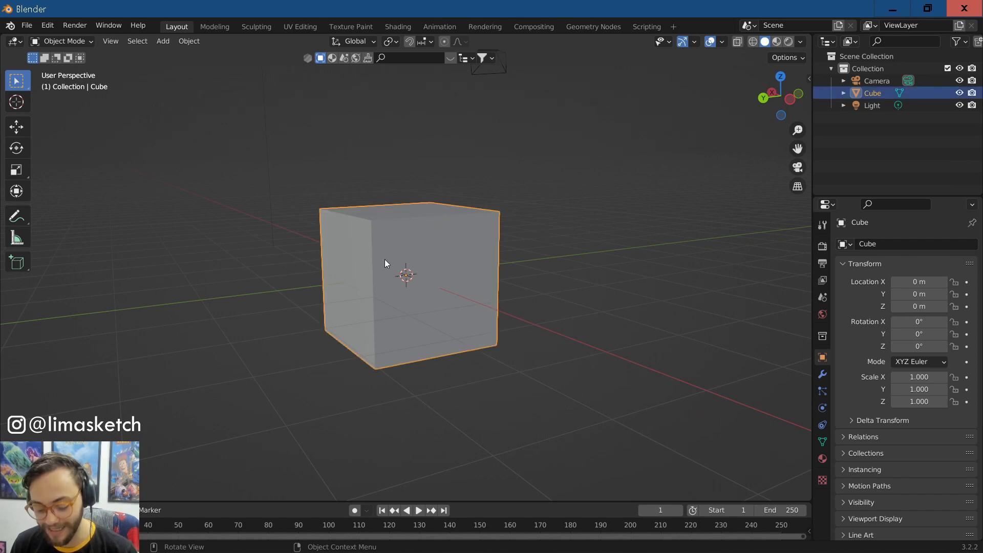
# Step: Select the light, the camera and the cube one after another in the viewport, ending with the cube selected
pyautogui.scroll(3, 387, 260)
pyautogui.scroll(-5, 395, 254)
pyautogui.moveTo(345, 277); pyautogui.dragTo(367, 256, button='middle')
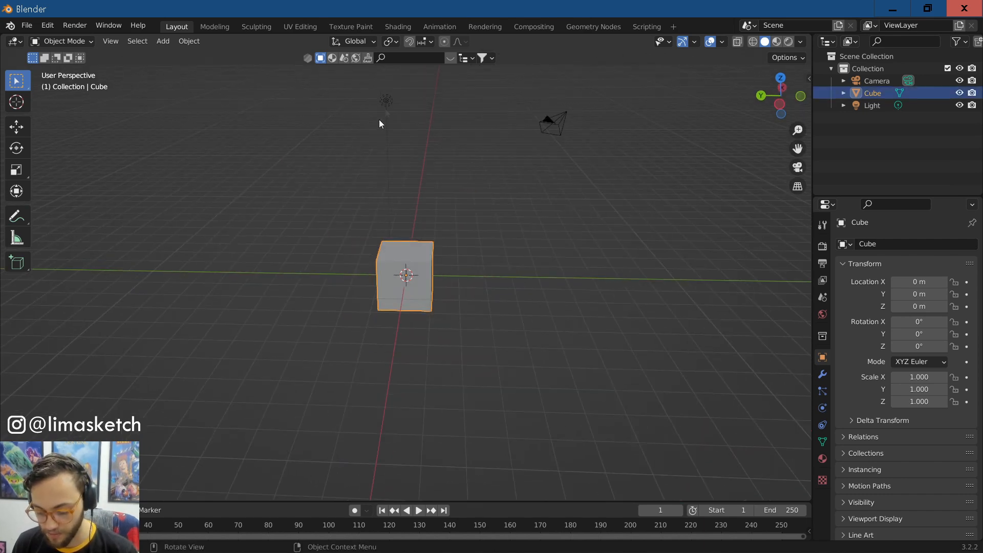
pyautogui.click(387, 103)
pyautogui.click(573, 129)
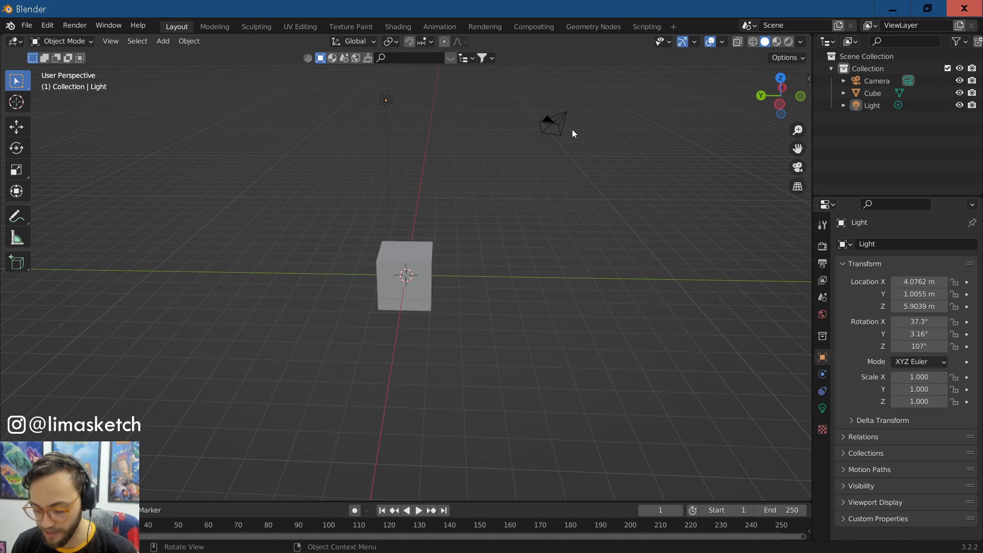
pyautogui.click(562, 128)
pyautogui.click(425, 256)
pyautogui.scroll(4, 425, 254)
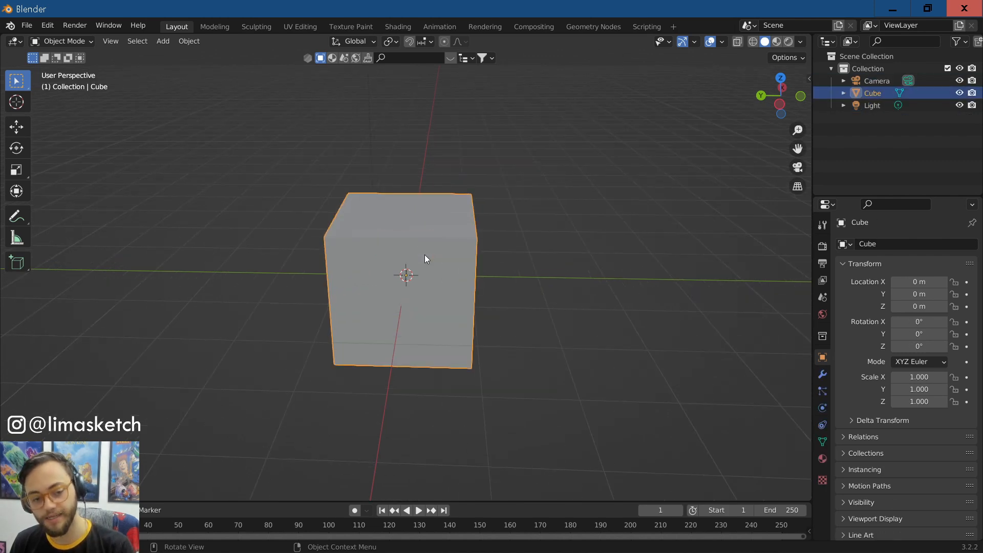
pyautogui.scroll(-4, 426, 254)
pyautogui.scroll(5, 417, 272)
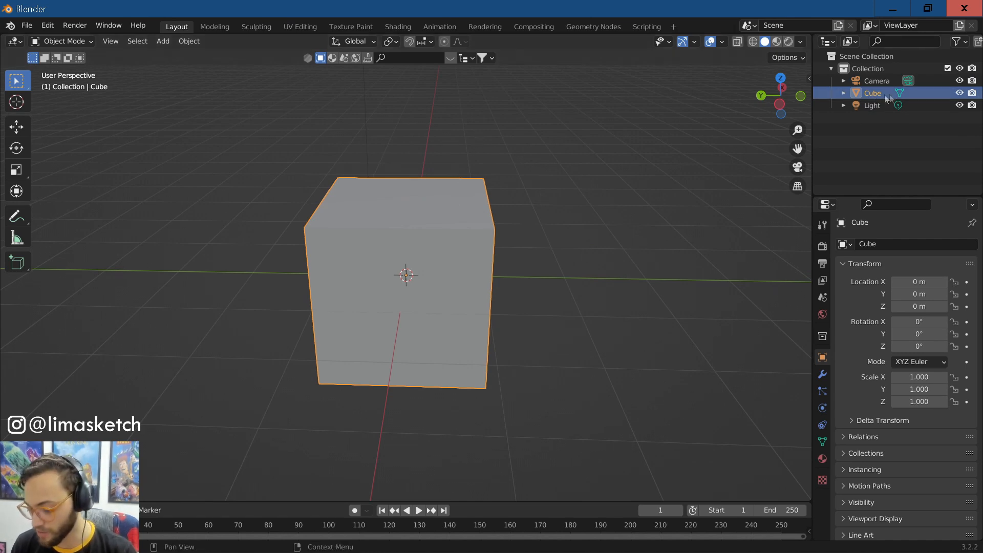
# Step: Select the light and then the camera in the viewport, leaving the camera as the active object
pyautogui.scroll(-3, 527, 164)
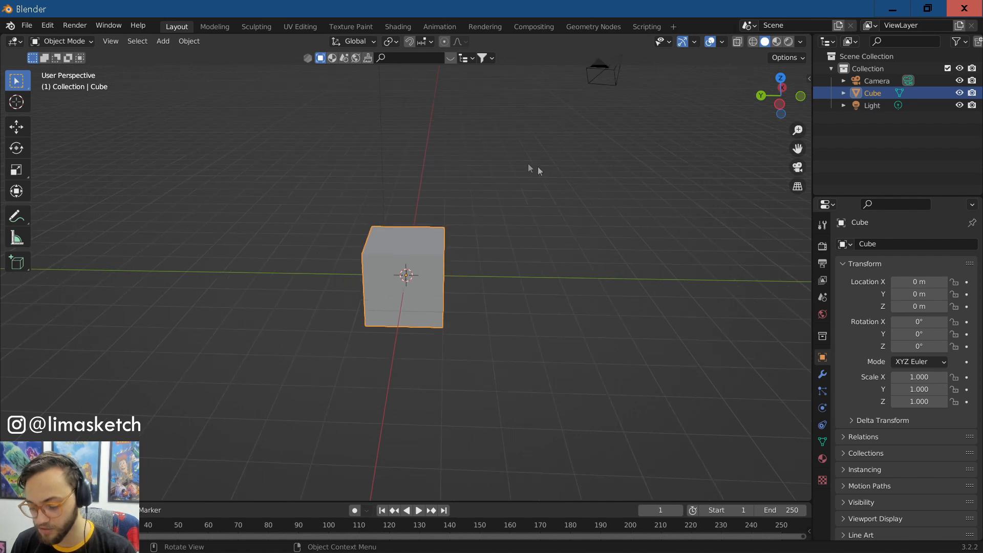
pyautogui.click(386, 101)
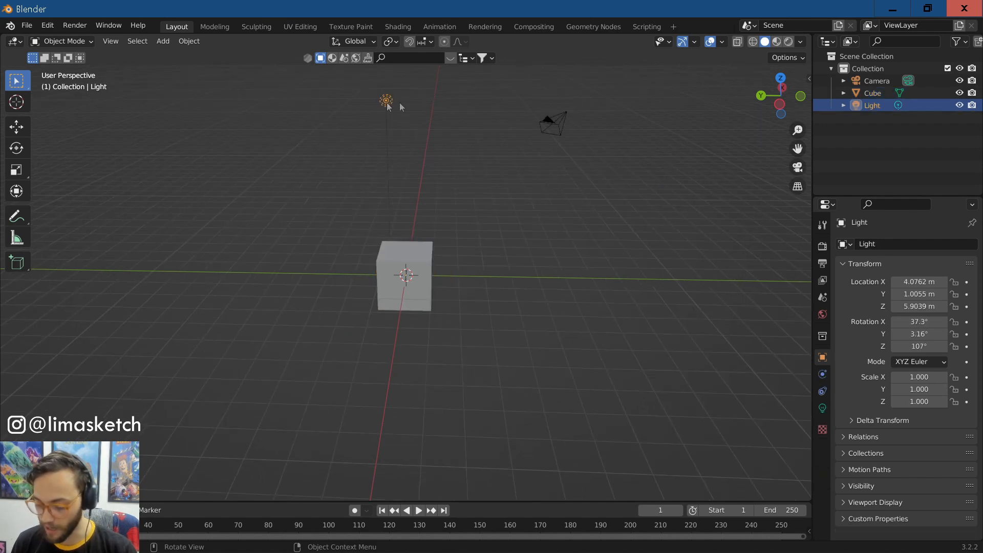
pyautogui.click(553, 126)
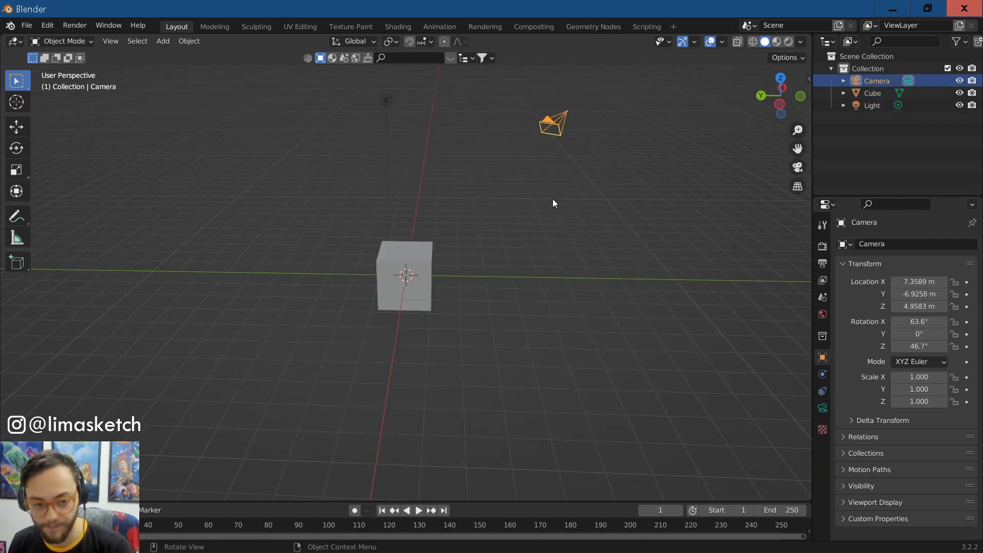
pyautogui.scroll(3, 552, 199)
pyautogui.scroll(3, 521, 208)
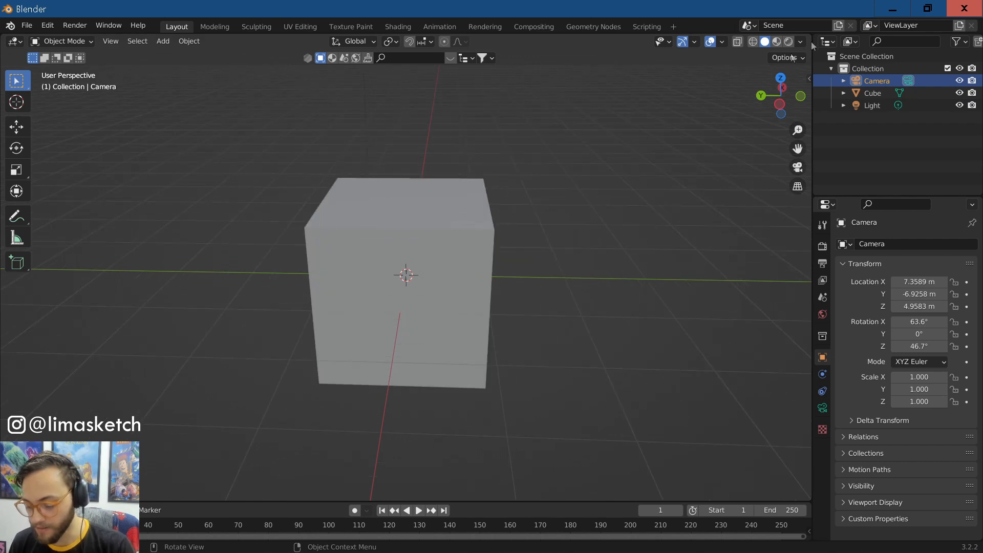
# Step: Collapse and re-expand the collection in the outliner, and hide the camera in the viewport and show it again
pyautogui.click(831, 69)
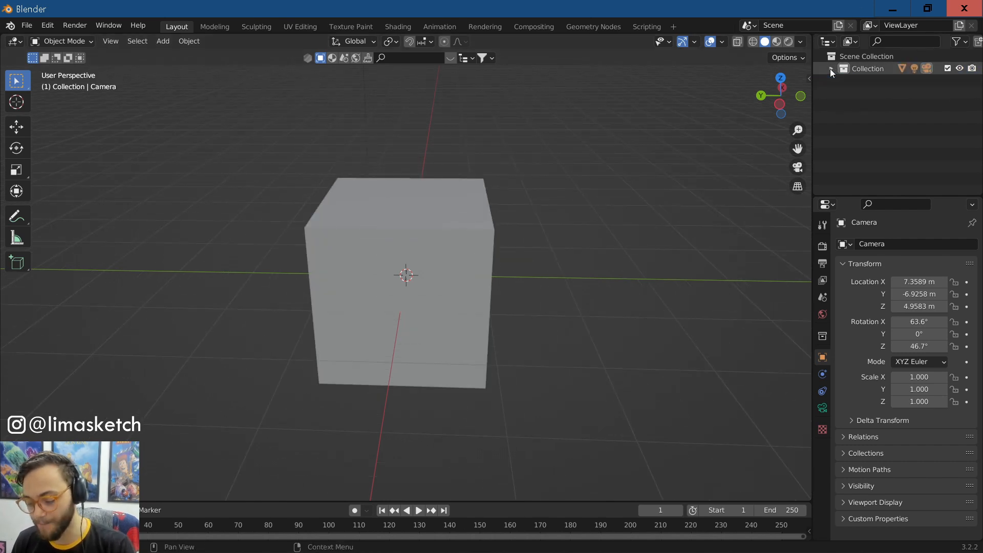
pyautogui.click(831, 68)
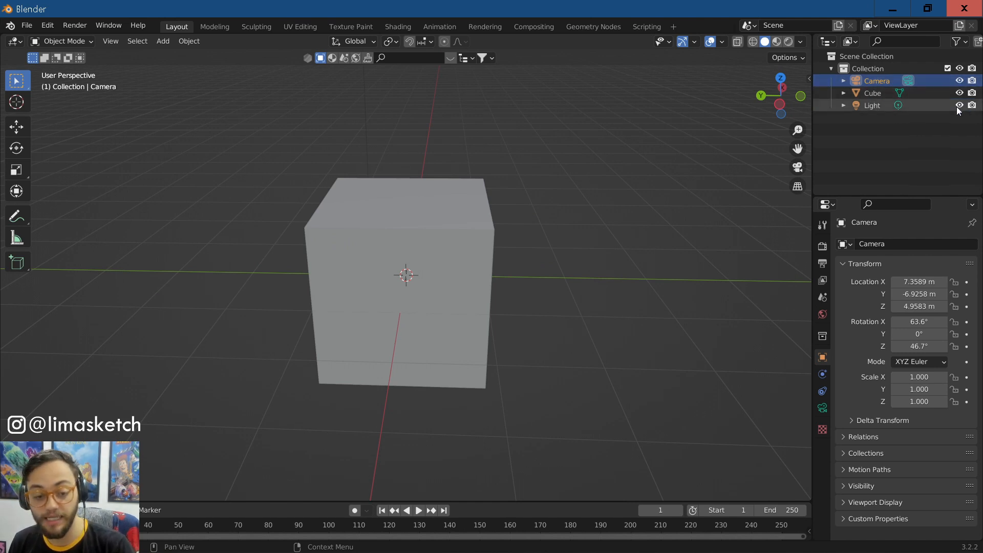
pyautogui.click(959, 82)
pyautogui.click(959, 81)
# Step: Hide the cube in the viewport, render the image, close the render window and show the cube again
pyautogui.click(959, 93)
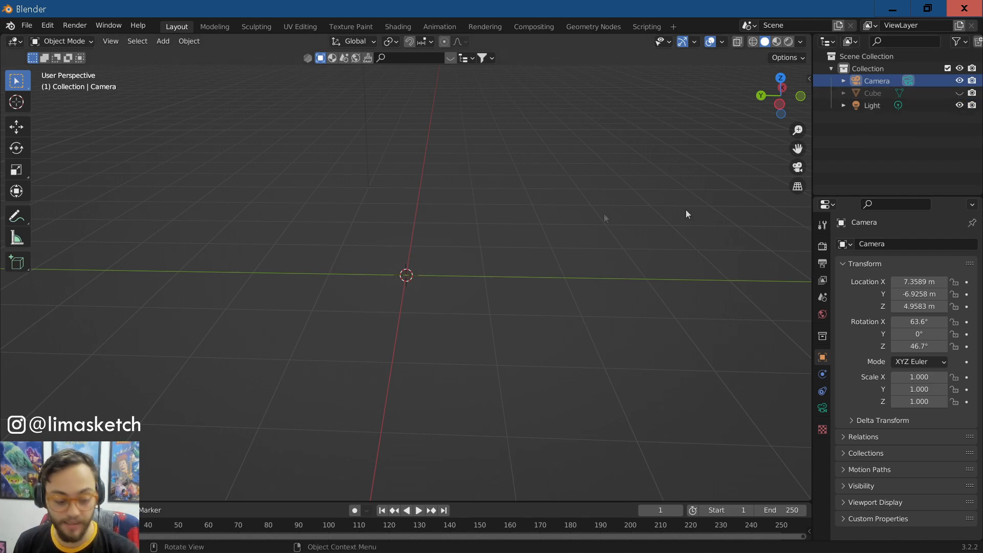
pyautogui.press('F12')
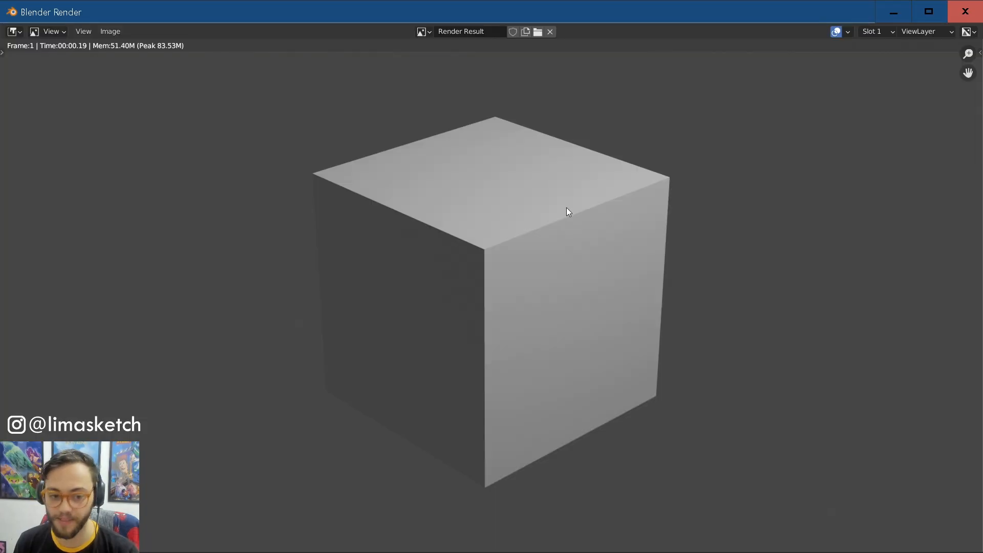
pyautogui.click(969, 14)
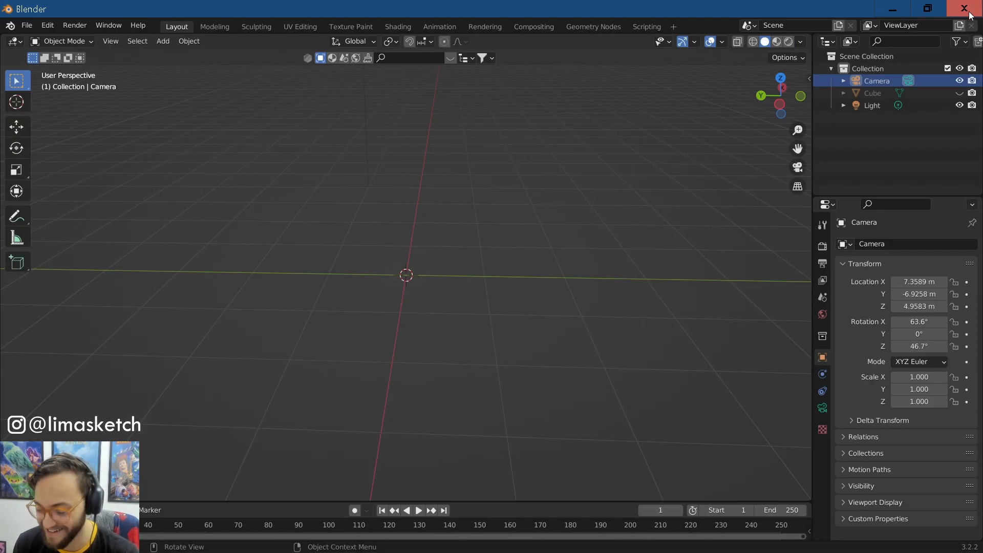
pyautogui.click(960, 94)
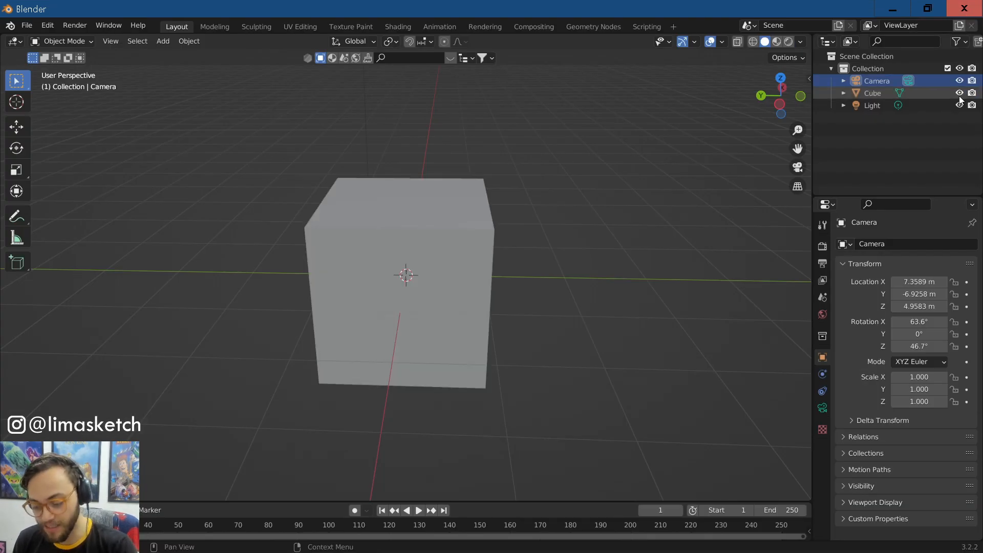
# Step: Switch the cube's viewport visibility off and back on twice in the outliner
pyautogui.click(960, 93)
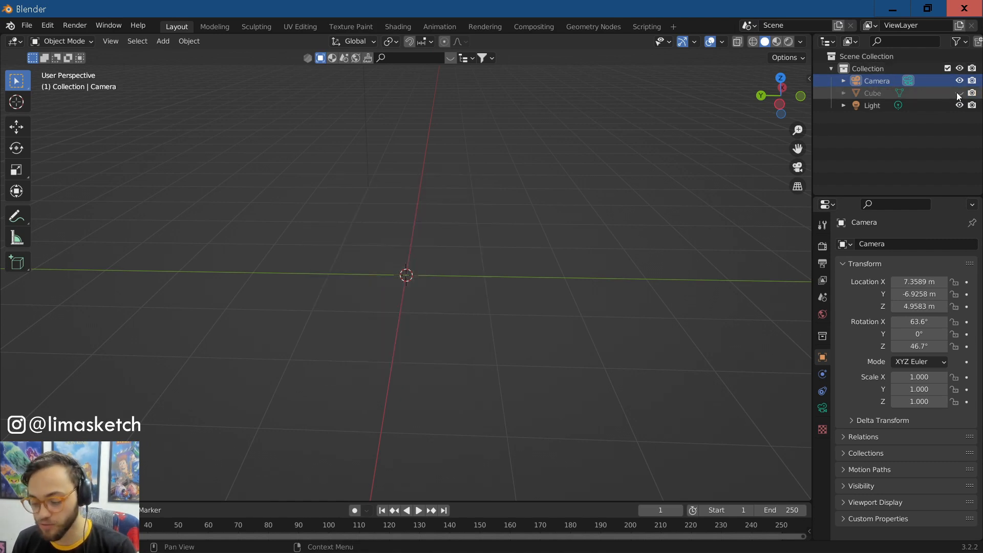
pyautogui.click(960, 94)
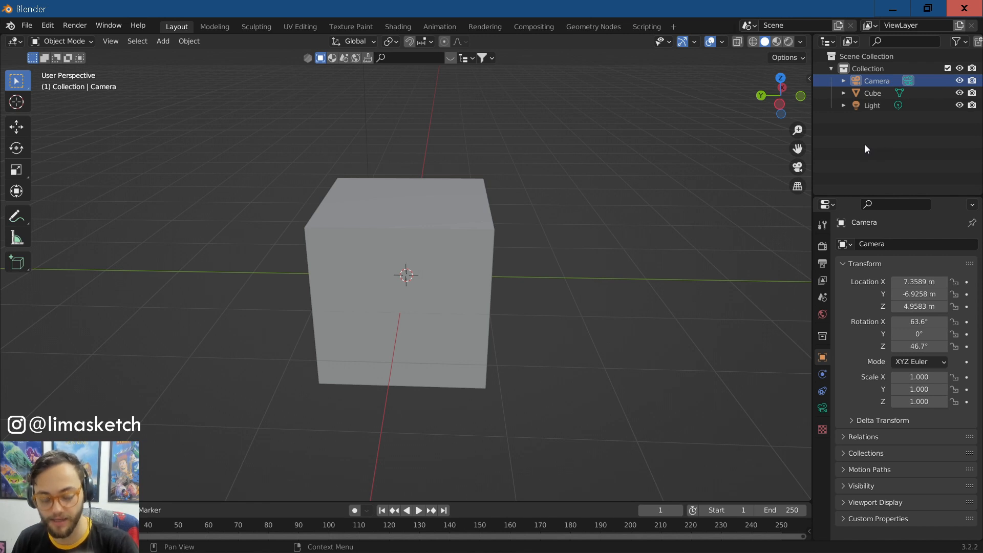
pyautogui.click(959, 92)
pyautogui.click(960, 93)
# Step: Box-select the cube with the objects around it in the viewport, repeating the selection over a wider view
pyautogui.moveTo(607, 390); pyautogui.dragTo(266, 149)
pyautogui.scroll(-3, 265, 149)
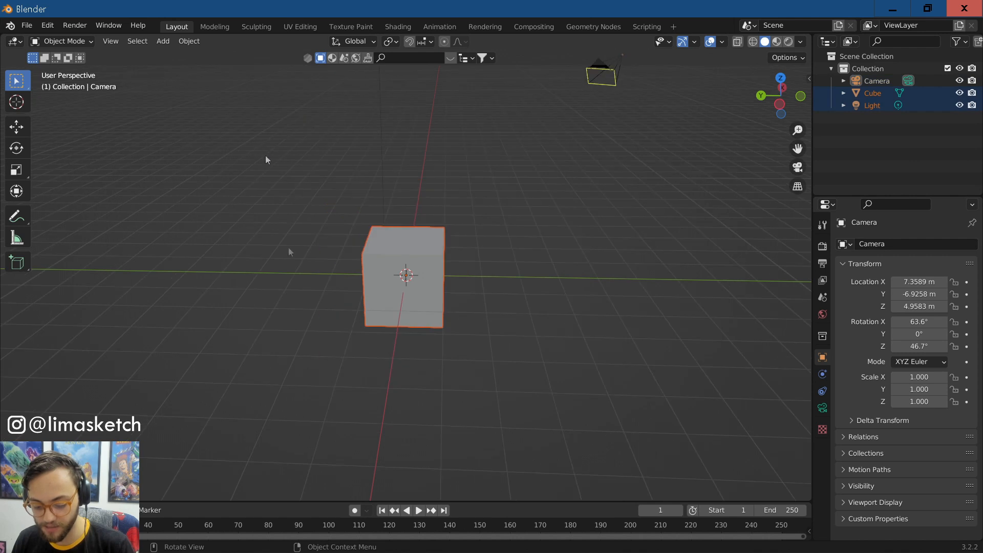
pyautogui.scroll(-5, 288, 248)
pyautogui.moveTo(321, 379); pyautogui.dragTo(551, 145)
pyautogui.moveTo(257, 363); pyautogui.dragTo(556, 110)
# Step: Clear the selection and select only the cube in the viewport, repeating the deselection and selection once more
pyautogui.scroll(5, 529, 196)
pyautogui.scroll(-1, 529, 258)
pyautogui.scroll(4, 527, 257)
pyautogui.click(528, 258)
pyautogui.click(440, 281)
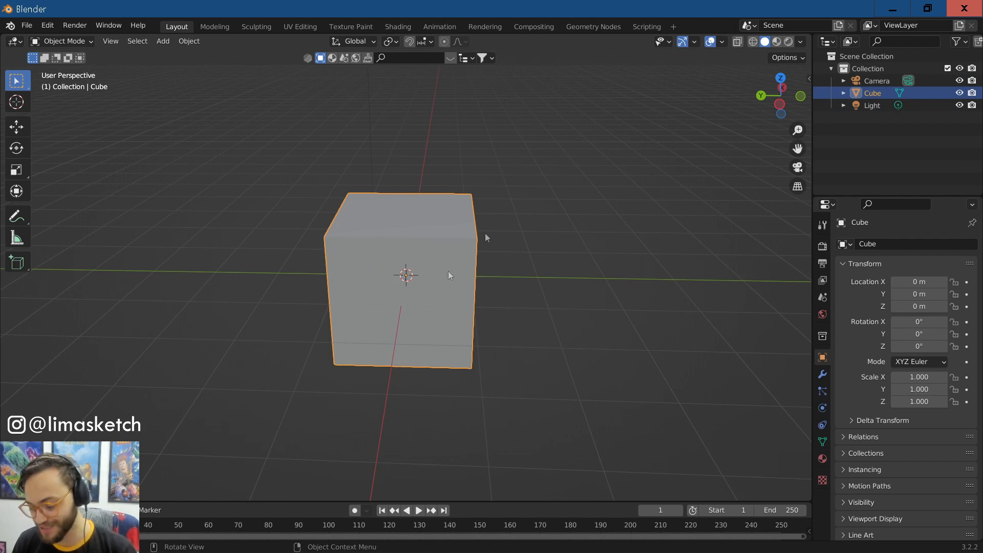
pyautogui.click(528, 217)
pyautogui.click(457, 206)
pyautogui.scroll(-2, 454, 205)
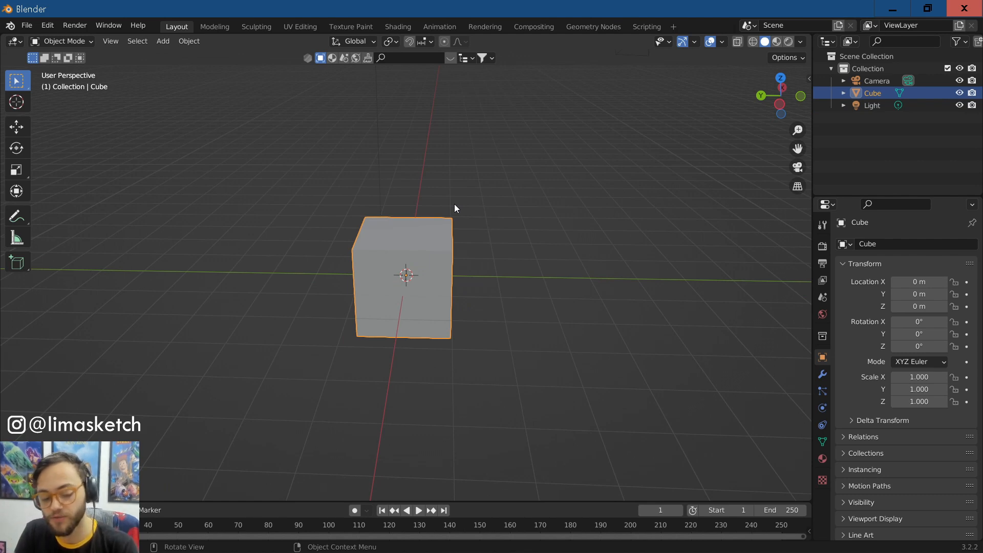
pyautogui.scroll(2, 454, 204)
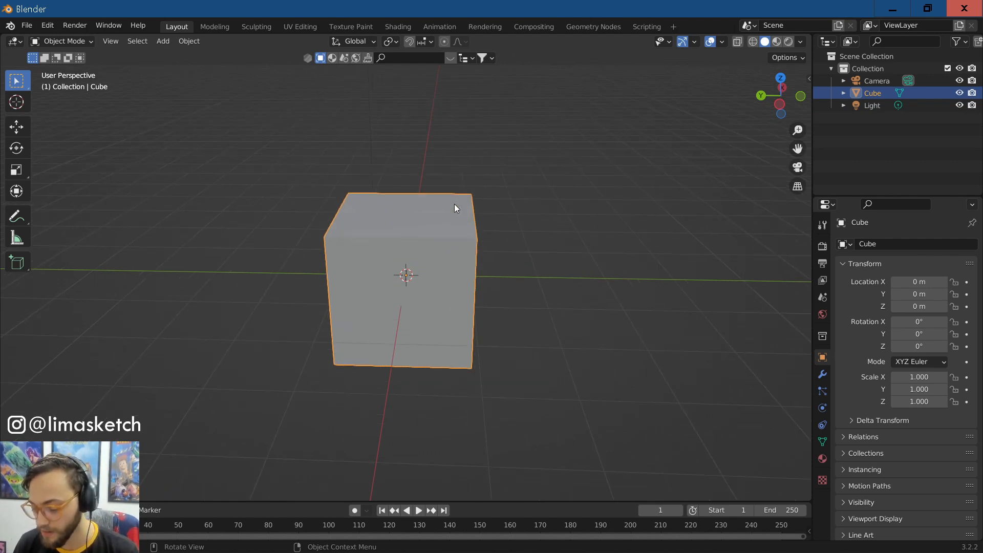
# Step: Display the Selectable restriction toggles in the outliner and make the cube unselectable
pyautogui.click(960, 40)
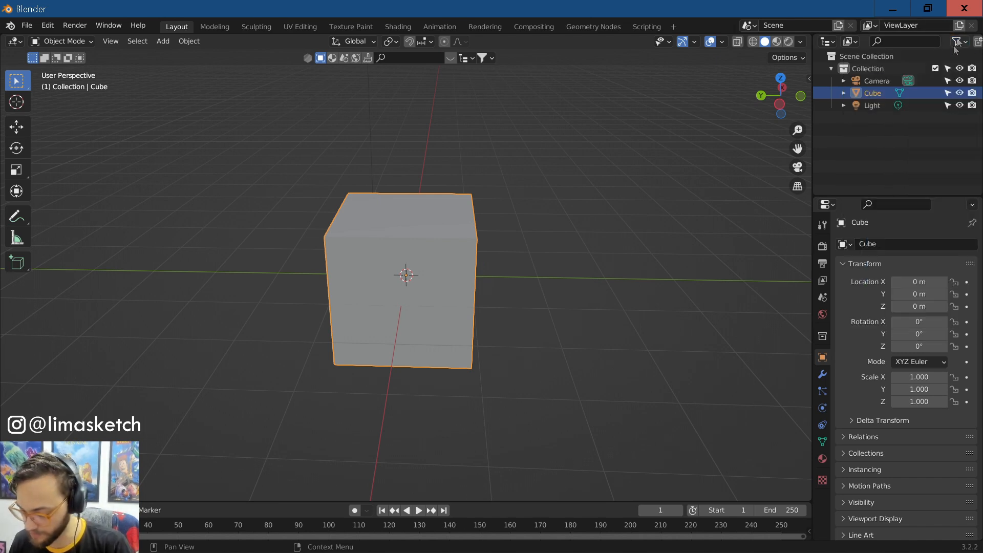
pyautogui.click(948, 94)
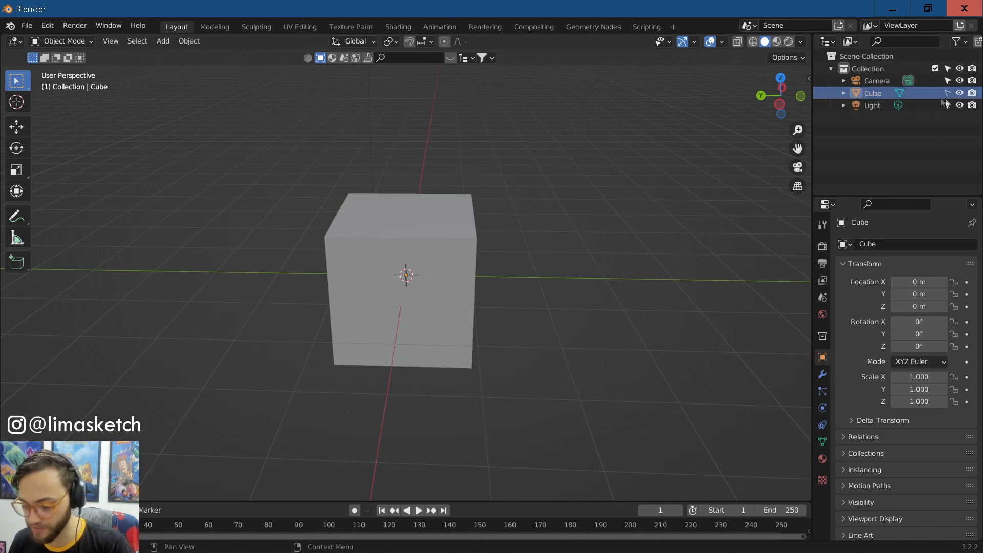
# Step: Try to box-select the unselectable cube several times, including over a wider view with the camera and light
pyautogui.moveTo(626, 348); pyautogui.dragTo(390, 301)
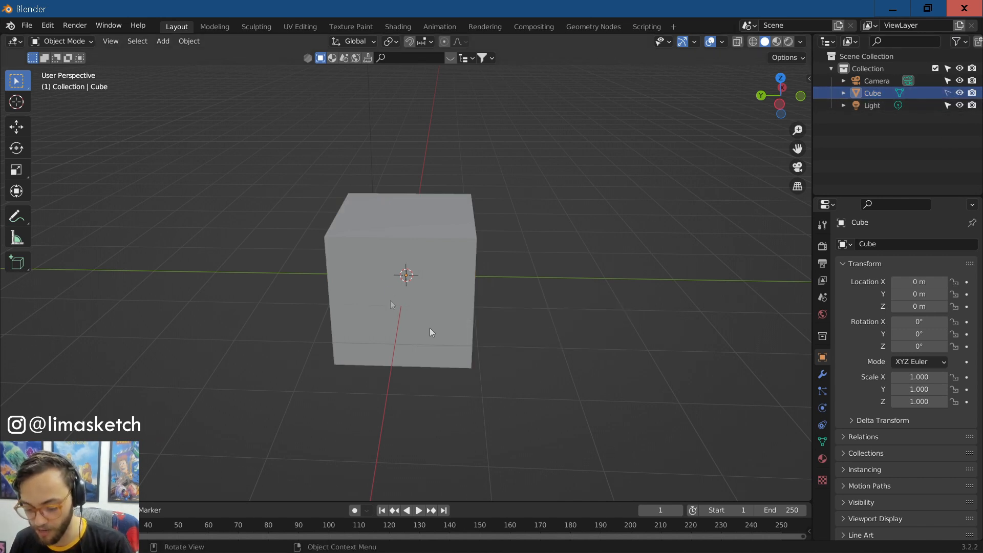
pyautogui.moveTo(515, 360); pyautogui.dragTo(302, 259)
pyautogui.moveTo(499, 343); pyautogui.dragTo(264, 176)
pyautogui.moveTo(632, 417); pyautogui.dragTo(231, 132)
pyautogui.scroll(-5, 232, 132)
pyautogui.moveTo(298, 303); pyautogui.dragTo(664, 92)
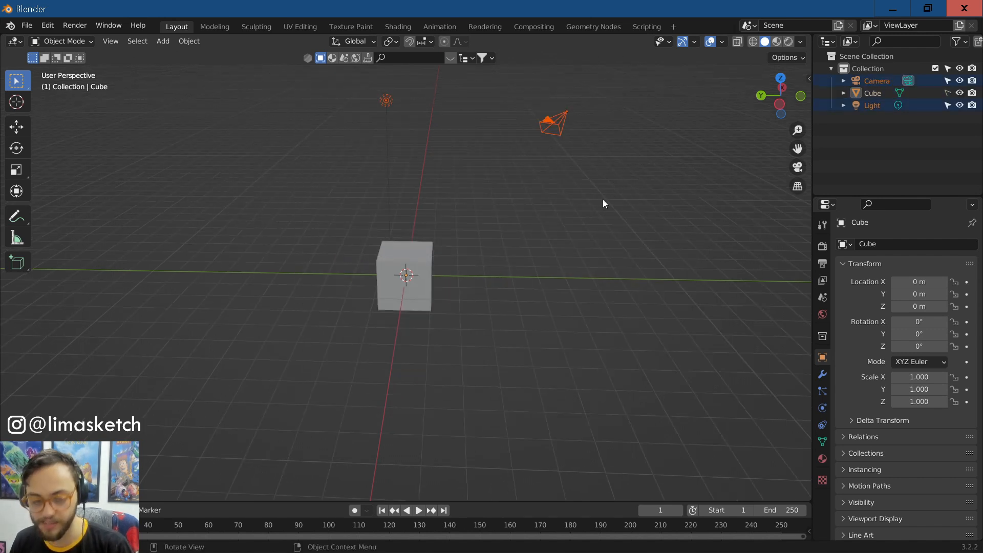
pyautogui.scroll(3, 600, 203)
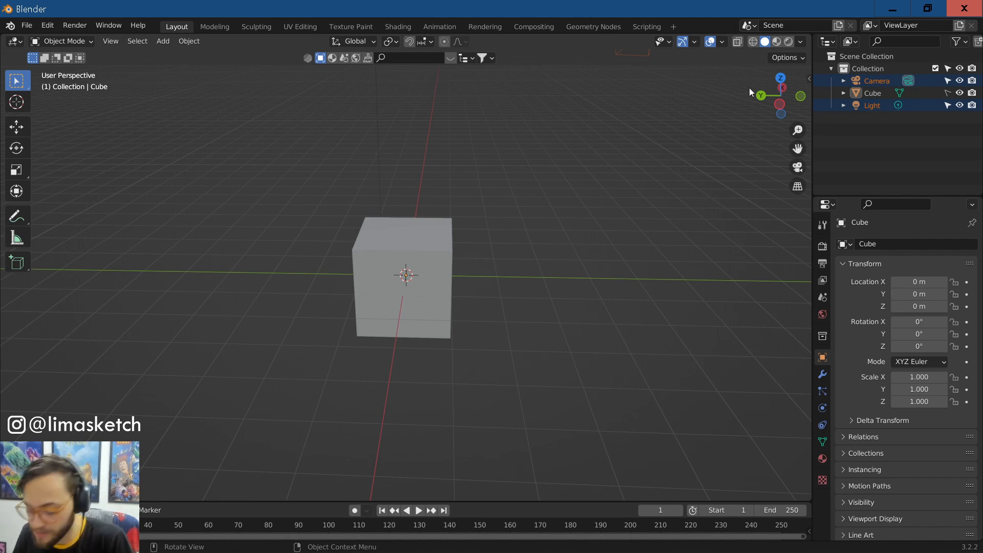
pyautogui.scroll(1, 745, 154)
# Step: Make the cube selectable again in the outliner and clear the camera and light selection in the viewport
pyautogui.click(949, 93)
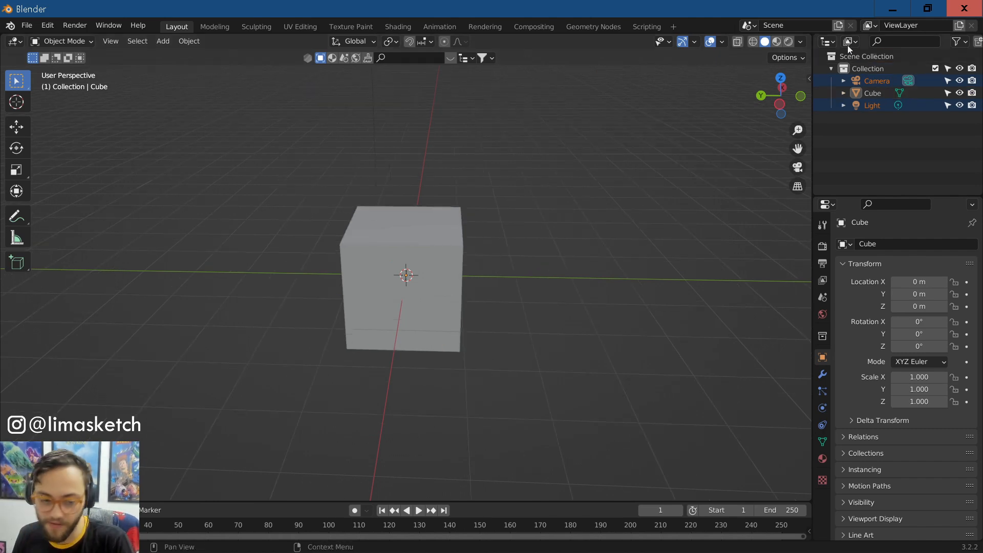
pyautogui.scroll(-5, 555, 245)
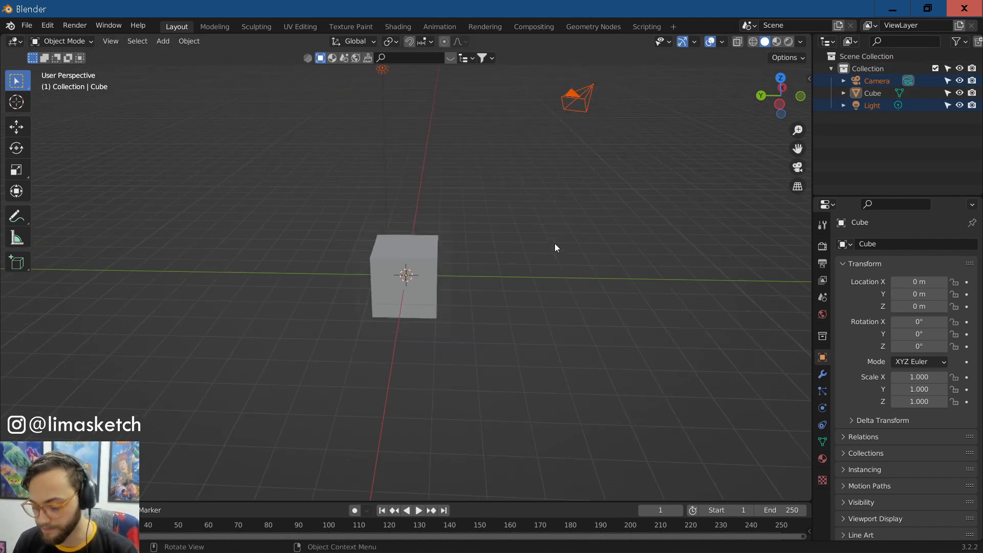
pyautogui.scroll(2, 567, 225)
pyautogui.click(564, 233)
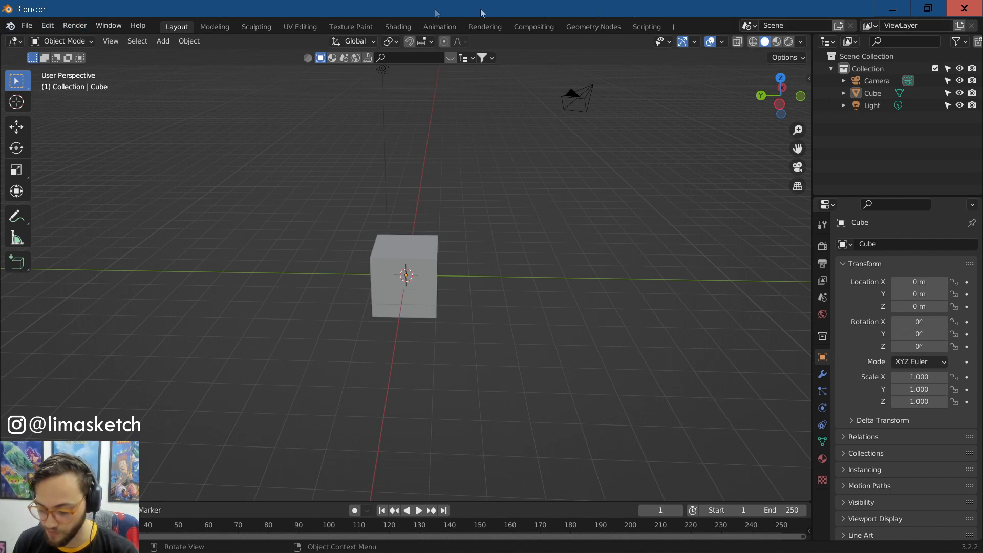
# Step: Look through the file, edit, render, window and help commands, including the new-file templates and import formats
pyautogui.click(24, 28)
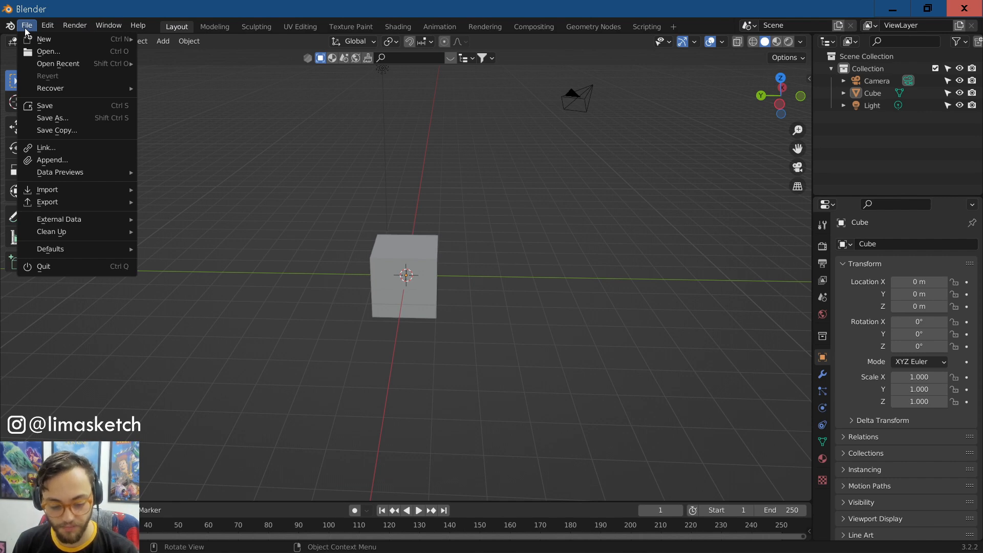
pyautogui.moveTo(25, 39)
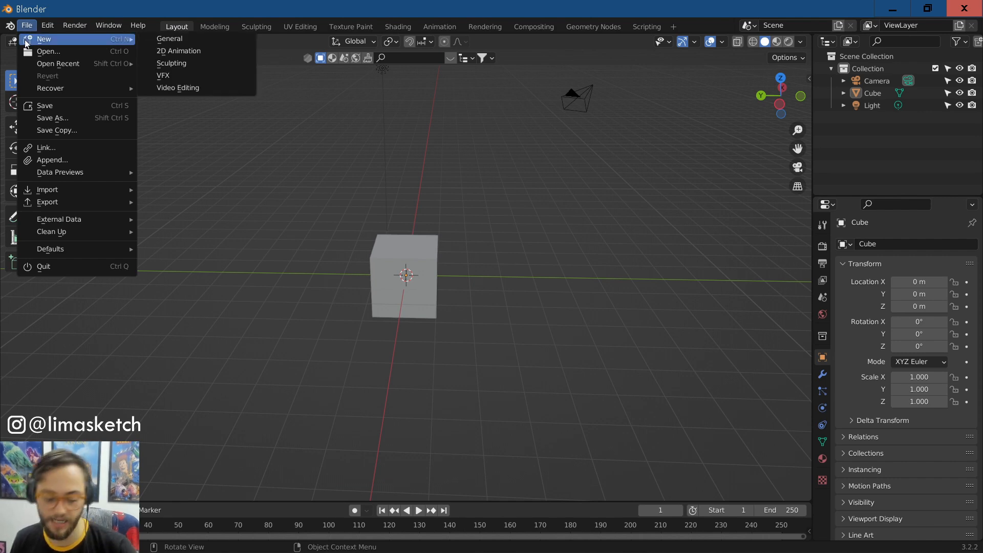
pyautogui.moveTo(82, 187)
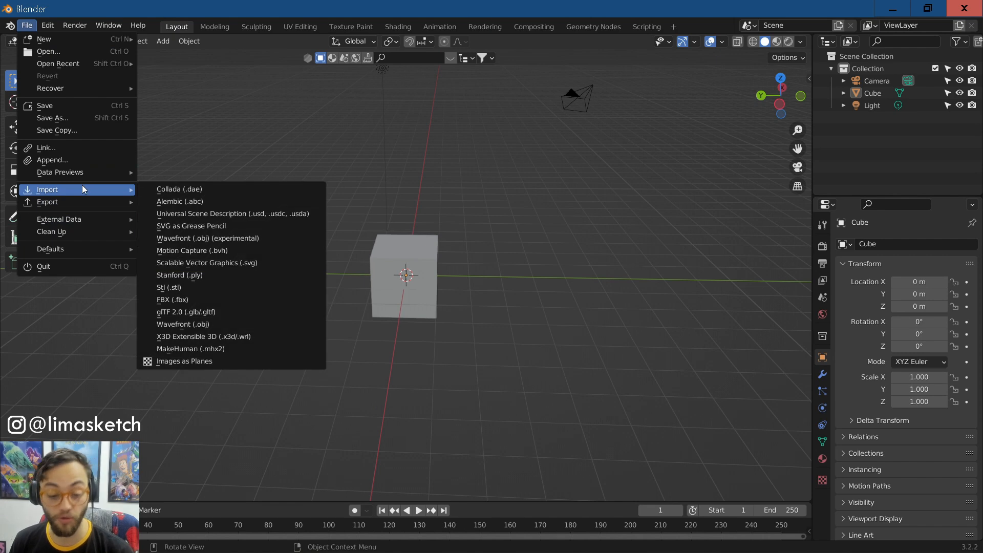
pyautogui.click(46, 26)
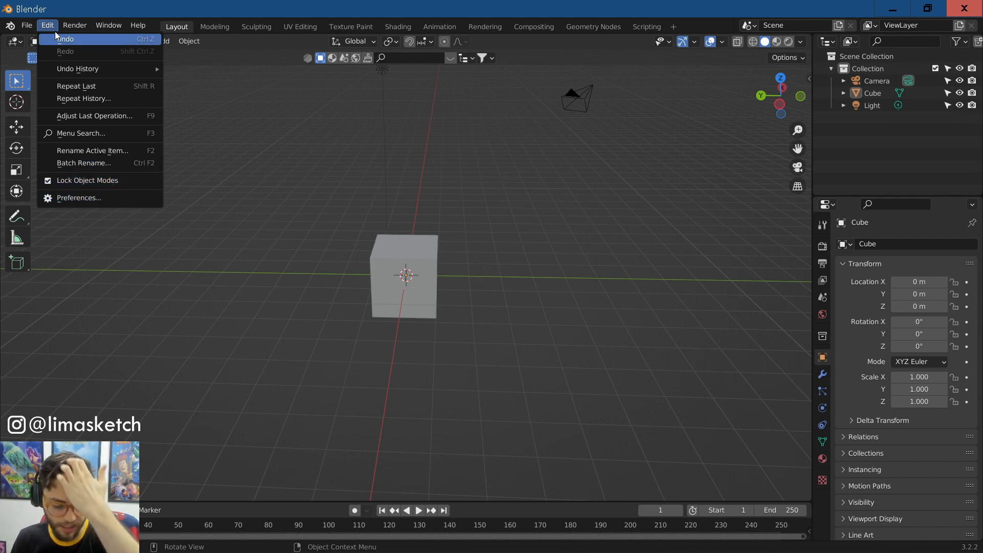
pyautogui.click(71, 25)
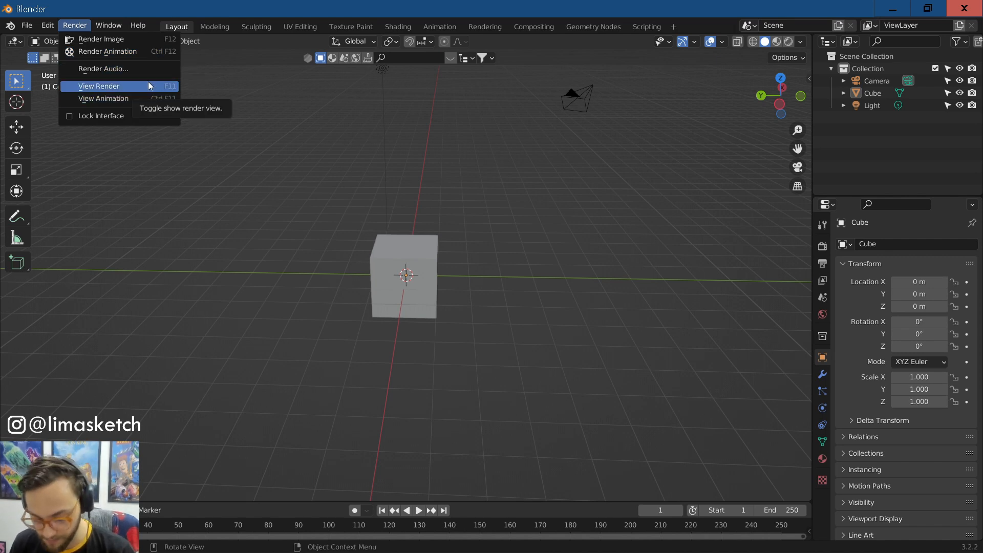
pyautogui.click(107, 27)
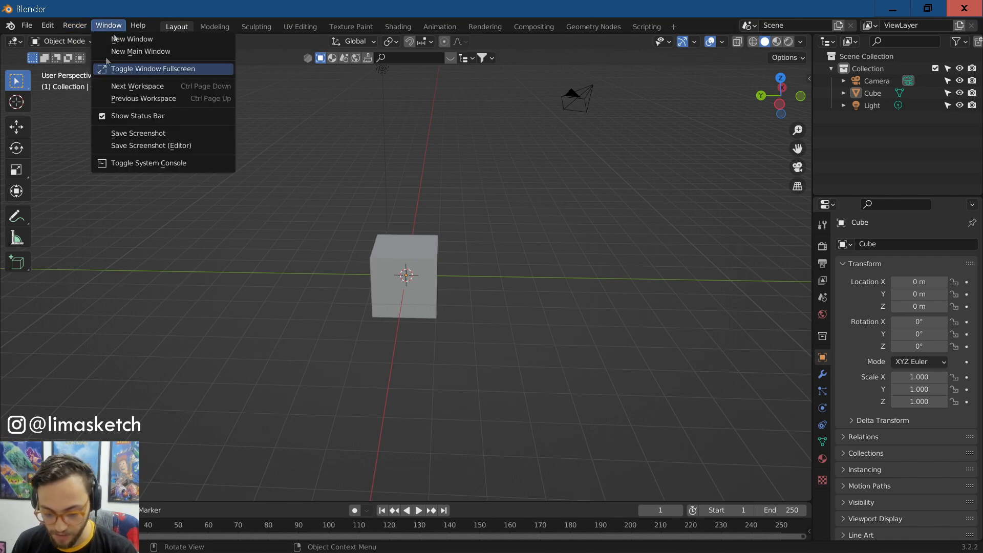
pyautogui.click(137, 26)
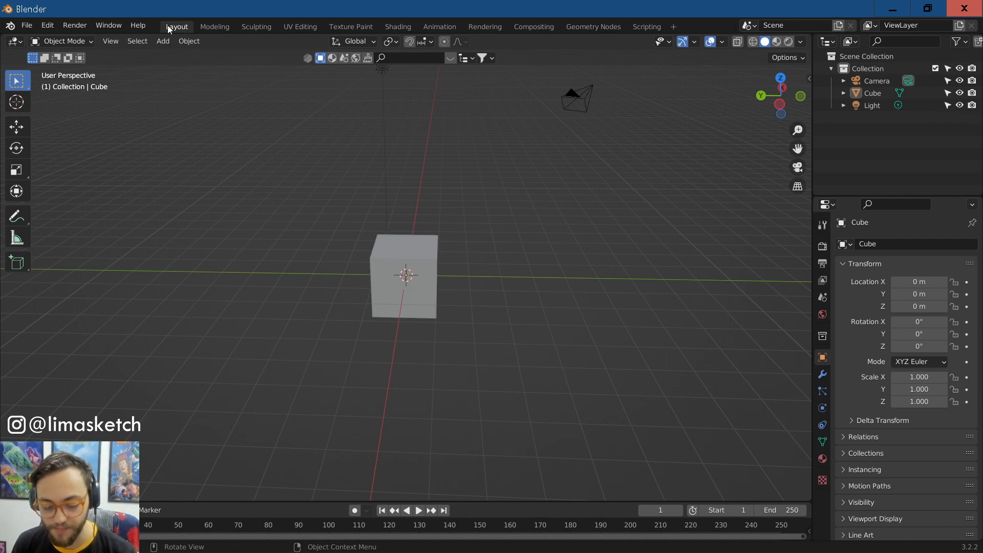
# Step: Look at the Modeling and Sculpting workspaces and switch to UV Editing
pyautogui.click(207, 27)
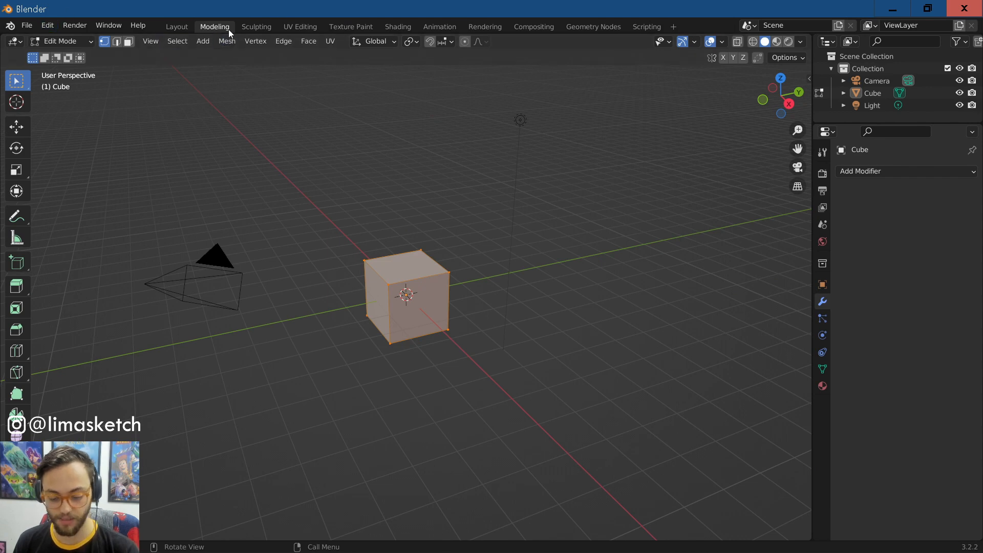
pyautogui.click(255, 29)
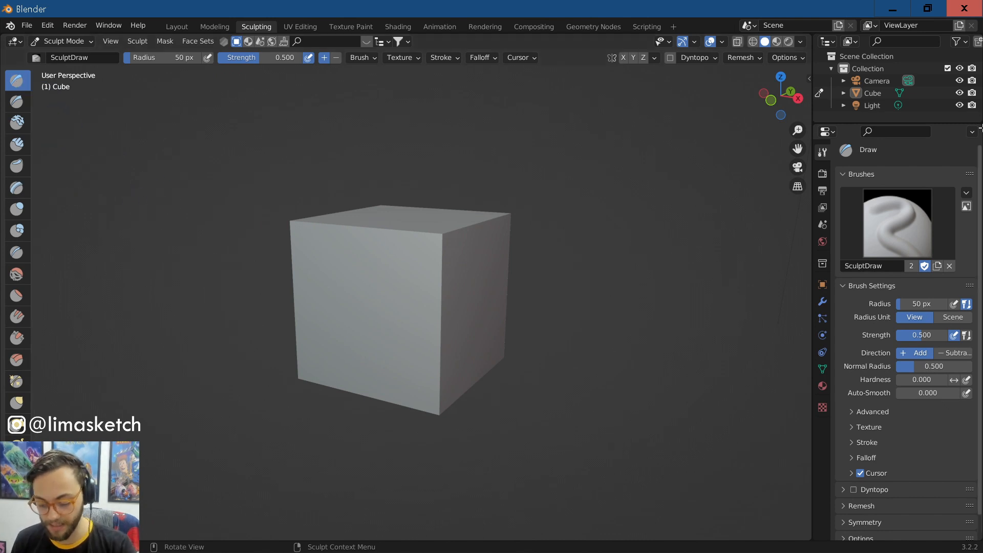
pyautogui.click(302, 27)
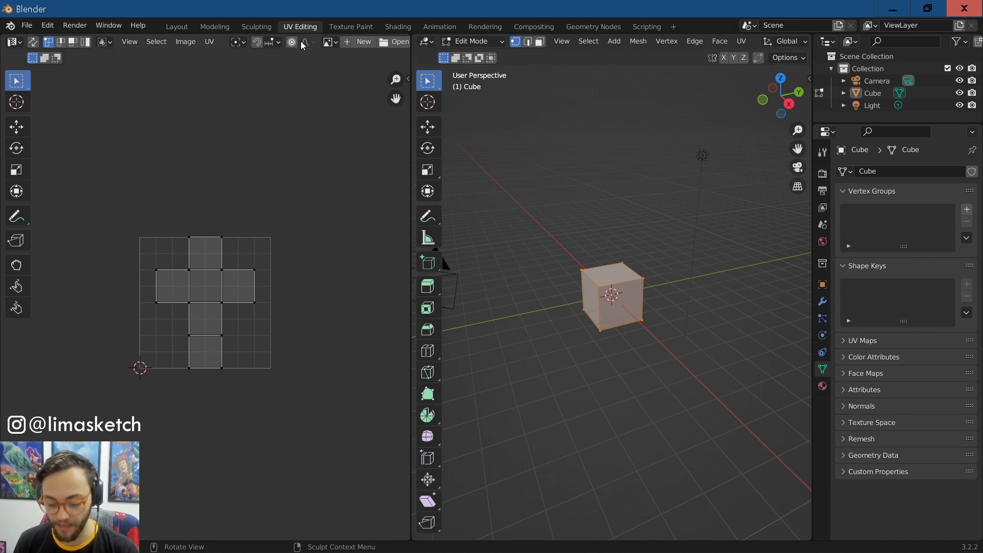
# Step: Examine the cube's unfolded UV layout and its 3D mesh up close from different sides
pyautogui.scroll(4, 239, 233)
pyautogui.scroll(5, 643, 332)
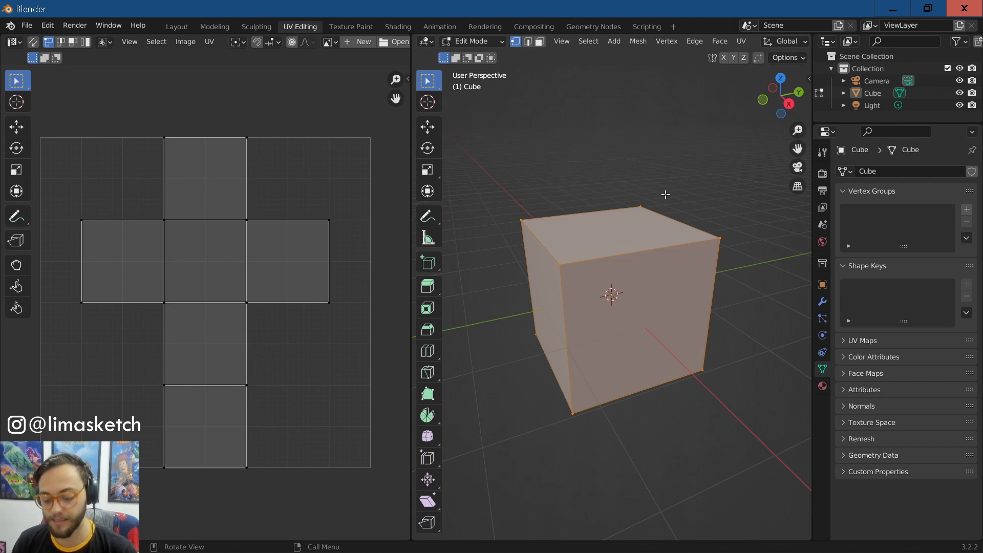
pyautogui.scroll(3, 651, 197)
pyautogui.moveTo(626, 256); pyautogui.dragTo(557, 268, button='middle')
pyautogui.scroll(-2, 589, 261)
pyautogui.moveTo(566, 335); pyautogui.dragTo(582, 335, button='middle')
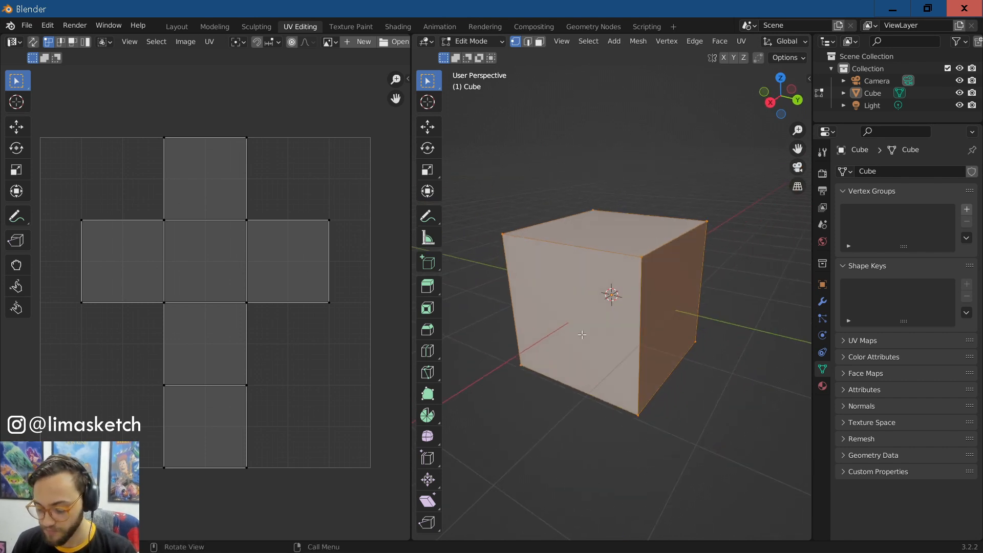
pyautogui.scroll(1, 583, 335)
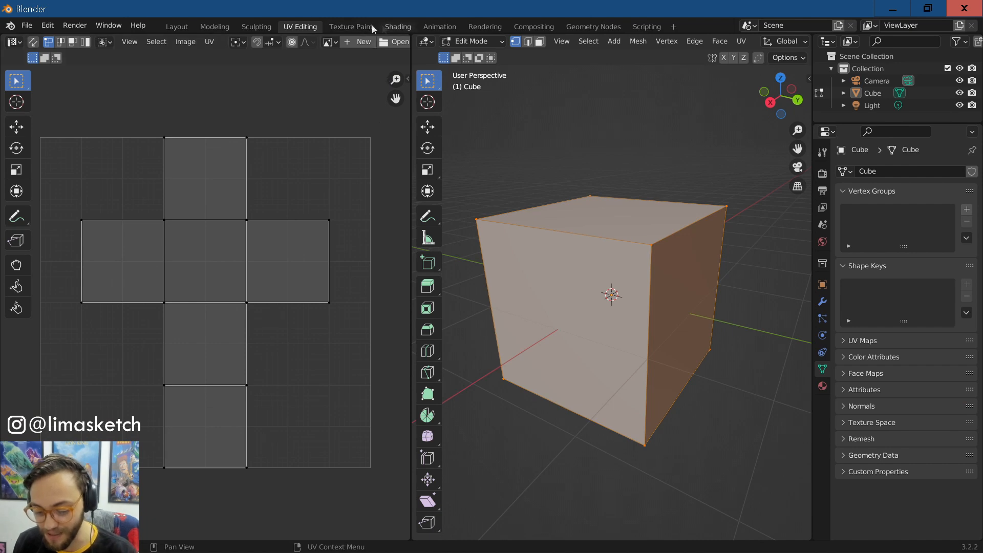
# Step: Look through the Texture Paint, Shading, Animation, Rendering, Compositing, Geometry Nodes and Scripting workspaces
pyautogui.click(350, 26)
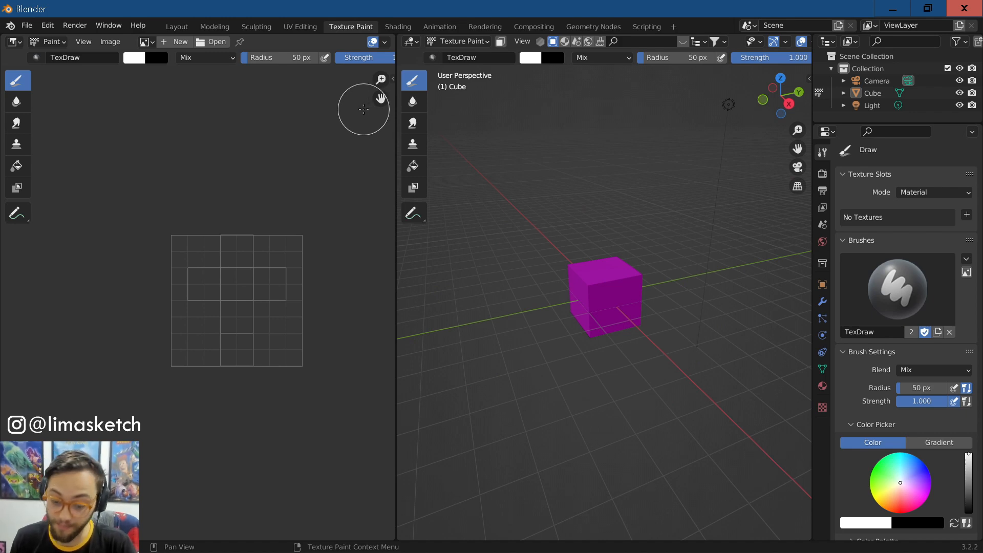
pyautogui.click(398, 27)
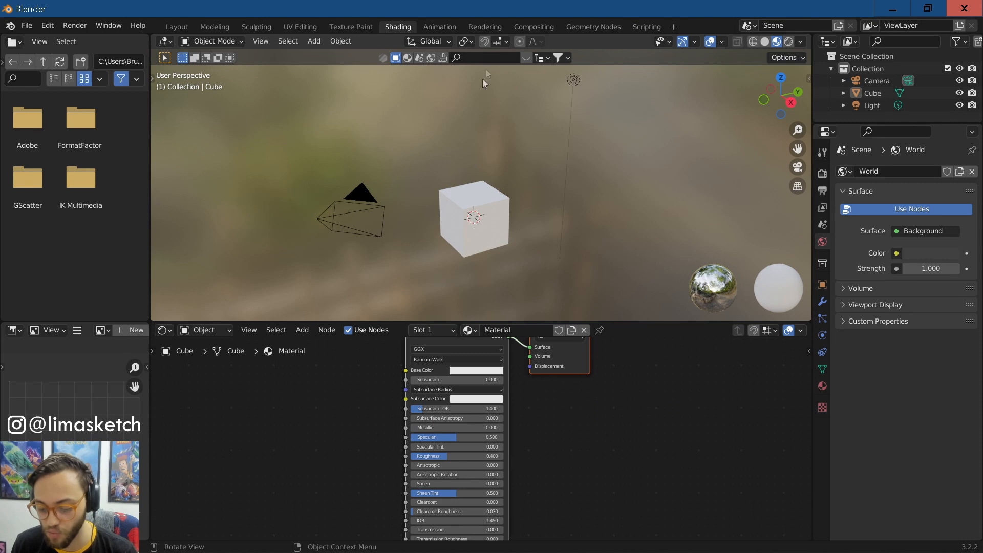
pyautogui.click(437, 27)
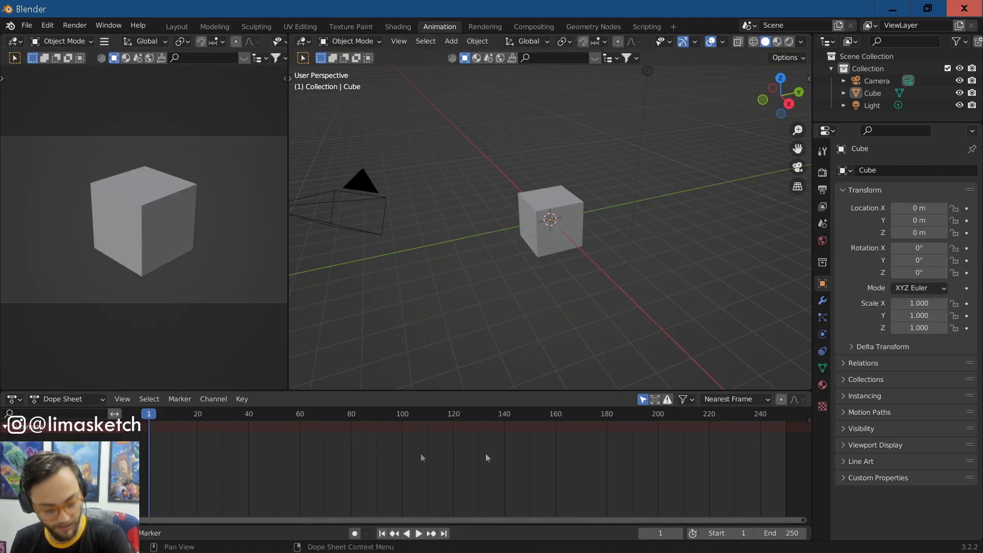
pyautogui.click(475, 26)
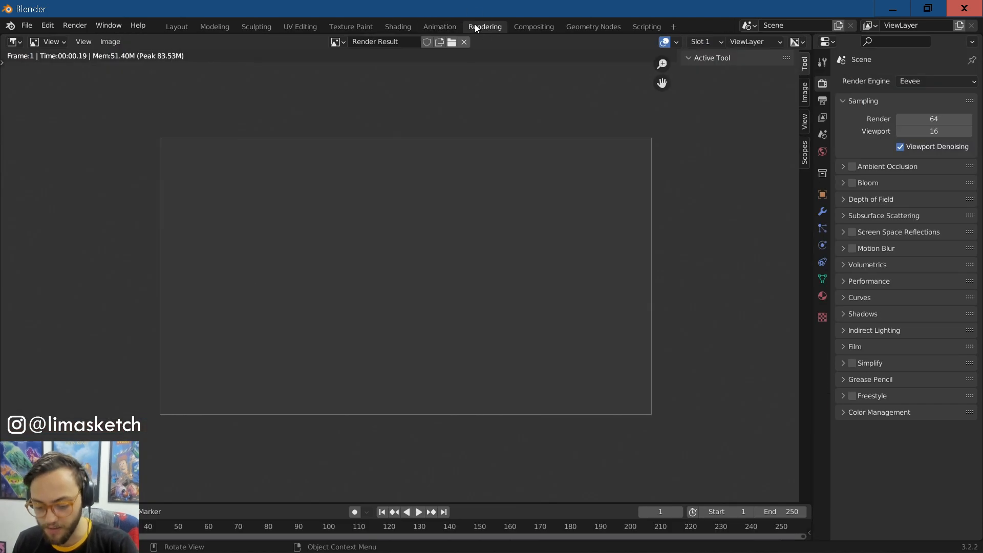
pyautogui.click(554, 30)
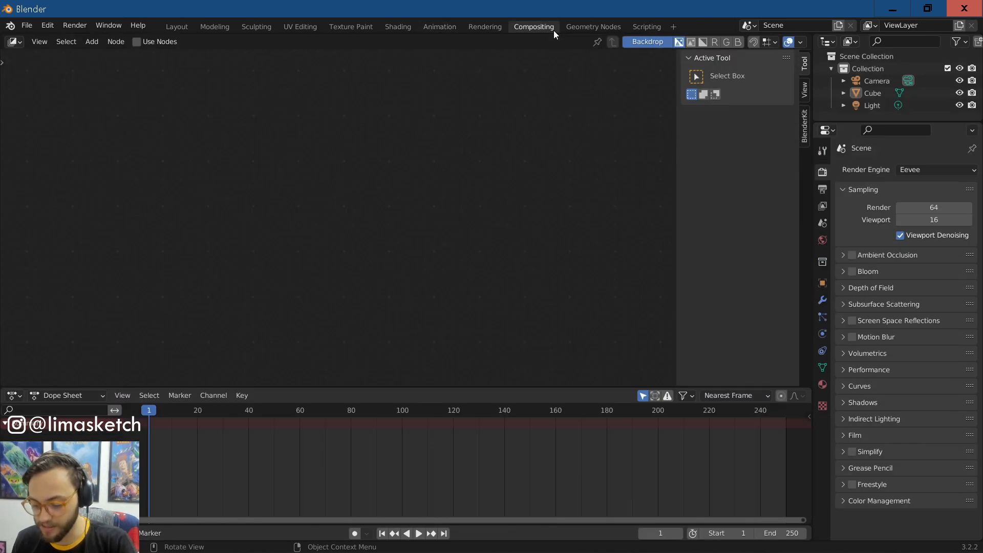
pyautogui.click(589, 27)
pyautogui.click(638, 26)
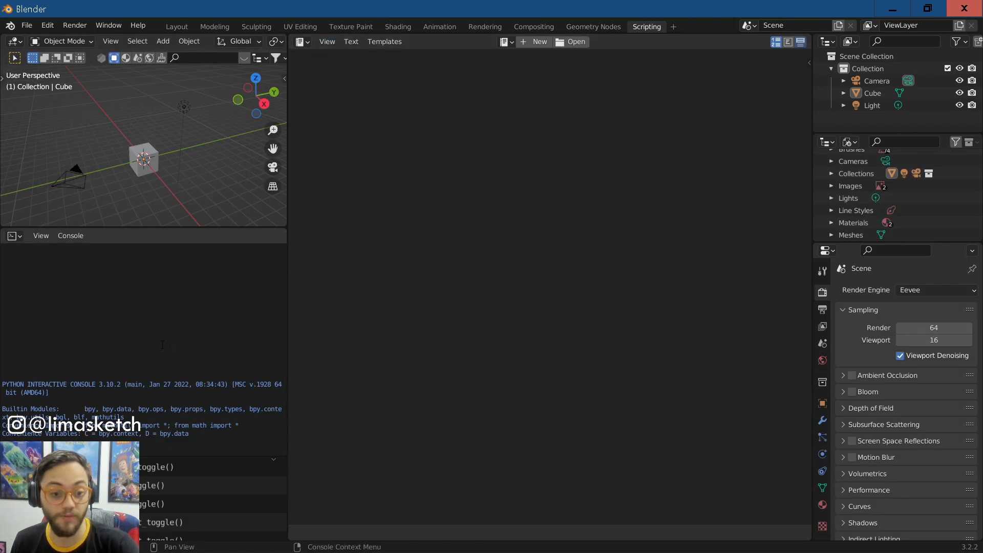
# Step: Return to the Layout workspace and select the cube, viewing it up close from one corner
pyautogui.click(173, 28)
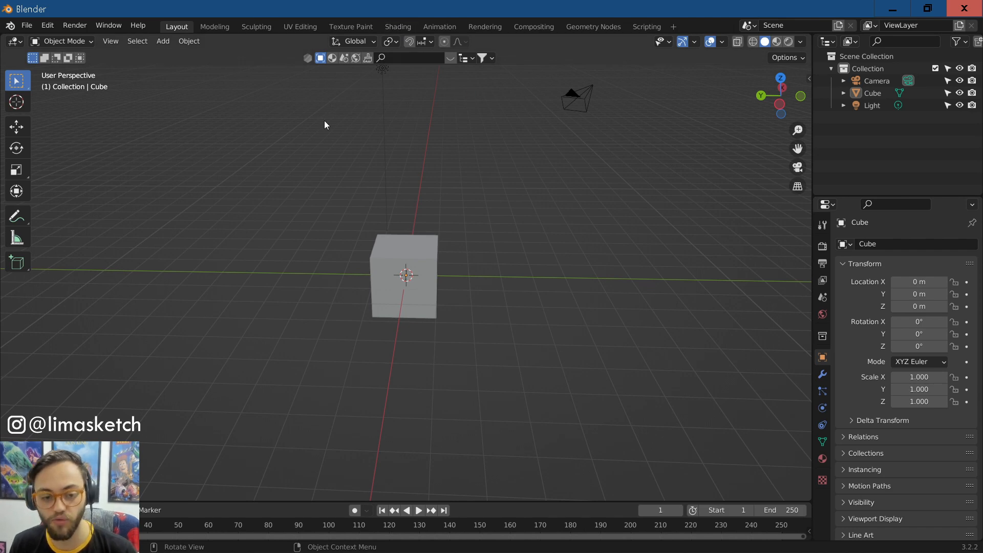
pyautogui.click(367, 275)
pyautogui.scroll(6, 380, 286)
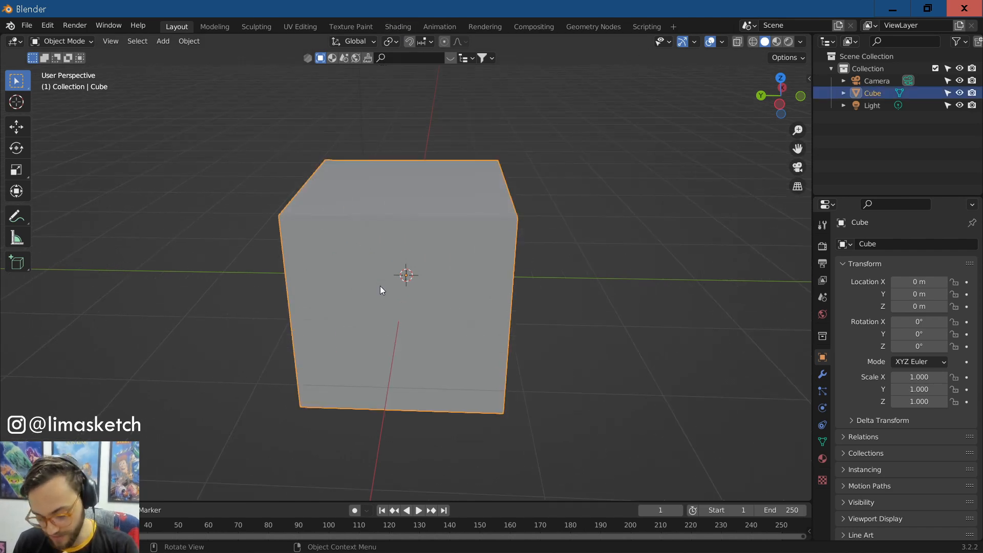
pyautogui.moveTo(380, 285); pyautogui.dragTo(454, 290, button='middle')
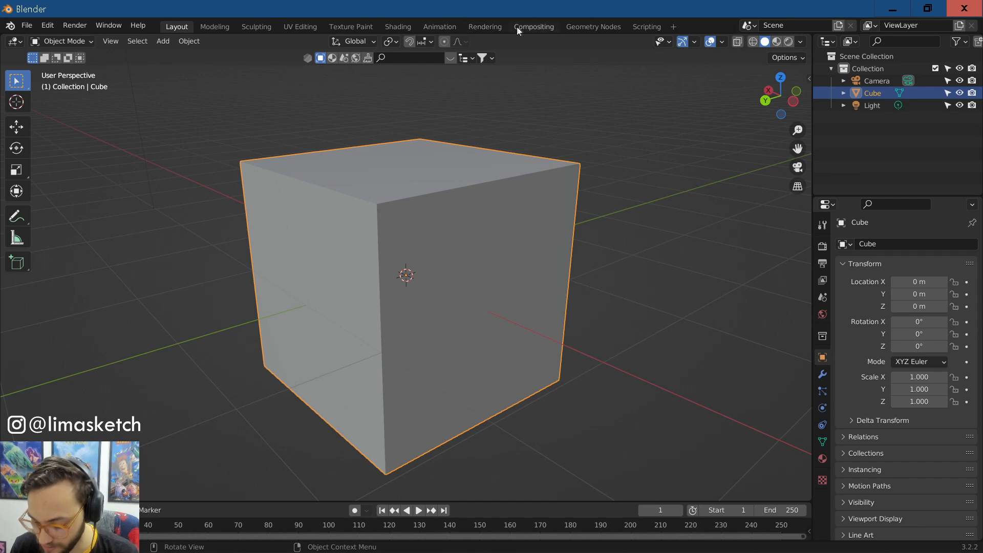
# Step: View the Rendering and Shading workspaces once more and return to Layout
pyautogui.click(497, 26)
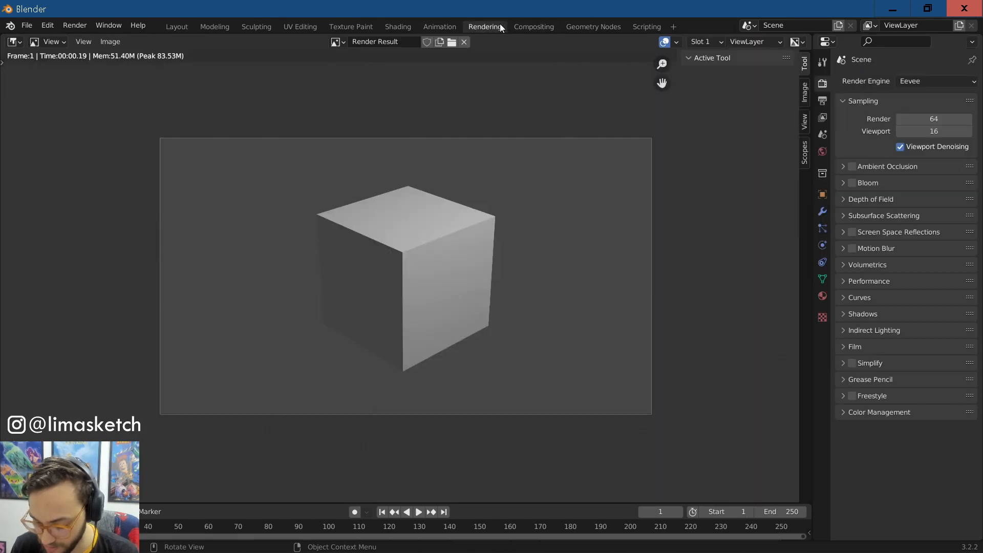
pyautogui.click(405, 26)
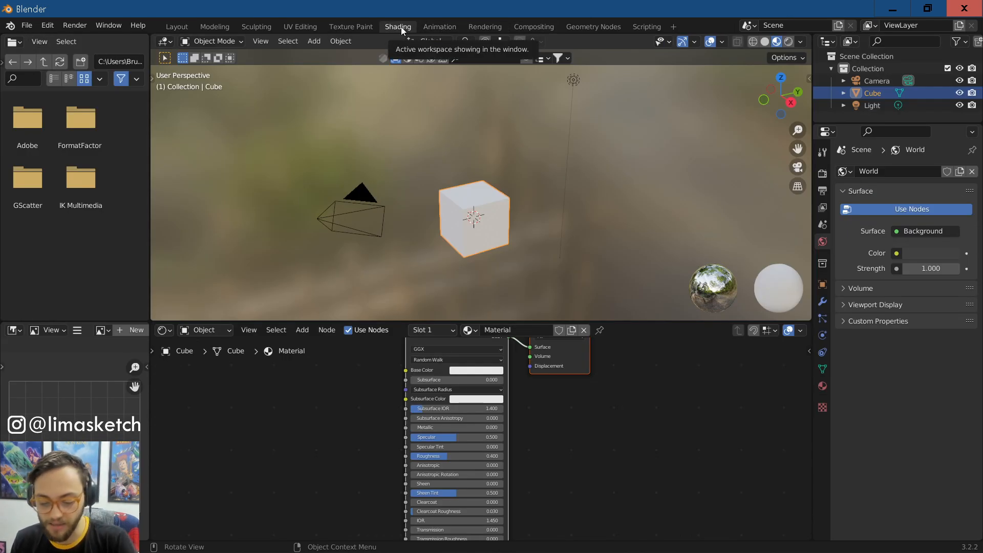
pyautogui.click(187, 27)
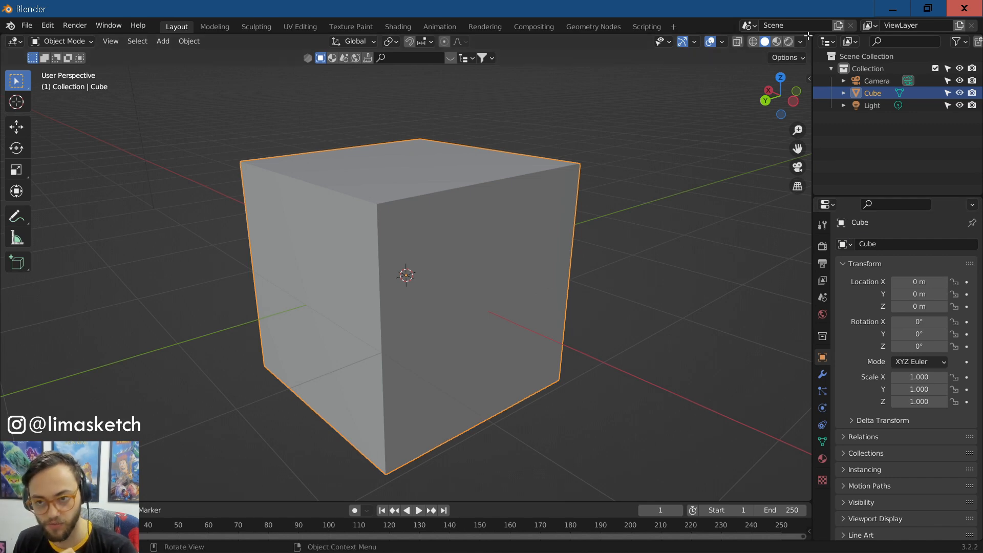
# Step: Split the 3D viewport into two side-by-side areas and divide the right-hand one into upper and lower areas
pyautogui.moveTo(808, 35); pyautogui.dragTo(424, 162)
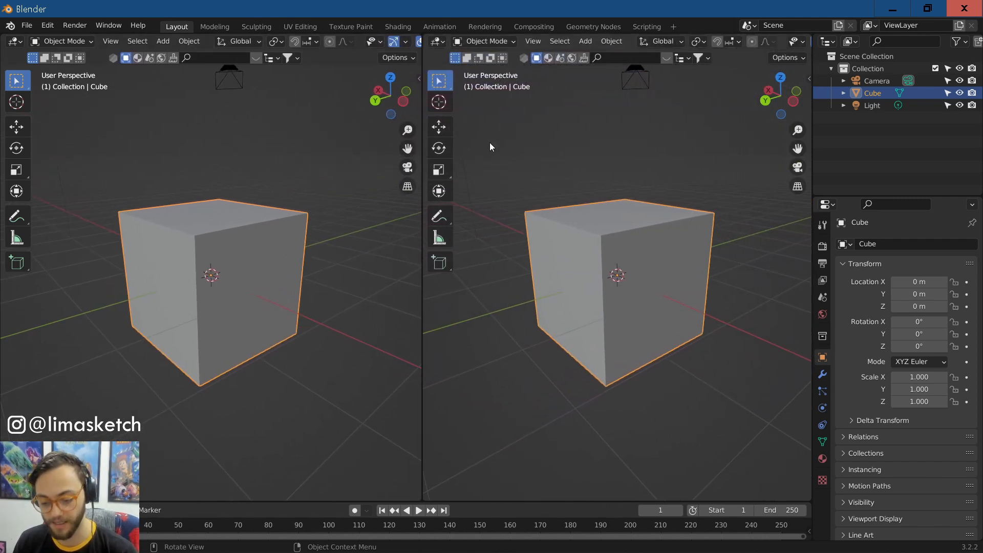
pyautogui.moveTo(811, 35); pyautogui.dragTo(769, 275)
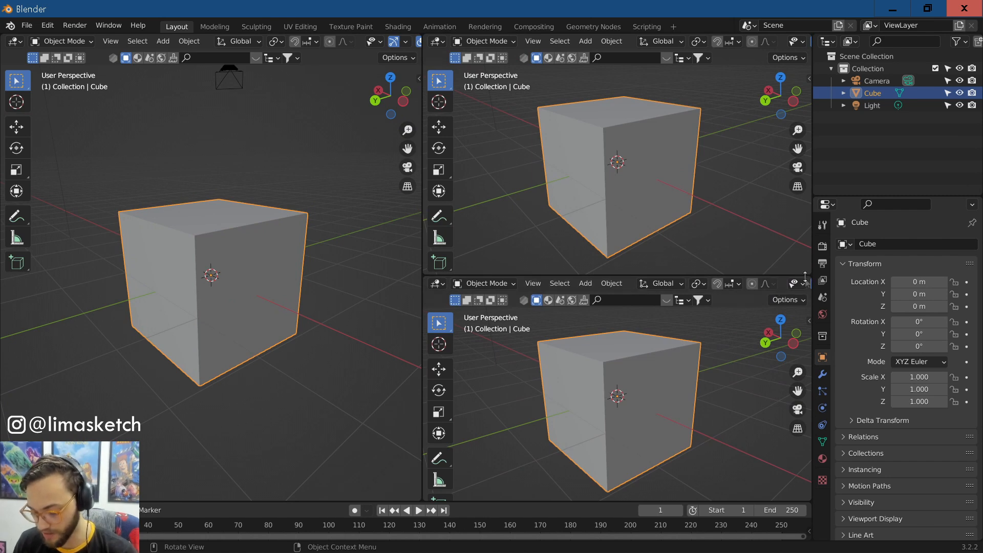
# Step: Merge the divided viewports back into one and split it again into two side-by-side 3D viewports
pyautogui.moveTo(809, 277); pyautogui.dragTo(805, 263)
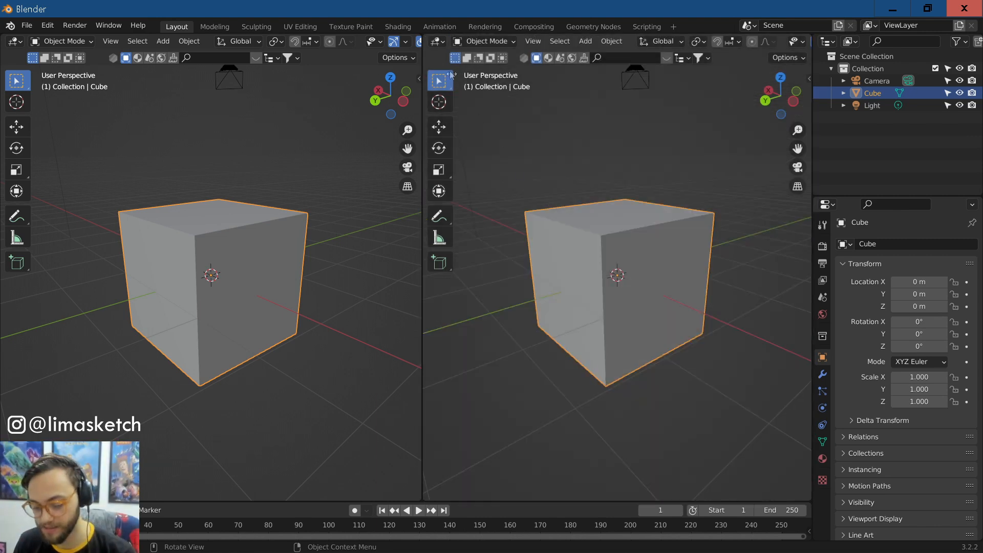
pyautogui.moveTo(419, 40); pyautogui.dragTo(429, 40)
pyautogui.moveTo(807, 37); pyautogui.dragTo(445, 46)
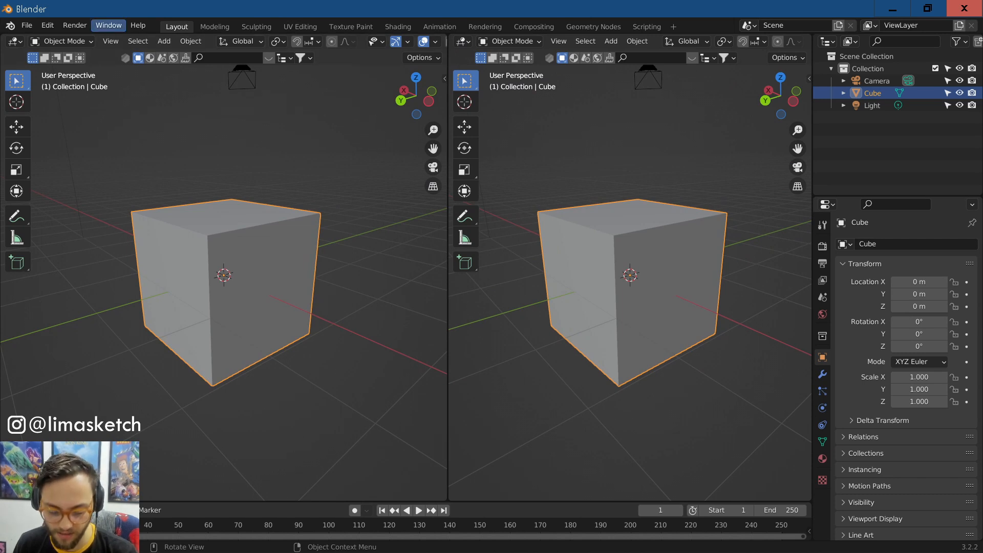
# Step: Merge the two side-by-side 3D viewports into one, and repeat the vertical split and merge once more
pyautogui.click(117, 30)
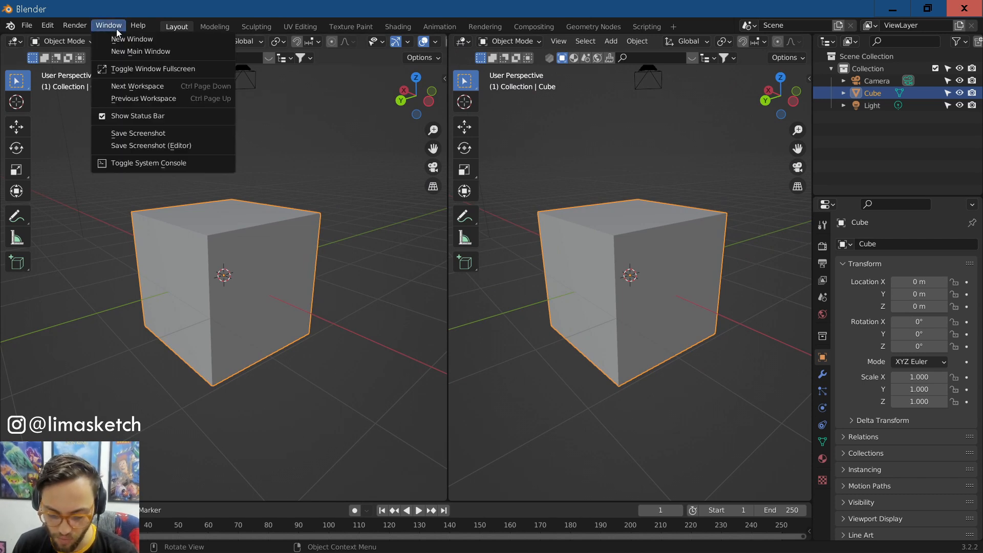
pyautogui.click(117, 30)
pyautogui.moveTo(445, 40); pyautogui.dragTo(472, 37)
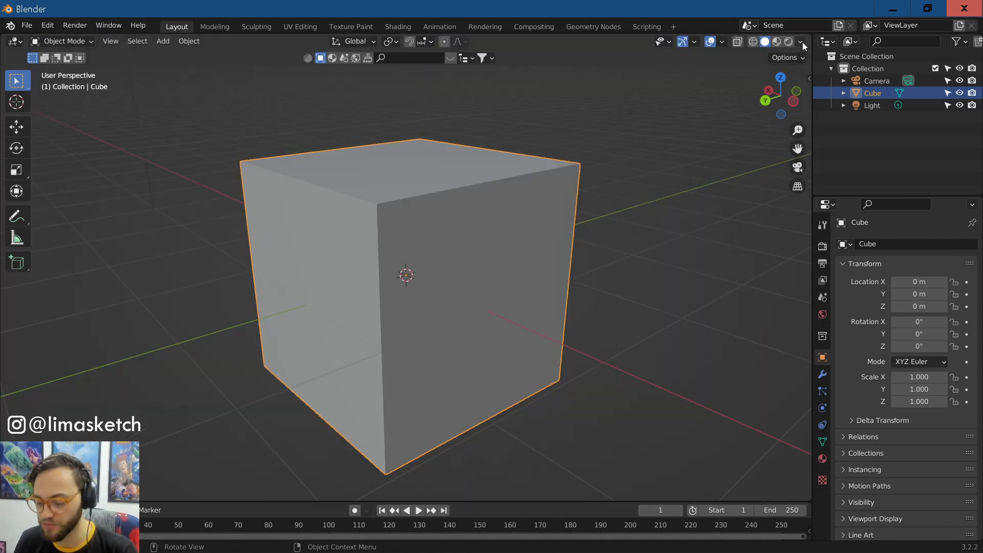
pyautogui.moveTo(808, 36); pyautogui.dragTo(411, 224)
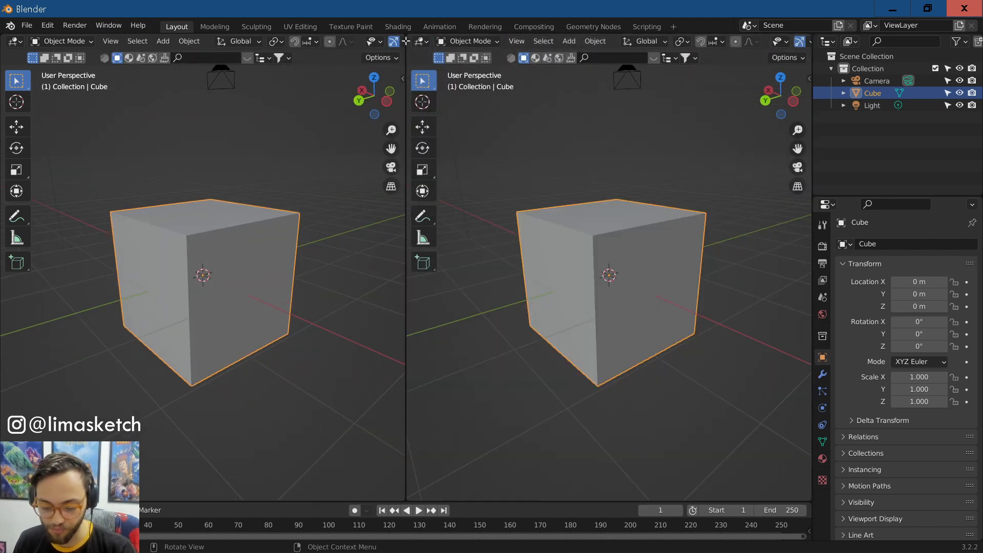
pyautogui.moveTo(406, 41); pyautogui.dragTo(417, 42)
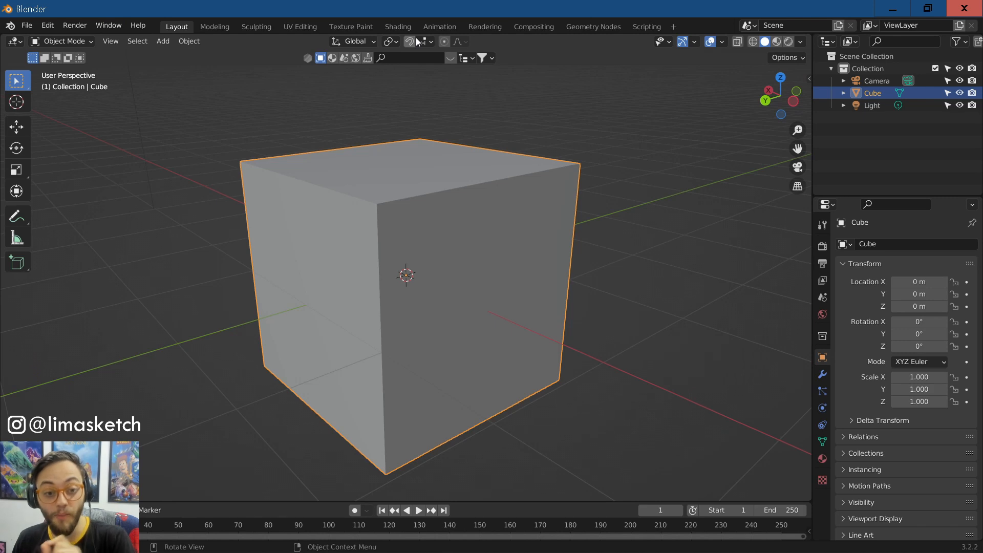
# Step: Split the 3D viewport into two side-by-side views and show a different face of the cube in each
pyautogui.moveTo(808, 36); pyautogui.dragTo(729, 35)
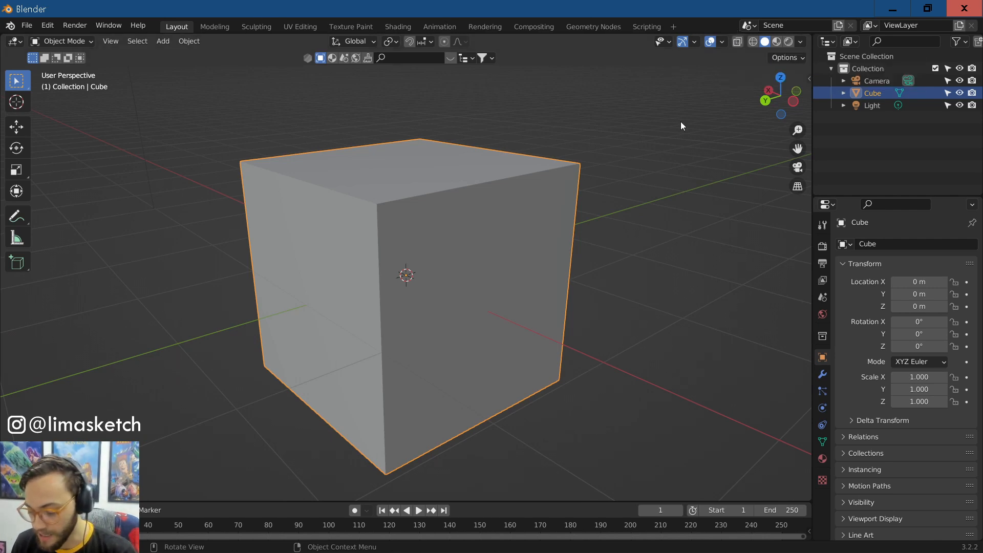
pyautogui.moveTo(808, 36); pyautogui.dragTo(424, 100)
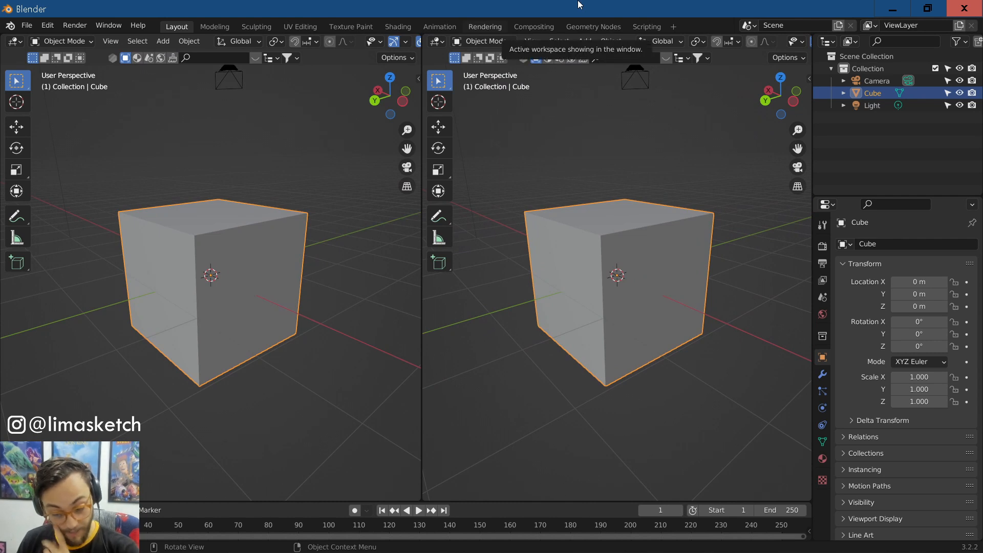
pyautogui.moveTo(173, 239); pyautogui.dragTo(372, 243, button='middle')
pyautogui.moveTo(631, 331); pyautogui.dragTo(583, 315, button='middle')
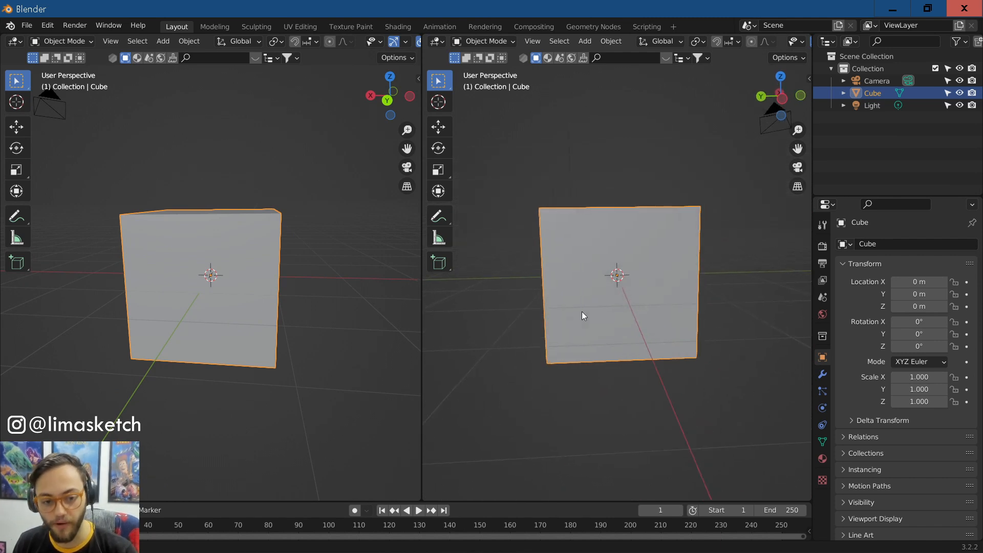
pyautogui.scroll(3, 527, 300)
pyautogui.scroll(-2, 535, 283)
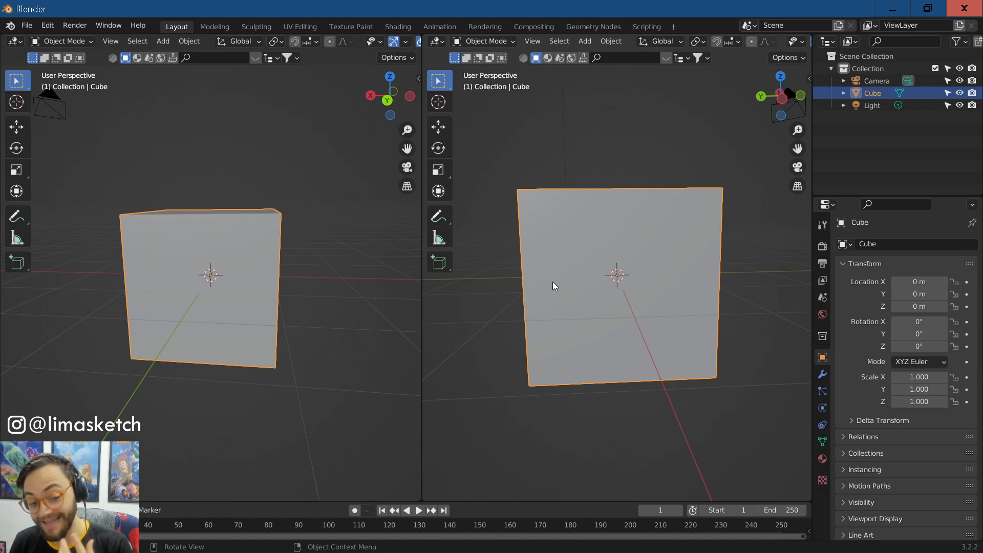
# Step: Examine the cube independently in both viewports, from a corner in the left one and face-on up close in the right one
pyautogui.moveTo(266, 292); pyautogui.dragTo(210, 327, button='middle')
pyautogui.moveTo(578, 407); pyautogui.dragTo(557, 412, button='middle')
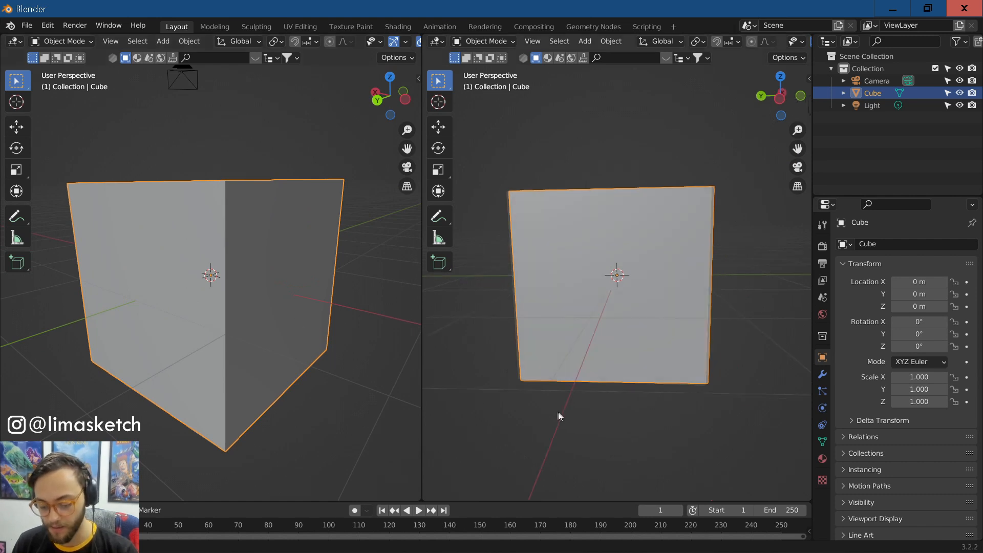
pyautogui.scroll(2, 555, 412)
pyautogui.scroll(-1, 596, 327)
pyautogui.moveTo(597, 308); pyautogui.dragTo(607, 303, button='middle')
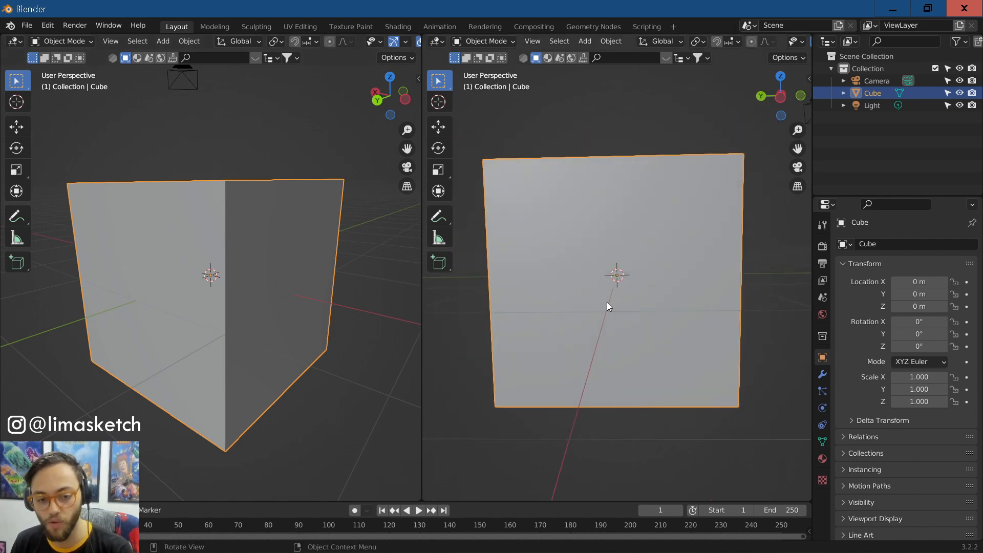
pyautogui.moveTo(255, 197); pyautogui.dragTo(177, 270, button='middle')
pyautogui.moveTo(233, 305); pyautogui.dragTo(172, 336, button='middle')
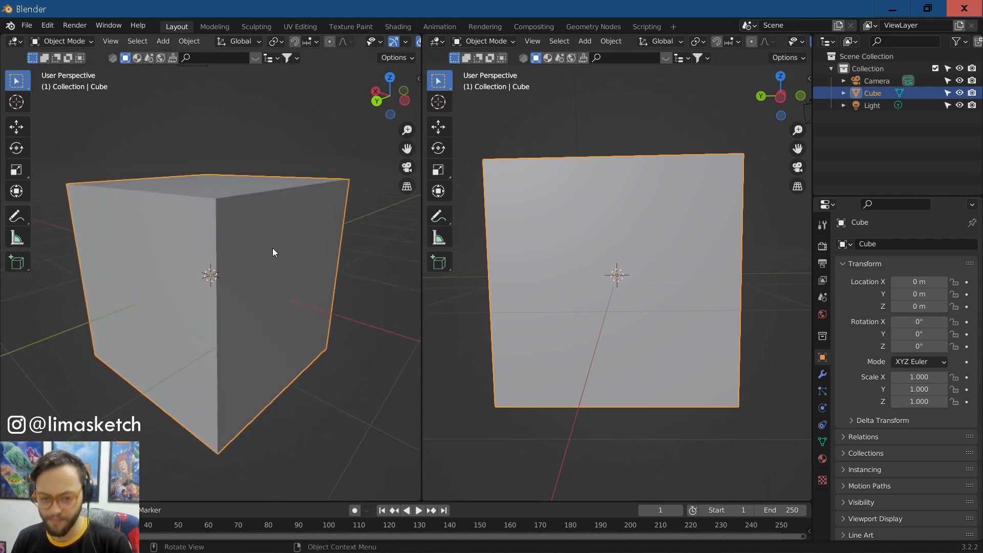
pyautogui.scroll(1, 607, 234)
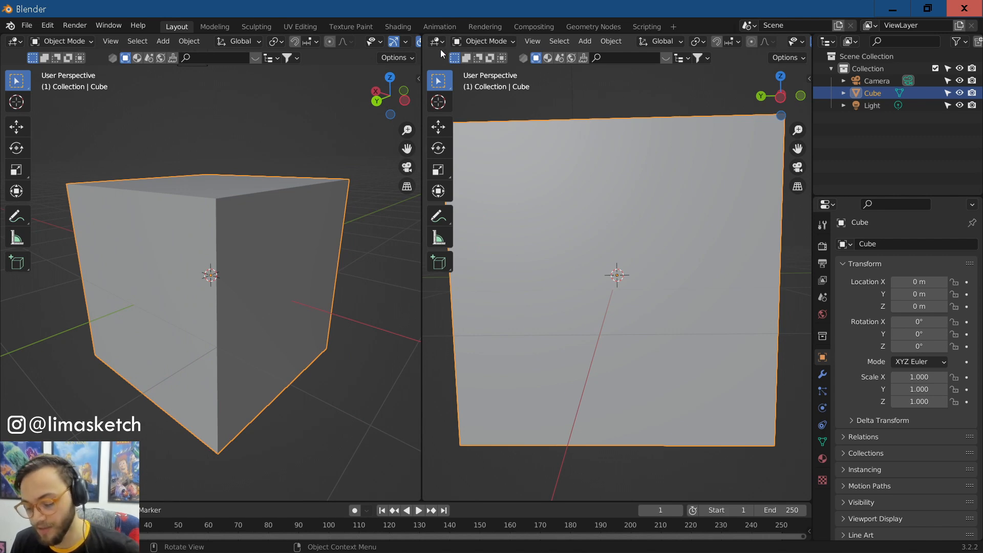
# Step: View the Texture Paint workspace, switch to Shading, and enlarge its node editor to fit the cube's material nodes
pyautogui.click(375, 26)
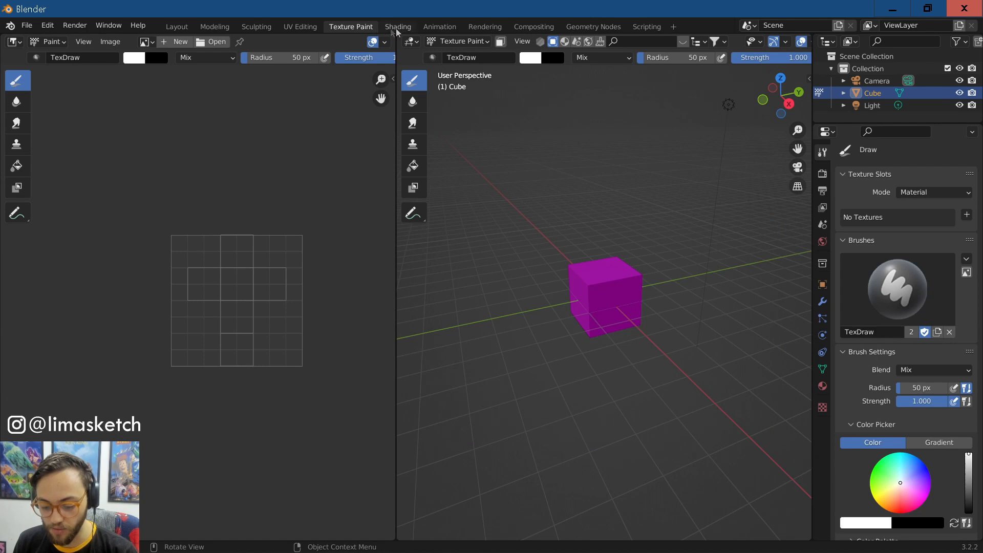
pyautogui.click(402, 27)
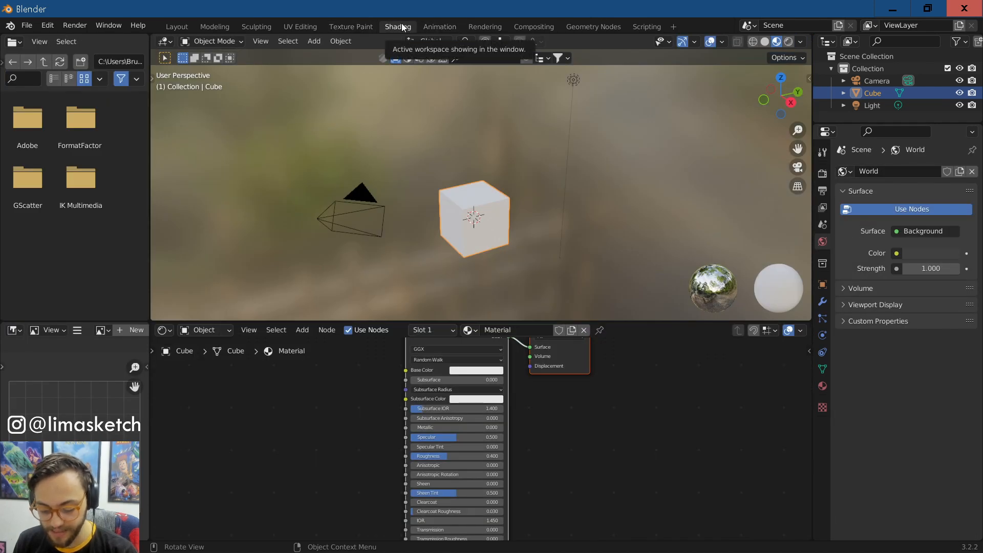
pyautogui.moveTo(480, 321); pyautogui.dragTo(487, 214)
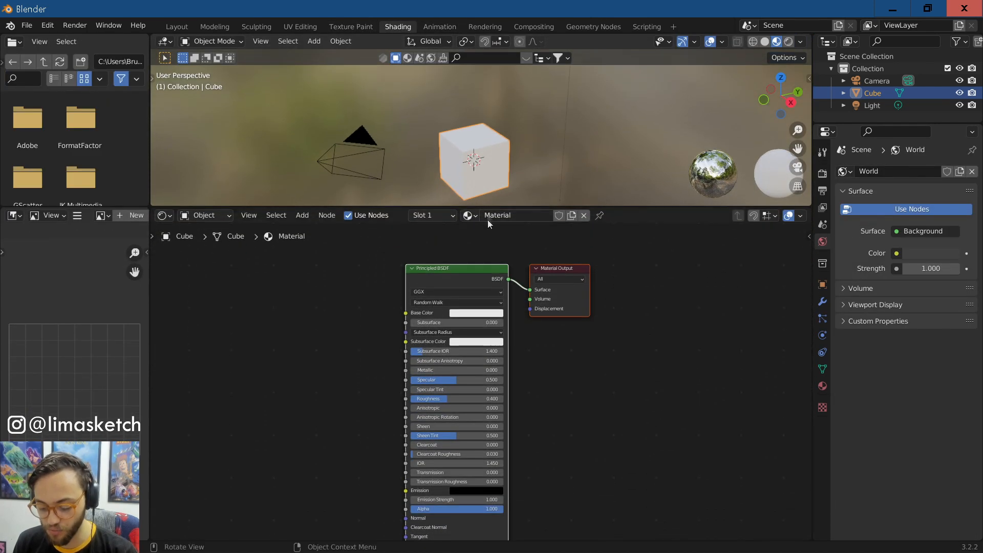
pyautogui.moveTo(645, 383); pyautogui.dragTo(637, 346, button='middle')
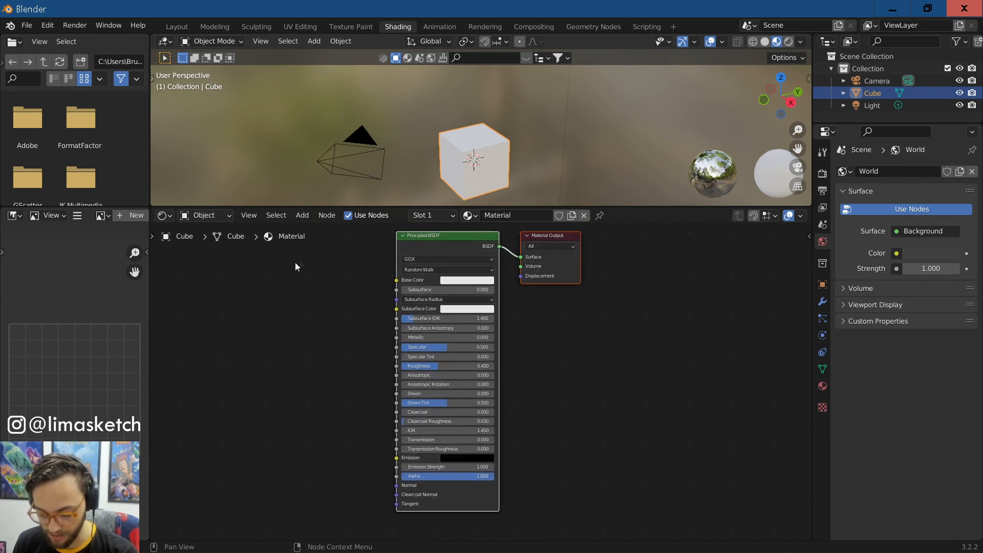
# Step: In the Layout workspace, change the right-hand viewport to a Shader Editor and compare its material nodes with the Shading workspace
pyautogui.click(181, 29)
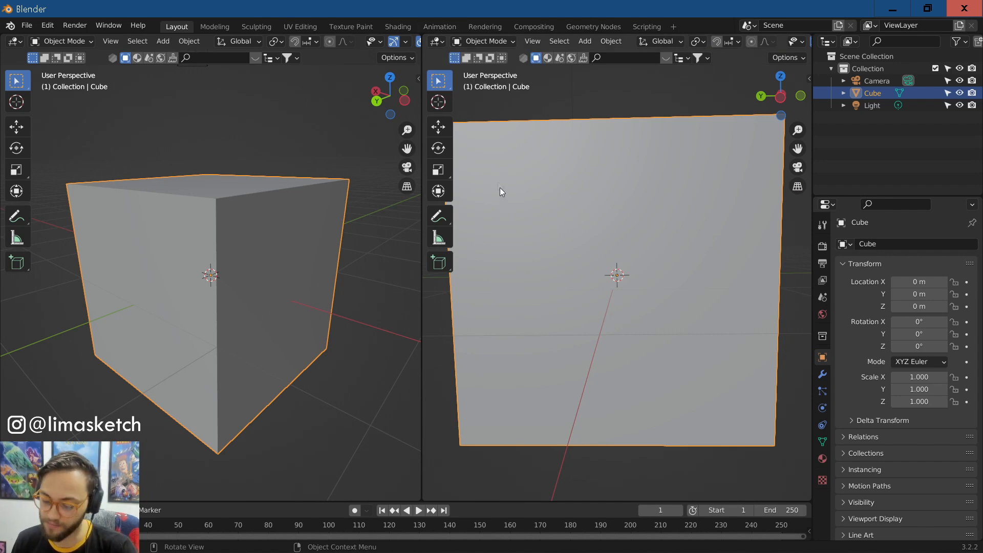
pyautogui.click(437, 41)
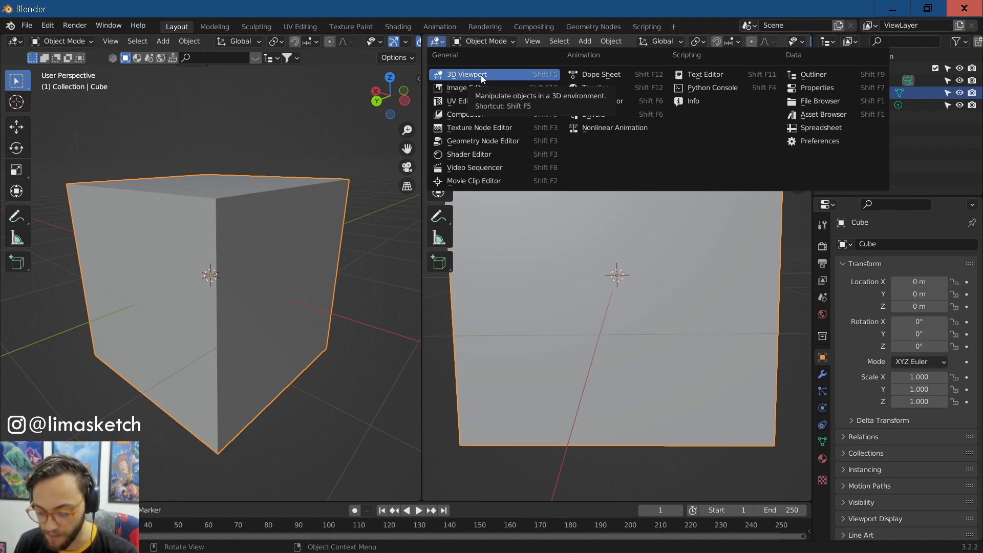
pyautogui.click(452, 156)
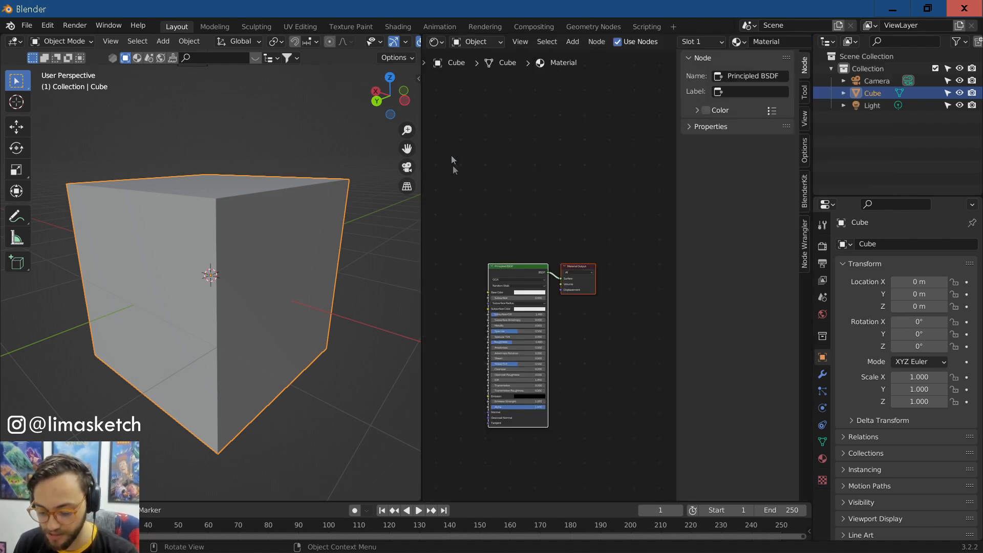
pyautogui.moveTo(509, 226); pyautogui.dragTo(544, 150, button='middle')
pyautogui.scroll(7, 544, 150)
pyautogui.moveTo(486, 189); pyautogui.dragTo(470, 197, button='middle')
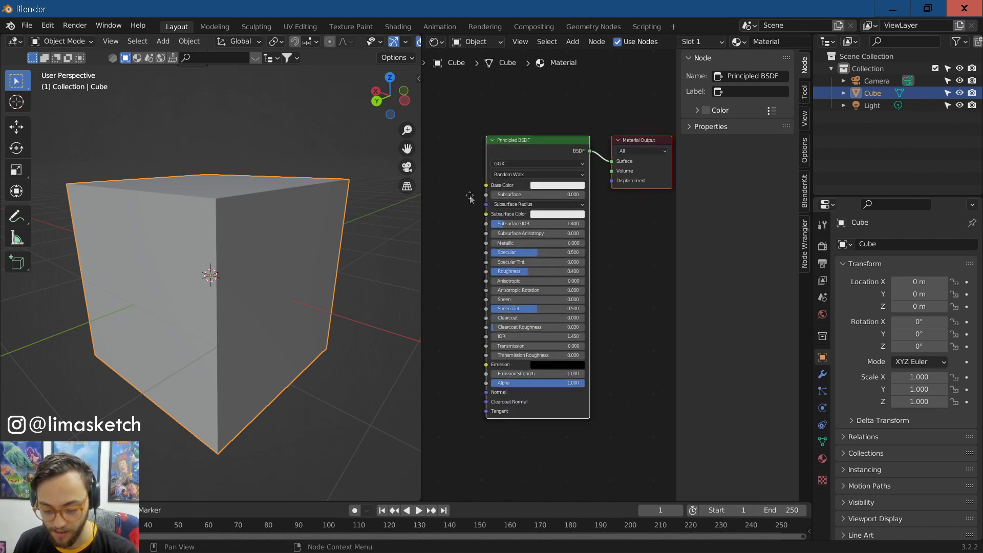
pyautogui.click(413, 26)
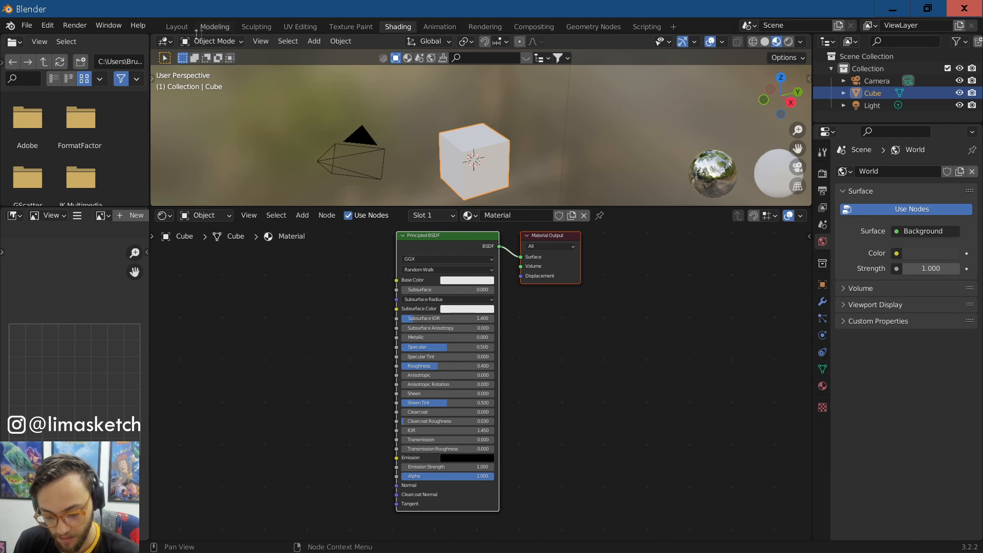
pyautogui.click(175, 29)
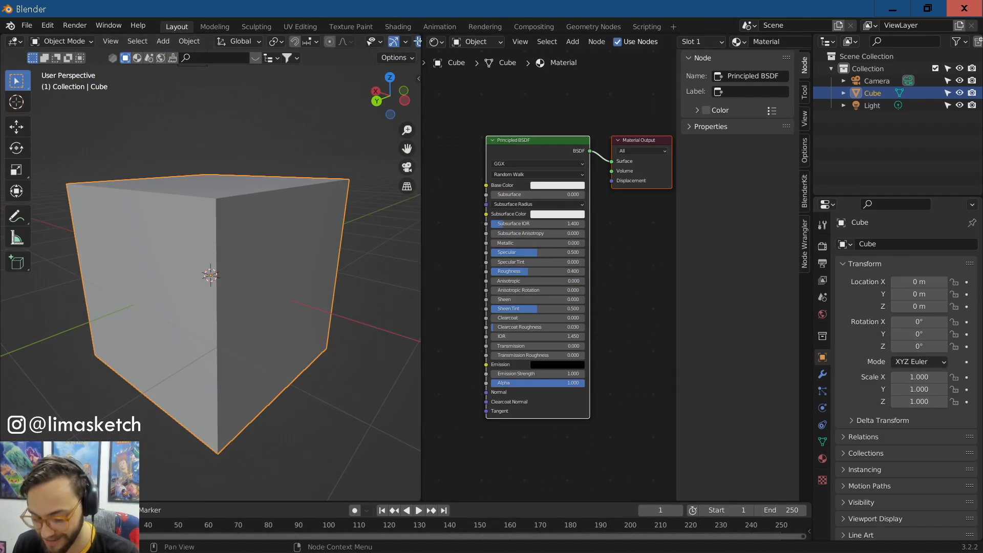
# Step: Merge the Shader Editor area into the 3D viewport so that a single view of the cube remains
pyautogui.moveTo(419, 39); pyautogui.dragTo(431, 46)
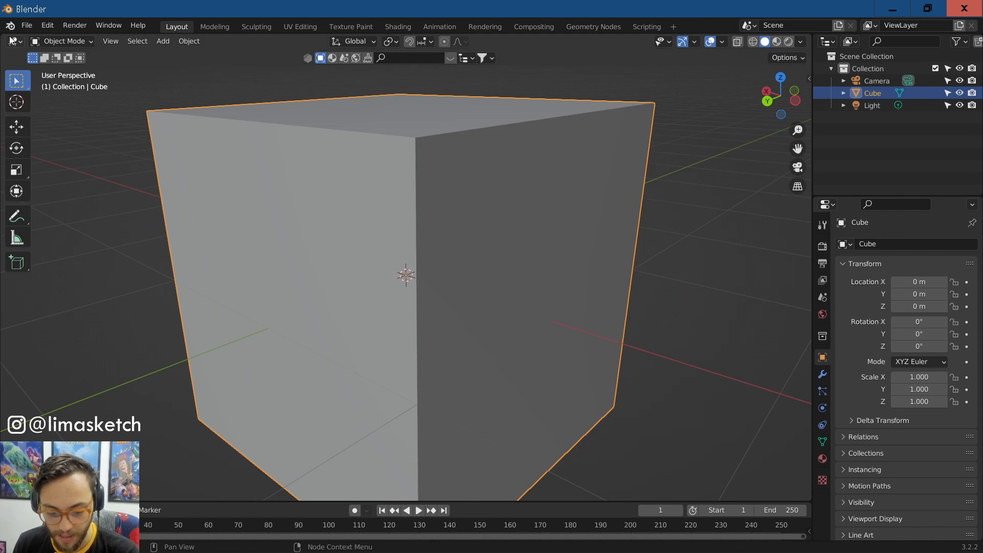
pyautogui.scroll(-3, 401, 253)
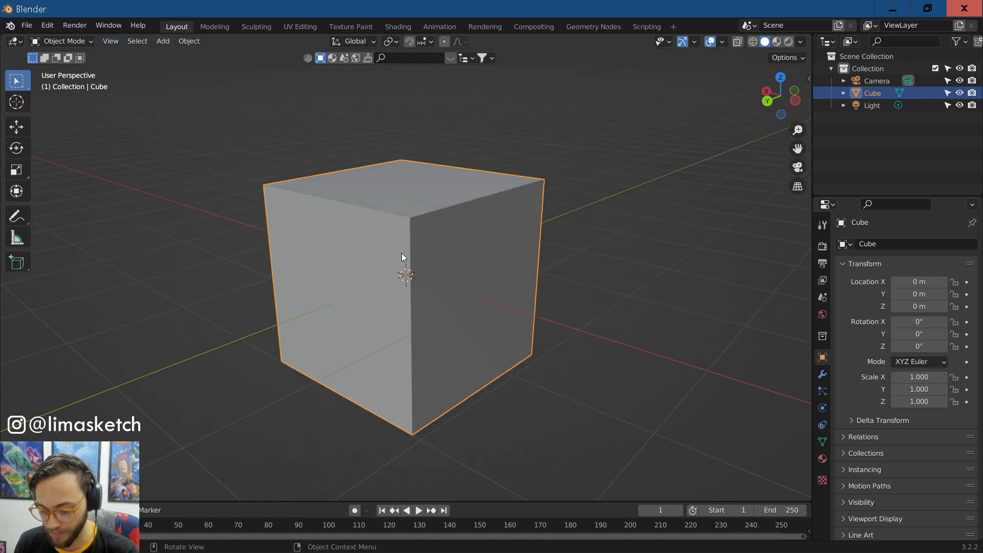
pyautogui.moveTo(401, 253); pyautogui.dragTo(380, 260, button='middle')
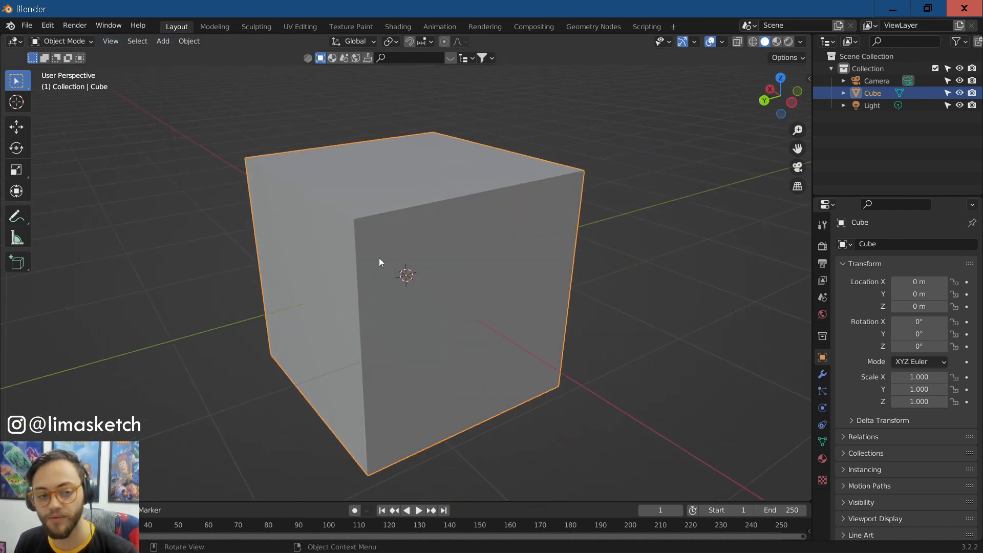
# Step: Deselect the cube and select it again, twice, viewing it from nearer and farther
pyautogui.click(662, 300)
pyautogui.scroll(-3, 662, 300)
pyautogui.scroll(3, 662, 300)
pyautogui.click(465, 282)
pyautogui.scroll(-2, 332, 229)
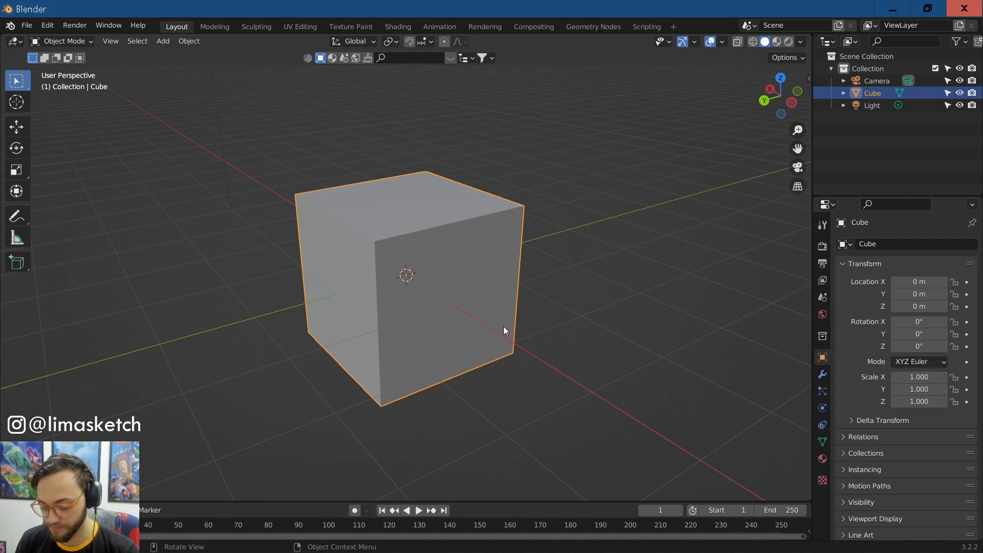
pyautogui.click(598, 343)
pyautogui.scroll(-2, 564, 328)
pyautogui.scroll(2, 487, 296)
pyautogui.click(440, 270)
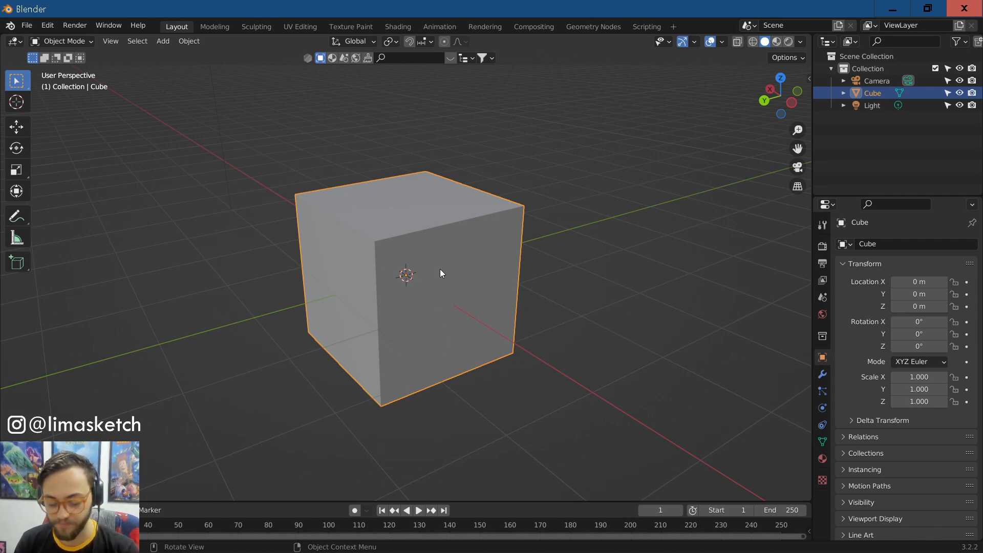
# Step: Deselect the cube in the empty viewport space once more and reselect it
pyautogui.scroll(-4, 441, 269)
pyautogui.scroll(2, 440, 269)
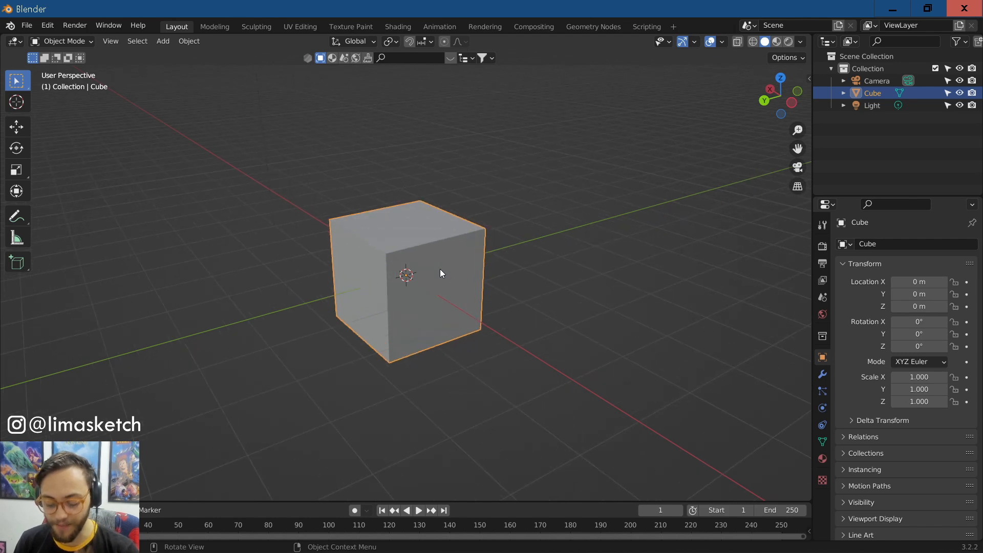
pyautogui.click(590, 226)
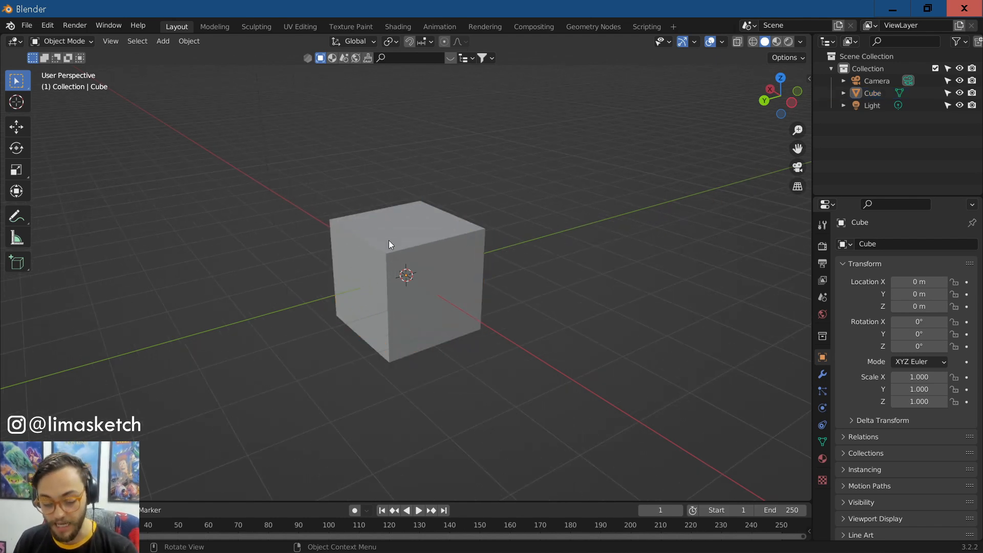
pyautogui.click(409, 210)
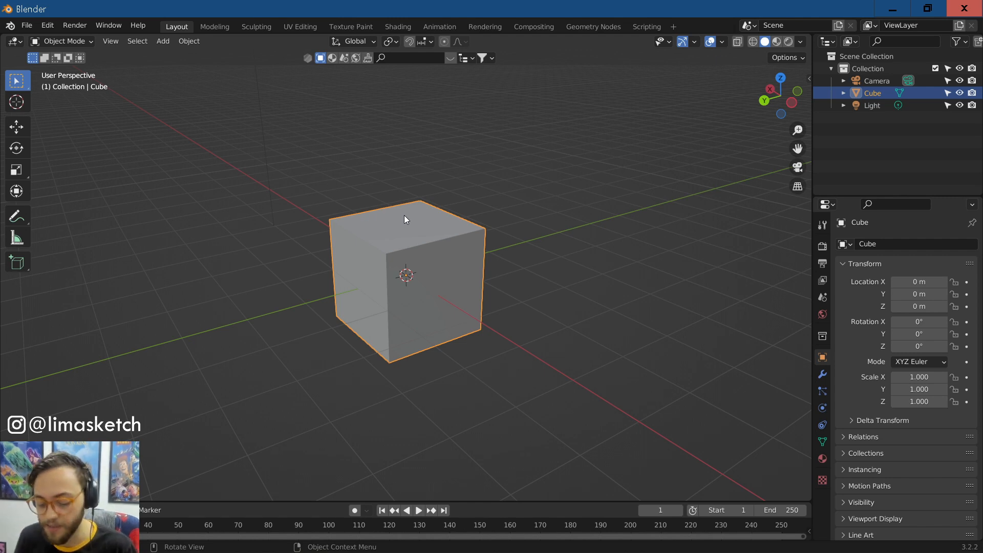
pyautogui.scroll(1, 444, 154)
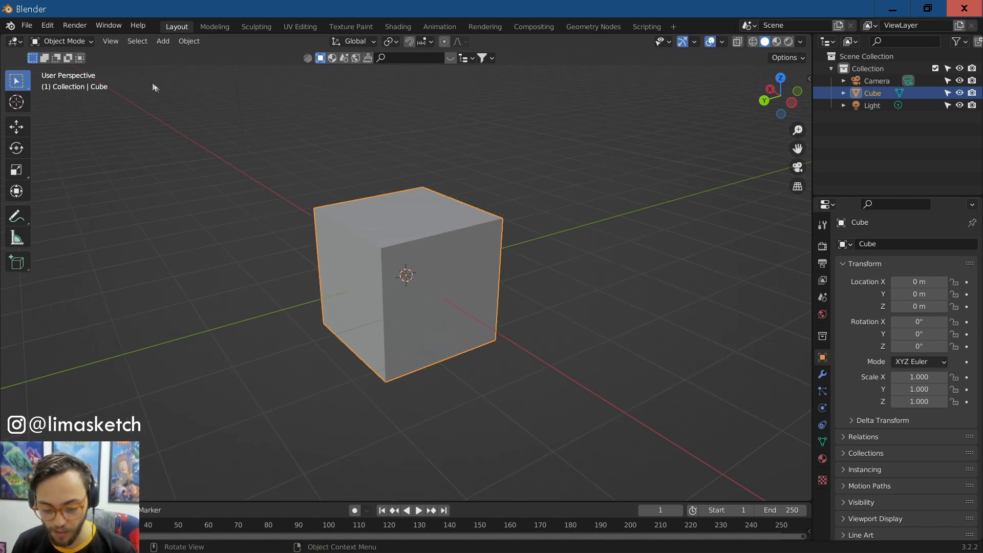
pyautogui.scroll(1, 208, 182)
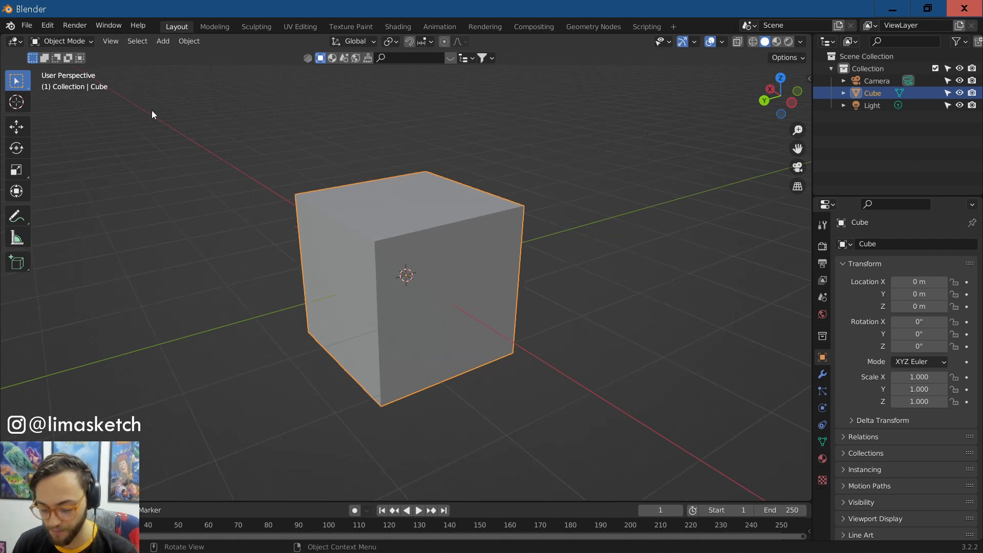
# Step: Look over the available interaction modes while staying in Object Mode, keeping the cube selected
pyautogui.click(64, 43)
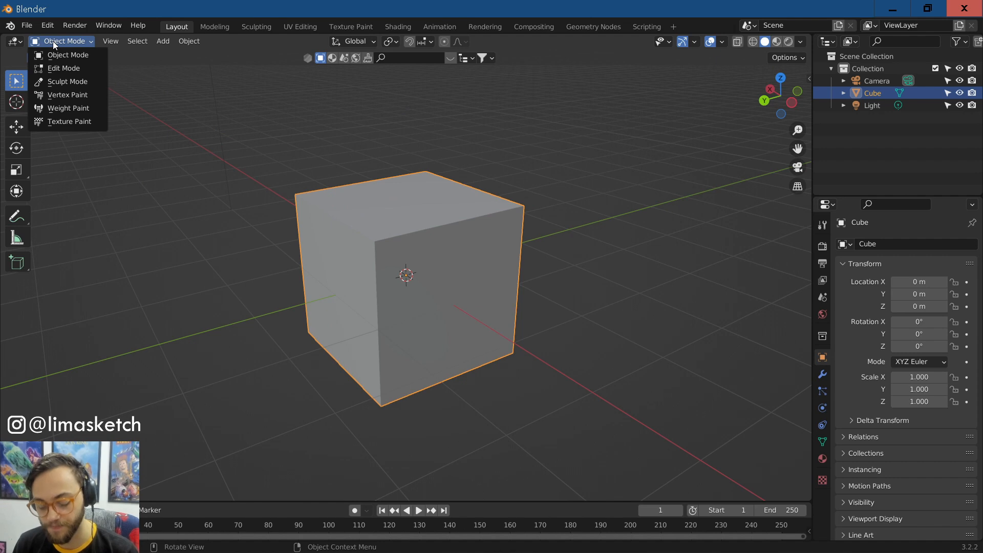
pyautogui.click(56, 40)
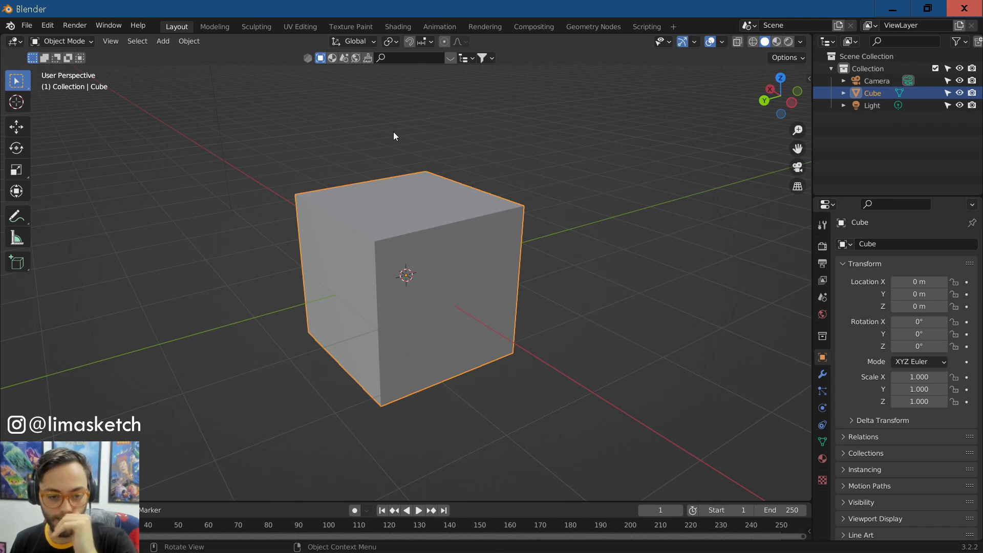
pyautogui.click(370, 149)
pyautogui.click(400, 207)
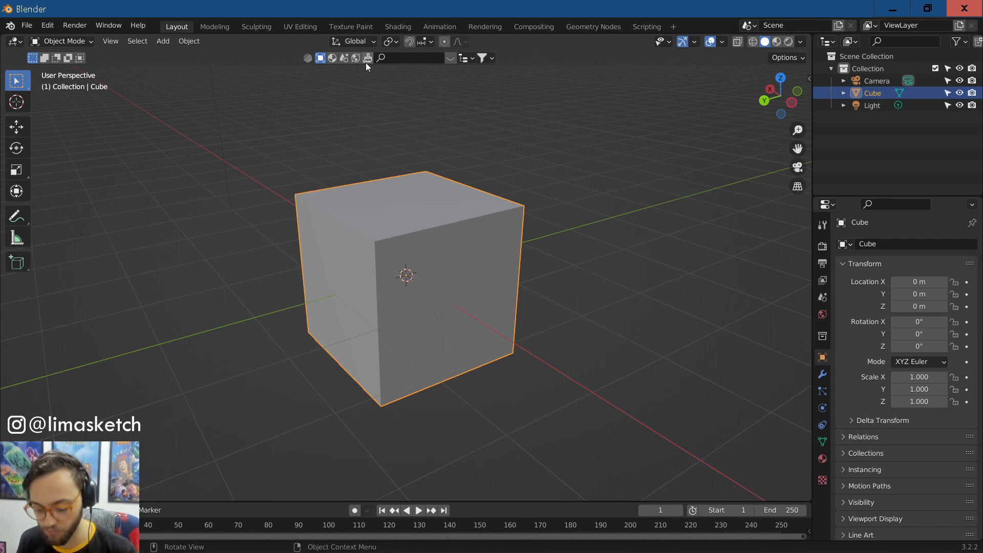
# Step: Deselect the cube and reselect it, including with a selection box around the whole cube
pyautogui.click(365, 139)
pyautogui.click(363, 209)
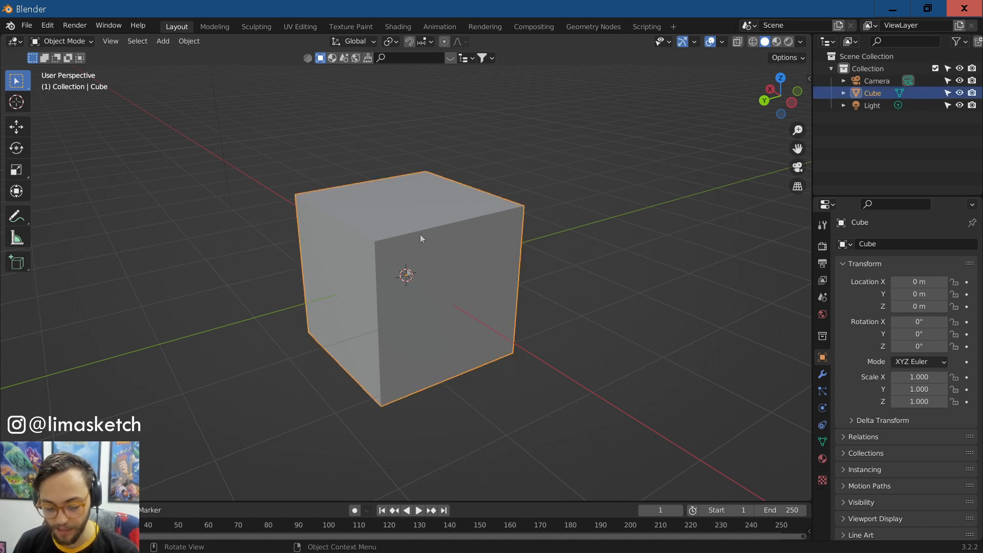
pyautogui.hotkey('alt', 'a')
pyautogui.click(356, 255)
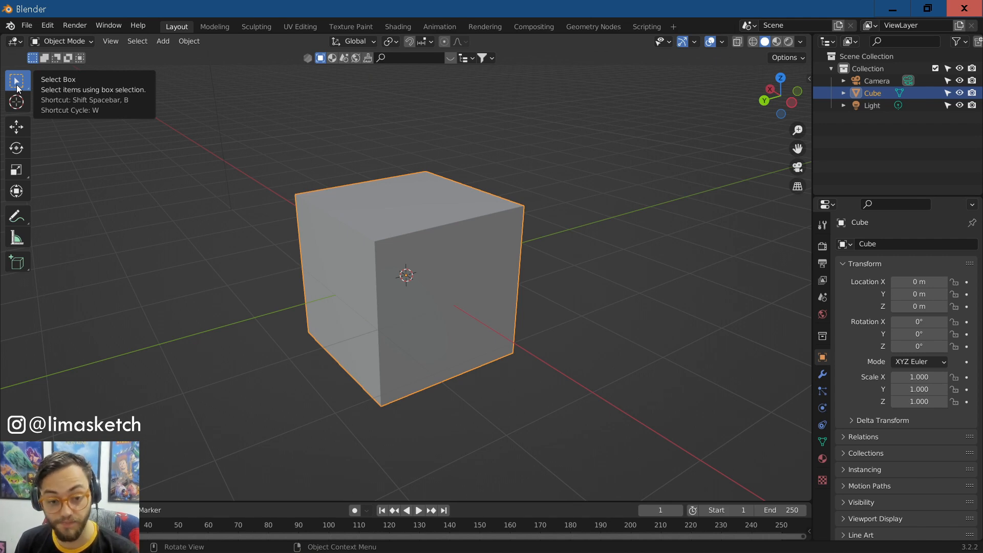
pyautogui.moveTo(249, 120); pyautogui.dragTo(609, 454)
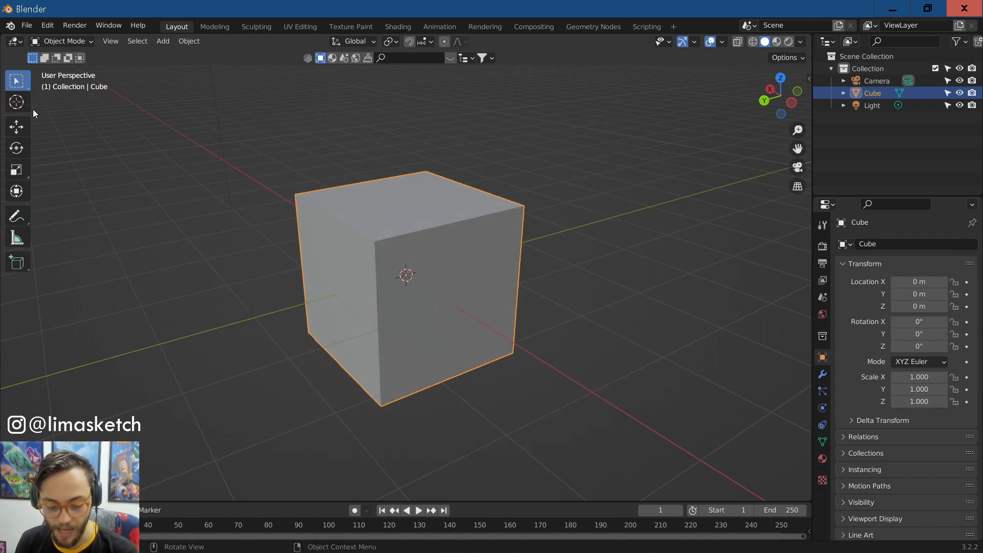
# Step: Try the Select Lasso tool above the cube and switch back to Select Box
pyautogui.moveTo(16, 81); pyautogui.dragTo(63, 153)
pyautogui.moveTo(353, 149)
pyautogui.mouseDown()
pyautogui.moveTo(242, 168)
pyautogui.moveTo(597, 428)
pyautogui.moveTo(378, 125)
pyautogui.moveTo(365, 149)
pyautogui.mouseUp()
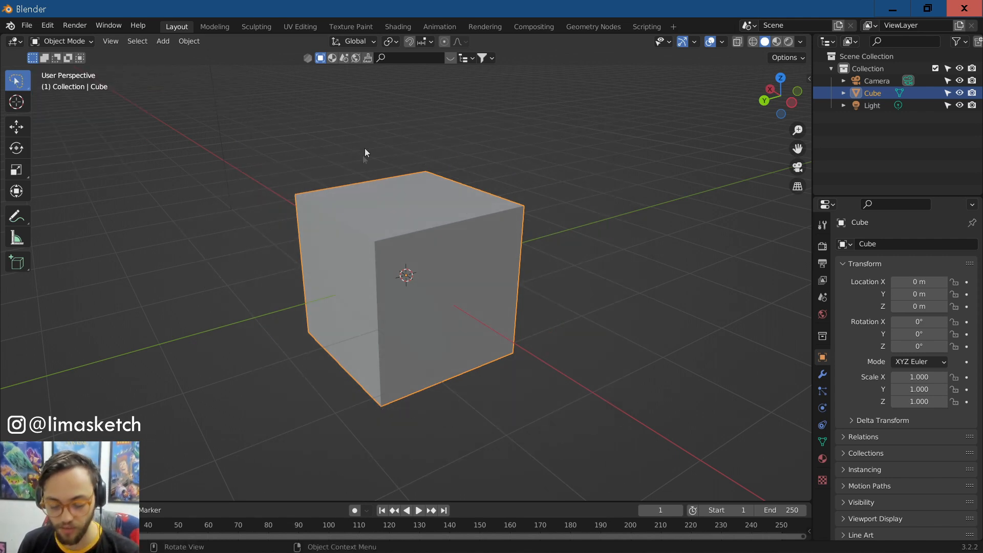
pyautogui.moveTo(17, 80); pyautogui.dragTo(54, 98)
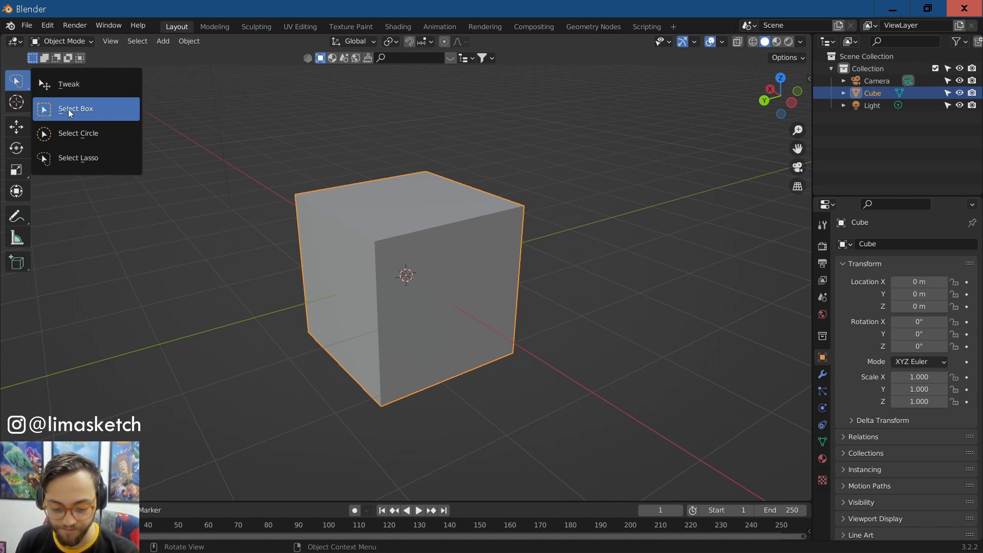
pyautogui.click(70, 108)
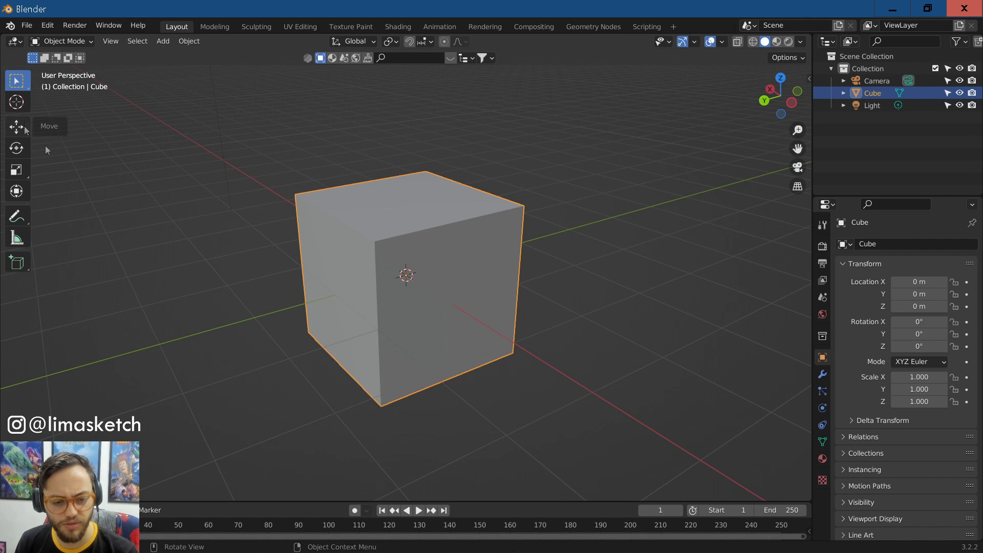
# Step: Box-select the whole cube and remove it from the selection with a subtracting selection box
pyautogui.moveTo(252, 114); pyautogui.dragTo(573, 400)
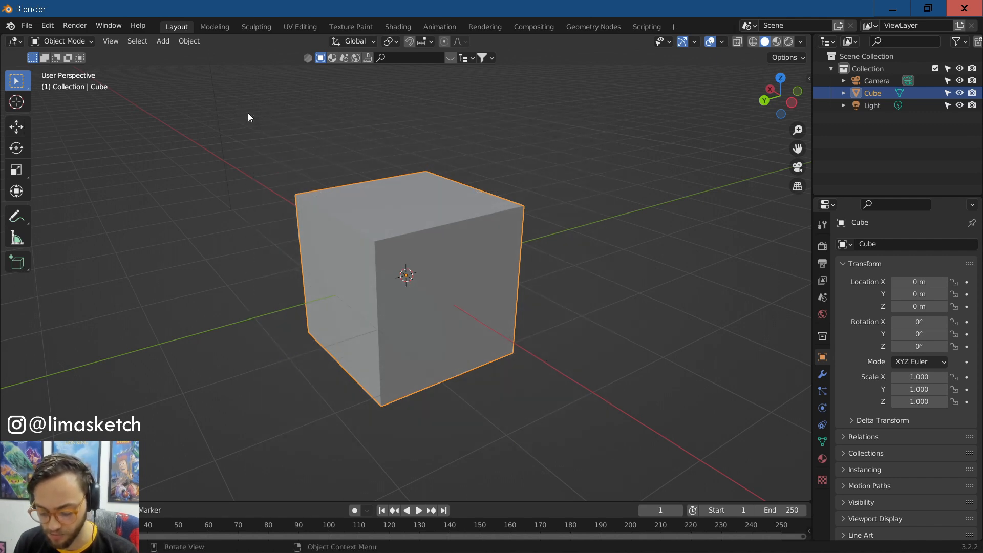
pyautogui.keyDown('ctrl'); pyautogui.moveTo(248, 112); pyautogui.dragTo(647, 427); pyautogui.keyUp('ctrl')
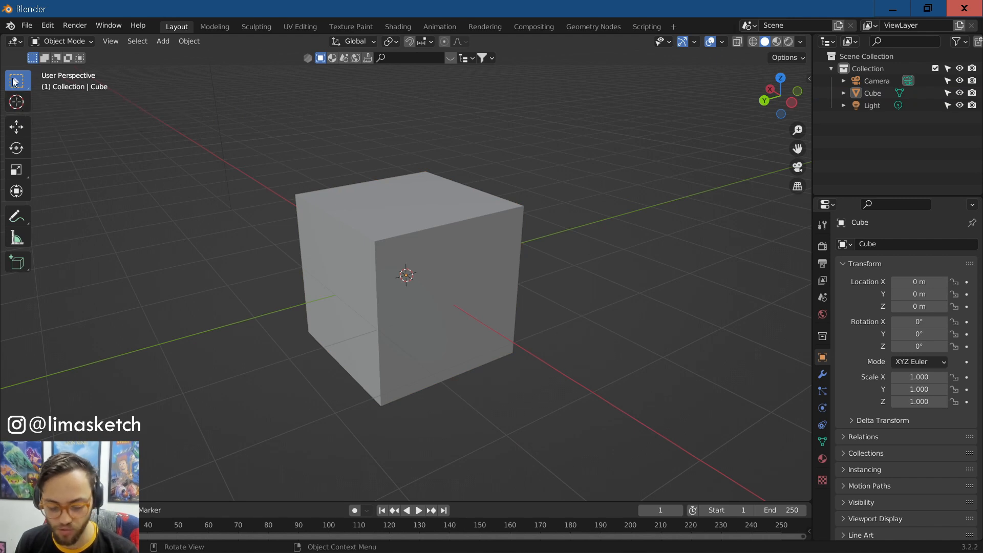
# Step: Place the 3D cursor near the cube's upper front corner and return to the Select Box tool
pyautogui.click(16, 101)
pyautogui.moveTo(254, 172); pyautogui.dragTo(382, 264)
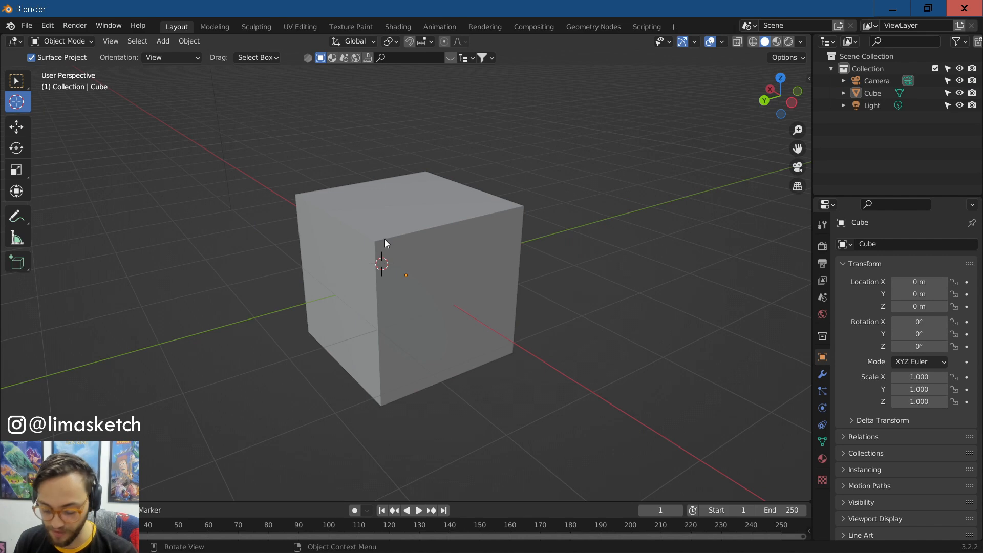
pyautogui.click(16, 81)
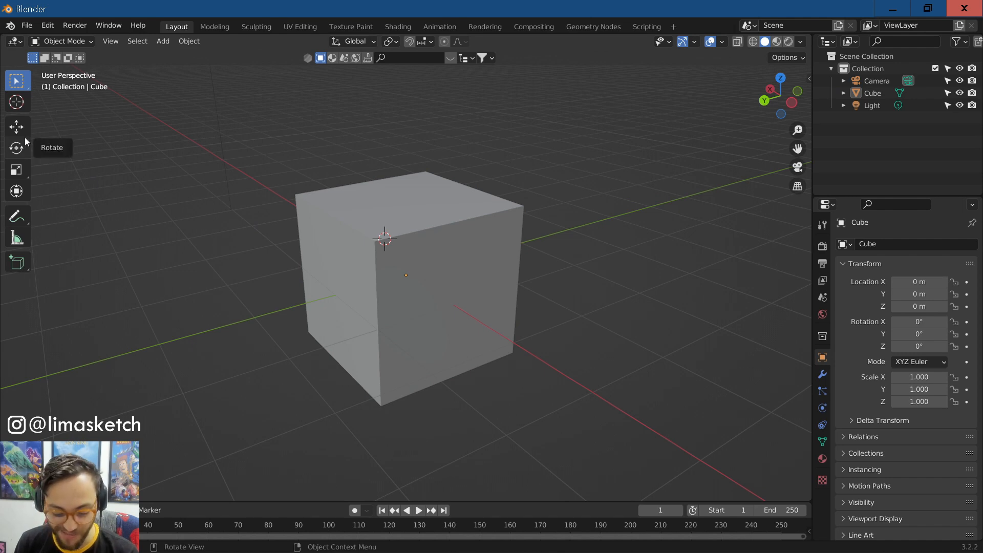
# Step: Select the cube and move it along the Y axis to about 0.19 m with the Move tool
pyautogui.click(405, 303)
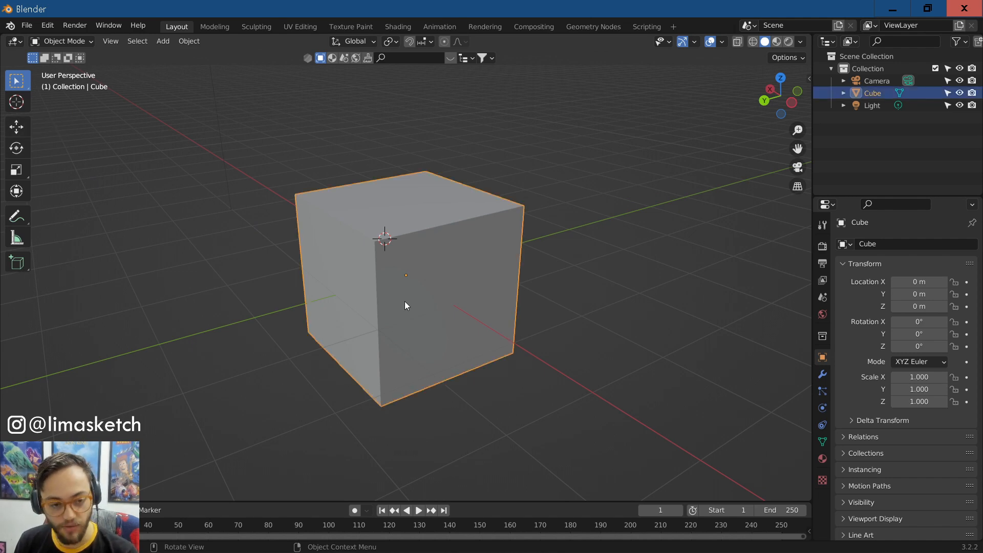
pyautogui.click(17, 127)
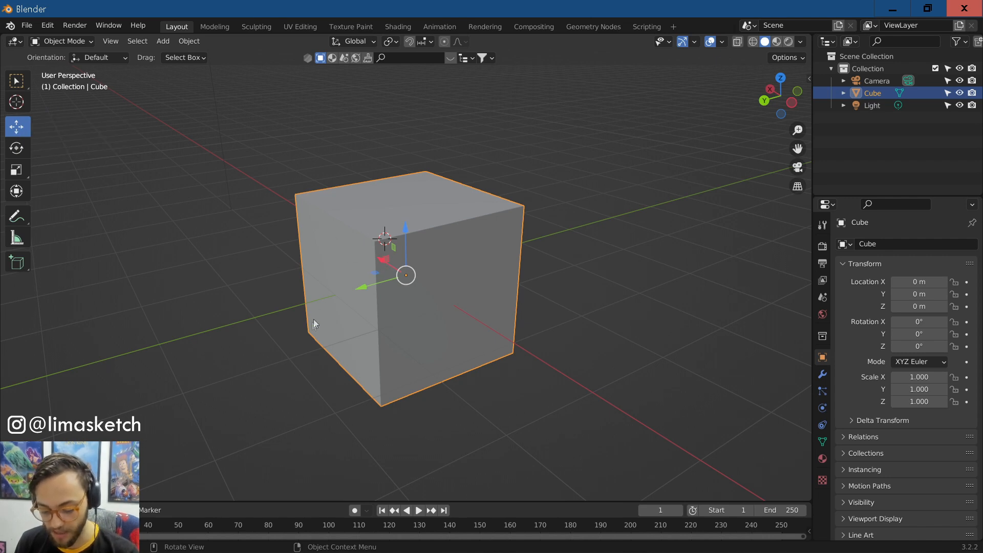
pyautogui.moveTo(271, 297); pyautogui.dragTo(360, 283, button='middle')
pyautogui.moveTo(361, 284); pyautogui.dragTo(348, 366)
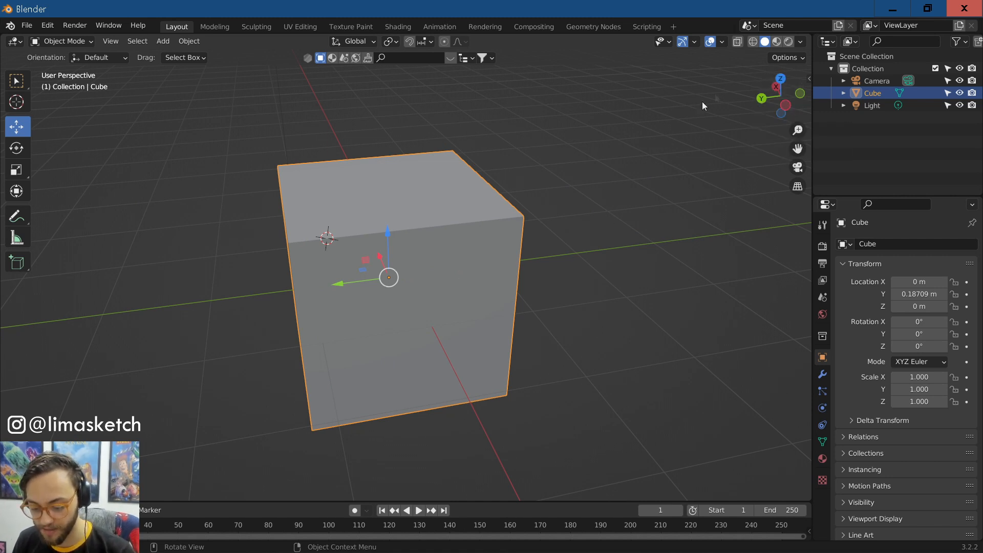
# Step: Lower the cube along the Z axis to about -0.12 m
pyautogui.scroll(-3, 486, 275)
pyautogui.moveTo(465, 302)
pyautogui.mouseDown(button='middle')
pyautogui.moveTo(487, 276)
pyautogui.moveTo(465, 285)
pyautogui.mouseUp(button='middle')
pyautogui.scroll(3, 480, 275)
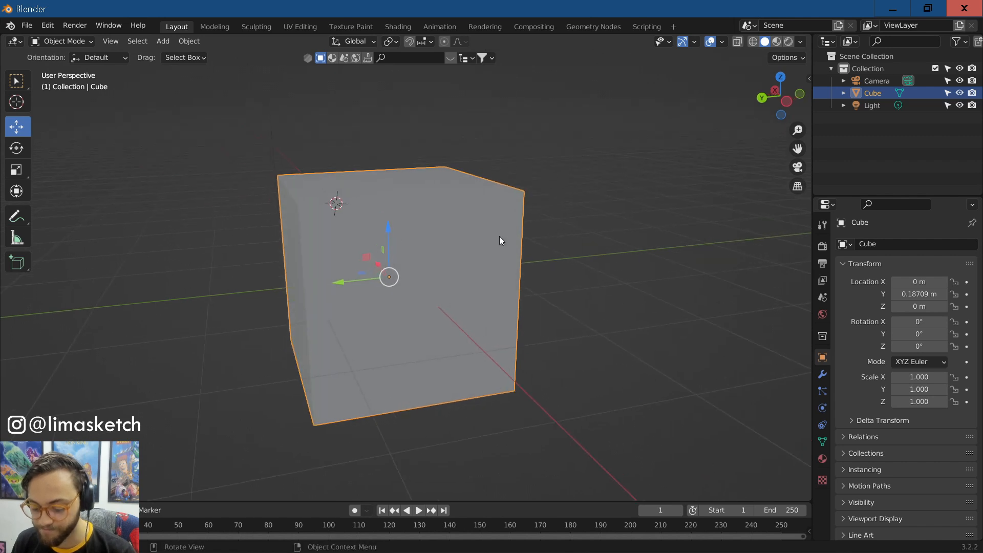
pyautogui.moveTo(388, 227); pyautogui.dragTo(405, 241)
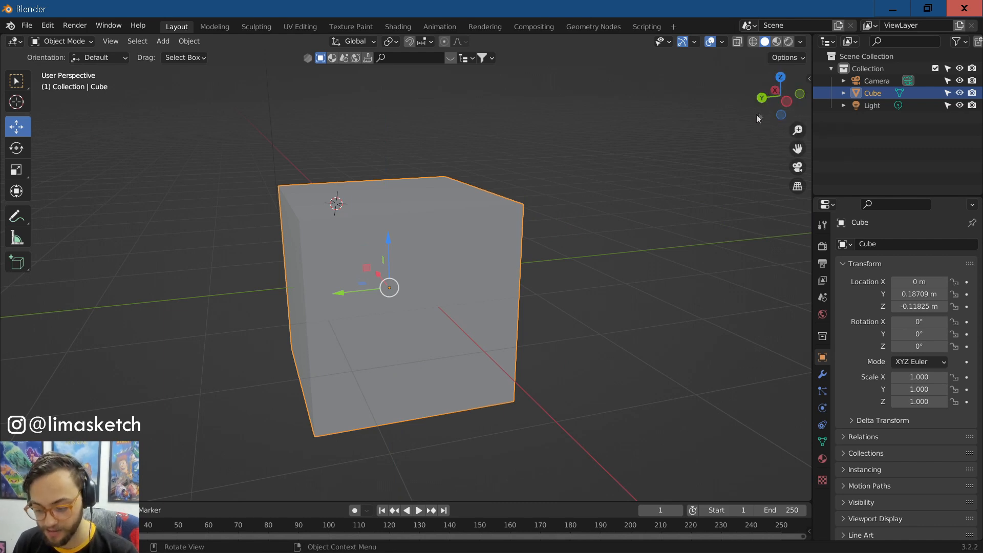
# Step: Move the cube along X to about 0.59 m and lower it along Z to about -0.28 m
pyautogui.click(762, 97)
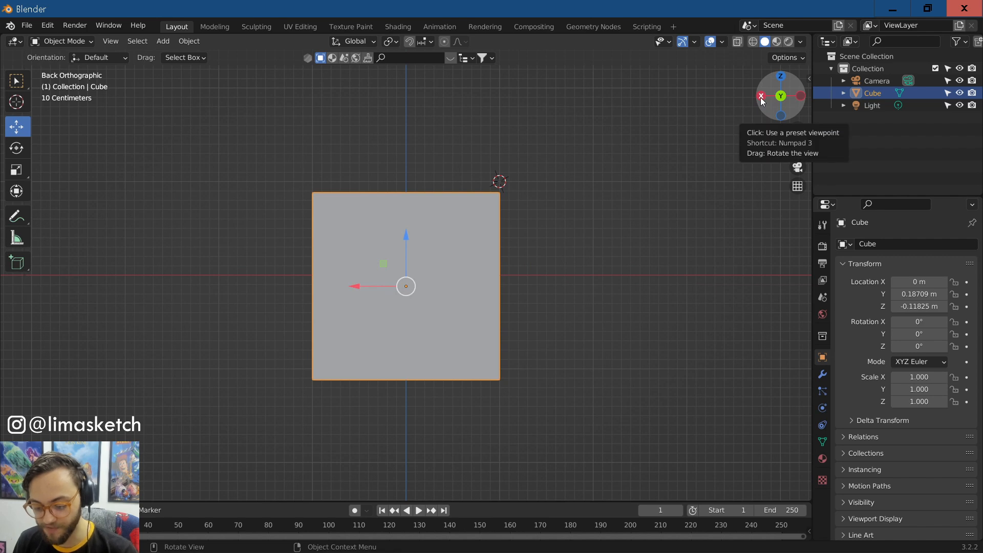
pyautogui.moveTo(781, 78); pyautogui.dragTo(782, 79)
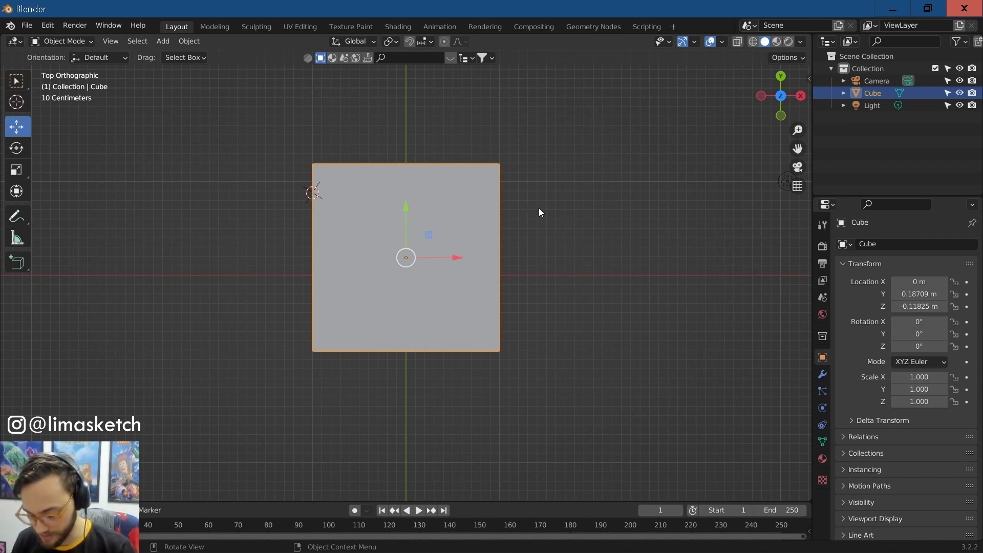
pyautogui.moveTo(527, 174); pyautogui.dragTo(330, 116, button='middle')
pyautogui.moveTo(409, 348); pyautogui.dragTo(443, 375, button='middle')
pyautogui.scroll(-1, 428, 294)
pyautogui.moveTo(428, 294); pyautogui.dragTo(367, 295, button='middle')
pyautogui.moveTo(359, 294); pyautogui.dragTo(352, 349)
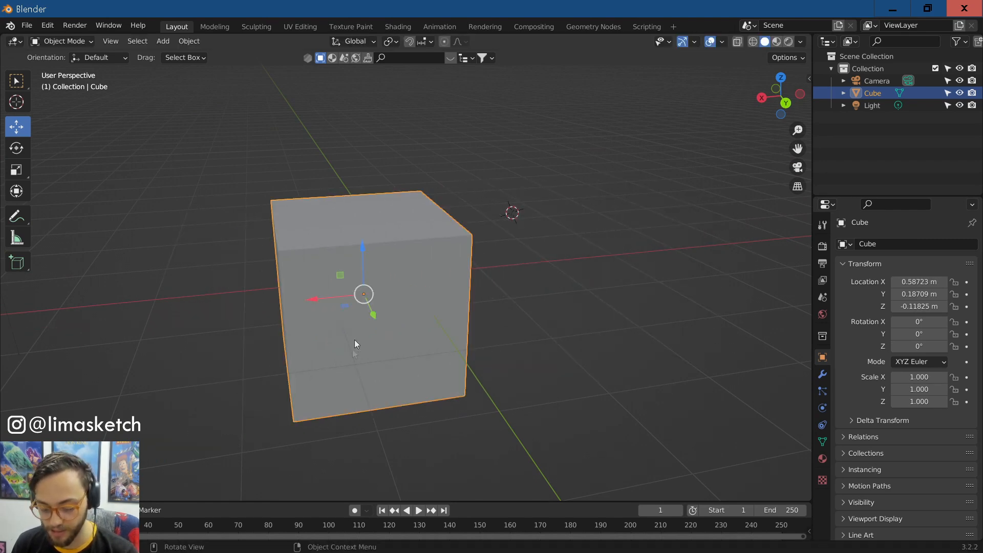
pyautogui.moveTo(363, 246); pyautogui.dragTo(524, 251)
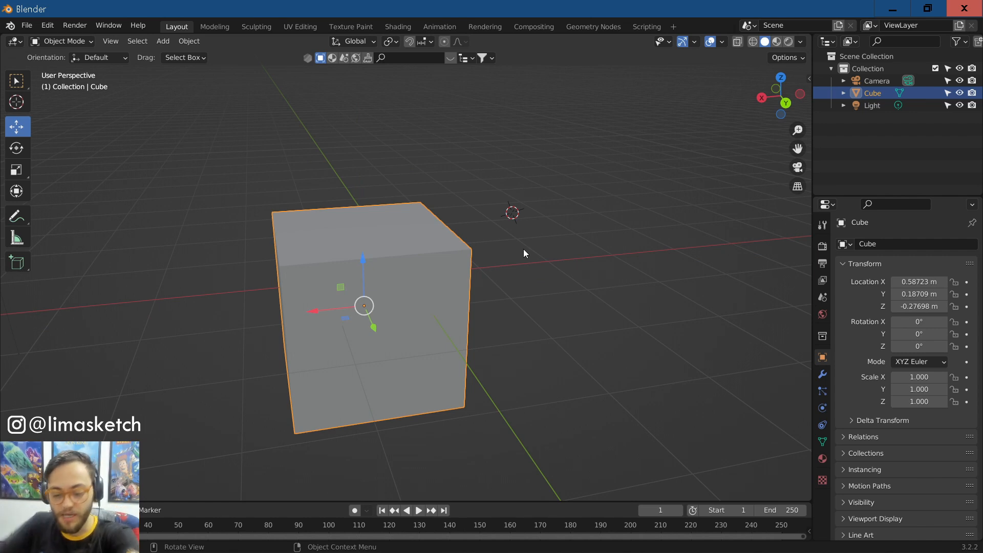
# Step: Move the cube within the YZ plane to about 0.33 m in Y and 0.40 m in Z
pyautogui.moveTo(602, 166); pyautogui.dragTo(431, 309, button='middle')
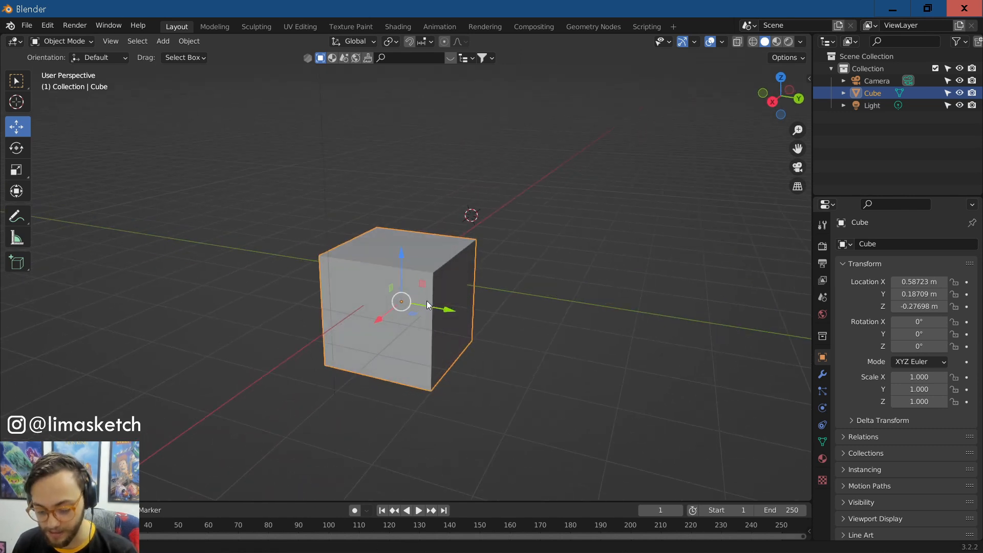
pyautogui.scroll(3, 428, 303)
pyautogui.moveTo(422, 304); pyautogui.dragTo(435, 241)
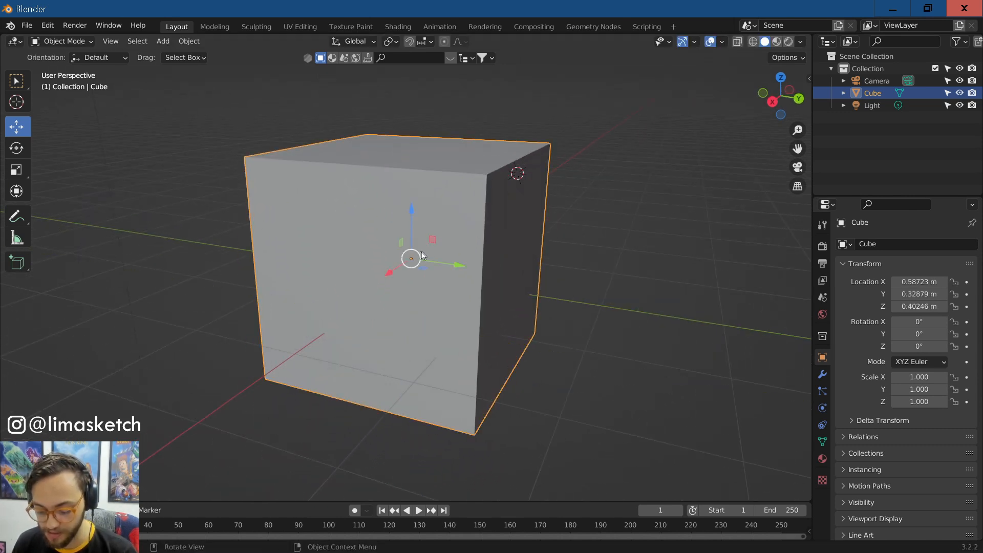
# Step: Move the cube freely to about -0.44 m in X, -0.13 m in Y and 0.37 m in Z
pyautogui.scroll(2, 430, 246)
pyautogui.scroll(-1, 421, 247)
pyautogui.scroll(-4, 415, 248)
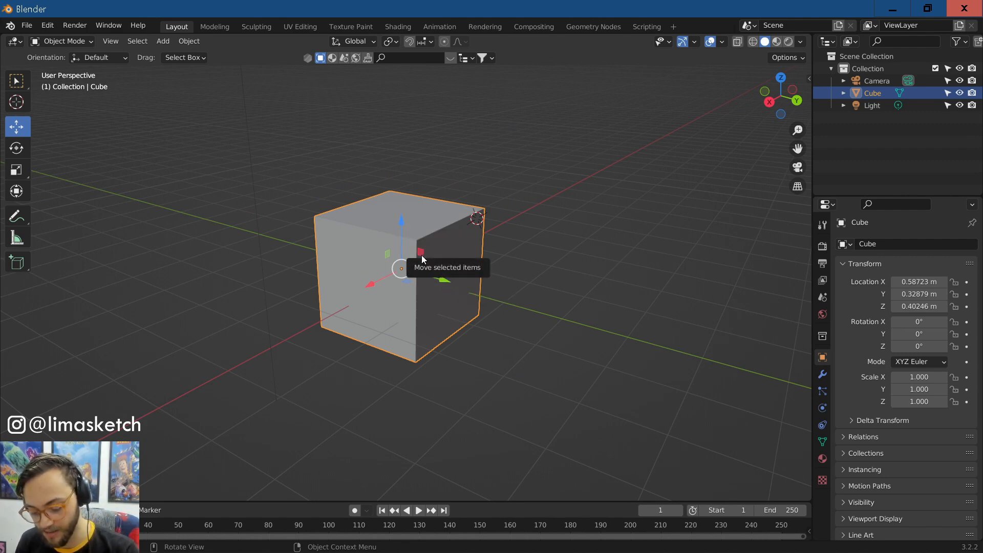
pyautogui.moveTo(423, 255)
pyautogui.mouseDown()
pyautogui.moveTo(420, 226)
pyautogui.moveTo(451, 154)
pyautogui.moveTo(604, 288)
pyautogui.moveTo(384, 228)
pyautogui.moveTo(417, 210)
pyautogui.moveTo(352, 300)
pyautogui.moveTo(477, 241)
pyautogui.moveTo(404, 261)
pyautogui.moveTo(344, 242)
pyautogui.moveTo(409, 291)
pyautogui.moveTo(421, 270)
pyautogui.mouseUp()
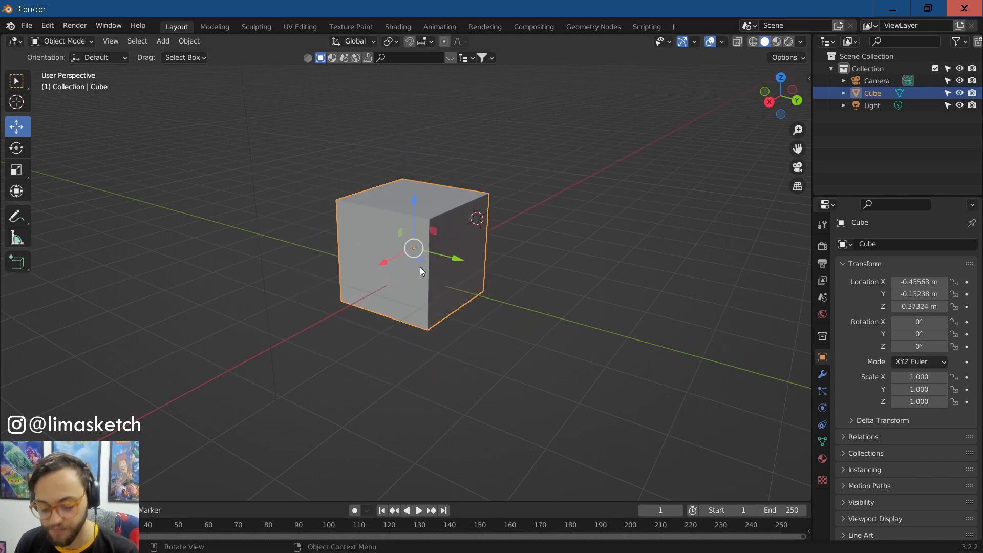
# Step: Select the light, move it along Y to about 0.70 m, and select the cube again
pyautogui.scroll(-3, 340, 164)
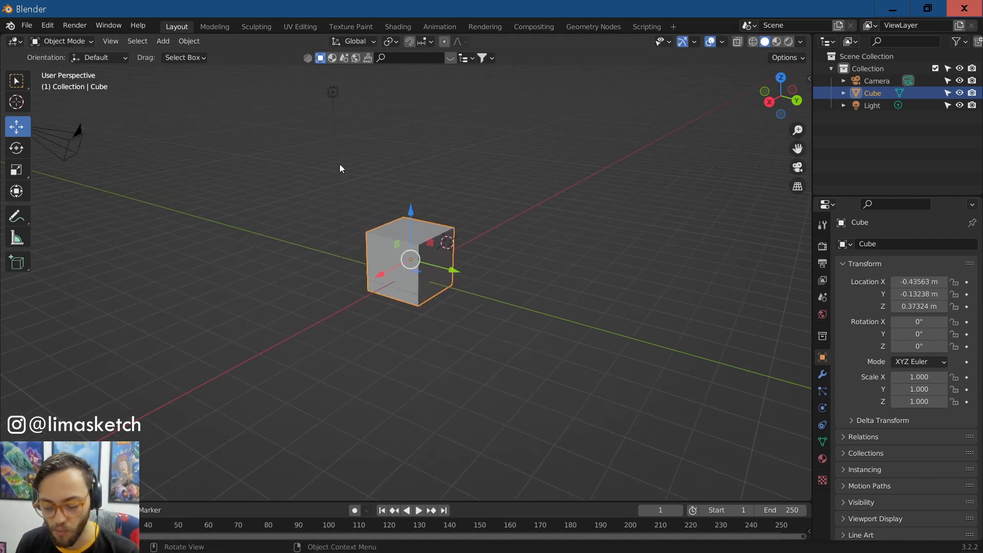
pyautogui.click(334, 100)
pyautogui.scroll(-1, 354, 127)
pyautogui.moveTo(393, 137); pyautogui.dragTo(385, 137)
pyautogui.scroll(4, 409, 236)
pyautogui.click(416, 268)
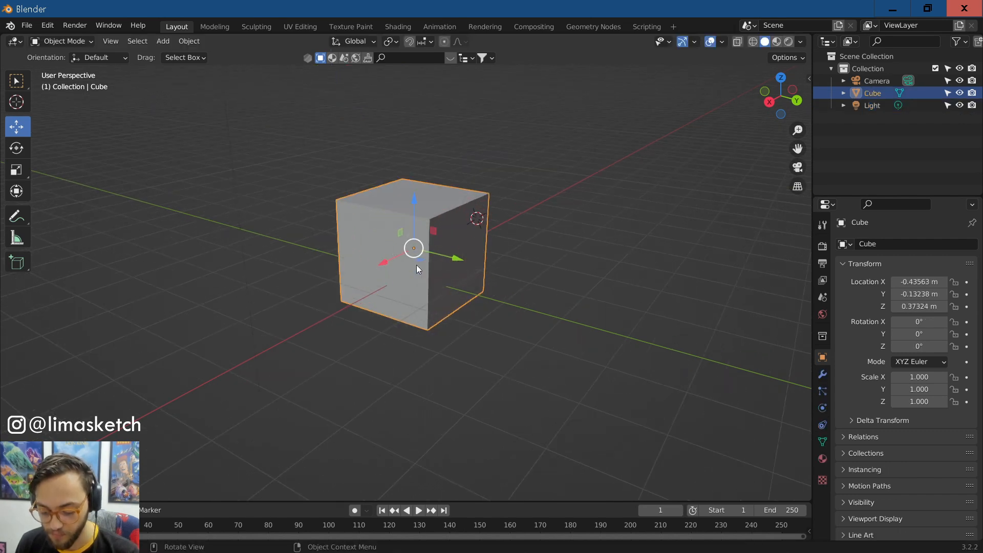
# Step: Try the Rotate tool on the cube, turning it to about -102° in X, 49.4° in Y and 31.6° in Z
pyautogui.click(22, 149)
pyautogui.scroll(2, 295, 262)
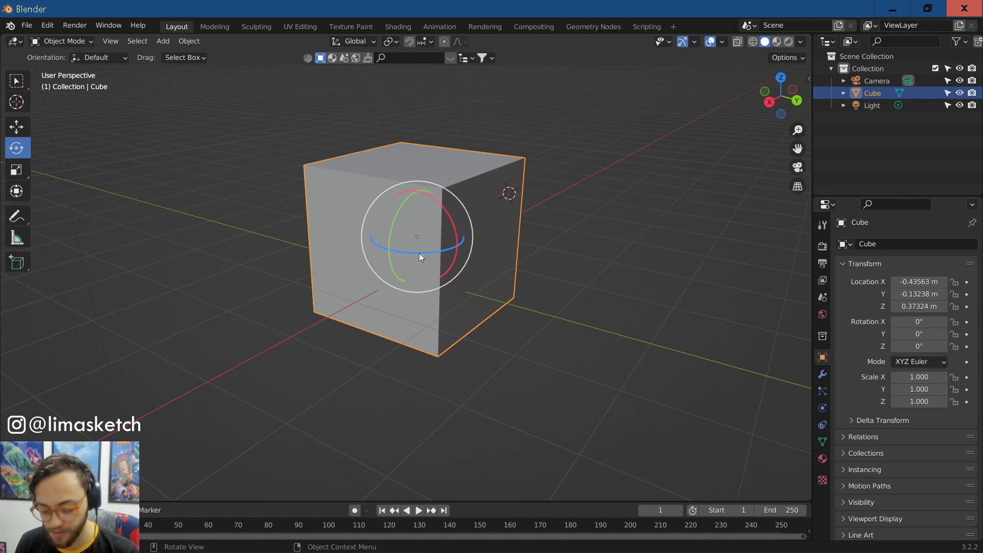
pyautogui.moveTo(449, 215); pyautogui.dragTo(471, 353)
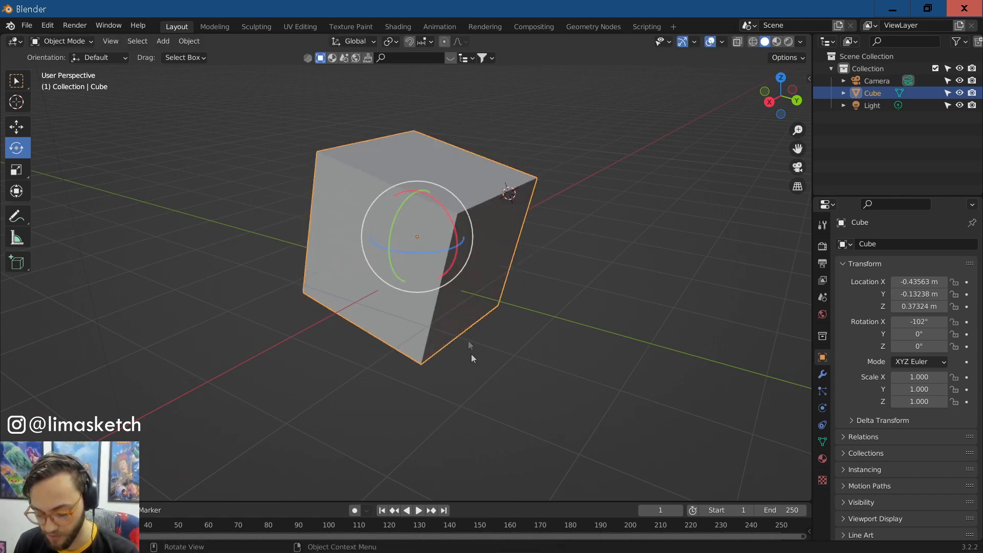
pyautogui.moveTo(400, 211); pyautogui.dragTo(284, 278)
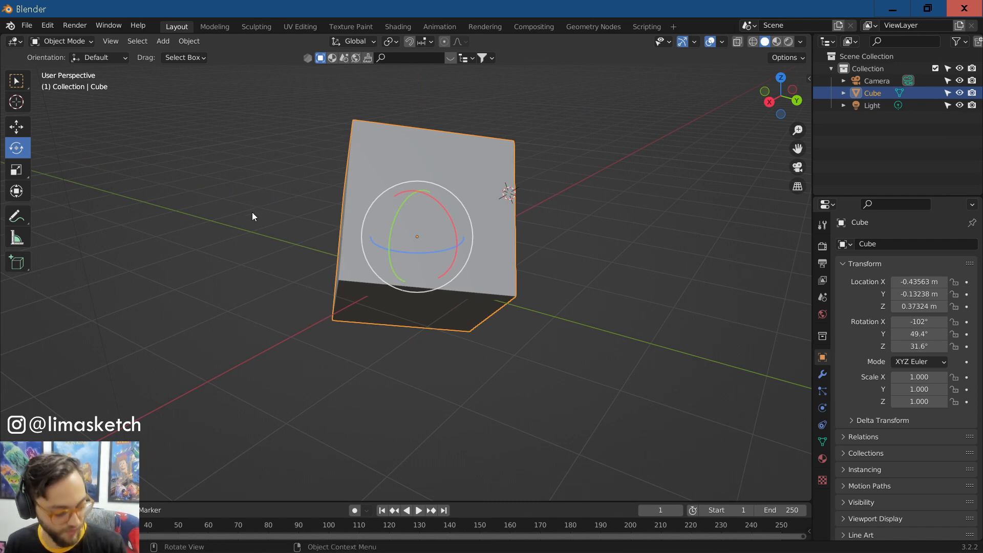
# Step: Undo the cube's rotations and its last selection
pyautogui.hotkey('ctrl', 'z')
pyautogui.hotkey('ctrl', 'z')
pyautogui.hotkey('ctrl', 'z')
pyautogui.hotkey('ctrl', 'z')
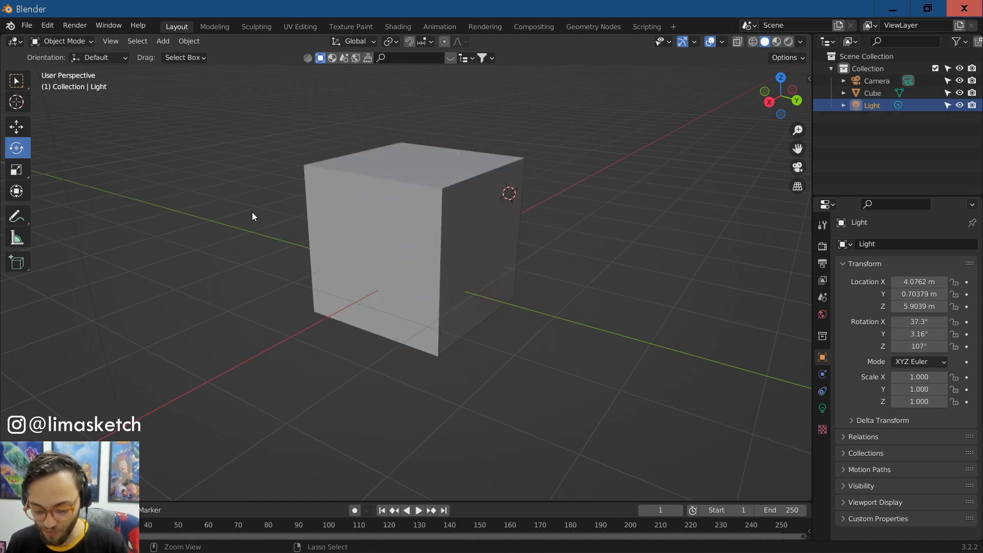
# Step: Select the cube and scale it to about 1.44 in X, 1.54 in Y and 0.56 in Z
pyautogui.click(349, 273)
pyautogui.click(19, 171)
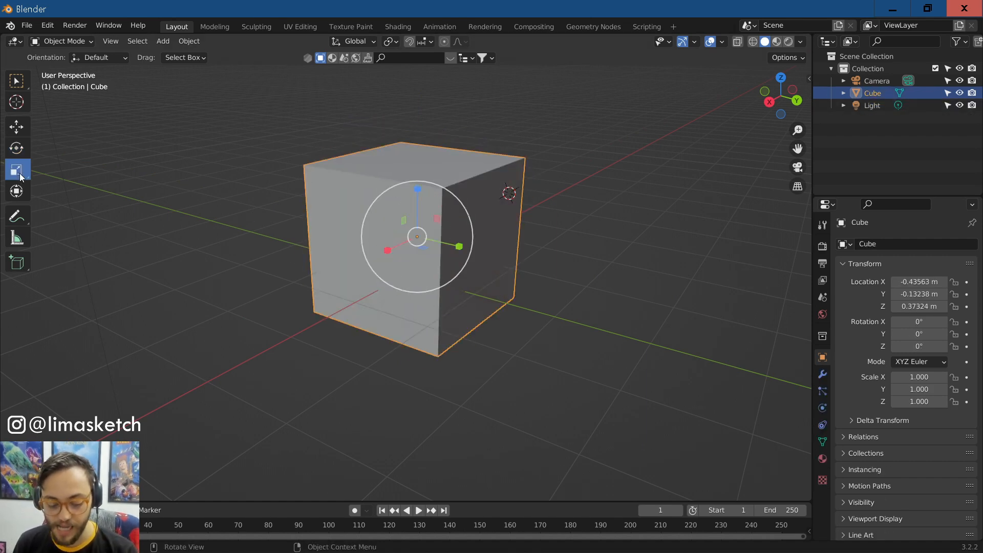
pyautogui.moveTo(462, 255); pyautogui.dragTo(488, 264)
pyautogui.moveTo(419, 192); pyautogui.dragTo(417, 211)
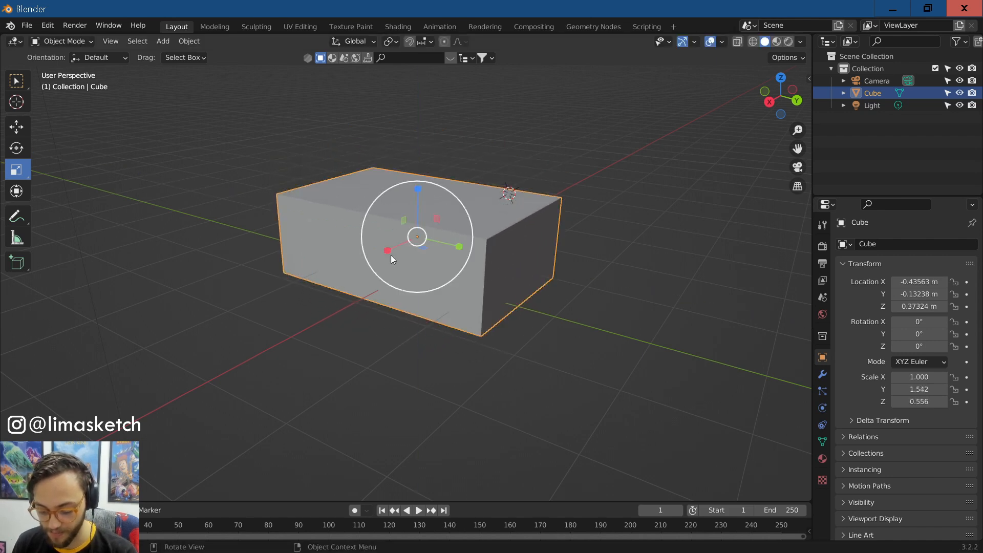
pyautogui.moveTo(388, 251); pyautogui.dragTo(373, 272)
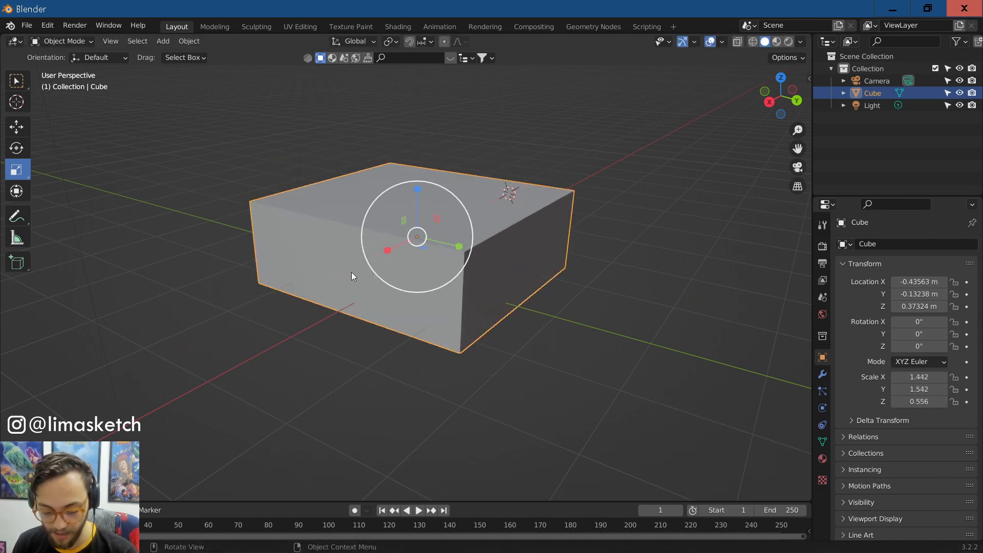
# Step: With the Transform tool, set the cube to about 0.29 m in Y, -6.3° around X and 1.47 Y scale, and deselect it
pyautogui.click(20, 200)
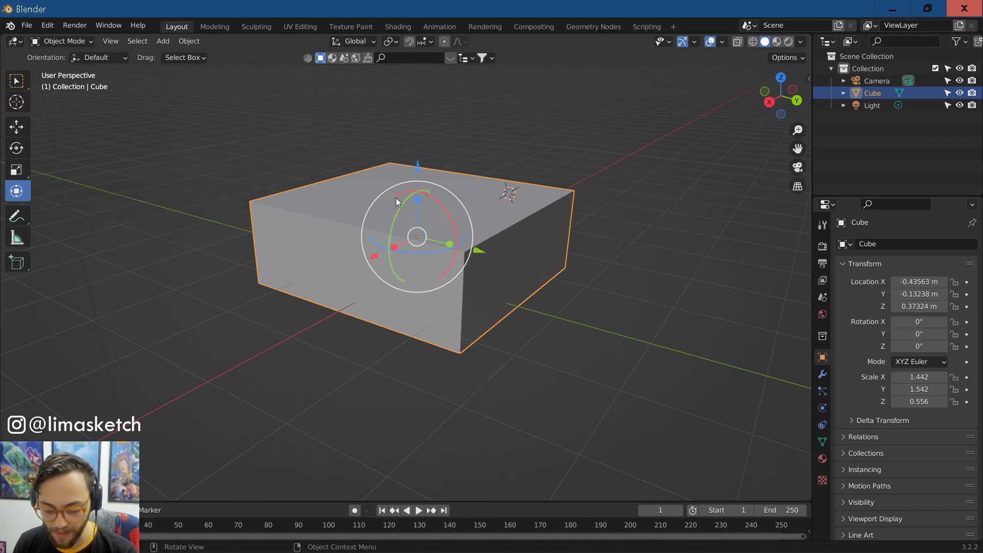
pyautogui.moveTo(447, 216); pyautogui.dragTo(473, 252)
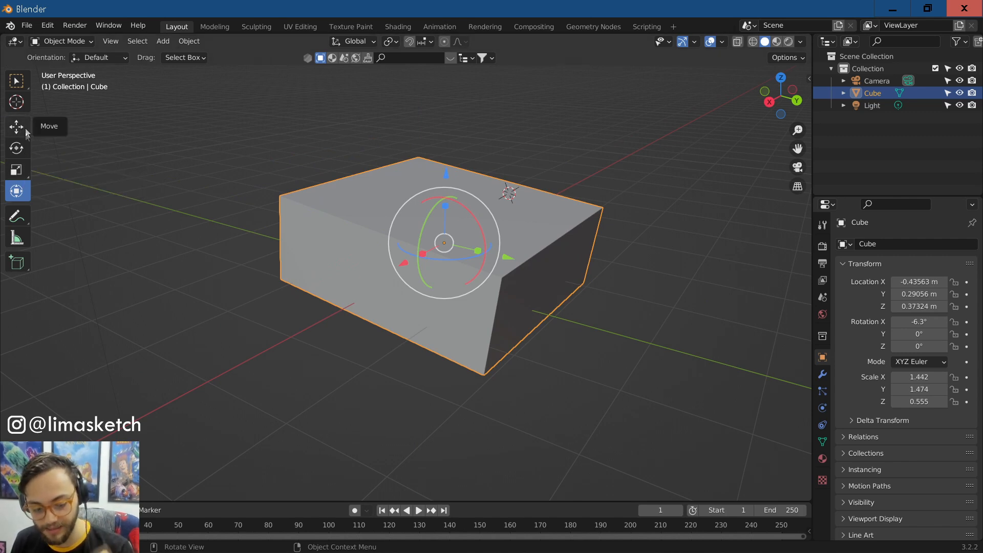
pyautogui.click(244, 161)
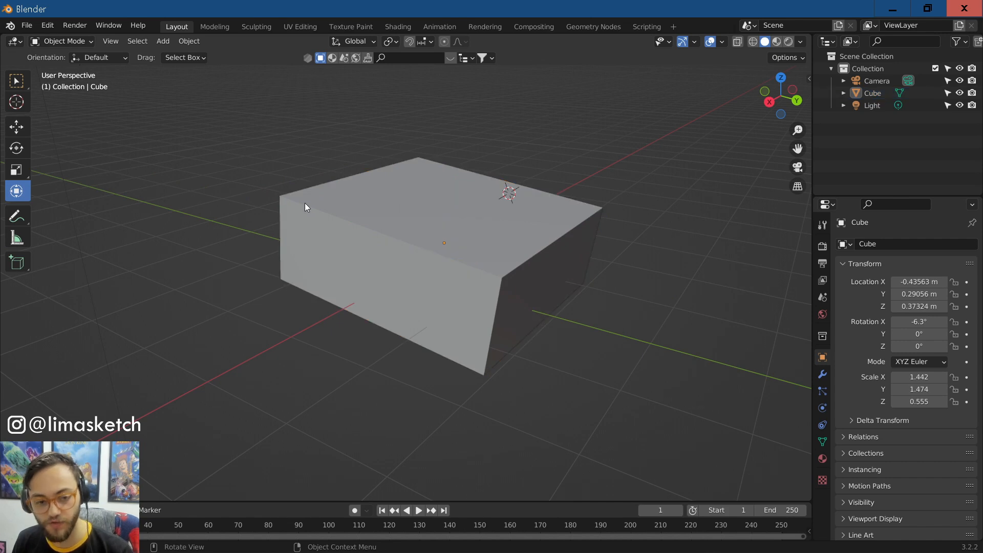
# Step: Select the cube, try moving it along Y to about 1.49 m with the Move tool, and deselect it with the Rotate tool active
pyautogui.click(372, 282)
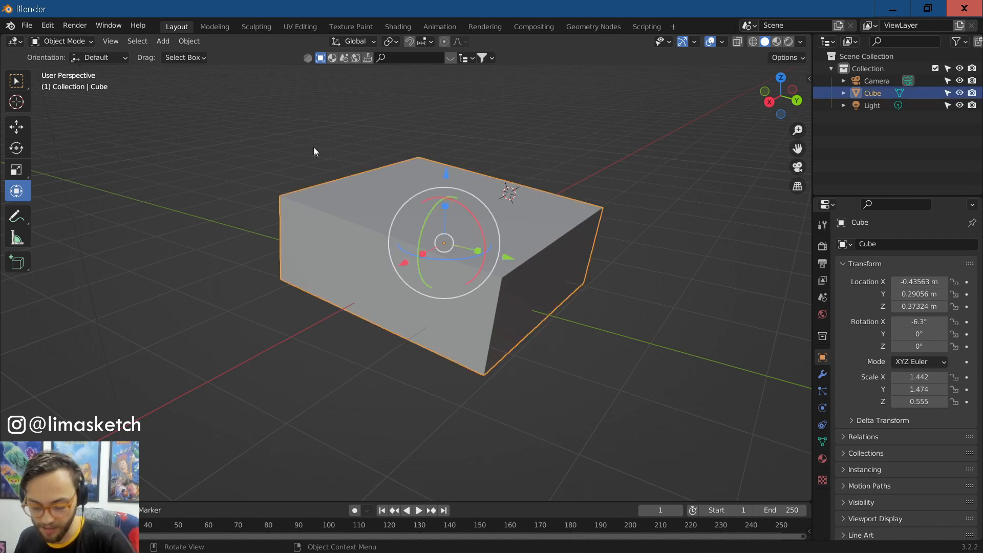
pyautogui.click(17, 127)
pyautogui.moveTo(495, 260); pyautogui.dragTo(569, 276)
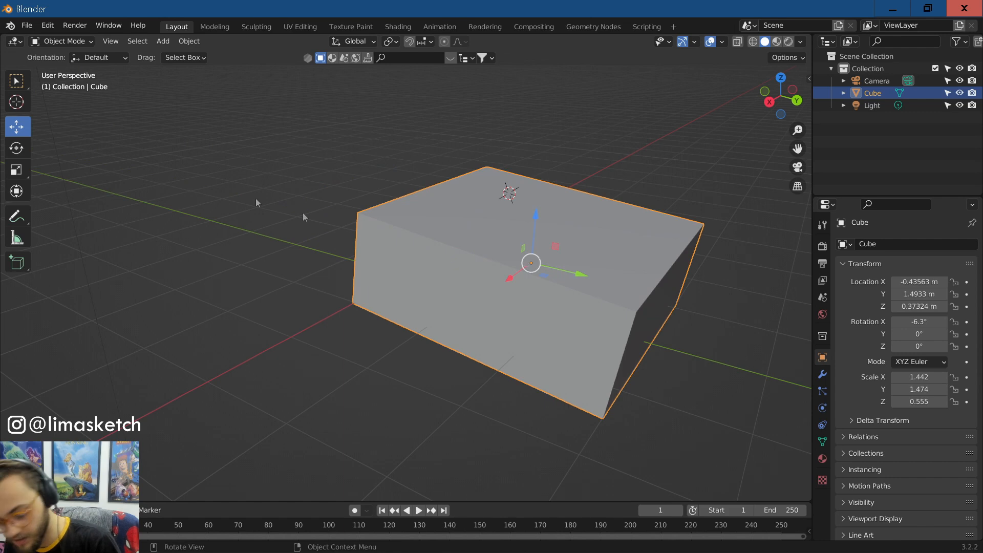
pyautogui.click(22, 151)
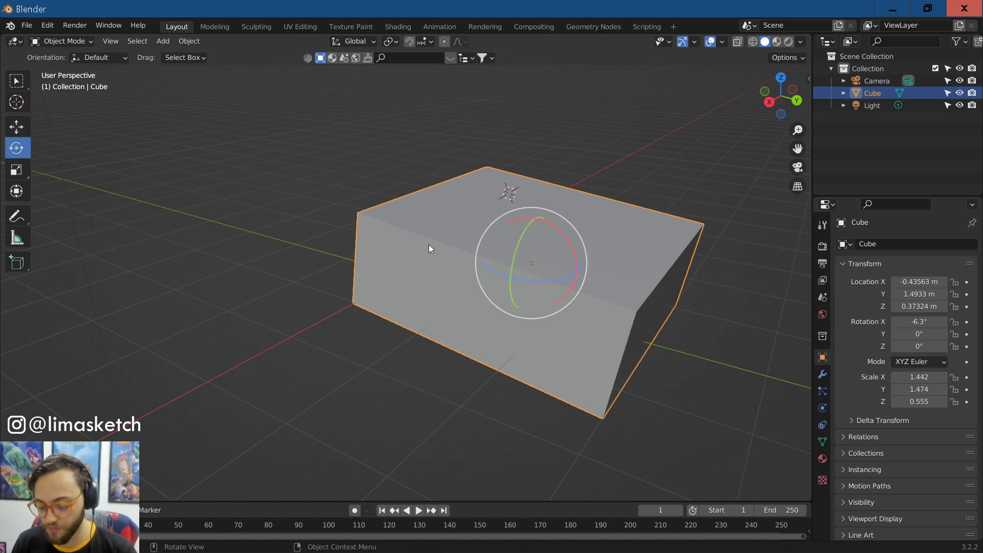
pyautogui.scroll(-1, 428, 244)
pyautogui.click(281, 230)
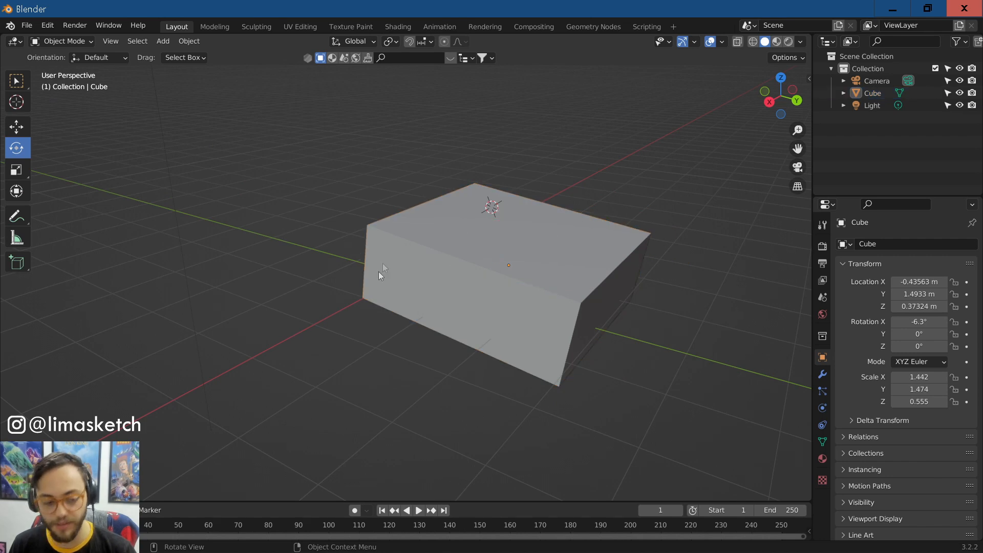
# Step: Undo the Y move and the earlier Transform tool changes to the cube, and clear the selection
pyautogui.hotkey('ctrl', 'z')
pyautogui.hotkey('ctrl', 'z')
pyautogui.hotkey('ctrl', 'z')
pyautogui.hotkey('ctrl', 'z')
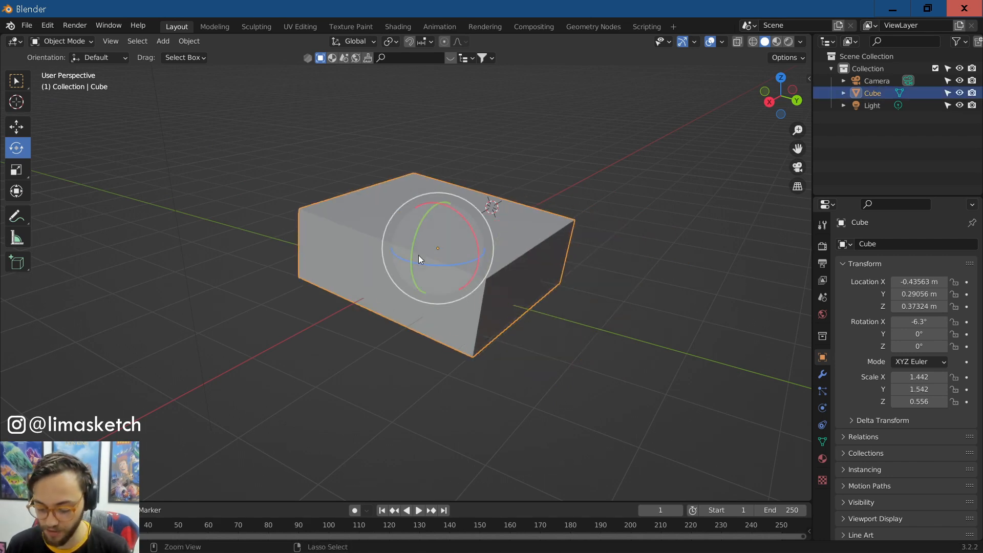
pyautogui.click(539, 188)
pyautogui.scroll(2, 539, 188)
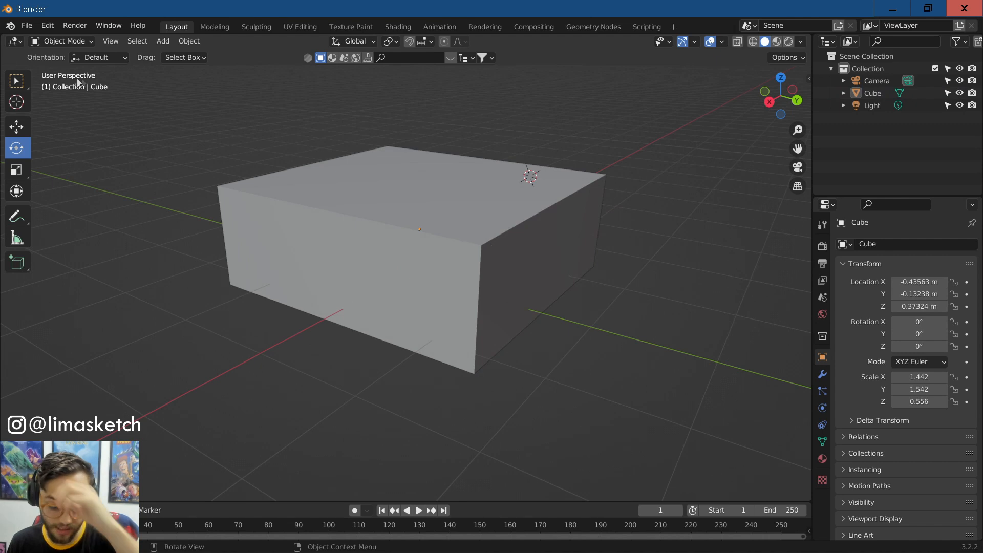
# Step: Select the cube and switch to the Select Box tool
pyautogui.click(16, 126)
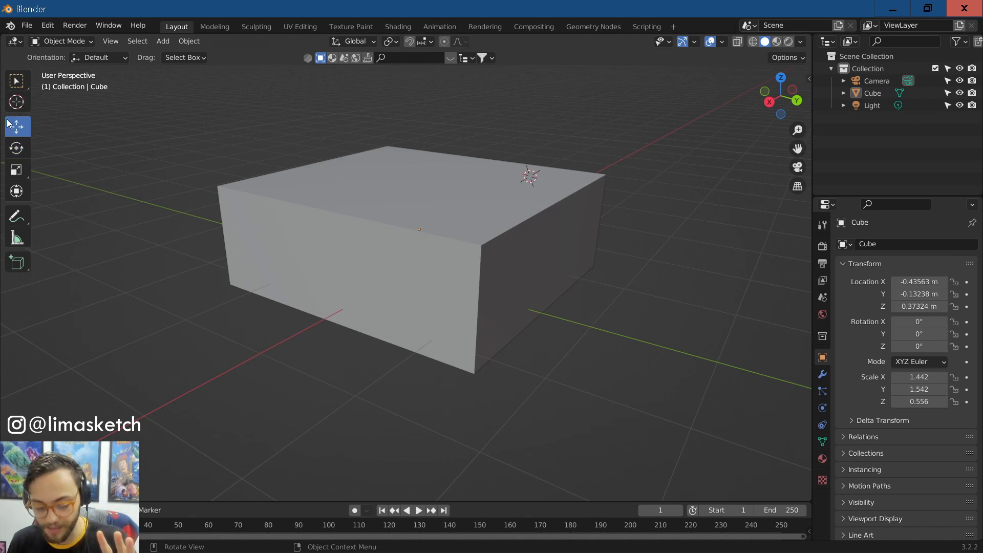
pyautogui.click(237, 237)
pyautogui.click(24, 86)
pyautogui.scroll(-2, 332, 253)
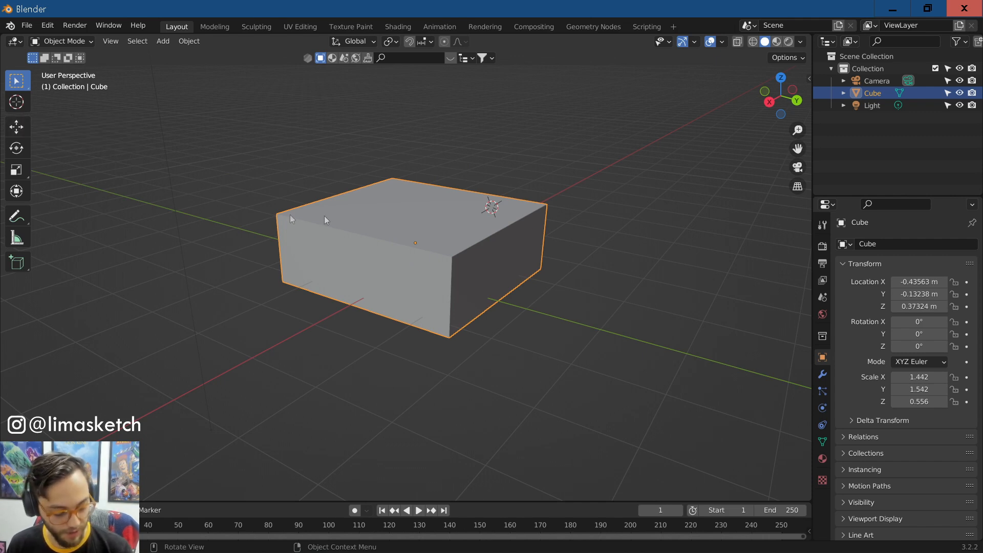
# Step: Try moving and rotating the selected cube freely without a transform tool, leaving its location and rotation as they were
pyautogui.press('g')
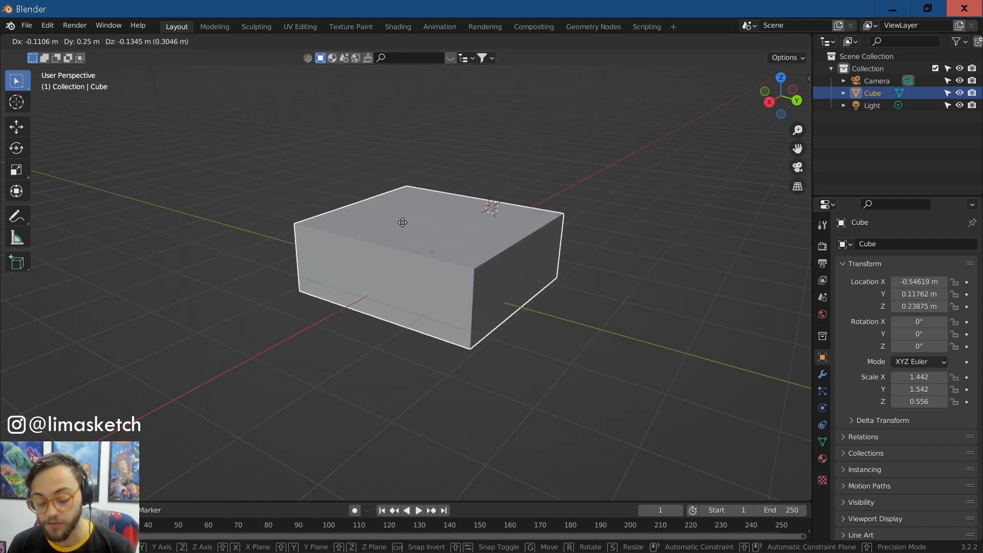
pyautogui.press('Escape')
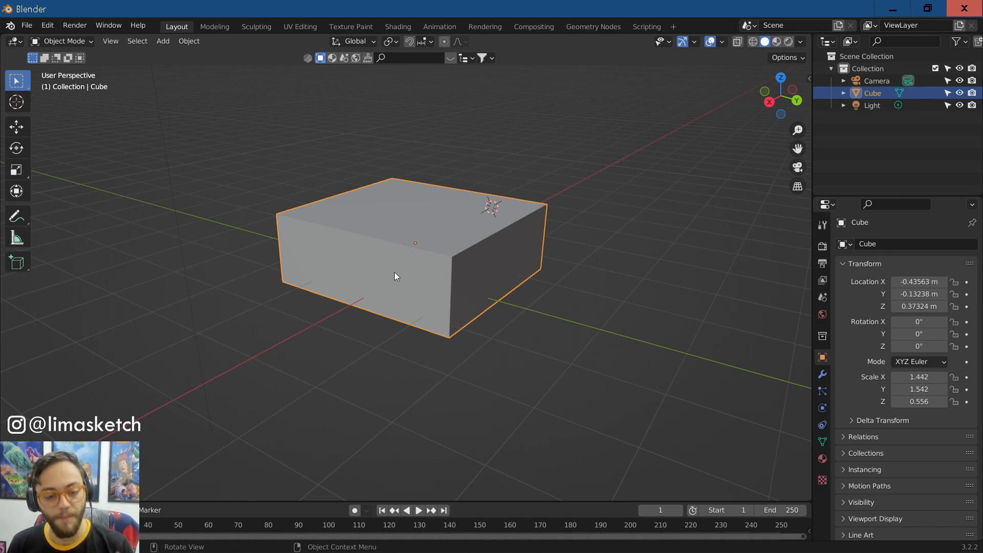
pyautogui.press('r')
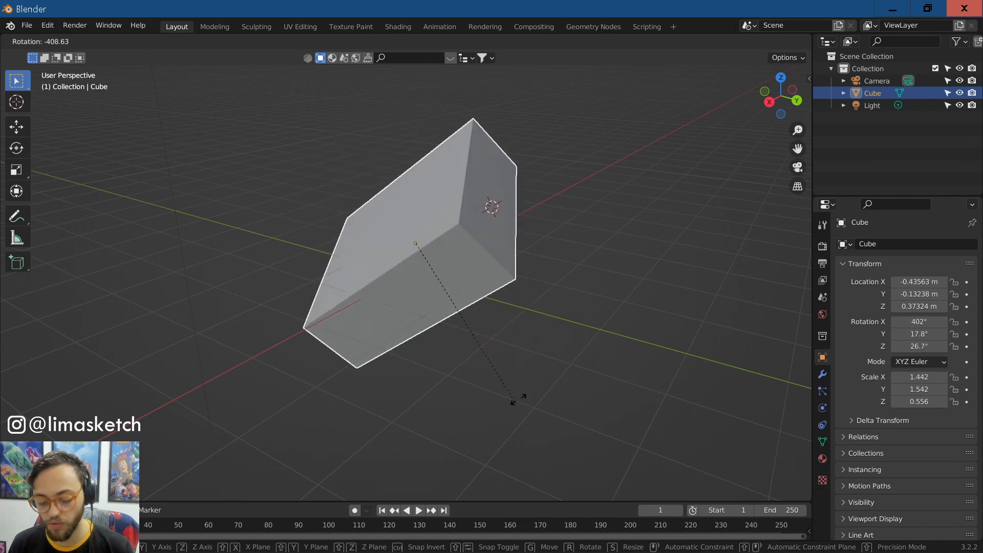
pyautogui.press('0')
pyautogui.press('Return')
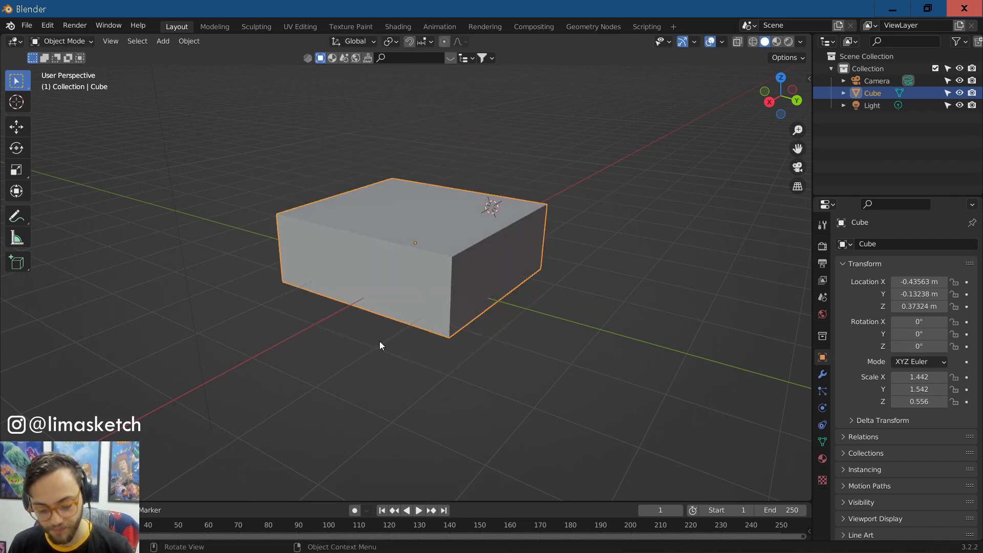
# Step: Try scaling the cube uniformly, cancel the scaling, and reselect the cube
pyautogui.press('s')
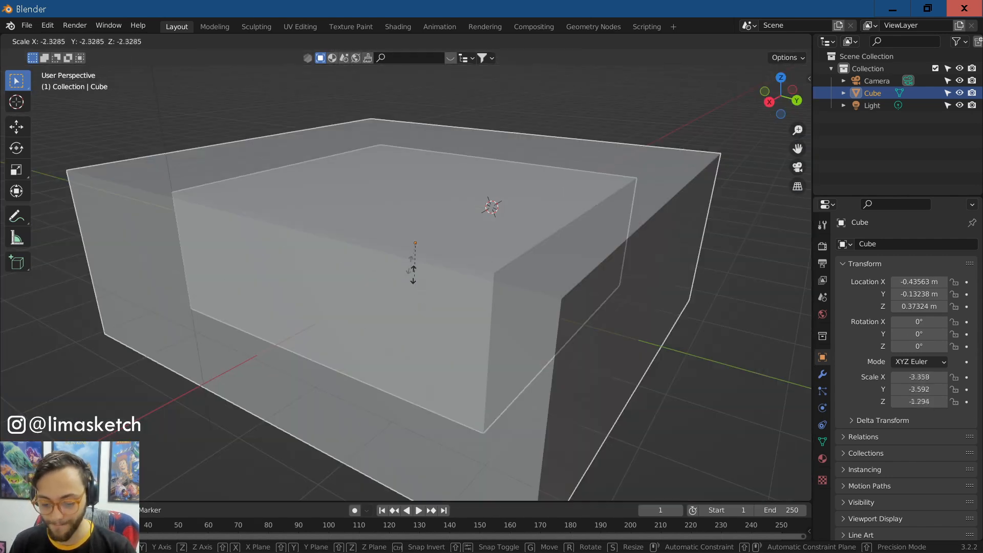
pyautogui.press('Escape')
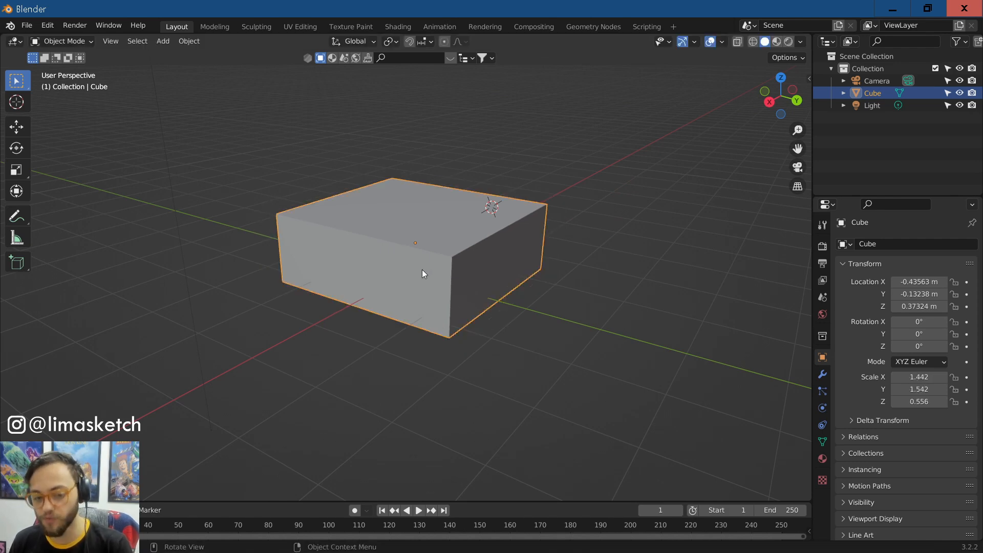
pyautogui.click(437, 368)
pyautogui.click(431, 313)
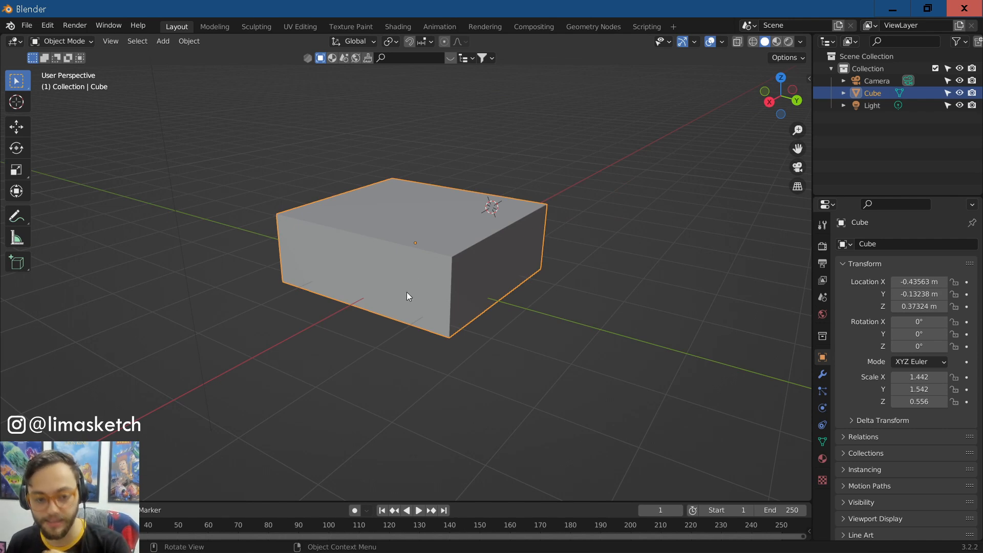
# Step: Move the cube along one global axis at a time to about -0.60 m in X, -1.45 m in Y and 0.04 m in Z
pyautogui.press('g')
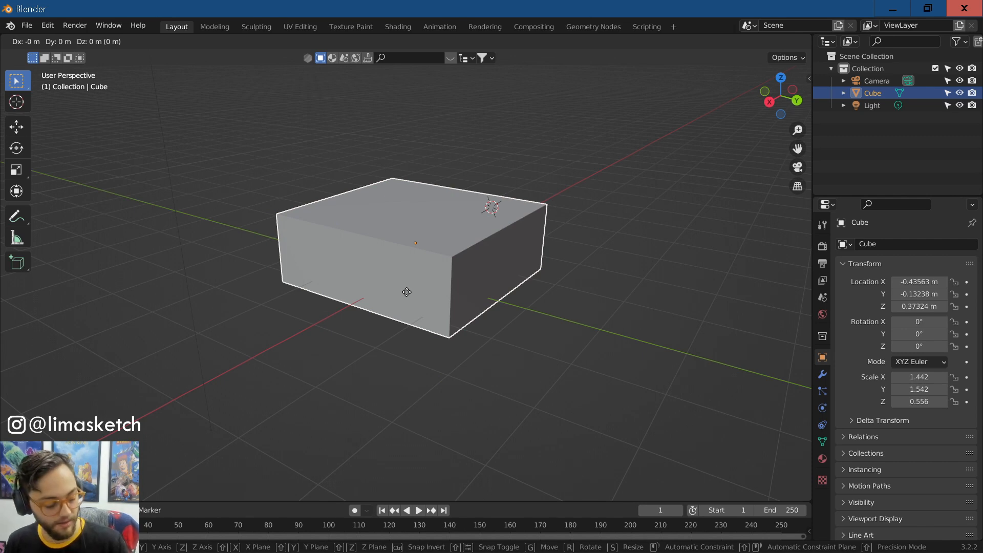
pyautogui.press('x')
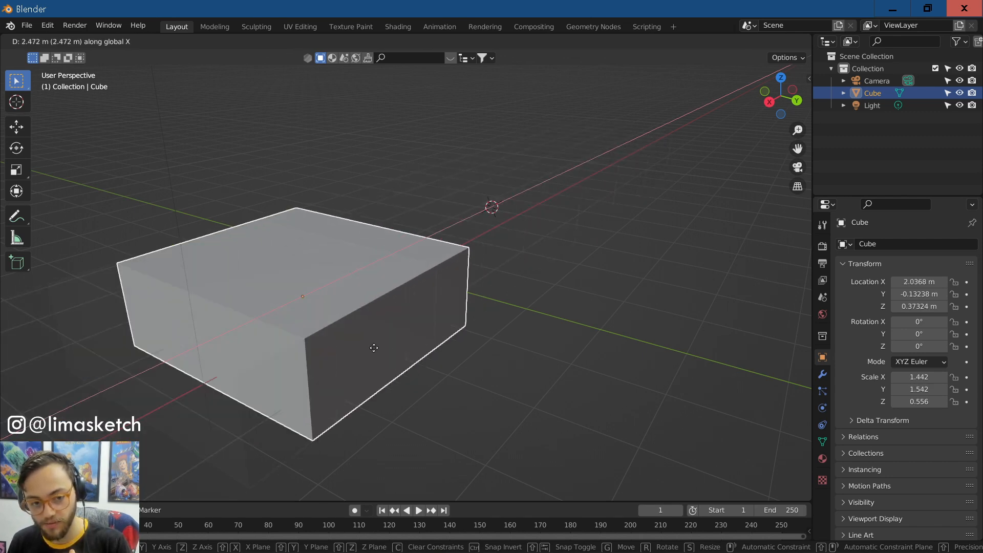
pyautogui.click(434, 287)
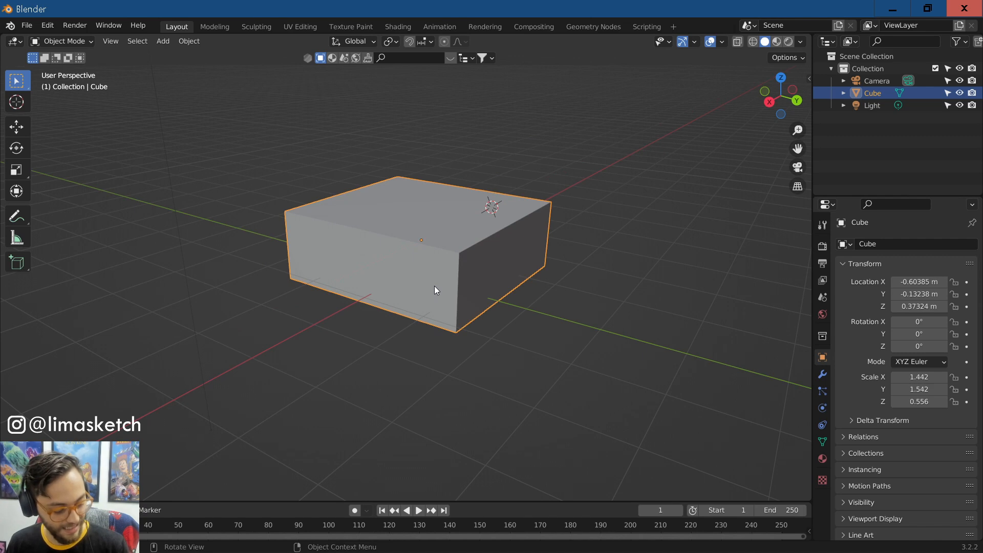
pyautogui.press('g')
pyautogui.press('y')
pyautogui.click(367, 287)
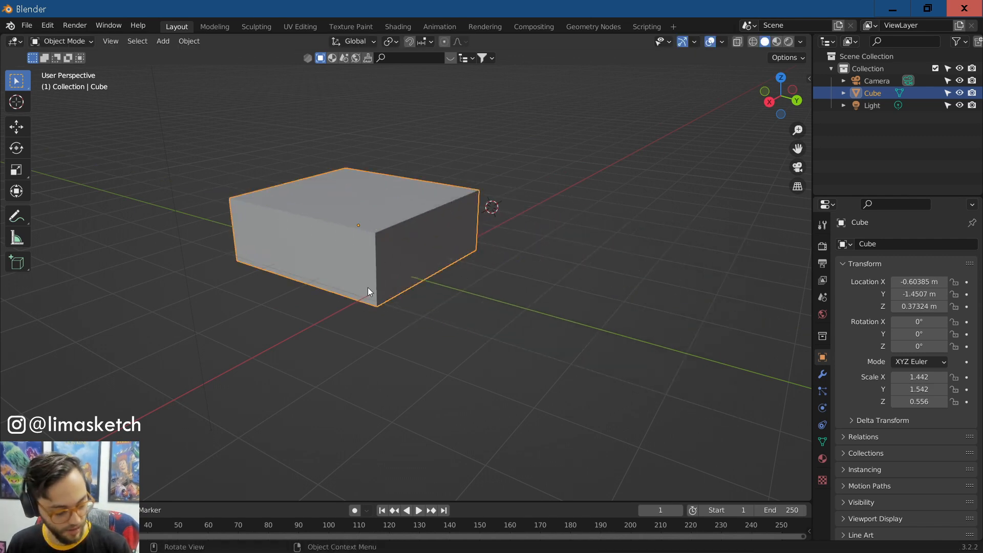
pyautogui.press('g')
pyautogui.press('z')
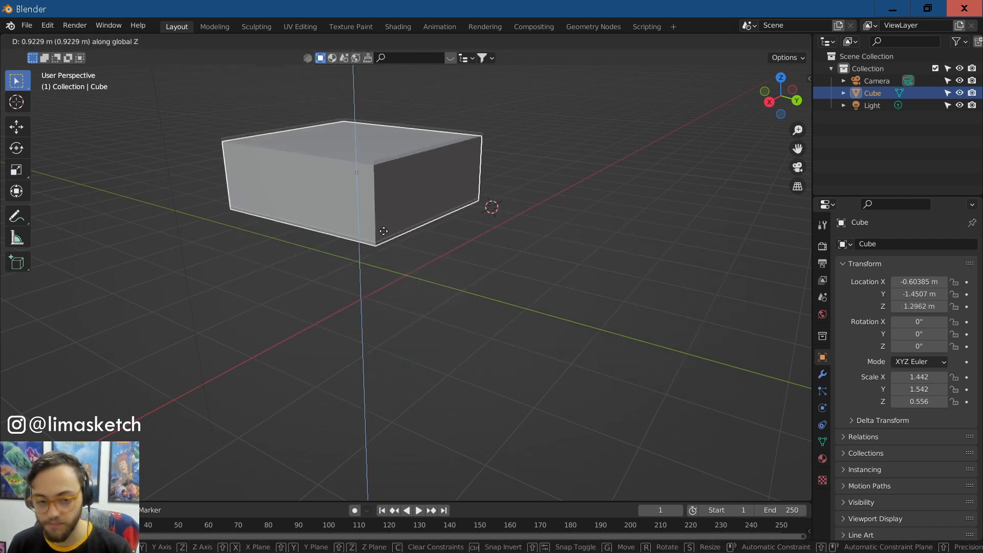
pyautogui.click(383, 305)
# Step: Lower the cube to about -0.18 m in Z with the Move tool, and deselect it with the Select Box tool
pyautogui.click(17, 126)
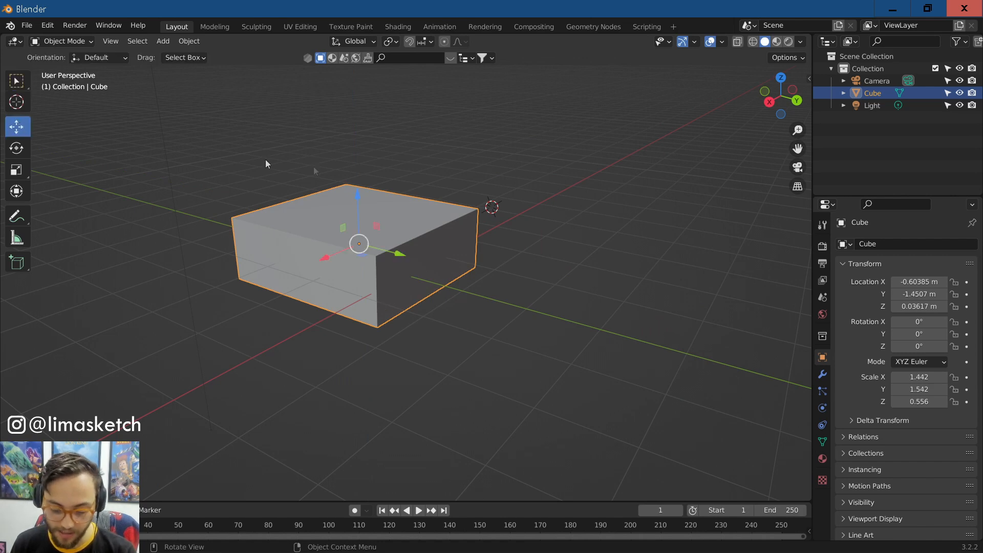
pyautogui.moveTo(358, 193); pyautogui.dragTo(369, 205)
pyautogui.click(414, 190)
pyautogui.click(379, 215)
pyautogui.click(14, 85)
pyautogui.click(307, 92)
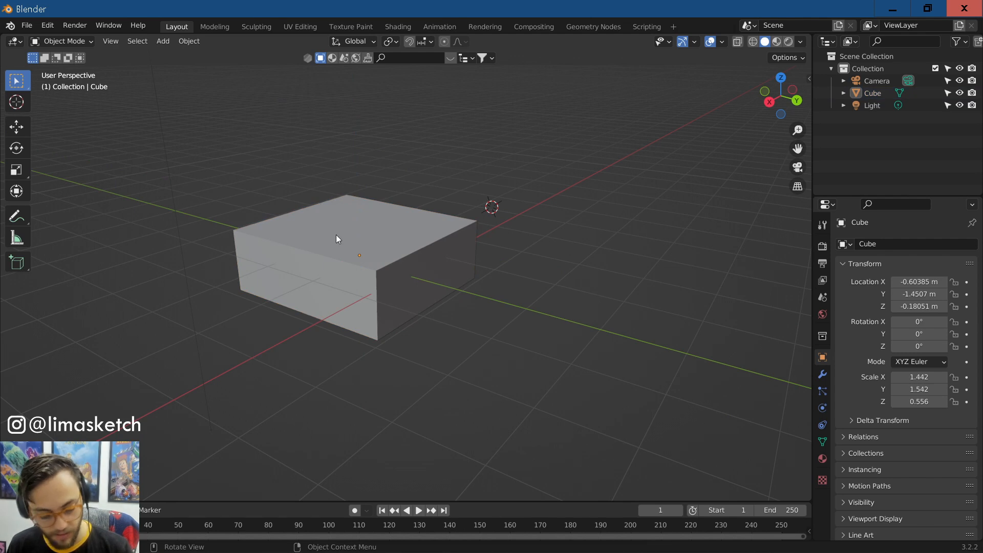
# Step: Select the cube and try moving it along the global Y axis
pyautogui.click(336, 234)
pyautogui.press('g')
pyautogui.press('y')
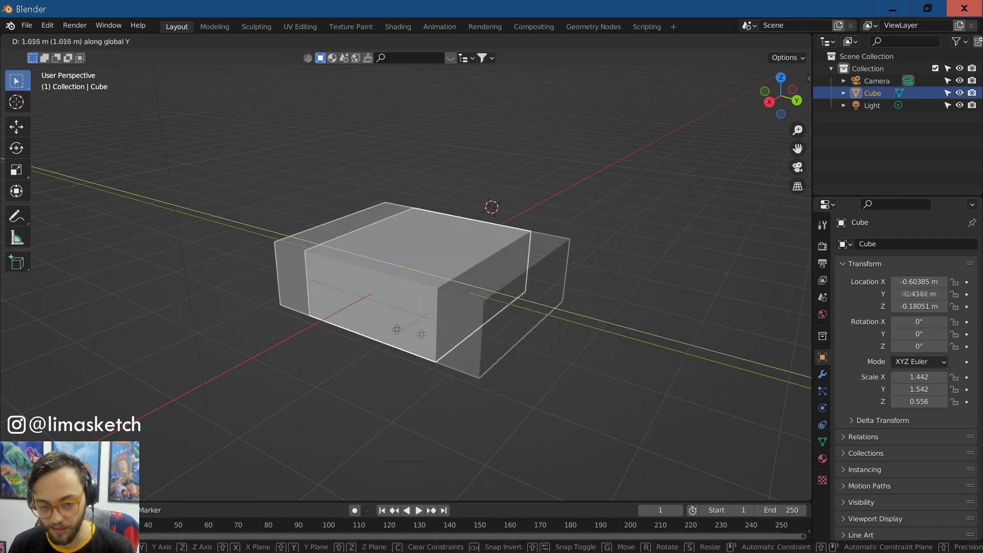
pyautogui.click(431, 351)
# Step: Try moving the cube freely to about 0.19 m in X, -0.66 m in Y and -2.81 m in Z, and undo the move
pyautogui.press('g')
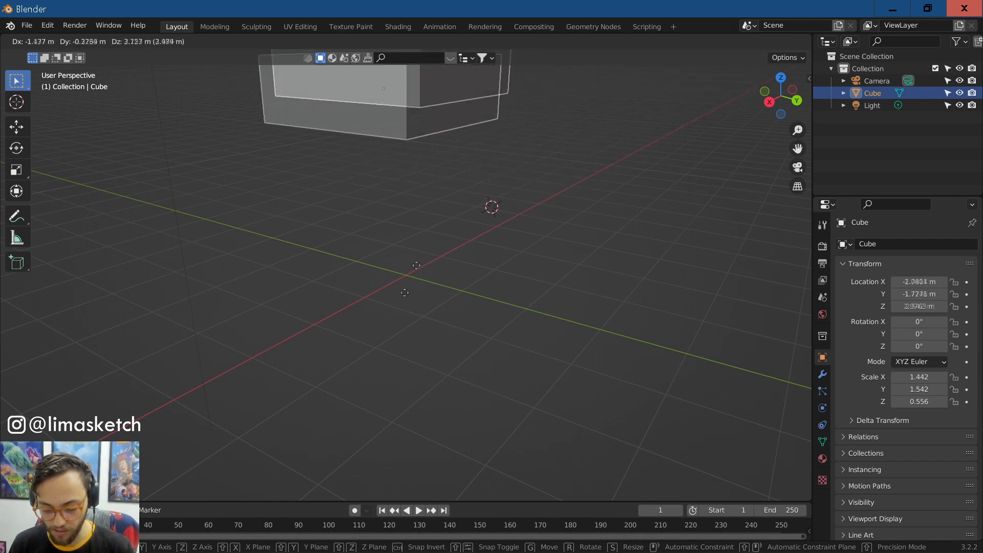
pyautogui.click(402, 148)
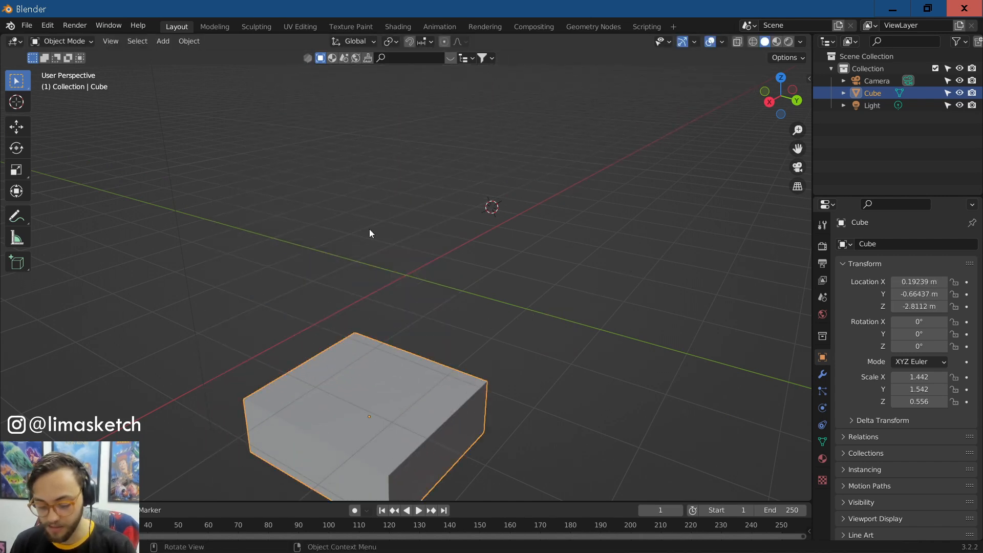
pyautogui.moveTo(369, 220); pyautogui.dragTo(453, 268, button='middle')
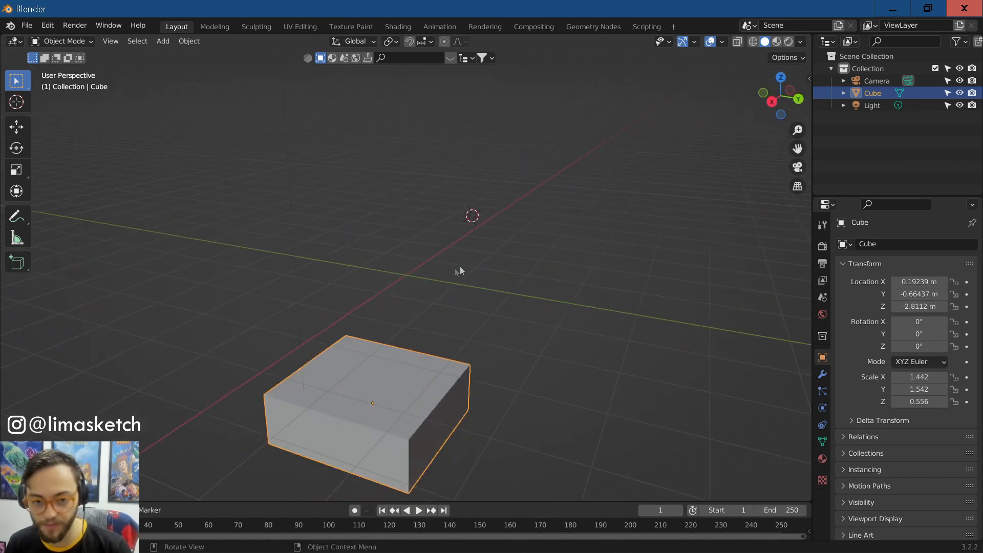
pyautogui.hotkey('ctrl', 'z')
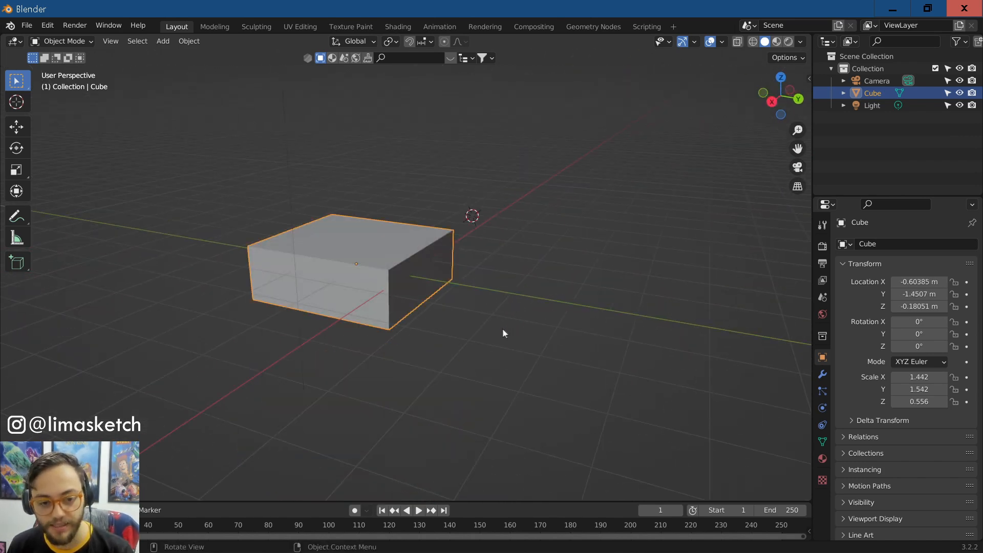
# Step: Try a trackball rotation on the cube, cancel it, and reselect the cube
pyautogui.scroll(2, 488, 334)
pyautogui.moveTo(495, 332); pyautogui.dragTo(466, 330, button='middle')
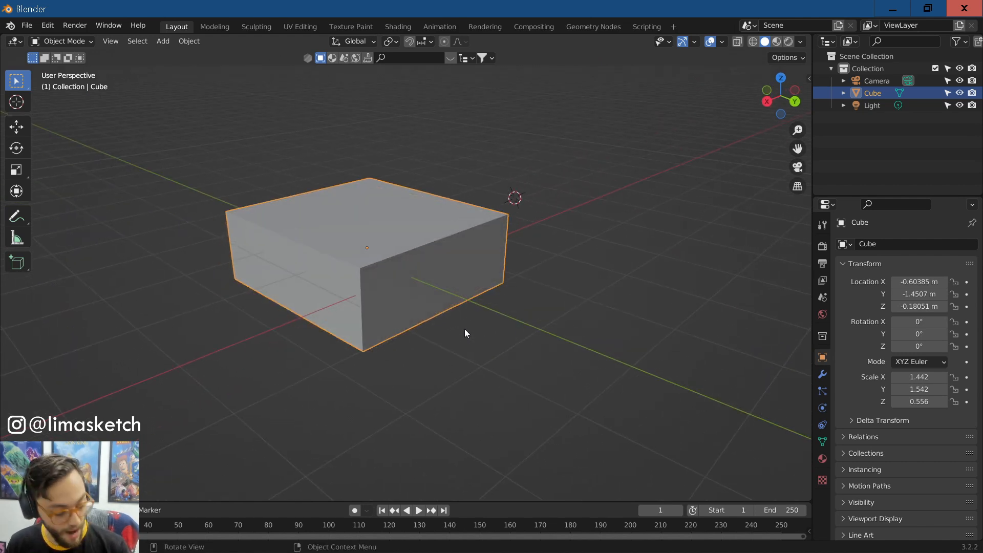
pyautogui.press('r')
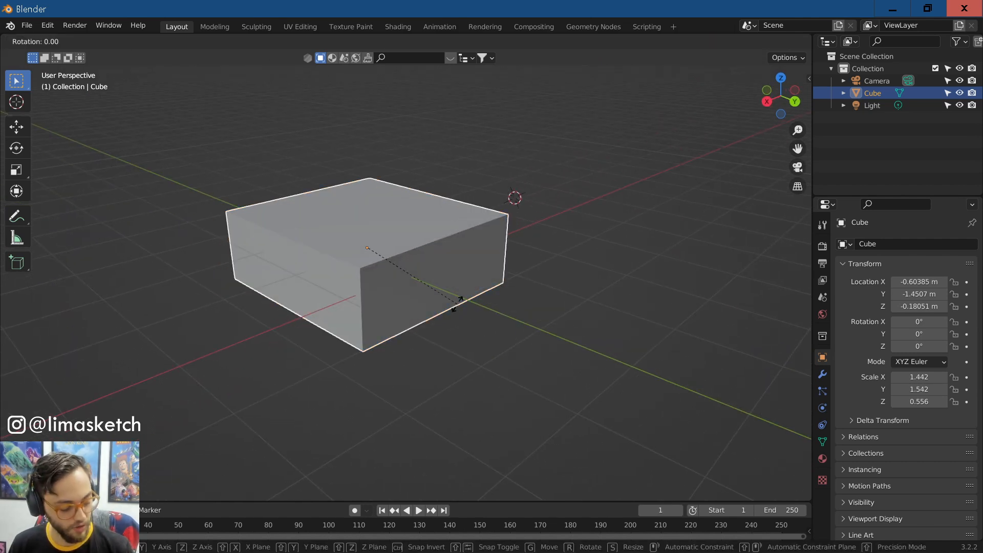
pyautogui.press('r')
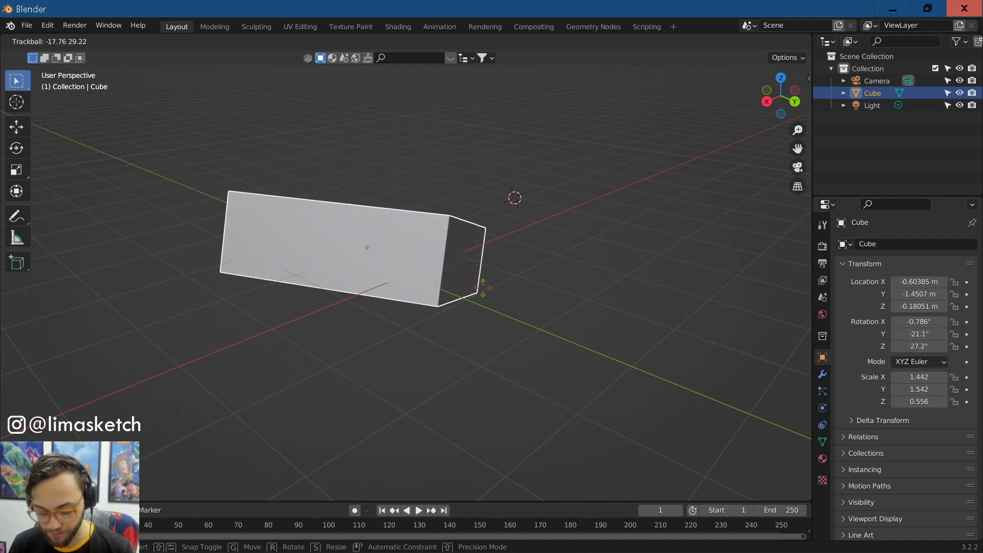
pyautogui.rightClick(483, 289)
pyautogui.moveTo(475, 307); pyautogui.dragTo(505, 314, button='middle')
pyautogui.click(484, 313)
pyautogui.click(396, 299)
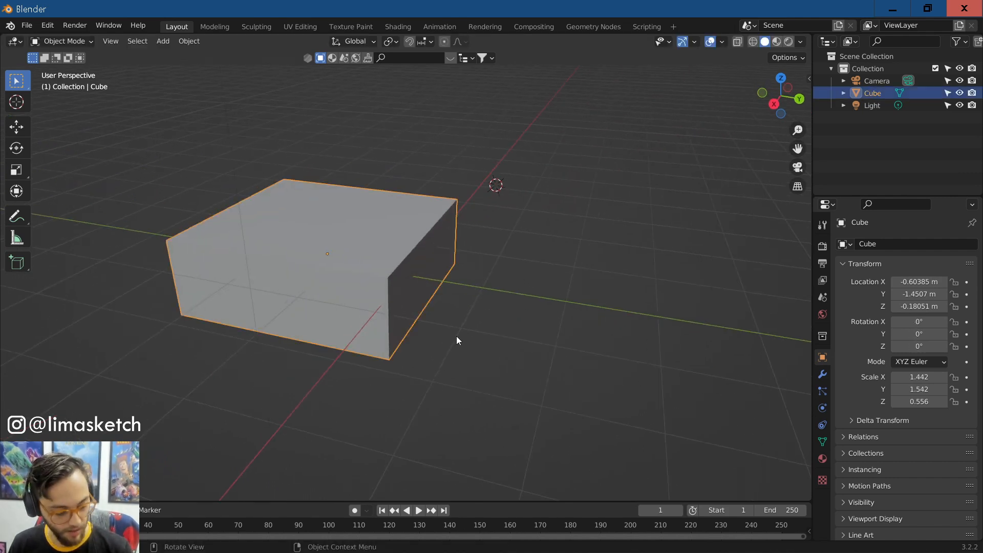
# Step: Try rotating the cube around the global Y and Z axes, cancel the rotation, and reselect the cube
pyautogui.press('r')
pyautogui.press('y')
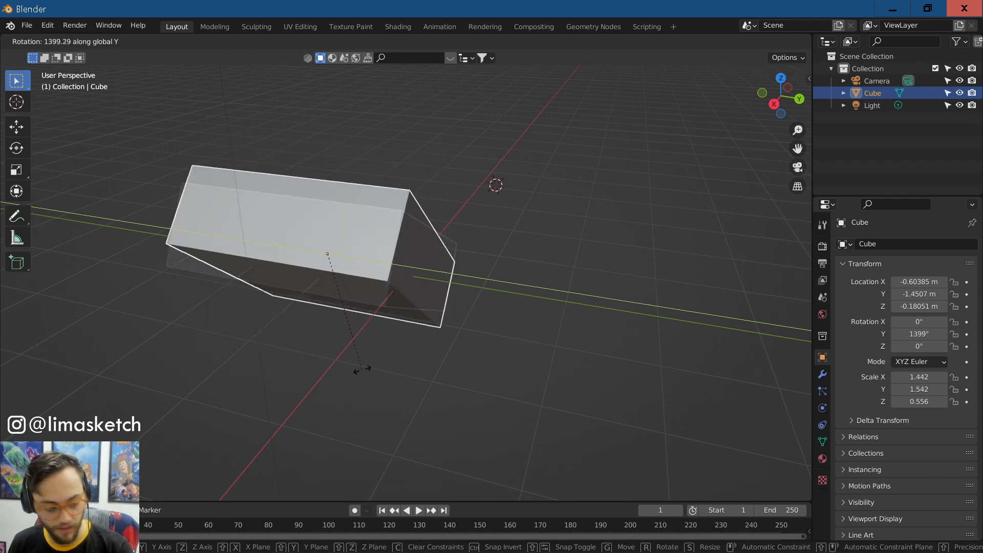
pyautogui.press('z')
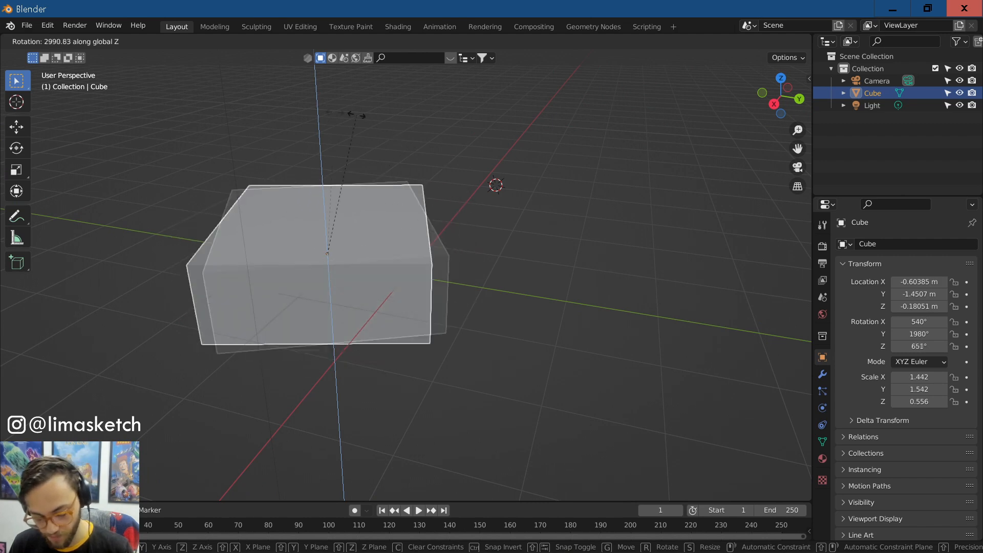
pyautogui.press('Escape')
pyautogui.click(383, 416)
pyautogui.click(386, 348)
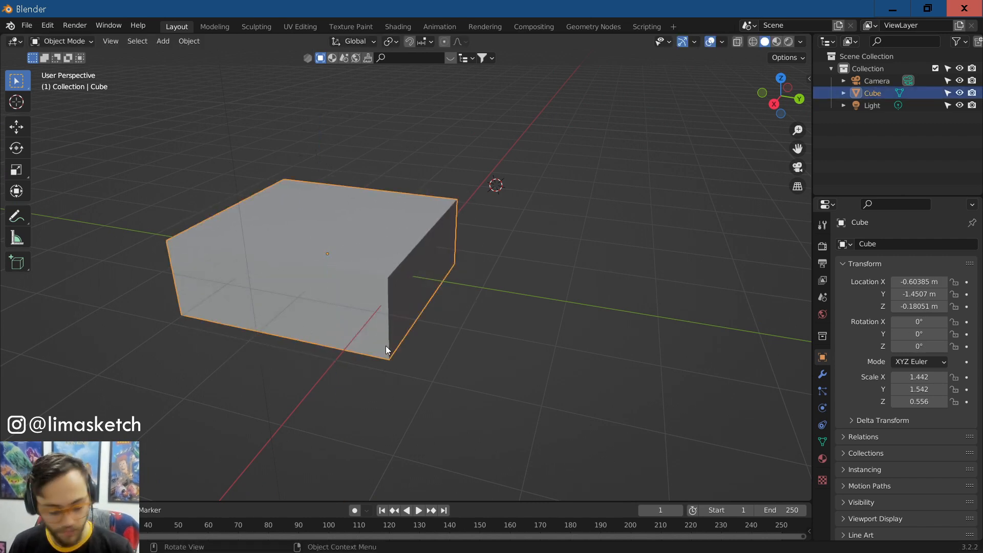
# Step: Try rotating the cube freely with the trackball rotation twice, cancelling each attempt
pyautogui.press('r')
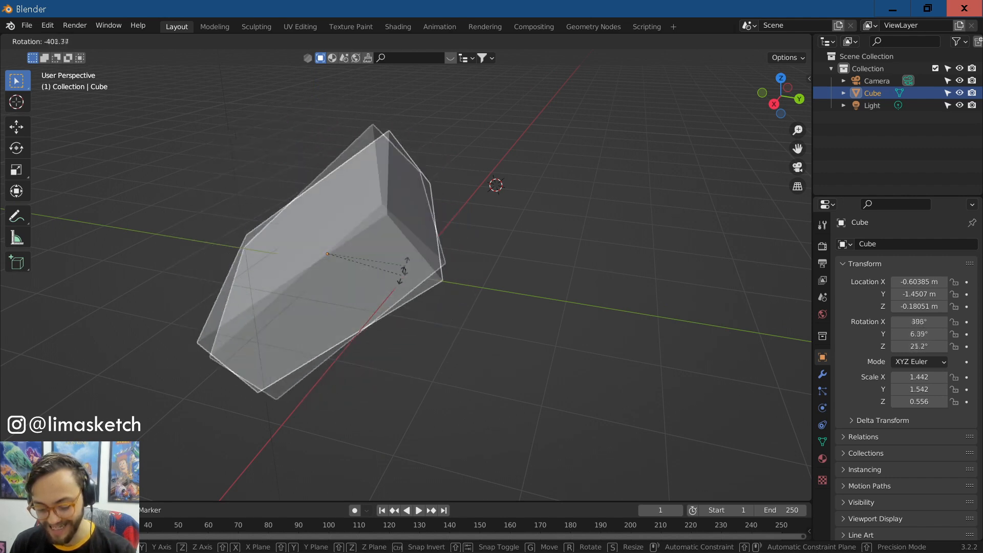
pyautogui.press('r')
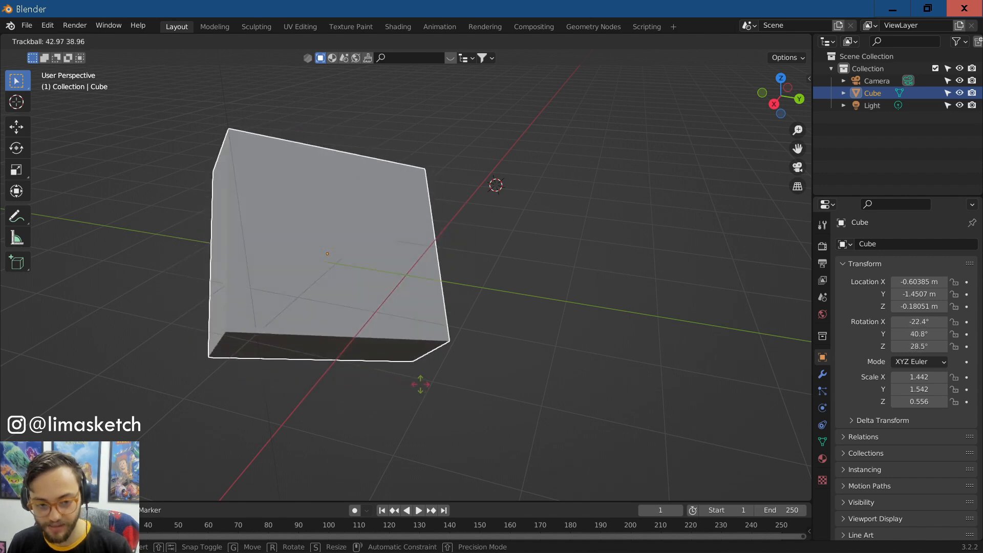
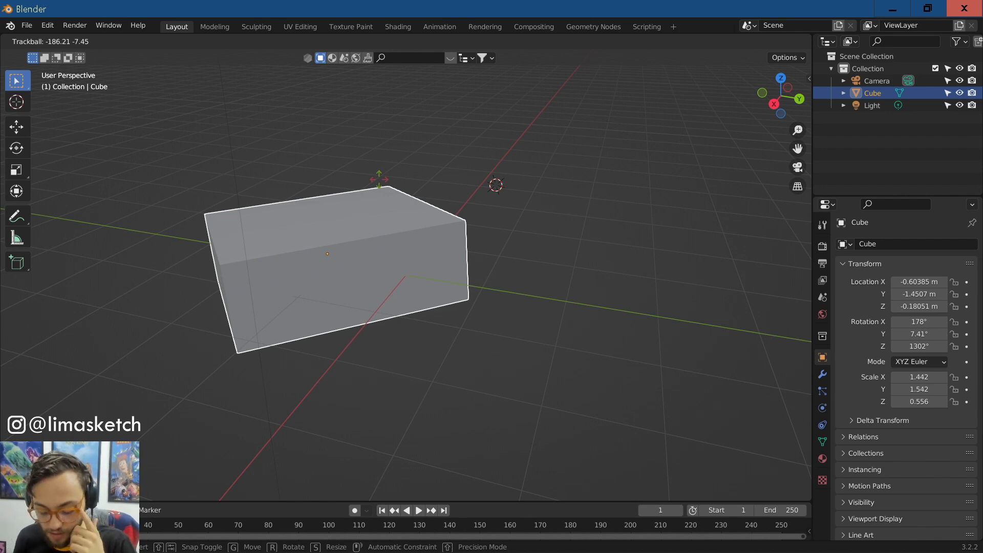
pyautogui.press('Escape')
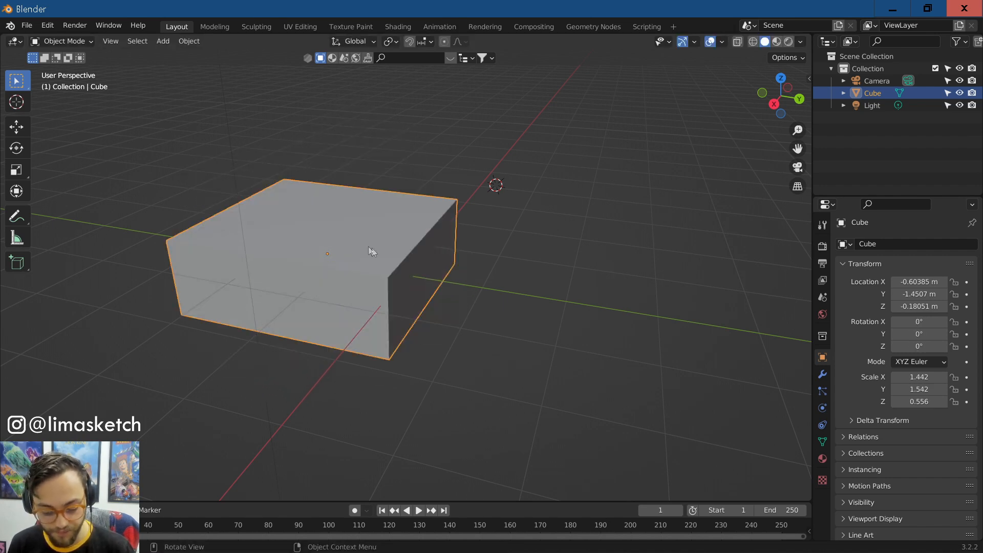
pyautogui.press('r')
pyautogui.press('r')
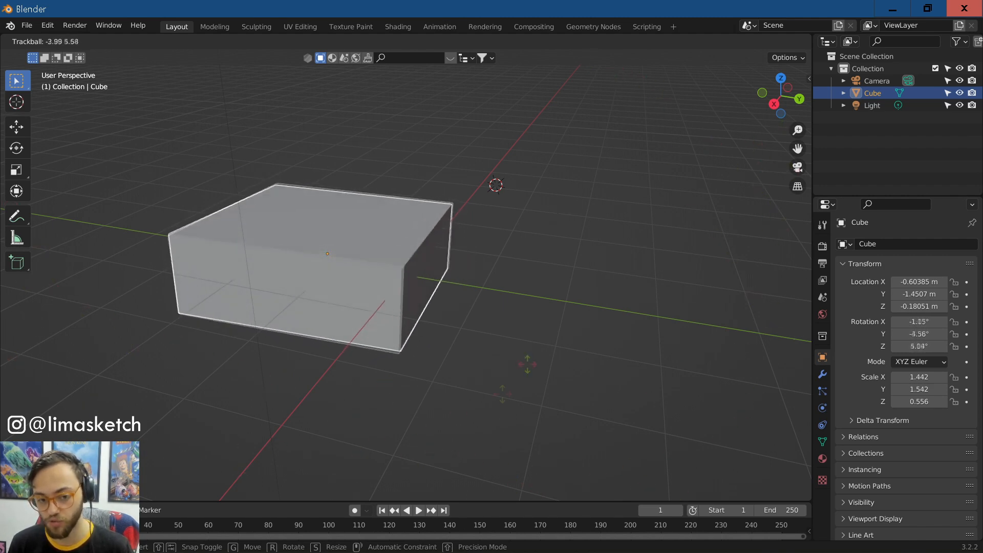
pyautogui.press('Escape')
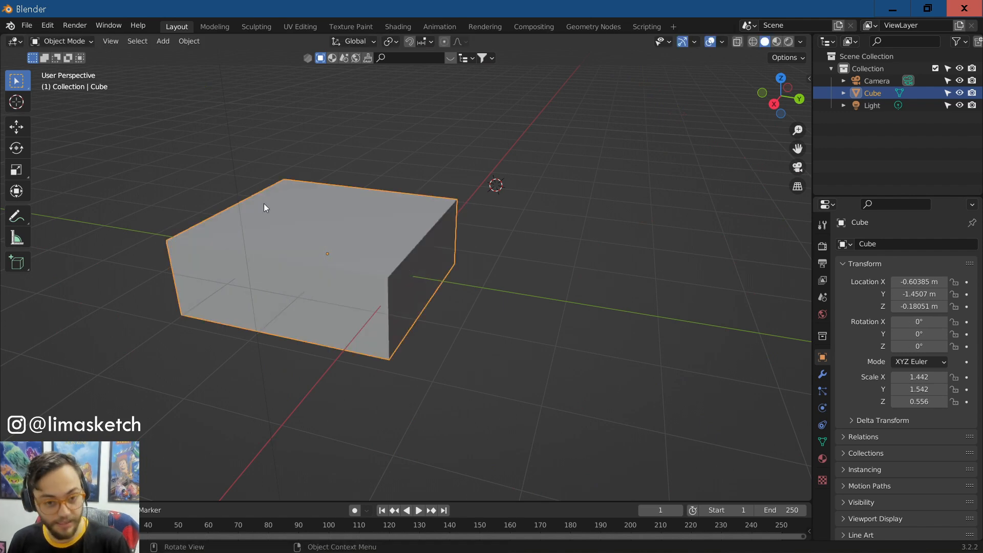
# Step: Move the cube along the global Y axis to about -1.15 m
pyautogui.scroll(5, 389, 390)
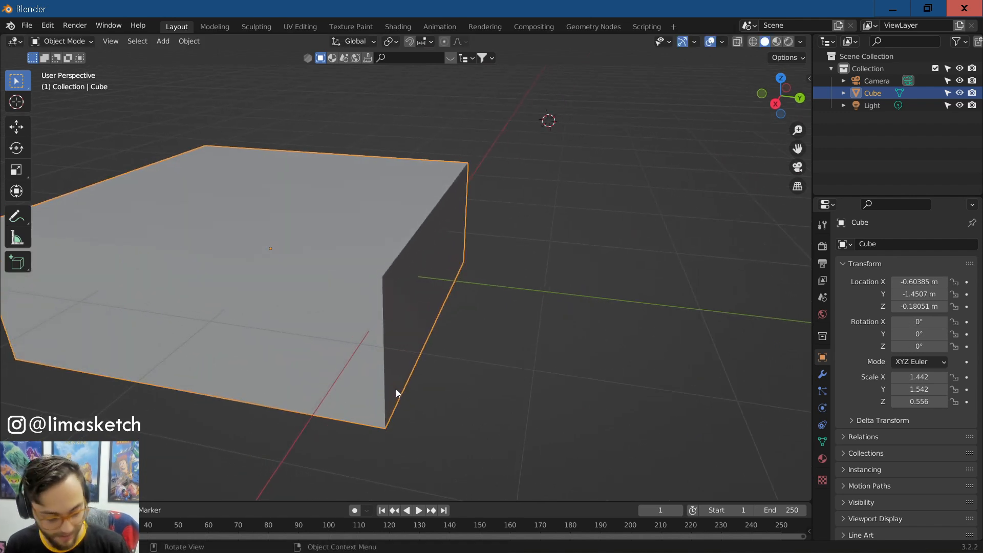
pyautogui.press('g')
pyautogui.press('y')
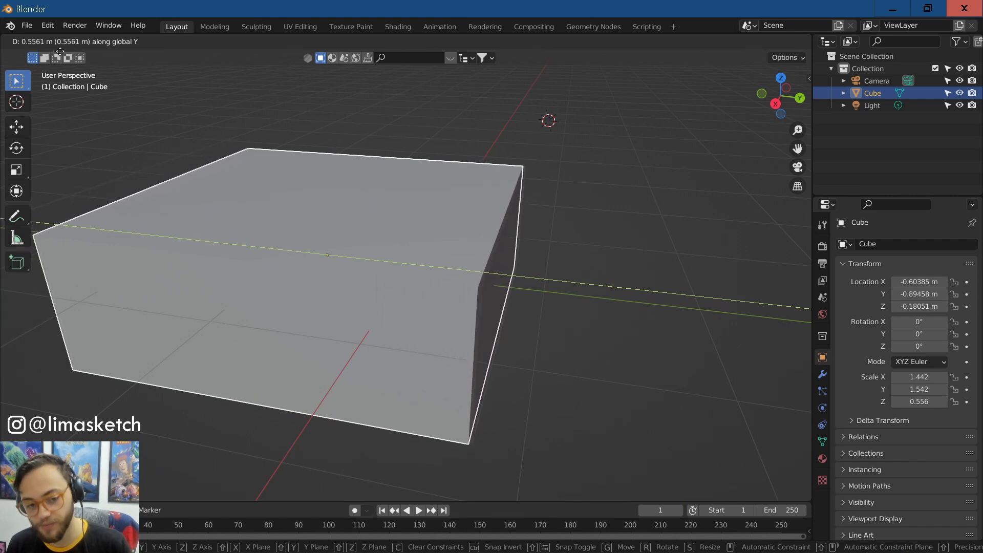
pyautogui.click(614, 62)
pyautogui.scroll(-2, 554, 162)
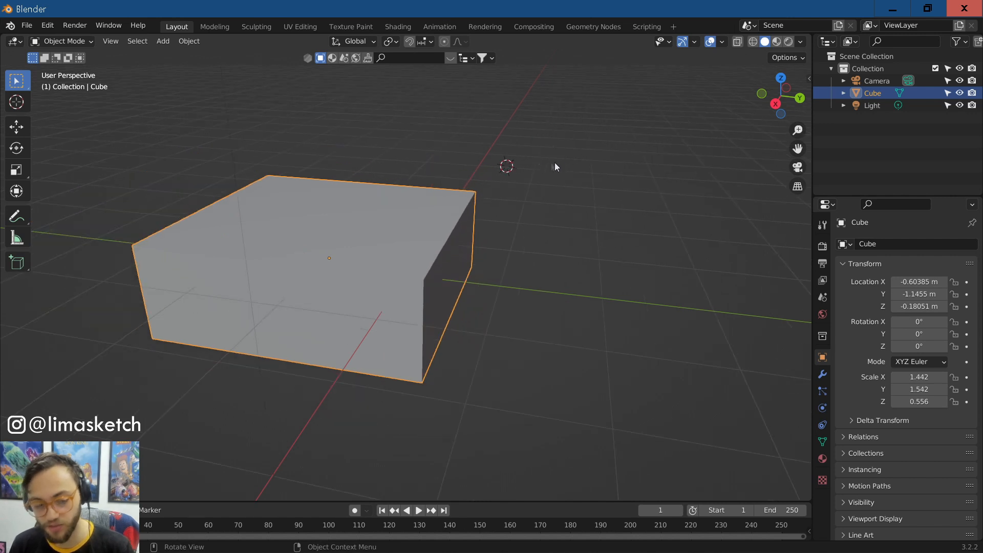
pyautogui.scroll(-2, 537, 154)
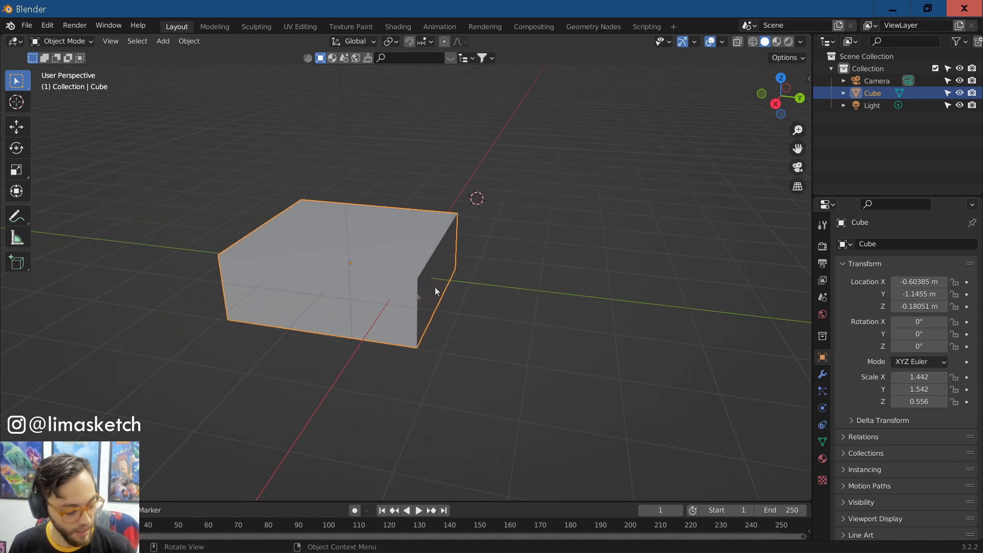
# Step: Scale the cube along the global Z axis to about 1.31 and along the global X axis to about 3.21
pyautogui.press('s')
pyautogui.press('z')
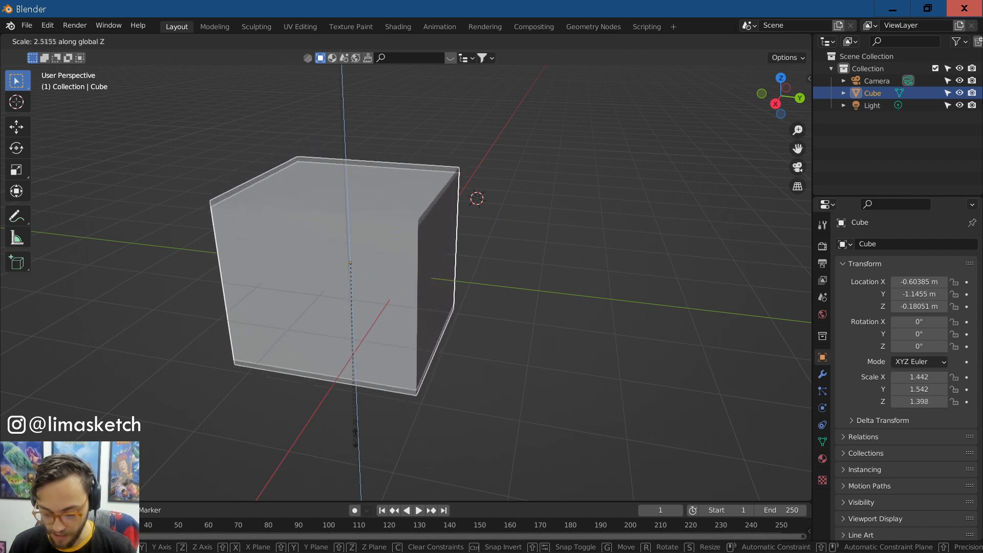
pyautogui.click(344, 430)
pyautogui.press('s')
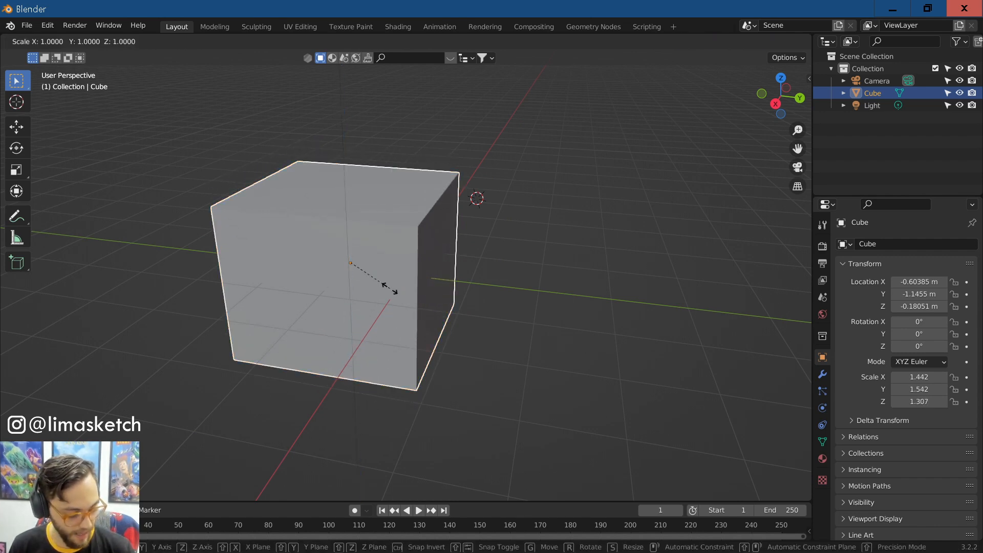
pyautogui.press('y')
pyautogui.press('x')
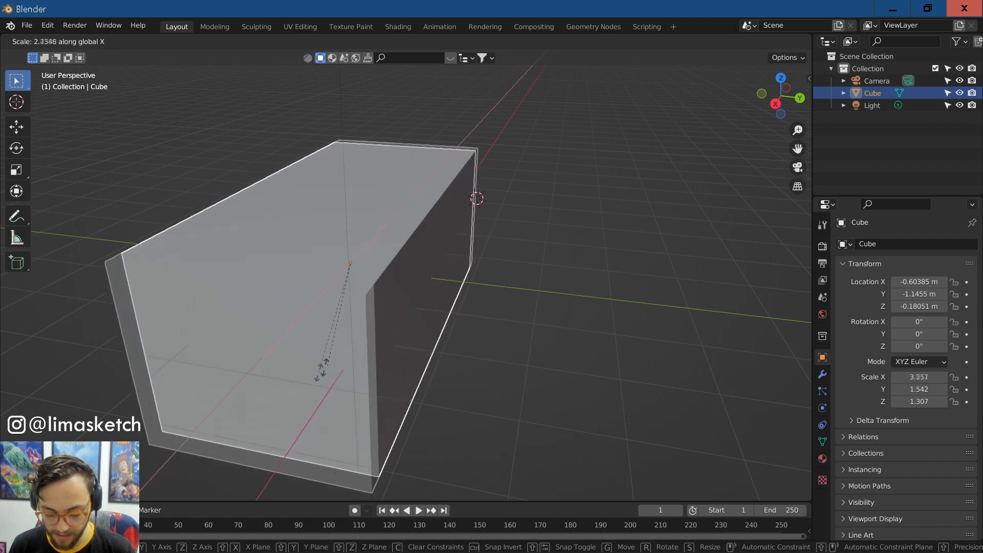
pyautogui.click(338, 367)
pyautogui.moveTo(338, 367); pyautogui.dragTo(393, 255, button='middle')
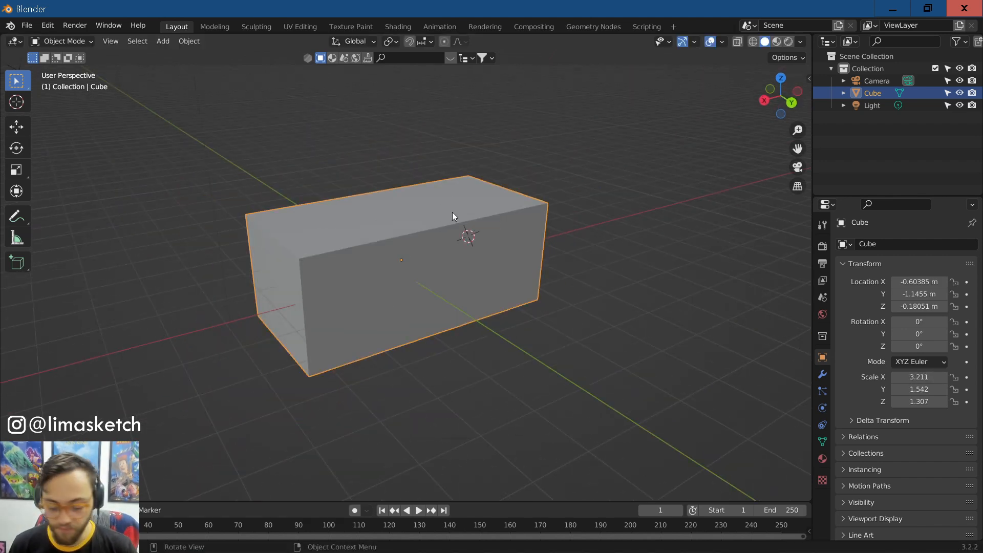
pyautogui.moveTo(450, 253); pyautogui.dragTo(428, 247, button='middle')
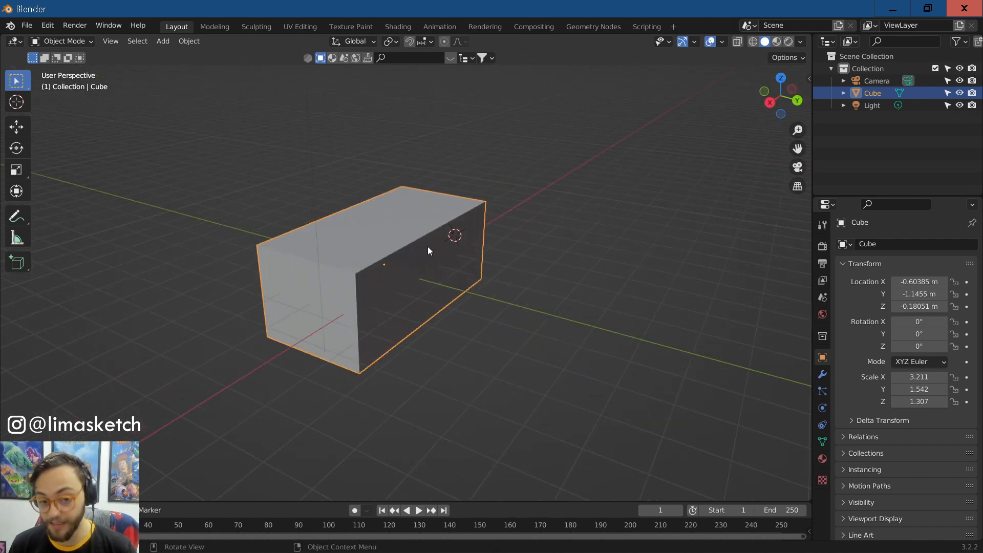
# Step: Undo the cube's X and Z scaling and its last move along Y, keeping the cube selected
pyautogui.hotkey('ctrl', 'z')
pyautogui.hotkey('ctrl', 'z')
pyautogui.hotkey('ctrl', 'z')
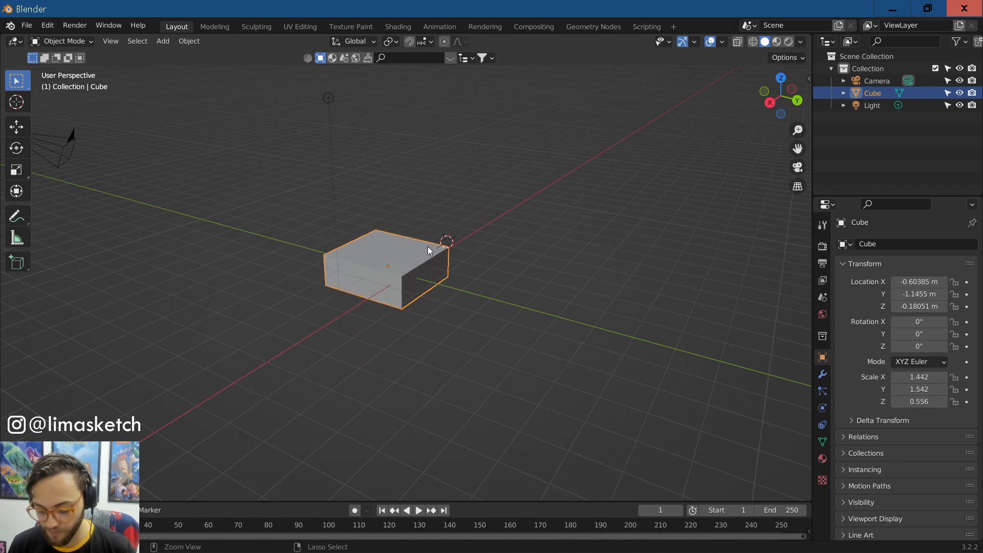
pyautogui.hotkey('ctrl', 'z')
pyautogui.hotkey('ctrl', 'z')
pyautogui.hotkey('ctrl', 'z')
pyautogui.hotkey('ctrl', 'z')
pyautogui.hotkey('ctrl', 'z')
pyautogui.hotkey('ctrl', 'z')
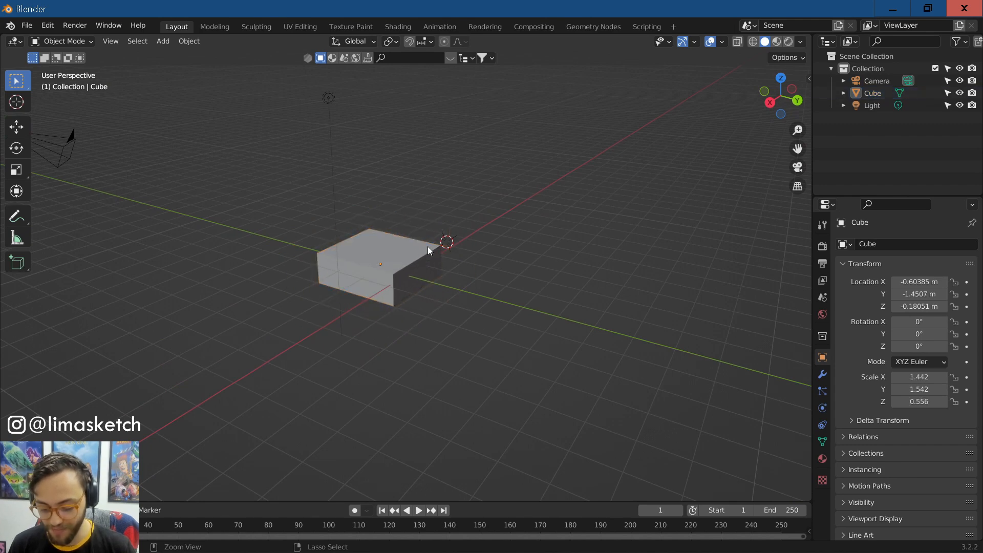
pyautogui.hotkey('ctrl', 'z')
pyautogui.hotkey('ctrl', 'z')
pyautogui.moveTo(407, 278); pyautogui.dragTo(423, 284, button='middle')
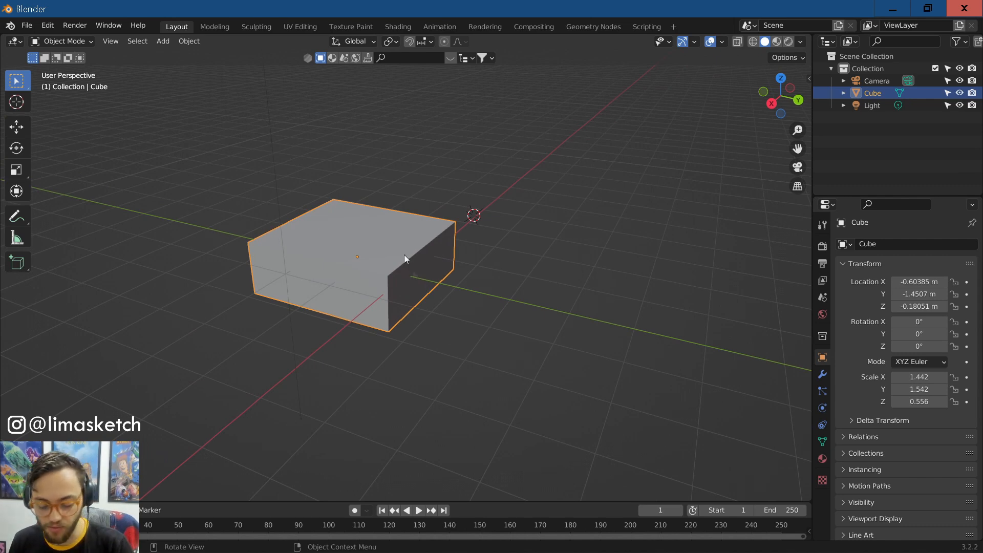
# Step: Try stretching the cube along the global Z axis
pyautogui.press('s')
pyautogui.press('z')
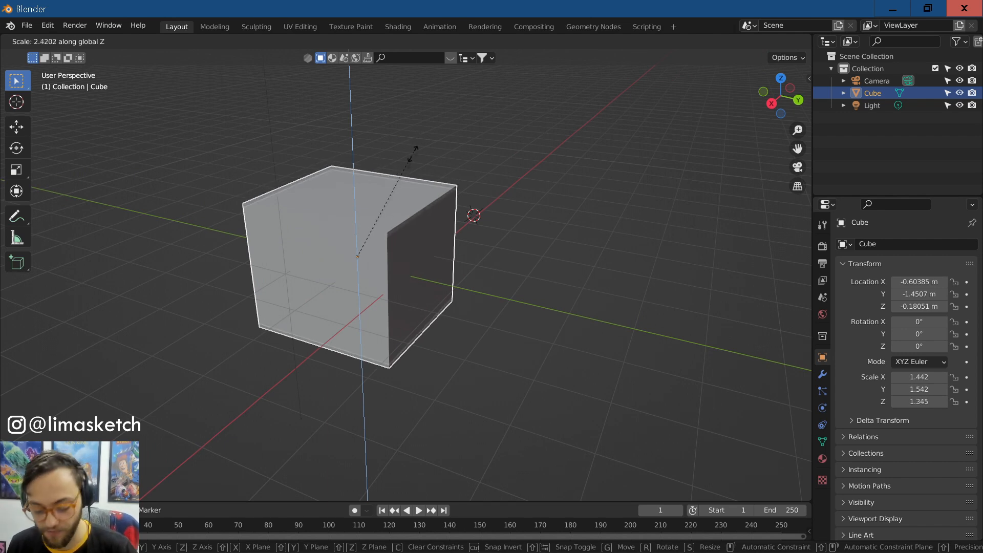
pyautogui.click(409, 199)
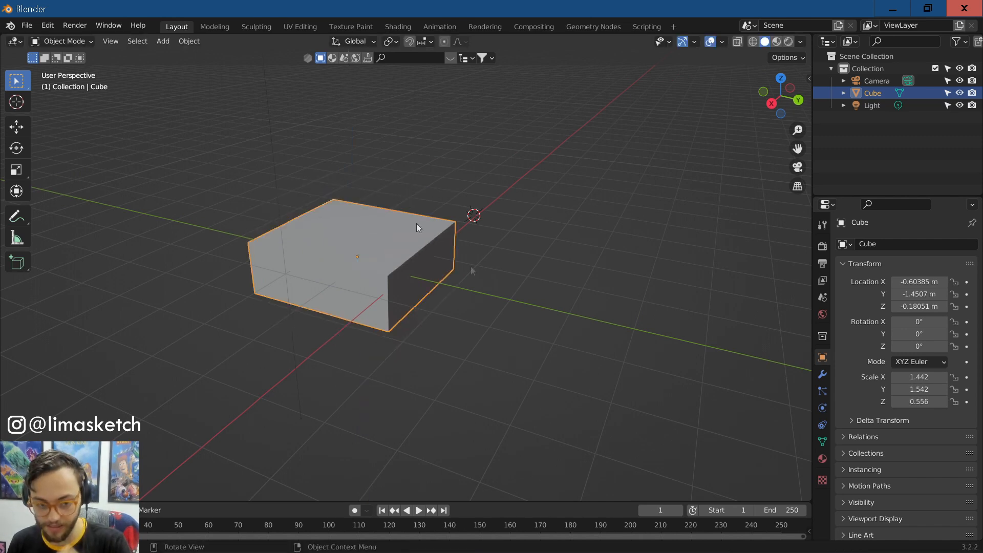
# Step: Flatten the cube into a thin slab by scaling it along the global Z axis to about 0.049
pyautogui.scroll(1, 461, 217)
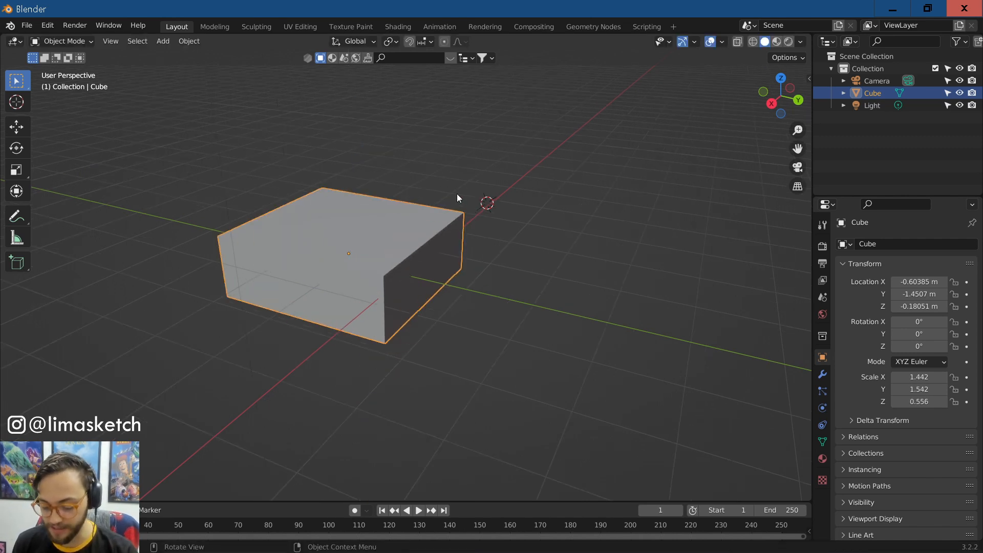
pyautogui.press('s')
pyautogui.press('z')
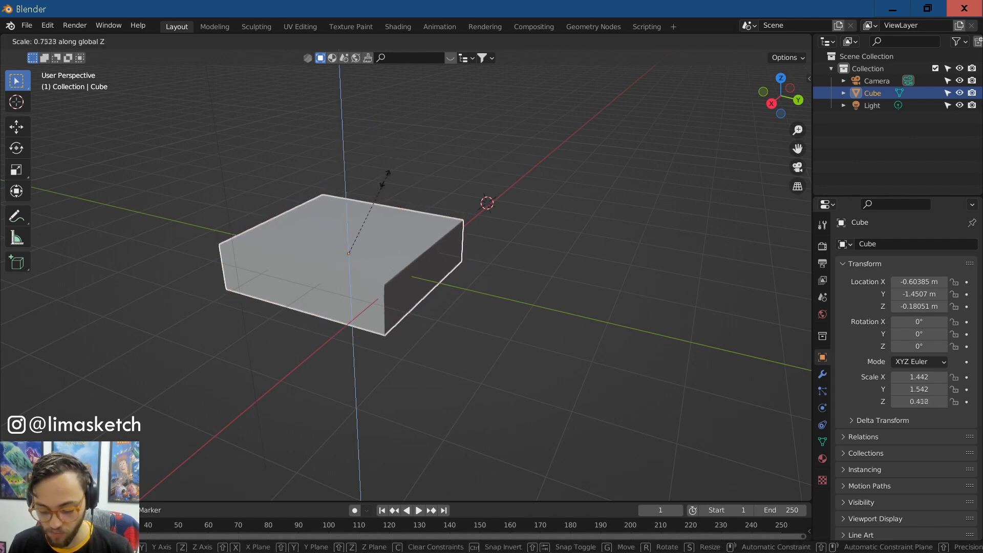
pyautogui.click(358, 250)
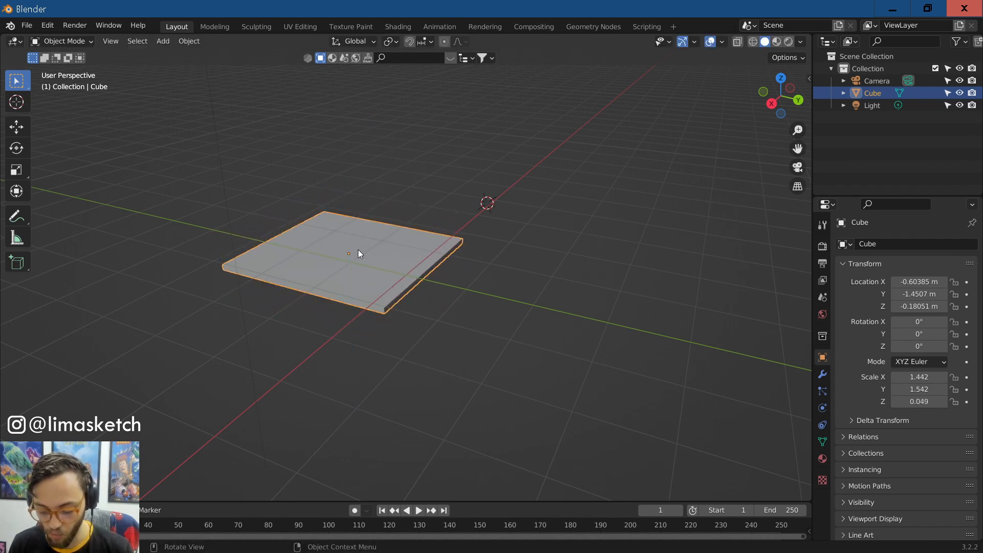
# Step: Reselect the slab and try moving it freely and with the global Z axis locked
pyautogui.scroll(4, 358, 250)
pyautogui.moveTo(333, 325); pyautogui.dragTo(302, 311, button='middle')
pyautogui.hotkey('alt', 'a')
pyautogui.click(364, 321)
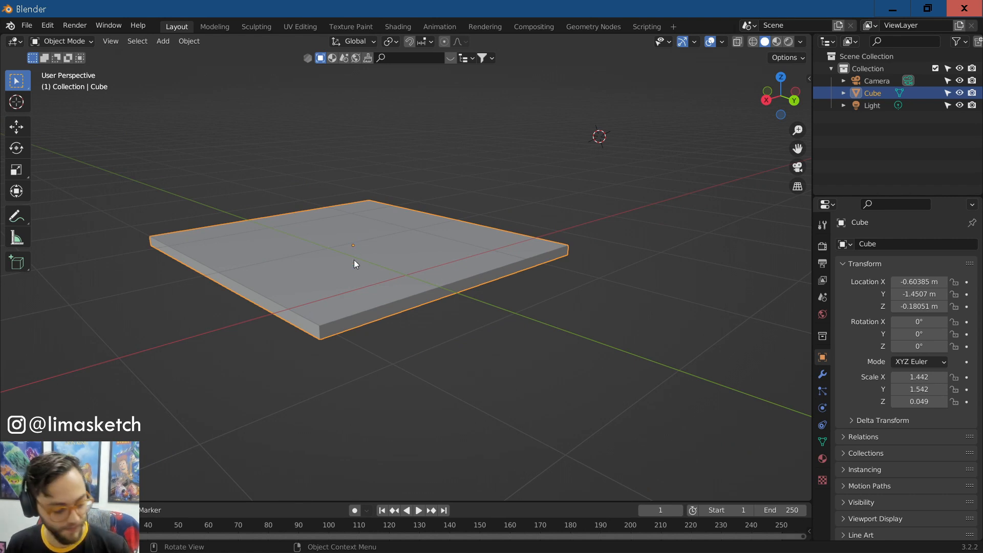
pyautogui.press('g')
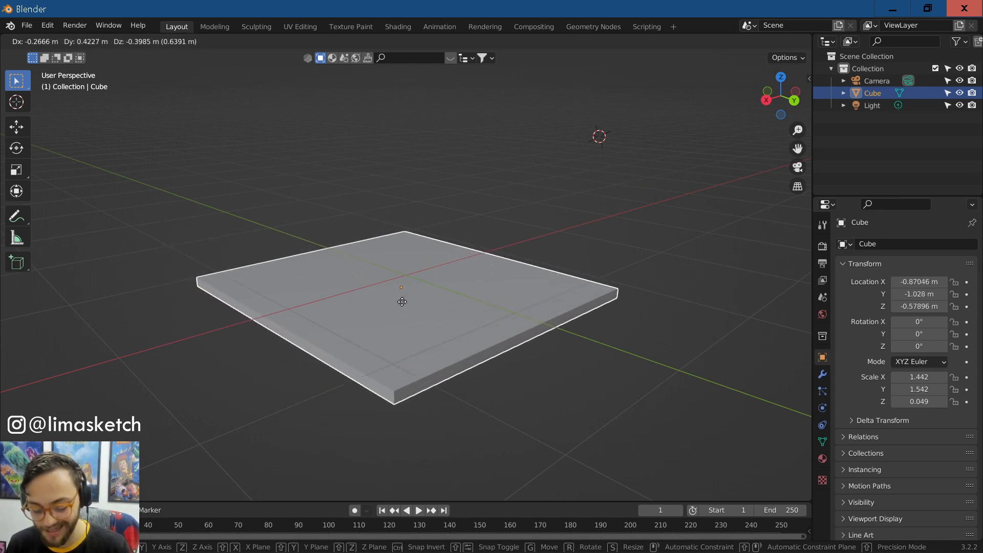
pyautogui.hotkey('shift', 'z')
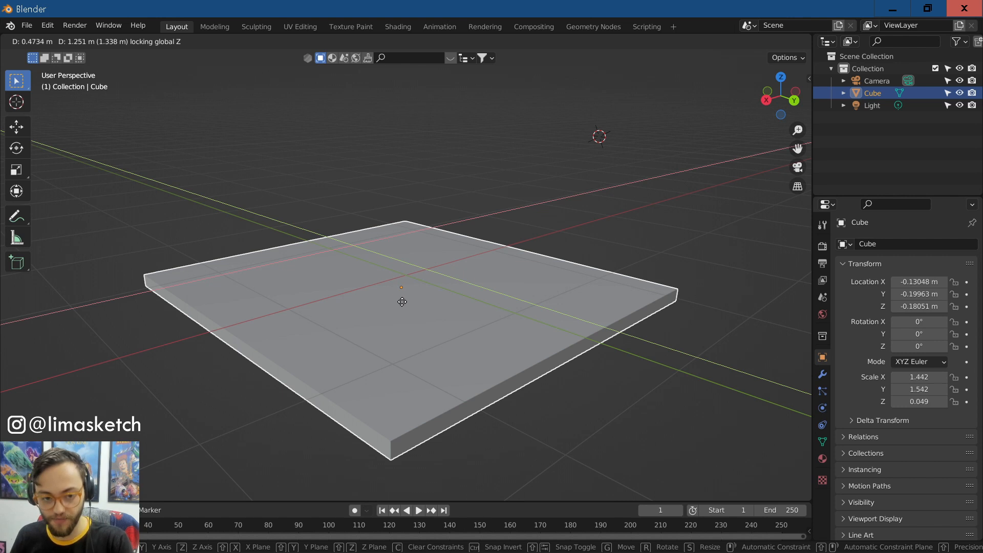
pyautogui.click(402, 302)
# Step: Move the slab with global Z locked to about X -0.66 m and Y -1.00 m, and deselect it
pyautogui.press('g')
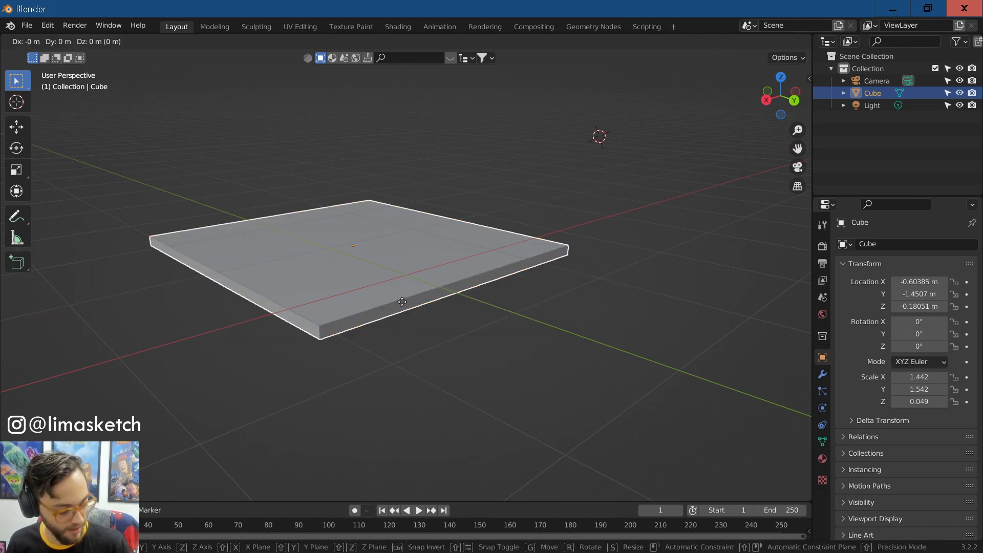
pyautogui.hotkey('shift', 'z')
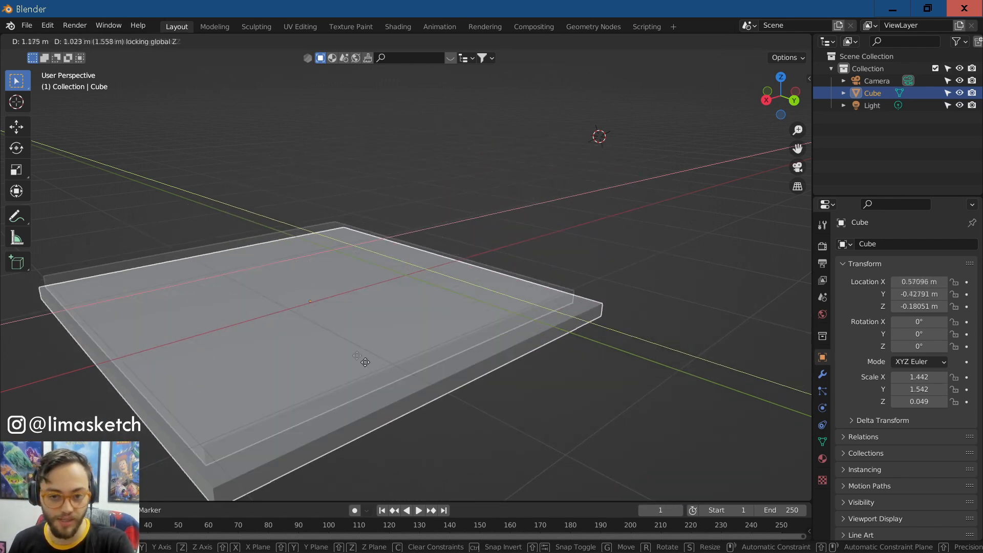
pyautogui.click(471, 324)
pyautogui.click(477, 377)
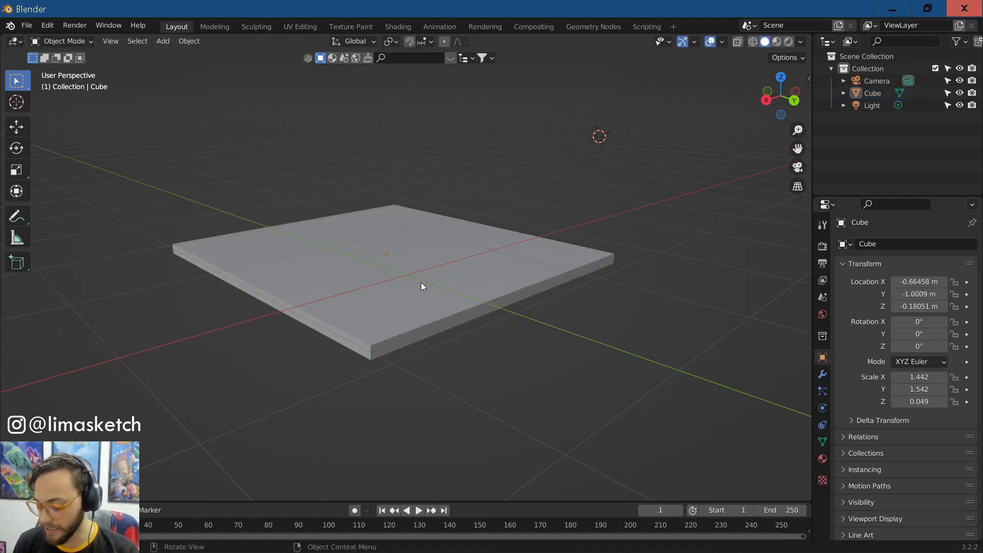
# Step: Examine the flattened slab and its surroundings from different angles and distances, using orbit, pan and zoom
pyautogui.scroll(-3, 421, 286)
pyautogui.moveTo(253, 265); pyautogui.dragTo(275, 280, button='middle')
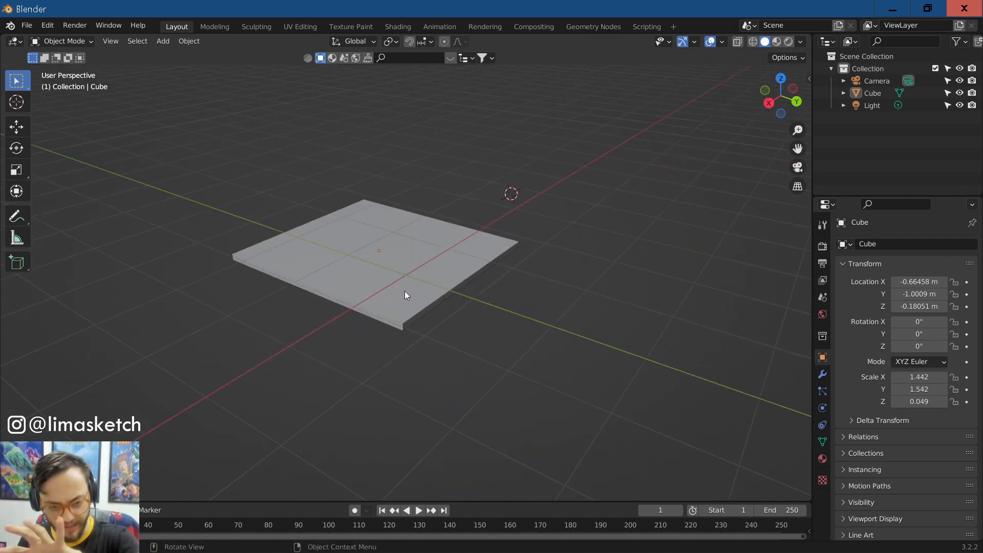
pyautogui.moveTo(473, 321)
pyautogui.keyDown('shift'); pyautogui.mouseDown(button='middle')
pyautogui.moveTo(445, 324)
pyautogui.moveTo(464, 324)
pyautogui.mouseUp(button='middle'); pyautogui.keyUp('shift')
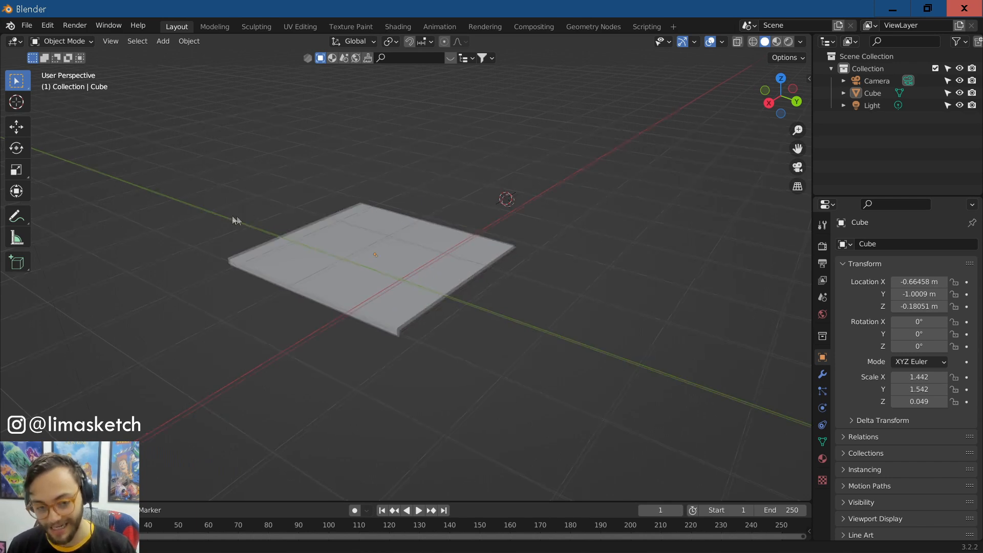
pyautogui.keyDown('shift'); pyautogui.moveTo(235, 218); pyautogui.dragTo(184, 226, button='middle'); pyautogui.keyUp('shift')
pyautogui.scroll(3, 259, 255)
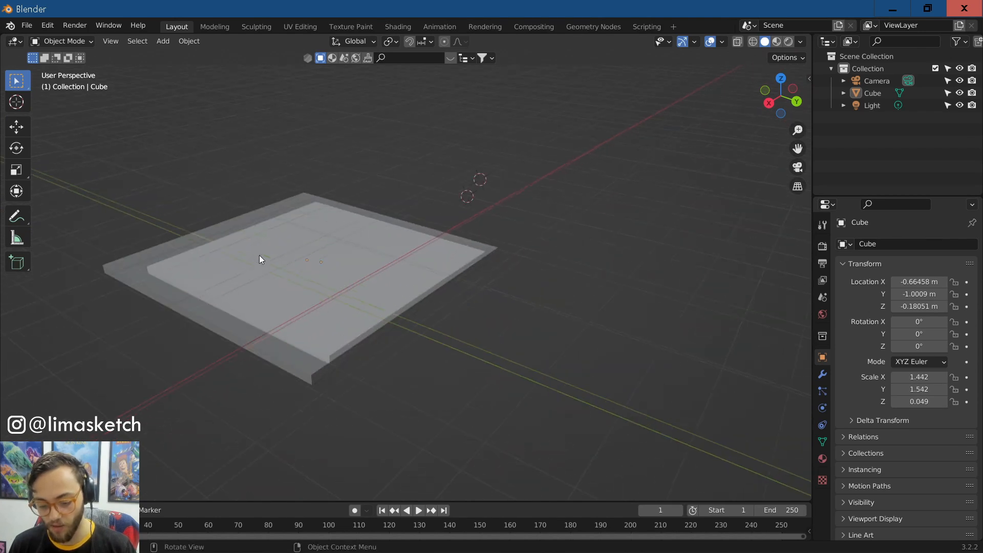
pyautogui.scroll(-5, 259, 255)
pyautogui.scroll(4, 260, 255)
pyautogui.scroll(-2, 260, 255)
pyautogui.scroll(2, 259, 255)
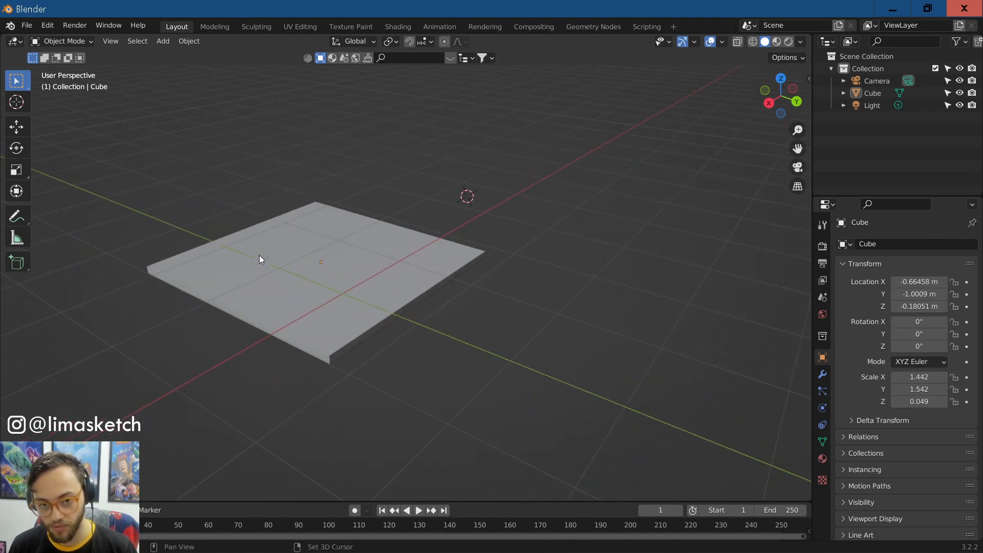
pyautogui.keyDown('shift'); pyautogui.moveTo(147, 206); pyautogui.dragTo(261, 242, button='middle'); pyautogui.keyUp('shift')
pyautogui.moveTo(500, 245); pyautogui.dragTo(398, 225, button='middle')
pyautogui.scroll(-3, 398, 226)
pyautogui.scroll(3, 398, 226)
pyautogui.scroll(-4, 410, 312)
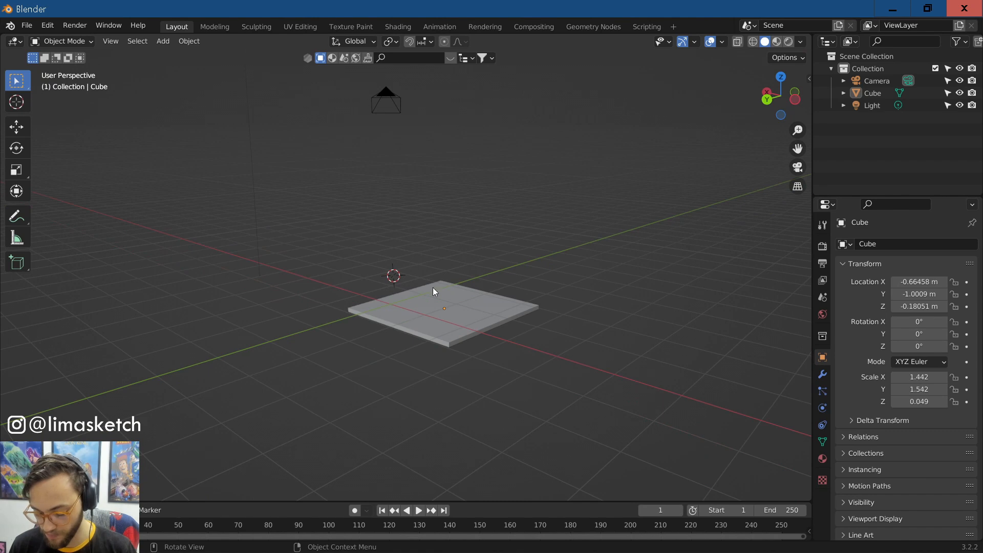
pyautogui.keyDown('shift'); pyautogui.moveTo(432, 288); pyautogui.dragTo(373, 192, button='middle'); pyautogui.keyUp('shift')
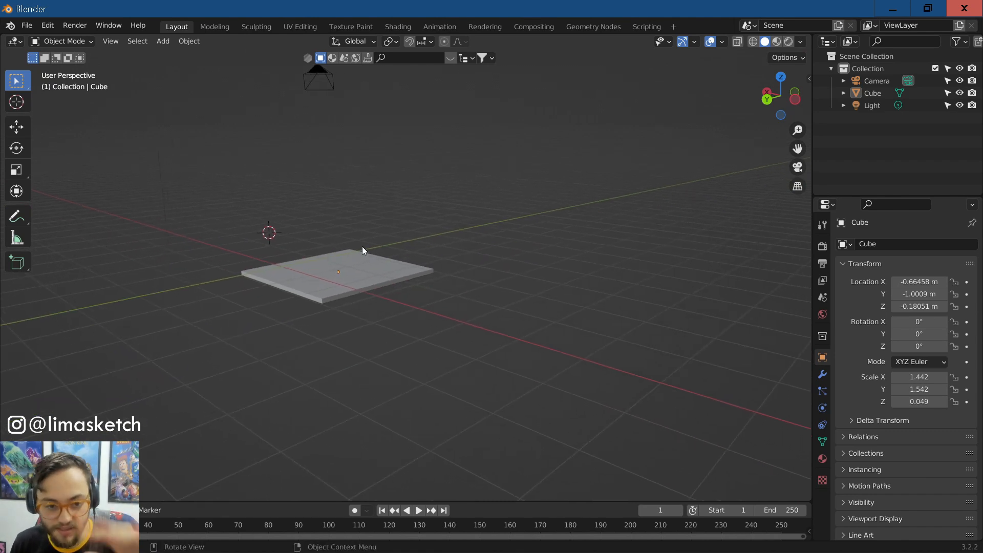
# Step: Inspect the slab up close and from several sides by orbiting, panning and zooming around it
pyautogui.moveTo(364, 292); pyautogui.dragTo(289, 357, button='middle')
pyautogui.scroll(4, 161, 308)
pyautogui.scroll(4, 536, 295)
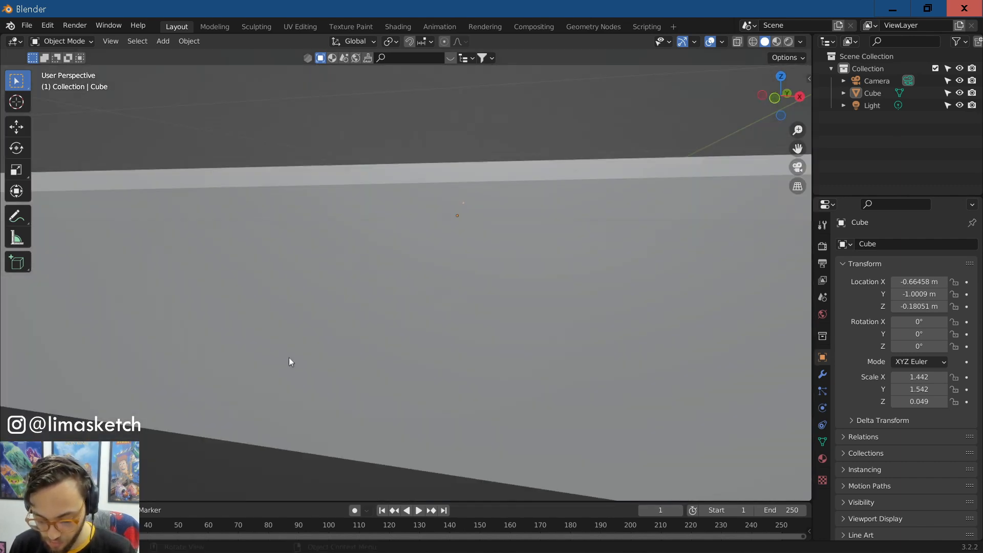
pyautogui.scroll(-6, 289, 357)
pyautogui.moveTo(495, 272); pyautogui.dragTo(488, 229, button='middle')
pyautogui.scroll(4, 334, 361)
pyautogui.scroll(-8, 488, 230)
pyautogui.scroll(-5, 470, 231)
pyautogui.moveTo(421, 244); pyautogui.dragTo(401, 263, button='middle')
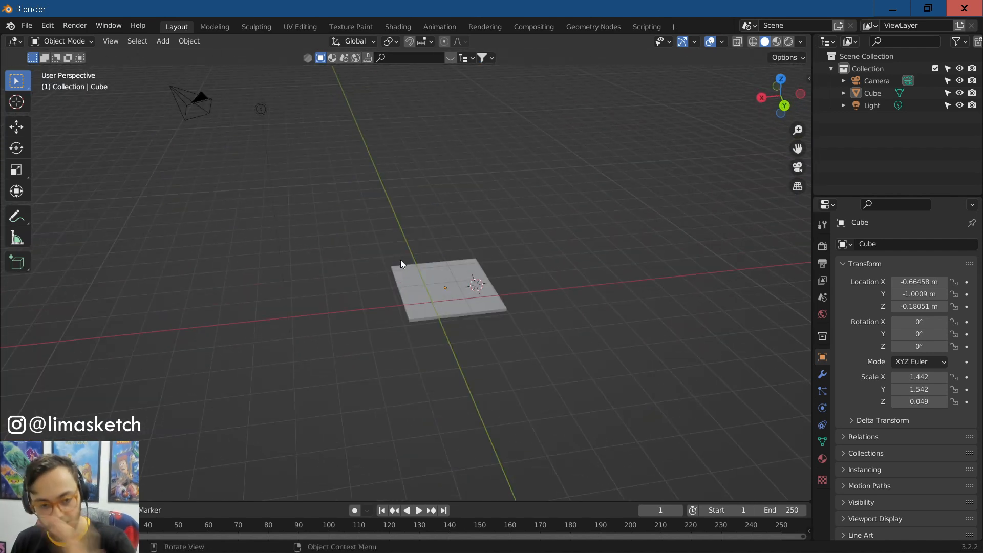
pyautogui.moveTo(337, 260)
pyautogui.mouseDown(button='middle')
pyautogui.moveTo(414, 264)
pyautogui.moveTo(343, 266)
pyautogui.mouseUp(button='middle')
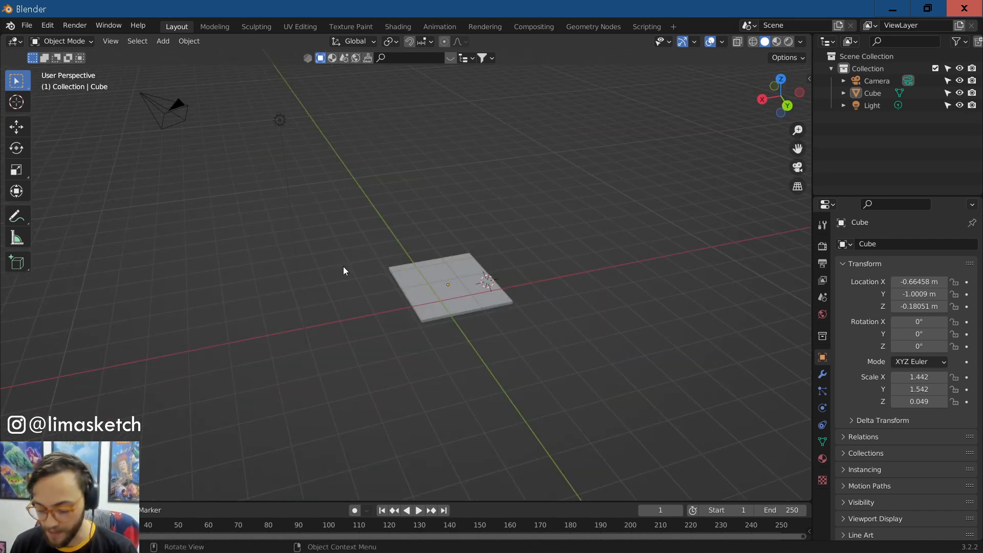
pyautogui.moveTo(474, 355); pyautogui.dragTo(430, 336, button='middle')
pyautogui.scroll(3, 433, 334)
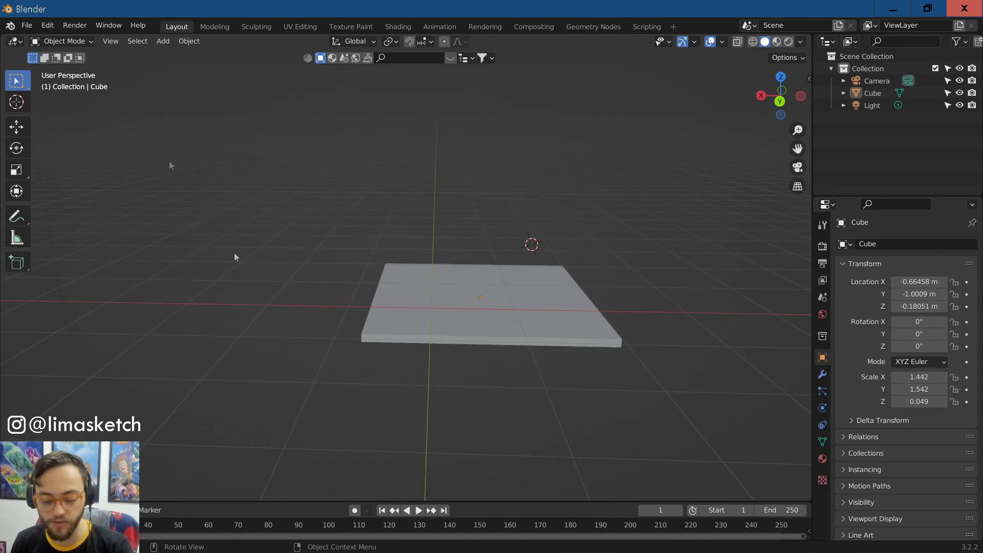
pyautogui.moveTo(169, 162); pyautogui.dragTo(332, 318, button='middle')
pyautogui.moveTo(384, 336); pyautogui.dragTo(421, 330, button='middle')
pyautogui.keyDown('shift'); pyautogui.moveTo(584, 278); pyautogui.dragTo(492, 297, button='middle'); pyautogui.keyUp('shift')
pyautogui.scroll(2, 489, 297)
pyautogui.keyDown('shift'); pyautogui.moveTo(361, 328); pyautogui.dragTo(372, 305, button='middle'); pyautogui.keyUp('shift')
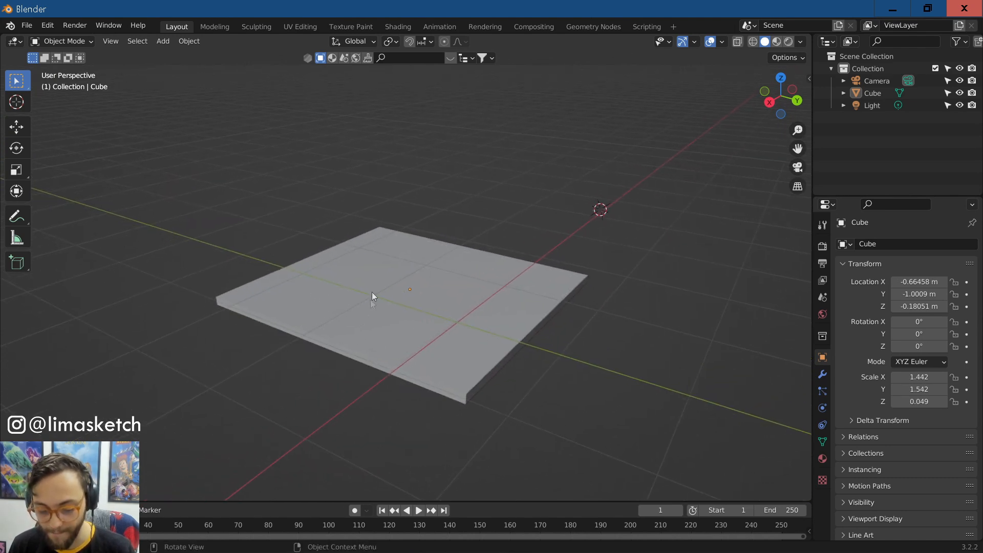
# Step: Select the flattened slab and delete it from the scene
pyautogui.click(422, 313)
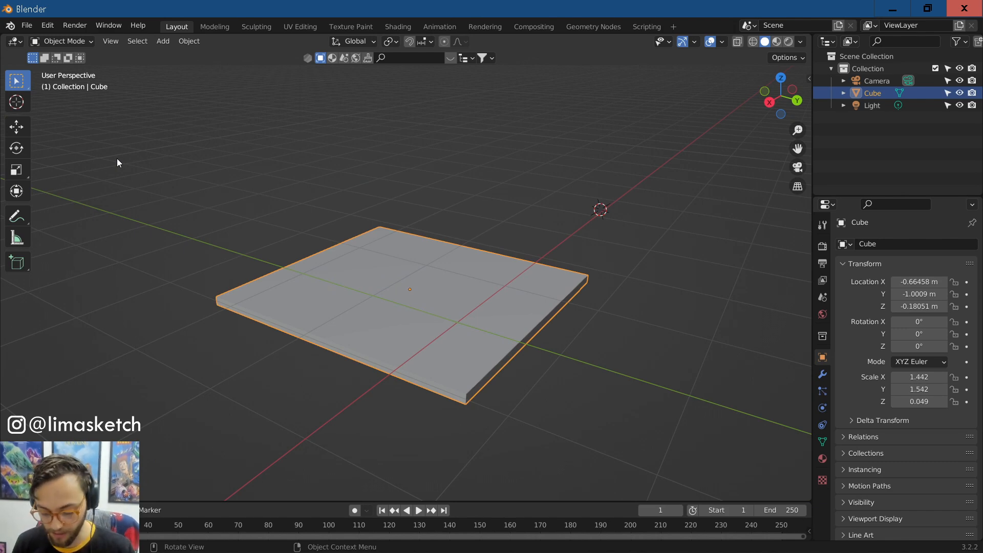
pyautogui.scroll(-3, 217, 277)
pyautogui.press('Delete')
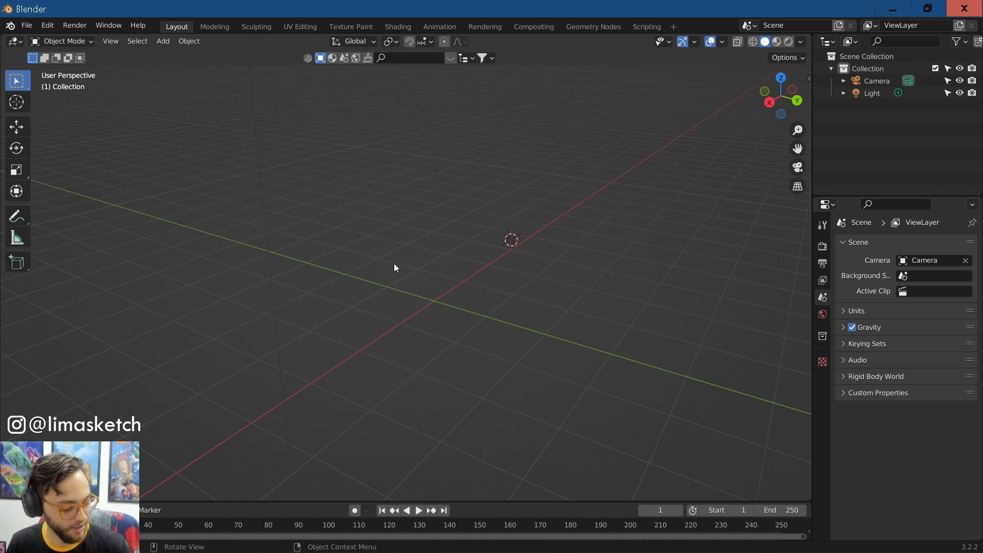
# Step: Add a Monkey mesh at the 3D cursor's location
pyautogui.hotkey('shift', 'a')
pyautogui.moveTo(395, 264)
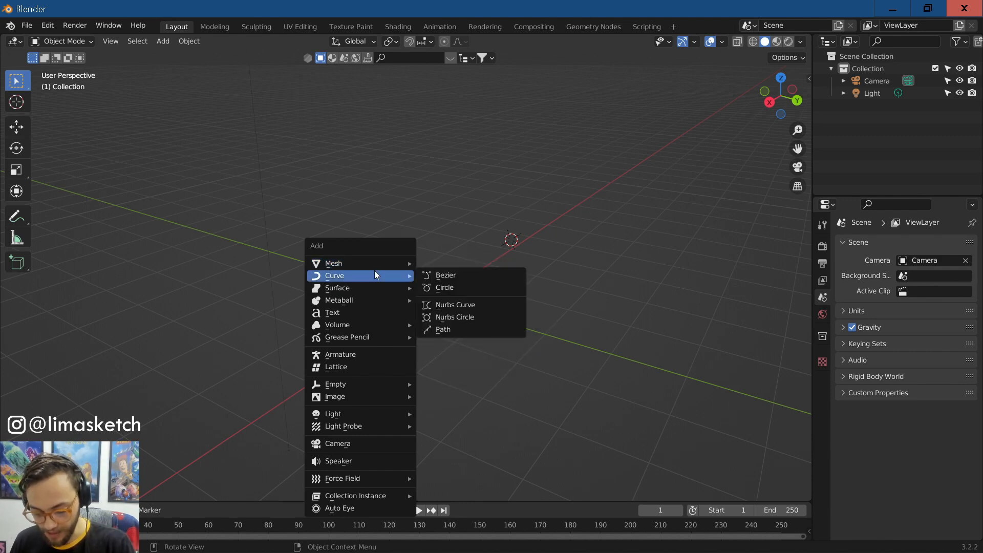
pyautogui.moveTo(368, 383)
pyautogui.moveTo(352, 416)
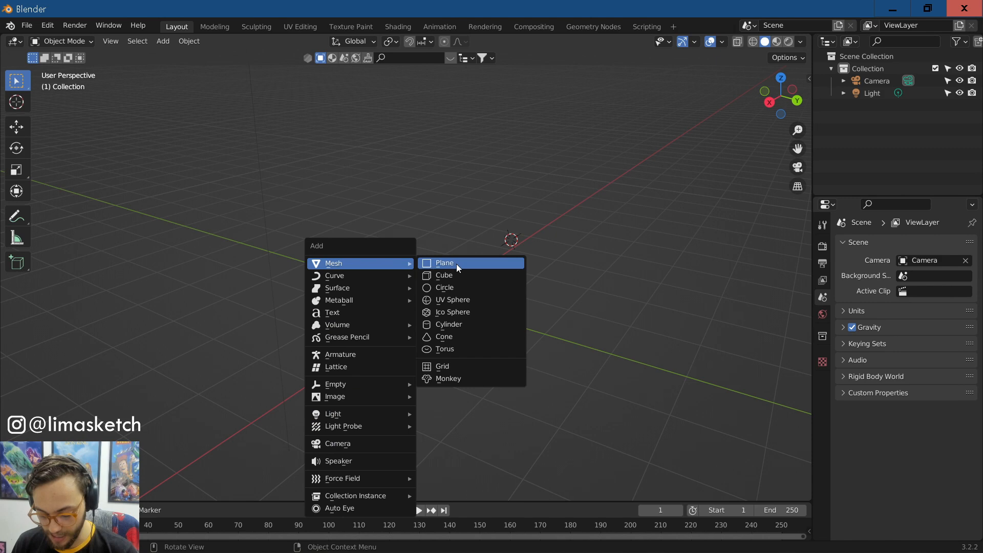
pyautogui.click(446, 379)
pyautogui.moveTo(407, 272); pyautogui.dragTo(565, 280, button='middle')
pyautogui.scroll(5, 563, 280)
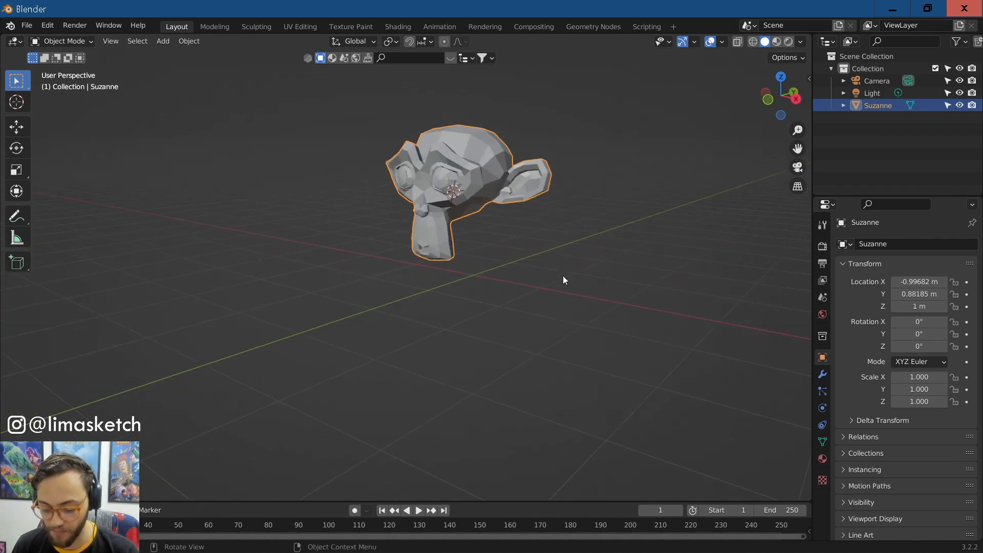
# Step: Examine the monkey head from the front and the side, at close and far distances
pyautogui.moveTo(564, 276); pyautogui.dragTo(465, 290, button='middle')
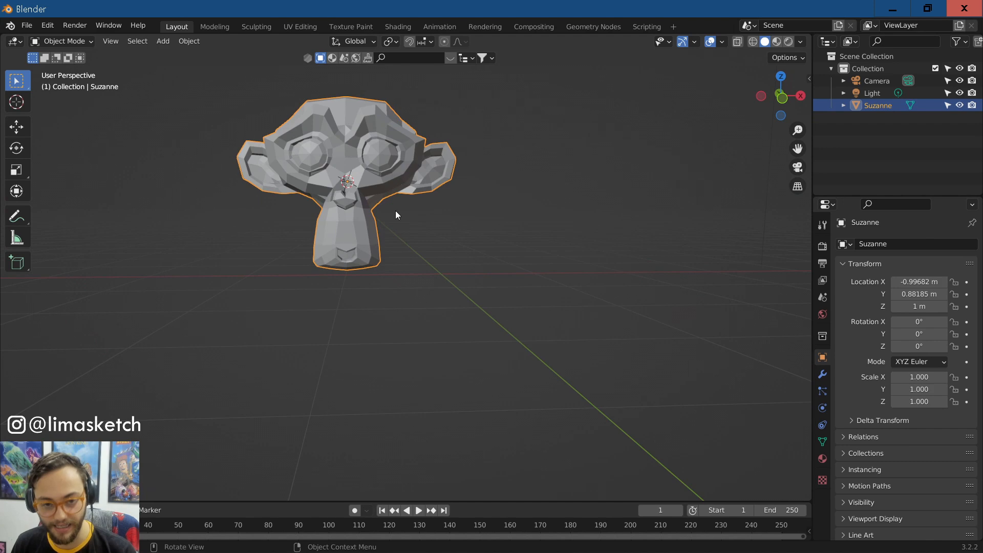
pyautogui.scroll(-3, 396, 211)
pyautogui.scroll(4, 414, 286)
pyautogui.scroll(-2, 414, 285)
pyautogui.moveTo(410, 278); pyautogui.dragTo(305, 294, button='middle')
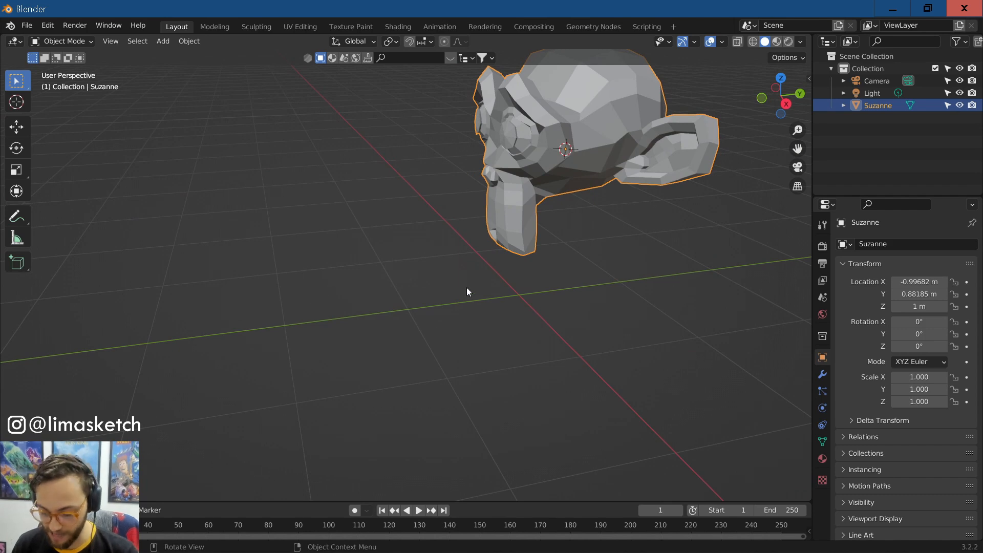
pyautogui.scroll(-3, 328, 323)
pyautogui.moveTo(371, 343); pyautogui.dragTo(395, 350, button='middle')
pyautogui.scroll(5, 393, 351)
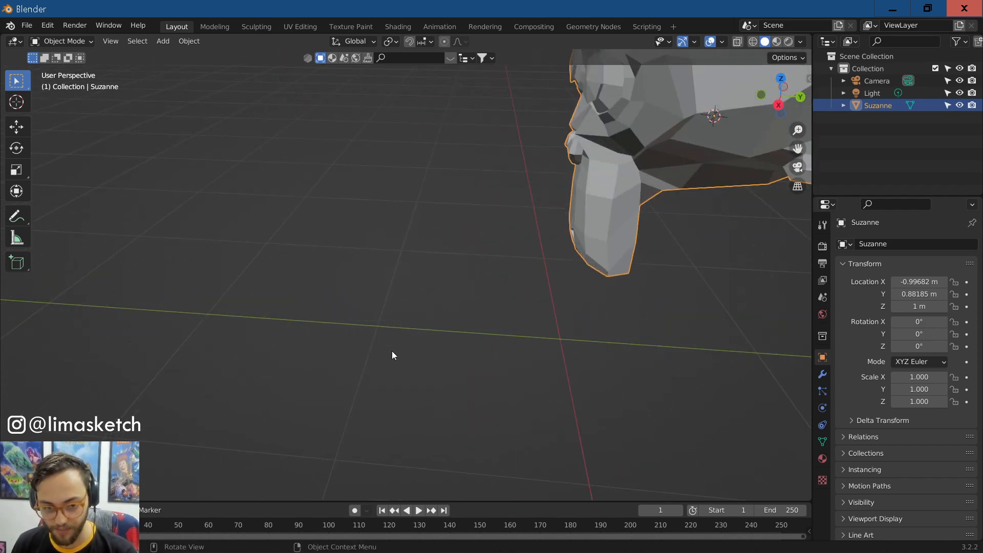
pyautogui.scroll(2, 485, 364)
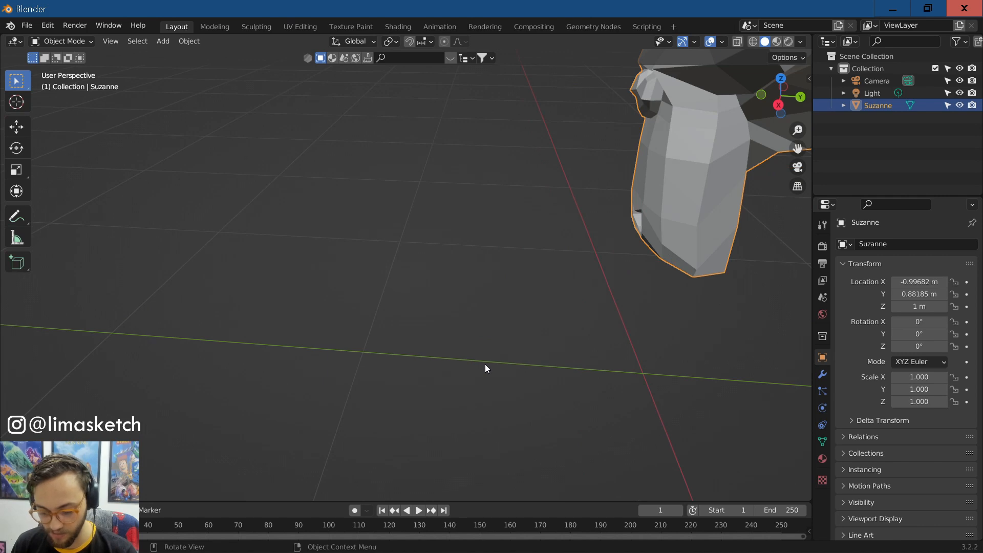
pyautogui.scroll(-2, 485, 364)
pyautogui.scroll(-3, 484, 364)
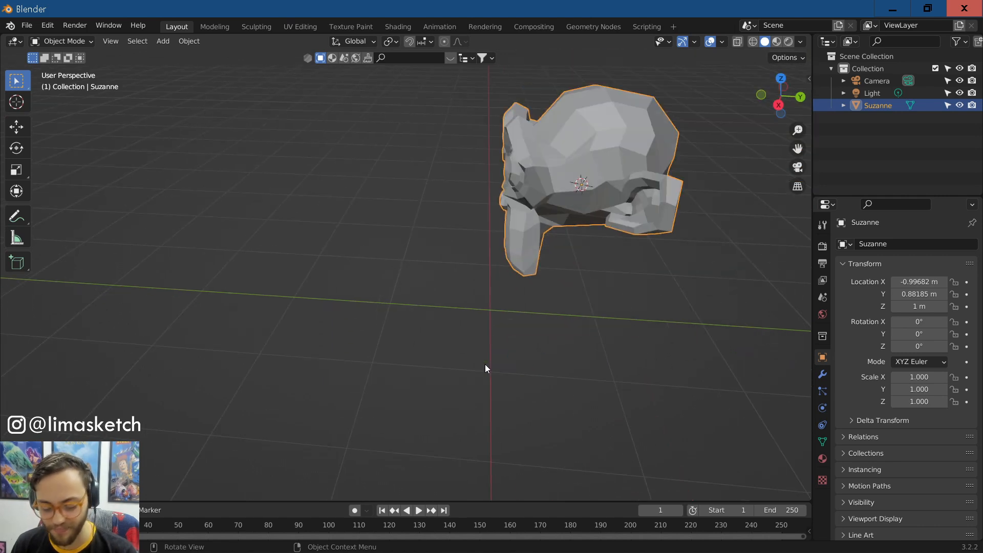
pyautogui.scroll(4, 484, 364)
pyautogui.moveTo(238, 237); pyautogui.dragTo(286, 264, button='middle')
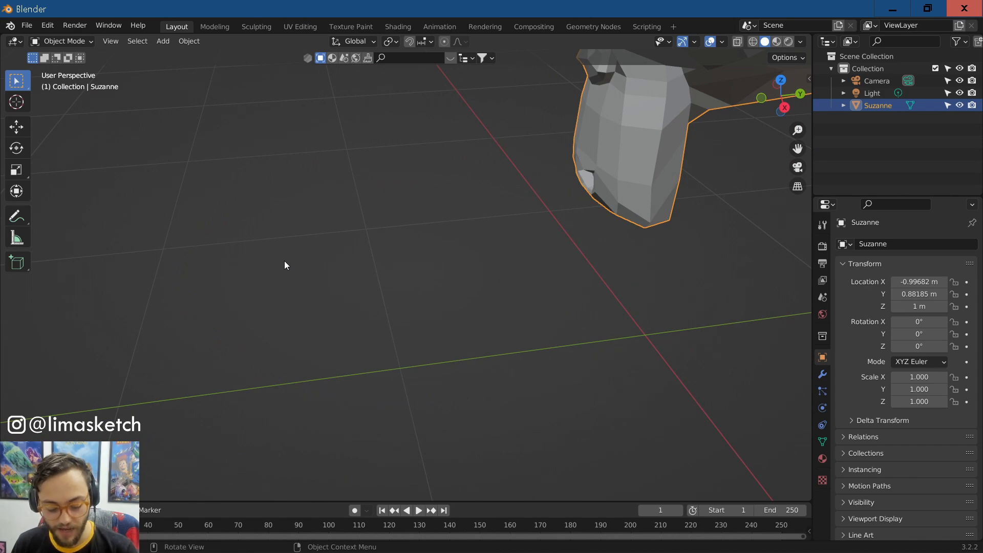
# Step: Frame the view on the selected monkey head, and vary the viewing distance around it
pyautogui.press('KP_Decimal')
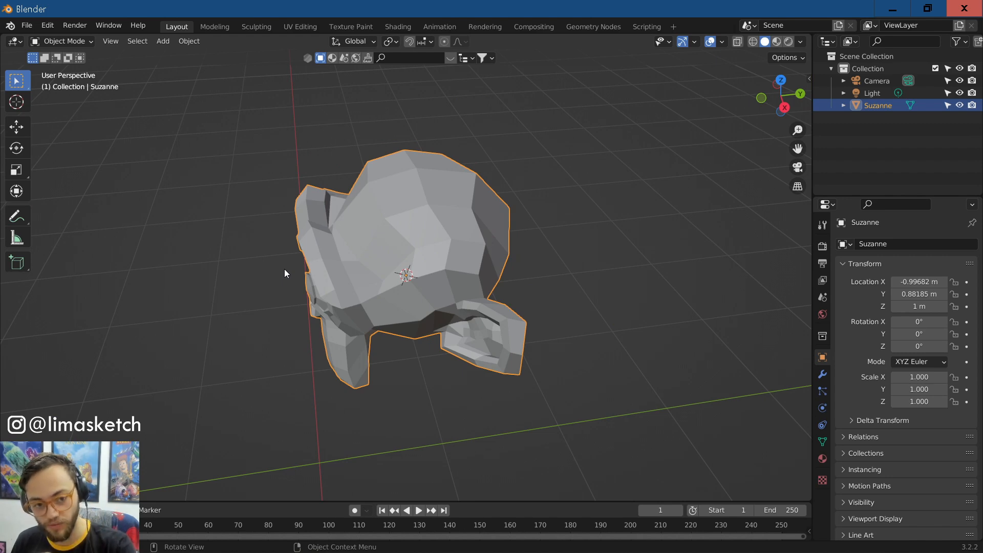
pyautogui.scroll(-5, 322, 210)
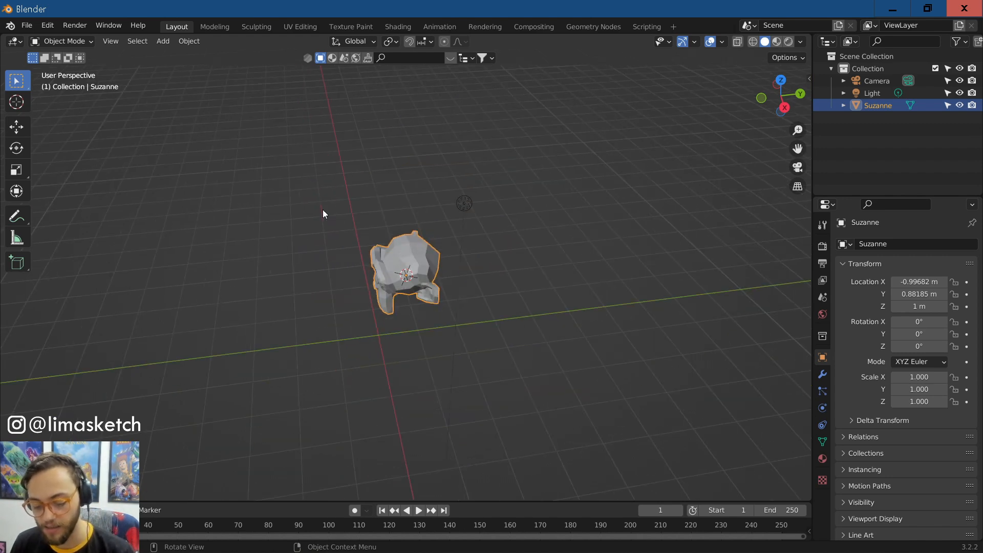
pyautogui.scroll(3, 410, 282)
# Step: Select the light and frame the view on it
pyautogui.click(543, 97)
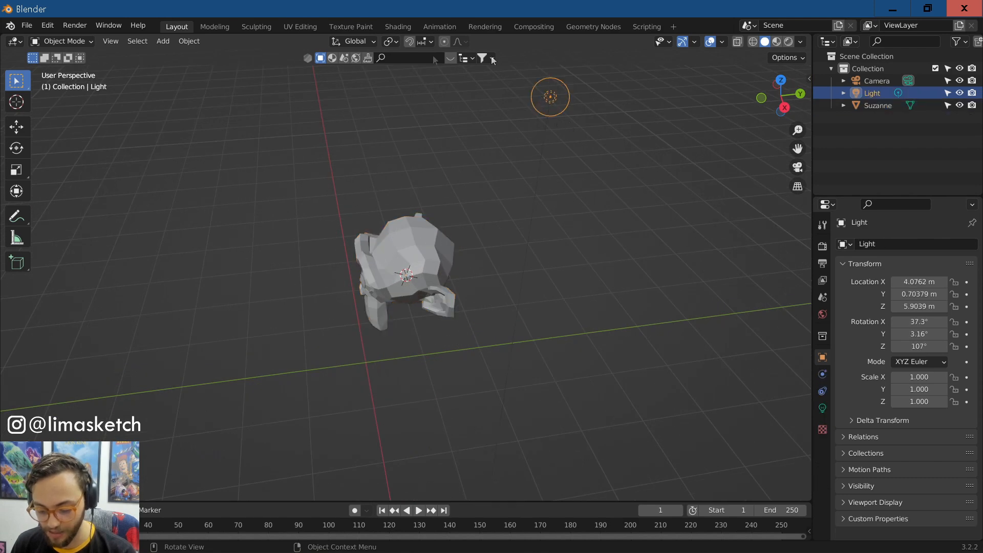
pyautogui.moveTo(449, 197); pyautogui.dragTo(423, 201, button='middle')
pyautogui.moveTo(520, 263); pyautogui.dragTo(575, 211, button='middle')
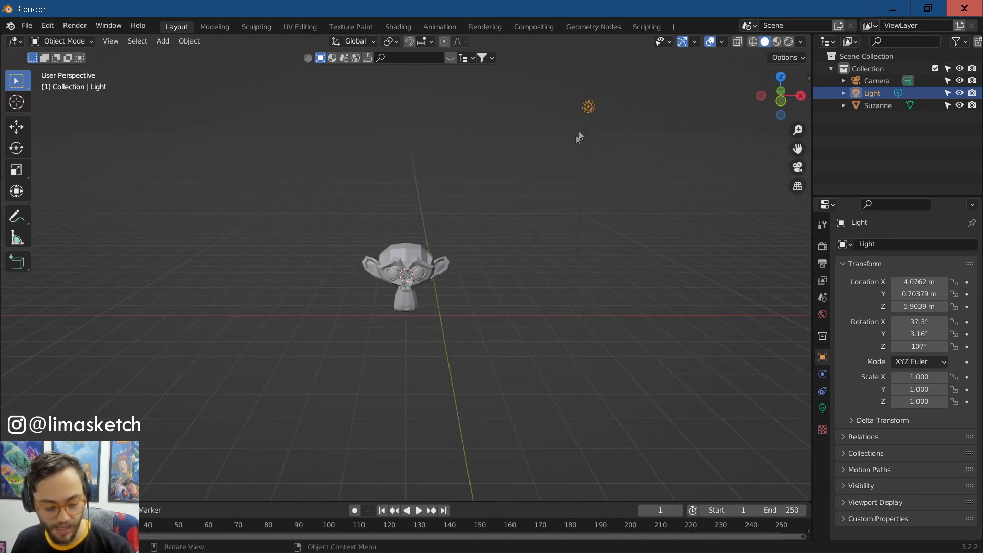
pyautogui.press('KP_Decimal')
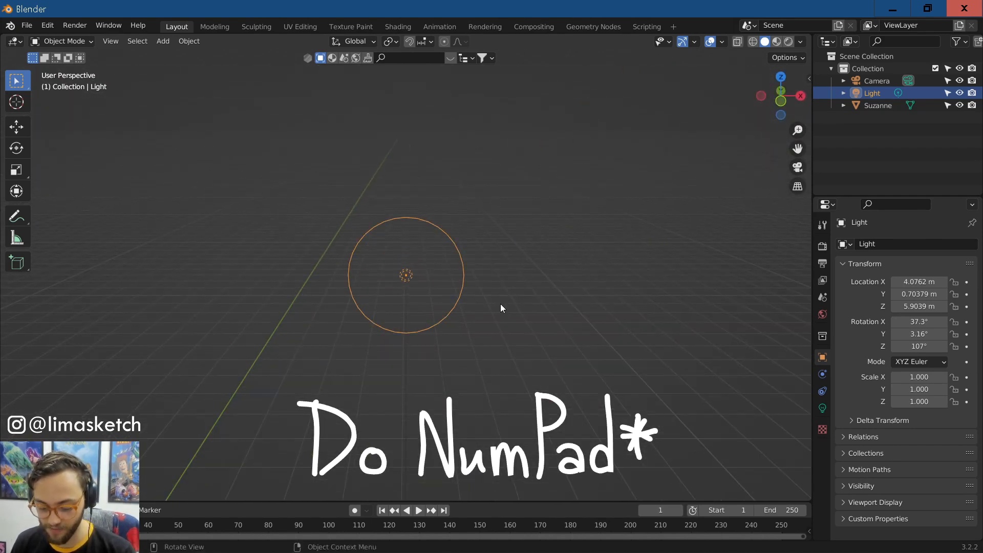
pyautogui.press('KP_Multiply')
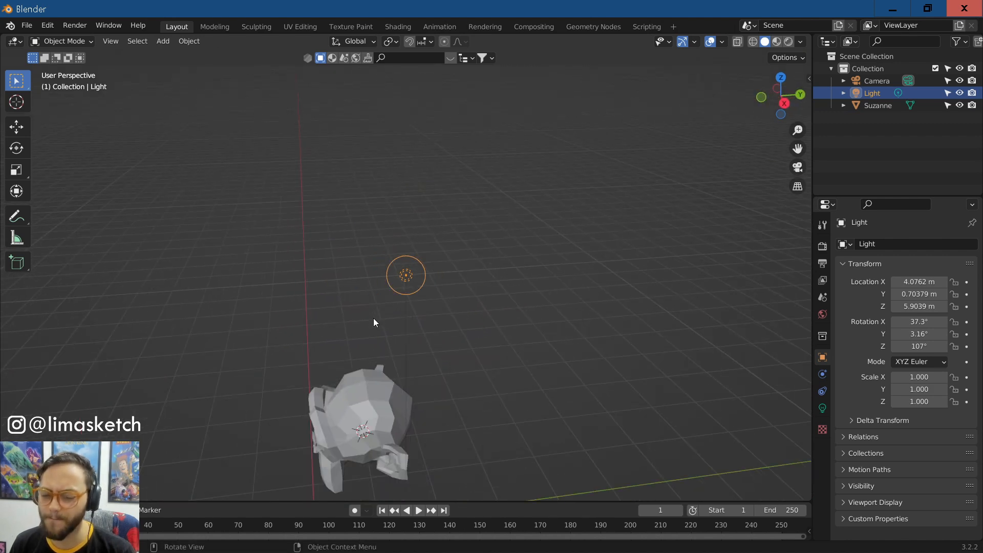
# Step: Reselect the monkey head, frame the view on it, and inspect it by zooming and orbiting around it
pyautogui.click(350, 414)
pyautogui.press('KP_Decimal')
pyautogui.scroll(4, 370, 323)
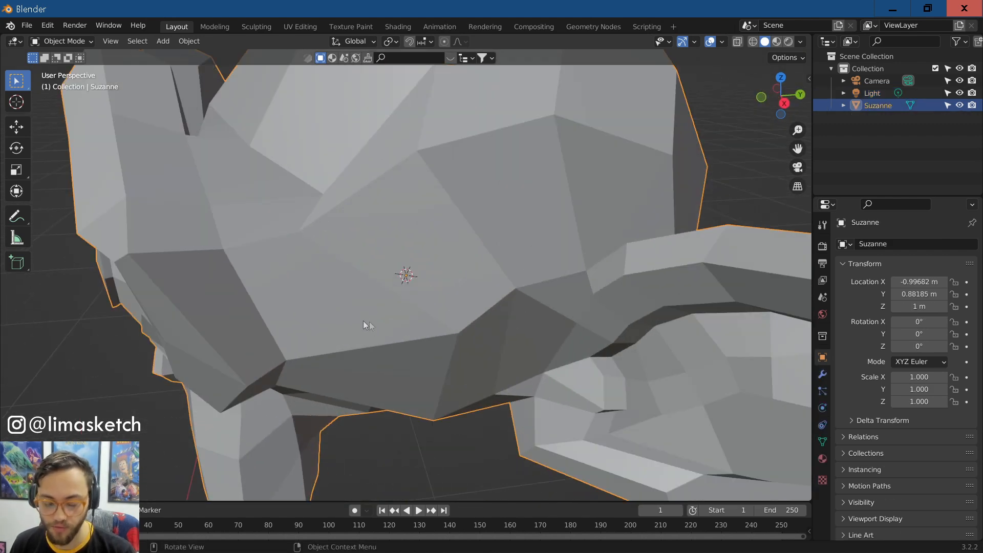
pyautogui.scroll(-4, 370, 321)
pyautogui.scroll(-4, 390, 339)
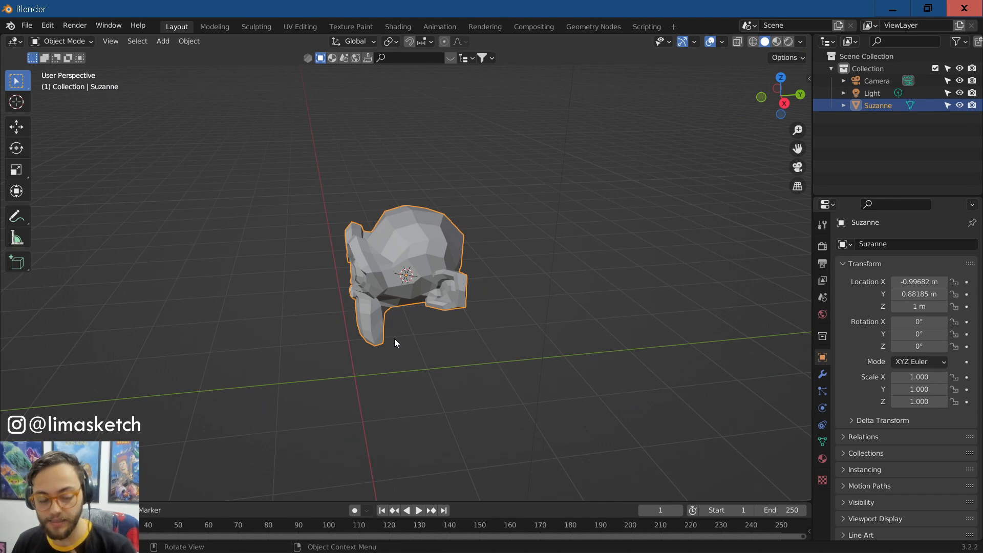
pyautogui.moveTo(433, 336); pyautogui.dragTo(380, 365, button='middle')
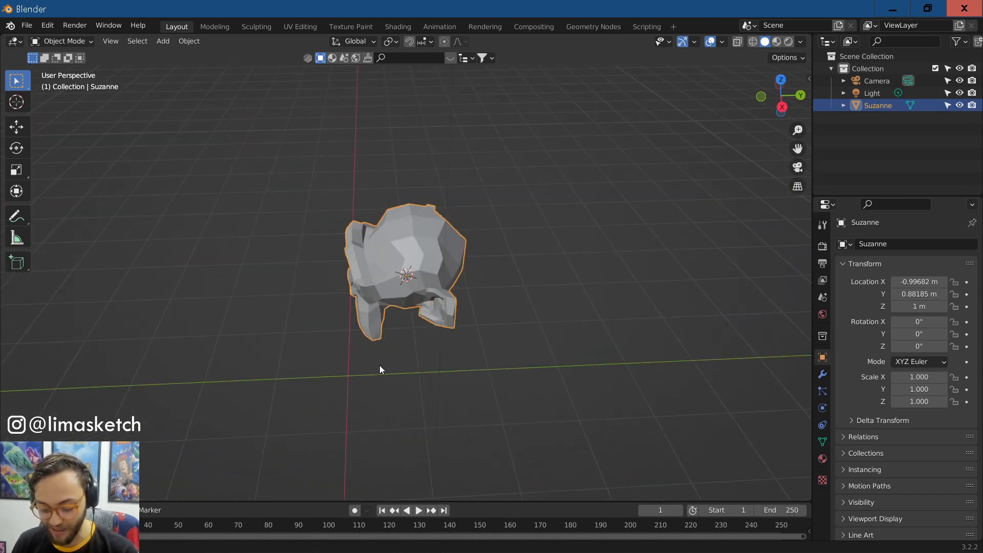
pyautogui.scroll(2, 379, 365)
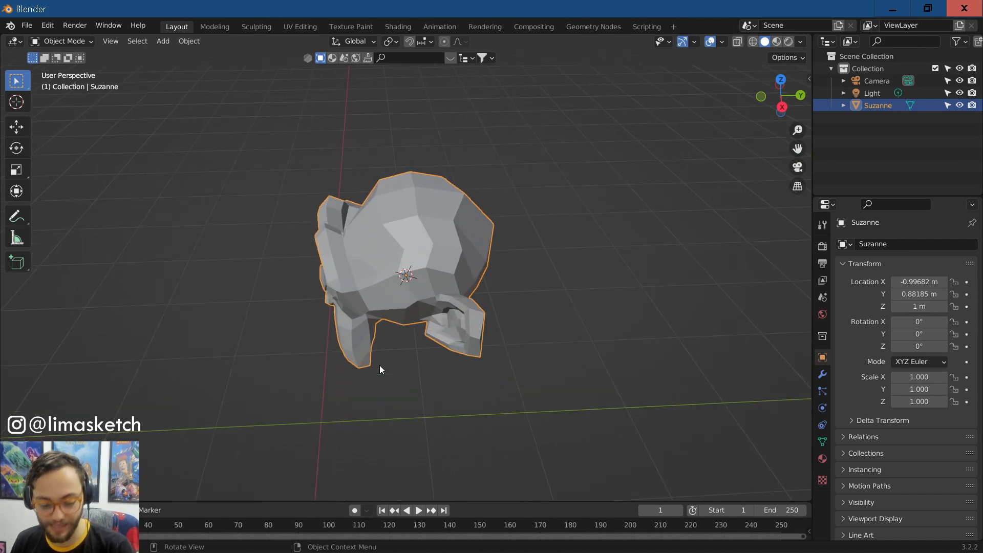
# Step: Activate the Cursor tool and place the 3D cursor at various spots around and on the monkey head
pyautogui.click(22, 105)
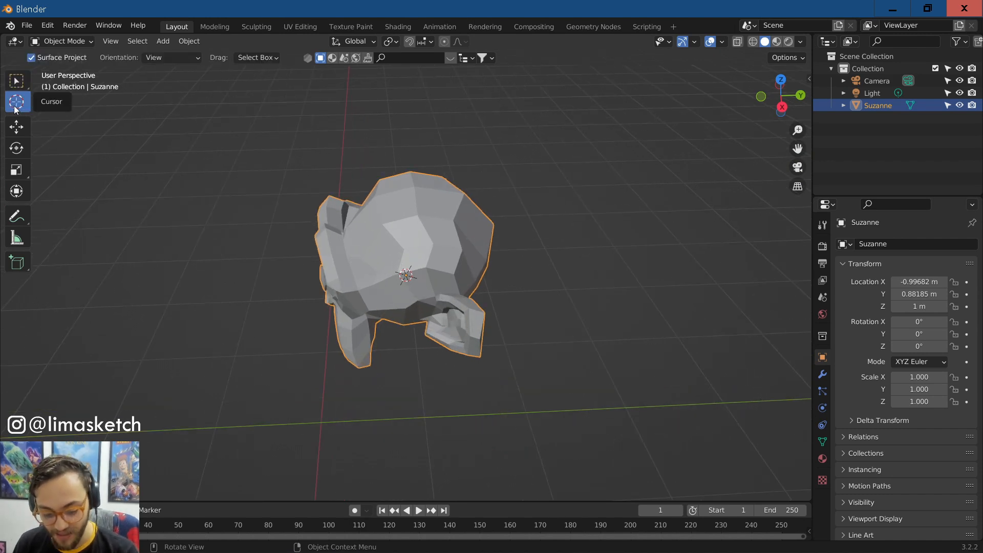
pyautogui.click(266, 389)
pyautogui.click(390, 423)
pyautogui.click(210, 197)
pyautogui.click(592, 131)
pyautogui.click(580, 350)
pyautogui.click(172, 445)
pyautogui.click(214, 178)
pyautogui.click(228, 323)
pyautogui.click(342, 235)
pyautogui.click(175, 328)
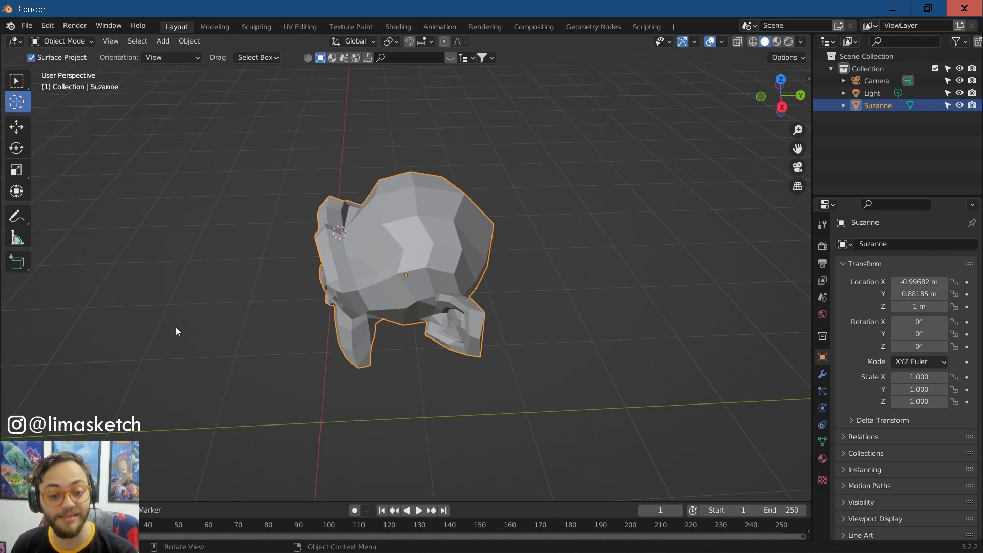
pyautogui.click(124, 403)
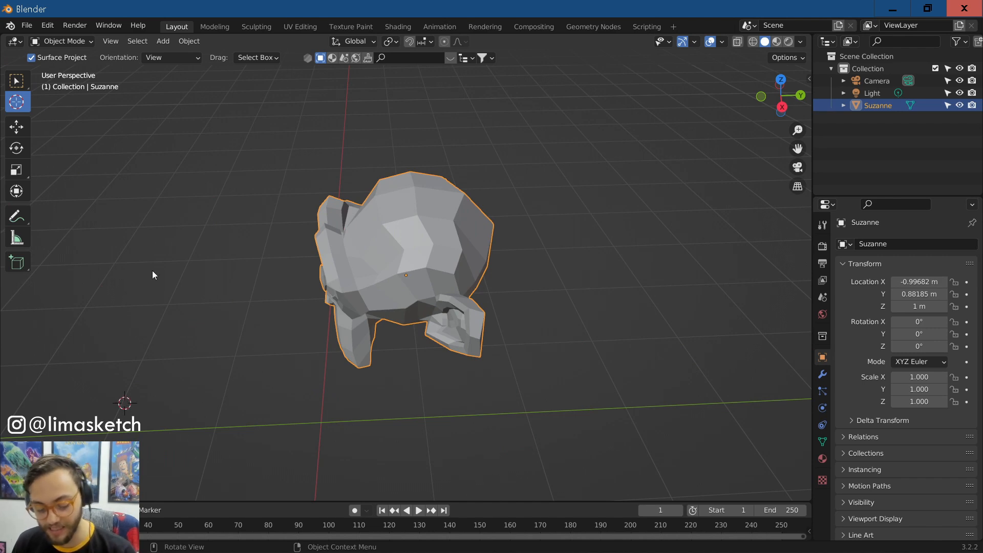
# Step: Reposition the 3D cursor several times from other viewing angles, ending in empty space near the monkey's face
pyautogui.moveTo(152, 272); pyautogui.dragTo(230, 367, button='middle')
pyautogui.click(230, 368)
pyautogui.click(208, 408)
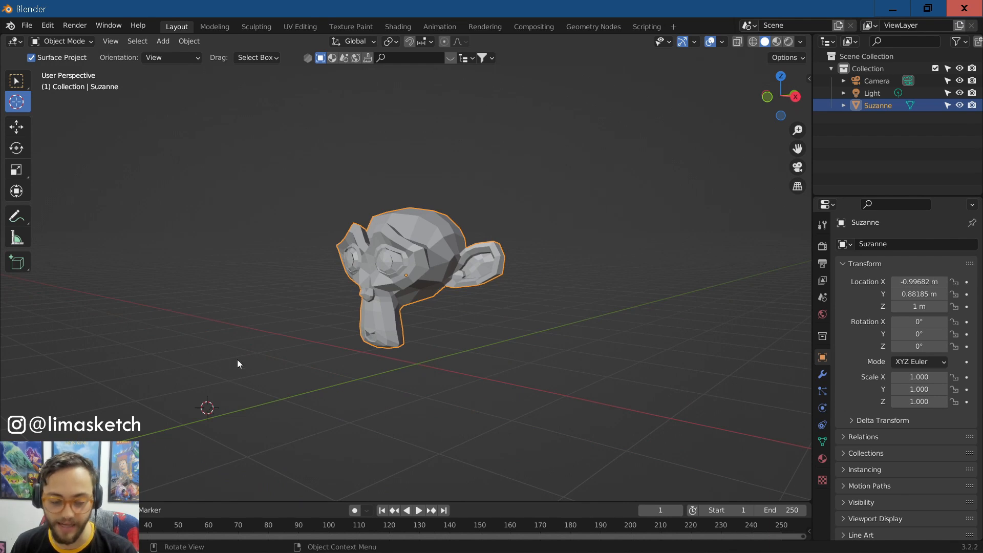
pyautogui.moveTo(300, 438); pyautogui.dragTo(254, 431, button='middle')
pyautogui.click(263, 412)
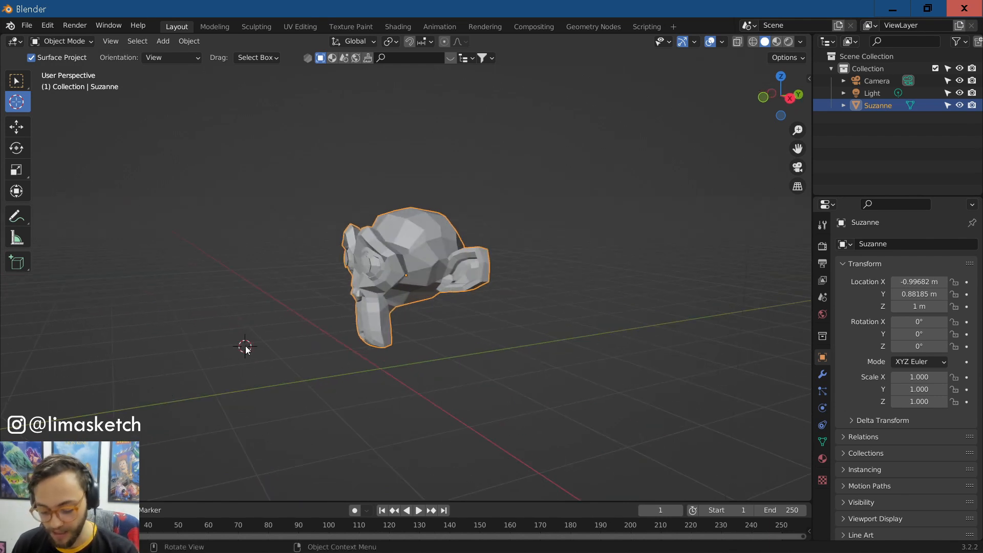
pyautogui.click(241, 271)
pyautogui.click(128, 357)
pyautogui.click(301, 355)
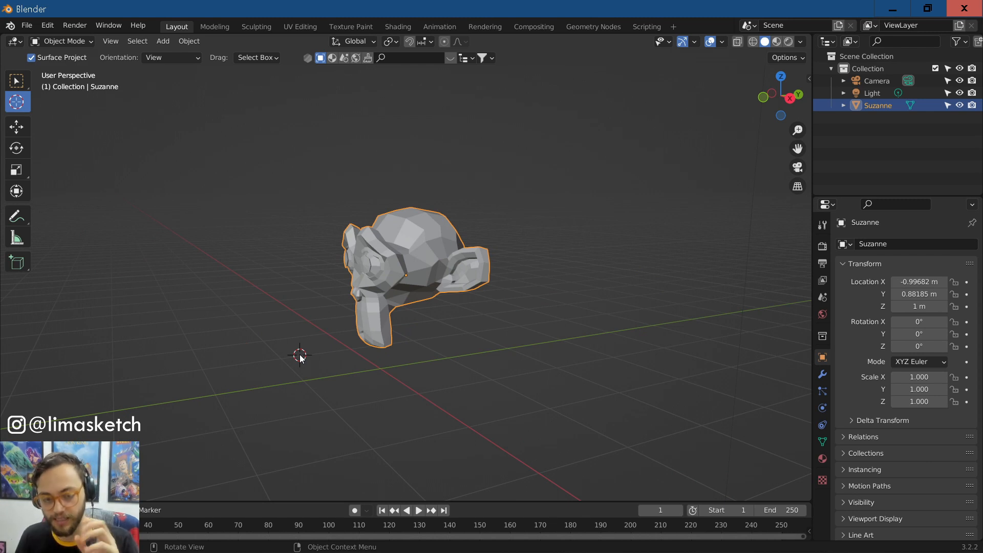
pyautogui.click(245, 321)
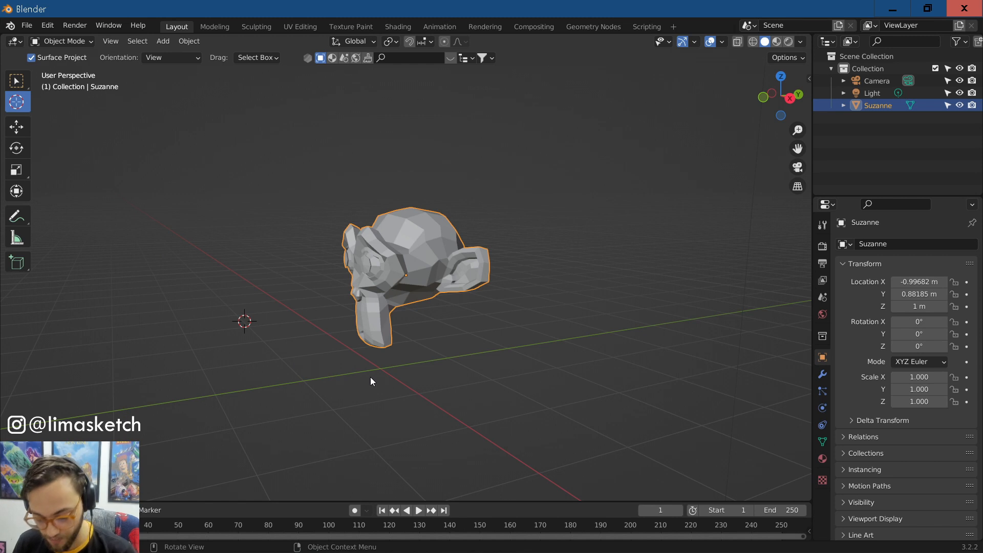
pyautogui.moveTo(380, 371); pyautogui.dragTo(281, 376, button='middle')
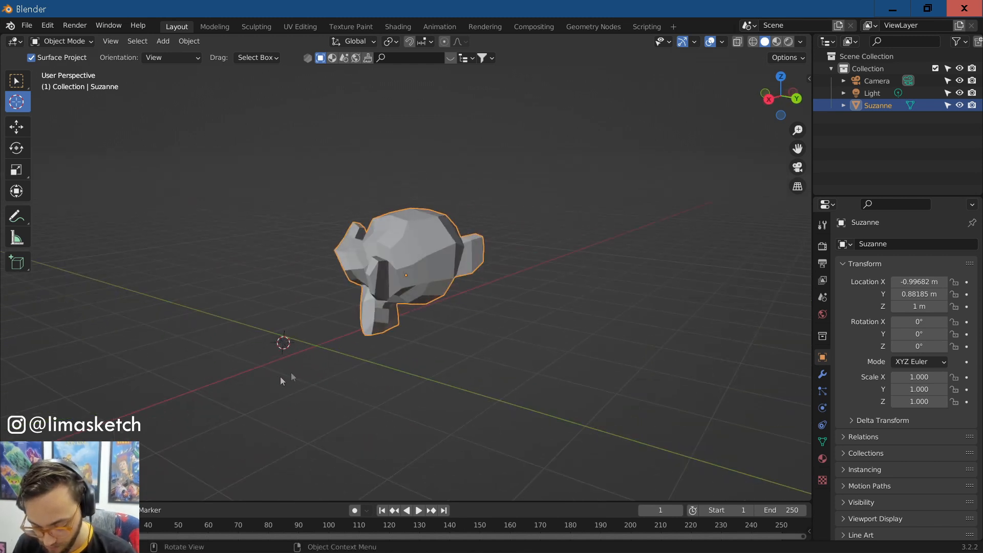
pyautogui.moveTo(315, 346); pyautogui.dragTo(271, 228, button='middle')
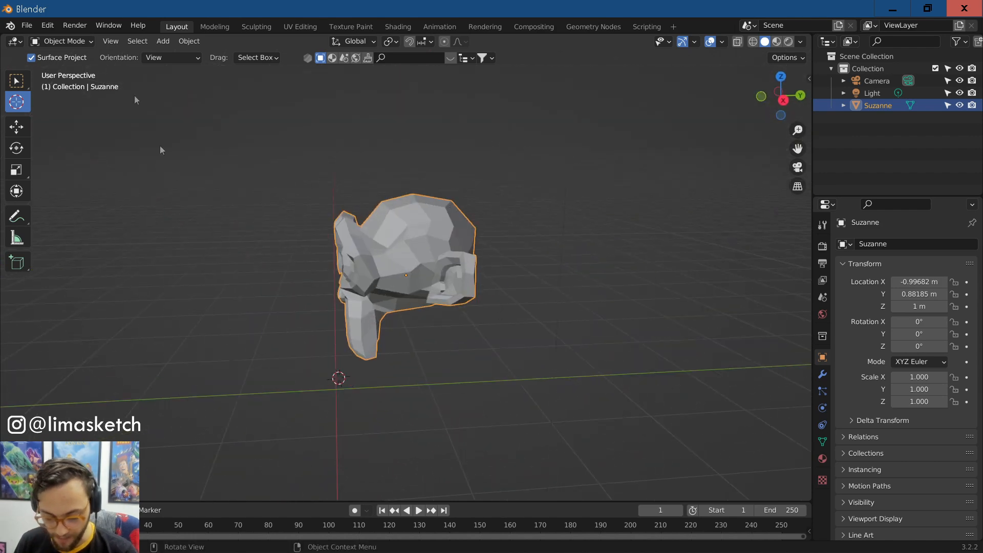
# Step: Switch back to the Select Box tool and reselect the monkey head, viewing its face more closely
pyautogui.click(18, 73)
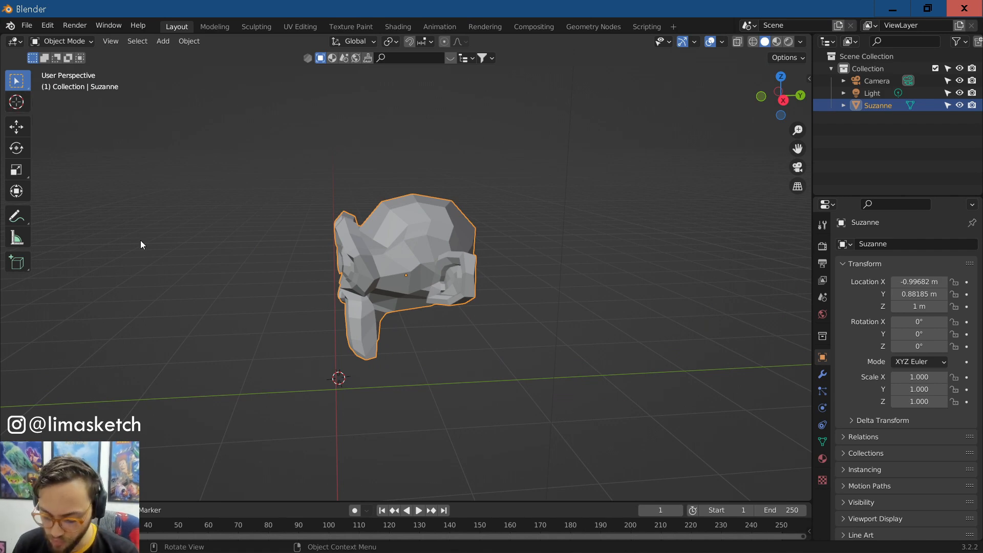
pyautogui.click(147, 251)
pyautogui.click(432, 287)
pyautogui.moveTo(383, 328); pyautogui.dragTo(348, 352, button='middle')
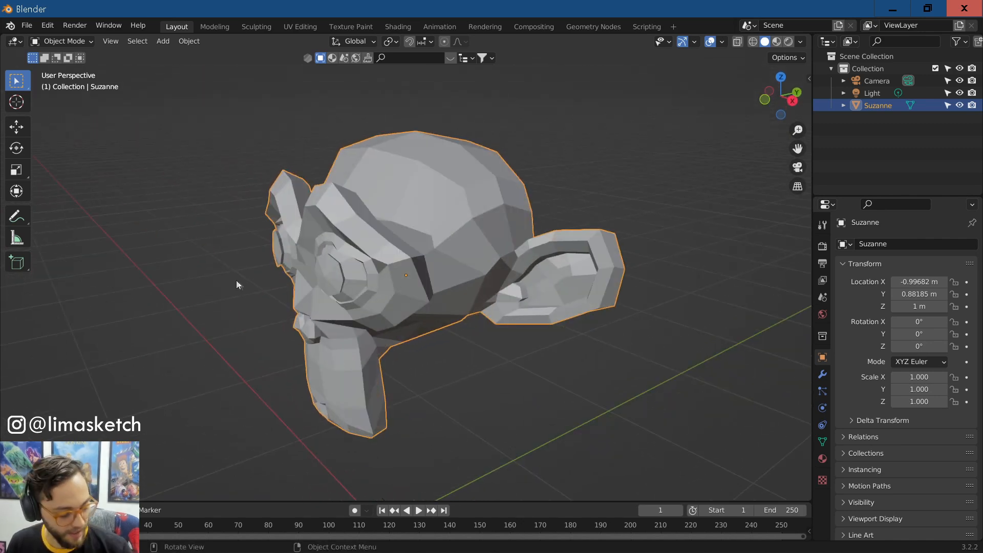
# Step: Try a free trackball rotation and then a uniform scaling on the monkey head, cancelling both
pyautogui.press('r')
pyautogui.press('r')
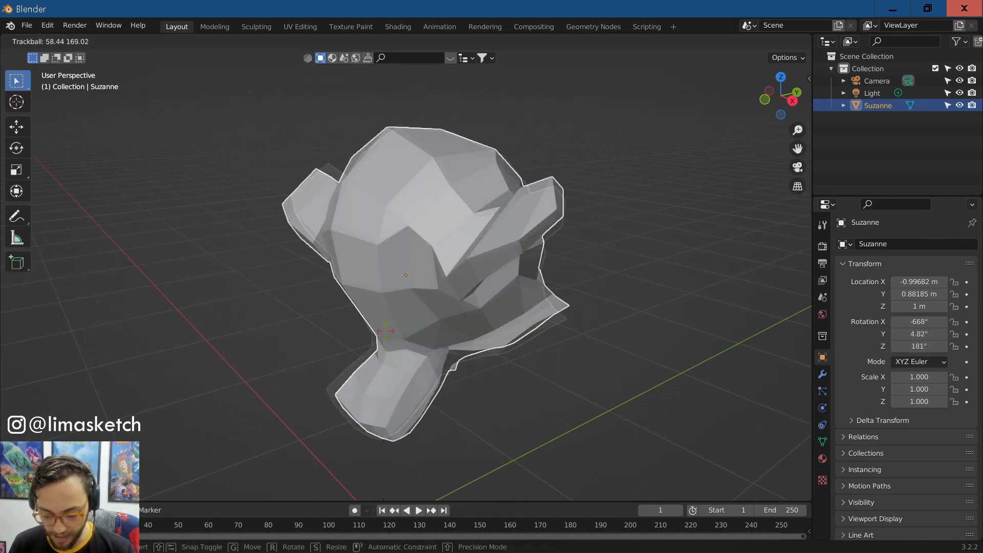
pyautogui.press('Escape')
pyautogui.press('s')
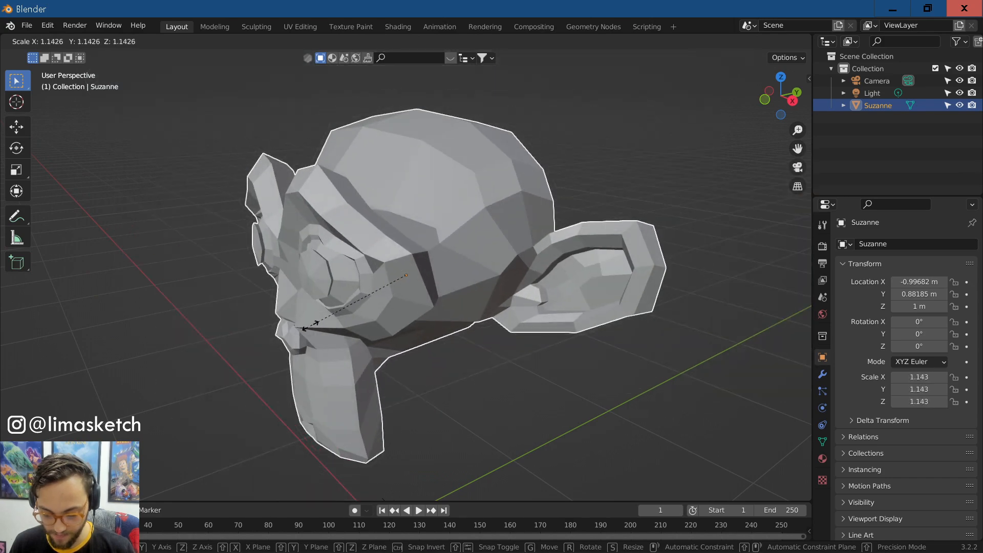
pyautogui.press('Escape')
# Step: Render the scene from the camera and close the render result window
pyautogui.press('F12')
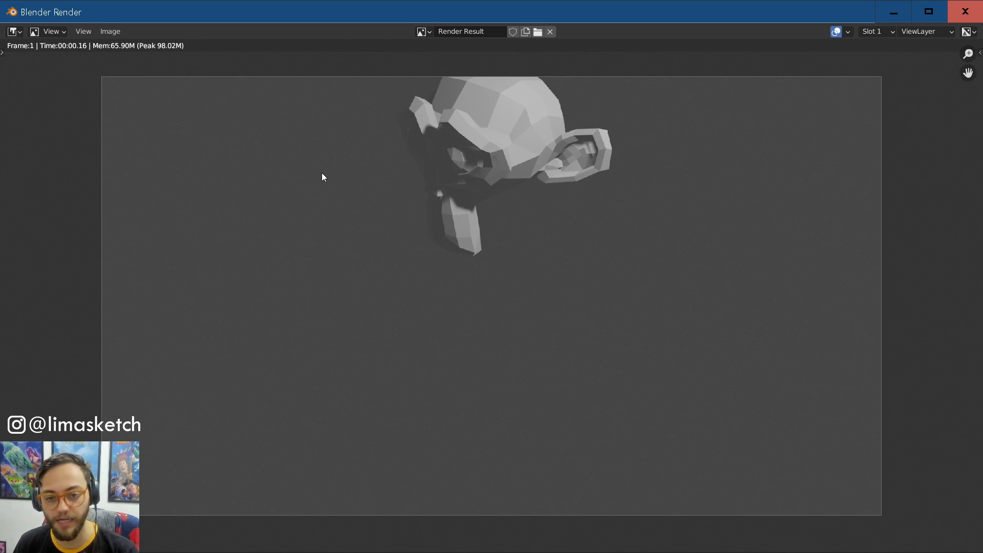
pyautogui.click(966, 11)
pyautogui.scroll(-2, 289, 291)
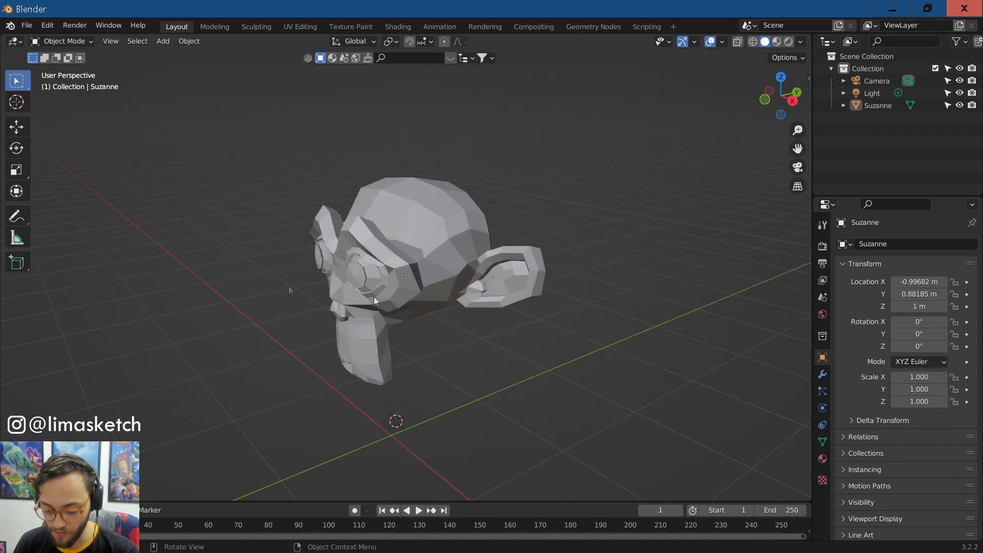
# Step: Select the monkey head and switch it from Object Mode to Edit Mode
pyautogui.moveTo(358, 297); pyautogui.dragTo(143, 165, button='middle')
pyautogui.click(398, 278)
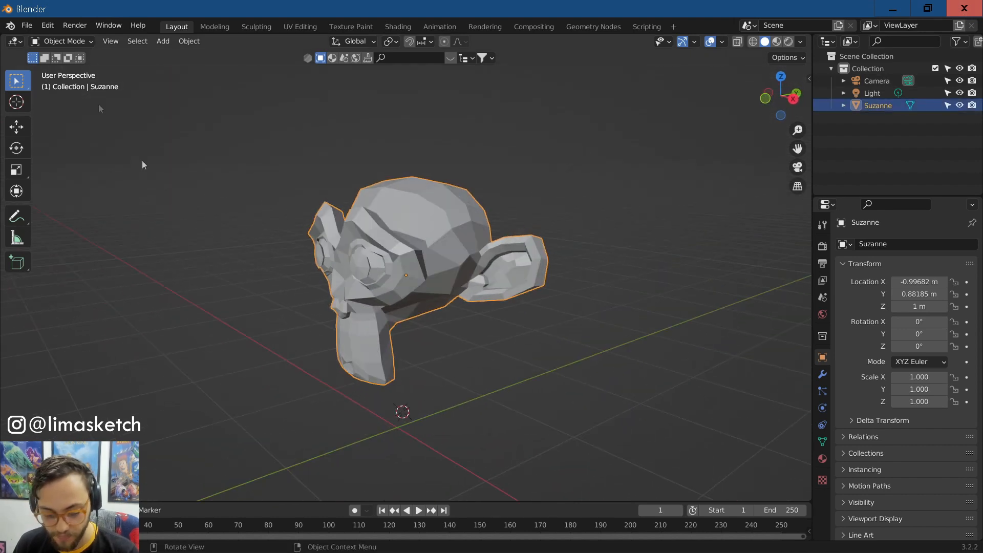
pyautogui.click(63, 41)
pyautogui.click(55, 65)
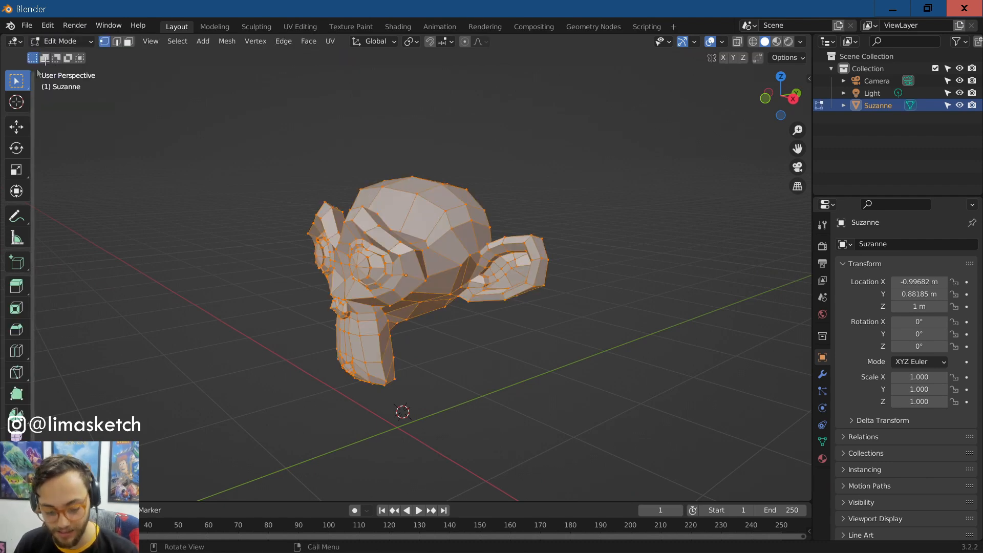
pyautogui.click(56, 42)
pyautogui.click(57, 43)
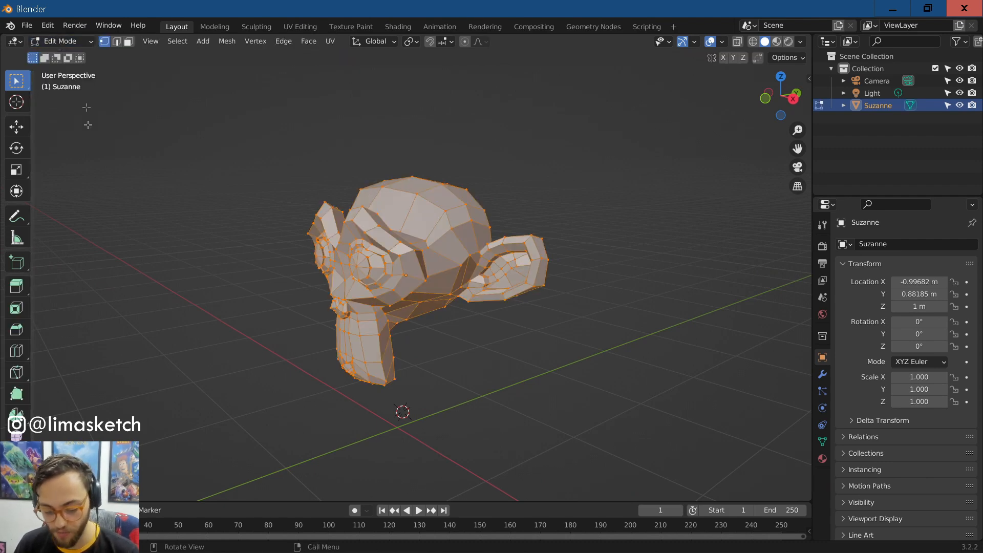
# Step: Toggle the monkey head repeatedly between Edit Mode and Object Mode, ending in Object Mode
pyautogui.scroll(3, 372, 236)
pyautogui.hotkey('alt', 'z')
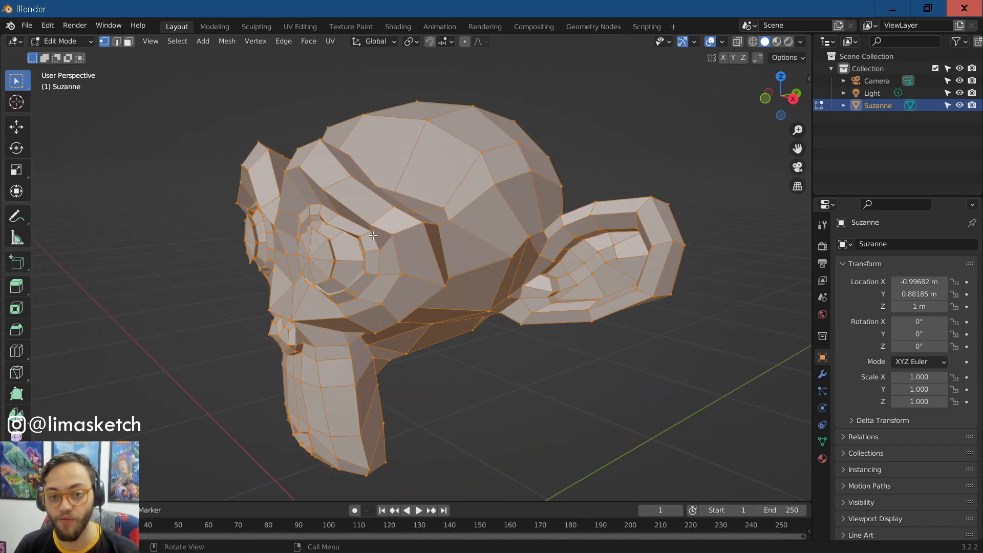
pyautogui.press('Tab')
pyautogui.press('Tab')
pyautogui.press('Tab')
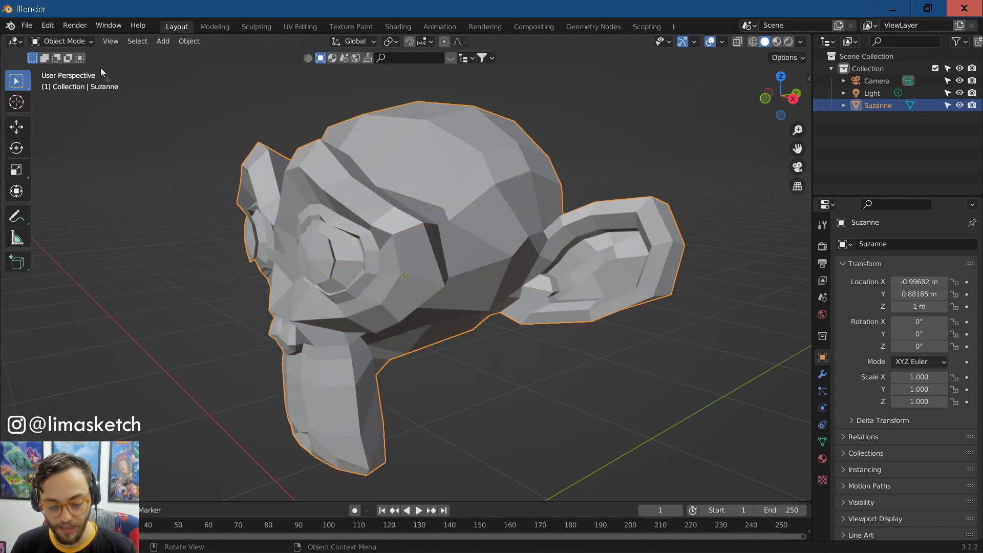
pyautogui.press('Tab')
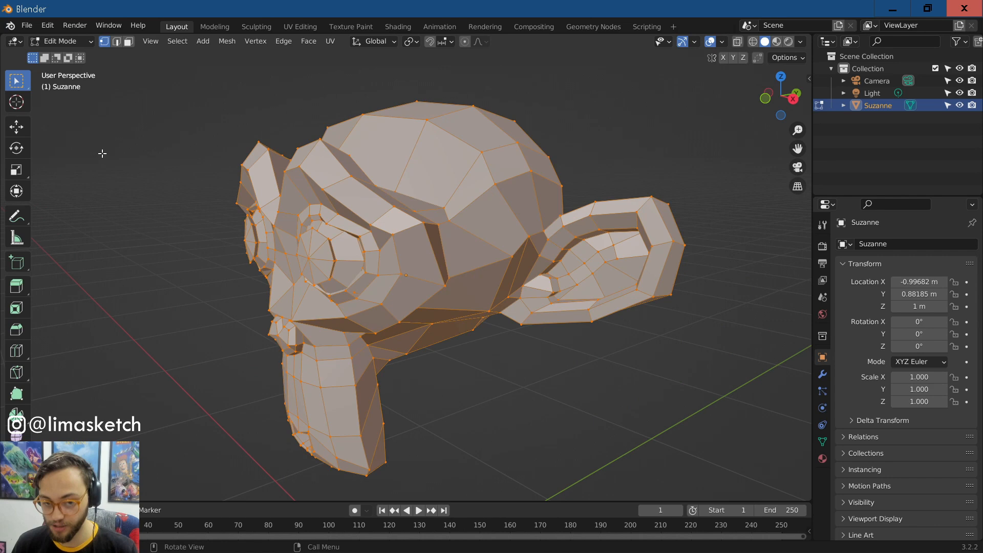
pyautogui.press('Tab')
pyautogui.press('Tab')
pyautogui.press('Tab')
# Step: Reselect the monkey head in Object Mode and tilt it freely with a trackball rotation
pyautogui.click(180, 274)
pyautogui.moveTo(180, 274); pyautogui.dragTo(392, 229, button='middle')
pyautogui.press('Tab')
pyautogui.press('Tab')
pyautogui.click(357, 285)
pyautogui.scroll(-3, 362, 307)
pyautogui.press('r')
pyautogui.press('r')
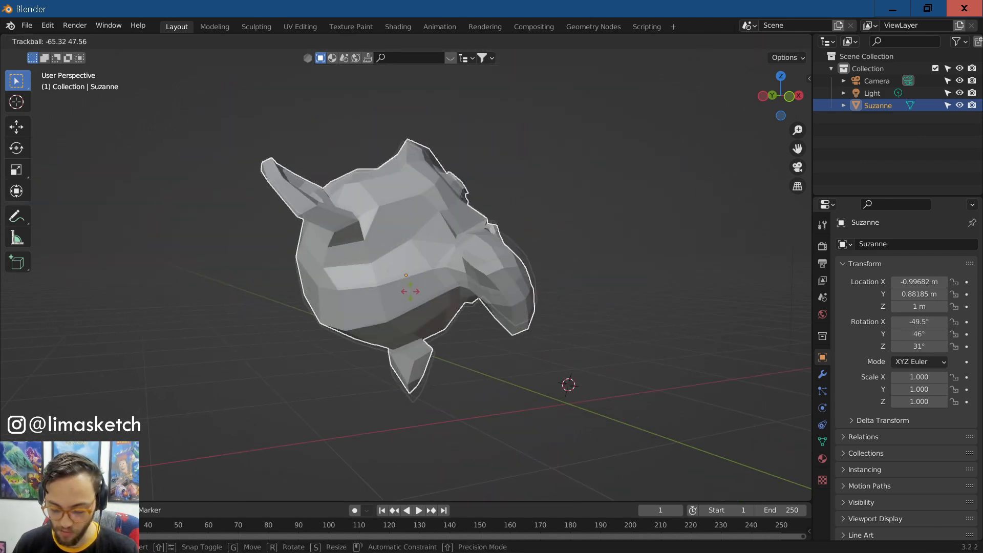
pyautogui.click(386, 267)
# Step: Inspect the tilted monkey head in Edit Mode, return to Object Mode, and clear its rotation
pyautogui.press('Tab')
pyautogui.moveTo(386, 267); pyautogui.dragTo(310, 327, button='middle')
pyautogui.scroll(4, 311, 326)
pyautogui.scroll(-7, 310, 325)
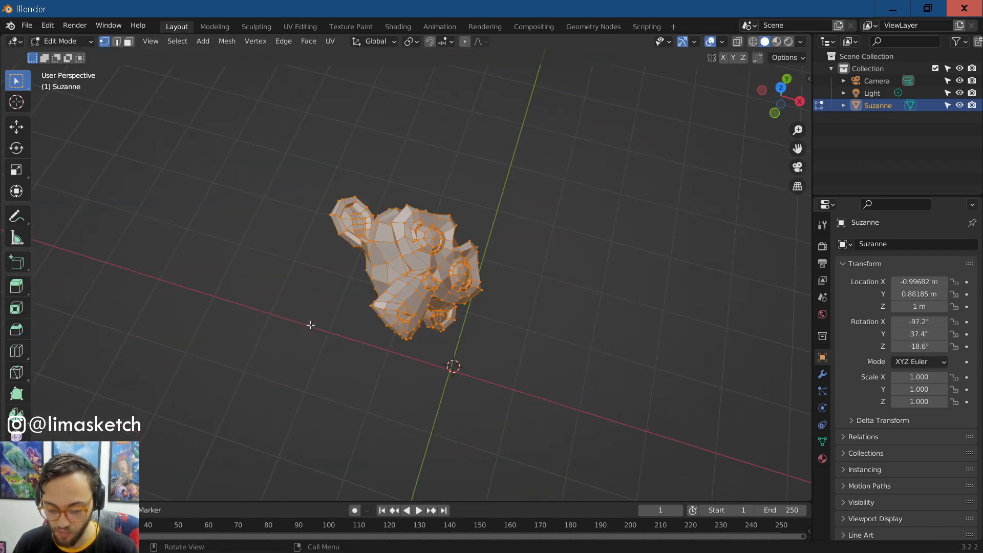
pyautogui.press('Tab')
pyautogui.press('Tab')
pyautogui.press('Tab')
pyautogui.hotkey('alt', 'r')
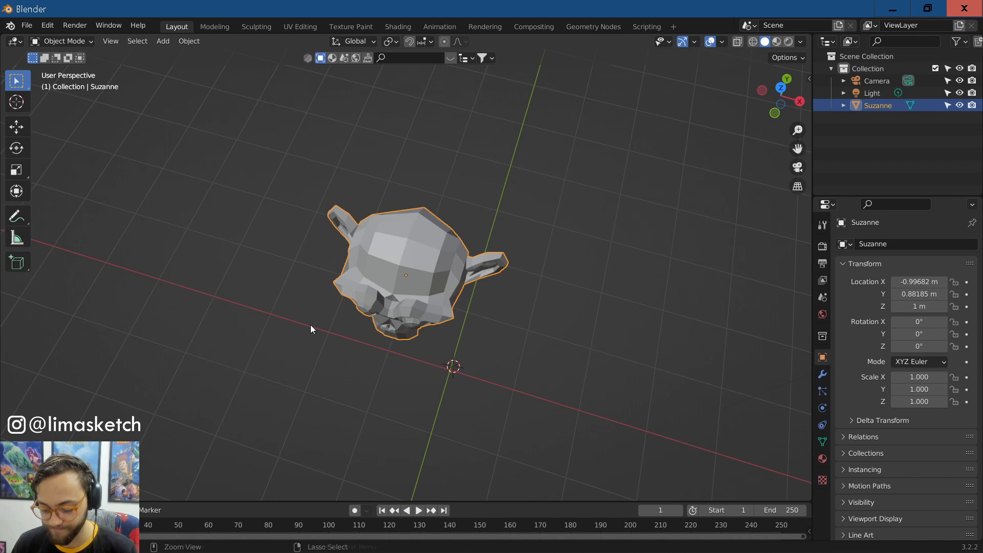
# Step: Enter Edit Mode on the monkey head with its face in close view
pyautogui.moveTo(310, 328); pyautogui.dragTo(283, 297, button='middle')
pyautogui.scroll(4, 282, 294)
pyautogui.press('Tab')
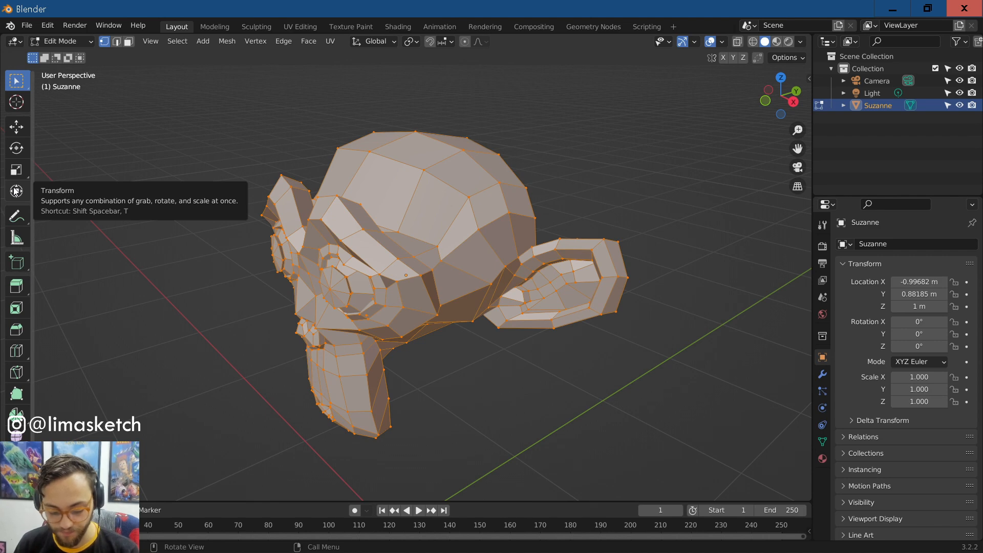
pyautogui.scroll(1, 229, 125)
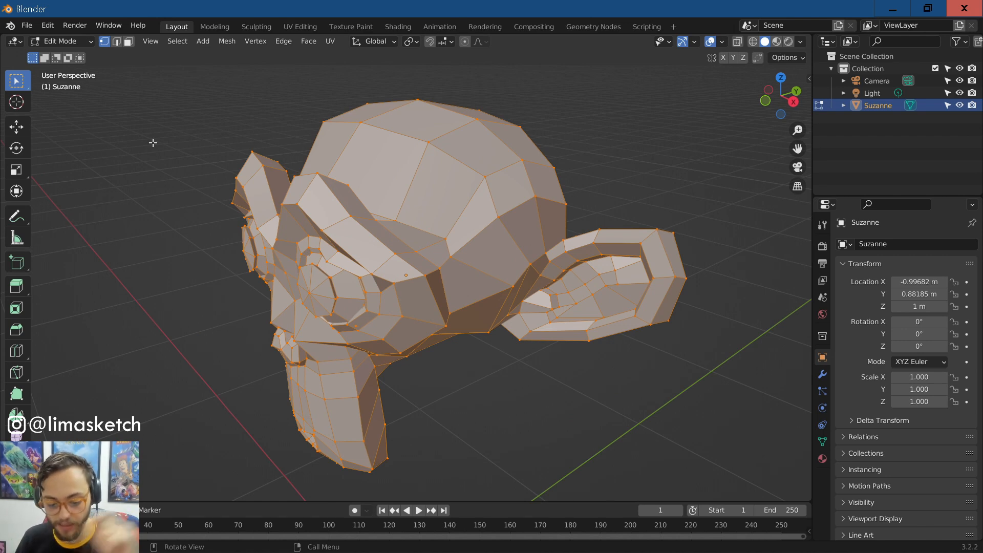
# Step: Try the edge and face select modes on the mesh and return to vertex select
pyautogui.press('2')
pyautogui.press('3')
pyautogui.press('1')
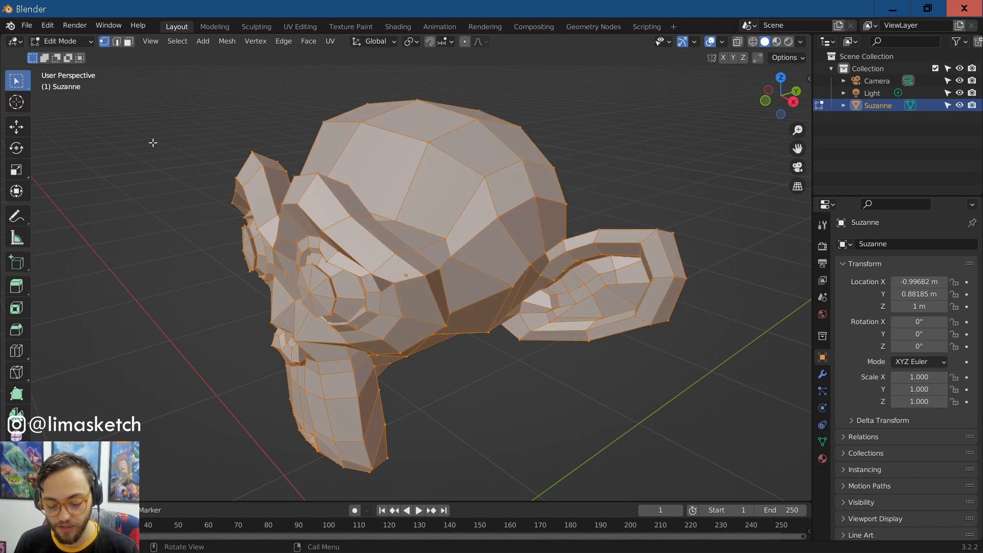
pyautogui.click(116, 42)
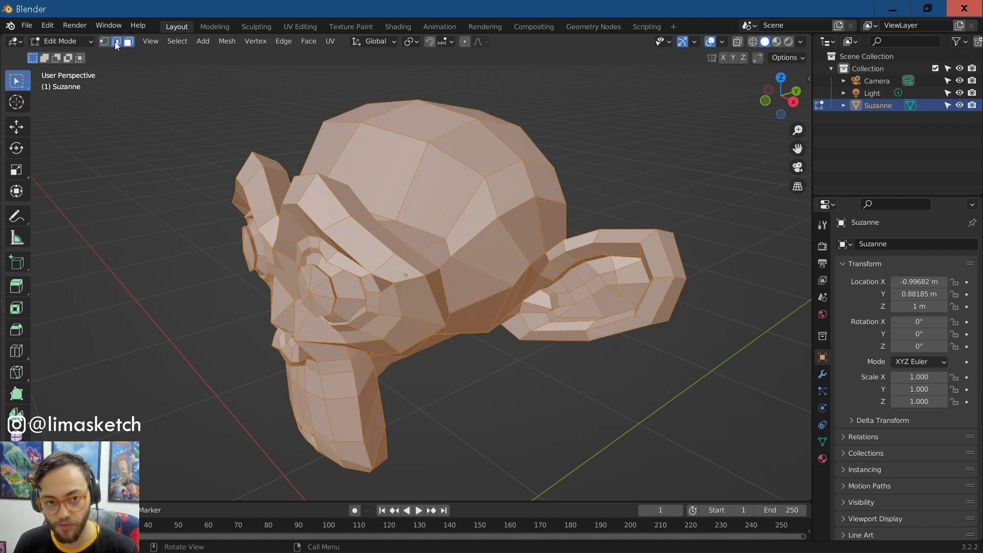
pyautogui.click(104, 42)
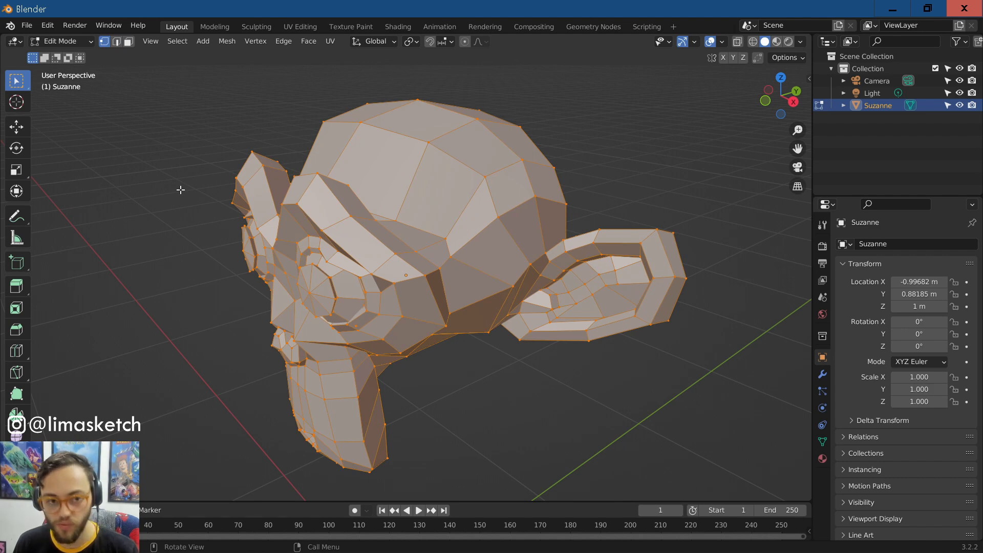
# Step: Cycle through the edge, face and vertex select modes several times, ending in face select
pyautogui.press('2')
pyautogui.press('3')
pyautogui.press('1')
pyautogui.press('2')
pyautogui.press('3')
pyautogui.press('1')
pyautogui.press('2')
pyautogui.press('3')
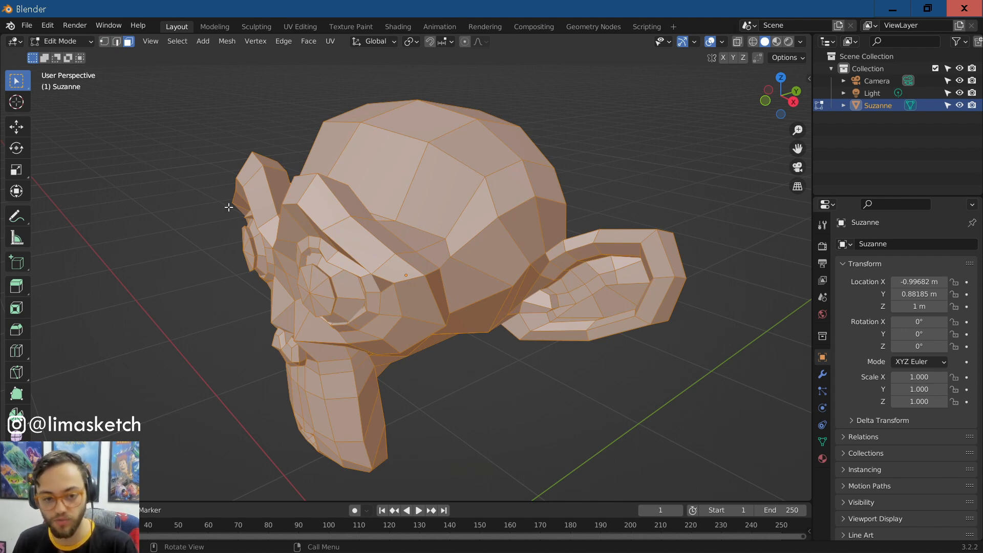
# Step: Deselect the whole mesh and select single faces on the top of the monkey's head
pyautogui.click(66, 198)
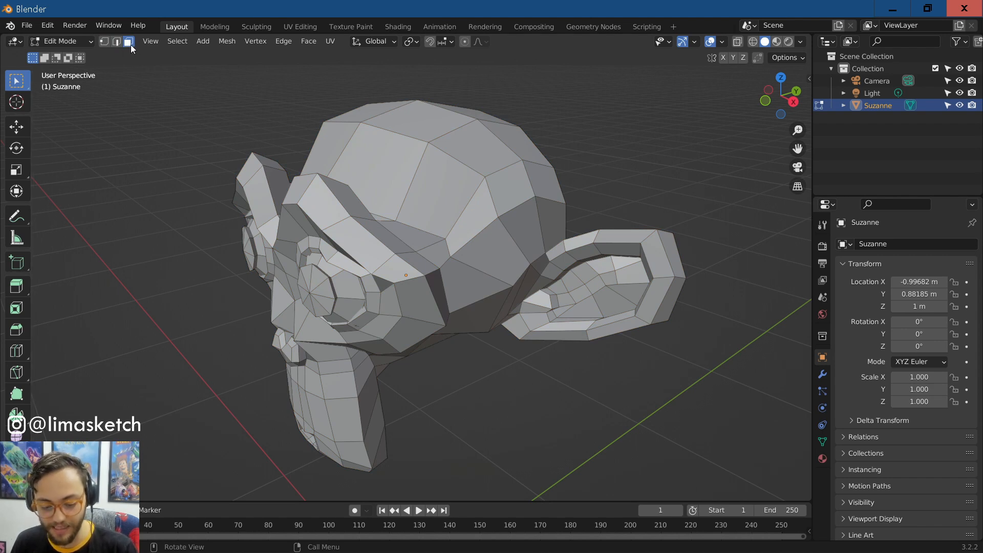
pyautogui.click(397, 150)
pyautogui.moveTo(448, 192); pyautogui.dragTo(435, 210, button='middle')
pyautogui.click(427, 176)
# Step: Switch to edge select and select one edge along the top of the monkey's head
pyautogui.press('2')
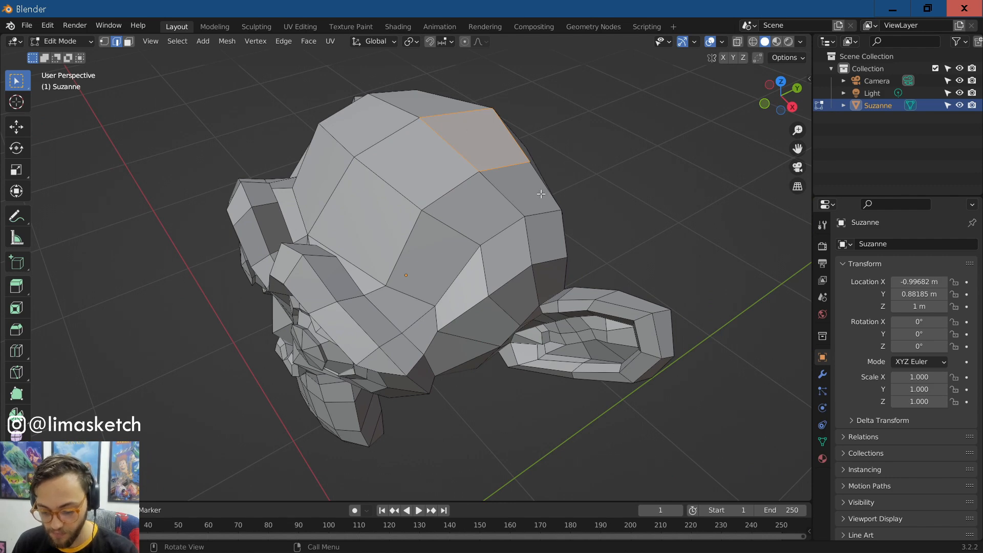
pyautogui.moveTo(540, 193); pyautogui.dragTo(354, 204, button='middle')
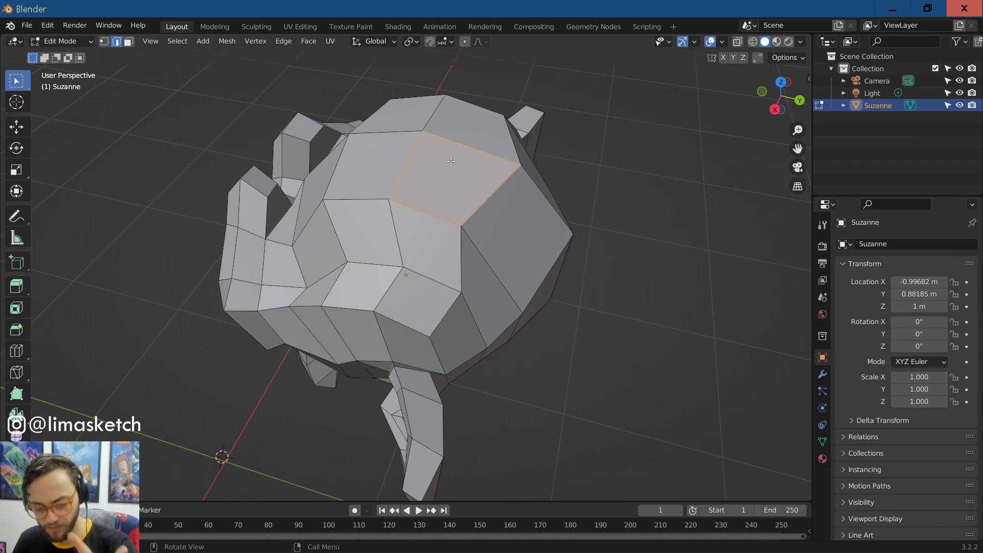
pyautogui.click(406, 174)
pyautogui.moveTo(431, 114); pyautogui.dragTo(476, 227, button='middle')
pyautogui.moveTo(465, 230); pyautogui.dragTo(396, 200, button='middle')
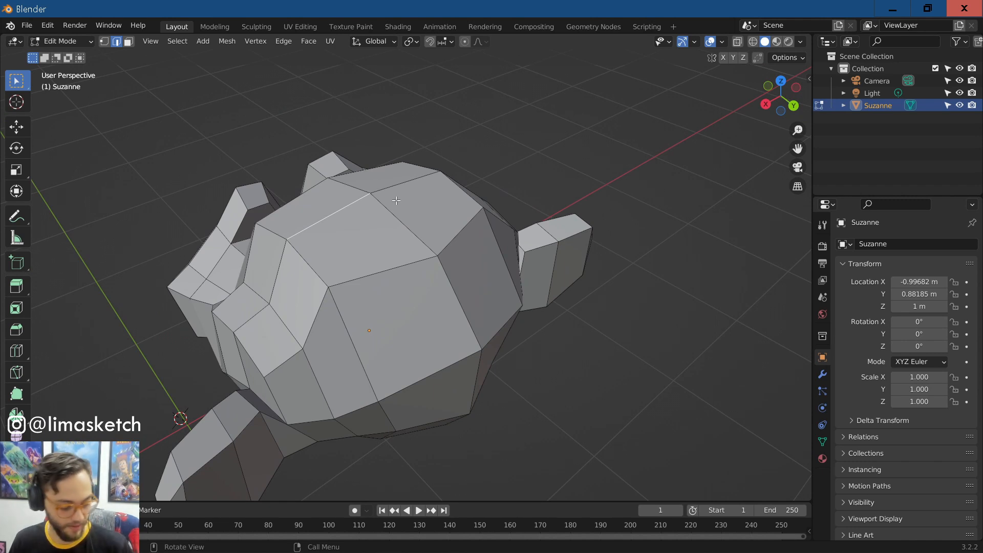
# Step: Try pulling the selected top edge of the head upward along the global Z axis
pyautogui.press('g')
pyautogui.press('z')
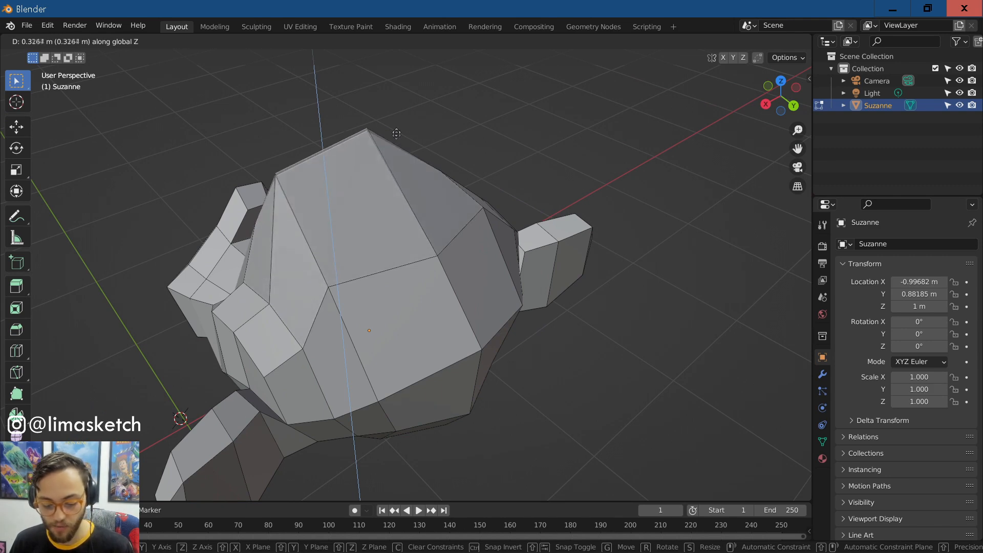
pyautogui.click(404, 113)
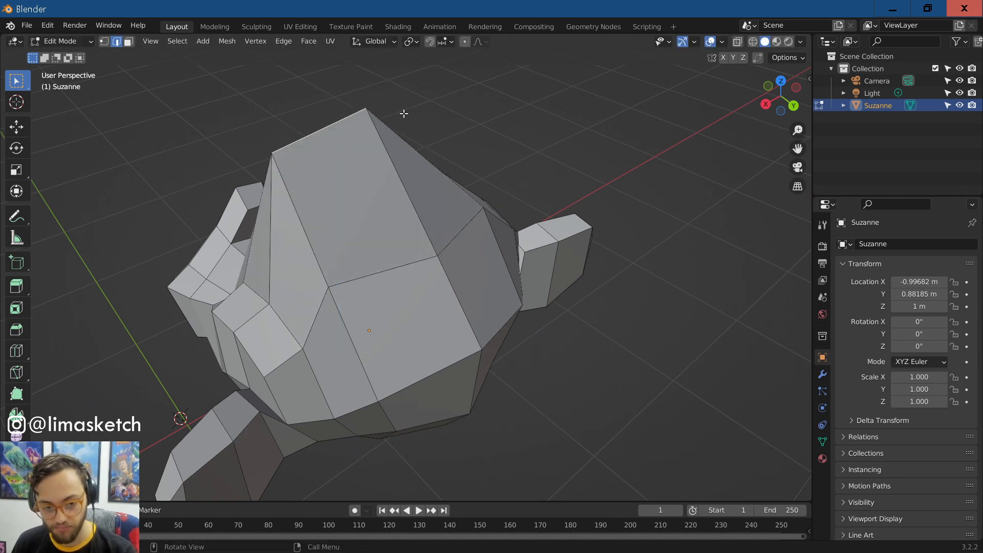
pyautogui.moveTo(461, 193); pyautogui.dragTo(461, 193, button='middle')
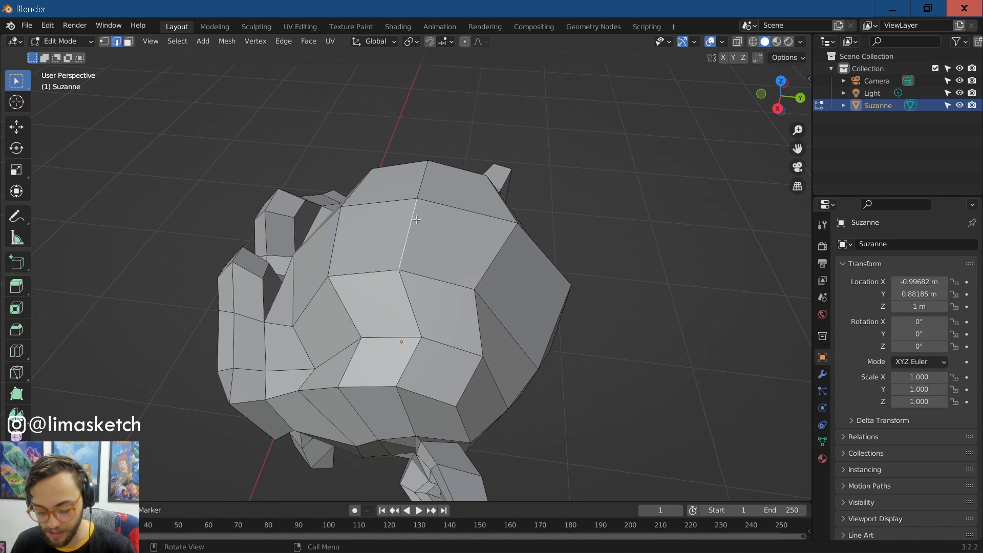
# Step: Switch to vertex select and select the vertex at the centre of the monkey's eye
pyautogui.press('1')
pyautogui.moveTo(410, 249)
pyautogui.mouseDown(button='middle')
pyautogui.moveTo(337, 260)
pyautogui.moveTo(404, 253)
pyautogui.mouseUp(button='middle')
pyautogui.scroll(5, 410, 253)
pyautogui.click(375, 248)
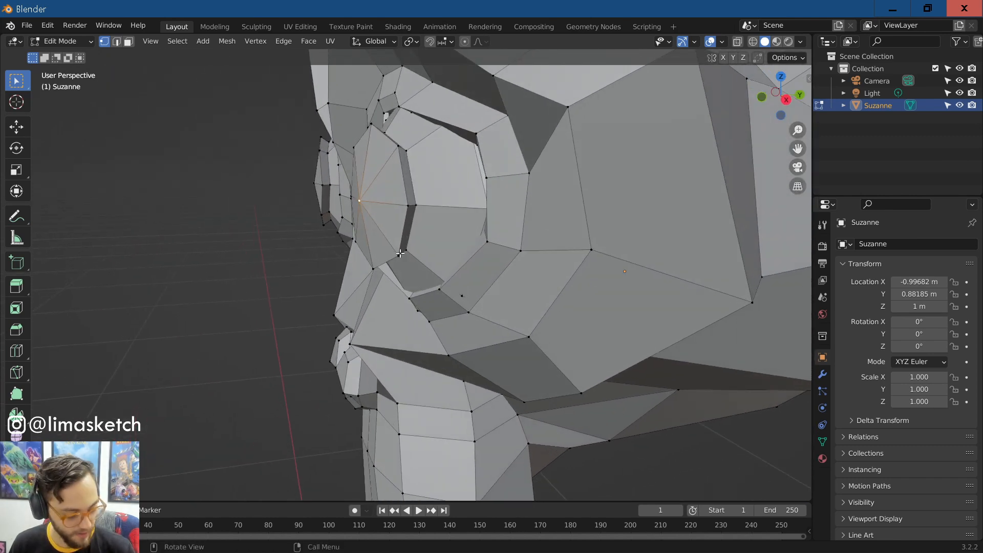
# Step: Try pulling the selected eye vertex out in front of the face along the global Y axis
pyautogui.press('g')
pyautogui.press('y')
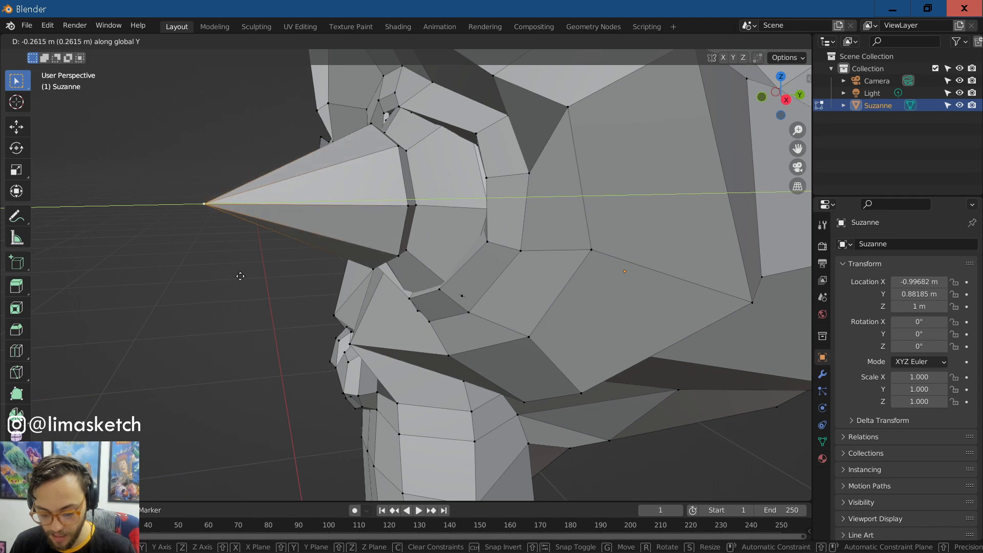
pyautogui.click(274, 297)
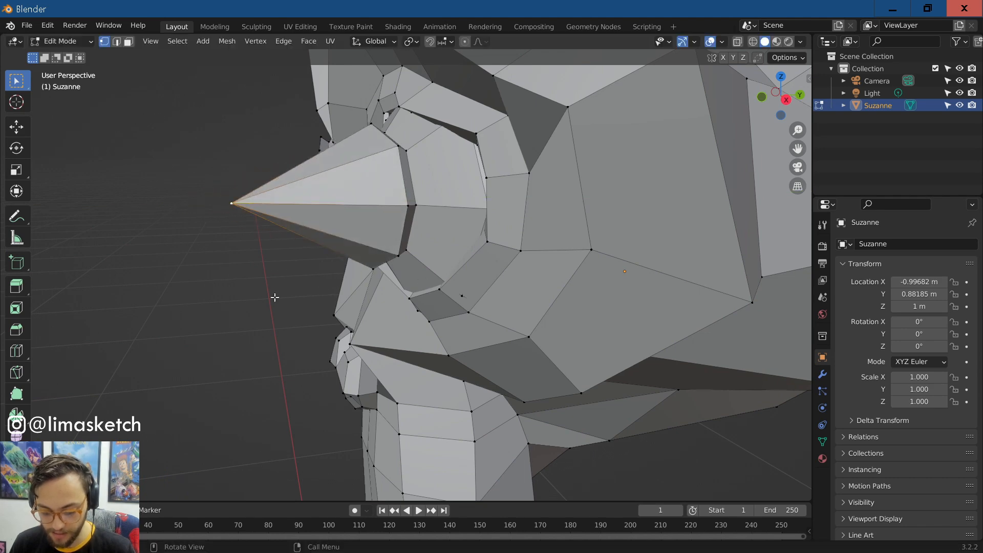
pyautogui.scroll(-8, 353, 302)
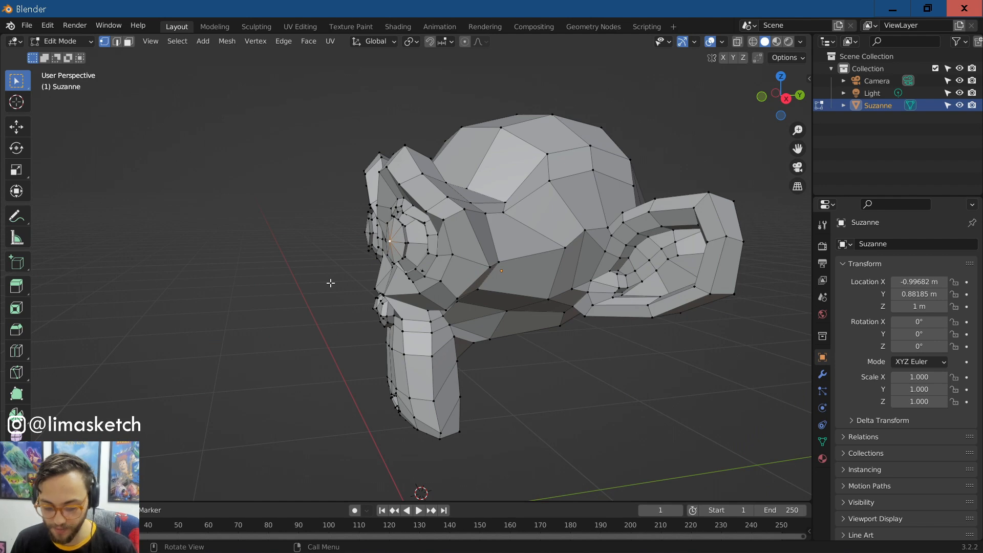
# Step: Select a single vertex on the upper side of the monkey's head
pyautogui.scroll(3, 185, 355)
pyautogui.moveTo(185, 356); pyautogui.dragTo(472, 106, button='middle')
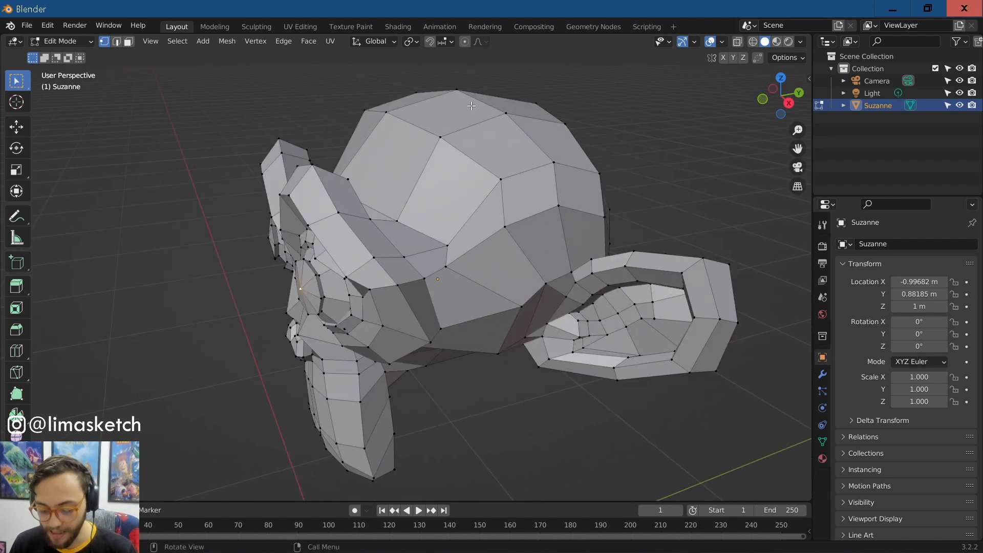
pyautogui.click(442, 135)
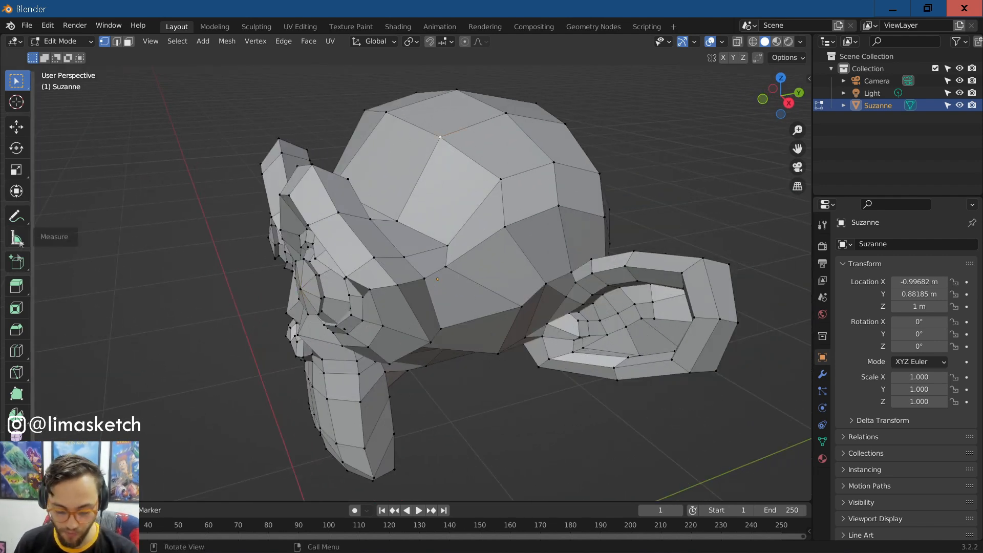
pyautogui.scroll(-1, 16, 246)
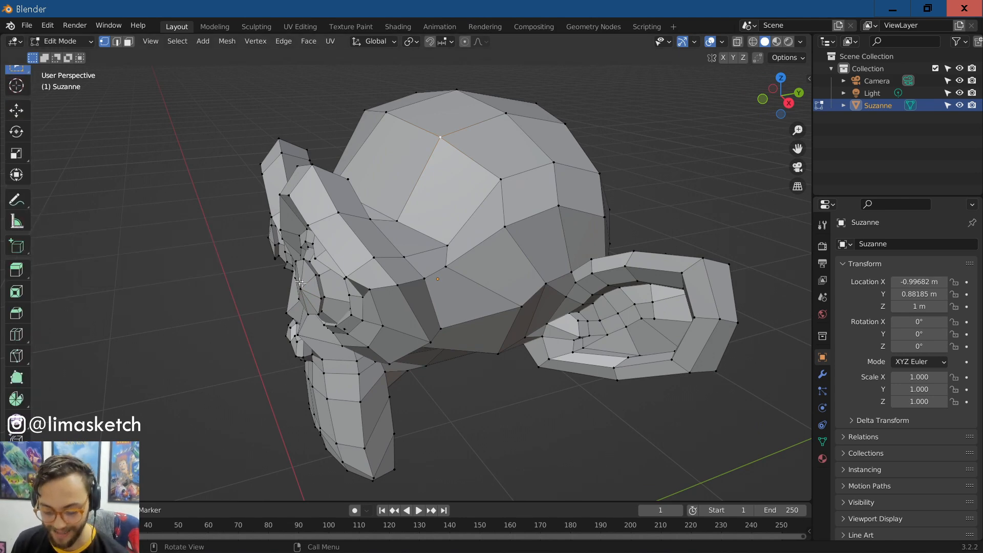
pyautogui.scroll(-1, 16, 248)
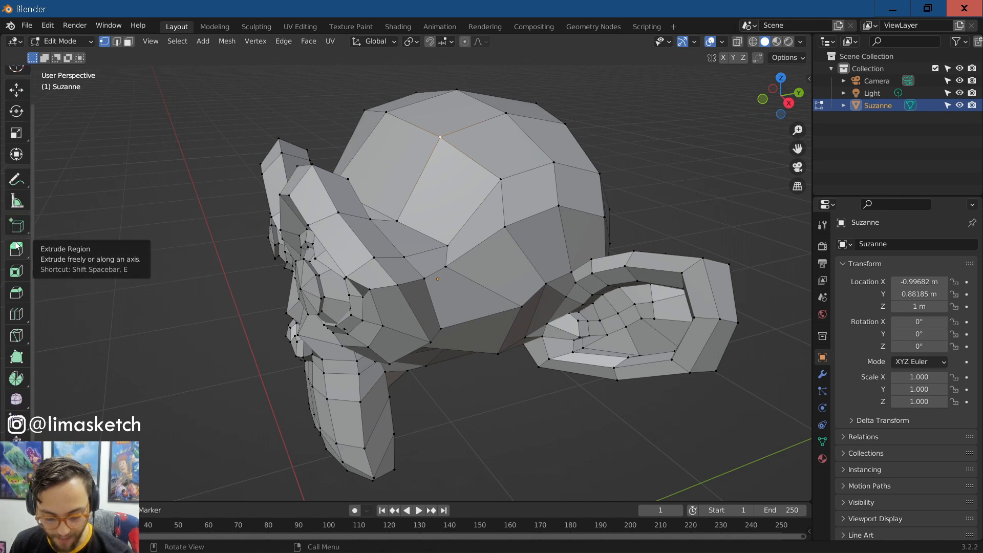
# Step: Switch to face selection, select one face on the crown of the head and frame it in the view
pyautogui.moveTo(505, 229); pyautogui.dragTo(518, 223, button='middle')
pyautogui.press('3')
pyautogui.click(429, 126)
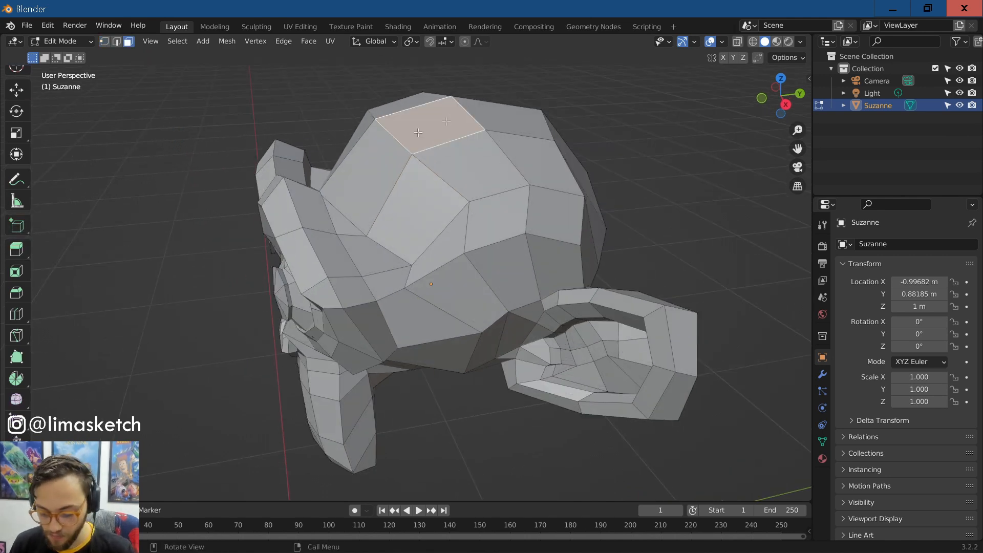
pyautogui.press('KP_Decimal')
pyautogui.scroll(3, 400, 262)
pyautogui.moveTo(424, 268); pyautogui.dragTo(402, 279, button='middle')
pyautogui.scroll(-1, 402, 279)
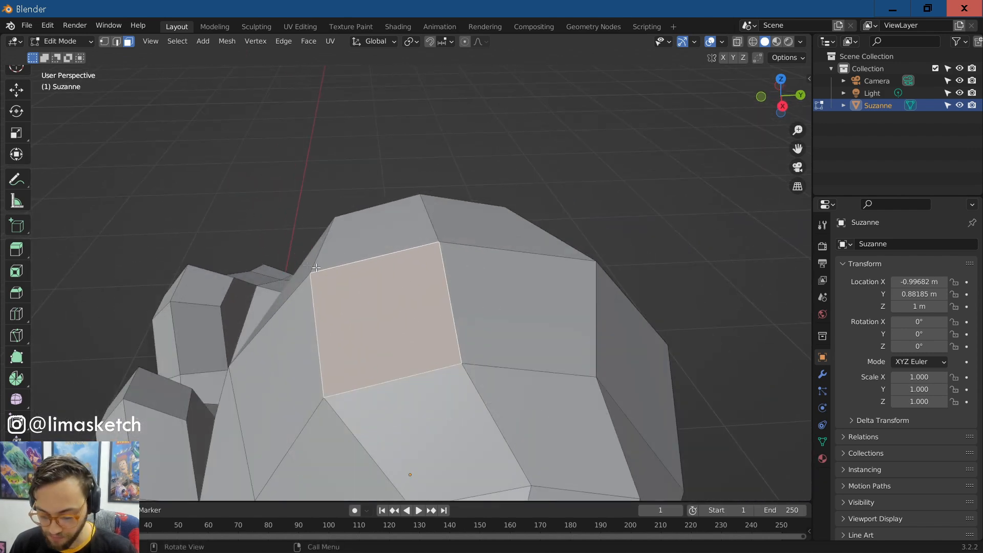
# Step: Select single crown faces, then box-select the four adjoining faces on the crown of the head
pyautogui.scroll(-3, 394, 318)
pyautogui.moveTo(395, 331); pyautogui.dragTo(397, 339, button='middle')
pyautogui.click(401, 275)
pyautogui.click(451, 282)
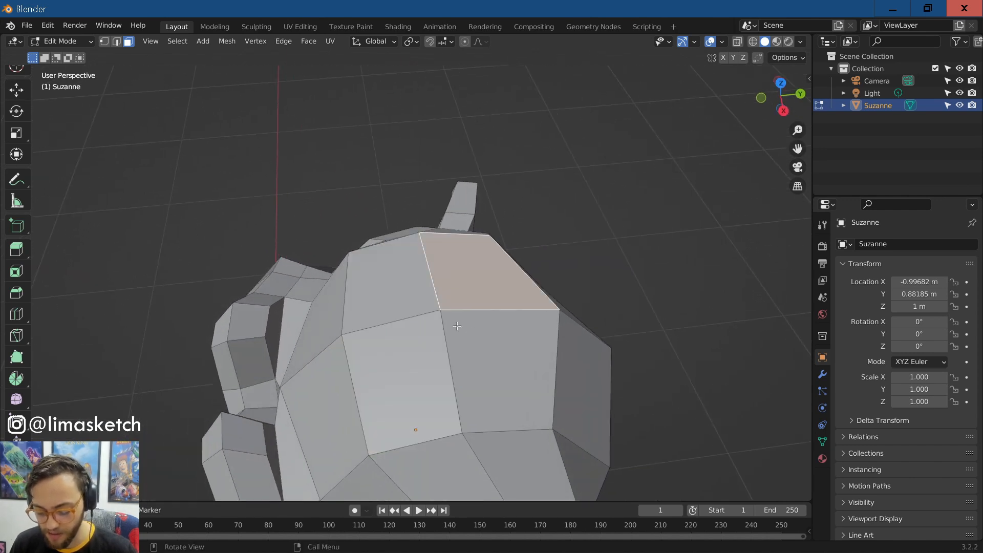
pyautogui.moveTo(392, 289); pyautogui.dragTo(467, 333)
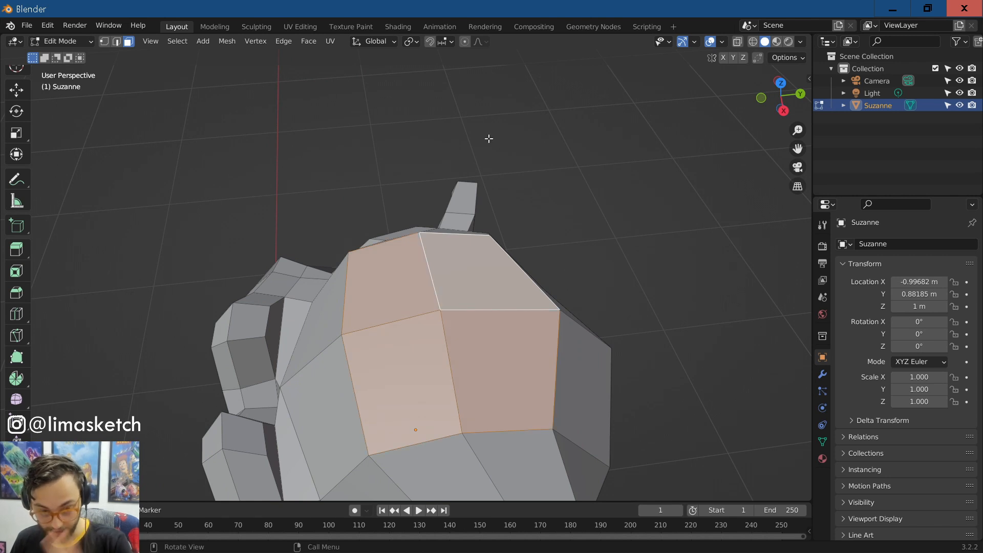
# Step: Clear the selection and pick the four crown faces one by one, extending the selection to neighbouring faces
pyautogui.click(582, 152)
pyautogui.click(397, 270)
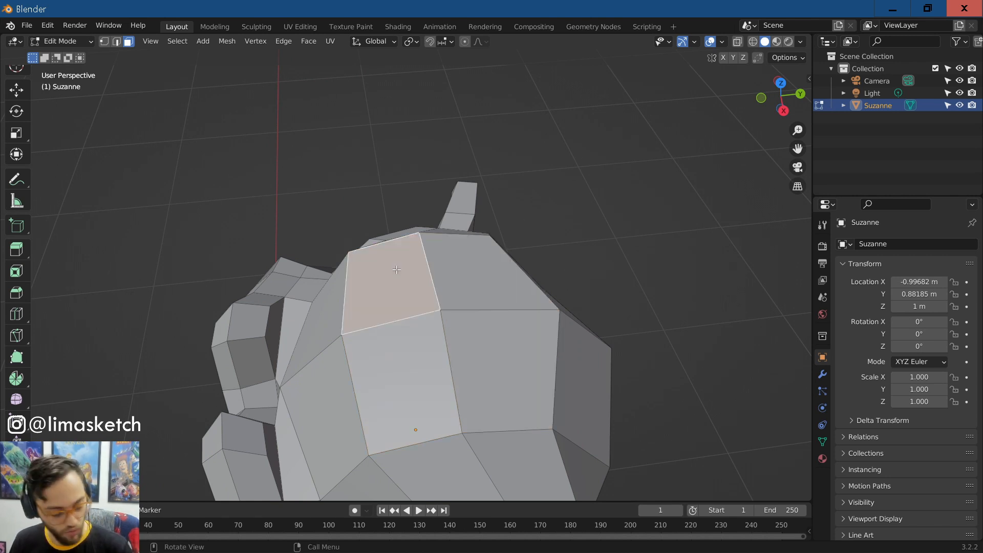
pyautogui.keyDown('shift'); pyautogui.click(504, 383); pyautogui.keyUp('shift')
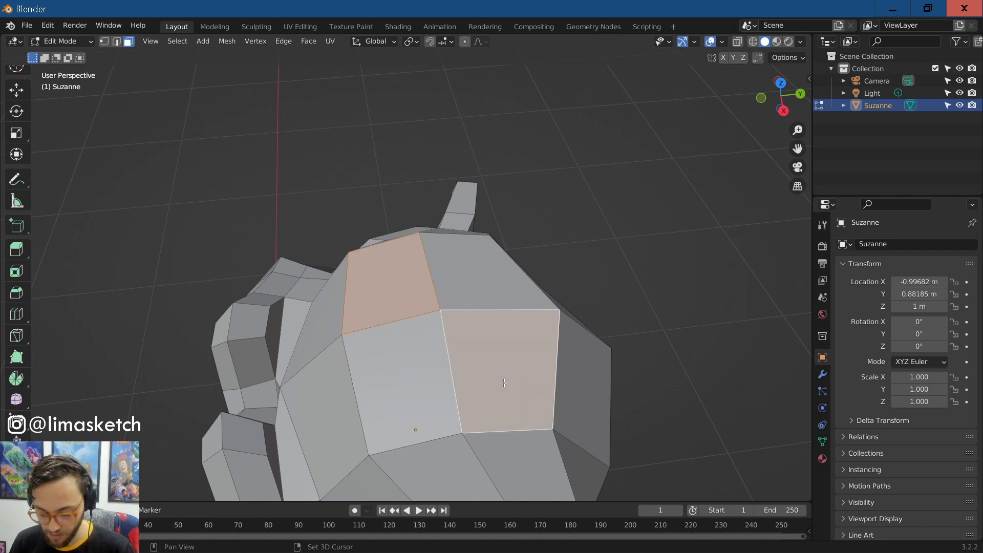
pyautogui.keyDown('shift'); pyautogui.click(407, 373); pyautogui.keyUp('shift')
pyautogui.keyDown('shift'); pyautogui.click(462, 289); pyautogui.keyUp('shift')
pyautogui.moveTo(462, 289); pyautogui.dragTo(351, 337, button='middle')
pyautogui.keyDown('shift'); pyautogui.click(350, 337); pyautogui.keyUp('shift')
pyautogui.moveTo(578, 343); pyautogui.dragTo(306, 346, button='middle')
pyautogui.keyDown('shift'); pyautogui.click(356, 360); pyautogui.keyUp('shift')
# Step: Clear the selection and box-select the four adjoining faces on the crown of the head
pyautogui.click(501, 185)
pyautogui.moveTo(491, 246); pyautogui.dragTo(461, 264, button='middle')
pyautogui.moveTo(408, 263); pyautogui.dragTo(463, 333)
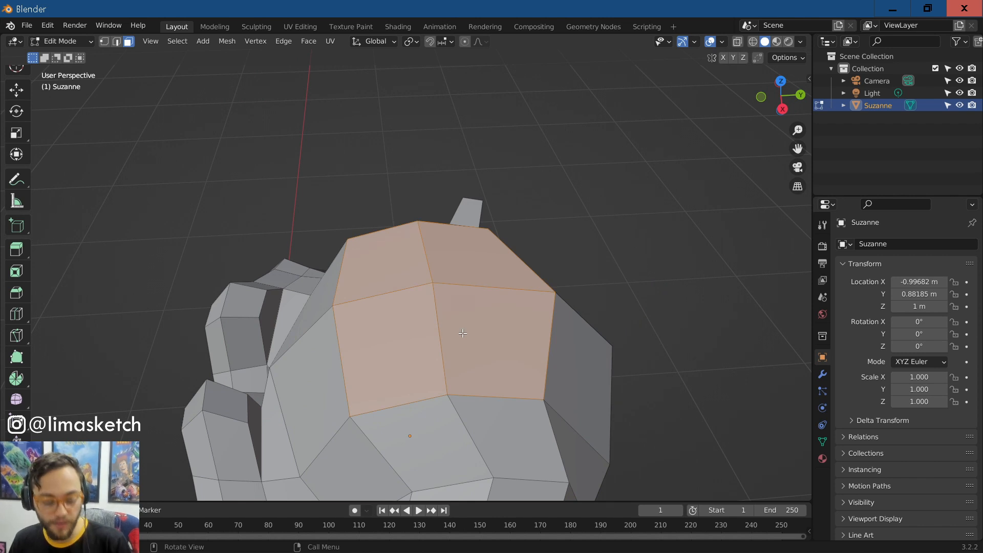
# Step: Toggle individual crown faces out of and back into the selection, keeping all four selected
pyautogui.moveTo(462, 334); pyautogui.dragTo(424, 342, button='middle')
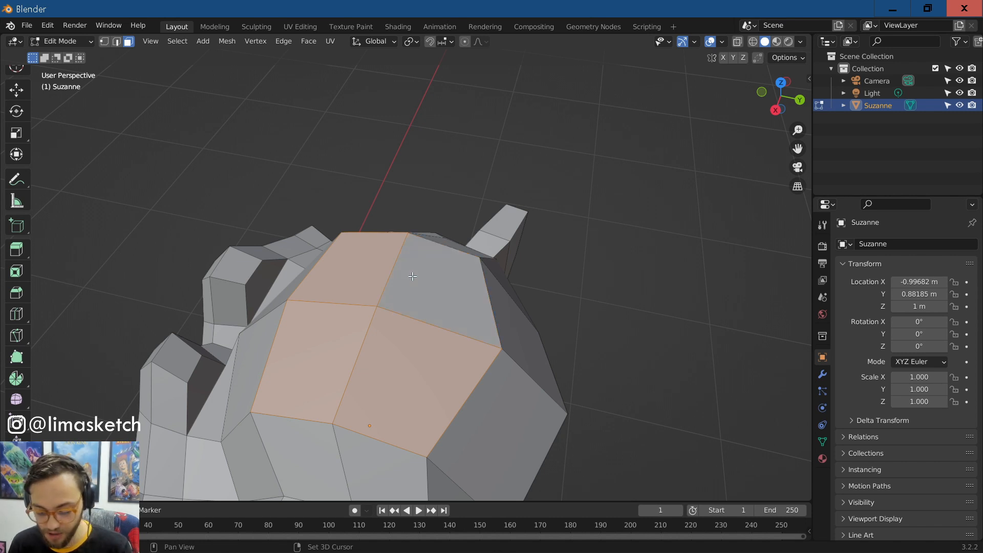
pyautogui.keyDown('shift'); pyautogui.click(413, 309); pyautogui.keyUp('shift')
pyautogui.keyDown('shift'); pyautogui.click(413, 308); pyautogui.keyUp('shift')
pyautogui.keyDown('shift'); pyautogui.click(412, 303); pyautogui.keyUp('shift')
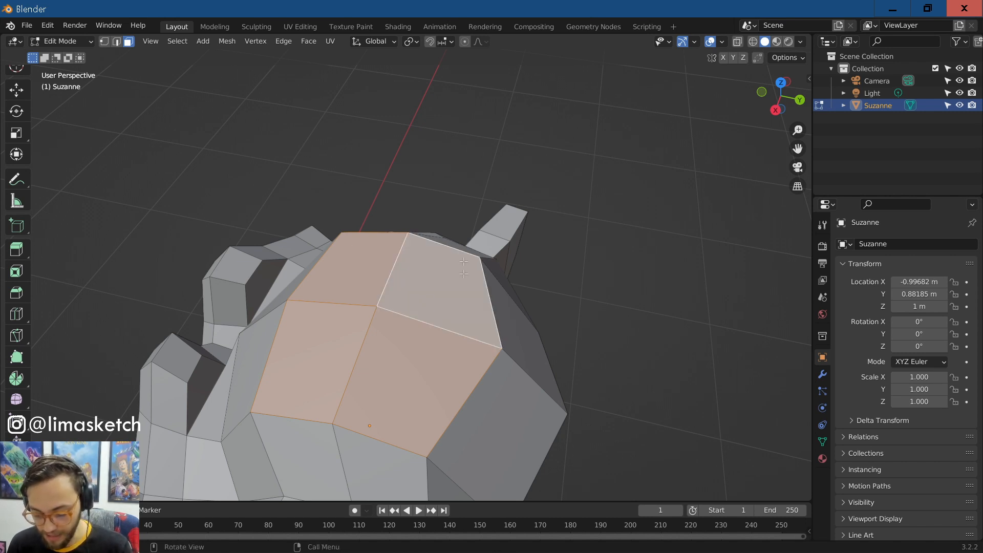
pyautogui.click(420, 185)
pyautogui.hotkey('ctrl', 'z')
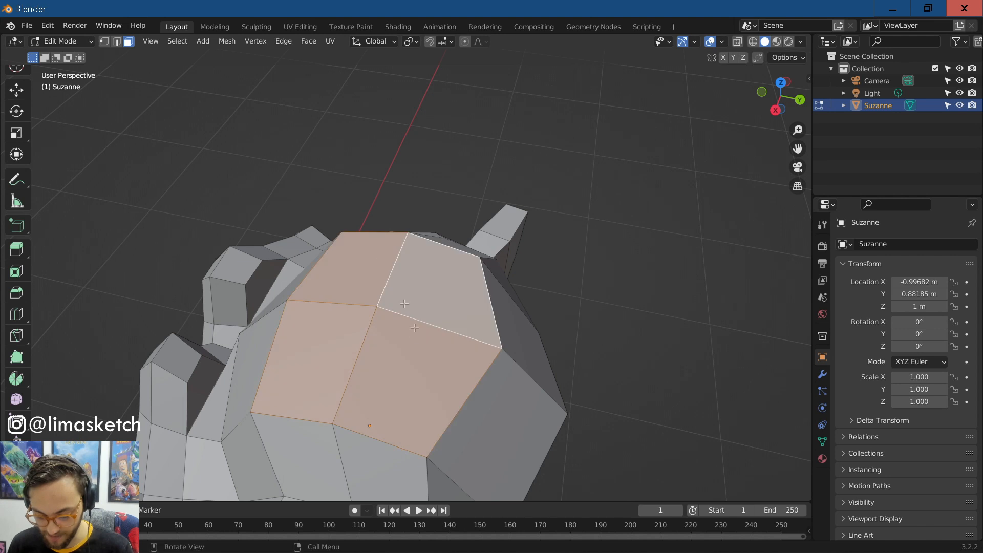
pyautogui.keyDown('shift'); pyautogui.click(339, 347); pyautogui.keyUp('shift')
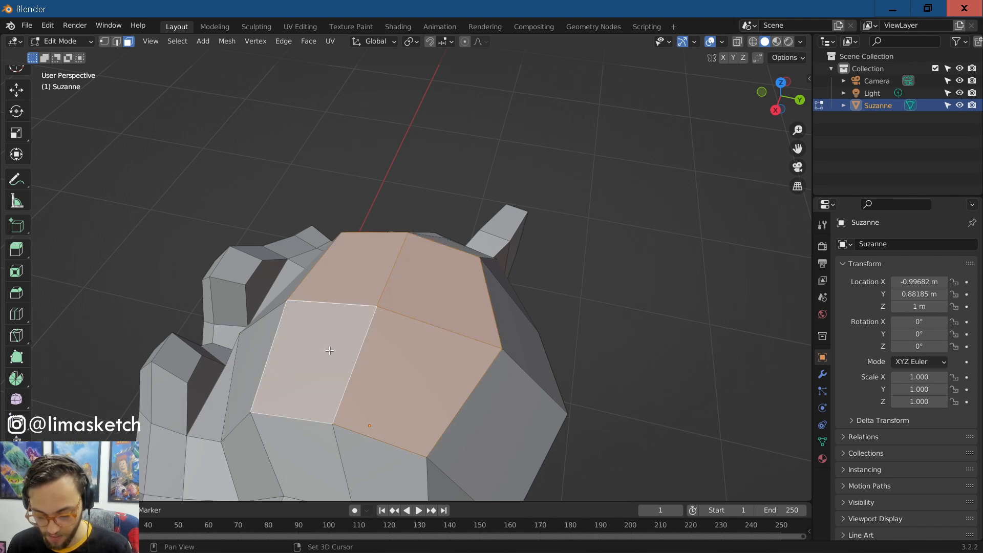
pyautogui.keyDown('shift'); pyautogui.click(310, 337); pyautogui.keyUp('shift')
pyautogui.keyDown('shift'); pyautogui.click(343, 306); pyautogui.keyUp('shift')
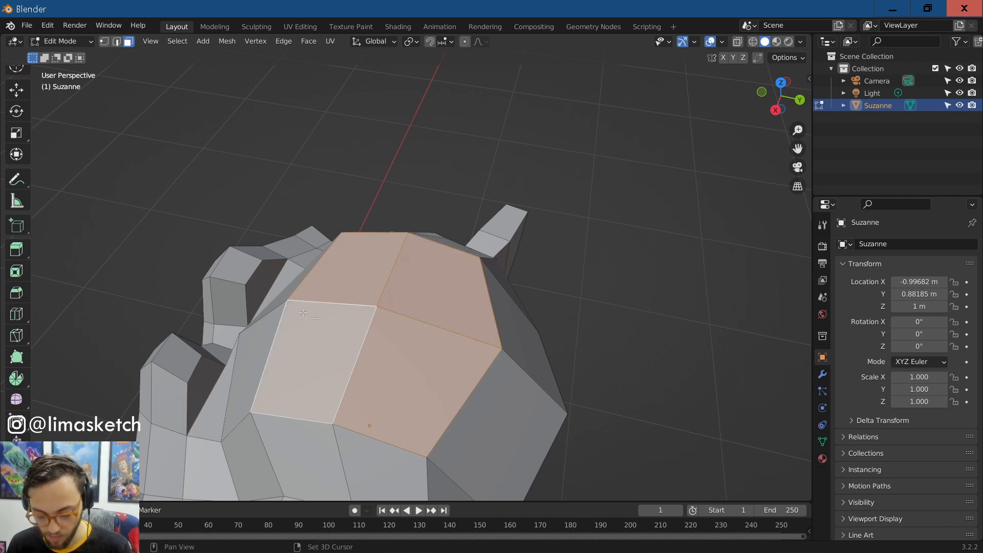
pyautogui.moveTo(342, 306); pyautogui.dragTo(438, 362, button='middle')
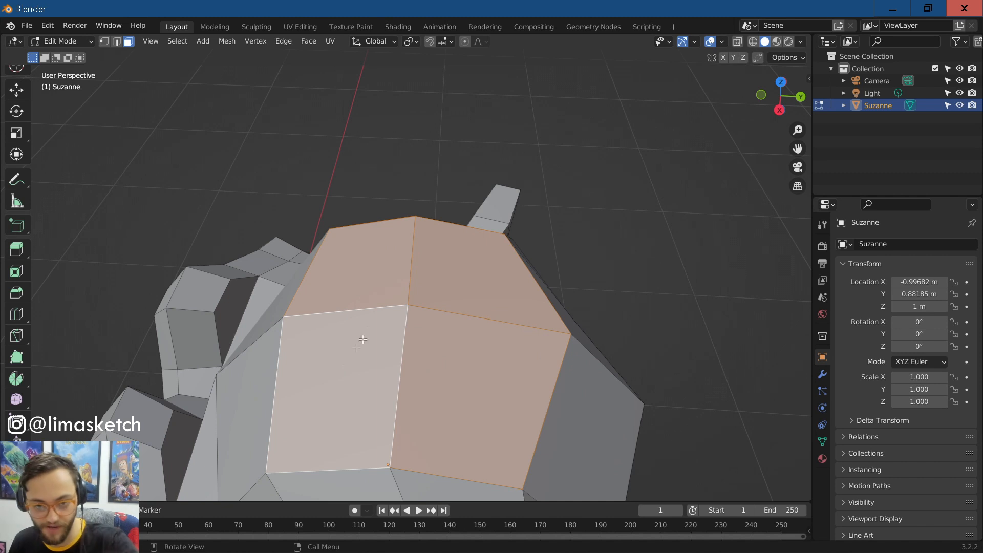
# Step: Switch the monkey from Edit Mode to Object Mode
pyautogui.scroll(-5, 369, 307)
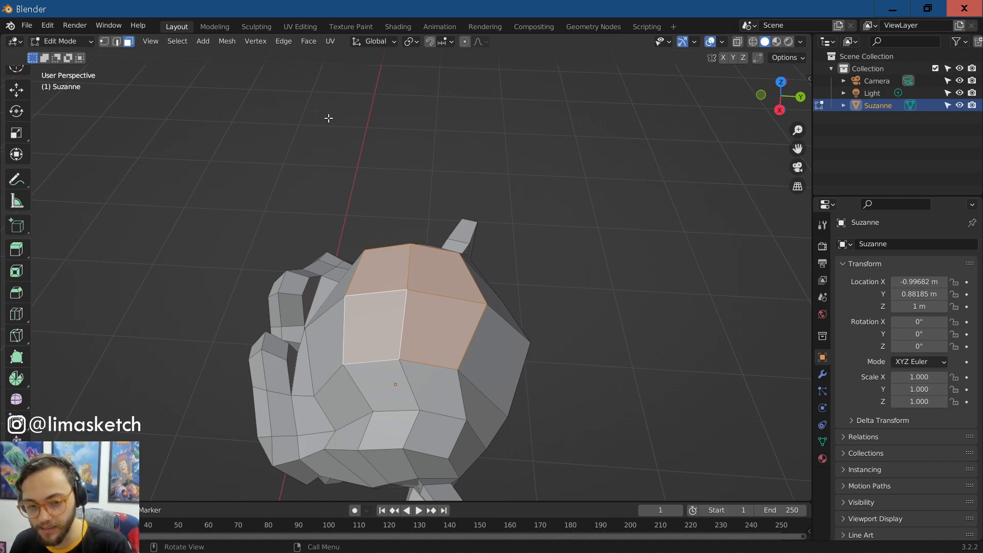
pyautogui.scroll(-3, 208, 134)
pyautogui.click(62, 41)
pyautogui.click(61, 55)
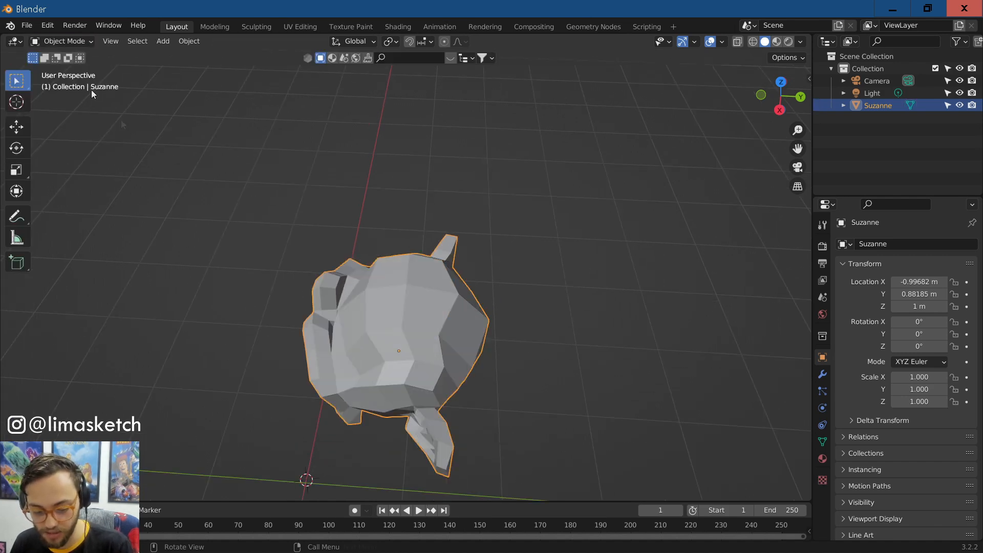
# Step: Box-select the Suzanne mesh together with the Light
pyautogui.scroll(-5, 343, 440)
pyautogui.click(342, 439)
pyautogui.moveTo(342, 440); pyautogui.dragTo(542, 372, button='middle')
pyautogui.moveTo(355, 361); pyautogui.dragTo(580, 111)
pyautogui.moveTo(524, 205); pyautogui.dragTo(447, 268, button='middle')
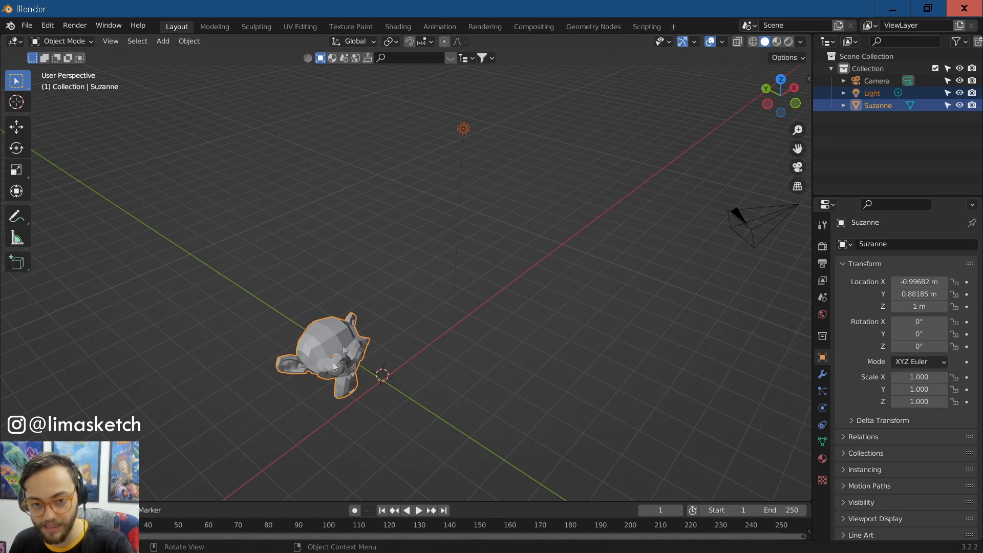
pyautogui.scroll(1, 334, 338)
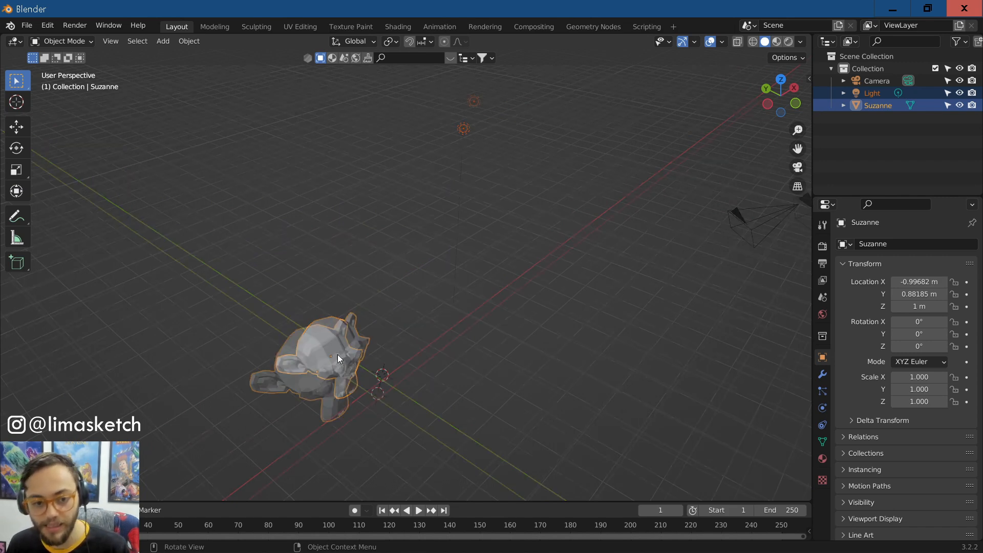
# Step: Alternate the active object between the Light and Suzanne with both selected, finishing with Suzanne active
pyautogui.keyDown('shift'); pyautogui.click(472, 104); pyautogui.keyUp('shift')
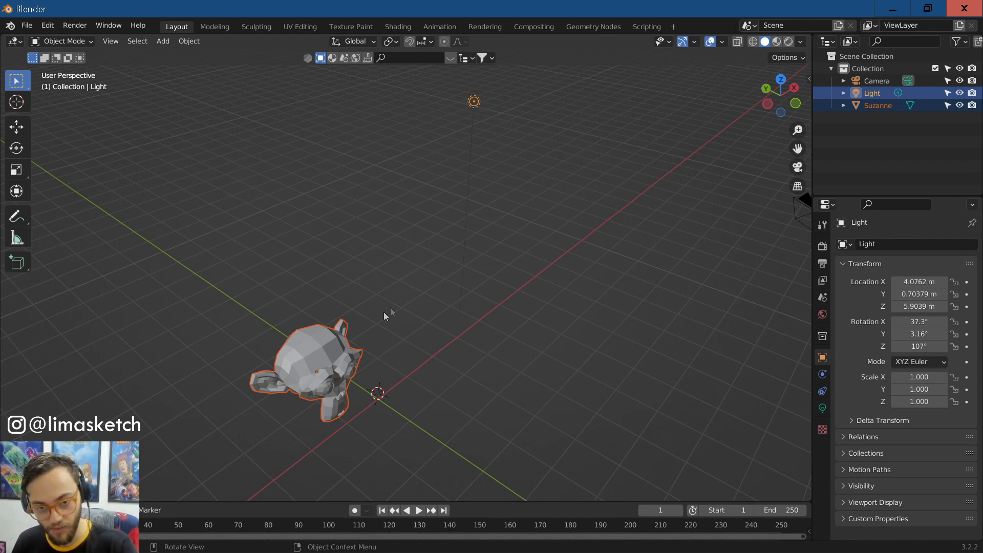
pyautogui.keyDown('shift'); pyautogui.click(321, 354); pyautogui.keyUp('shift')
pyautogui.keyDown('shift'); pyautogui.click(474, 102); pyautogui.keyUp('shift')
pyautogui.keyDown('shift'); pyautogui.click(339, 359); pyautogui.keyUp('shift')
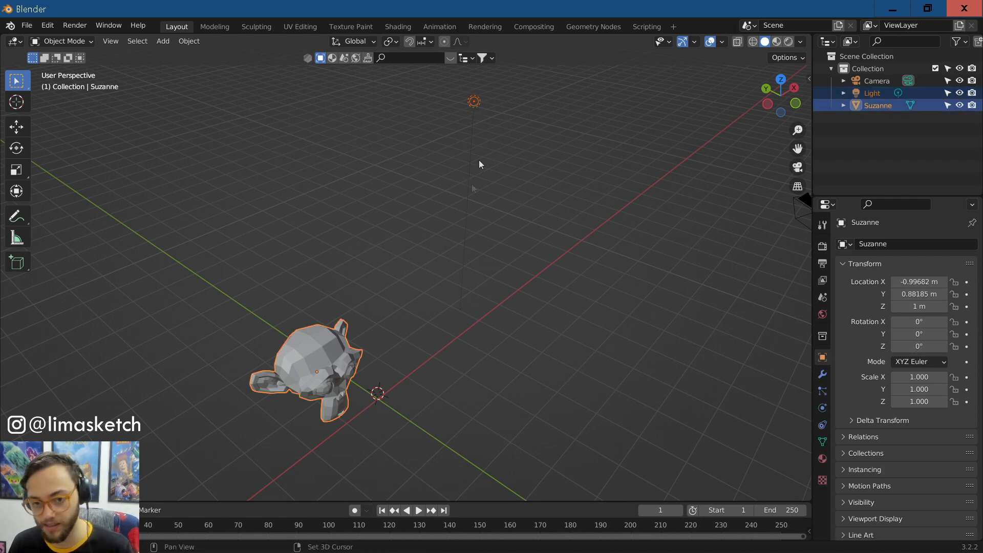
pyautogui.keyDown('shift'); pyautogui.click(475, 102); pyautogui.keyUp('shift')
pyautogui.keyDown('shift'); pyautogui.click(324, 350); pyautogui.keyUp('shift')
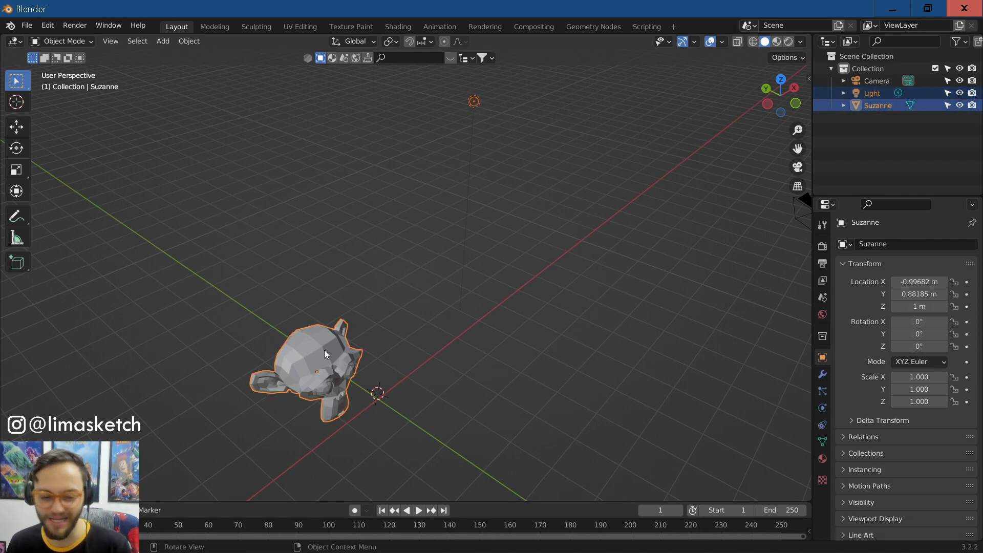
# Step: Return Suzanne to Edit Mode and bring the four selected crown faces into view
pyautogui.scroll(2, 386, 355)
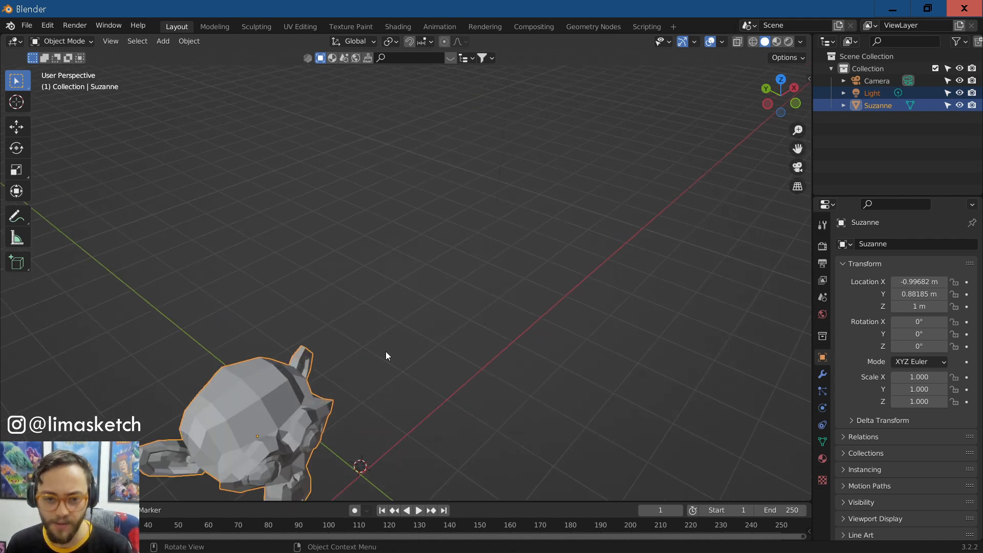
pyautogui.press('Tab')
pyautogui.scroll(7, 267, 424)
pyautogui.scroll(-6, 267, 423)
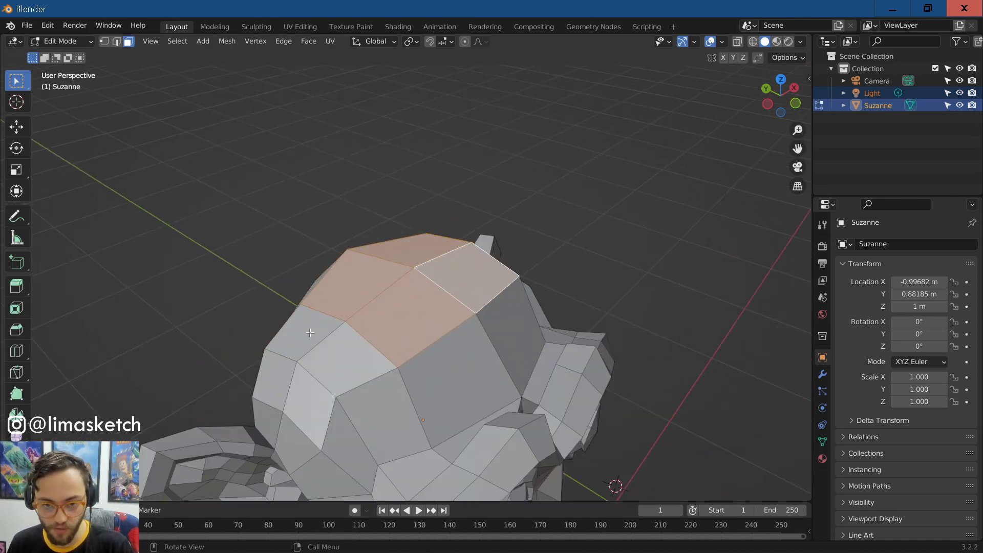
pyautogui.moveTo(327, 374); pyautogui.dragTo(361, 259, button='middle')
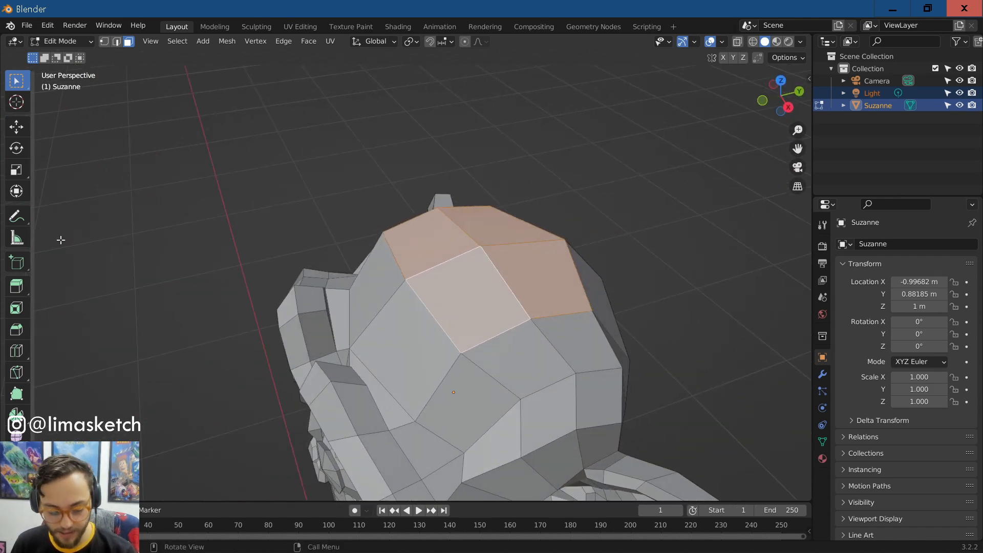
# Step: Extrude the four selected crown faces straight up from the head into a tall block with Extrude Region
pyautogui.click(16, 286)
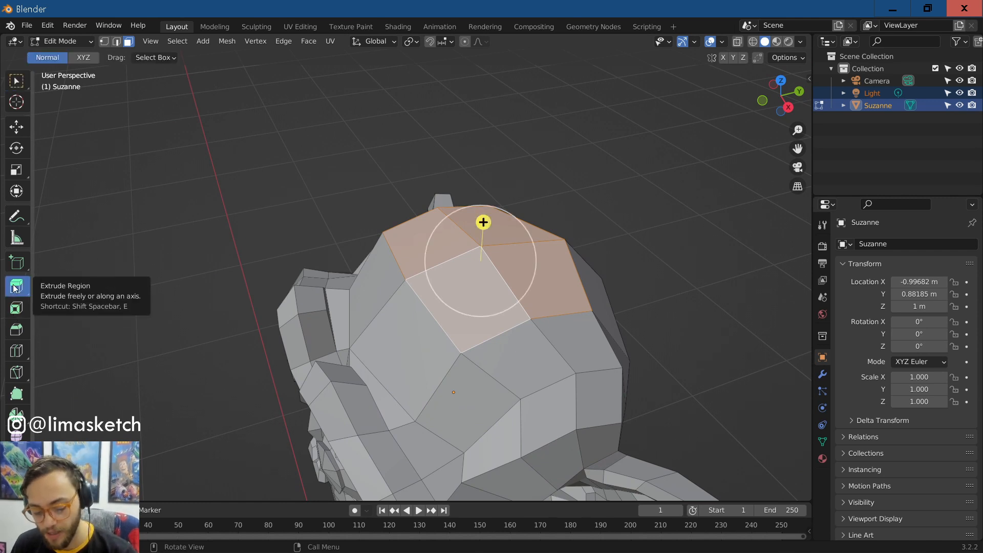
pyautogui.moveTo(358, 225); pyautogui.dragTo(382, 215, button='middle')
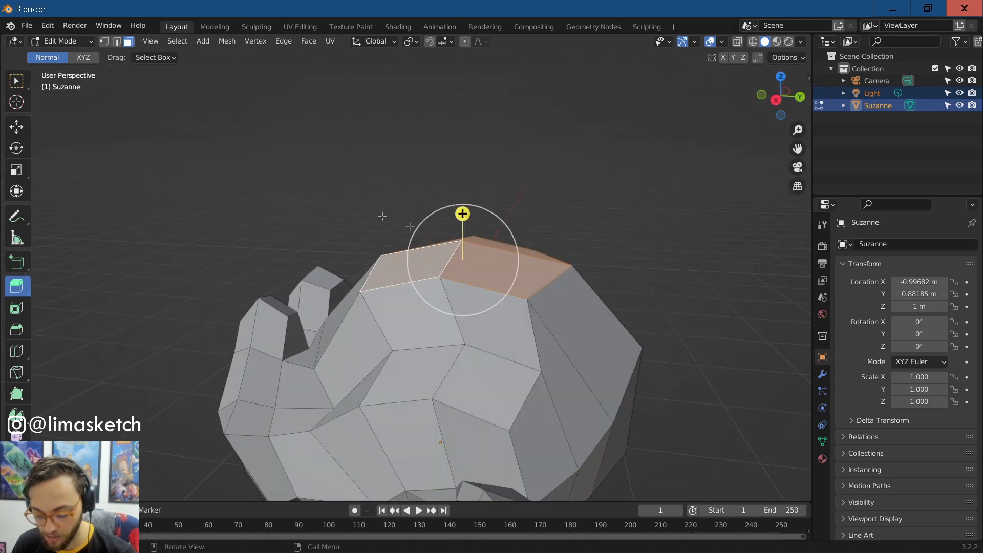
pyautogui.moveTo(463, 213); pyautogui.dragTo(603, 96)
pyautogui.scroll(-4, 403, 197)
pyautogui.moveTo(403, 197); pyautogui.dragTo(569, 290, button='middle')
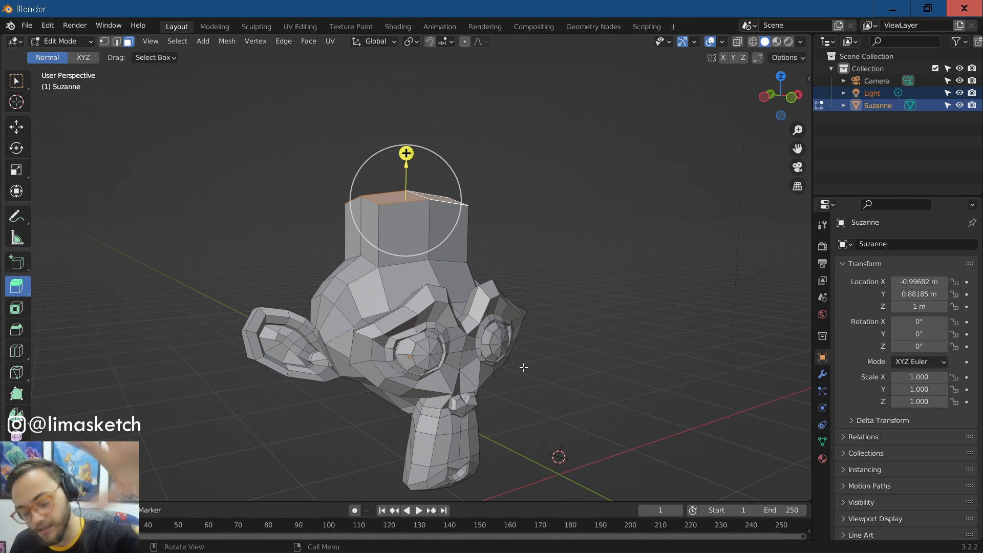
# Step: Extrude one side face of the raised block outward and extrude the top face of that extension upward
pyautogui.moveTo(530, 369); pyautogui.dragTo(382, 292, button='middle')
pyautogui.moveTo(571, 265); pyautogui.dragTo(467, 200, button='middle')
pyautogui.click(493, 242)
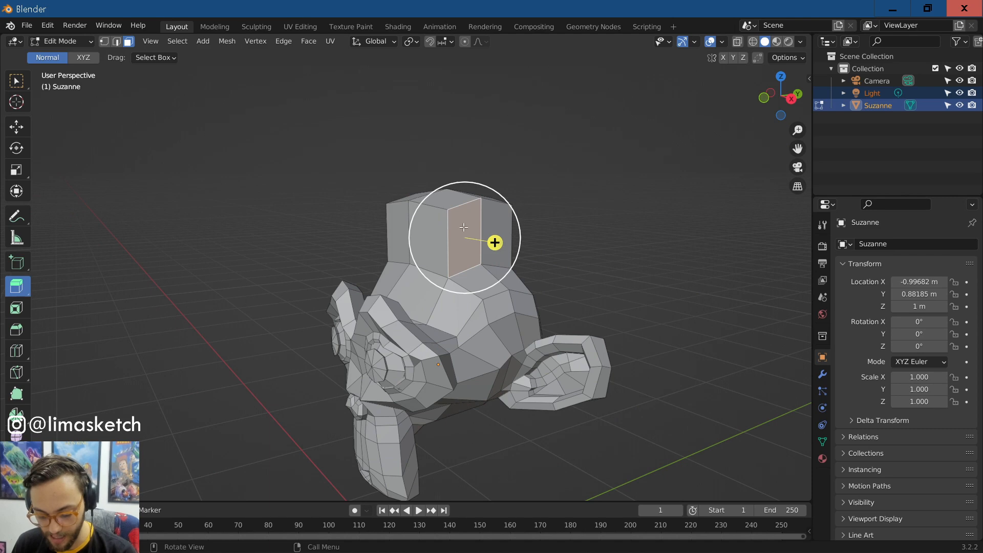
pyautogui.moveTo(494, 243); pyautogui.dragTo(598, 260)
pyautogui.click(507, 197)
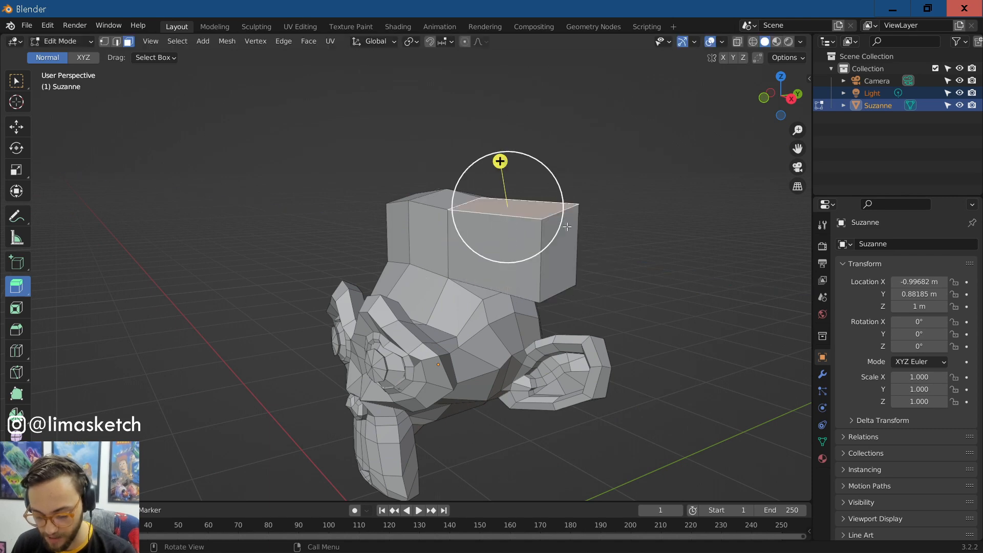
pyautogui.moveTo(500, 160); pyautogui.dragTo(475, 43)
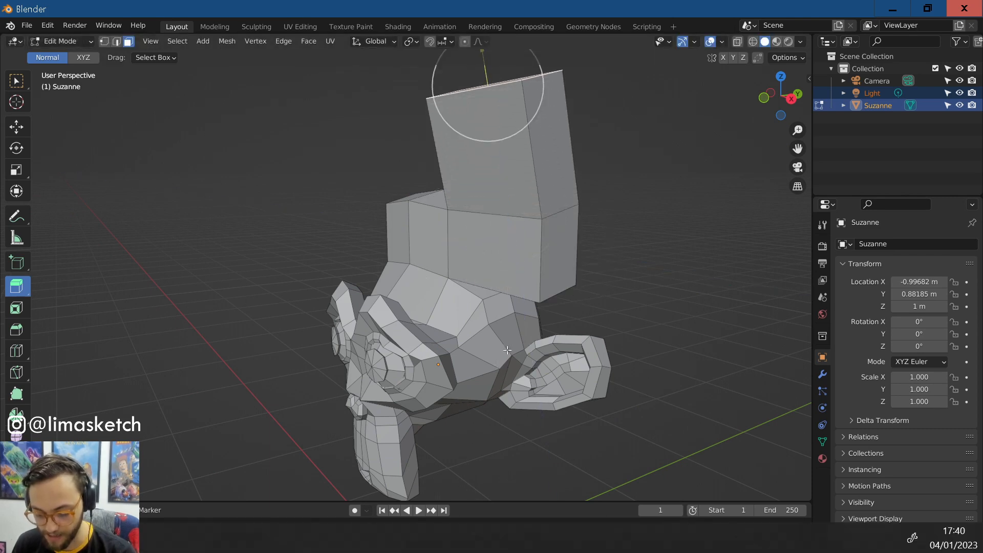
# Step: Extrude the tall upper block's side face about 0.54 m along its normal, over the first raised block
pyautogui.scroll(-4, 496, 354)
pyautogui.moveTo(474, 251); pyautogui.dragTo(376, 264, button='middle')
pyautogui.click(353, 220)
pyautogui.moveTo(386, 219); pyautogui.dragTo(444, 202, button='middle')
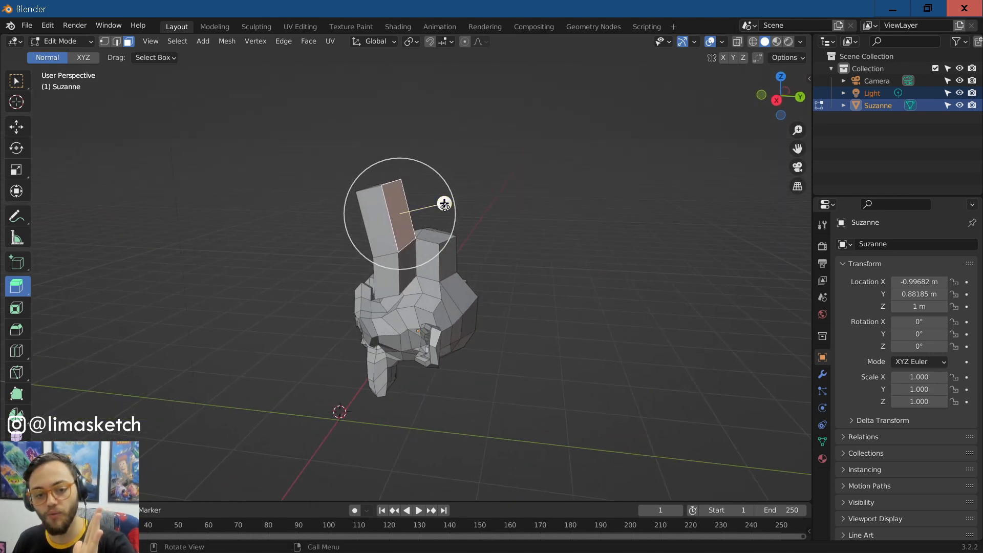
pyautogui.moveTo(444, 205); pyautogui.dragTo(514, 304)
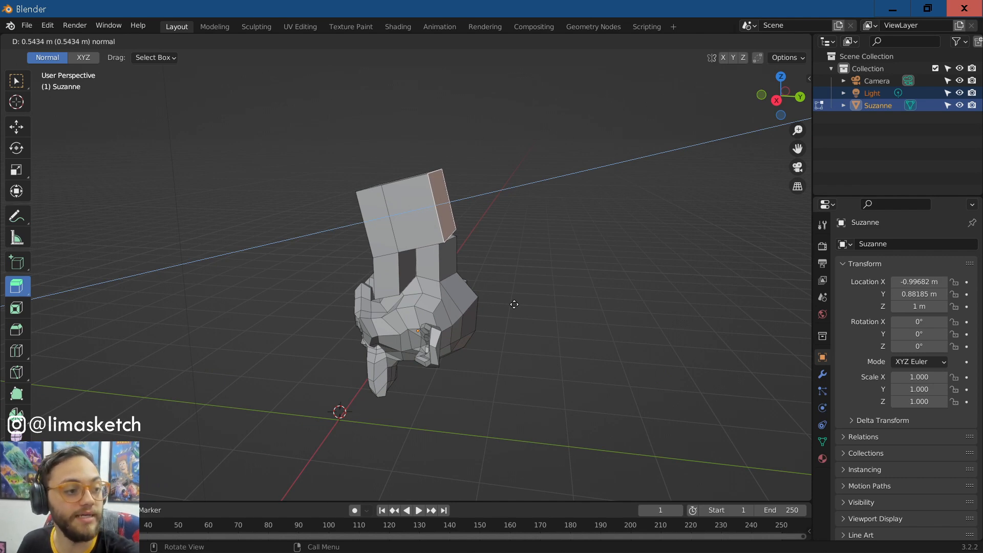
# Step: Pull the extruded side face of the tall upper block farther outward along its normal to form a long overhang
pyautogui.moveTo(514, 304); pyautogui.dragTo(510, 306)
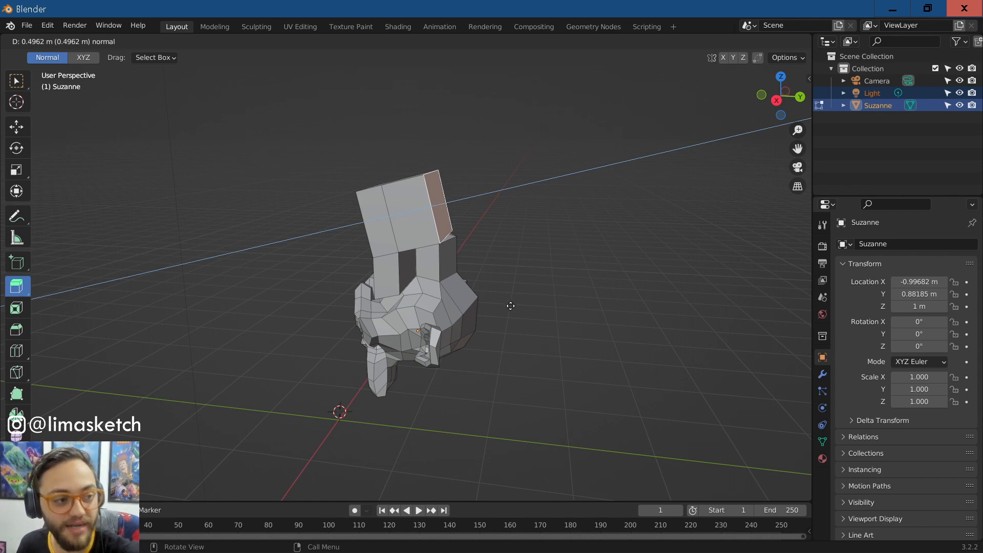
pyautogui.moveTo(511, 306); pyautogui.dragTo(510, 307)
pyautogui.moveTo(524, 305); pyautogui.dragTo(558, 177)
pyautogui.moveTo(450, 201); pyautogui.dragTo(458, 208, button='middle')
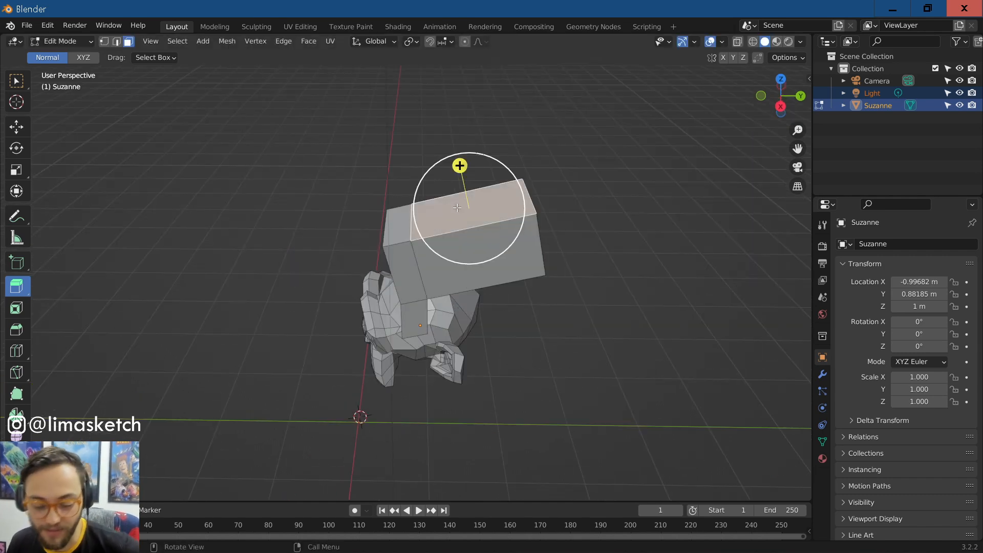
pyautogui.moveTo(459, 263); pyautogui.dragTo(461, 225, button='middle')
# Step: Select the top face of the long overhang and extrude it upward into a tall block
pyautogui.click(377, 187)
pyautogui.click(389, 191)
pyautogui.moveTo(388, 189); pyautogui.dragTo(430, 189, button='middle')
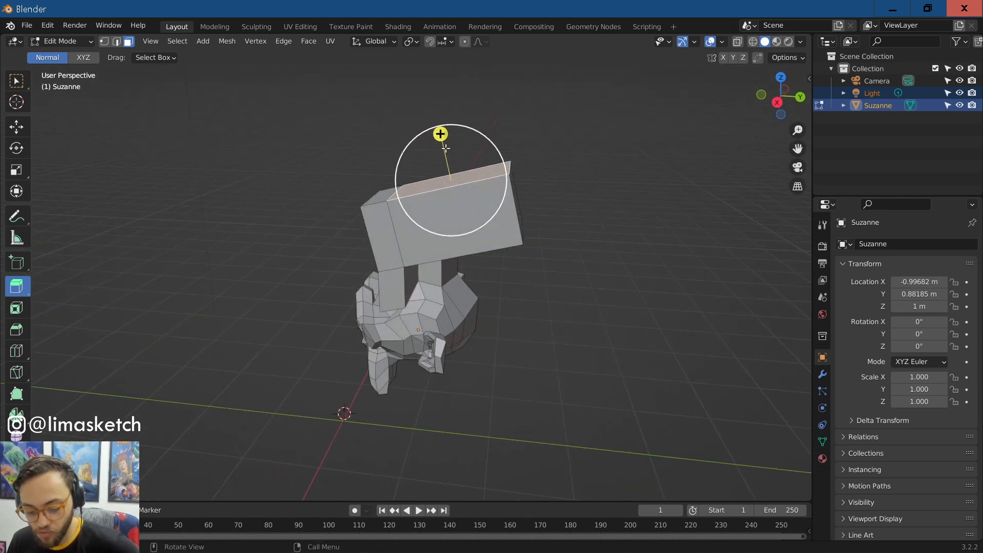
pyautogui.moveTo(448, 139)
pyautogui.mouseDown()
pyautogui.moveTo(374, 143)
pyautogui.moveTo(376, 123)
pyautogui.moveTo(369, 141)
pyautogui.moveTo(402, 77)
pyautogui.moveTo(426, 148)
pyautogui.moveTo(410, 107)
pyautogui.moveTo(417, 147)
pyautogui.moveTo(394, 101)
pyautogui.moveTo(439, 132)
pyautogui.mouseUp()
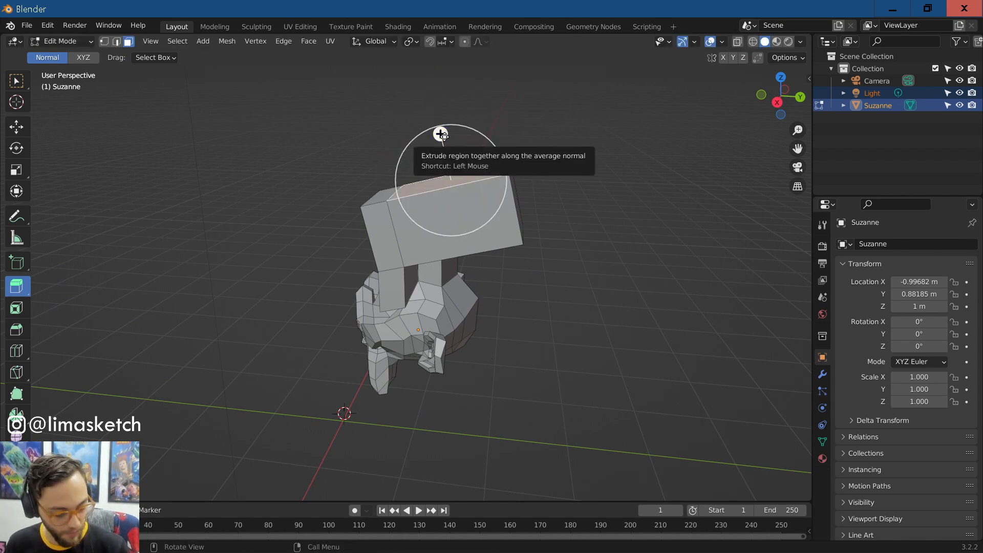
pyautogui.moveTo(440, 134); pyautogui.dragTo(444, 77)
pyautogui.press('z')
pyautogui.moveTo(485, 319); pyautogui.dragTo(454, 326, button='middle')
# Step: Extrude the overhang's end face outward, trying the global Z and Y constraints before placing it freely
pyautogui.click(467, 257)
pyautogui.moveTo(467, 258); pyautogui.dragTo(549, 201, button='middle')
pyautogui.moveTo(549, 201); pyautogui.dragTo(594, 281)
pyautogui.press('g')
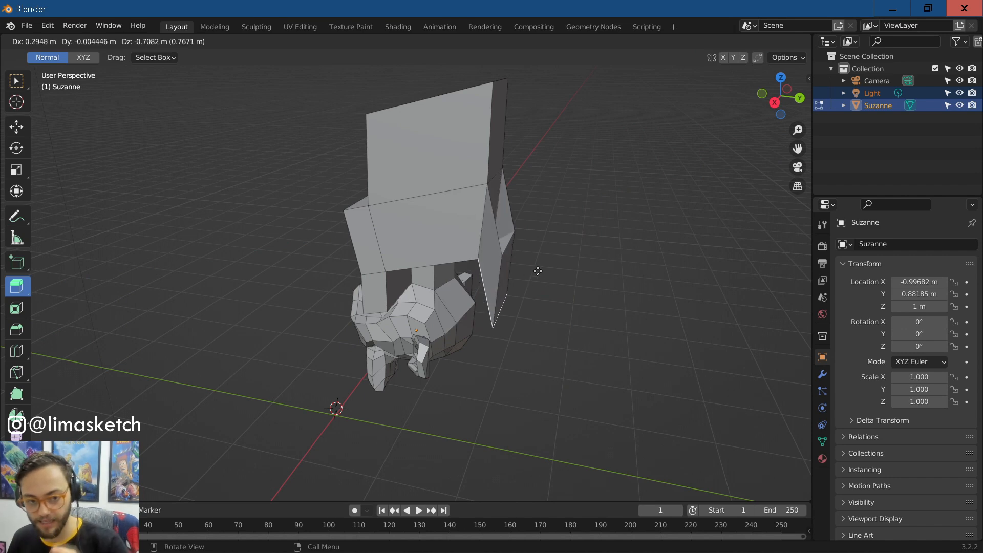
pyautogui.press('z')
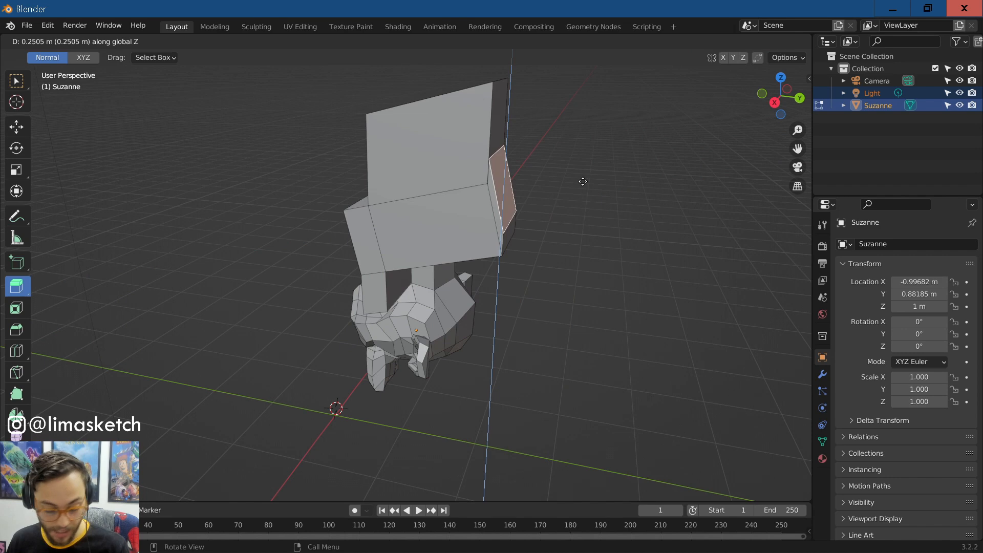
pyautogui.press('y')
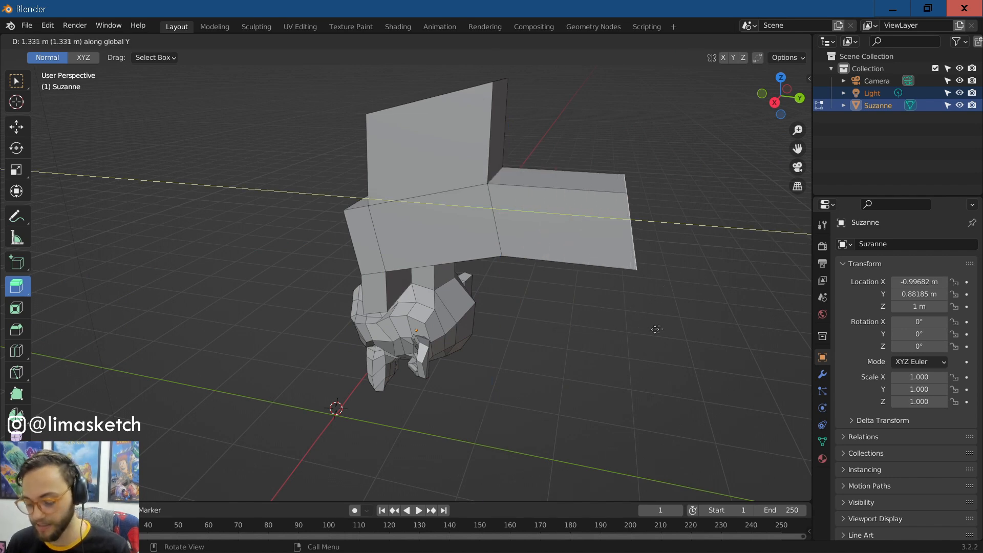
pyautogui.press('y')
pyautogui.press('y')
pyautogui.press('y')
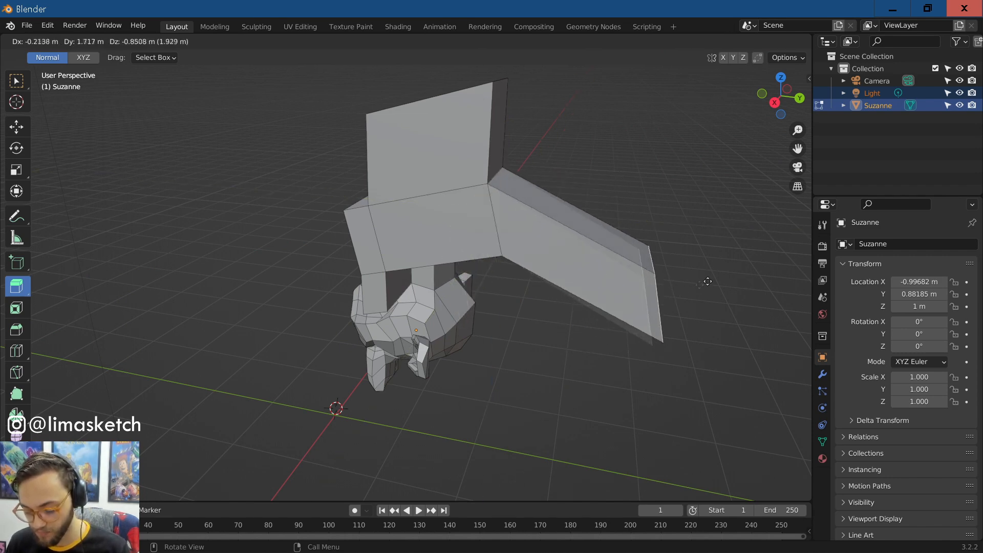
pyautogui.click(682, 243)
# Step: Switch to Object Mode, select only Suzanne, and return to Edit Mode
pyautogui.moveTo(668, 251); pyautogui.dragTo(598, 256, button='middle')
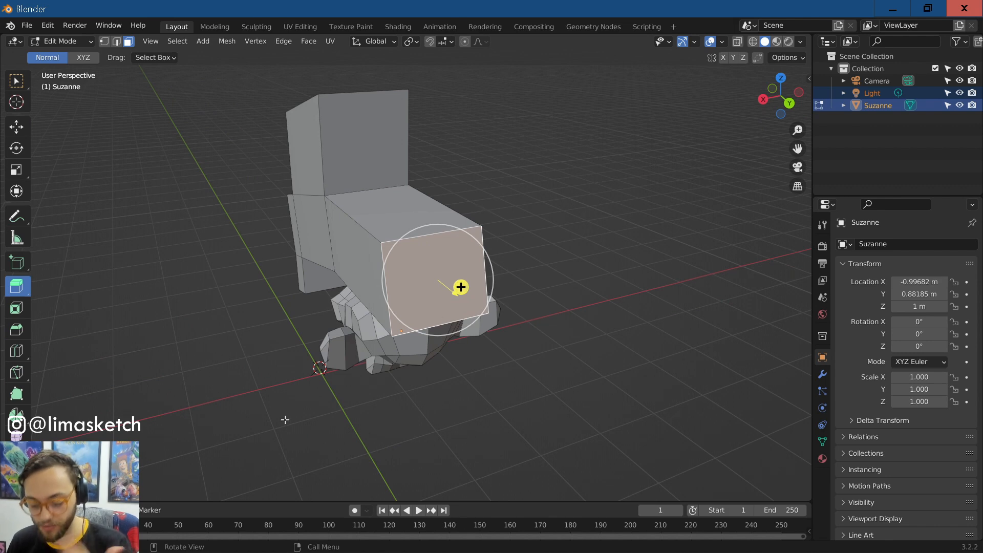
pyautogui.moveTo(251, 281); pyautogui.dragTo(345, 259, button='middle')
pyautogui.click(69, 43)
pyautogui.click(69, 55)
pyautogui.click(540, 245)
pyautogui.moveTo(541, 245); pyautogui.dragTo(470, 292, button='middle')
pyautogui.scroll(-3, 570, 205)
pyautogui.scroll(4, 475, 199)
pyautogui.click(439, 307)
pyautogui.scroll(3, 416, 267)
pyautogui.press('Tab')
# Step: Select the four top faces of the low crown block and inset them with the Inset Faces tool
pyautogui.moveTo(404, 193); pyautogui.dragTo(470, 248, button='middle')
pyautogui.moveTo(355, 206); pyautogui.dragTo(406, 225)
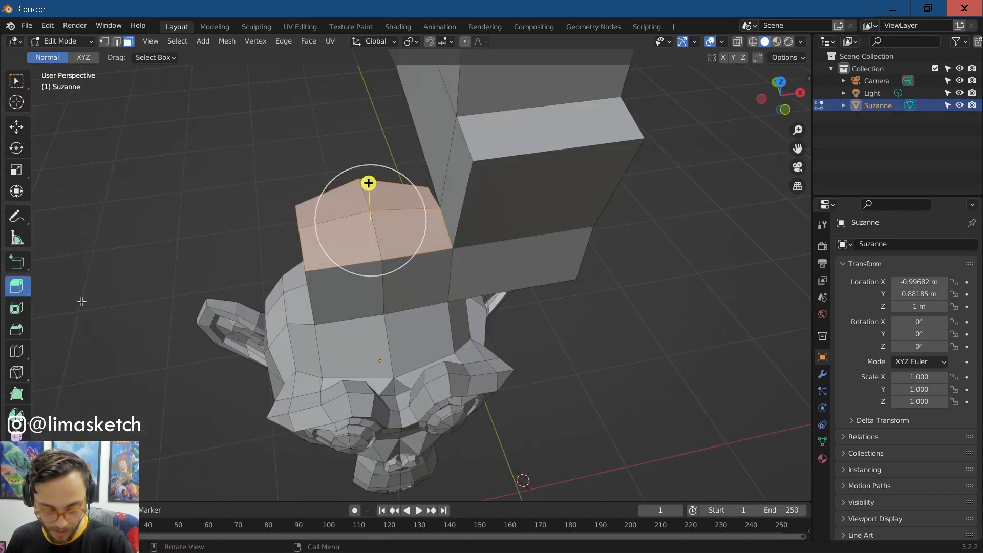
pyautogui.moveTo(85, 324); pyautogui.dragTo(132, 316, button='middle')
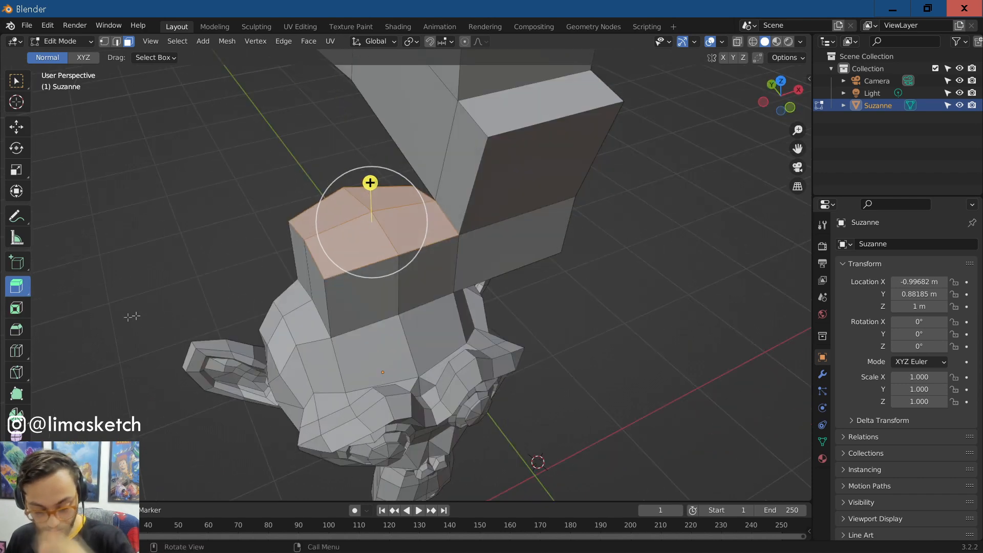
pyautogui.click(20, 314)
pyautogui.moveTo(440, 287); pyautogui.dragTo(483, 280, button='middle')
pyautogui.scroll(2, 483, 280)
pyautogui.moveTo(386, 169); pyautogui.dragTo(404, 202, button='middle')
pyautogui.moveTo(404, 202); pyautogui.dragTo(390, 221)
pyautogui.hotkey('ctrl', 'z')
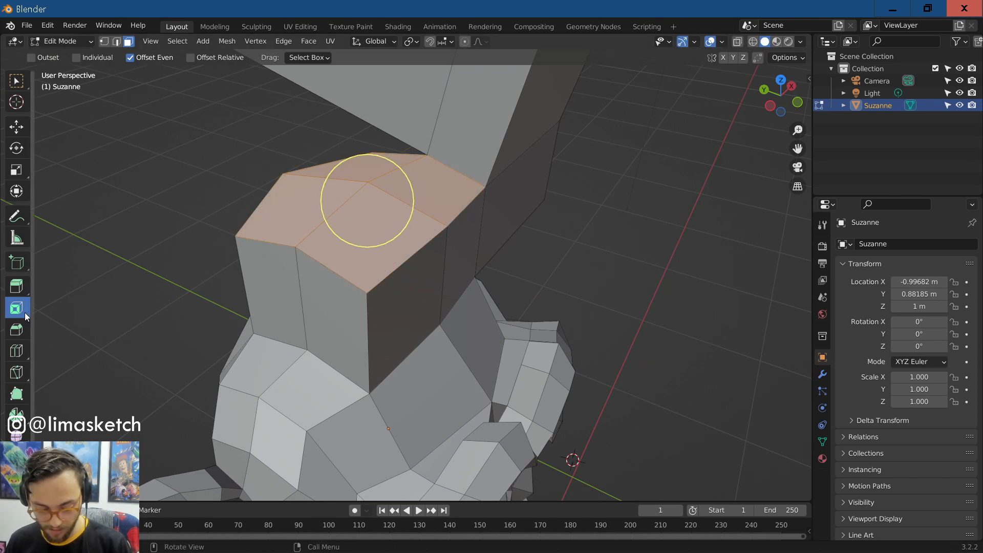
pyautogui.moveTo(369, 219); pyautogui.dragTo(537, 308)
pyautogui.moveTo(376, 222); pyautogui.dragTo(368, 199)
pyautogui.moveTo(367, 199); pyautogui.dragTo(345, 313, button='middle')
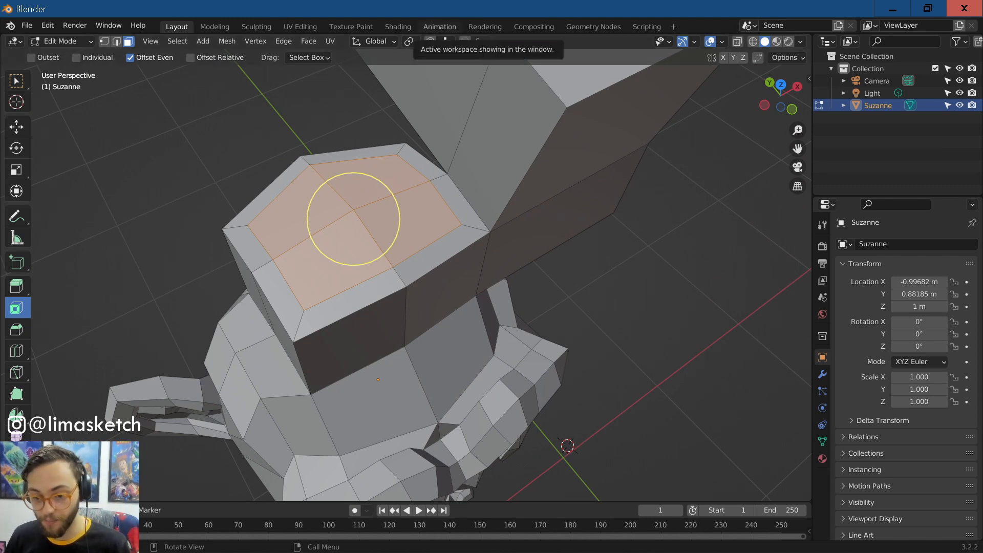
# Step: Select the octagonal front faces of Suzanne's right eye and inset them toward the centre
pyautogui.scroll(-2, 413, 297)
pyautogui.moveTo(407, 400); pyautogui.dragTo(373, 227, button='middle')
pyautogui.scroll(5, 372, 228)
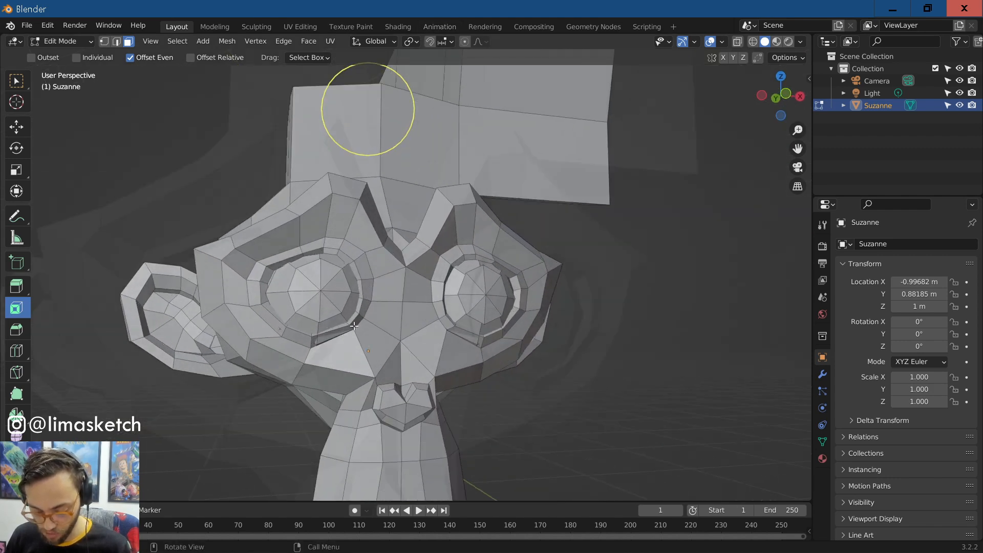
pyautogui.moveTo(275, 314); pyautogui.dragTo(286, 314, button='middle')
pyautogui.moveTo(239, 281); pyautogui.dragTo(302, 343)
pyautogui.moveTo(273, 316); pyautogui.dragTo(289, 313, button='middle')
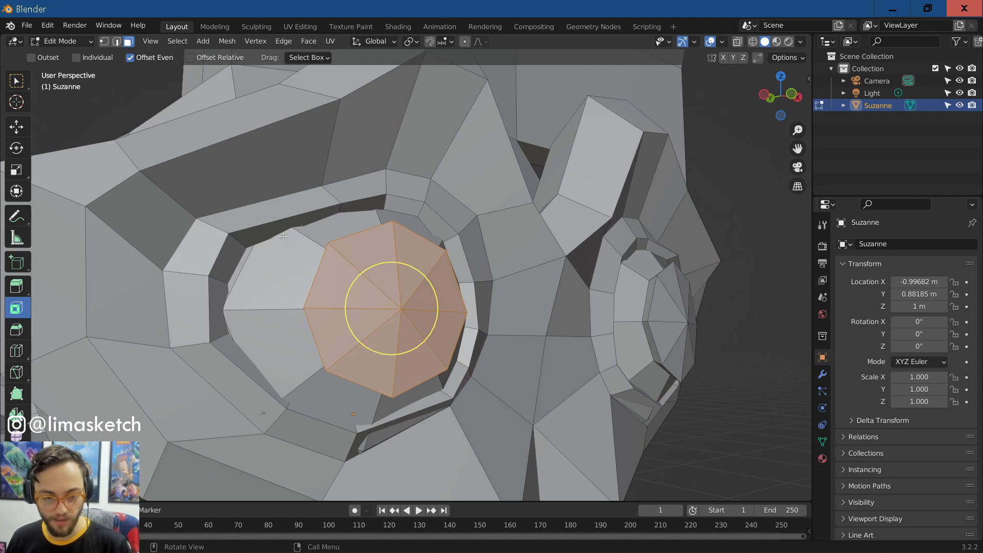
pyautogui.moveTo(361, 218); pyautogui.dragTo(344, 280)
pyautogui.moveTo(374, 336); pyautogui.dragTo(464, 336, button='middle')
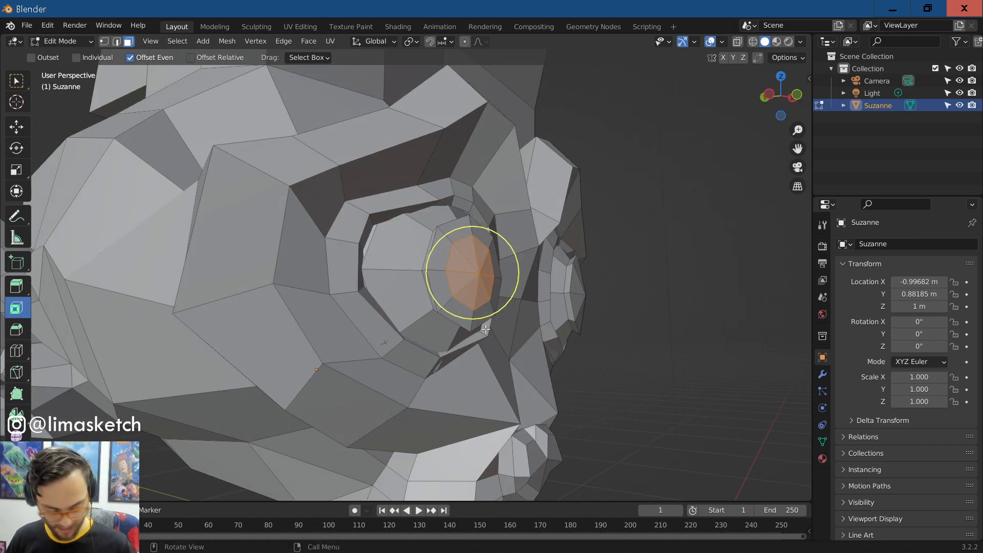
# Step: Build two narrowing tube segments out of the inset eye faces by extruding, insetting the end cap and extruding again
pyautogui.press('e')
pyautogui.click(595, 410)
pyautogui.moveTo(594, 343); pyautogui.dragTo(530, 164, button='middle')
pyautogui.press('KP_Decimal')
pyautogui.press('i')
pyautogui.click(524, 148)
pyautogui.press('e')
pyautogui.click(520, 244)
# Step: Inset the end cap of the eye tube once more and extrude it into a long, thinner third segment
pyautogui.press('i')
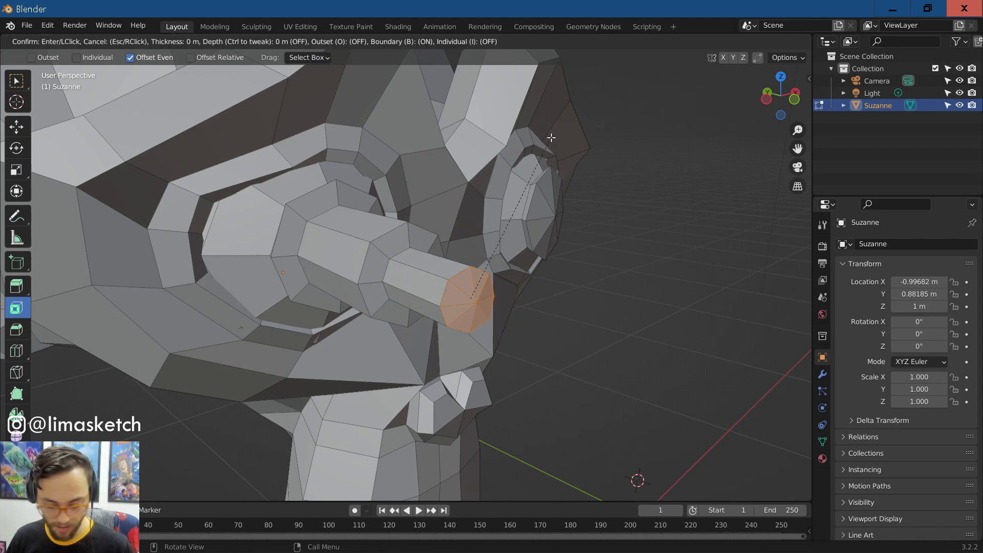
pyautogui.click(538, 150)
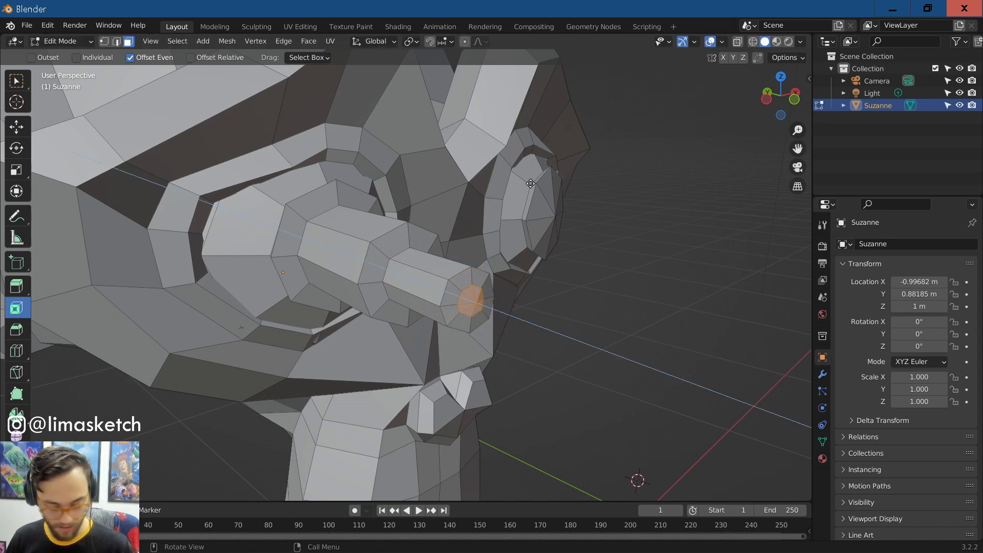
pyautogui.press('e')
pyautogui.click(588, 204)
pyautogui.moveTo(588, 204); pyautogui.dragTo(522, 332, button='middle')
pyautogui.scroll(-5, 485, 343)
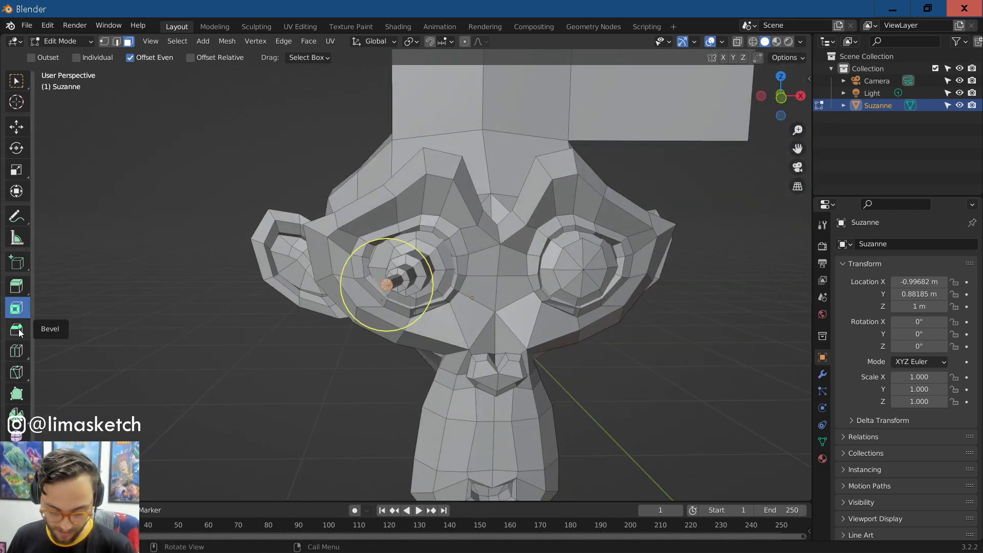
# Step: Switch to edge selection and bring the end rim of the eye tube's second segment into close view
pyautogui.scroll(7, 265, 299)
pyautogui.moveTo(373, 292); pyautogui.dragTo(359, 277, button='middle')
pyautogui.click(358, 268)
pyautogui.press('2')
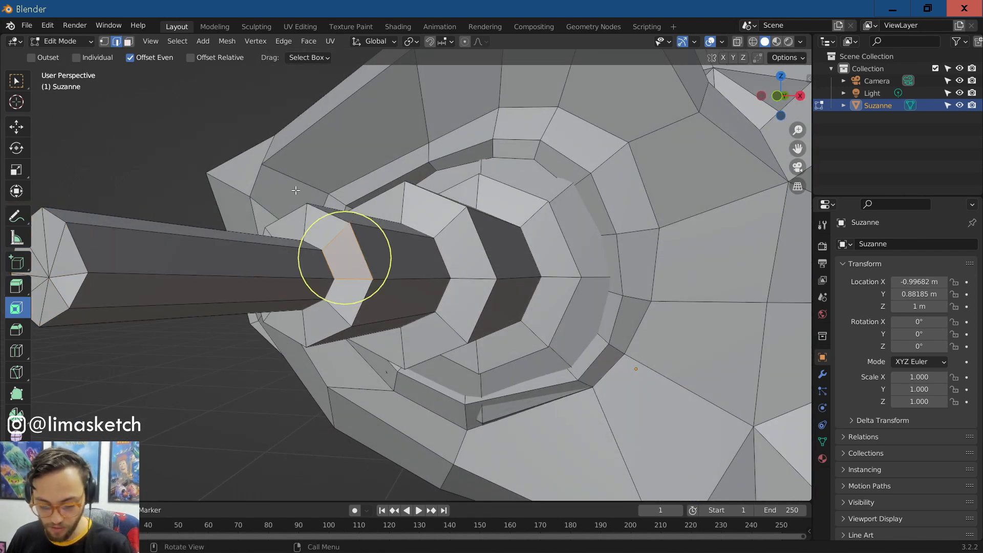
pyautogui.click(361, 253)
pyautogui.moveTo(360, 253); pyautogui.dragTo(356, 274, button='middle')
pyautogui.scroll(2, 356, 274)
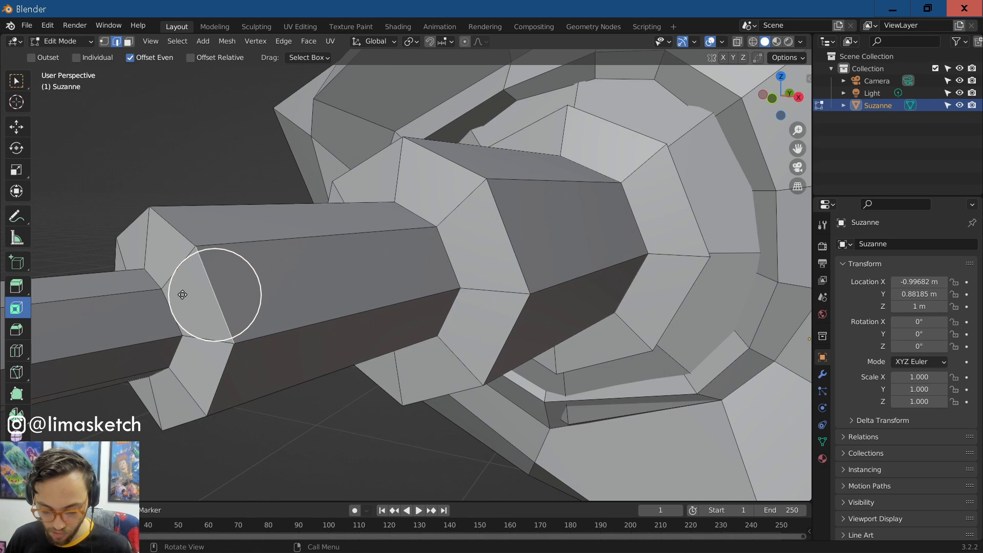
pyautogui.keyDown('shift'); pyautogui.moveTo(183, 294); pyautogui.dragTo(229, 285, button='middle'); pyautogui.keyUp('shift')
pyautogui.moveTo(235, 219); pyautogui.dragTo(317, 301, button='middle')
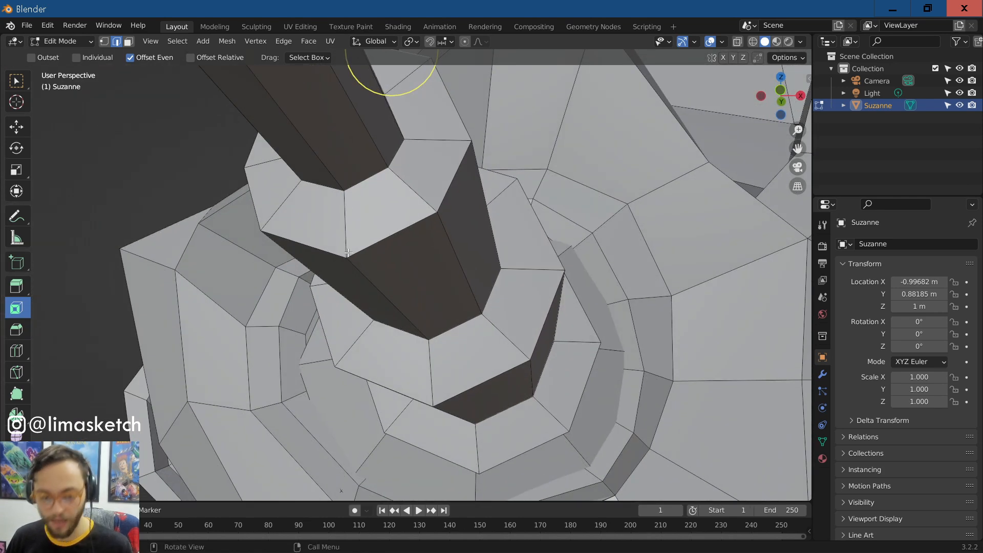
# Step: Add the outer rim edges at the end of the second tube segment to the selection one by one
pyautogui.click(386, 240)
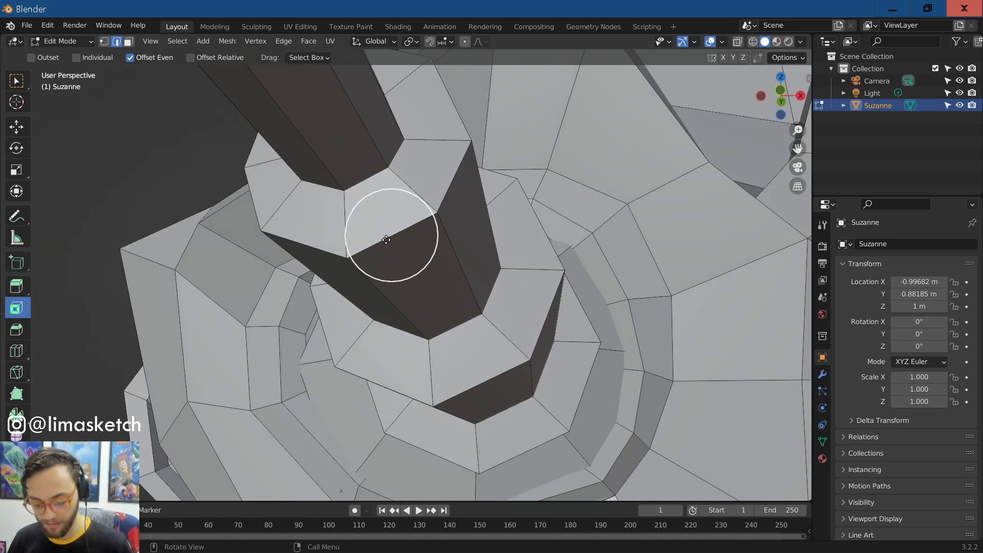
pyautogui.moveTo(386, 240); pyautogui.dragTo(387, 247, button='middle')
pyautogui.keyDown('shift'); pyautogui.click(326, 219); pyautogui.keyUp('shift')
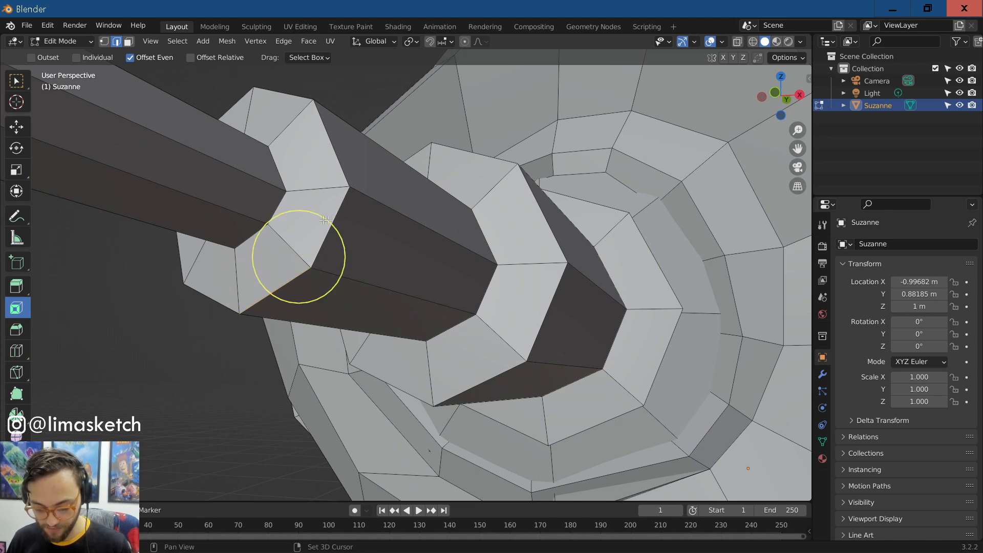
pyautogui.moveTo(335, 217); pyautogui.dragTo(339, 241, button='middle')
pyautogui.keyDown('shift'); pyautogui.click(340, 241); pyautogui.keyUp('shift')
pyautogui.keyDown('shift'); pyautogui.click(282, 204); pyautogui.keyUp('shift')
pyautogui.moveTo(281, 203); pyautogui.dragTo(316, 226, button='middle')
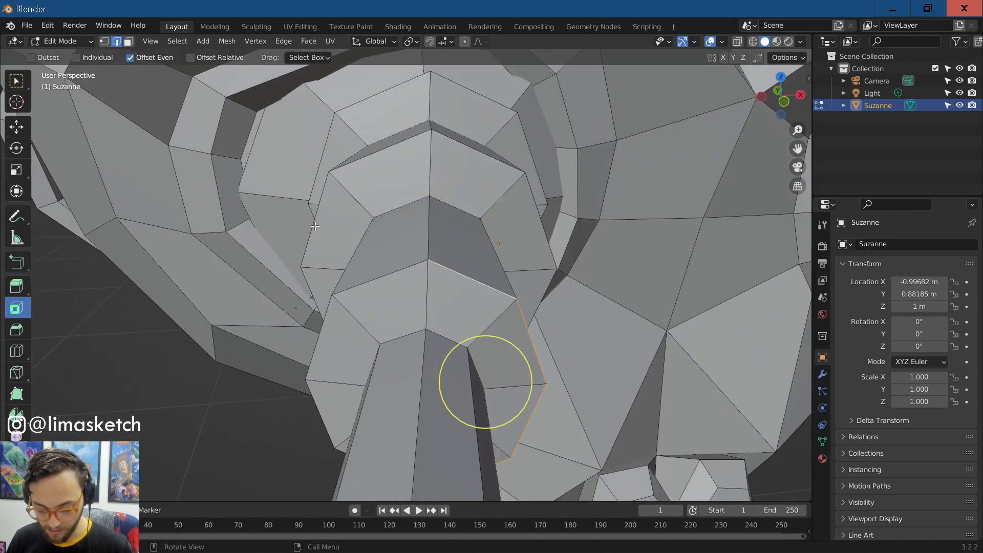
# Step: Select the whole outer rim of the second tube segment's end as an edge loop
pyautogui.click(372, 281)
pyautogui.click(390, 312)
pyautogui.keyDown('alt'); pyautogui.click(399, 278); pyautogui.keyUp('alt')
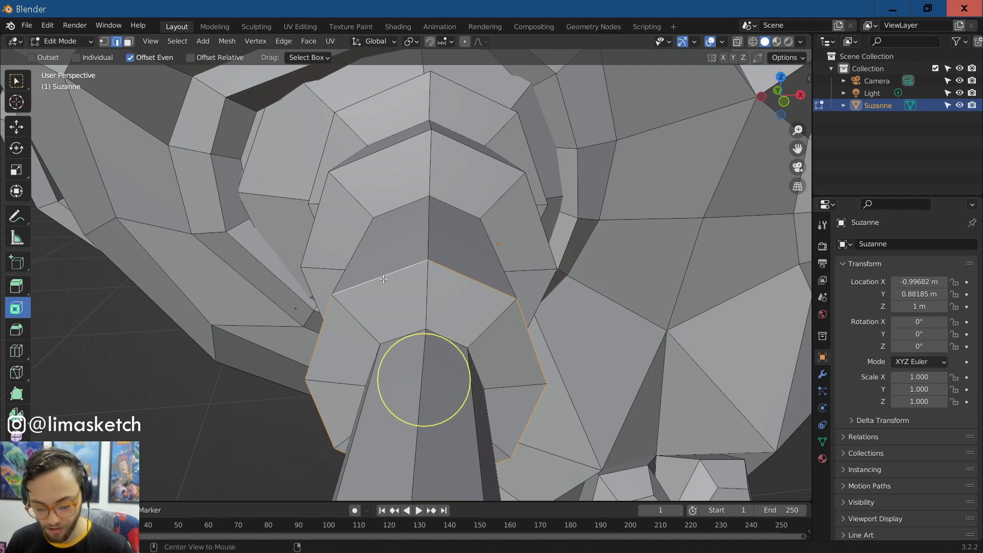
pyautogui.moveTo(372, 281); pyautogui.dragTo(557, 247, button='middle')
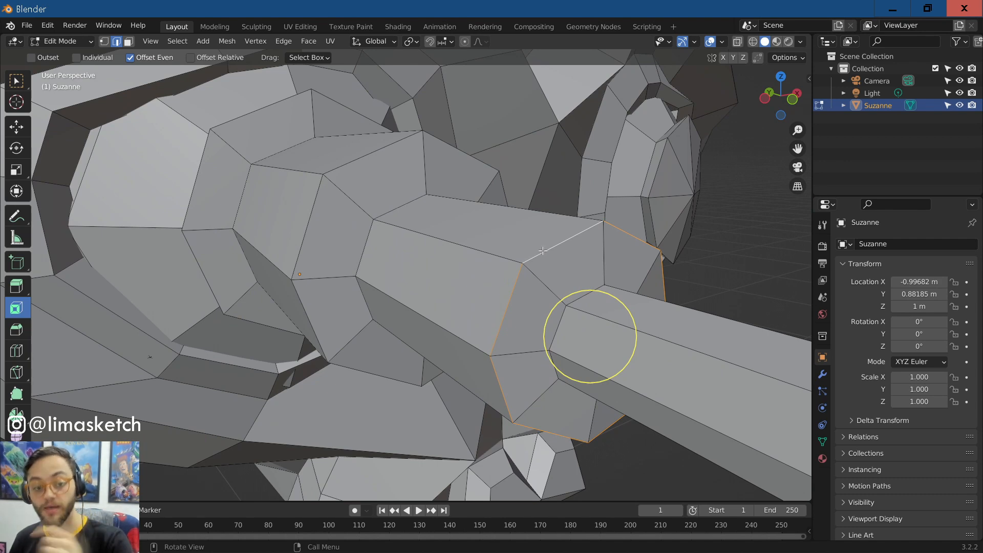
pyautogui.moveTo(383, 217); pyautogui.dragTo(393, 221, button='middle')
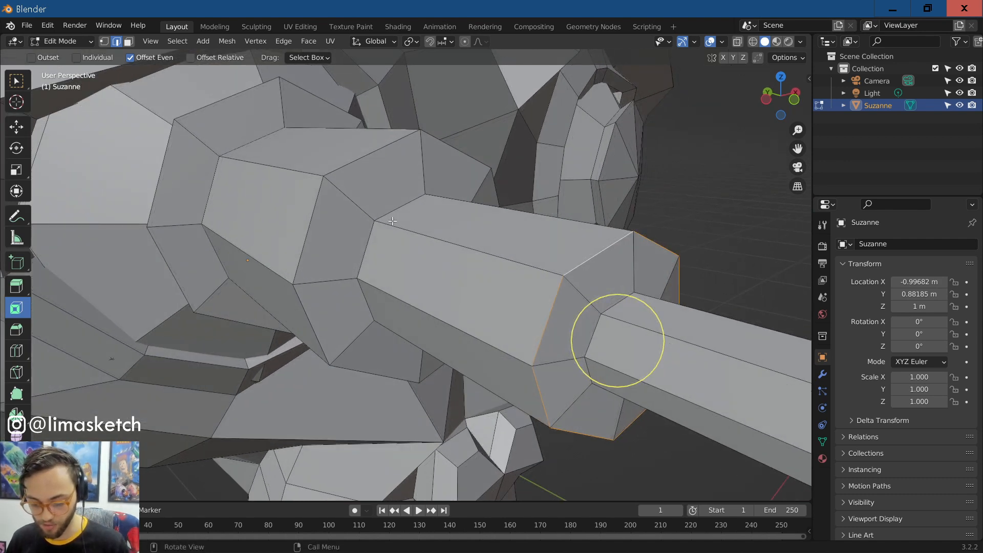
# Step: Try loop selections around the first tube step, keep only the loop at the second segment's base, and activate Bevel
pyautogui.keyDown('alt'); pyautogui.click(396, 208); pyautogui.keyUp('alt')
pyautogui.keyDown('alt'); pyautogui.click(356, 151); pyautogui.keyUp('alt')
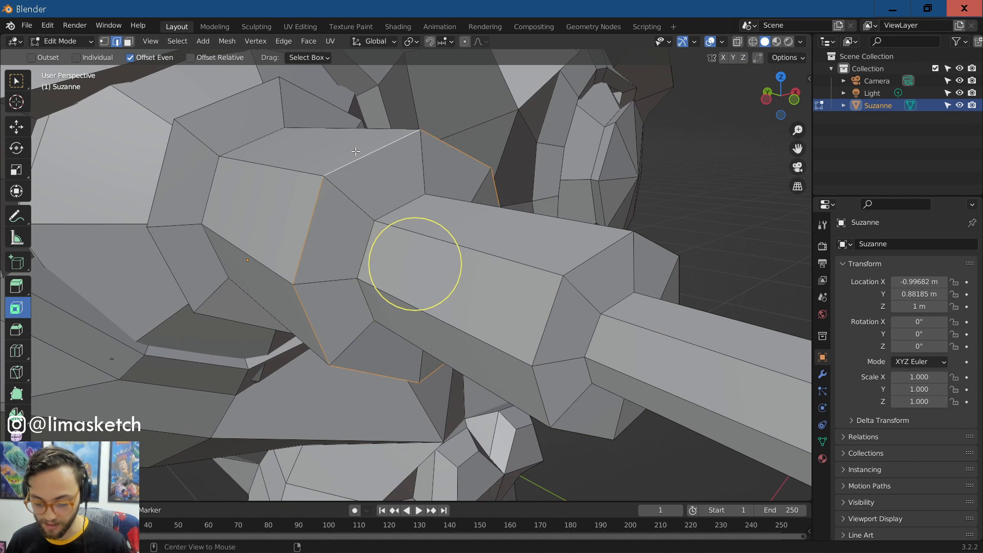
pyautogui.keyDown('alt'); pyautogui.keyDown('shift'); pyautogui.click(403, 211); pyautogui.keyUp('shift'); pyautogui.keyUp('alt')
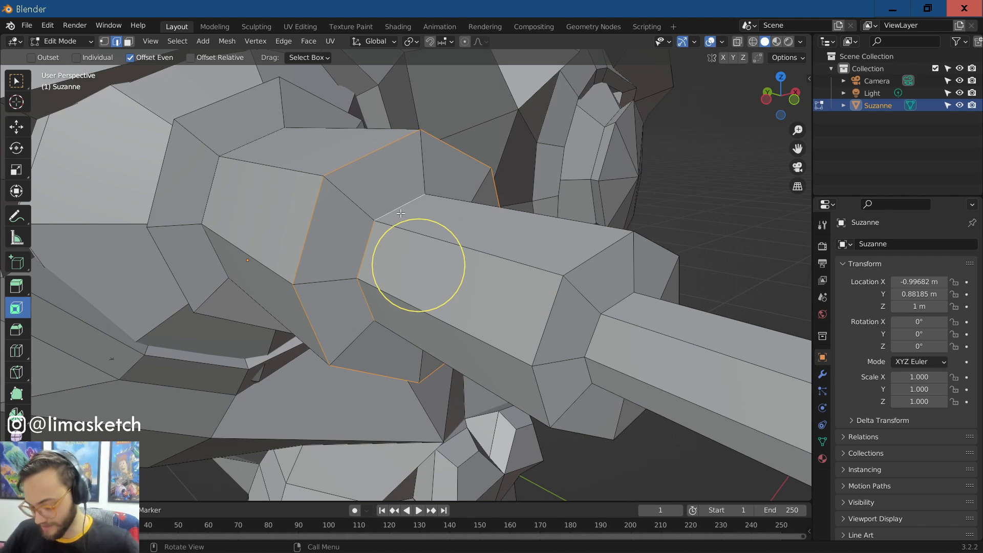
pyautogui.click(402, 208)
pyautogui.keyDown('alt'); pyautogui.click(402, 209); pyautogui.keyUp('alt')
pyautogui.moveTo(402, 208); pyautogui.dragTo(425, 202, button='middle')
pyautogui.click(17, 331)
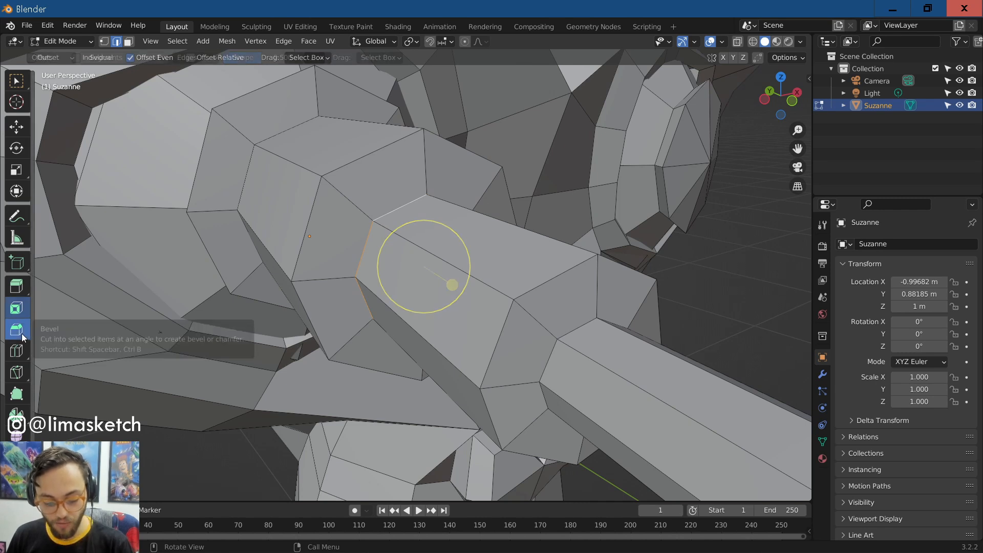
# Step: Try a single-segment bevel on the edge loop at the second segment's base
pyautogui.moveTo(453, 287); pyautogui.dragTo(483, 297)
pyautogui.moveTo(458, 288); pyautogui.dragTo(435, 267, button='middle')
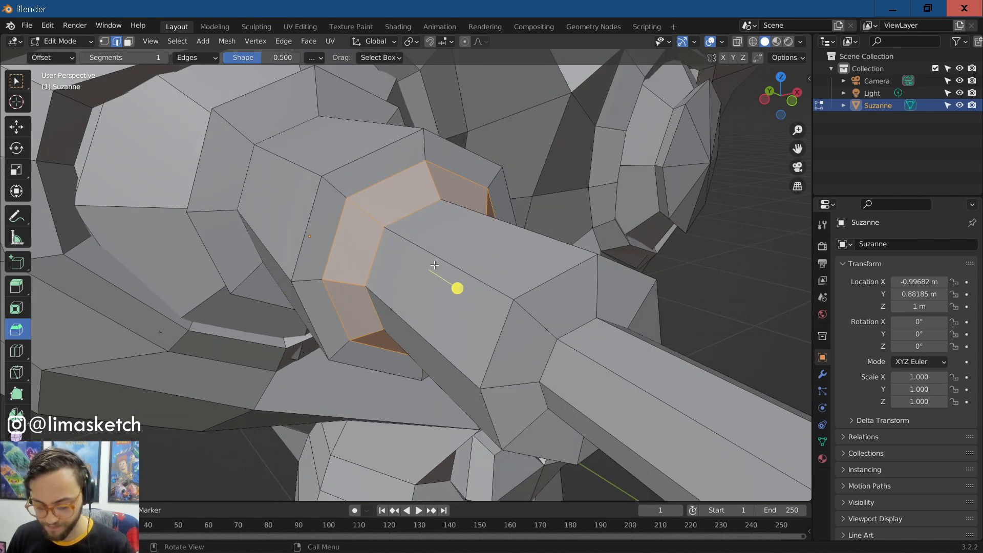
pyautogui.hotkey('ctrl', 'z')
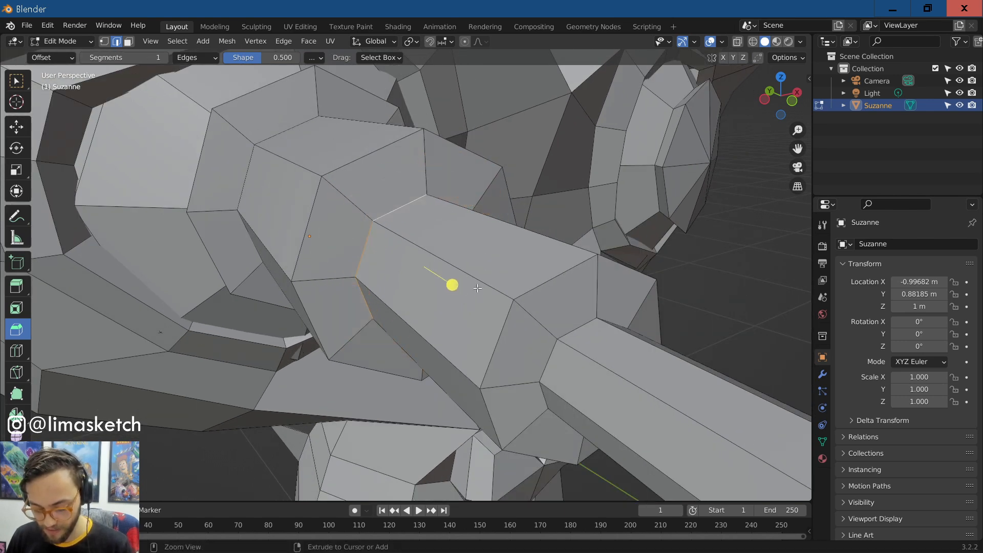
# Step: Bevel the edge loop at the second segment's base with many segments to form a smooth concave transition
pyautogui.moveTo(449, 287); pyautogui.dragTo(445, 344)
pyautogui.scroll(2, 477, 308)
pyautogui.scroll(-2, 459, 316)
pyautogui.scroll(7, 470, 339)
pyautogui.scroll(2, 470, 339)
pyautogui.moveTo(444, 344); pyautogui.dragTo(364, 211, button='middle')
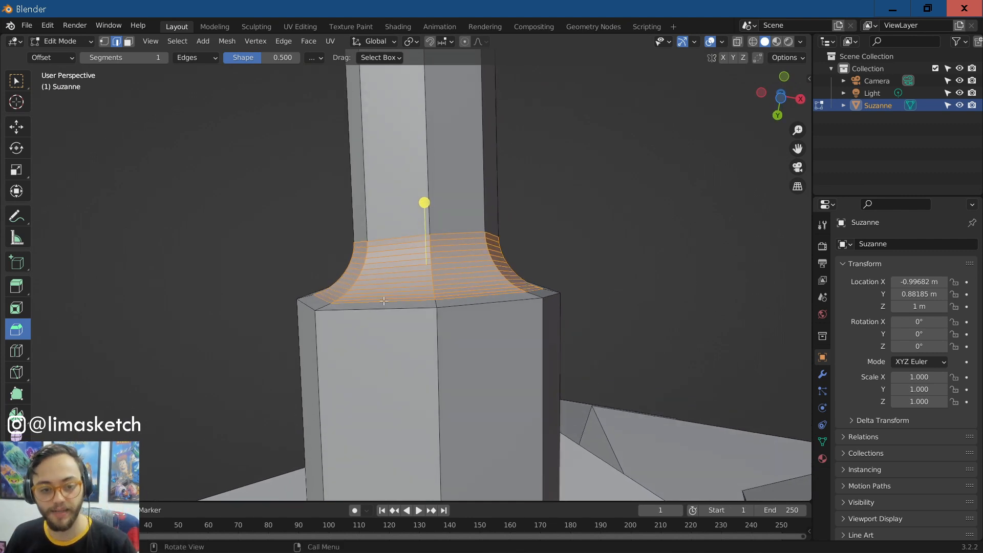
# Step: Bevel the edge loop around the outer rim of the first, widest tube segment using several segments
pyautogui.moveTo(384, 301); pyautogui.dragTo(382, 313, button='middle')
pyautogui.keyDown('alt'); pyautogui.click(378, 326); pyautogui.keyUp('alt')
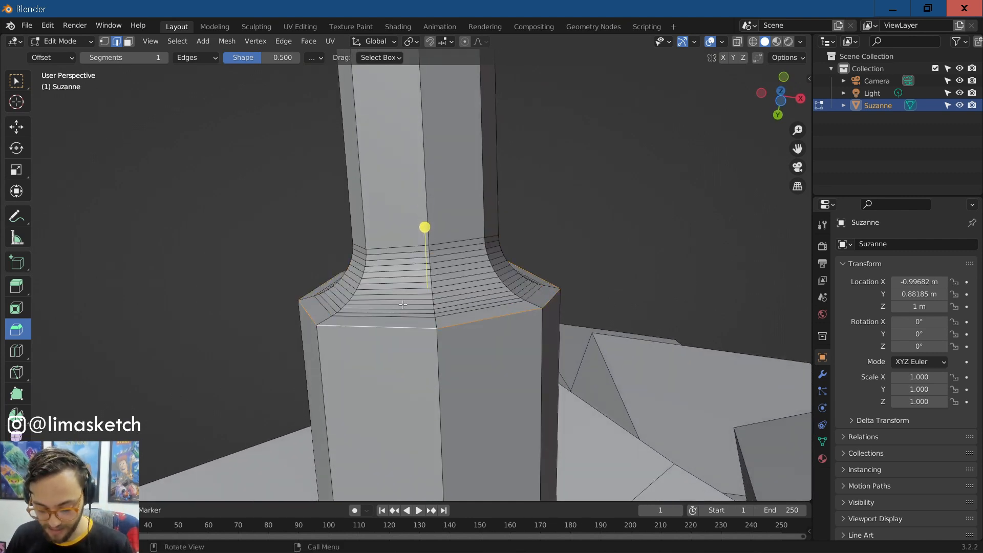
pyautogui.hotkey('ctrl', 'b')
pyautogui.scroll(1, 443, 212)
pyautogui.click(443, 212)
# Step: Return to Object Mode, deselect the head and examine the bevelled transition between the tube segments
pyautogui.press('Tab')
pyautogui.click(543, 330)
pyautogui.moveTo(543, 331); pyautogui.dragTo(419, 444, button='middle')
pyautogui.scroll(-1, 419, 445)
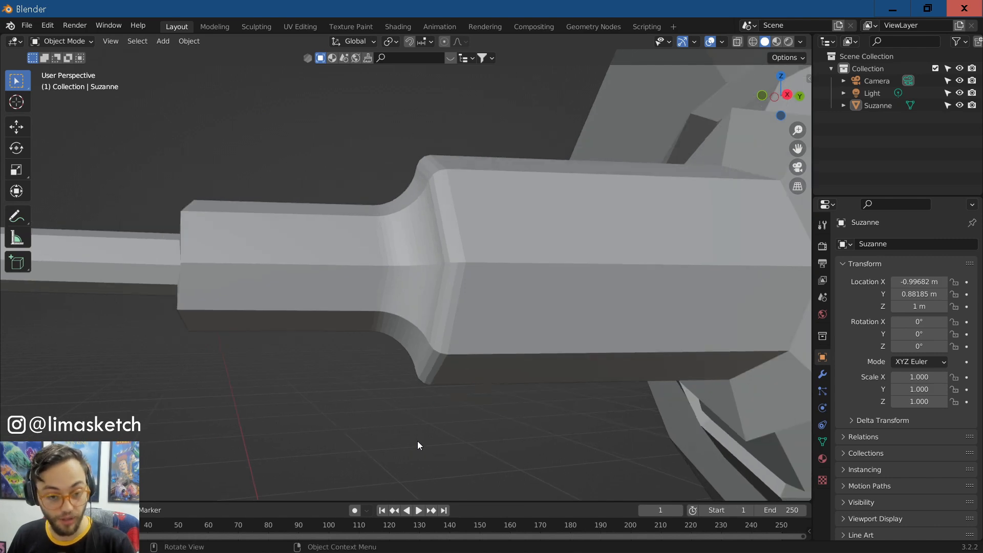
pyautogui.moveTo(472, 383); pyautogui.dragTo(364, 425, button='middle')
# Step: Reopen Suzanne in Edit Mode and add a lengthwise loop cut along the tube's upper side with the Loop Cut tool
pyautogui.click(453, 194)
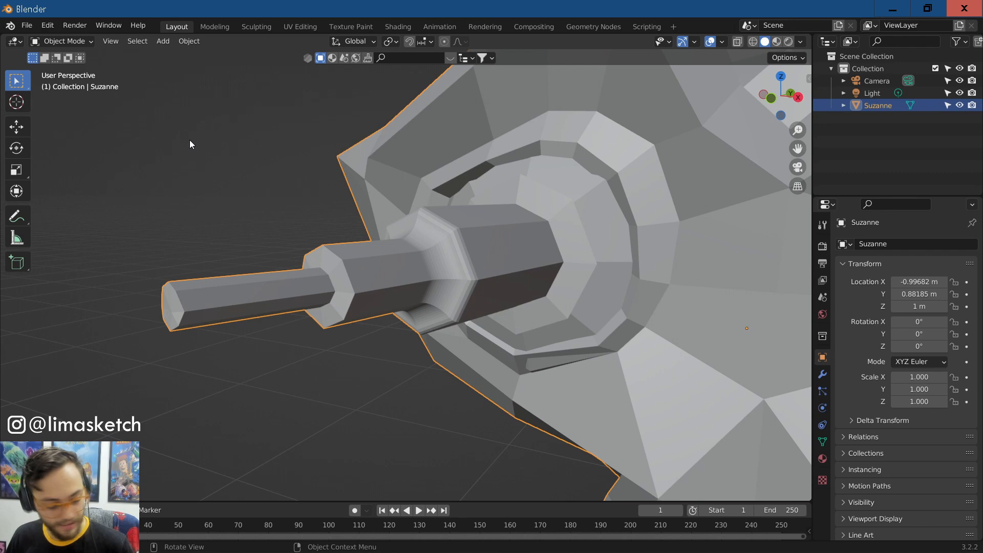
pyautogui.press('Tab')
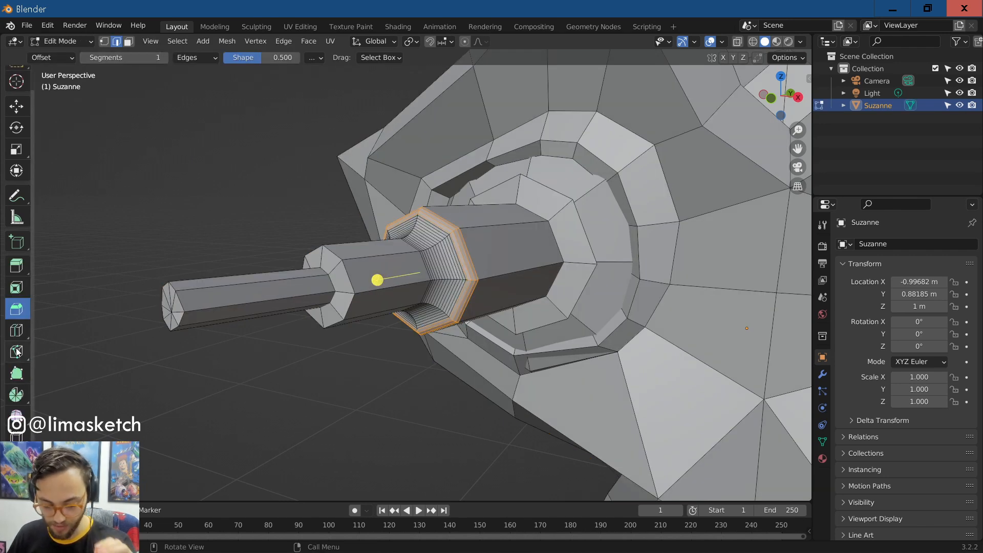
pyautogui.moveTo(51, 353); pyautogui.dragTo(64, 350, button='middle')
pyautogui.scroll(-1, 23, 374)
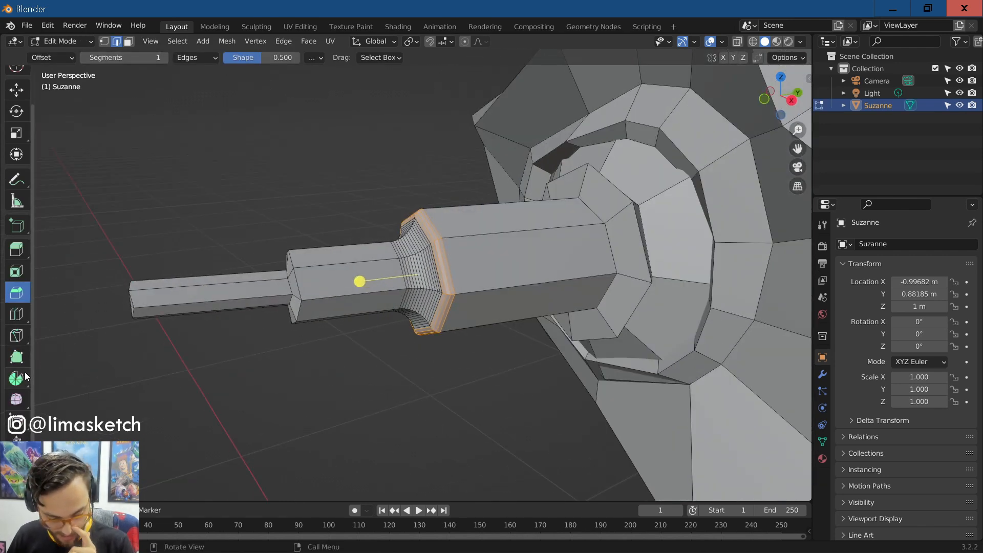
pyautogui.click(17, 316)
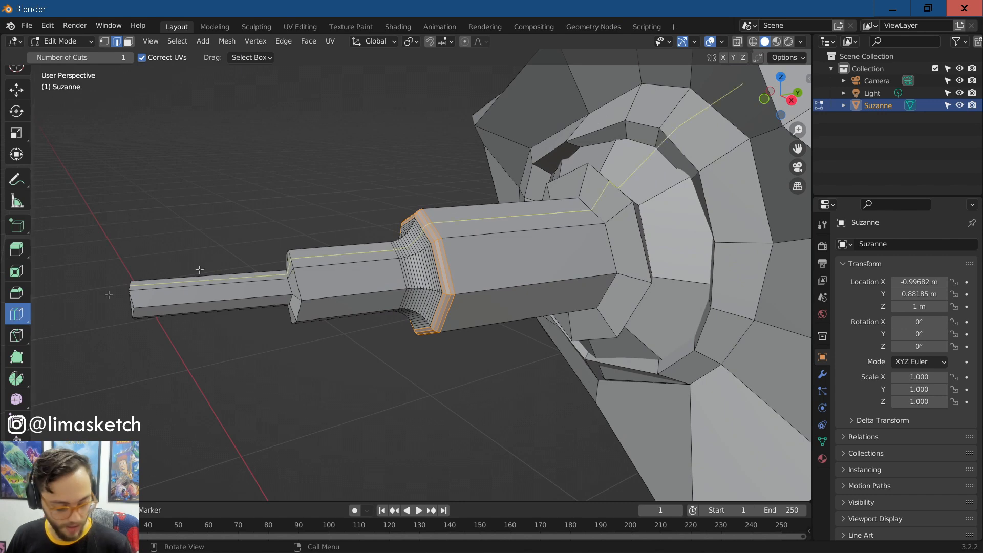
pyautogui.moveTo(505, 219); pyautogui.dragTo(512, 228)
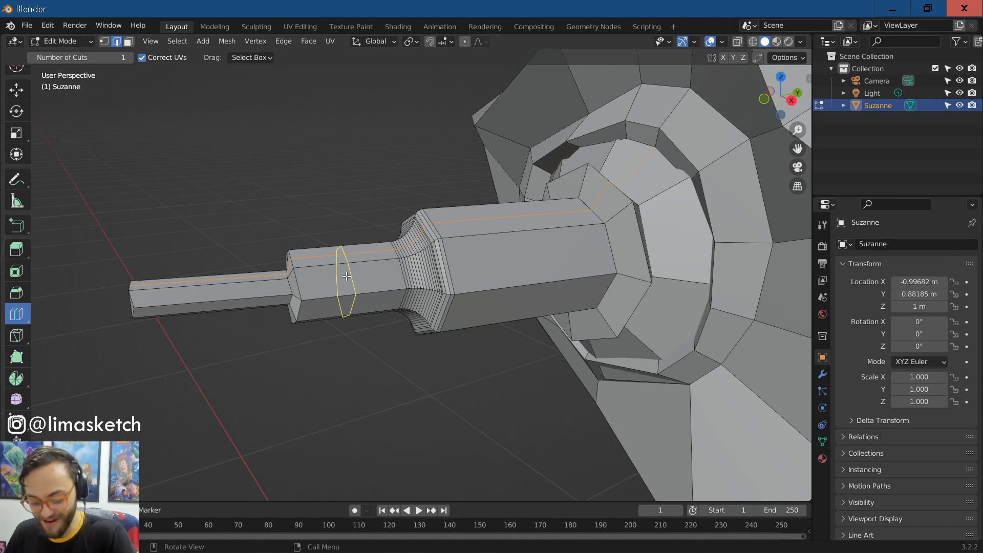
# Step: Add loop cuts around the first and second tube segments, plus another lengthwise cut along the tube's side
pyautogui.click(518, 249)
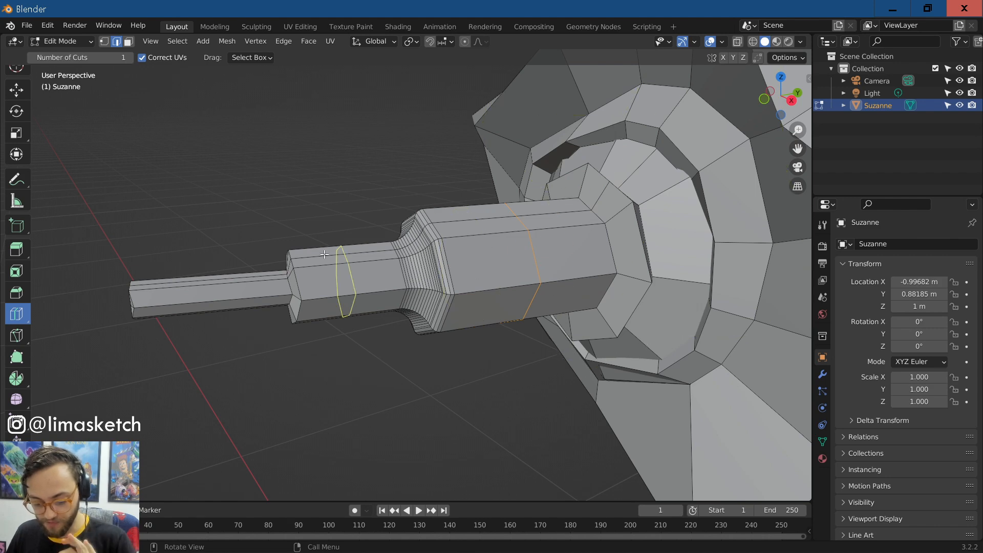
pyautogui.click(350, 279)
pyautogui.click(351, 278)
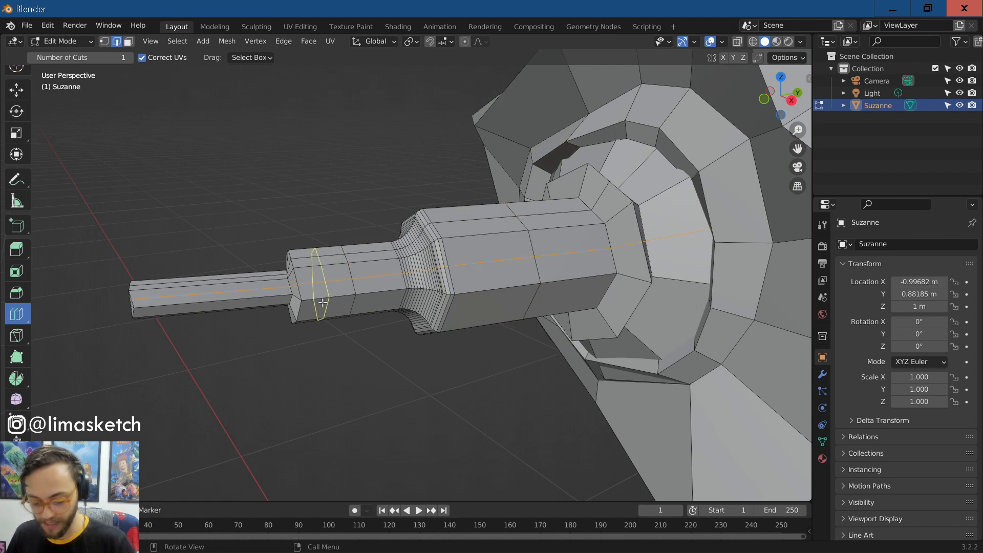
# Step: With the Move tool active, add another loop cut around the widest tube segment and slide it close to its middle ring
pyautogui.moveTo(524, 303); pyautogui.dragTo(442, 295, button='middle')
pyautogui.scroll(3, 442, 295)
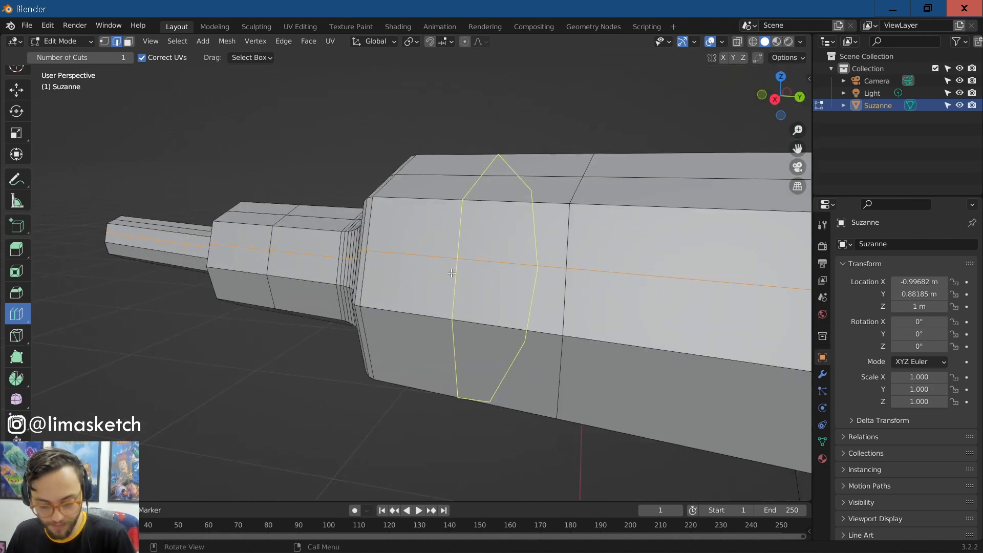
pyautogui.click(17, 91)
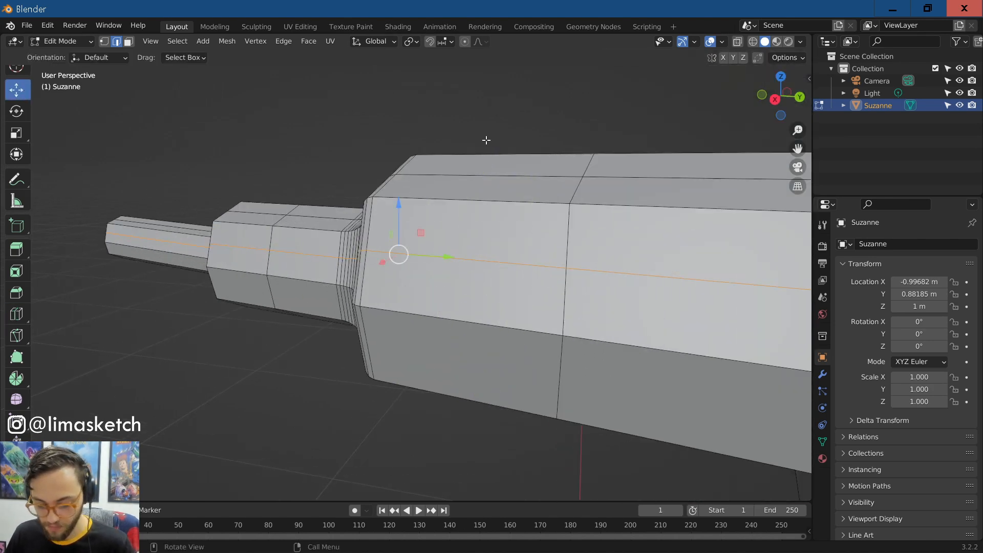
pyautogui.moveTo(485, 141); pyautogui.dragTo(520, 168, button='middle')
pyautogui.hotkey('ctrl', 'r')
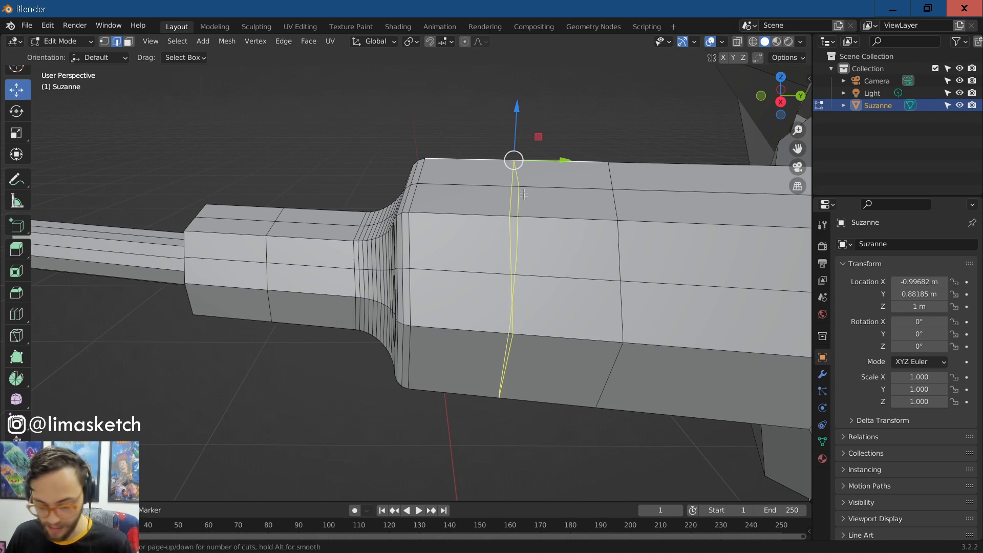
pyautogui.click(518, 230)
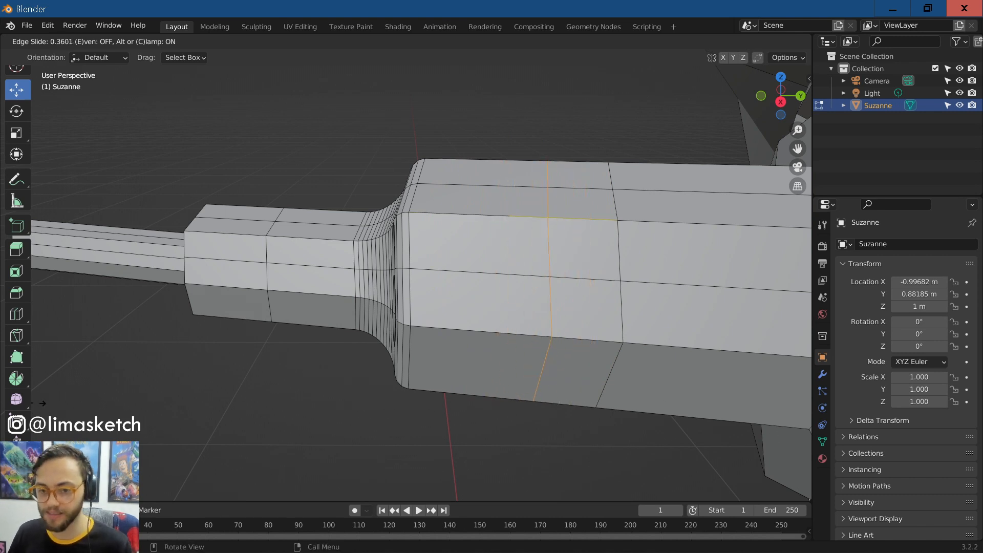
pyautogui.click(78, 394)
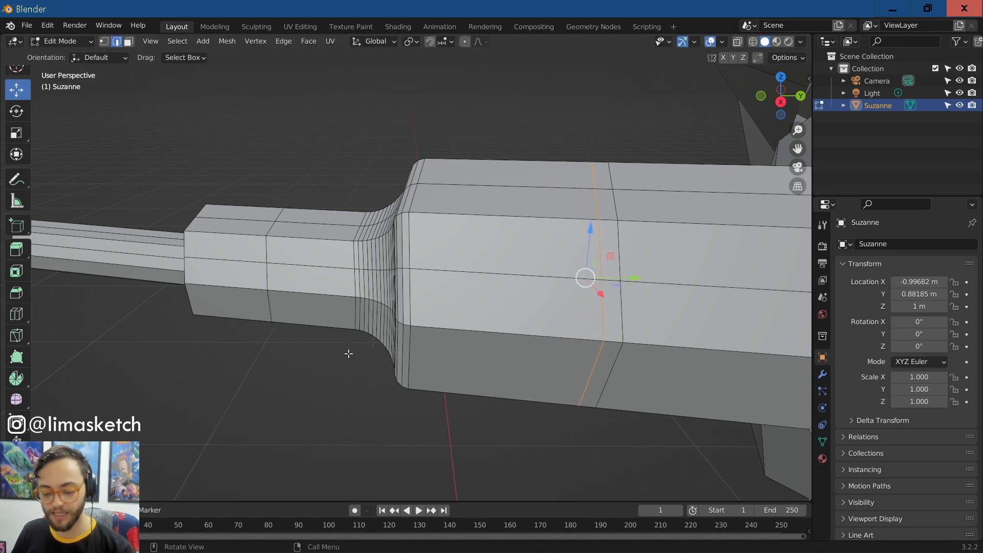
pyautogui.scroll(-2, 404, 367)
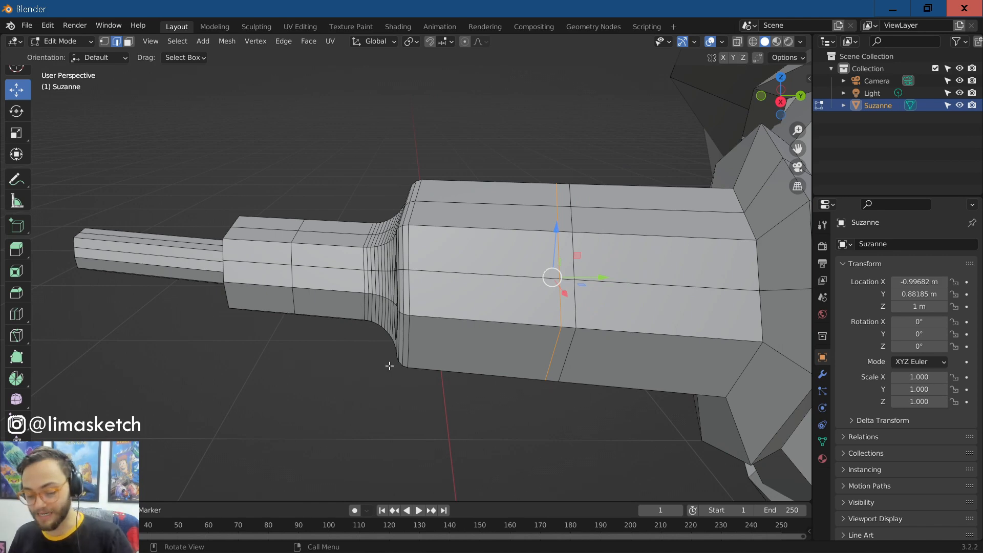
pyautogui.scroll(-2, 440, 317)
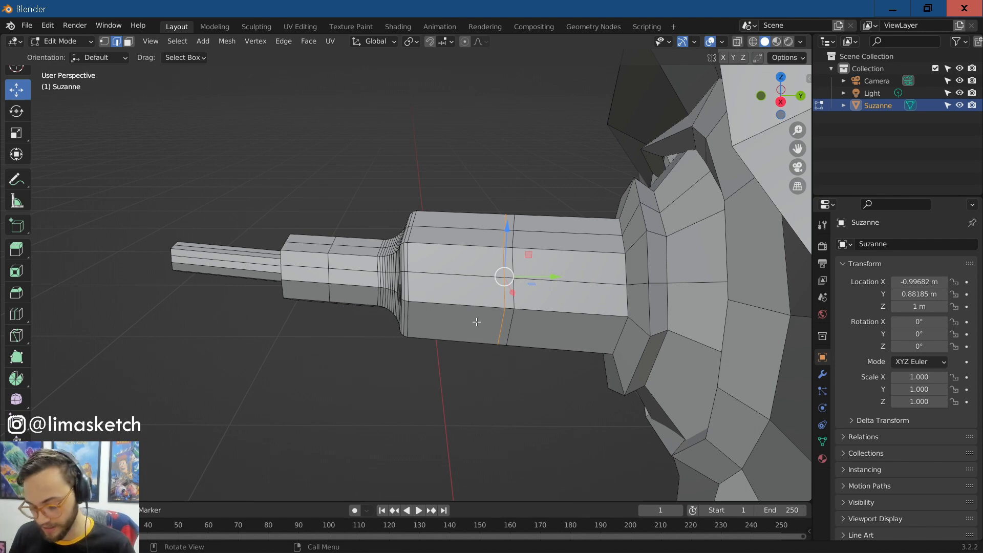
pyautogui.scroll(3, 477, 322)
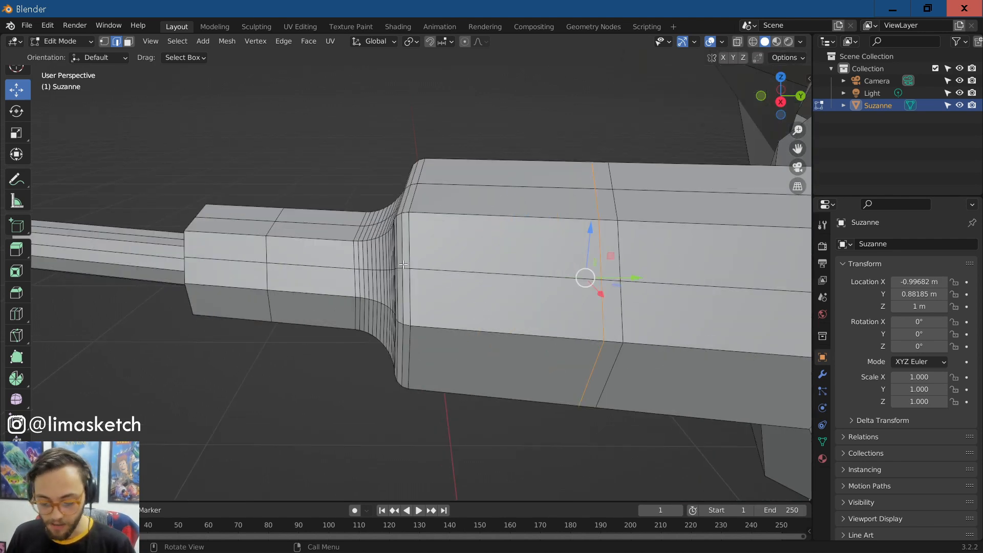
pyautogui.scroll(-3, 403, 265)
# Step: Switch Suzanne to Sculpt Mode, view the Sculpting workspace and return to the Layout workspace
pyautogui.click(67, 42)
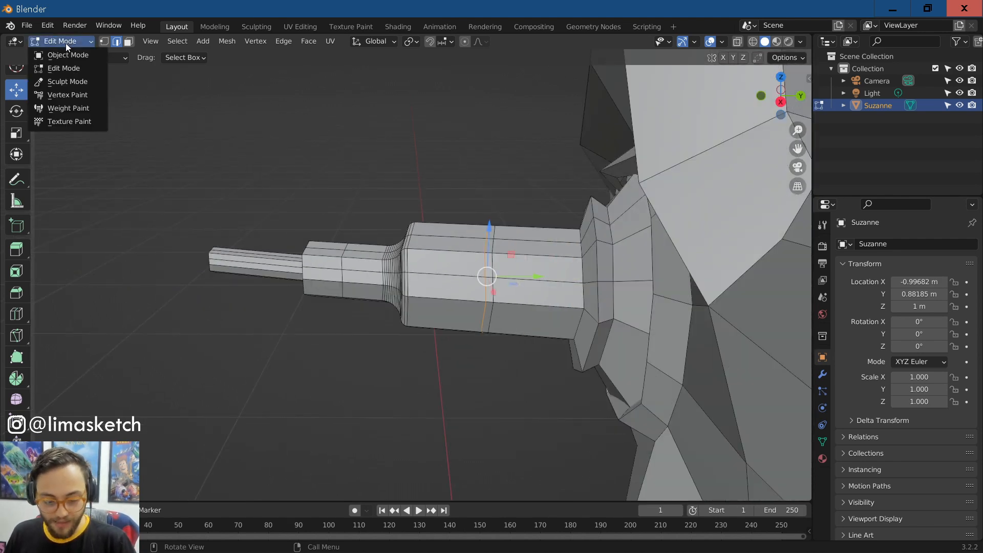
pyautogui.click(62, 78)
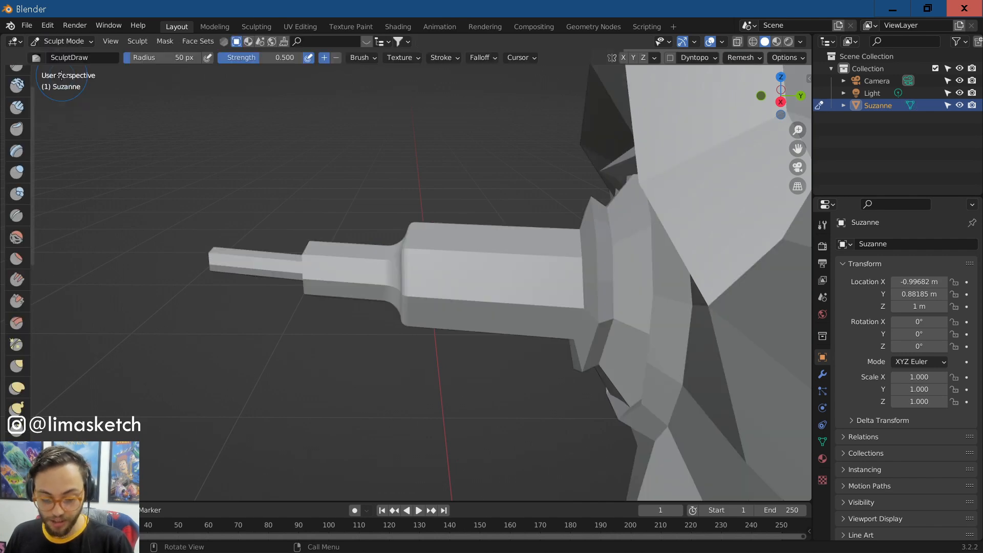
pyautogui.scroll(3, 21, 122)
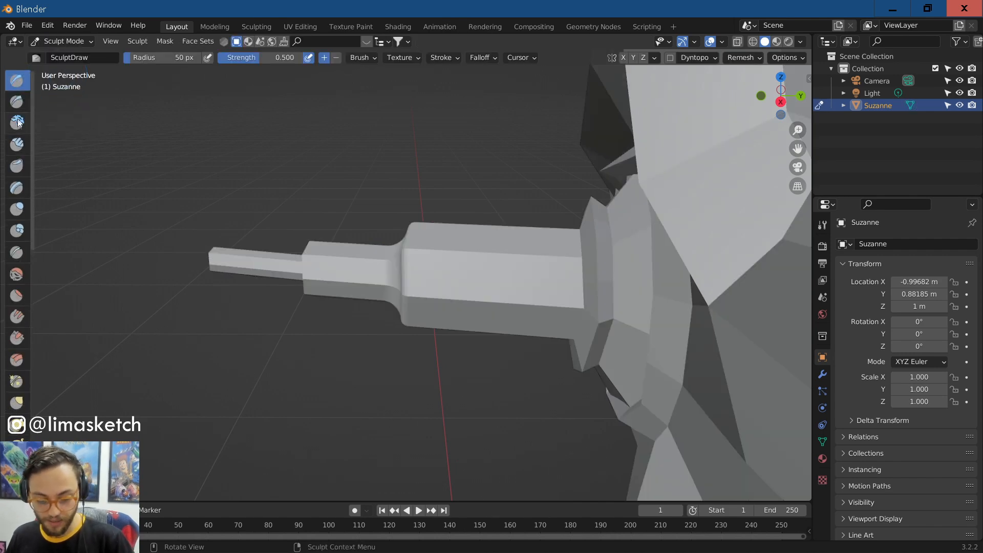
pyautogui.click(260, 27)
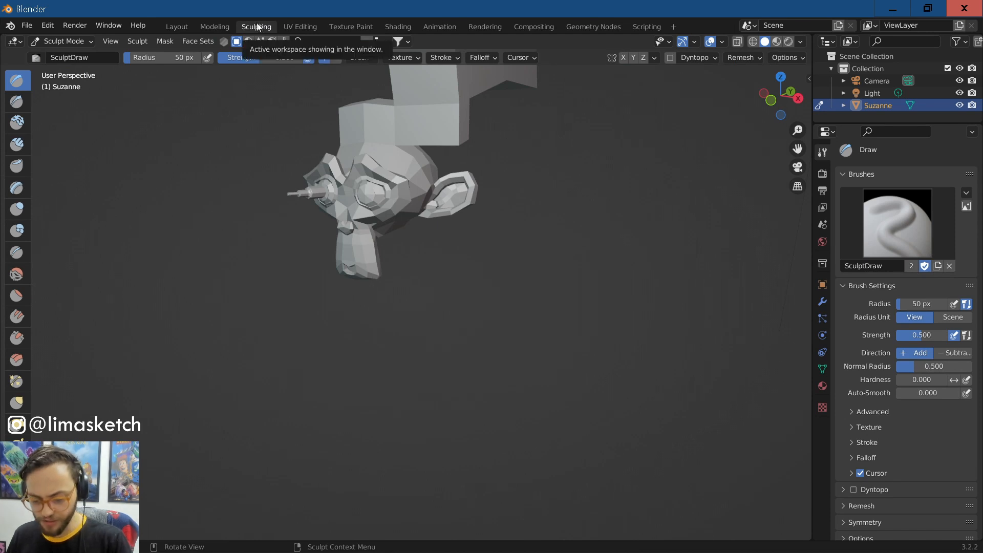
pyautogui.click(179, 26)
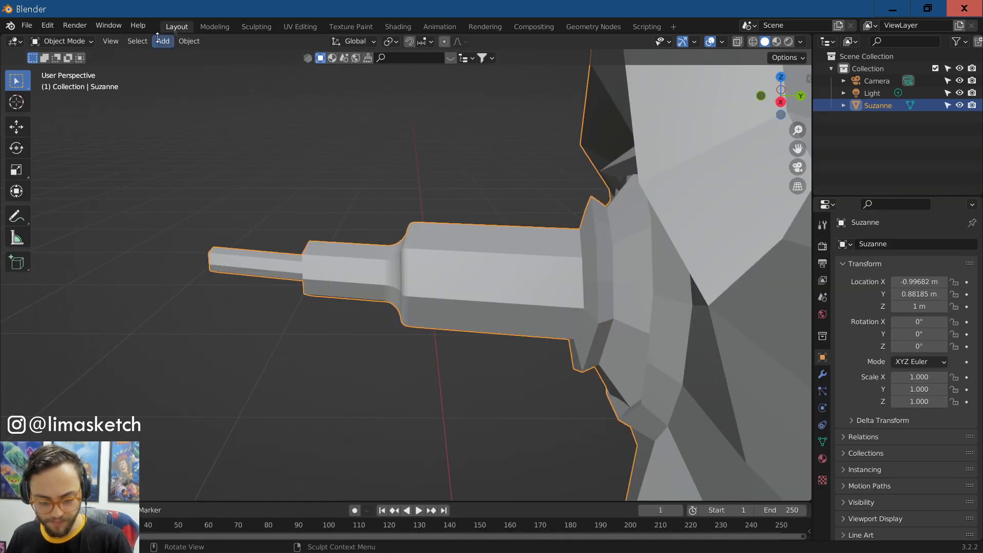
# Step: Switch Suzanne to Vertex Paint mode to view its tools and return to Object Mode
pyautogui.click(72, 41)
pyautogui.click(79, 95)
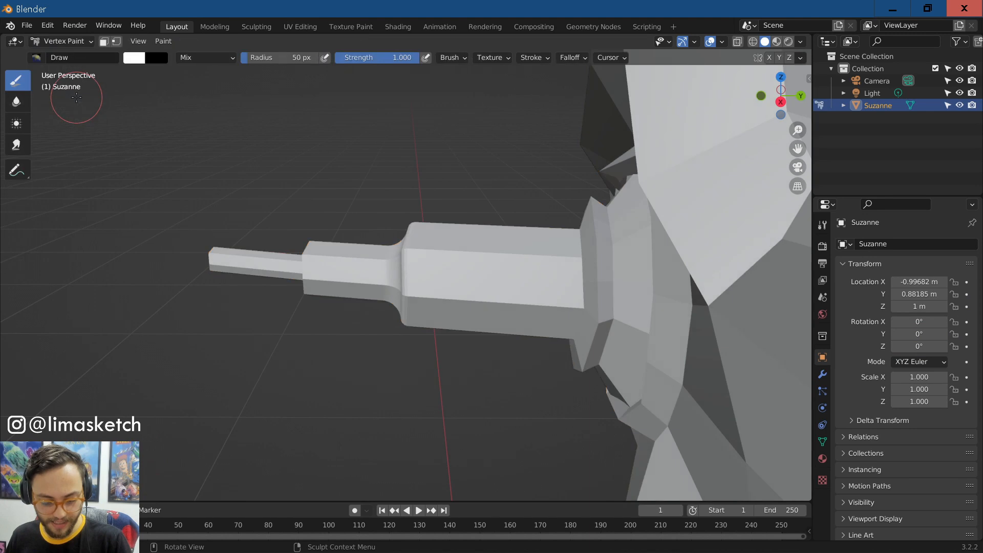
pyautogui.click(70, 44)
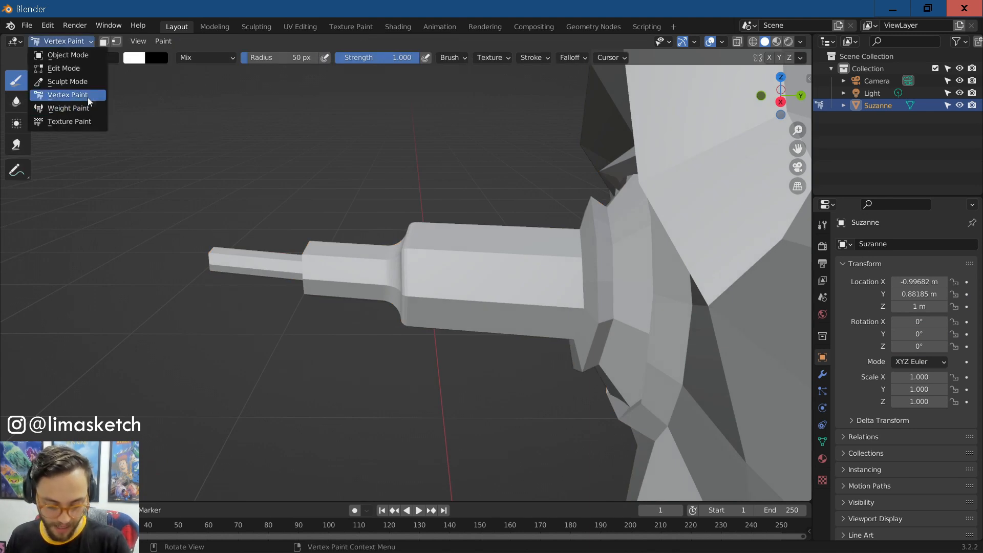
pyautogui.click(64, 55)
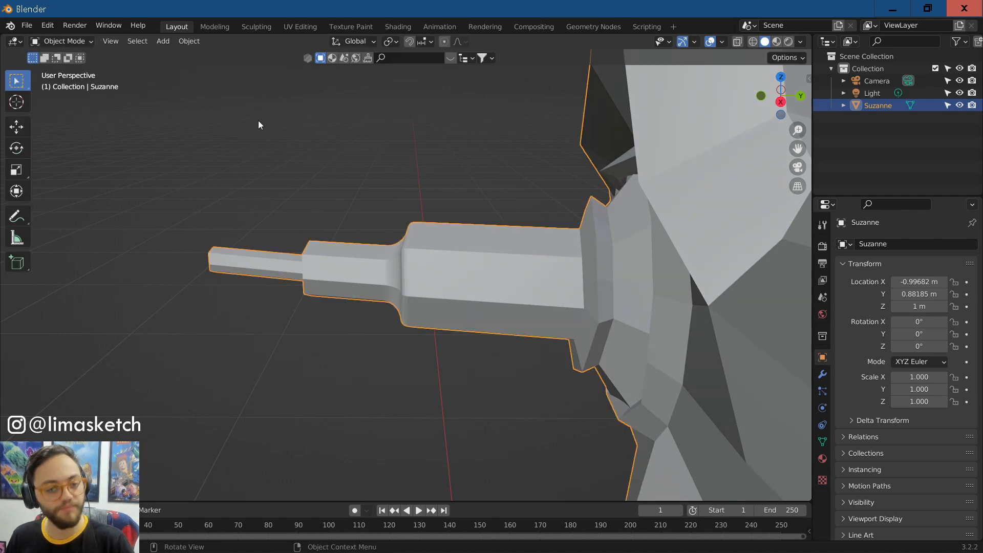
# Step: Examine the whole Suzanne head with its extruded tube and block in Object Mode
pyautogui.scroll(-6, 257, 105)
pyautogui.moveTo(257, 105); pyautogui.dragTo(468, 304, button='middle')
pyautogui.scroll(-5, 316, 150)
pyautogui.moveTo(534, 294); pyautogui.dragTo(290, 199, button='middle')
pyautogui.scroll(2, 291, 199)
pyautogui.scroll(-2, 291, 199)
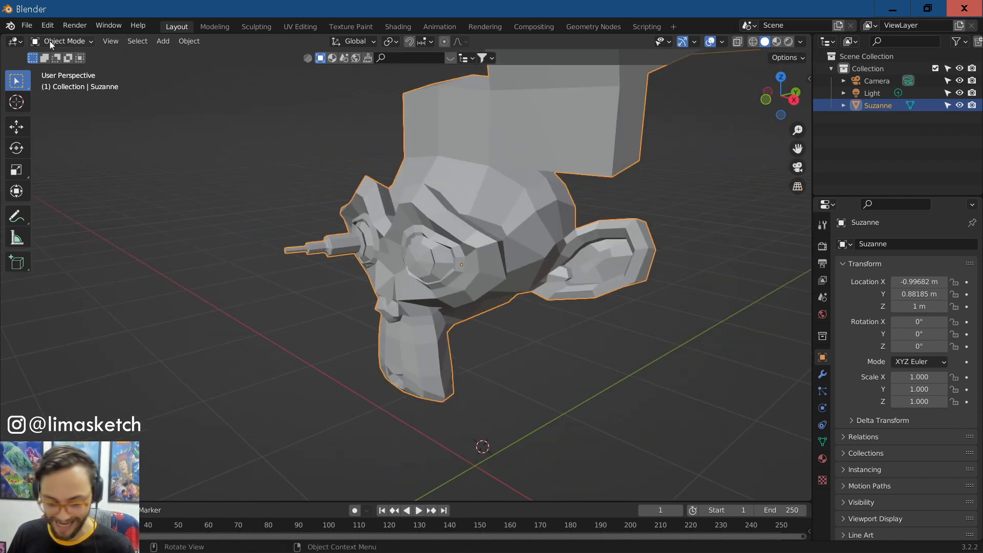
pyautogui.click(66, 45)
pyautogui.click(66, 44)
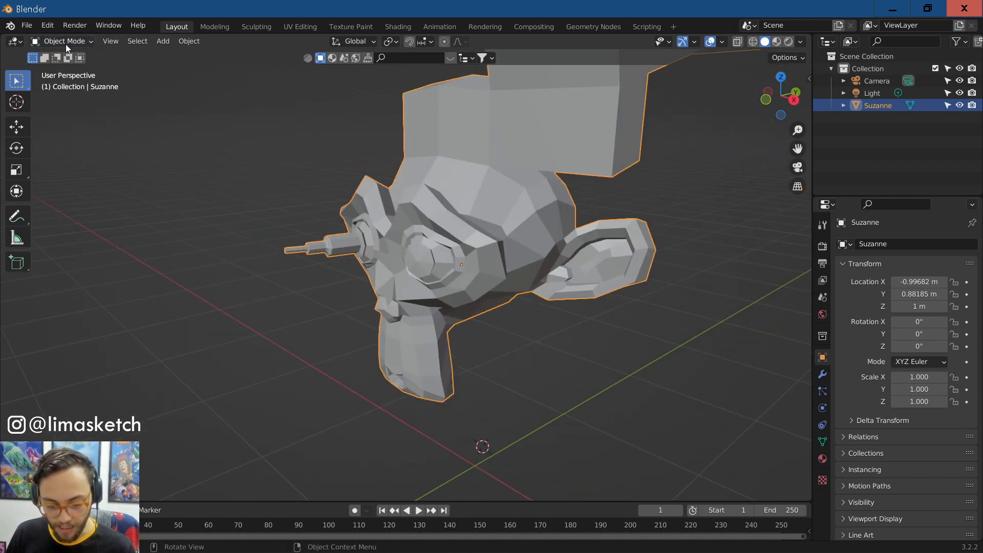
# Step: Show the 3D viewport's Sidebar and hide it again
pyautogui.click(112, 44)
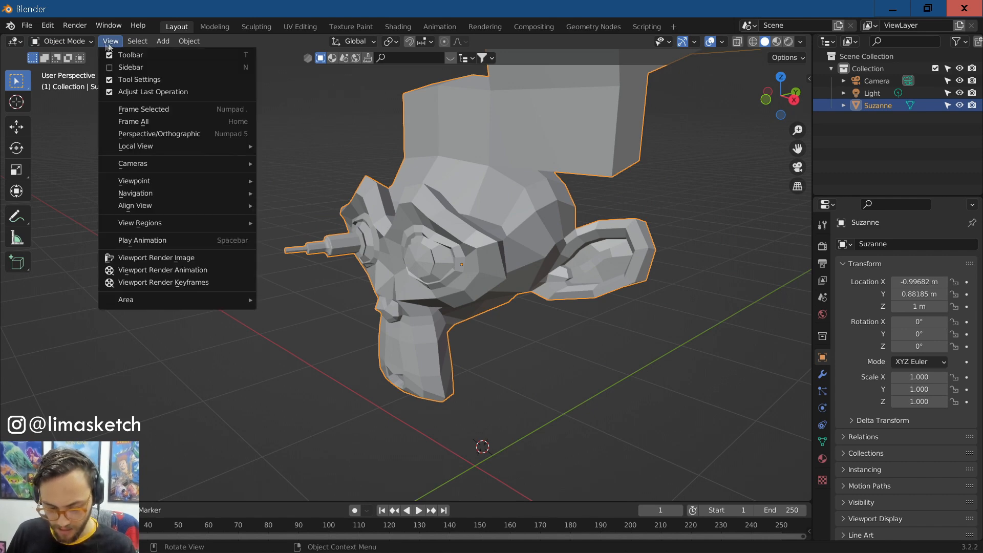
pyautogui.click(87, 42)
pyautogui.moveTo(113, 45)
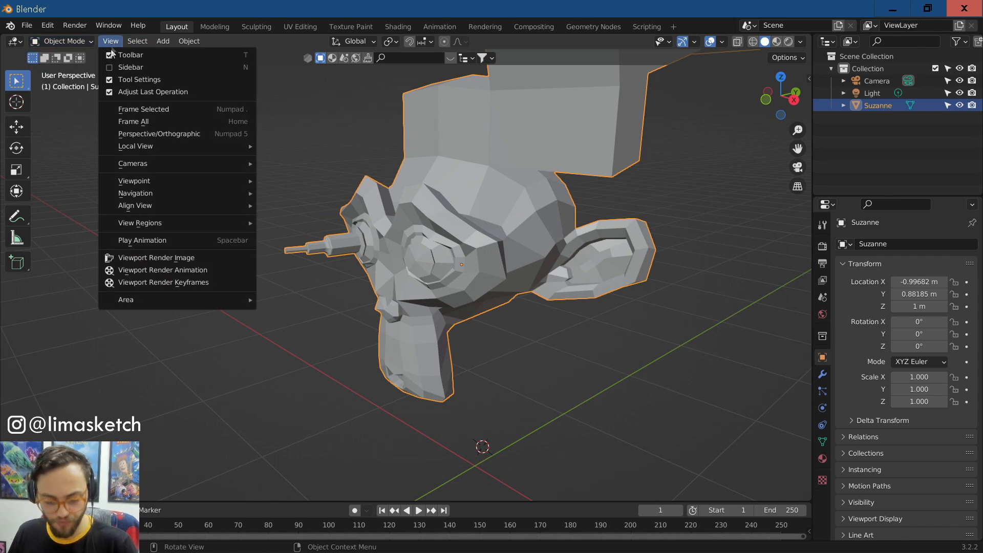
pyautogui.click(109, 66)
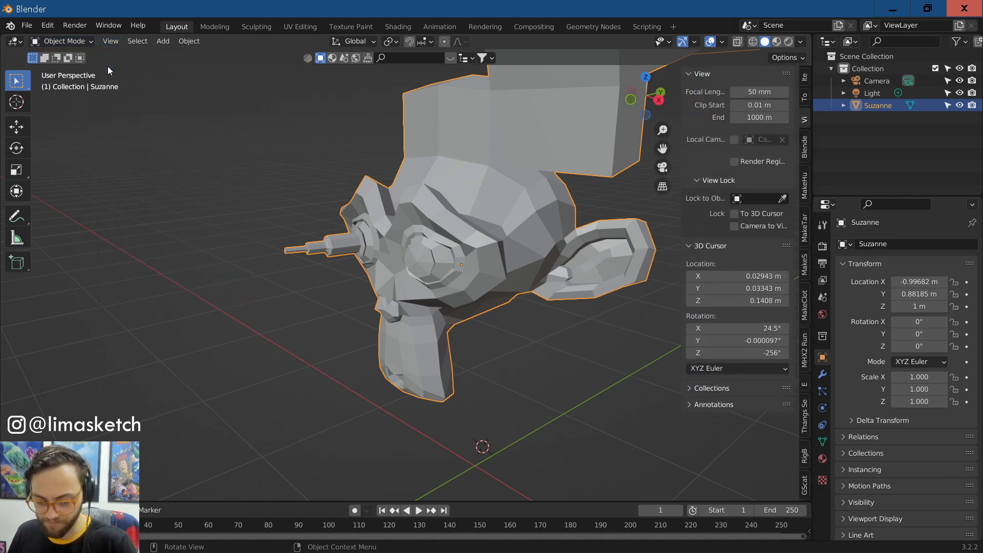
pyautogui.click(110, 41)
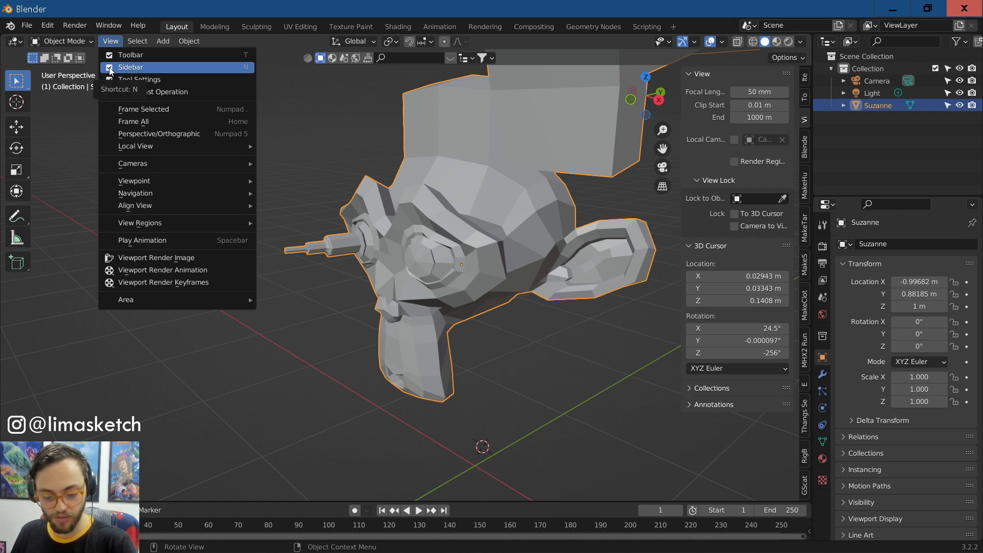
pyautogui.click(110, 69)
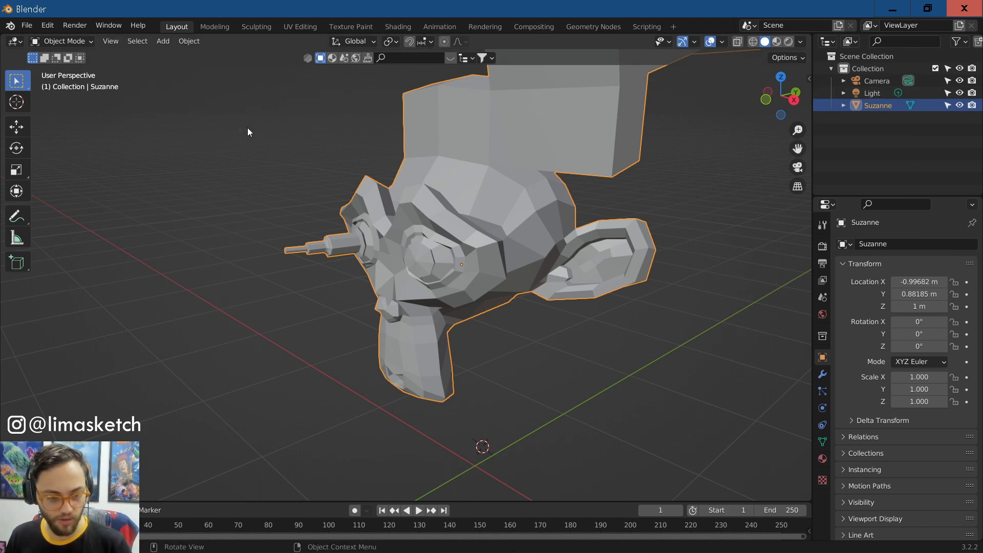
# Step: Toggle the viewport's Sidebar on and off several times and leave it shown
pyautogui.press('n')
pyautogui.press('n')
pyautogui.press('n')
pyautogui.press('n')
pyautogui.press('n')
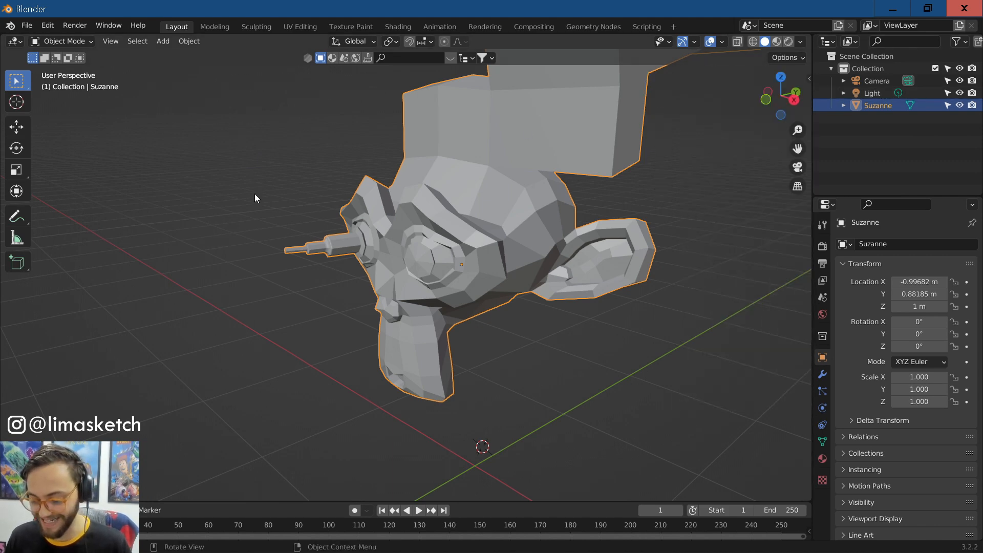
pyautogui.press('n')
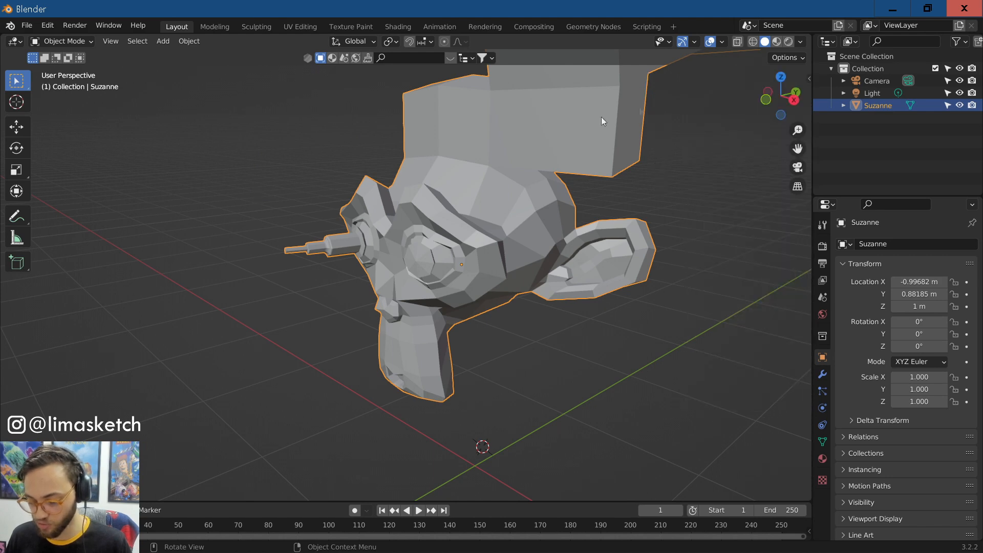
pyautogui.click(806, 78)
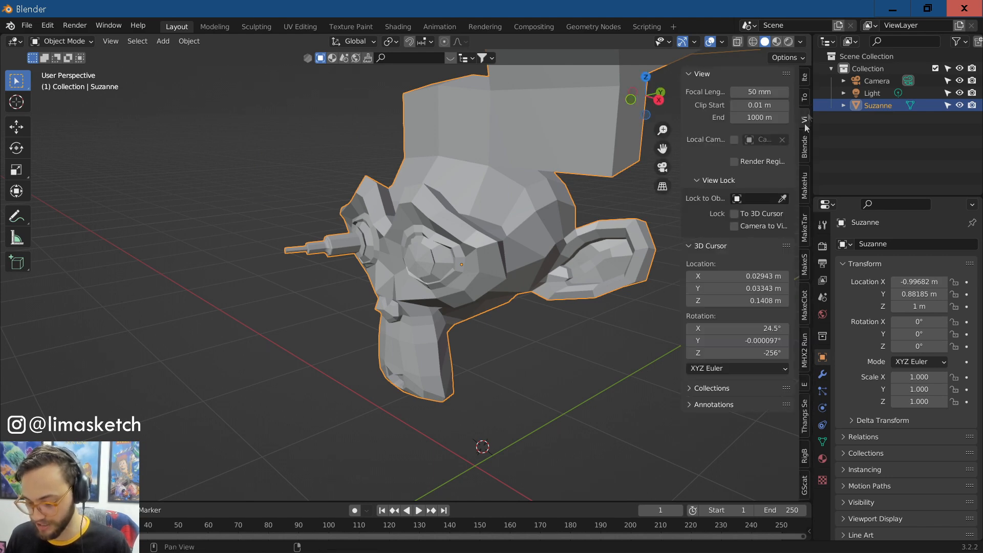
# Step: Hide the 3D viewport's Sidebar and deselect Suzanne with the whole scene in view
pyautogui.press('n')
pyautogui.click(139, 42)
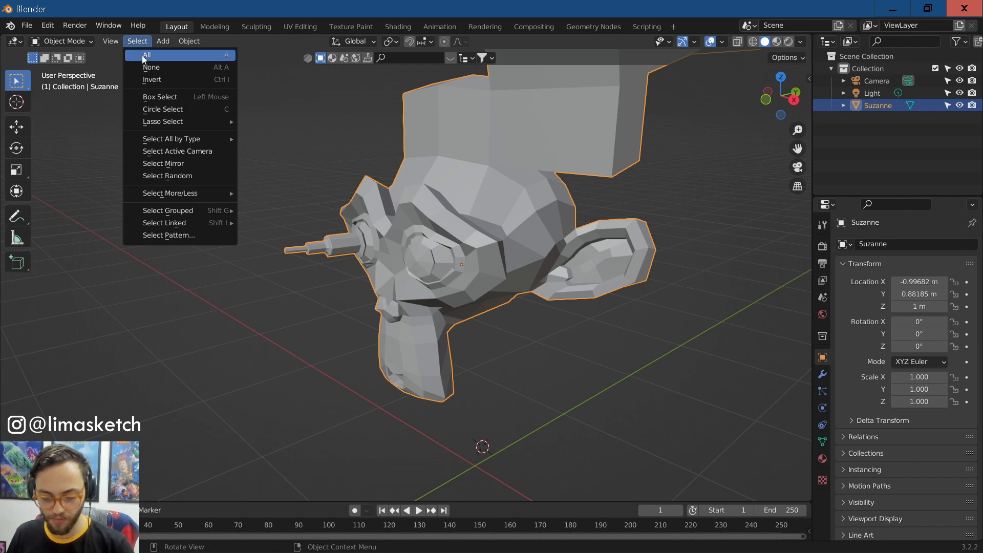
pyautogui.click(160, 315)
pyautogui.scroll(-8, 174, 291)
pyautogui.moveTo(285, 259); pyautogui.dragTo(277, 202, button='middle')
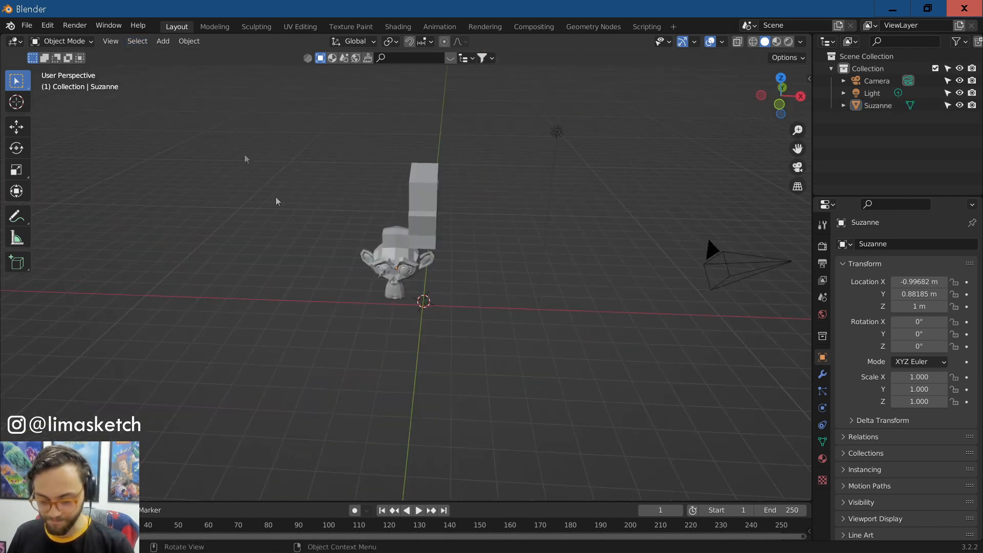
# Step: Select all objects in the scene with the Select All command and clear the selection again
pyautogui.click(136, 42)
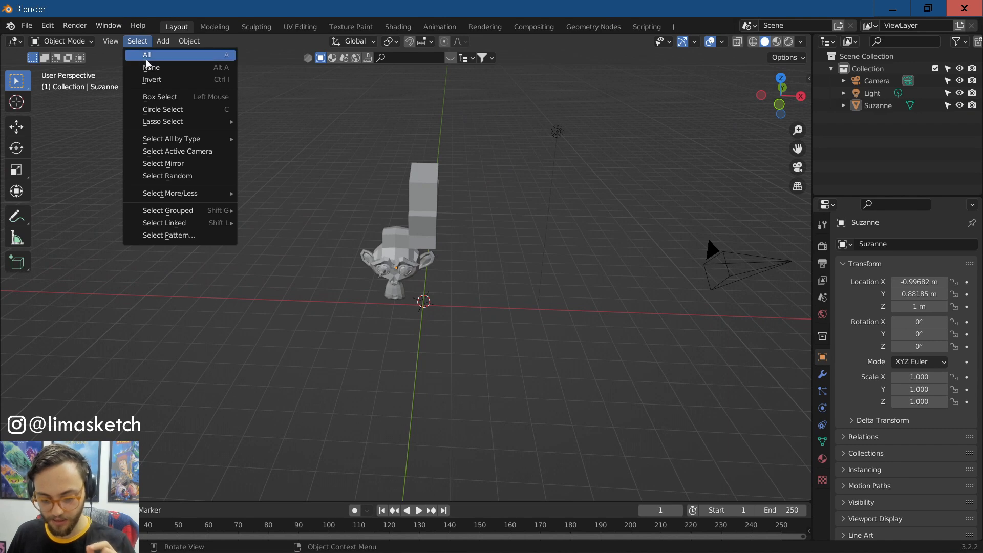
pyautogui.click(147, 57)
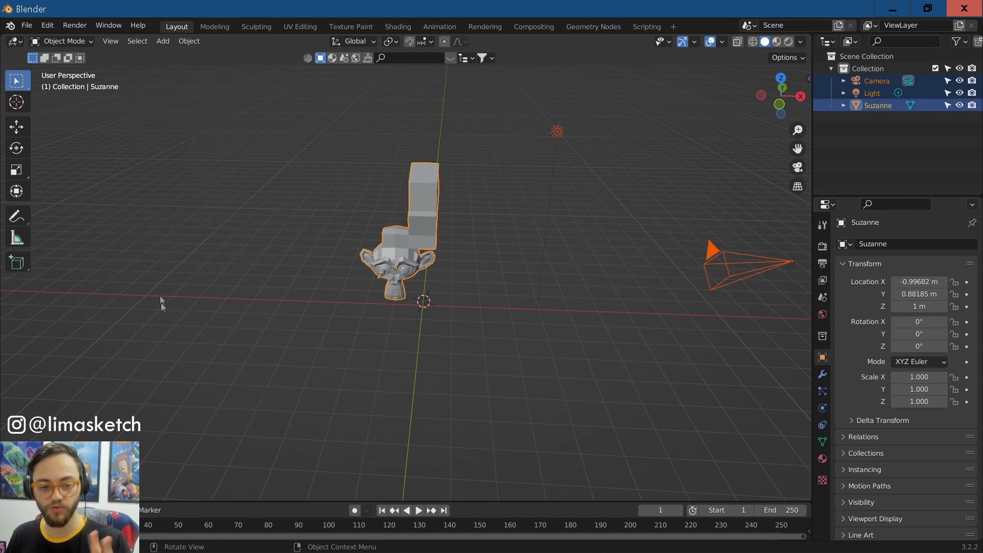
pyautogui.click(178, 297)
pyautogui.press('a')
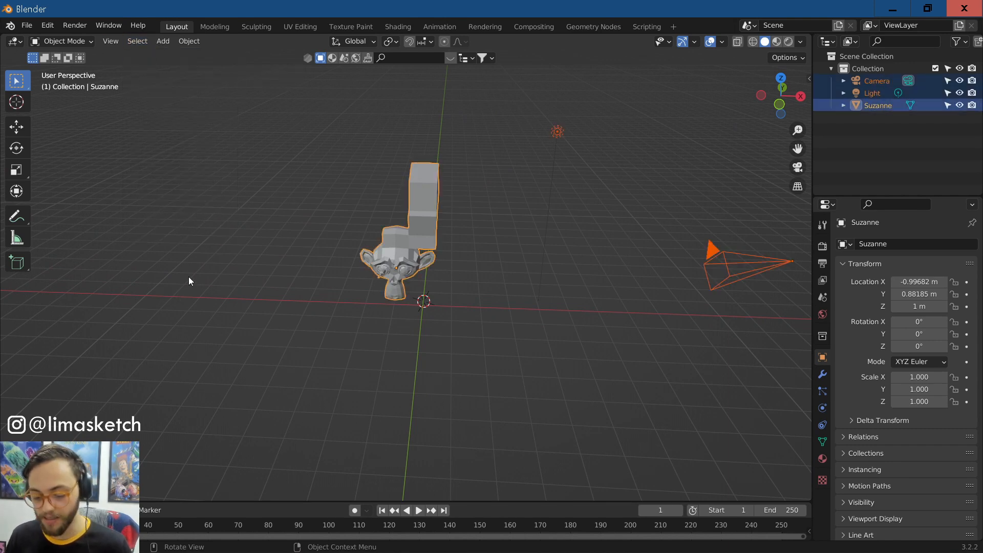
pyautogui.click(192, 201)
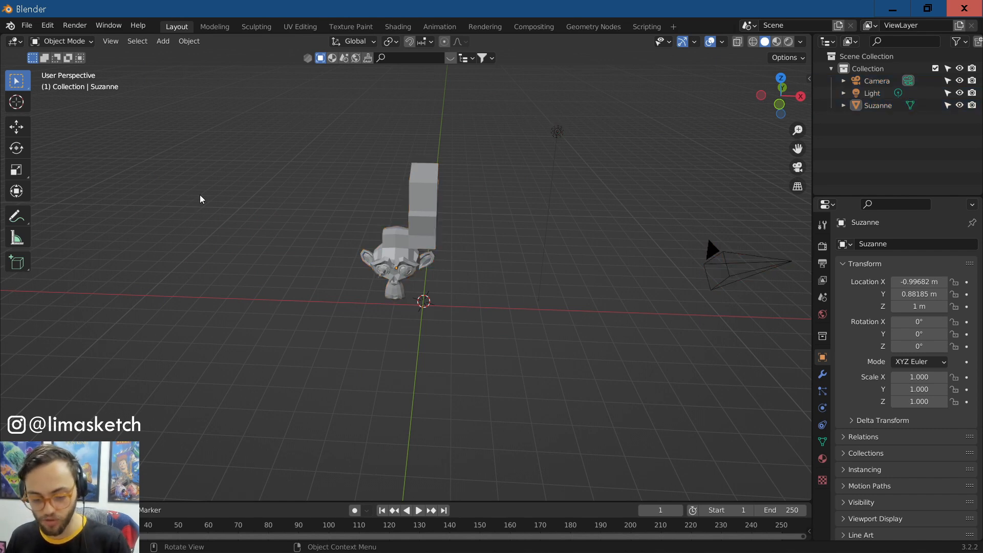
pyautogui.click(137, 41)
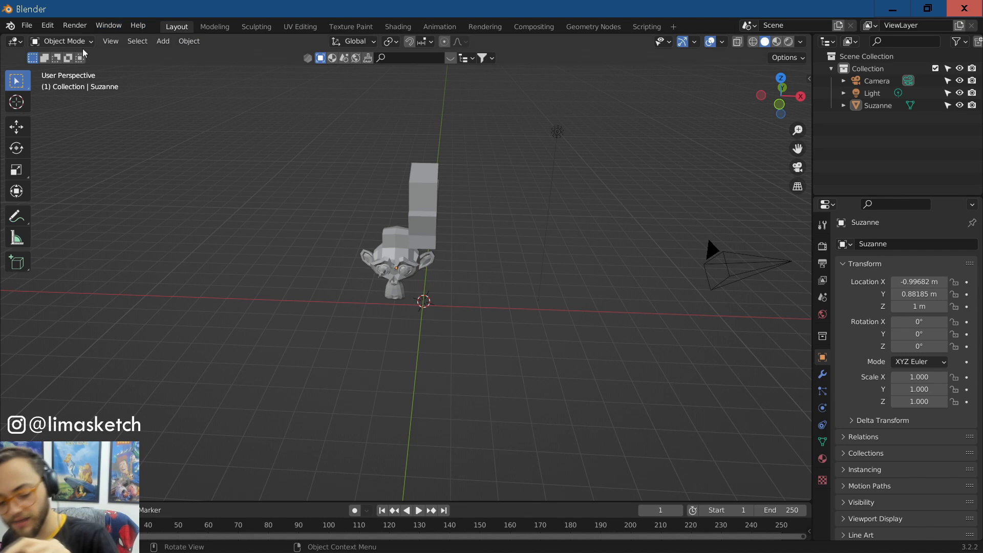
# Step: Select Suzanne and examine the head and its extruded blocks from the side
pyautogui.scroll(5, 267, 205)
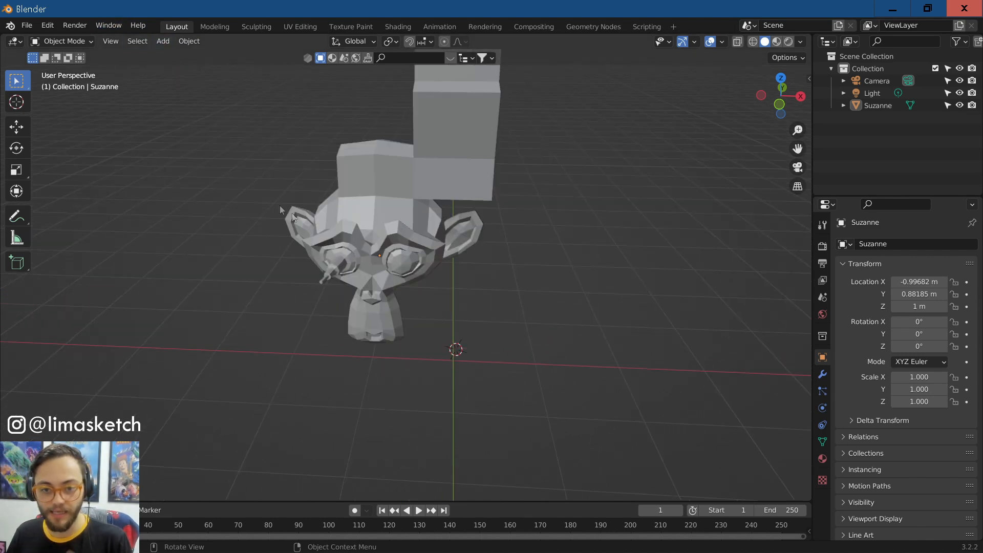
pyautogui.moveTo(280, 205); pyautogui.dragTo(294, 247, button='middle')
pyautogui.scroll(2, 293, 247)
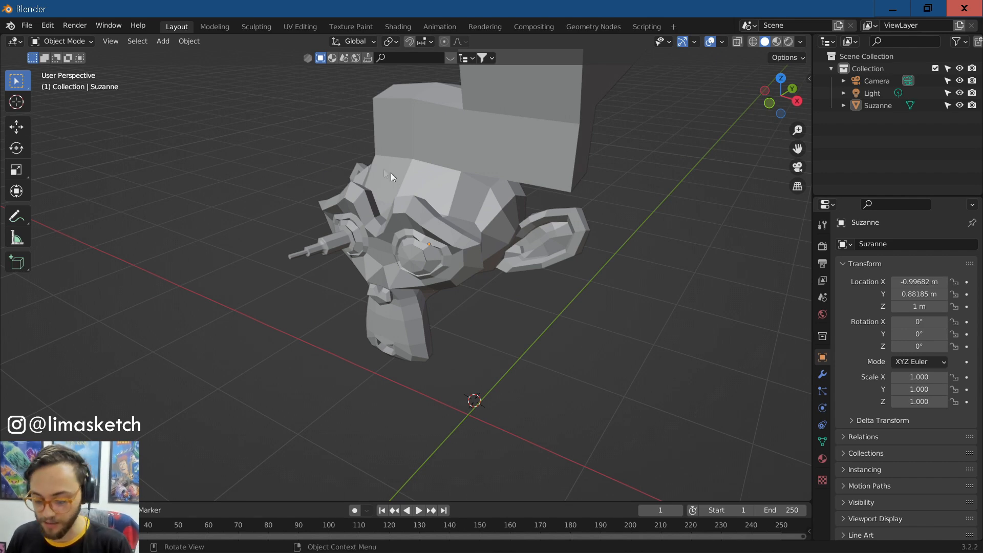
pyautogui.click(426, 158)
pyautogui.moveTo(426, 157); pyautogui.dragTo(253, 195, button='middle')
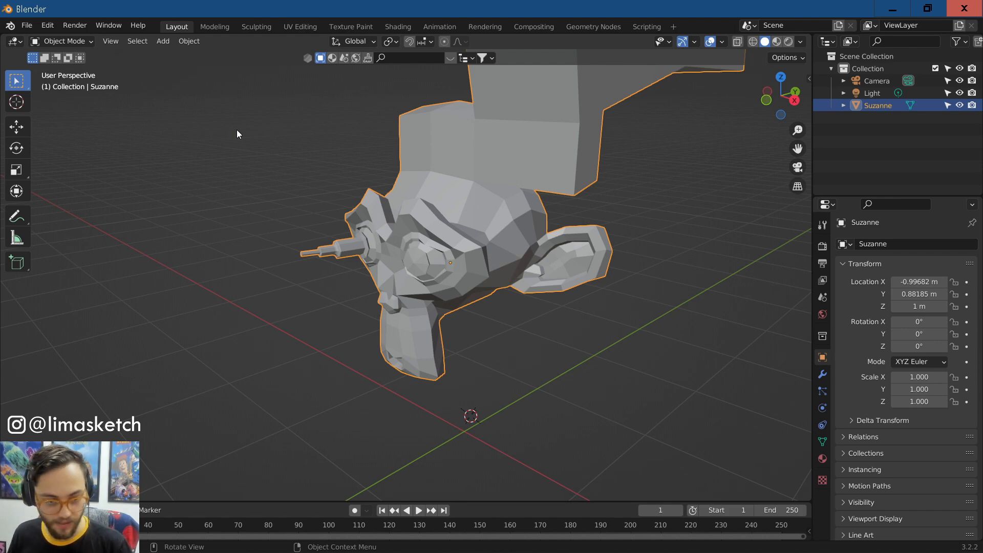
pyautogui.moveTo(321, 163); pyautogui.dragTo(346, 187, button='middle')
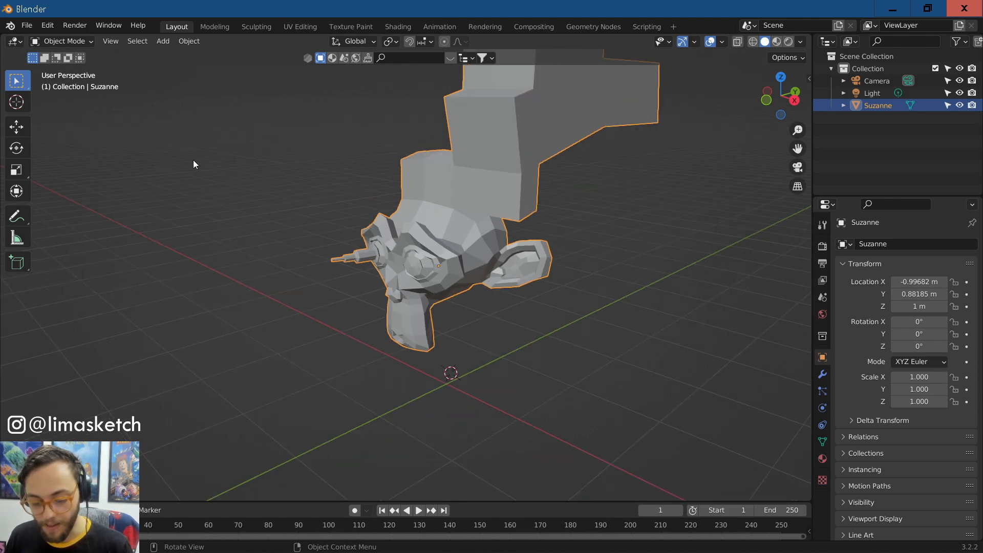
# Step: Review the object types available for adding and the object operations, including the Transform options
pyautogui.click(163, 42)
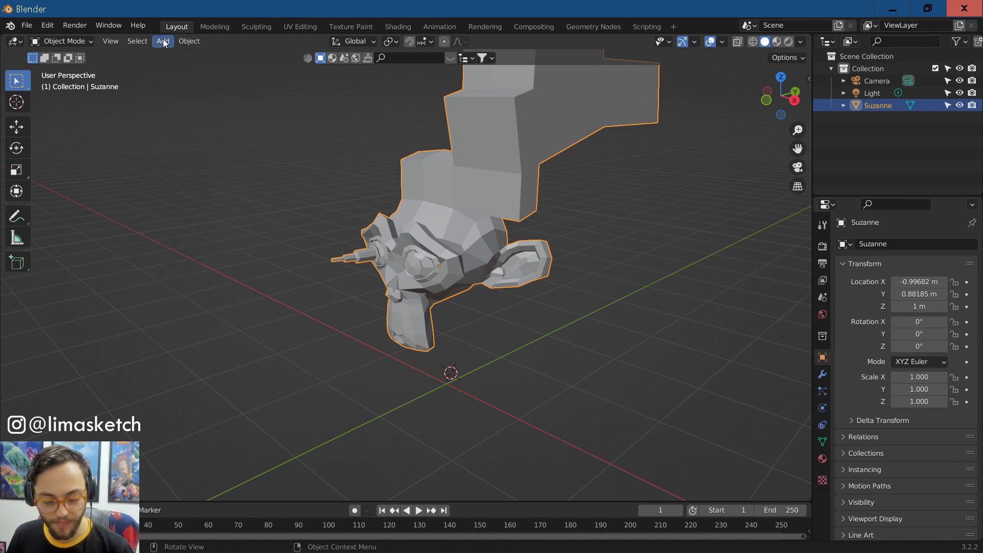
pyautogui.click(188, 256)
pyautogui.hotkey('shift', 'a')
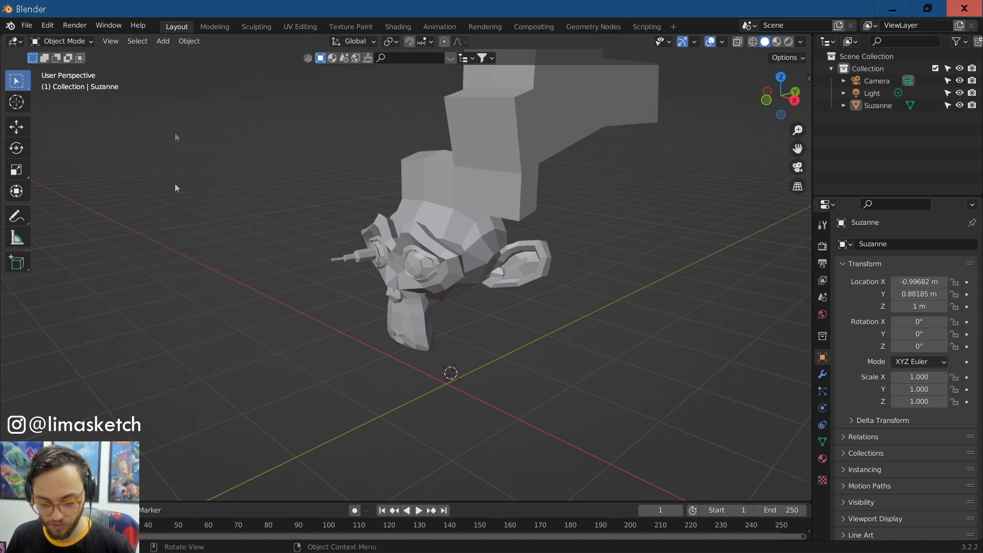
pyautogui.click(164, 42)
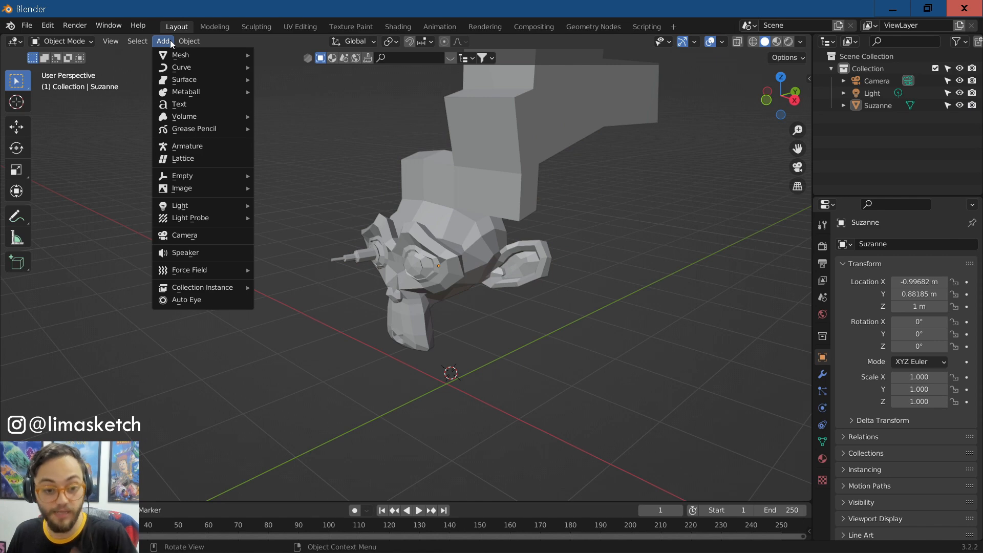
pyautogui.moveTo(183, 43)
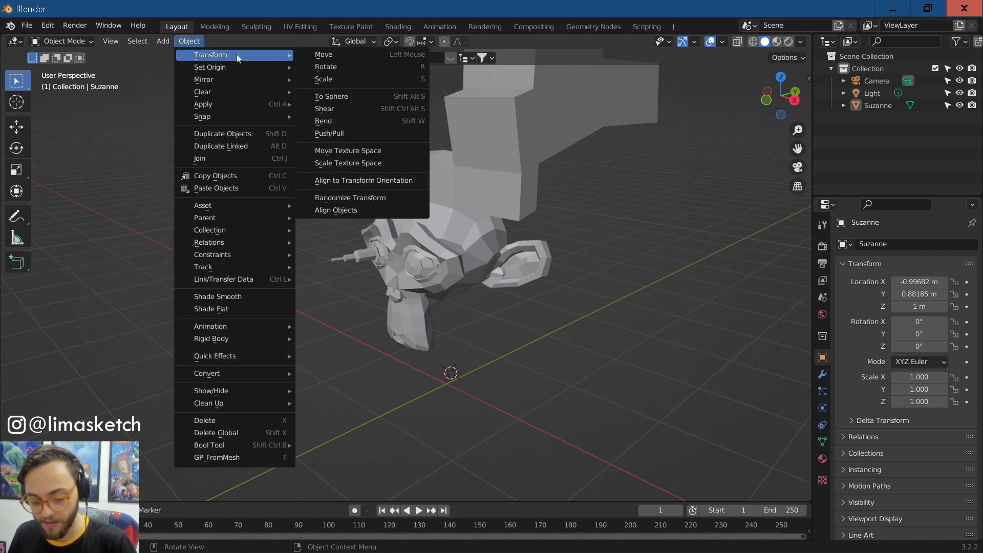
# Step: Review the available transform orientations, keeping Global active
pyautogui.moveTo(275, 201); pyautogui.dragTo(338, 169, button='middle')
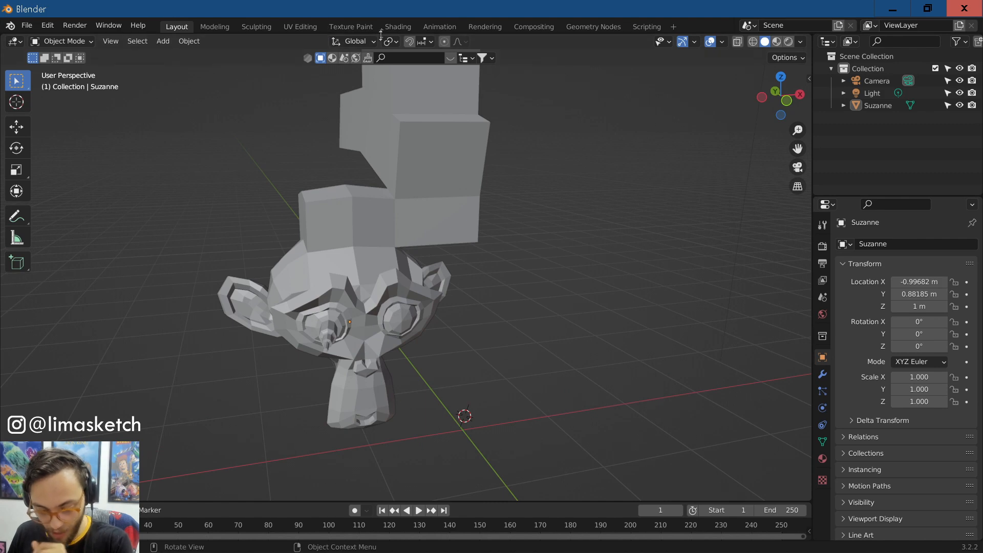
pyautogui.click(358, 42)
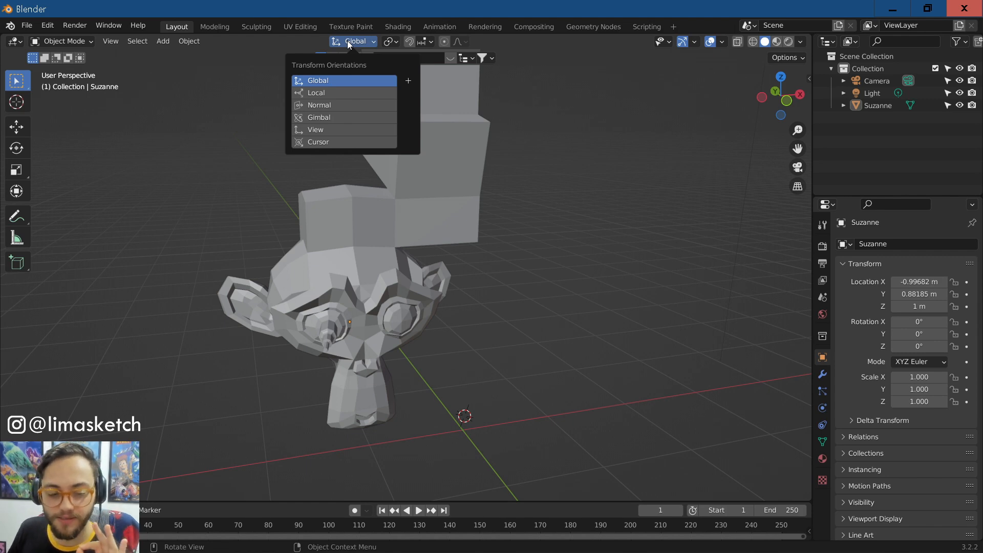
pyautogui.click(347, 41)
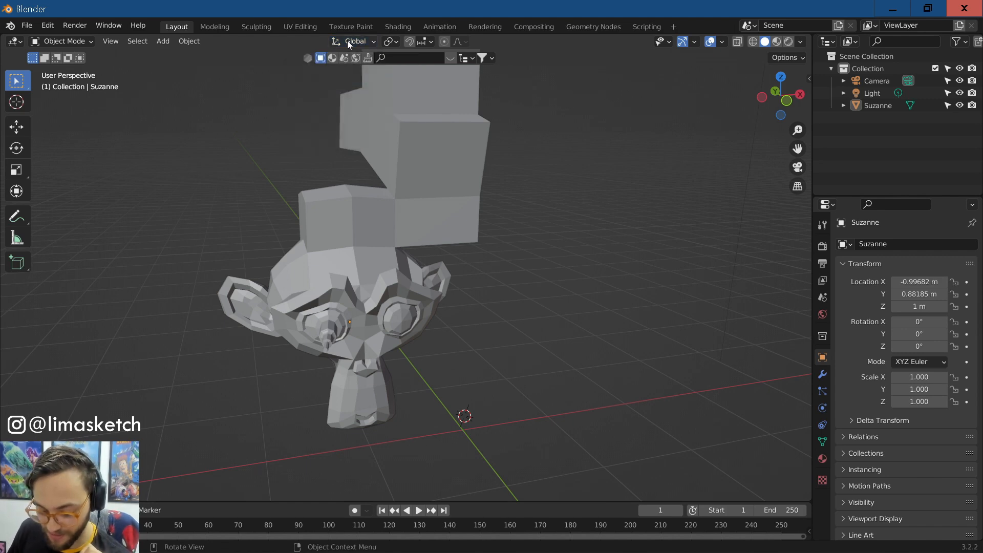
pyautogui.click(347, 41)
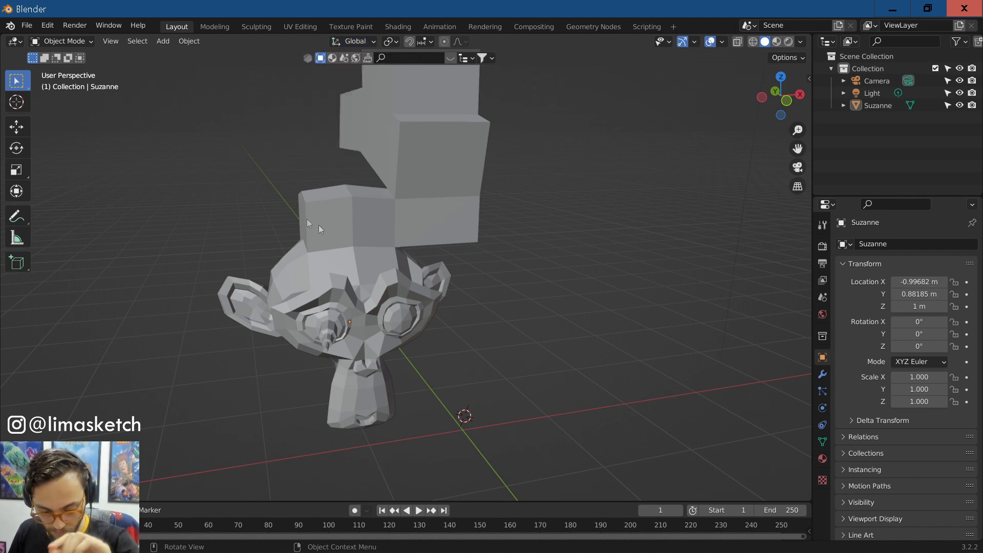
# Step: Try rotating Suzanne in the view plane and in trackball mode under the Global orientation, cancelling each rotation
pyautogui.click(358, 243)
pyautogui.press('r')
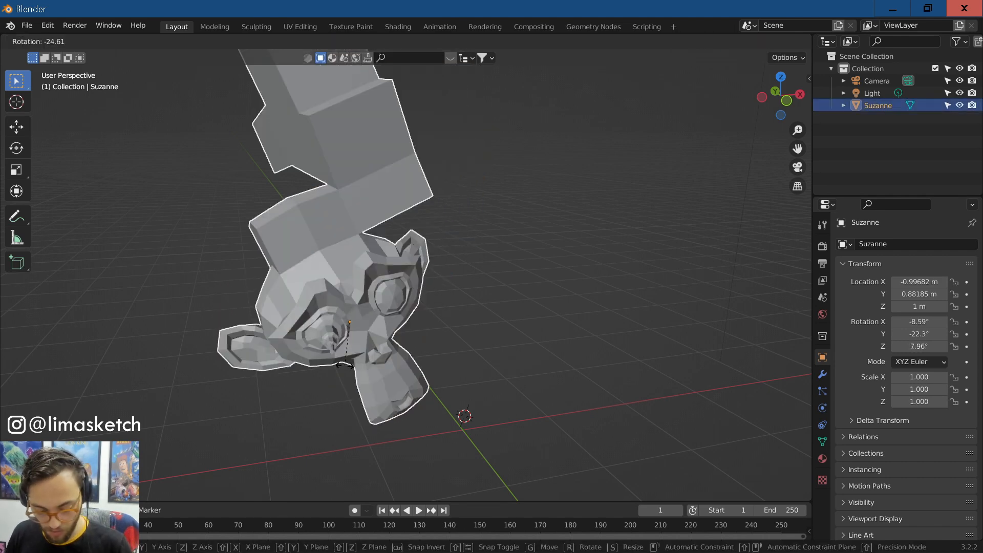
pyautogui.press('Escape')
pyautogui.press('r')
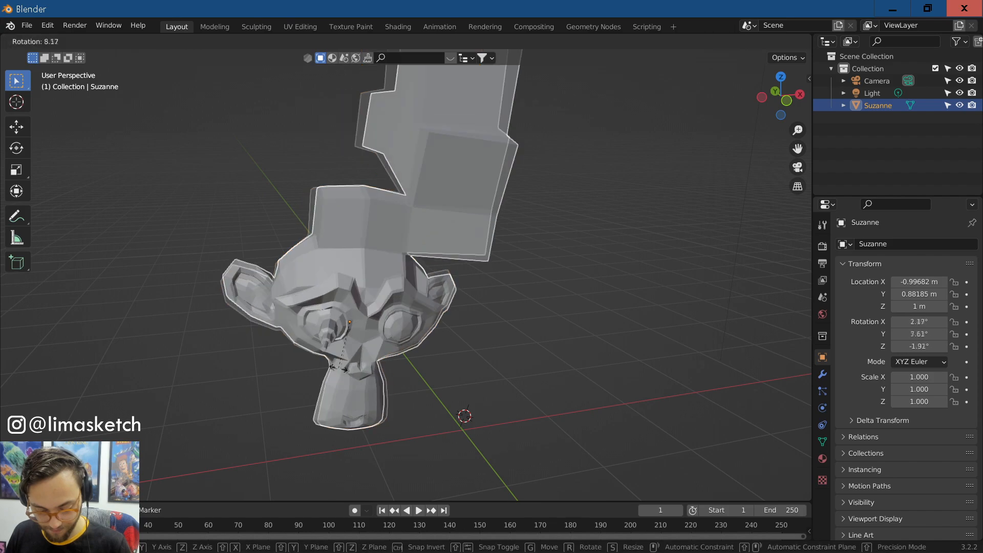
pyautogui.press('Escape')
pyautogui.press('r')
pyautogui.press('r')
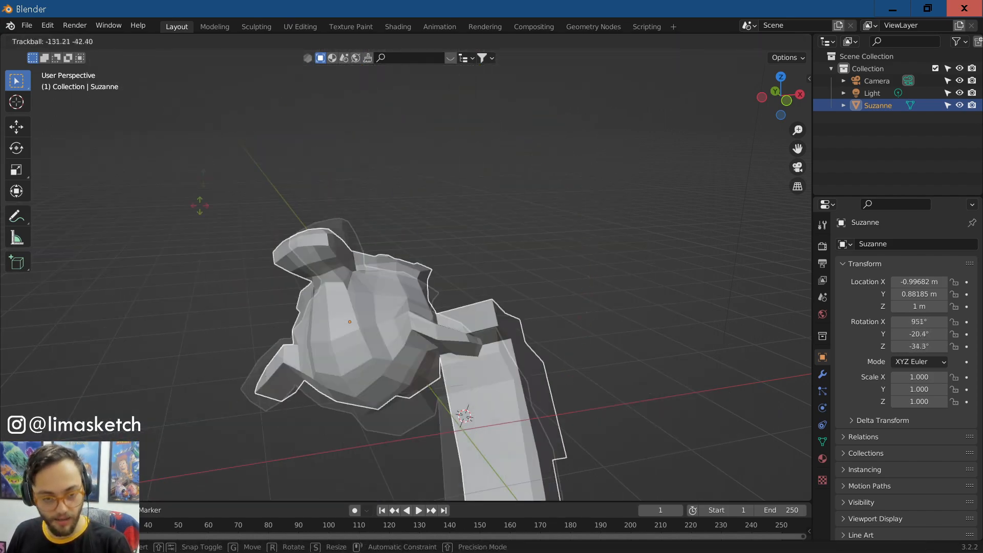
pyautogui.press('Escape')
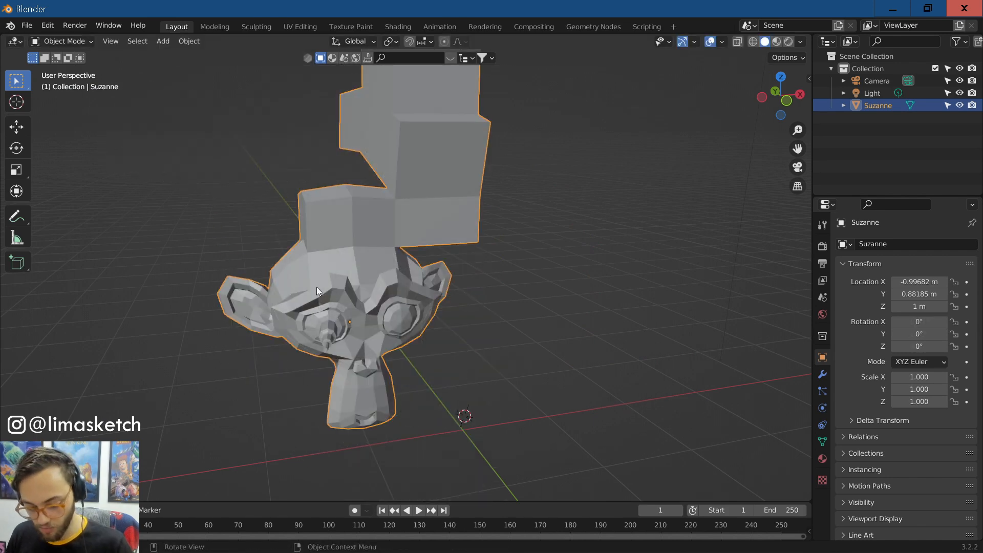
# Step: Set the transform orientation to Cursor and try a trackball rotation on Suzanne, cancelling it
pyautogui.click(354, 41)
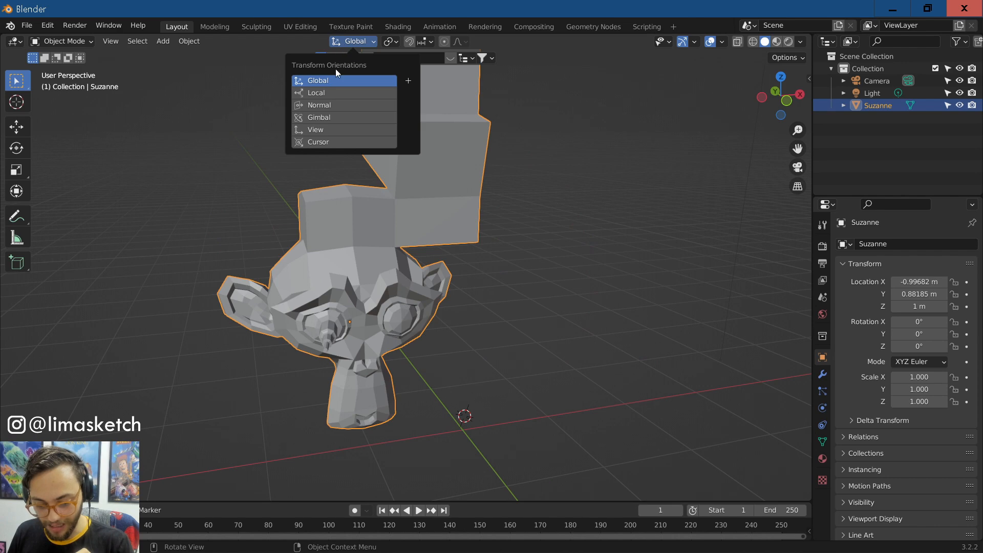
pyautogui.click(317, 143)
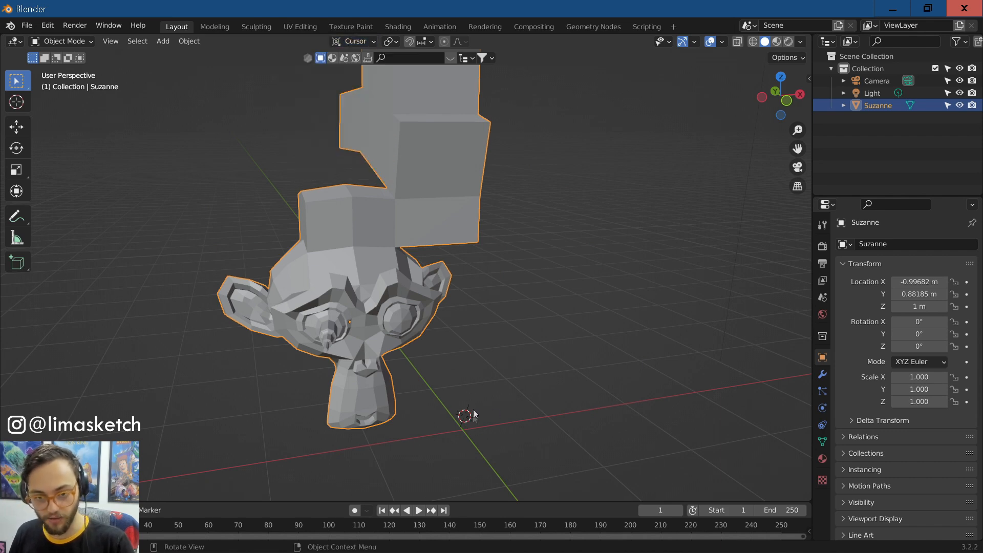
pyautogui.press('r')
pyautogui.press('r')
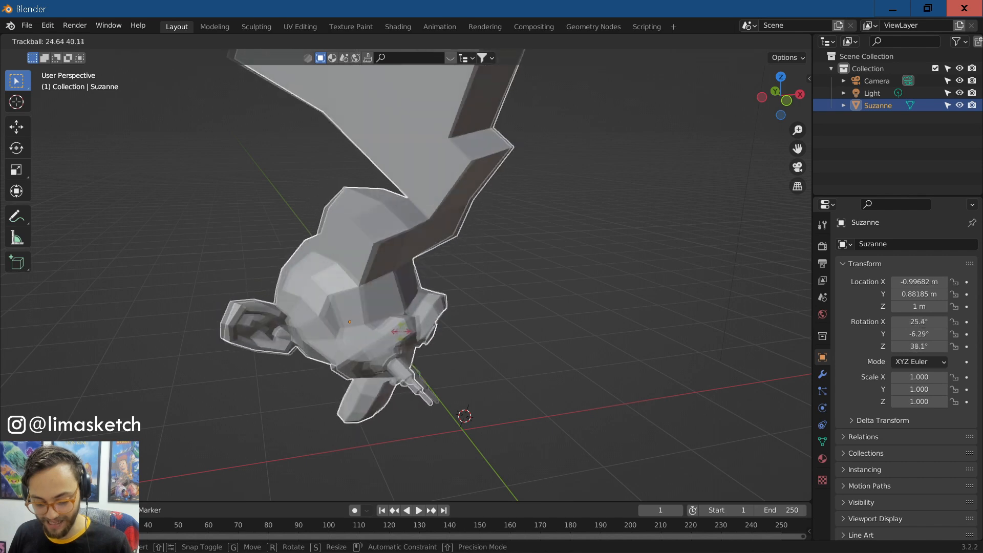
pyautogui.rightClick(357, 261)
pyautogui.press('r')
pyautogui.rightClick(315, 182)
# Step: Check the transform orientation options again, keeping Cursor, and deselect Suzanne
pyautogui.click(357, 43)
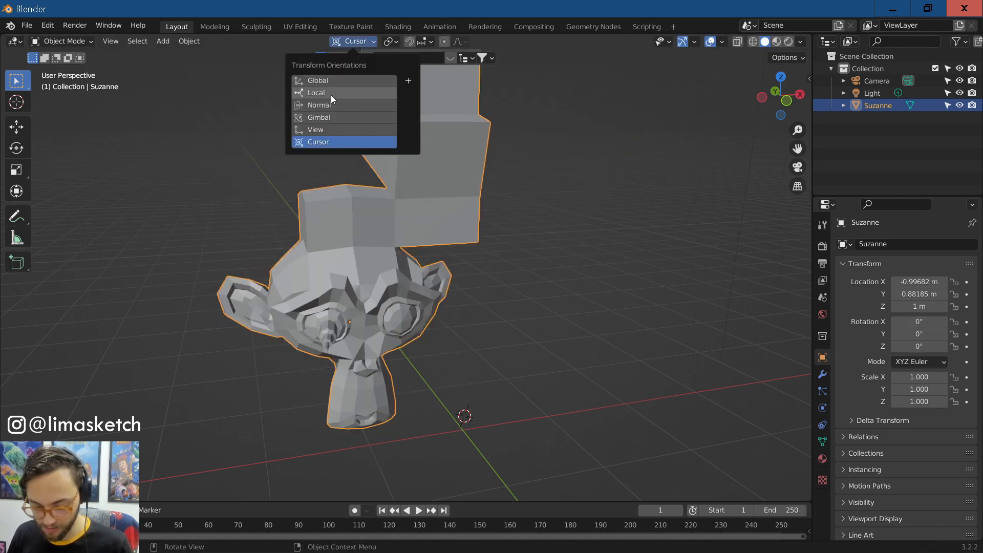
pyautogui.click(348, 41)
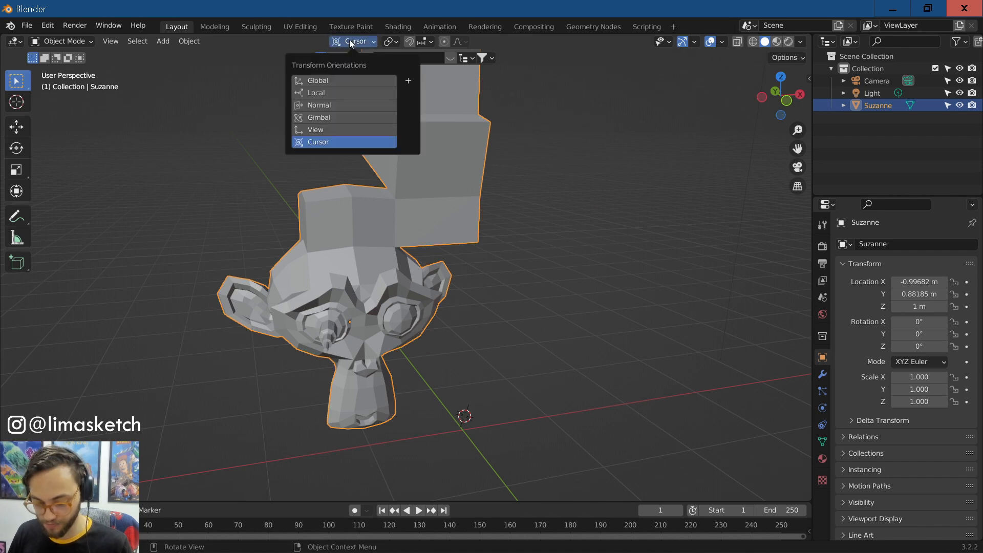
pyautogui.click(539, 315)
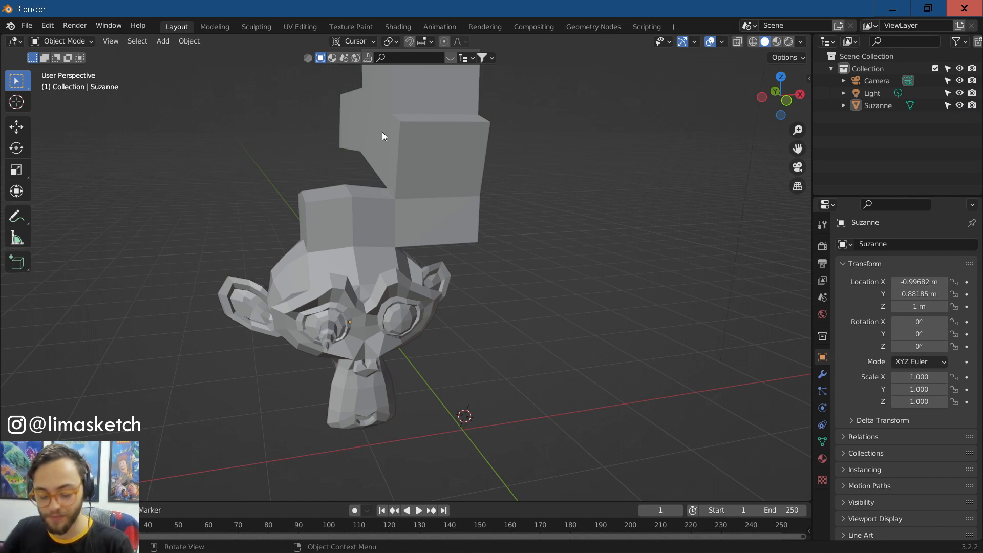
# Step: Add a cube mesh at the 3D cursor in front of Suzanne
pyautogui.moveTo(382, 132); pyautogui.dragTo(388, 288, button='middle')
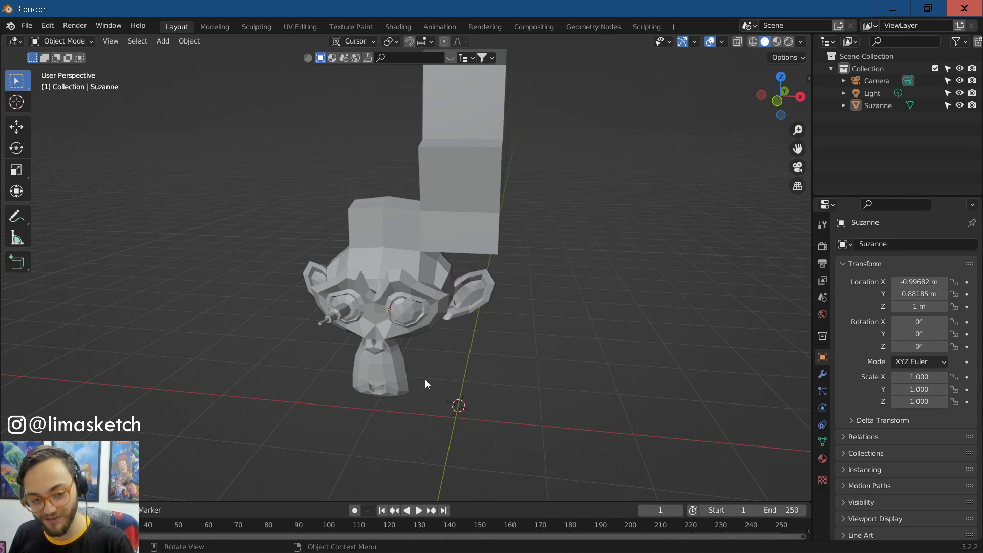
pyautogui.scroll(2, 425, 380)
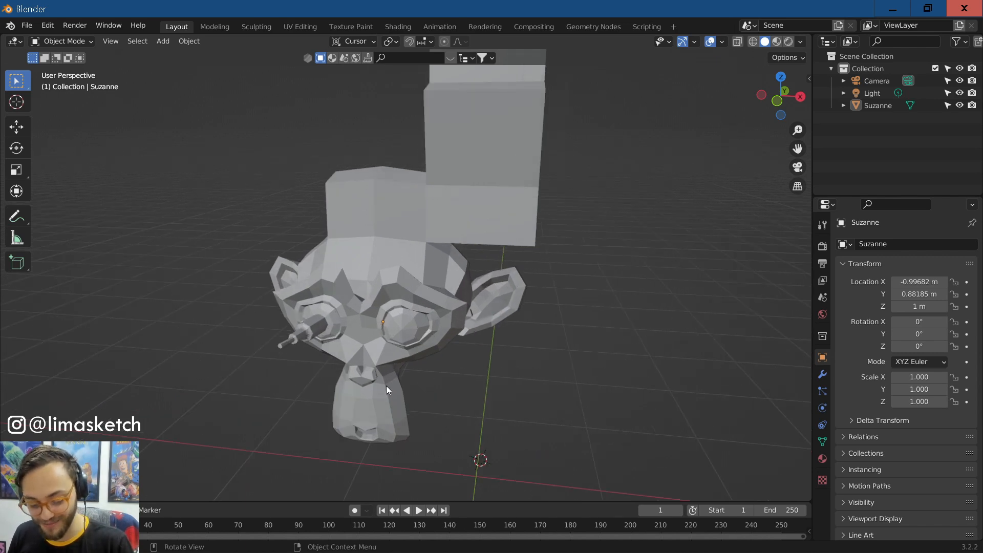
pyautogui.scroll(2, 386, 386)
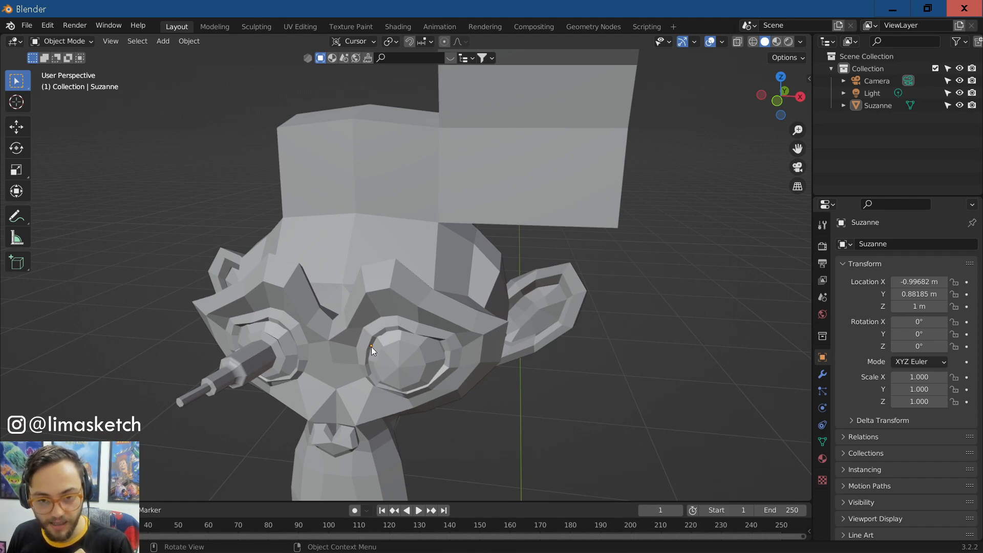
pyautogui.scroll(-5, 371, 345)
pyautogui.moveTo(377, 360); pyautogui.dragTo(378, 314, button='middle')
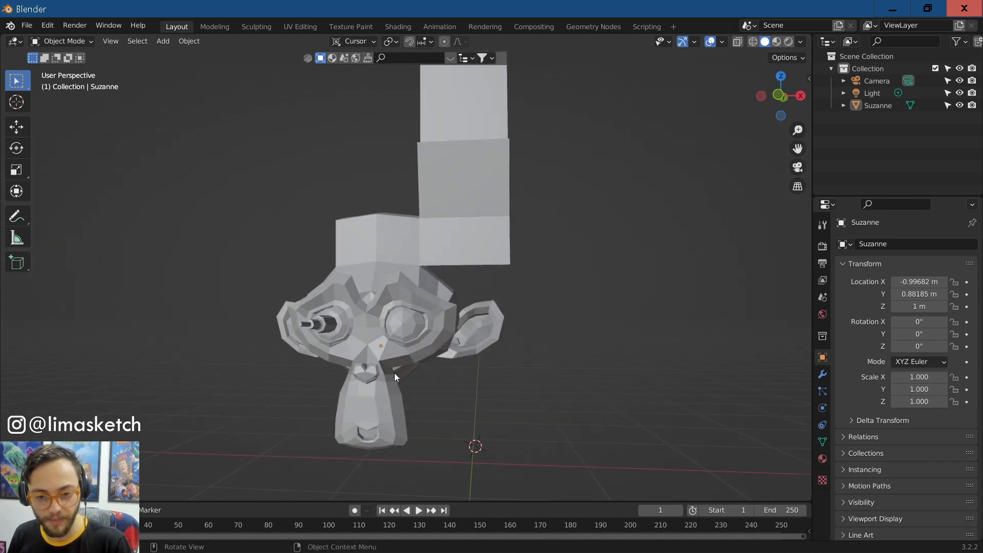
pyautogui.scroll(-2, 408, 371)
pyautogui.moveTo(411, 374); pyautogui.dragTo(478, 302, button='middle')
pyautogui.hotkey('shift', 'a')
pyautogui.moveTo(476, 294)
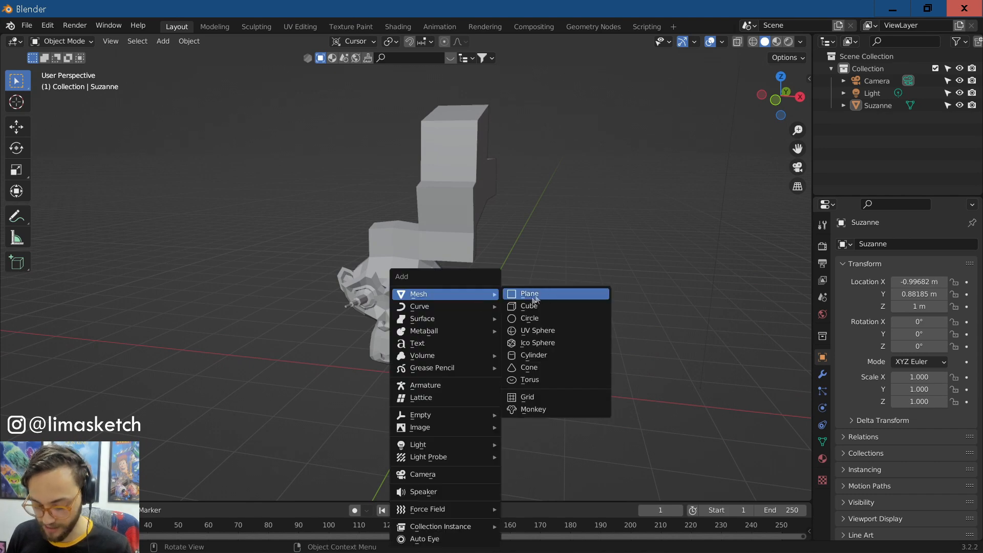
pyautogui.click(545, 306)
# Step: Try moving the cube with the cursor's Z axis locked, using the Cursor transform orientation
pyautogui.press('g')
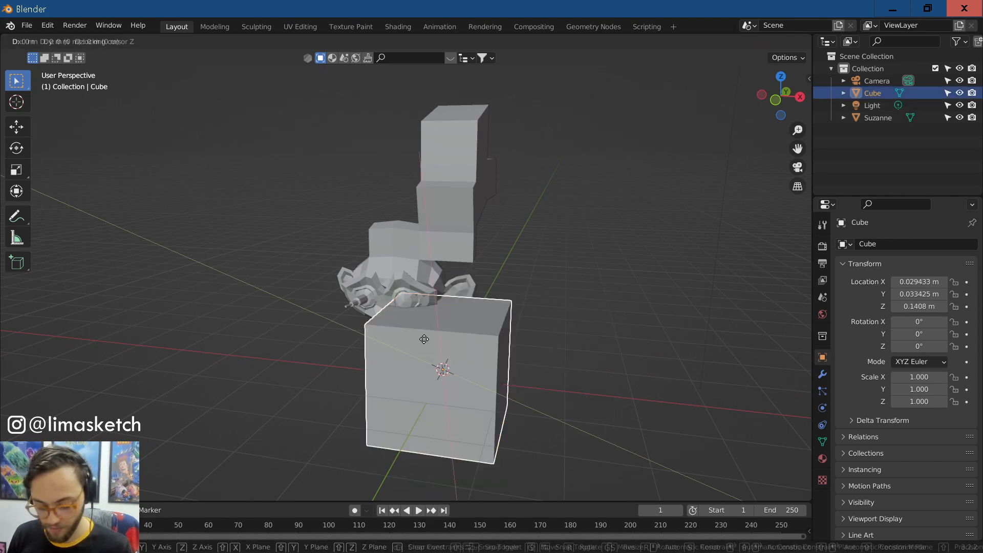
pyautogui.hotkey('shift', 'z')
pyautogui.rightClick(536, 324)
pyautogui.moveTo(537, 323); pyautogui.dragTo(476, 269, button='middle')
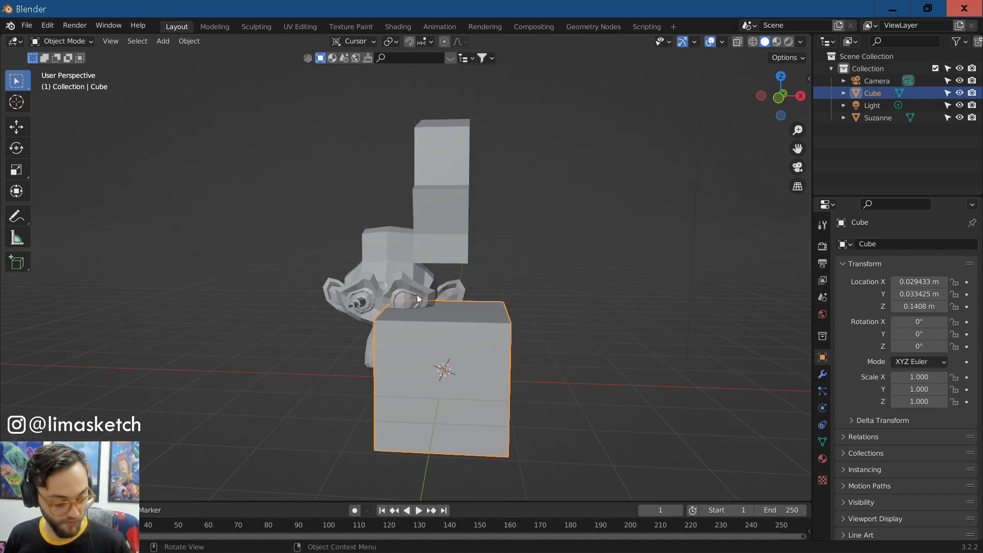
pyautogui.press('g')
pyautogui.hotkey('shift', 'z')
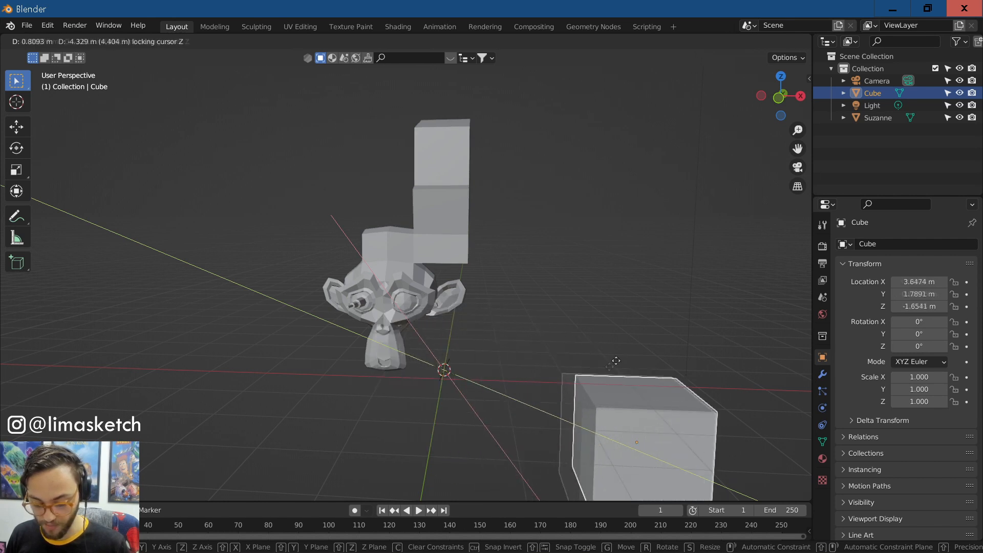
pyautogui.rightClick(435, 337)
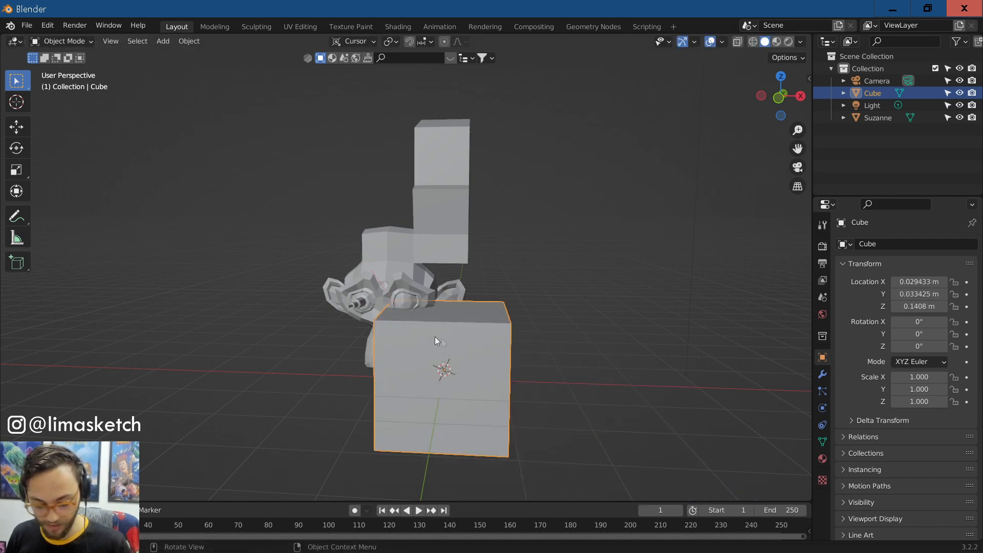
# Step: Set the transform orientation to Global and move the cube with Z locked to about X 4.3 m, Y 2.1 m
pyautogui.click(354, 41)
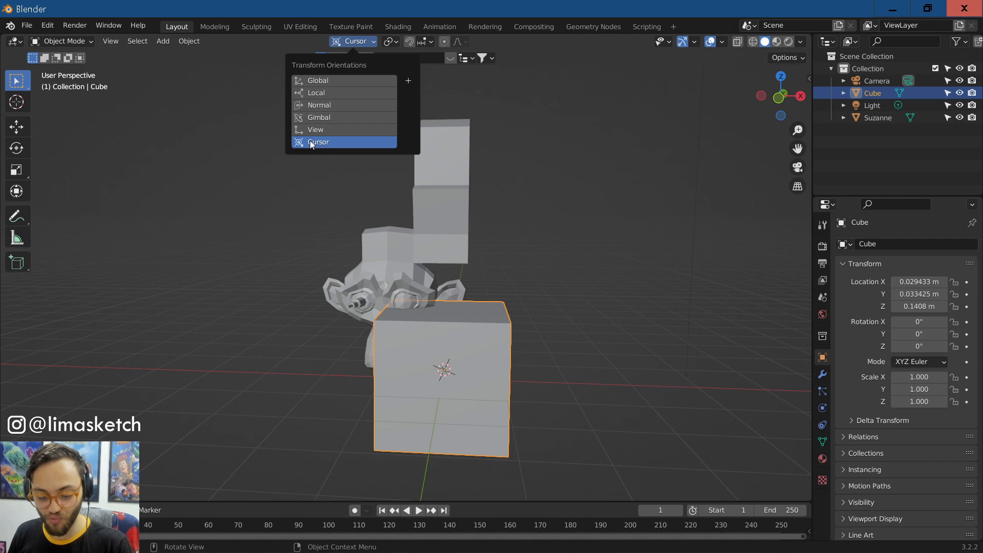
pyautogui.click(323, 81)
pyautogui.click(401, 445)
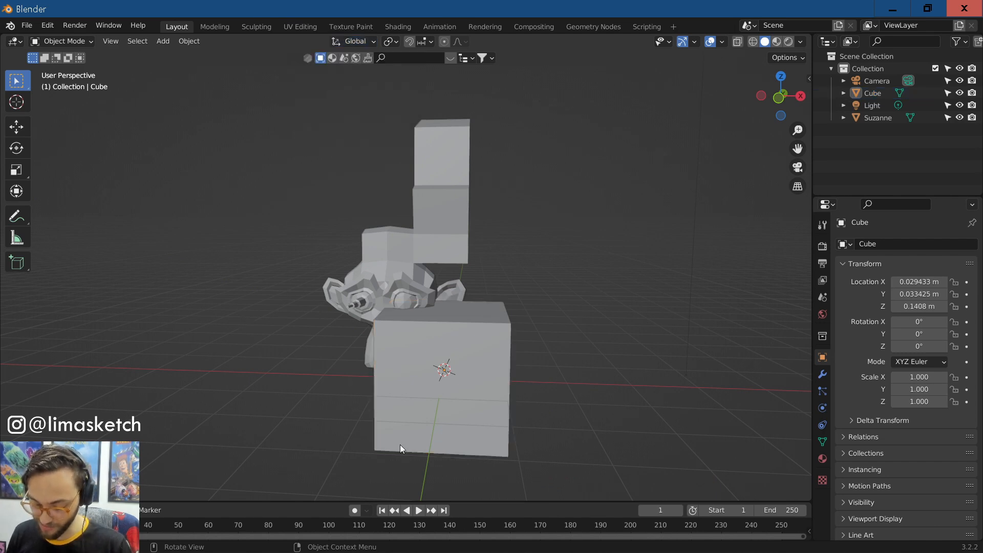
pyautogui.press('g')
pyautogui.hotkey('shift', 'z')
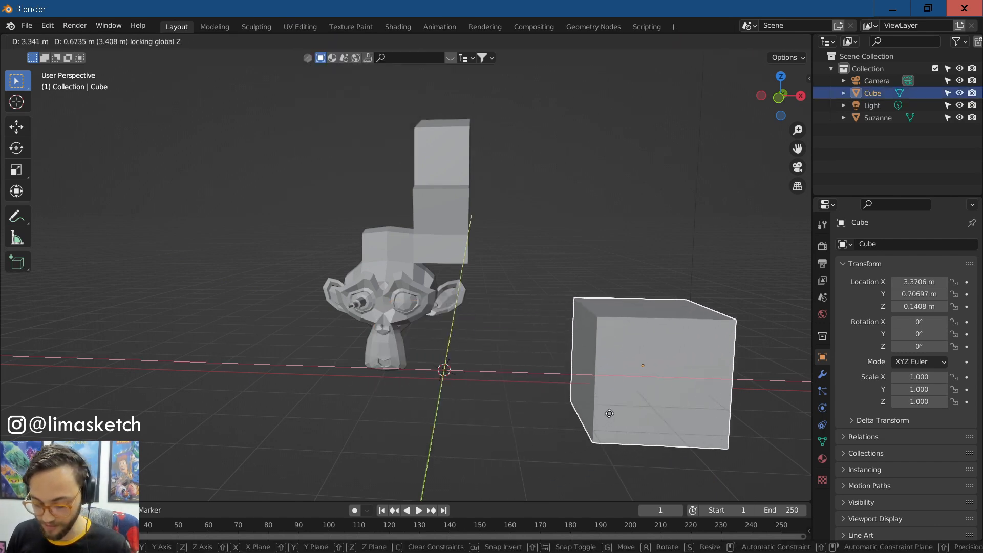
pyautogui.click(636, 398)
pyautogui.keyDown('shift'); pyautogui.moveTo(635, 398); pyautogui.dragTo(462, 370, button='middle'); pyautogui.keyUp('shift')
pyautogui.scroll(1, 464, 373)
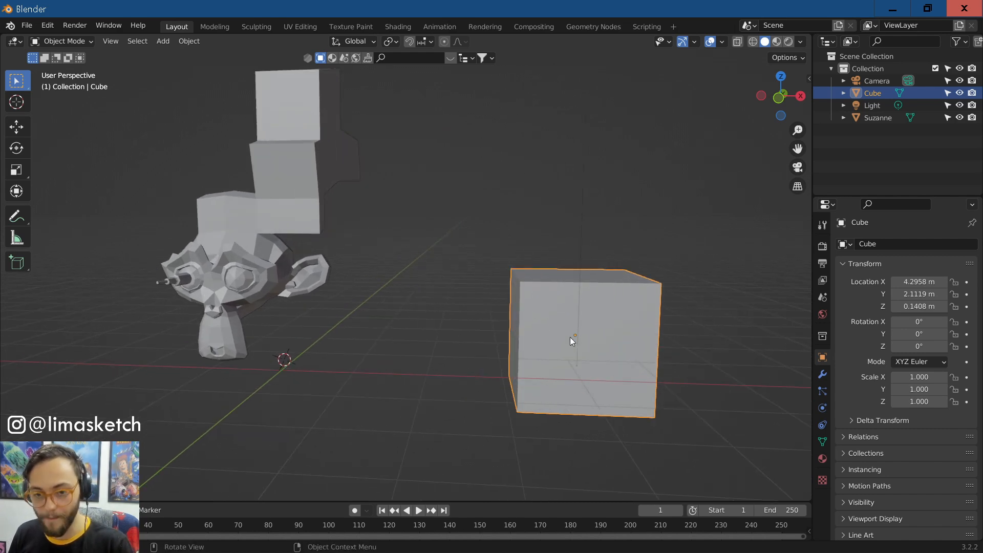
# Step: Examine the Snap options available for the 3D cursor and the selection
pyautogui.click(235, 289)
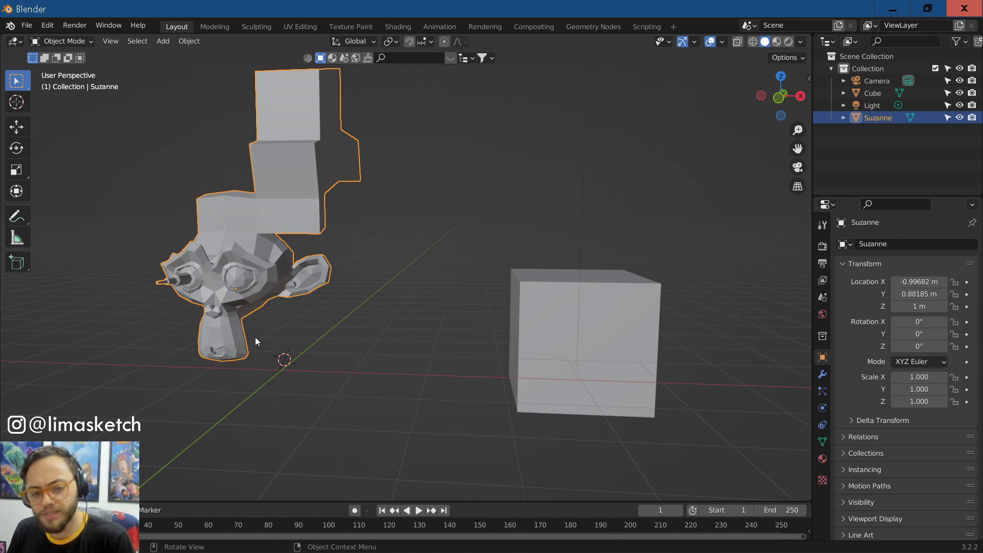
pyautogui.moveTo(257, 292); pyautogui.dragTo(405, 298, button='middle')
pyautogui.click(405, 298)
pyautogui.hotkey('shift', 'a')
pyautogui.press('Escape')
pyautogui.hotkey('ctrl', 'a')
pyautogui.press('Escape')
pyautogui.hotkey('ctrl', 's')
pyautogui.press('Escape')
pyautogui.hotkey('shift', 's')
pyautogui.press('Escape')
pyautogui.hotkey('shift', 's')
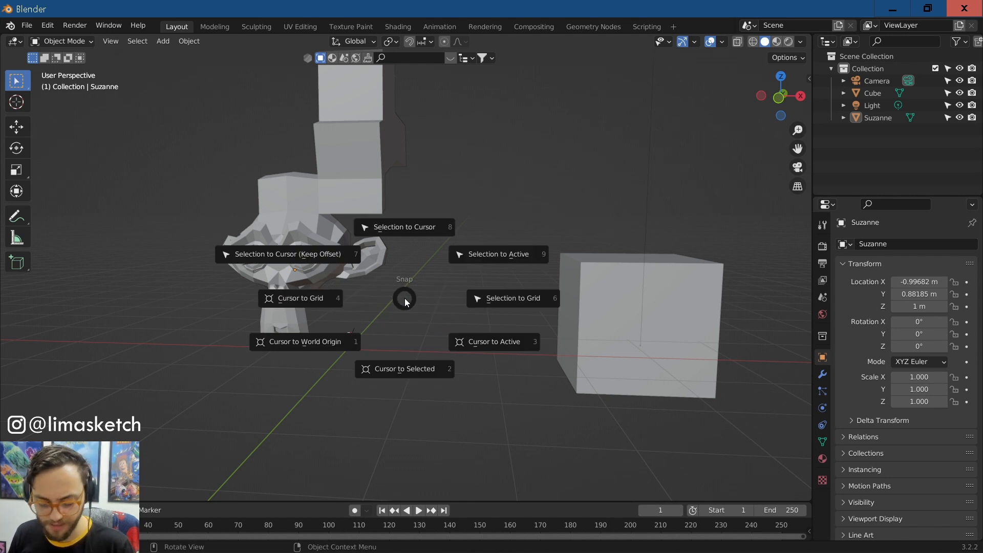
pyautogui.press('Escape')
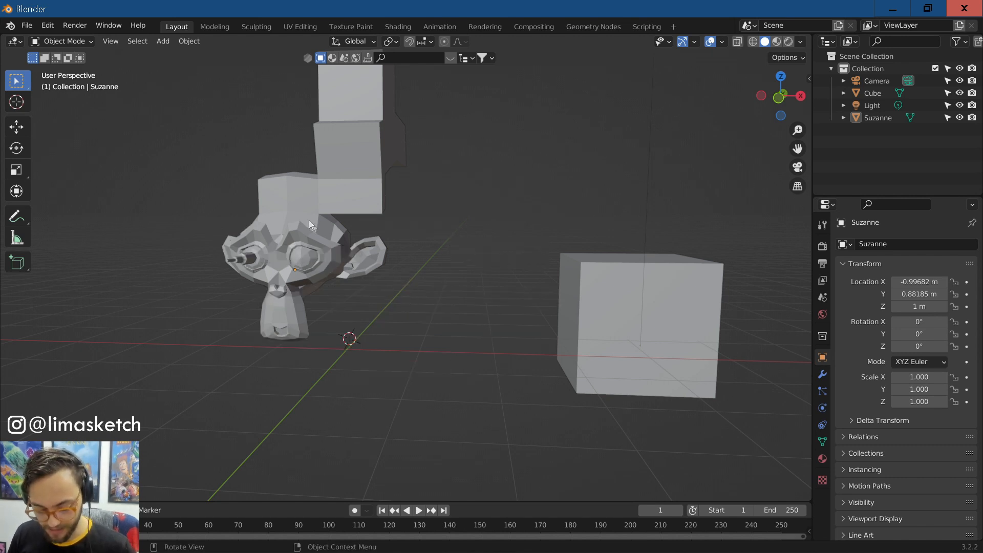
# Step: Select Suzanne, frame the view on it, and snap the 3D cursor to the world origin
pyautogui.click(344, 268)
pyautogui.press('KP_Decimal')
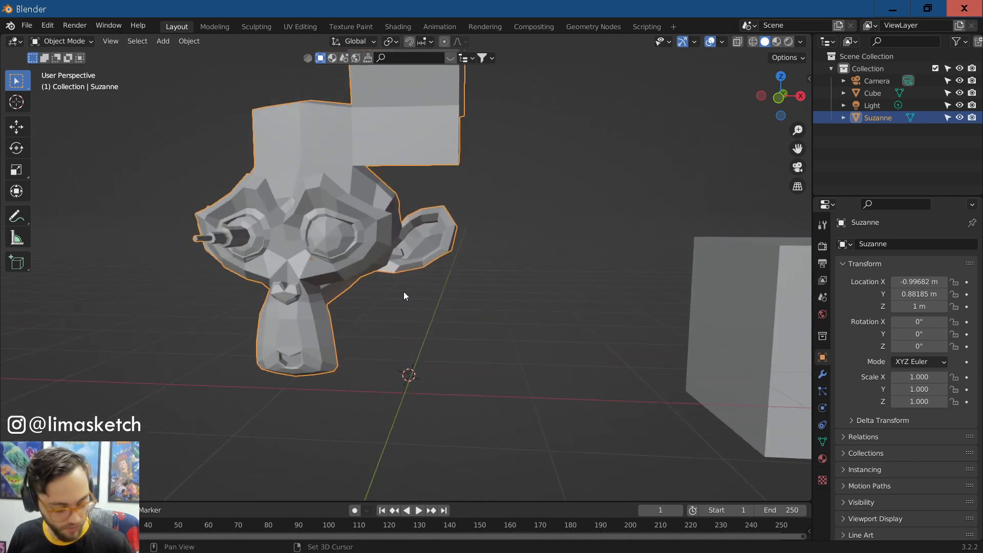
pyautogui.hotkey('shift', 's')
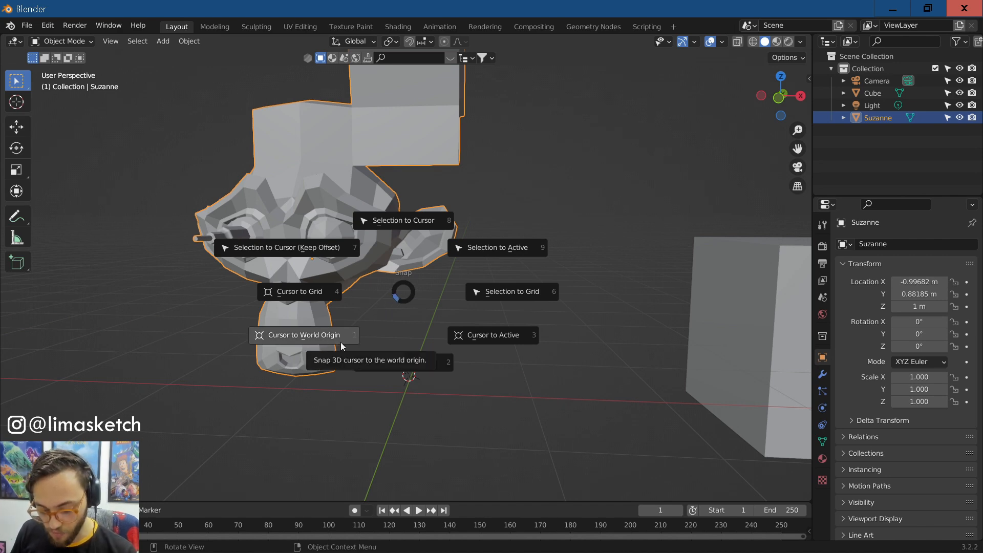
pyautogui.click(301, 336)
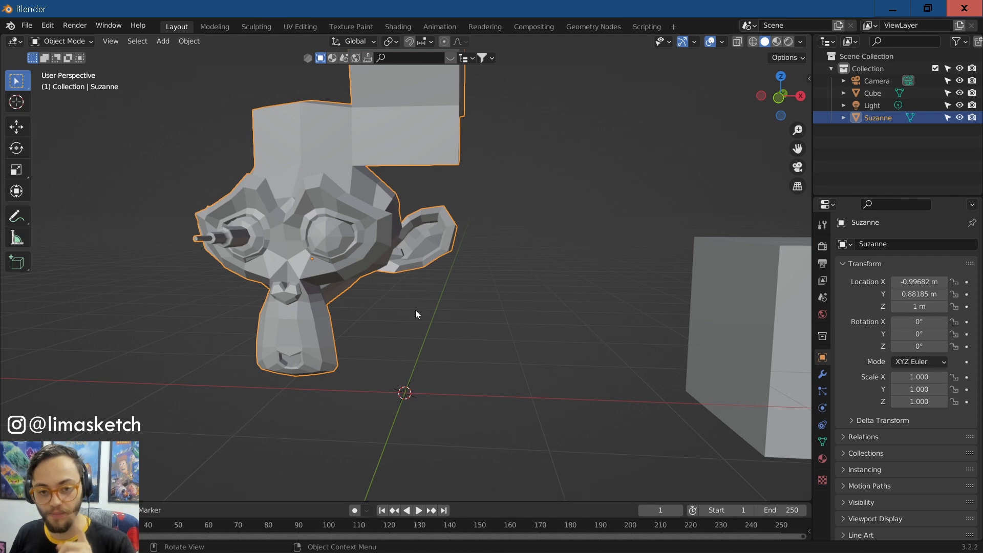
# Step: Set Suzanne's origin to the 3D cursor
pyautogui.click(404, 349)
pyautogui.click(329, 232)
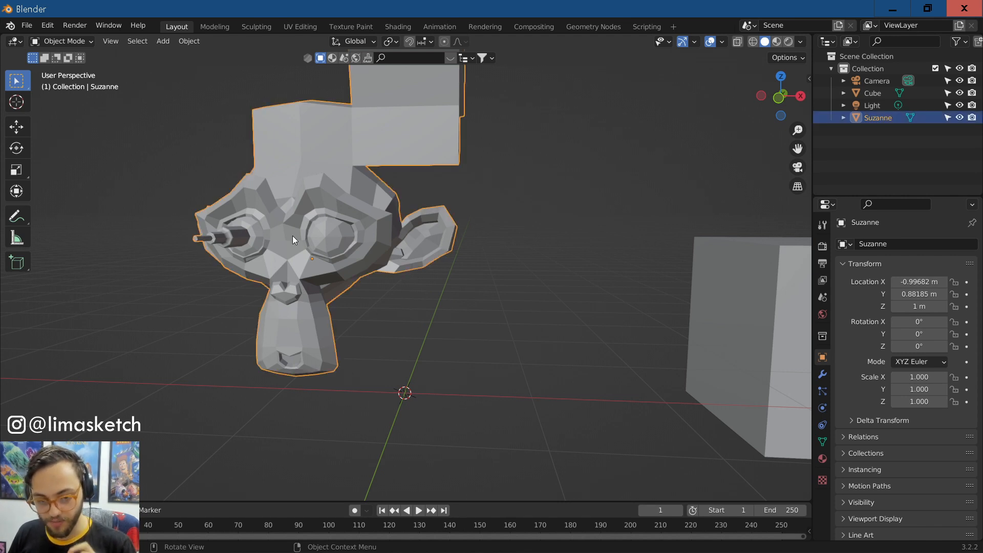
pyautogui.rightClick(293, 207)
pyautogui.moveTo(227, 250)
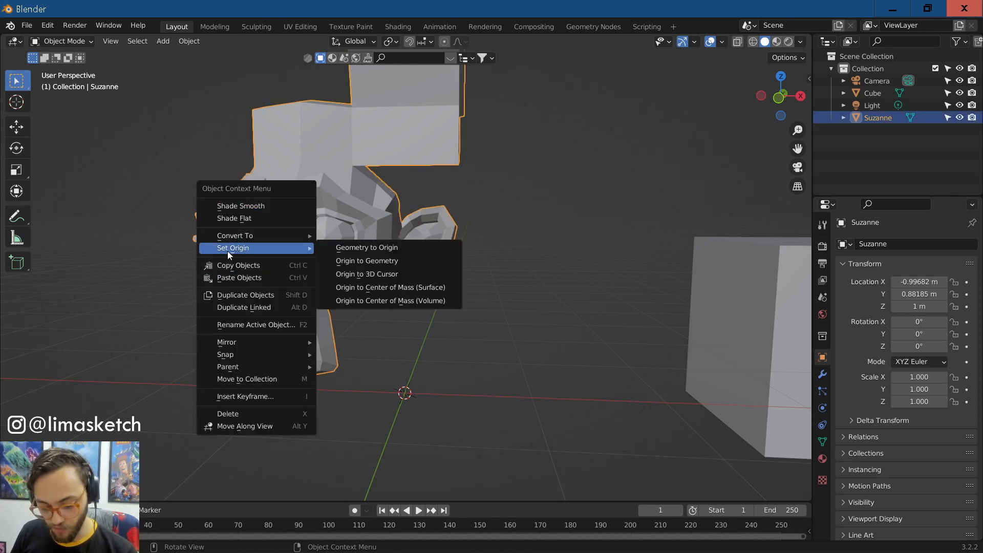
pyautogui.click(342, 278)
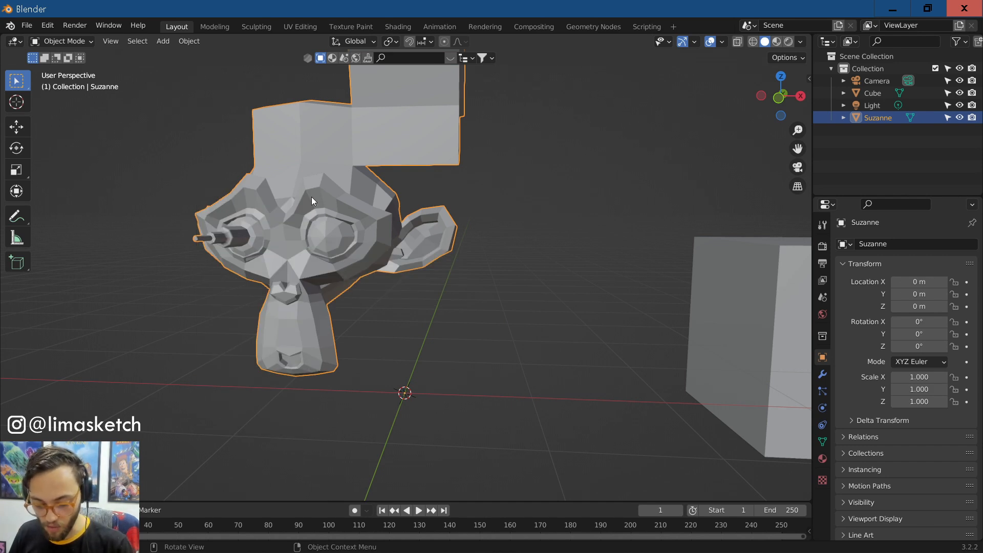
# Step: Try a trackball rotation on Suzanne around its relocated origin
pyautogui.press('r')
pyautogui.press('r')
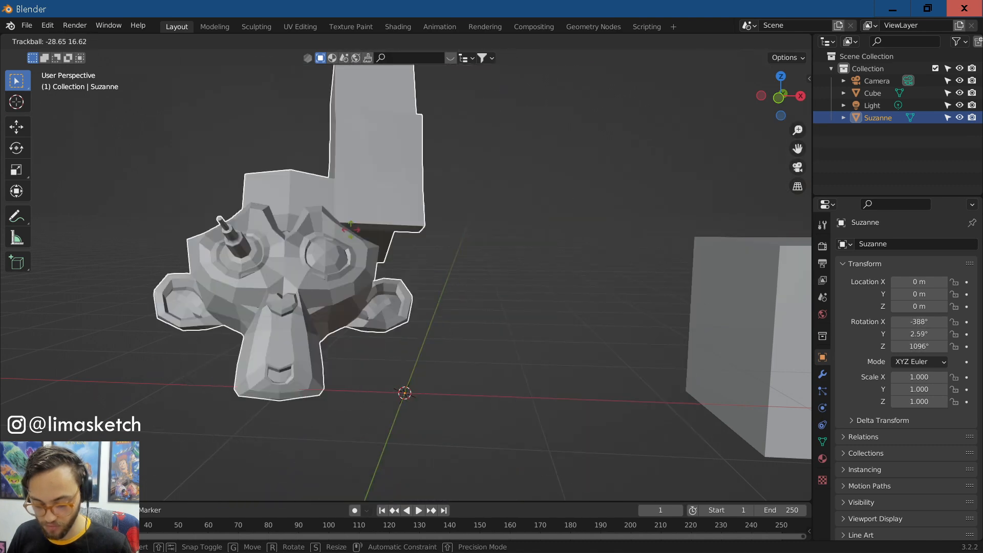
pyautogui.press('Escape')
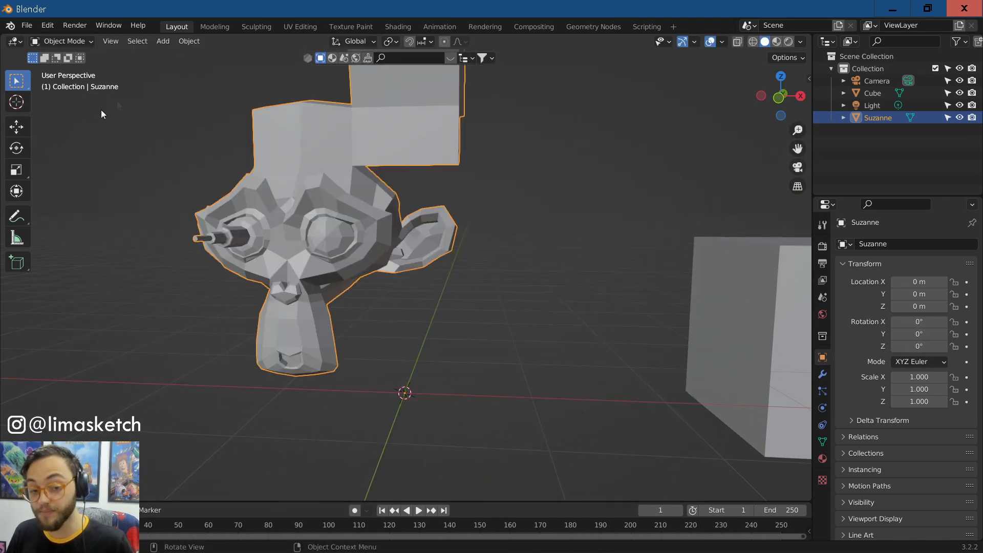
# Step: Select the cube and inspect where its origin point sits
pyautogui.scroll(-2, 344, 278)
pyautogui.keyDown('shift'); pyautogui.moveTo(588, 420); pyautogui.dragTo(407, 398, button='middle'); pyautogui.keyUp('shift')
pyautogui.scroll(3, 403, 317)
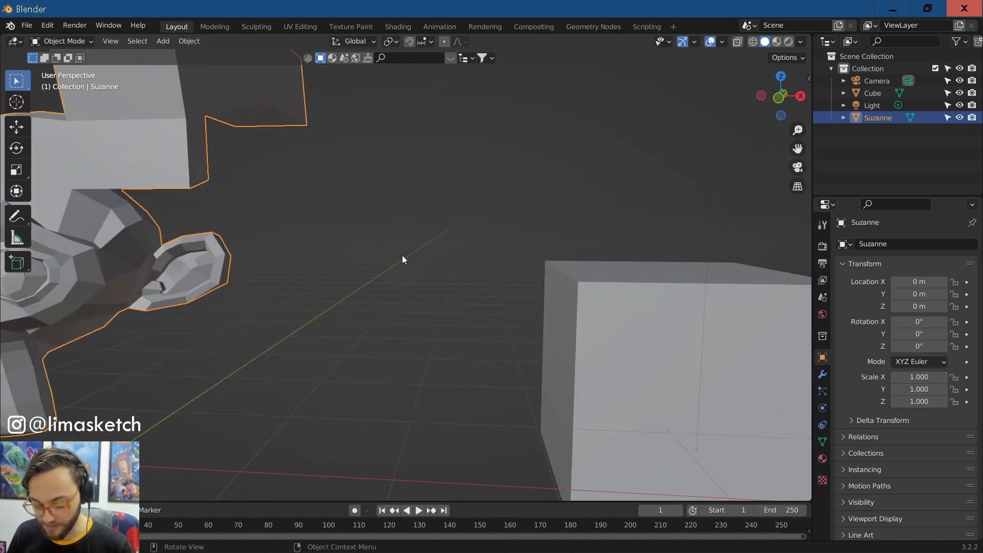
pyautogui.click(402, 256)
pyautogui.scroll(-2, 406, 291)
pyautogui.click(549, 310)
pyautogui.moveTo(549, 311); pyautogui.dragTo(573, 303, button='middle')
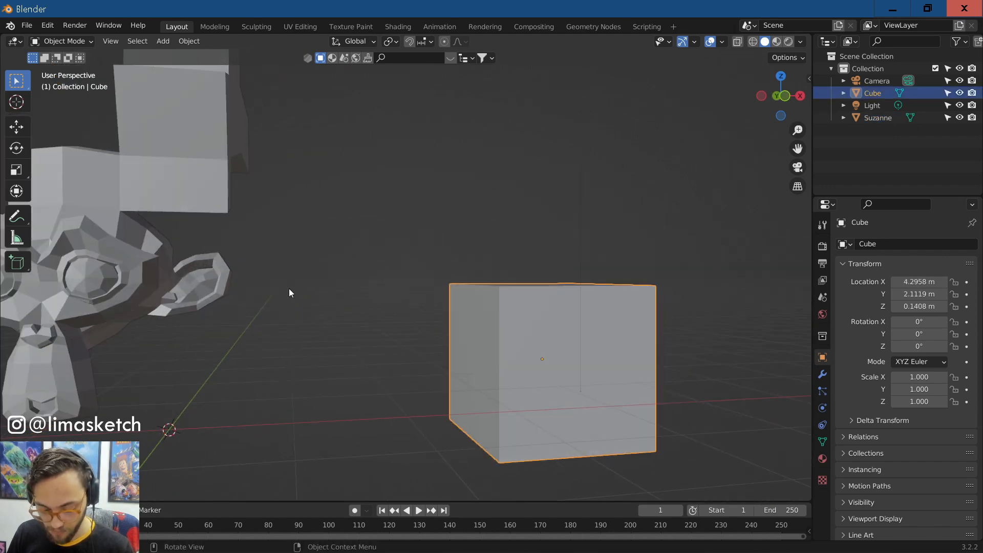
# Step: Reselect Suzanne and try another trackball rotation with both Suzanne and the cube in view
pyautogui.click(229, 291)
pyautogui.scroll(-2, 228, 291)
pyautogui.keyDown('shift'); pyautogui.moveTo(322, 399); pyautogui.dragTo(387, 378, button='middle'); pyautogui.keyUp('shift')
pyautogui.press('r')
pyautogui.press('r')
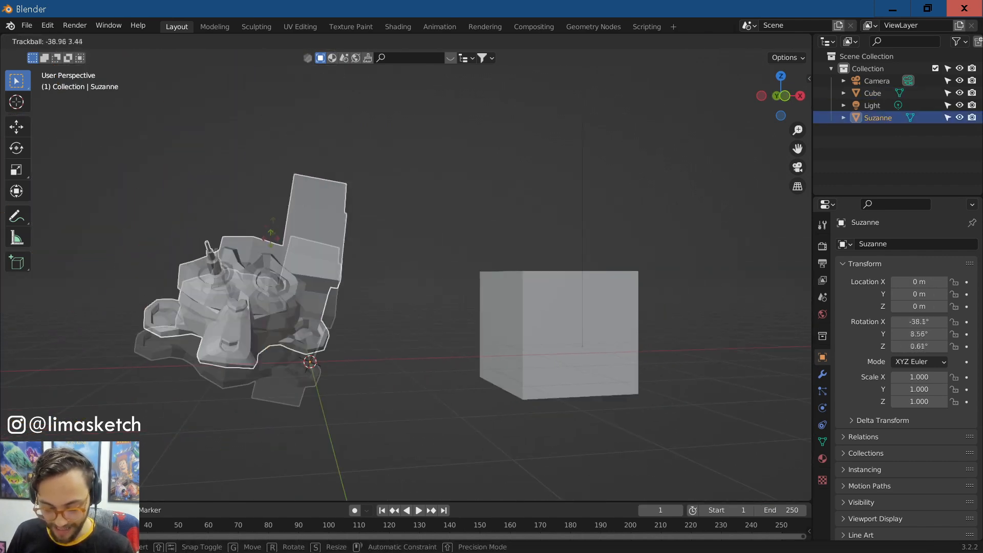
pyautogui.press('Escape')
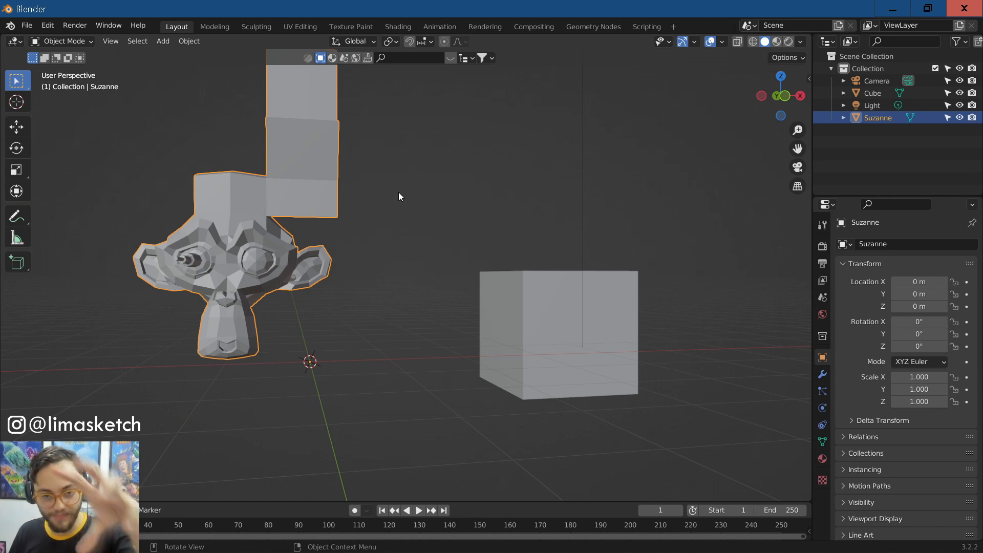
# Step: Inspect the cube's origin from above, and try a trackball rotation on Suzanne for comparison
pyautogui.click(422, 294)
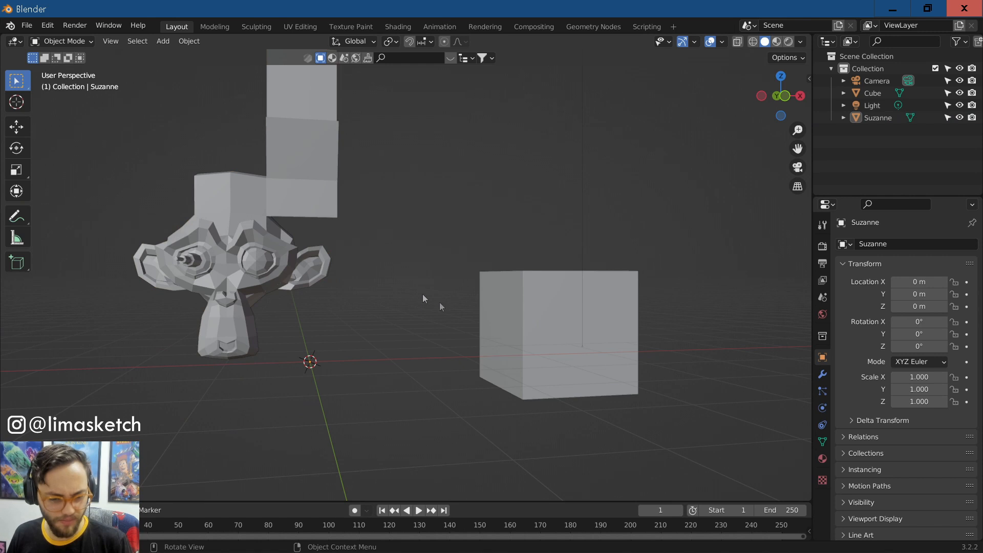
pyautogui.click(532, 291)
pyautogui.moveTo(533, 292); pyautogui.dragTo(525, 325, button='middle')
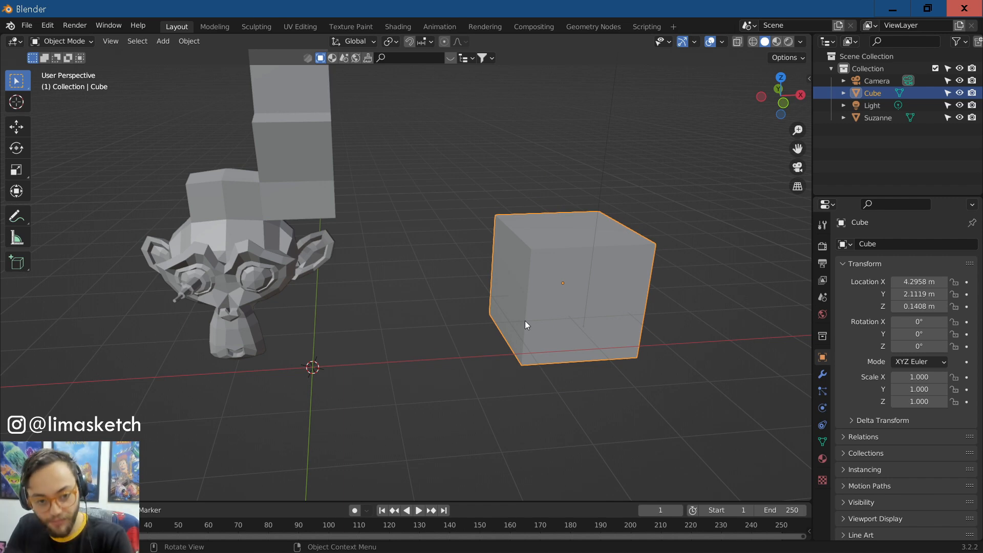
pyautogui.scroll(2, 525, 320)
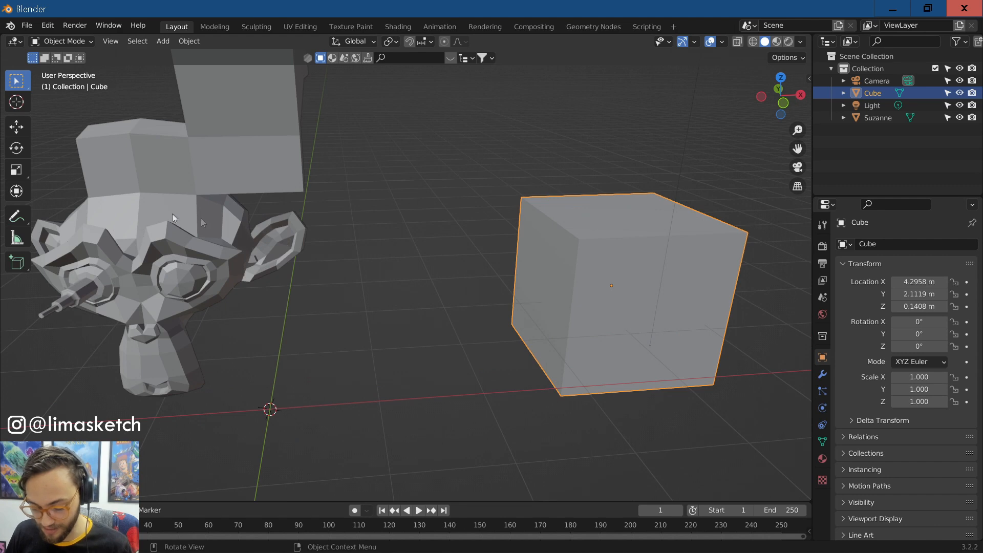
pyautogui.click(191, 266)
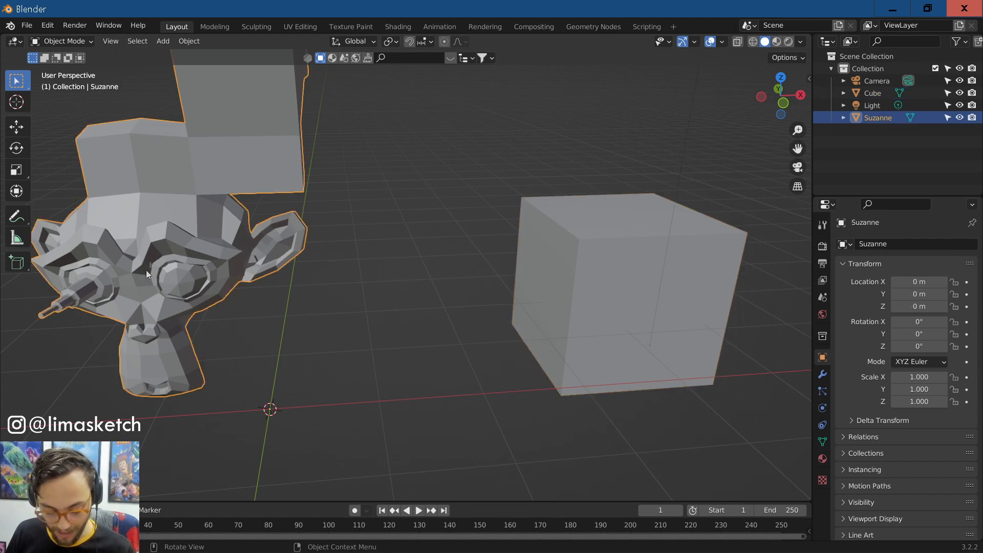
pyautogui.press('r')
pyautogui.press('r')
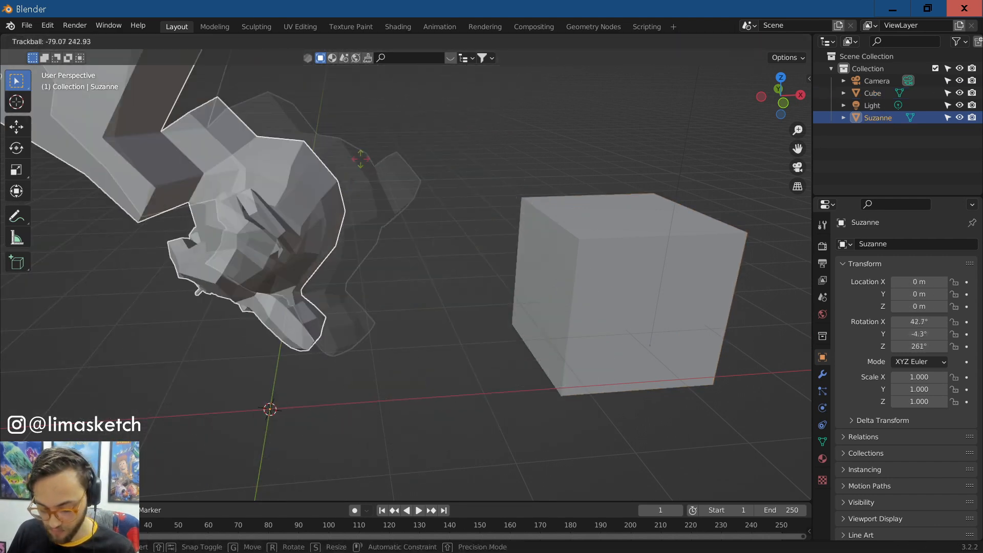
pyautogui.press('Escape')
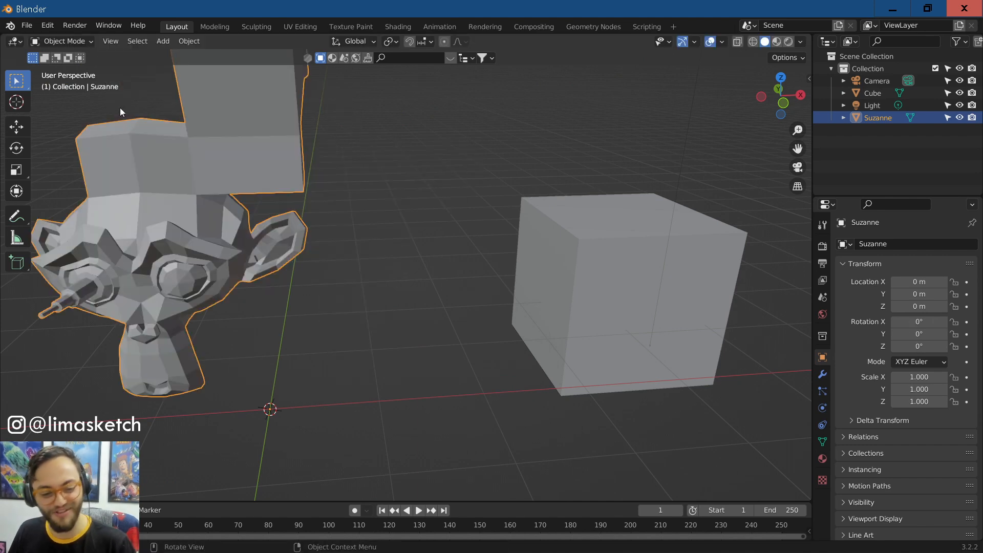
# Step: Try trackball rotations on Suzanne around its origin at the world center
pyautogui.click(260, 288)
pyautogui.click(166, 267)
pyautogui.press('r')
pyautogui.press('r')
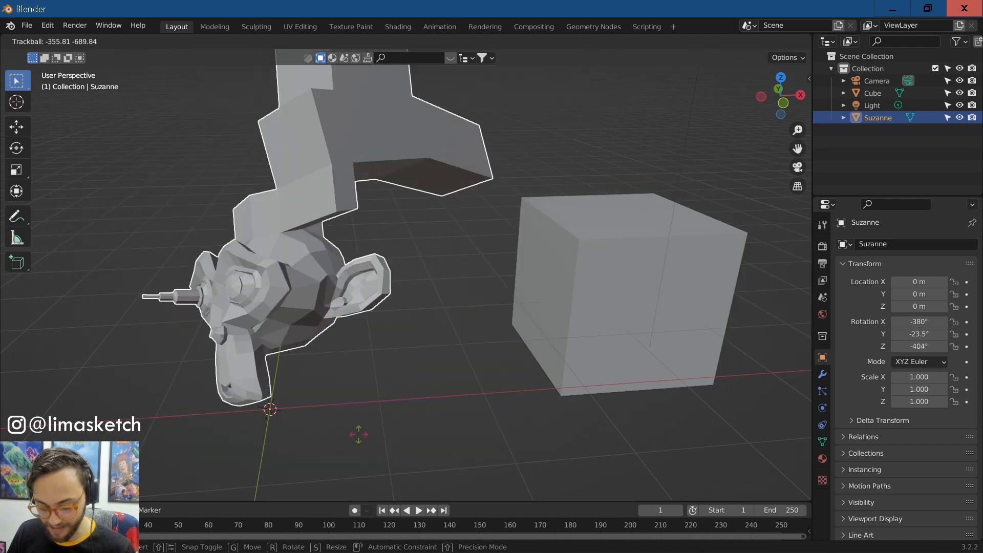
pyautogui.press('Escape')
pyautogui.press('r')
pyautogui.press('r')
pyautogui.press('Escape')
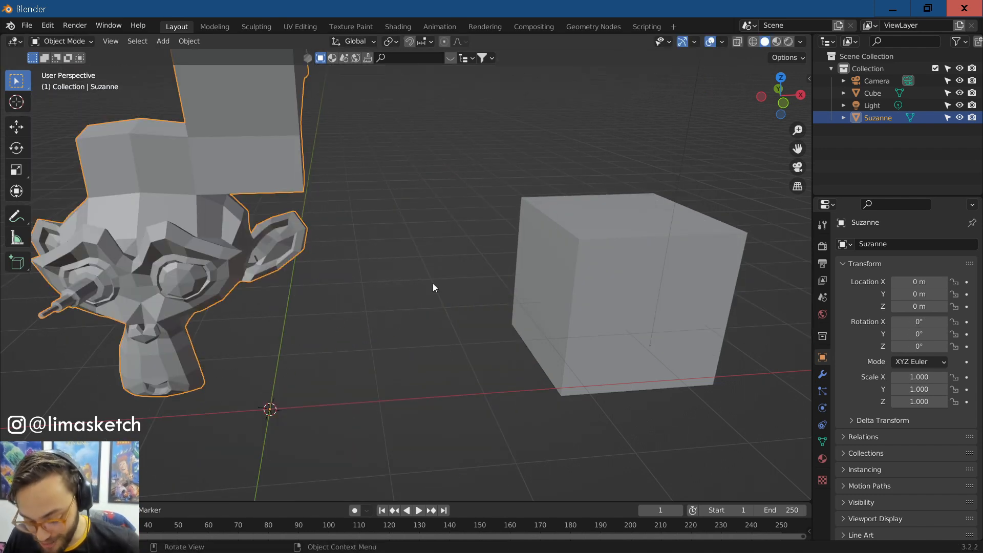
# Step: In the cube's Edit Mode, select the upper front vertex nearest Suzanne and snap the 3D cursor to it
pyautogui.click(540, 290)
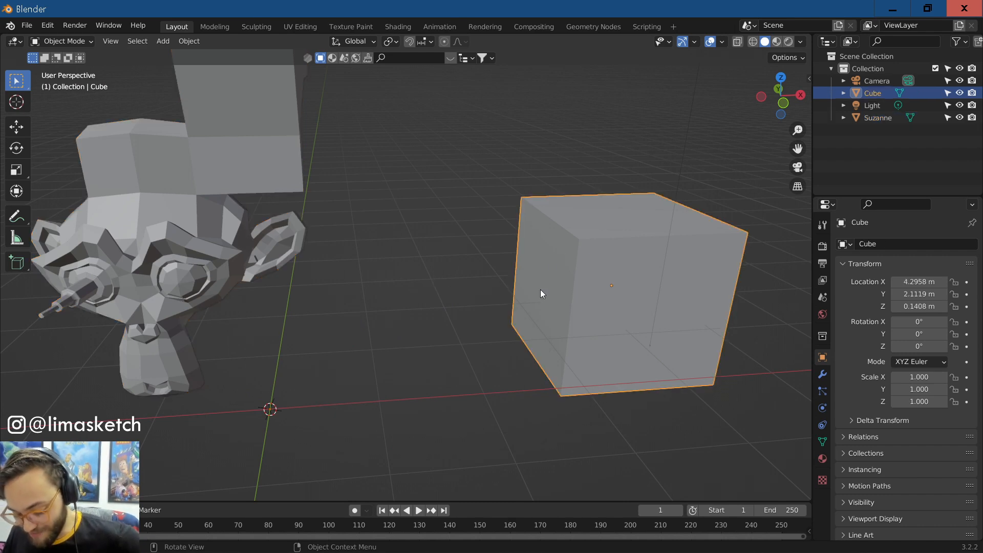
pyautogui.scroll(1, 540, 289)
pyautogui.press('Tab')
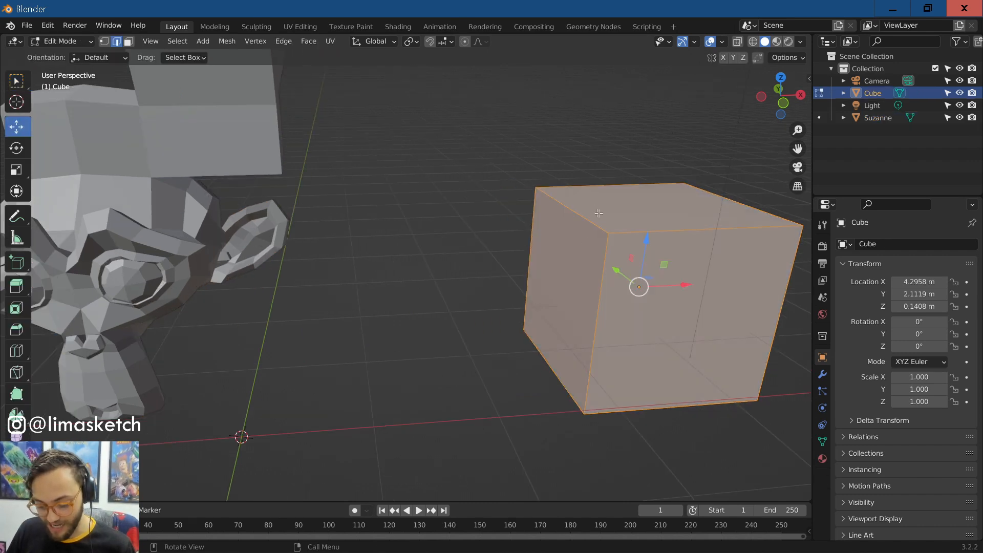
pyautogui.moveTo(668, 248); pyautogui.dragTo(579, 246, button='middle')
pyautogui.click(577, 245)
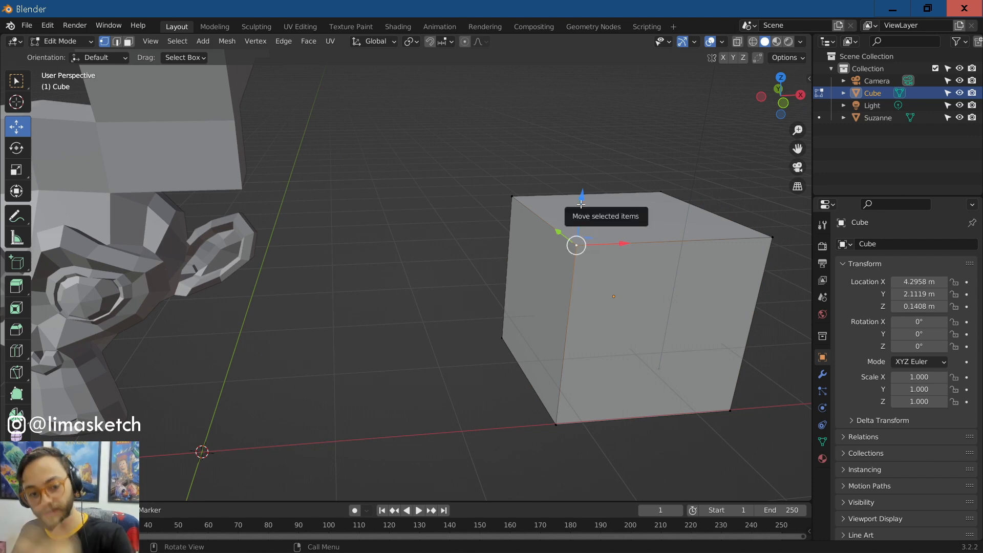
pyautogui.hotkey('shift', 's')
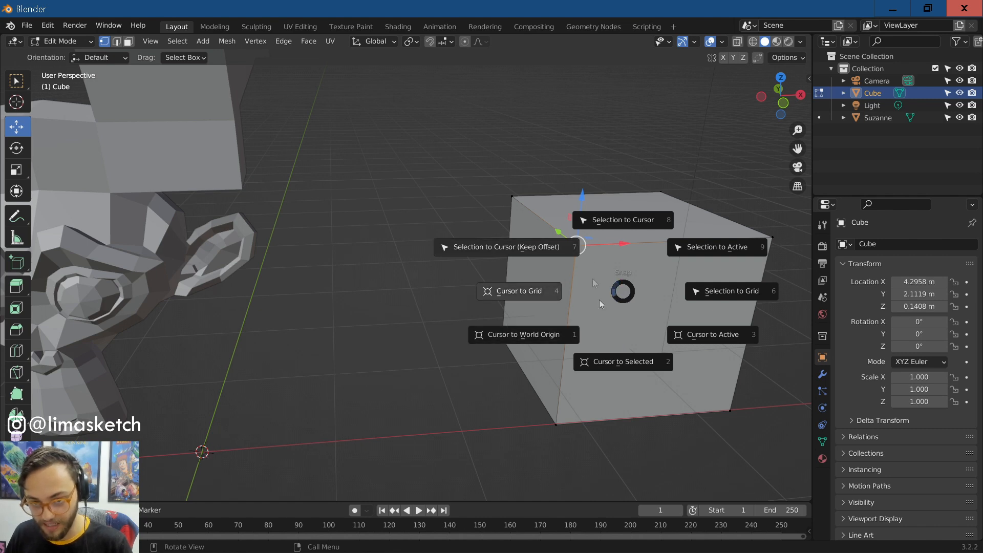
pyautogui.click(617, 362)
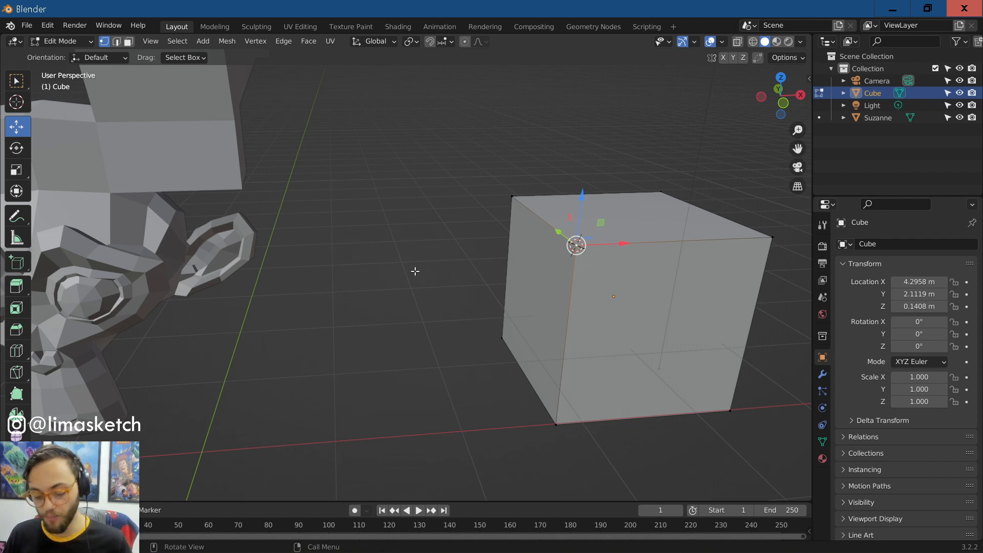
# Step: Try a trackball rotation on Suzanne in Object Mode, and set its origin to the 3D cursor at the cube's corner
pyautogui.press('Tab')
pyautogui.click(84, 271)
pyautogui.moveTo(161, 328); pyautogui.dragTo(285, 306, button='middle')
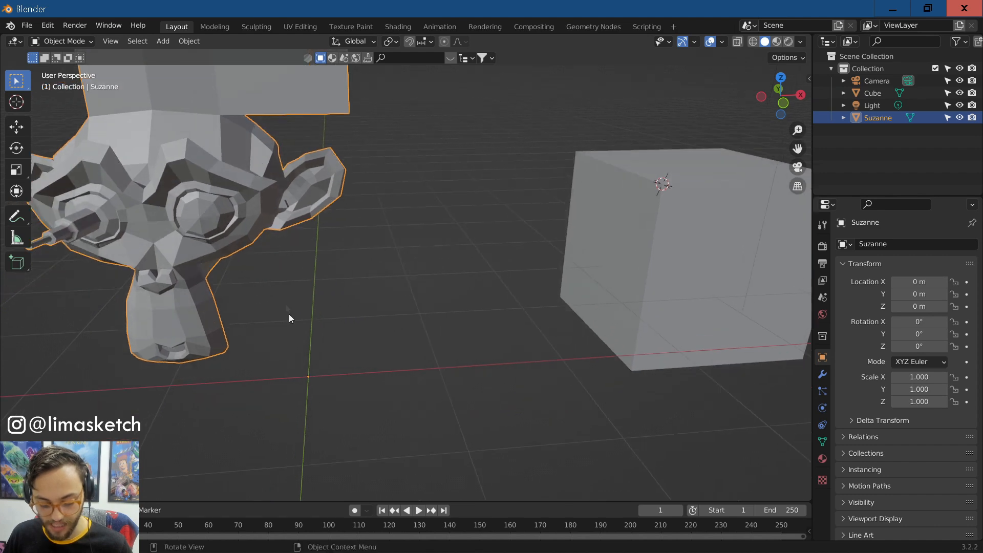
pyautogui.press('r')
pyautogui.press('r')
pyautogui.press('Escape')
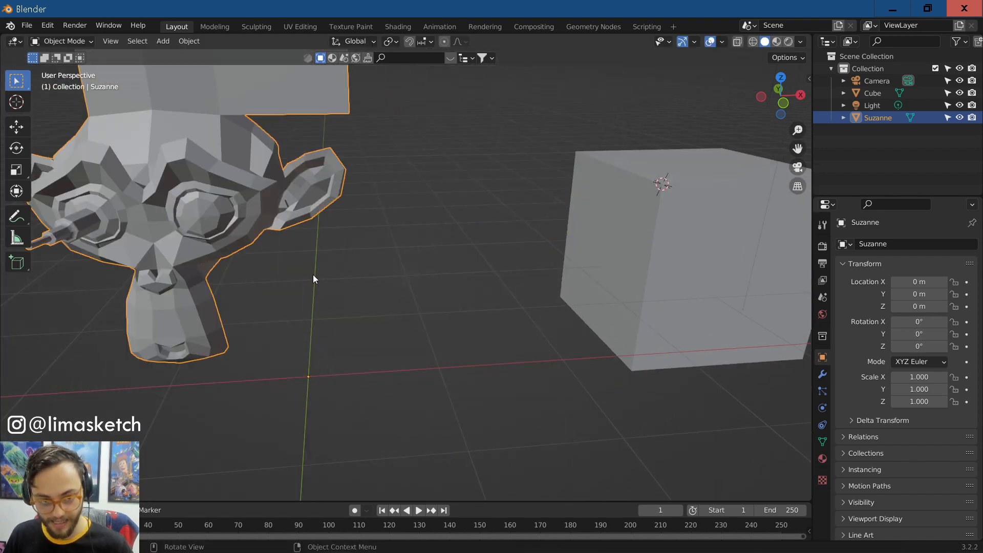
pyautogui.rightClick(209, 219)
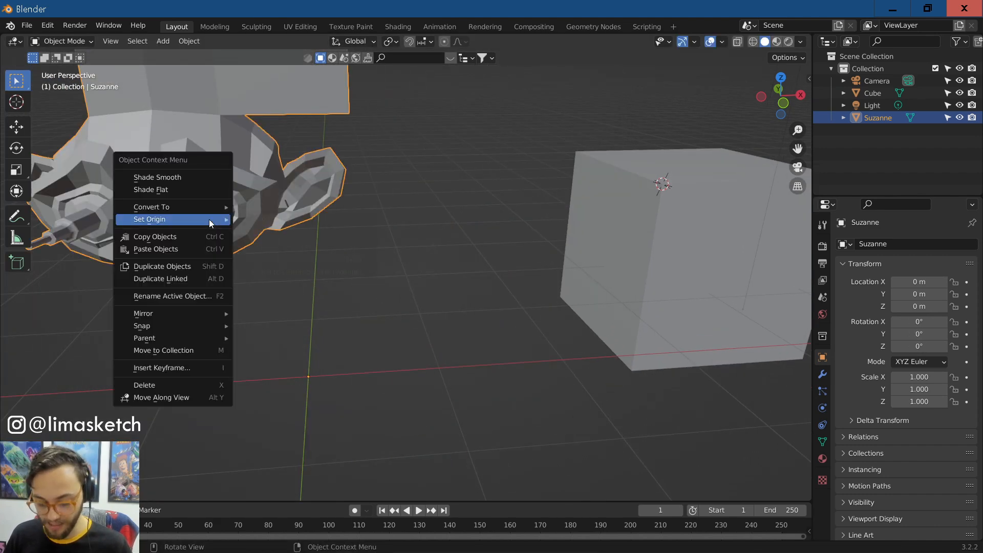
pyautogui.moveTo(209, 219)
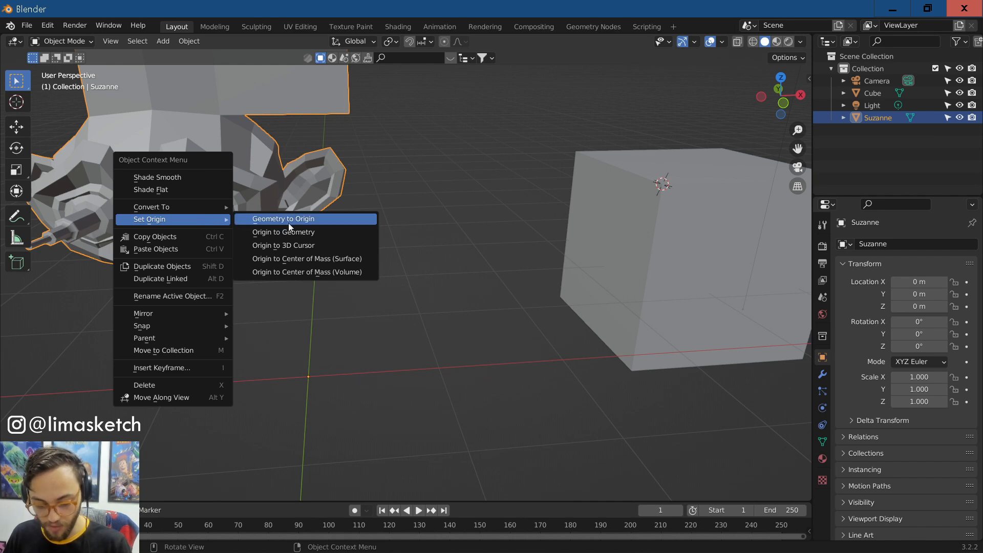
pyautogui.click(279, 248)
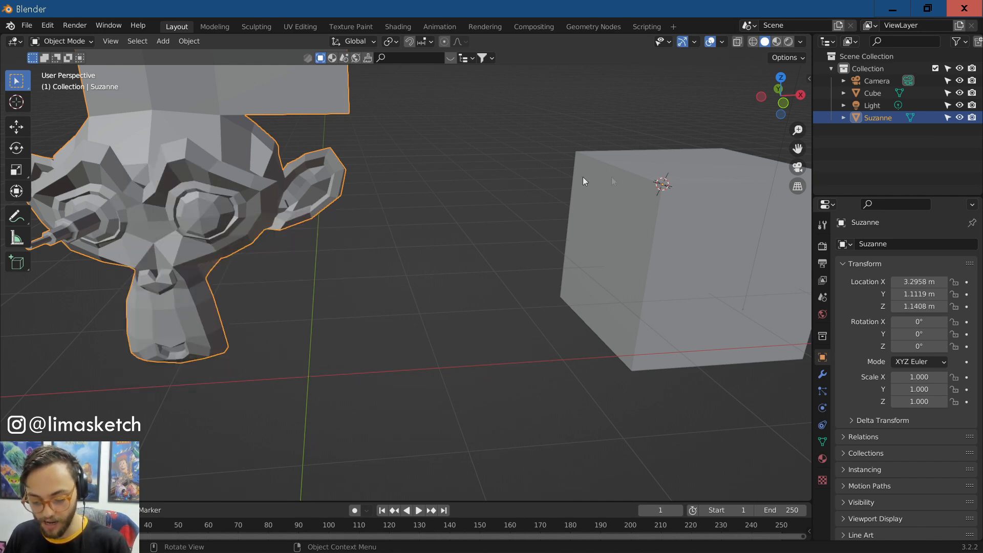
# Step: Try a trackball rotation on Suzanne around its new origin at the cube's corner, and deselect it
pyautogui.scroll(-5, 582, 181)
pyautogui.press('r')
pyautogui.press('r')
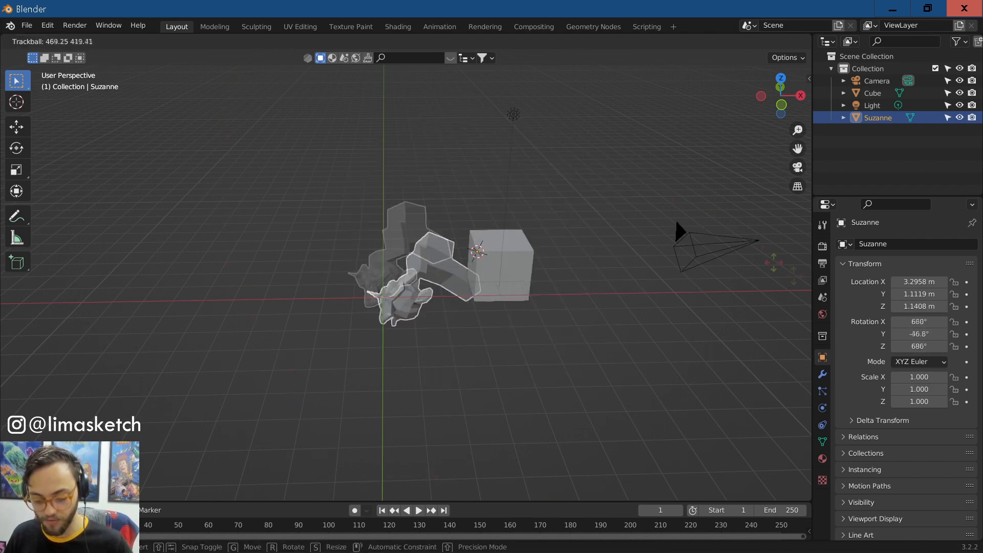
pyautogui.press('Escape')
pyautogui.scroll(3, 446, 321)
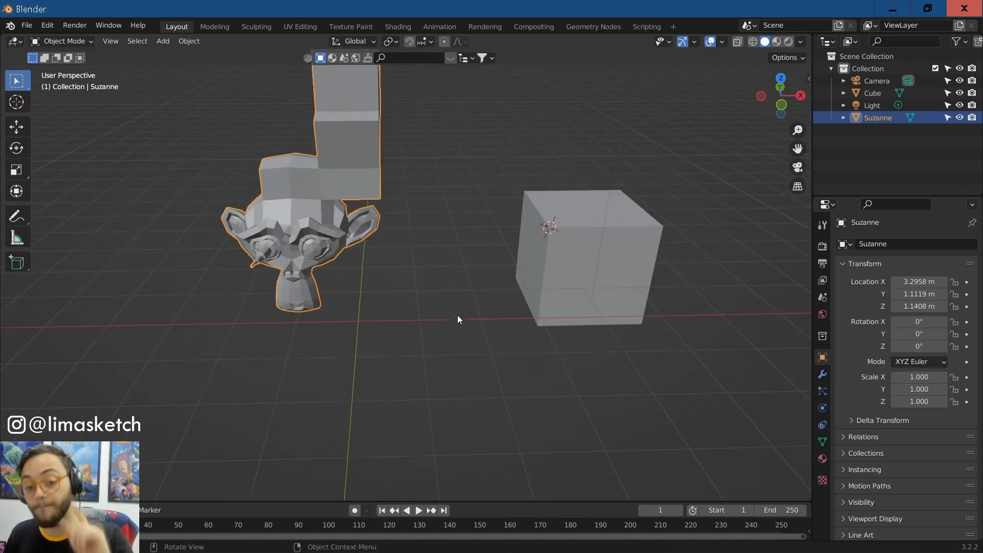
pyautogui.click(457, 318)
pyautogui.scroll(2, 458, 318)
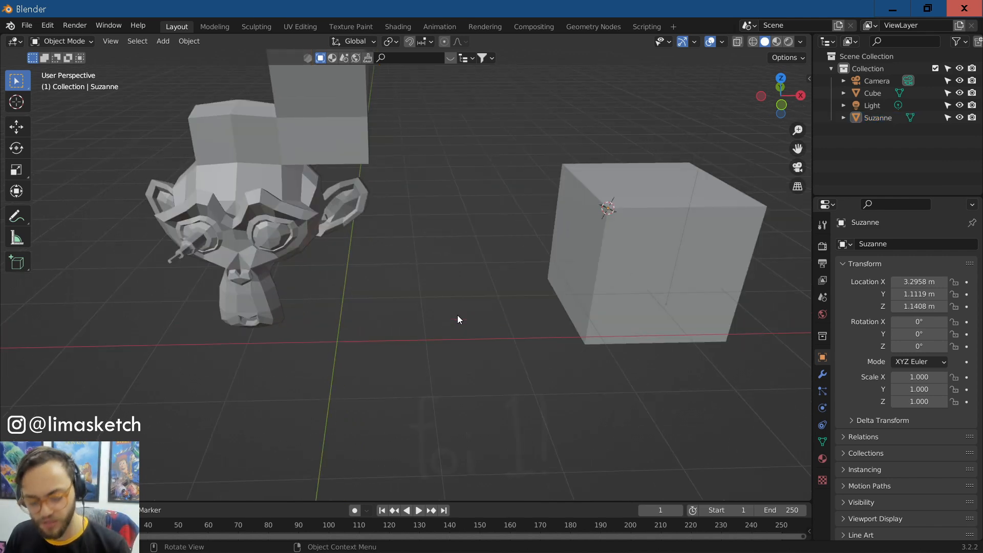
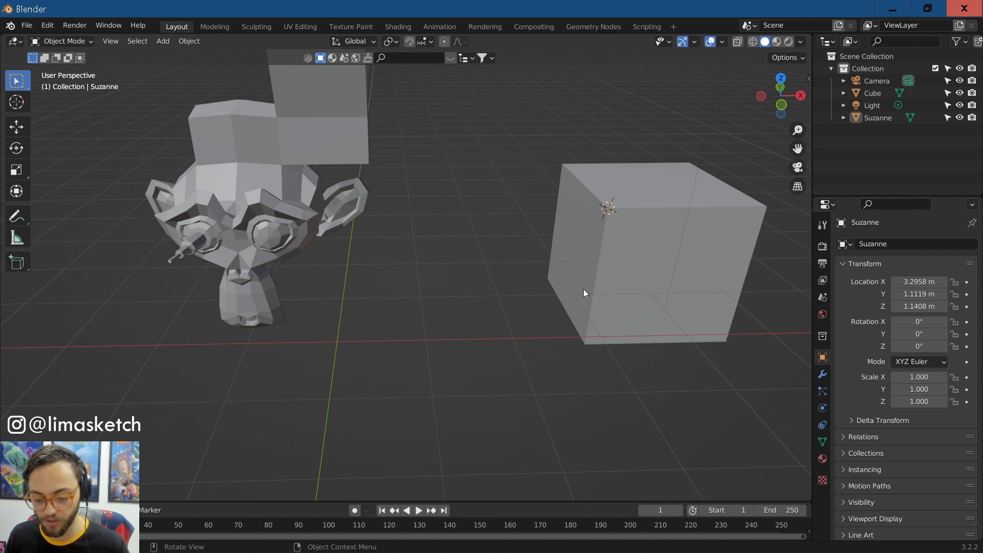
# Step: Move the 3D cursor and the cube's origin to the center of the cube's top face
pyautogui.click(584, 293)
pyautogui.press('KP_Decimal')
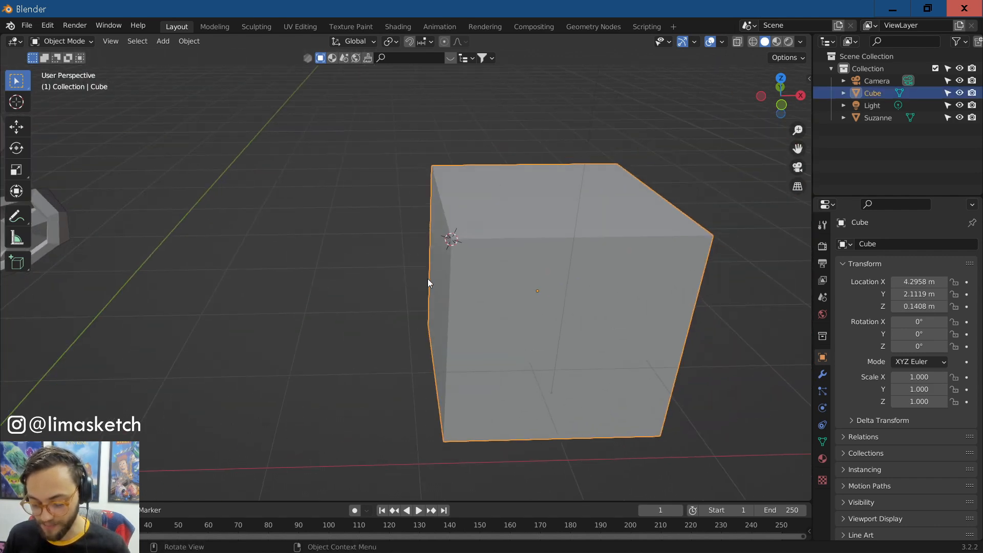
pyautogui.press('Tab')
pyautogui.hotkey('alt', 'a')
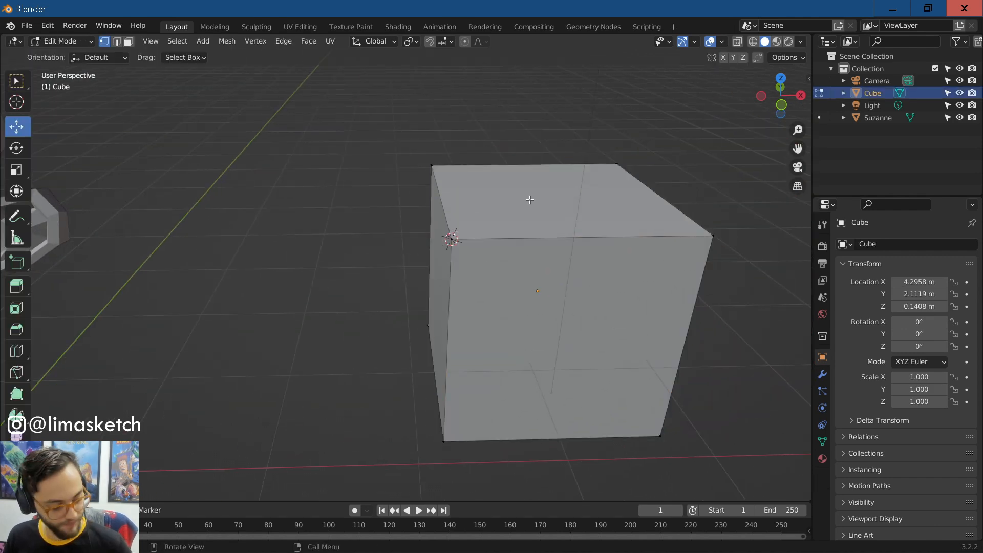
pyautogui.press('3')
pyautogui.click(508, 199)
pyautogui.hotkey('shift', 's')
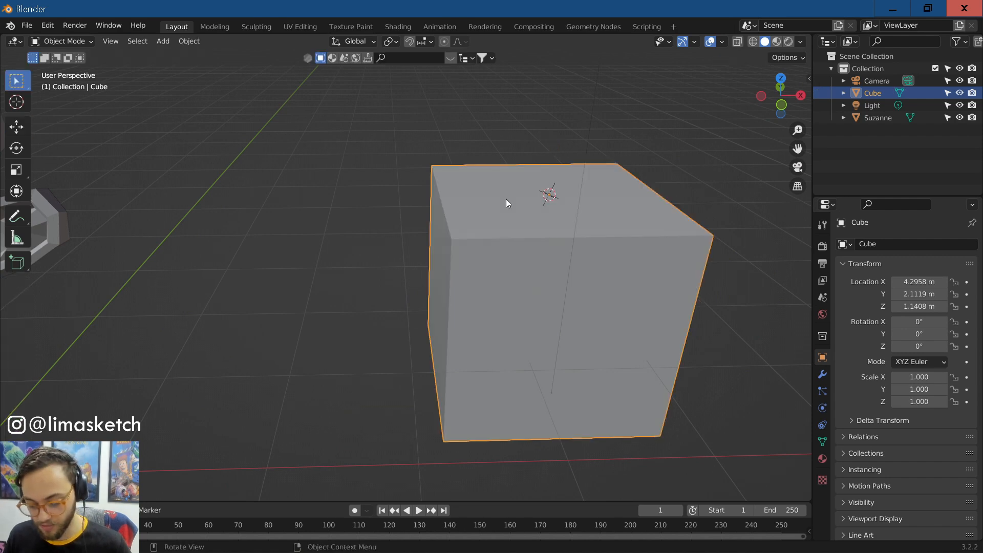
pyautogui.moveTo(597, 198); pyautogui.dragTo(593, 239, button='middle')
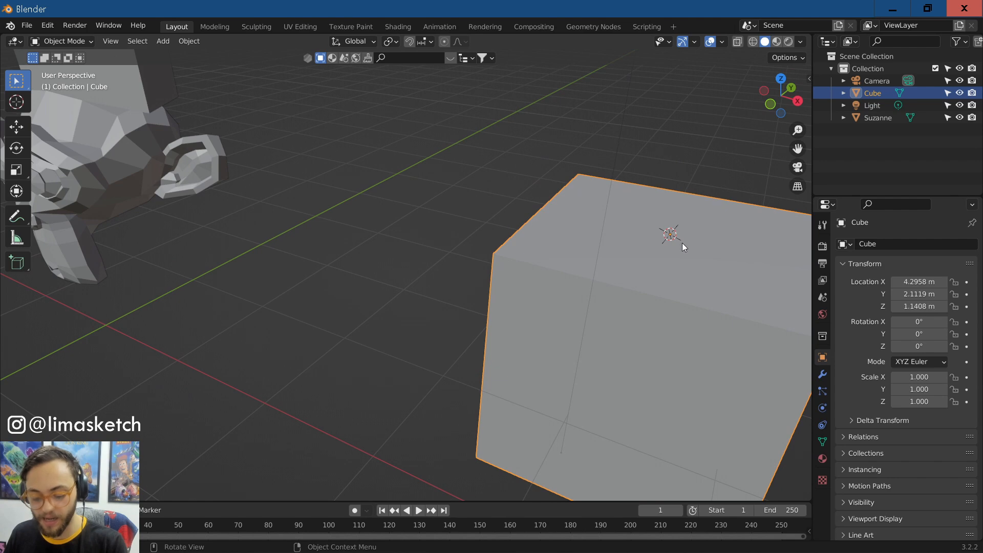
pyautogui.scroll(-4, 678, 244)
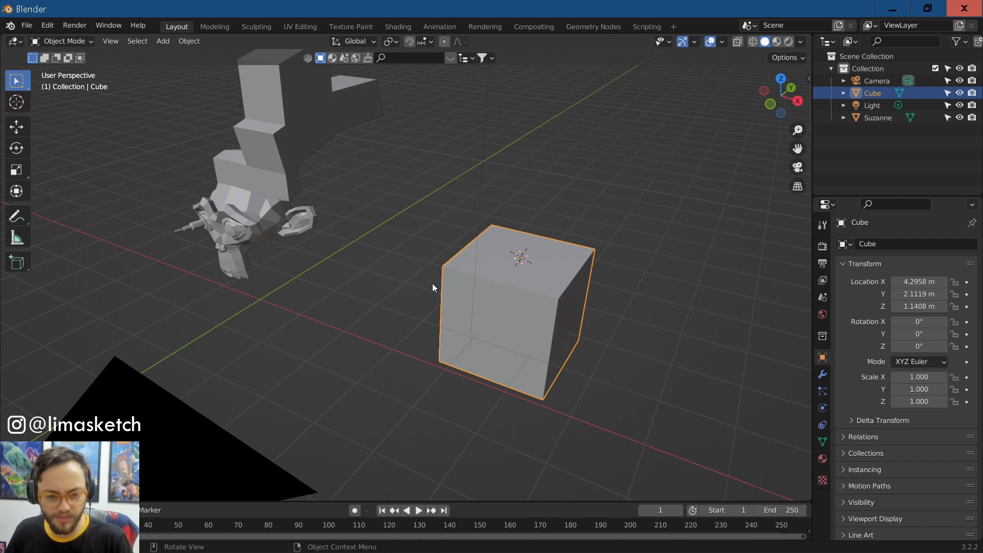
pyautogui.click(403, 308)
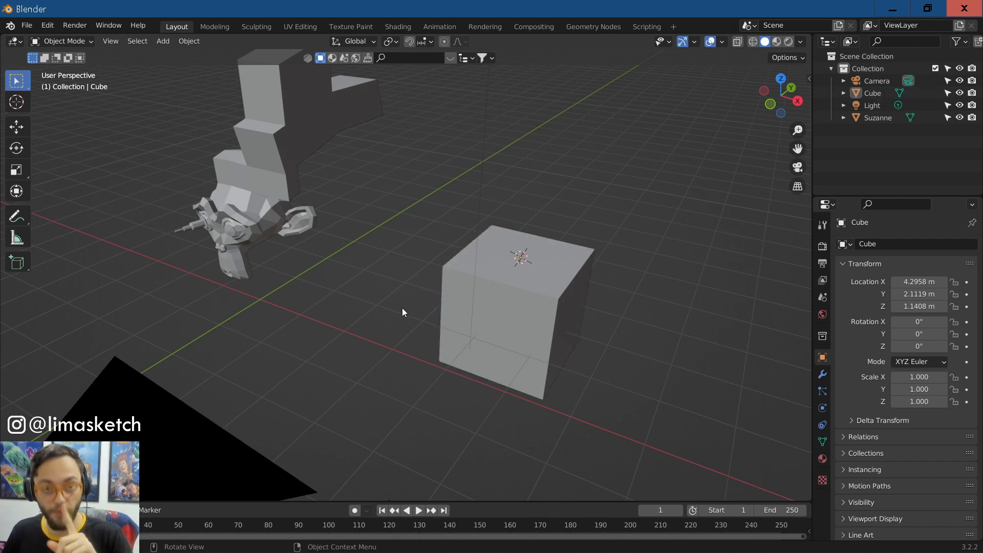
# Step: Set Suzanne's origin to the 3D cursor at the center of the cube's top face
pyautogui.moveTo(382, 250); pyautogui.dragTo(256, 299, button='middle')
pyautogui.click(215, 308)
pyautogui.moveTo(328, 293); pyautogui.dragTo(271, 299, button='middle')
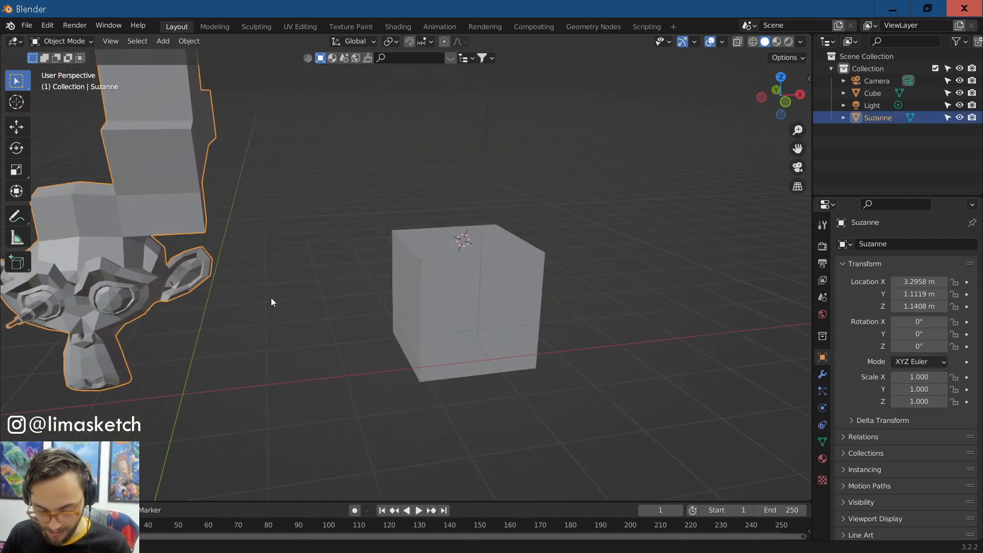
pyautogui.moveTo(358, 271); pyautogui.dragTo(320, 269, button='middle')
pyautogui.moveTo(513, 249); pyautogui.dragTo(500, 256, button='middle')
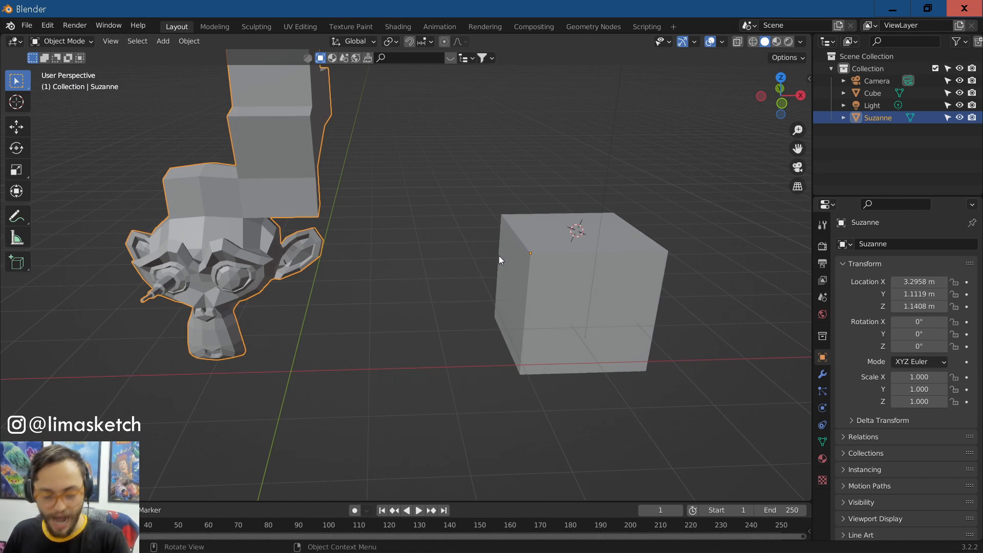
pyautogui.rightClick(243, 244)
pyautogui.moveTo(247, 262)
pyautogui.click(351, 285)
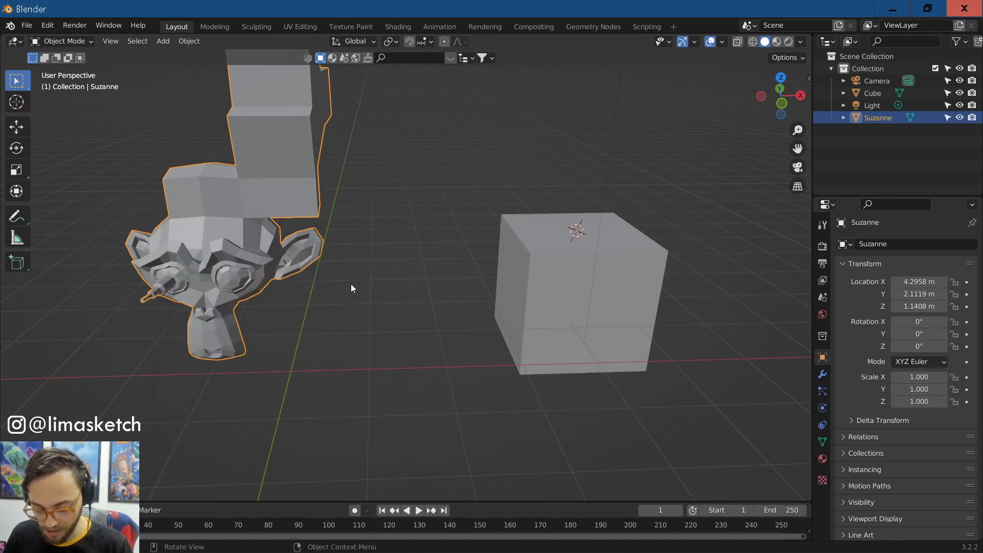
# Step: Try trackball and plain rotations on Suzanne around the cube's top-face center, and deselect it
pyautogui.press('r')
pyautogui.press('r')
pyautogui.rightClick(699, 203)
pyautogui.press('r')
pyautogui.rightClick(543, 280)
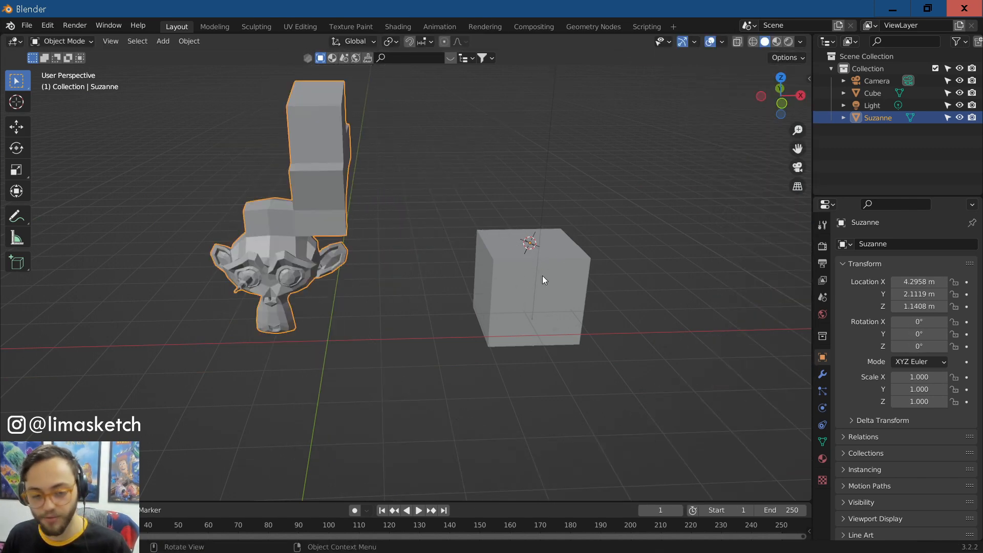
pyautogui.click(424, 301)
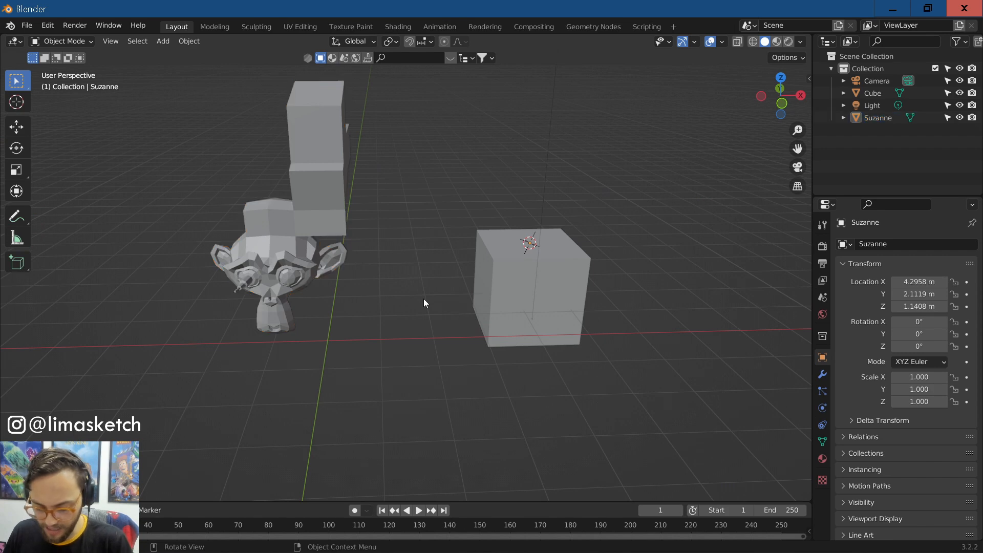
# Step: Examine the Origin to Selected add-on's entry among the add-on preferences, and close the preferences
pyautogui.click(29, 25)
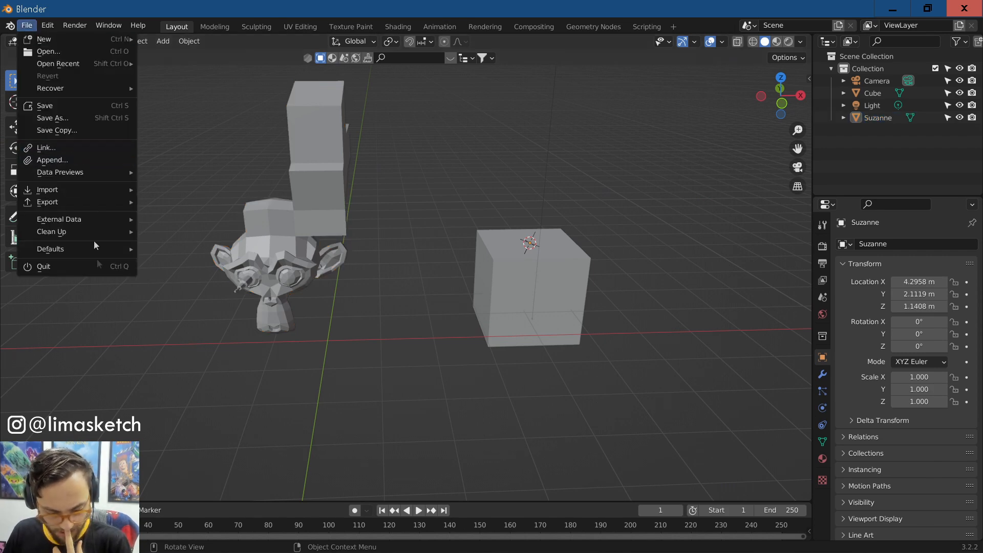
pyautogui.moveTo(53, 27)
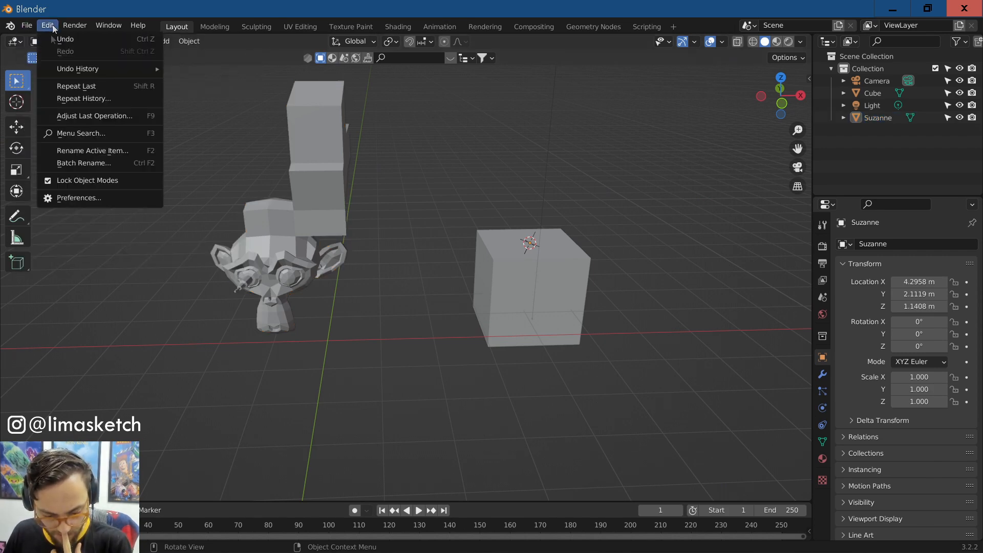
pyautogui.click(76, 197)
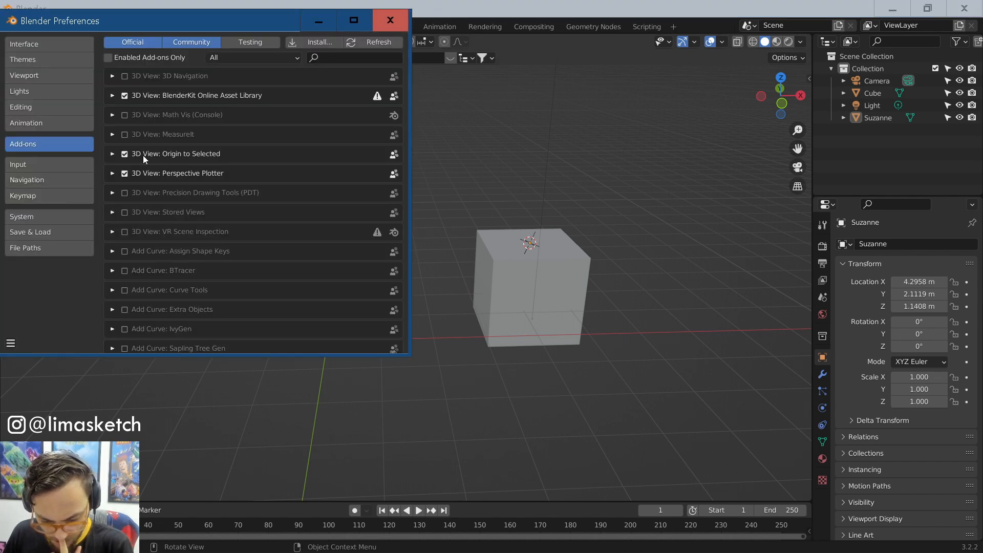
pyautogui.click(112, 154)
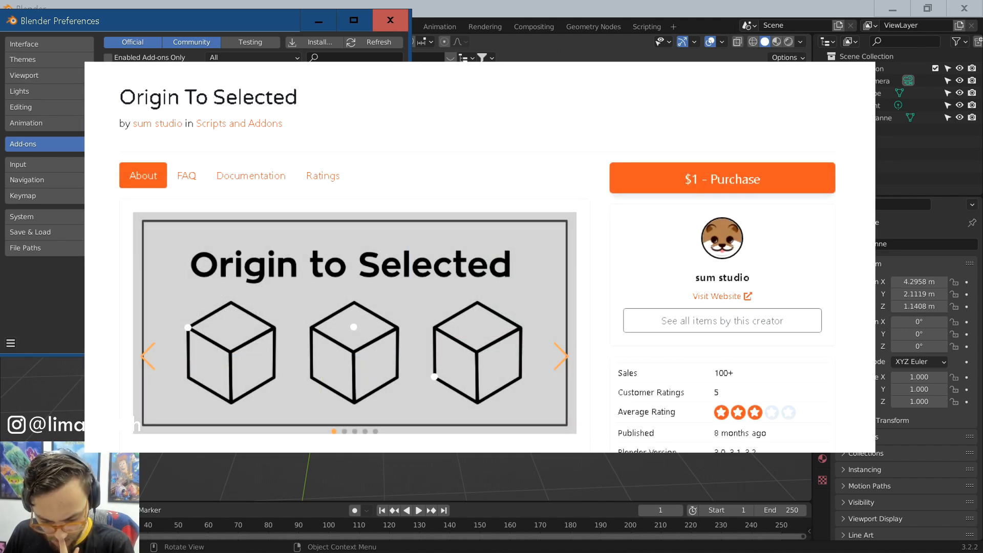
pyautogui.scroll(-3, 237, 124)
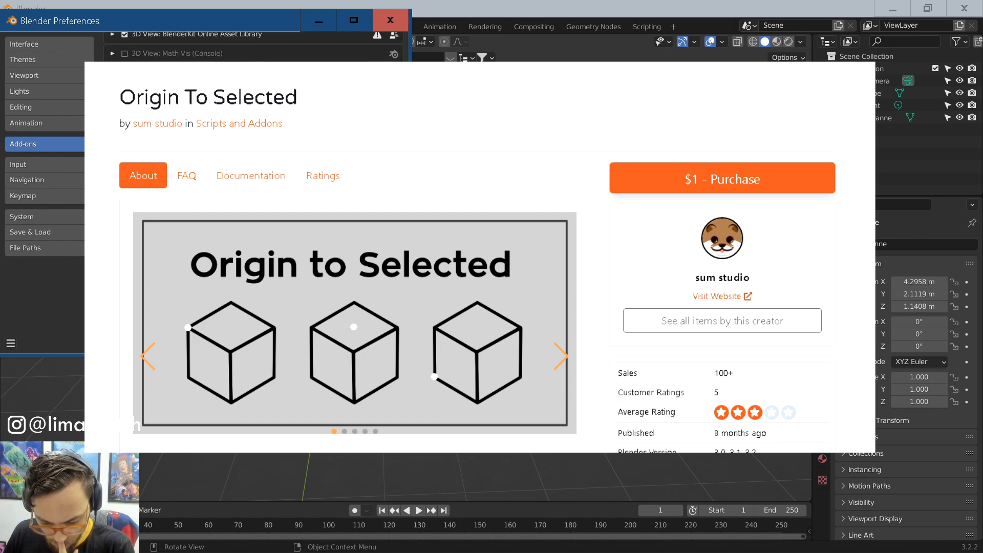
pyautogui.scroll(3, 238, 124)
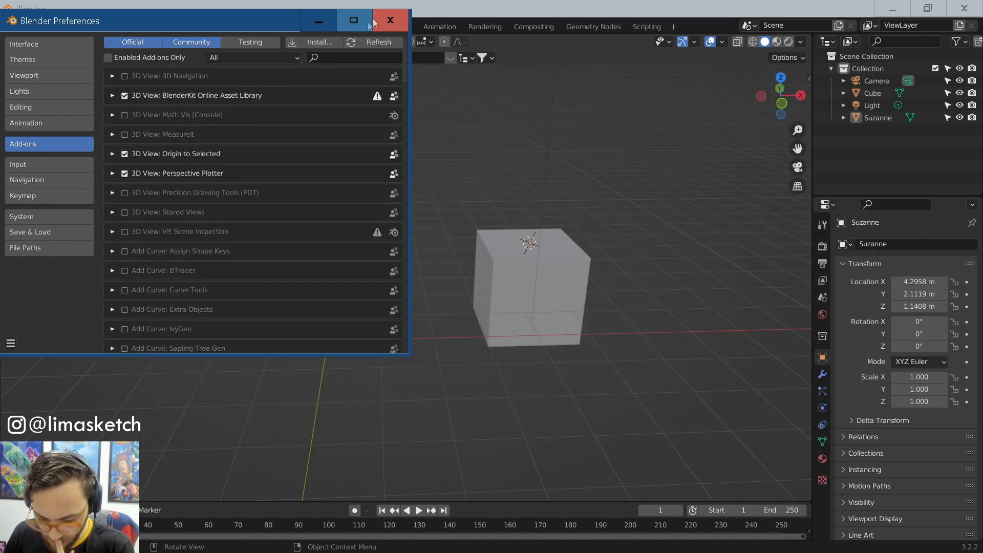
pyautogui.click(391, 20)
# Step: Select the cube and try scaling it along the global X axis
pyautogui.moveTo(392, 307); pyautogui.dragTo(420, 353, button='middle')
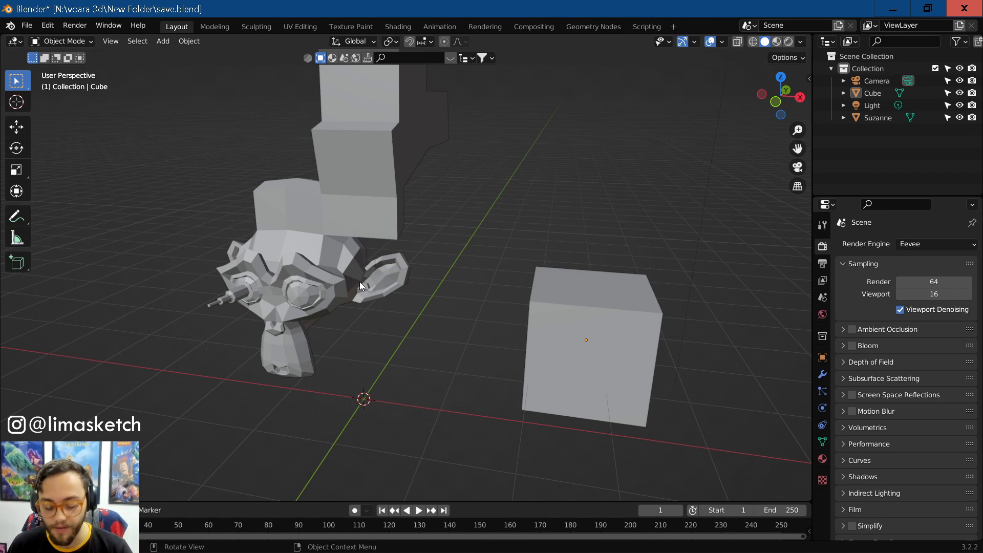
pyautogui.click(361, 42)
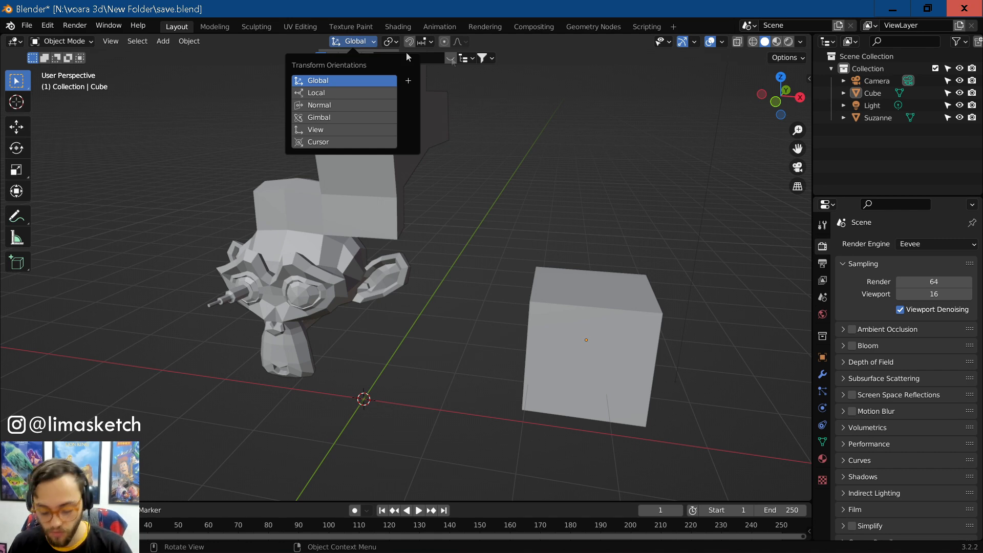
pyautogui.click(372, 42)
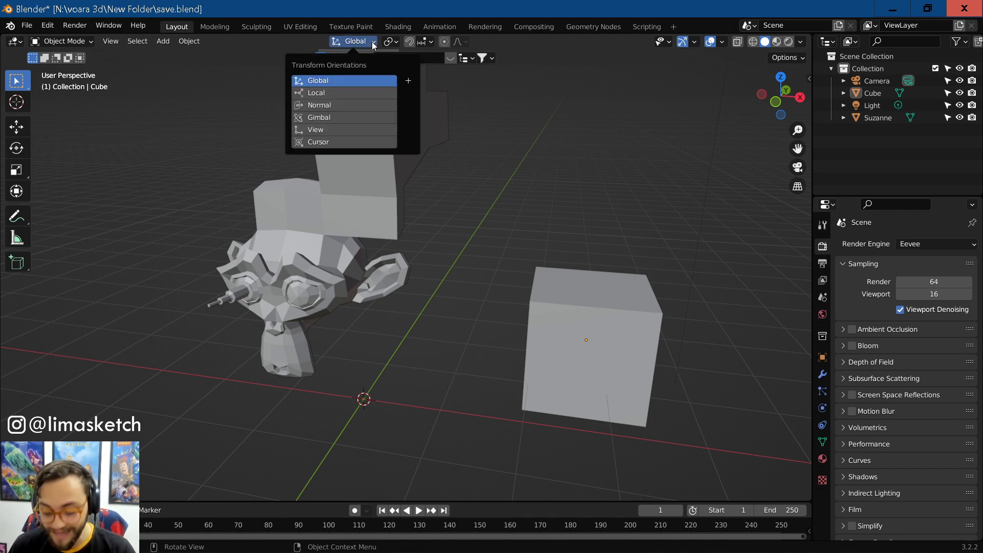
pyautogui.click(542, 280)
pyautogui.moveTo(542, 279); pyautogui.dragTo(543, 308, button='middle')
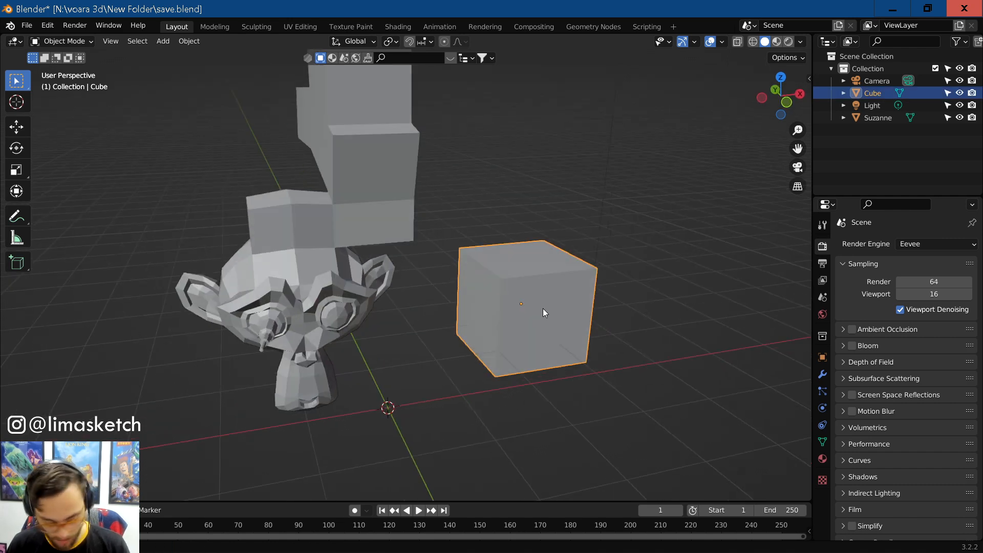
pyautogui.press('s')
pyautogui.press('x')
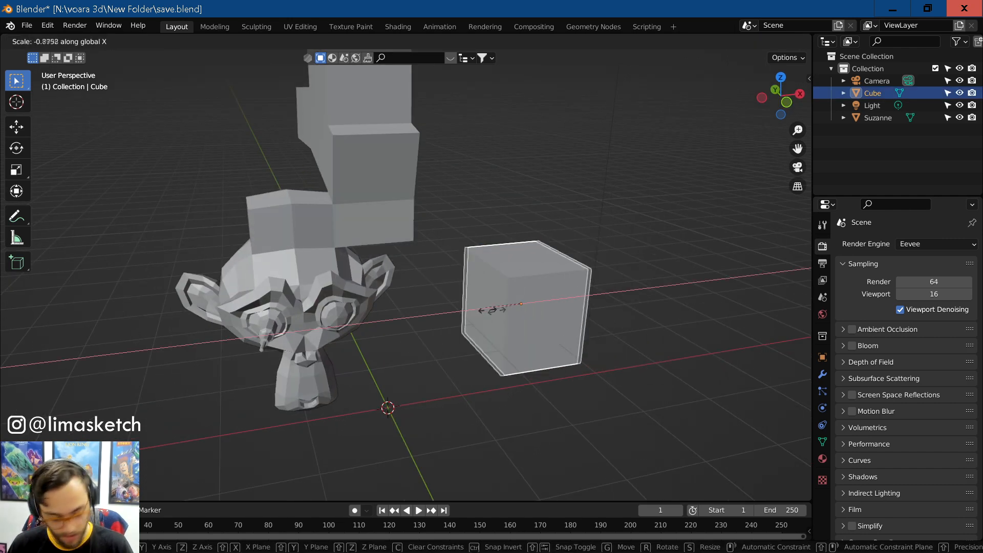
pyautogui.press('Escape')
# Step: Set the transform orientation to View and try scaling the cube along the view's X axis
pyautogui.click(355, 42)
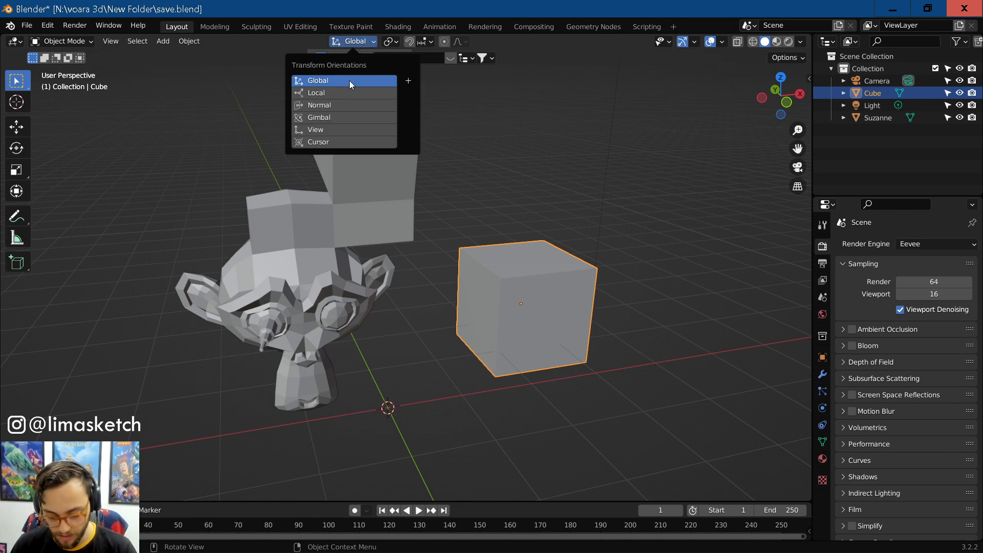
pyautogui.click(324, 129)
pyautogui.click(515, 183)
pyautogui.click(516, 265)
pyautogui.press('s')
pyautogui.press('x')
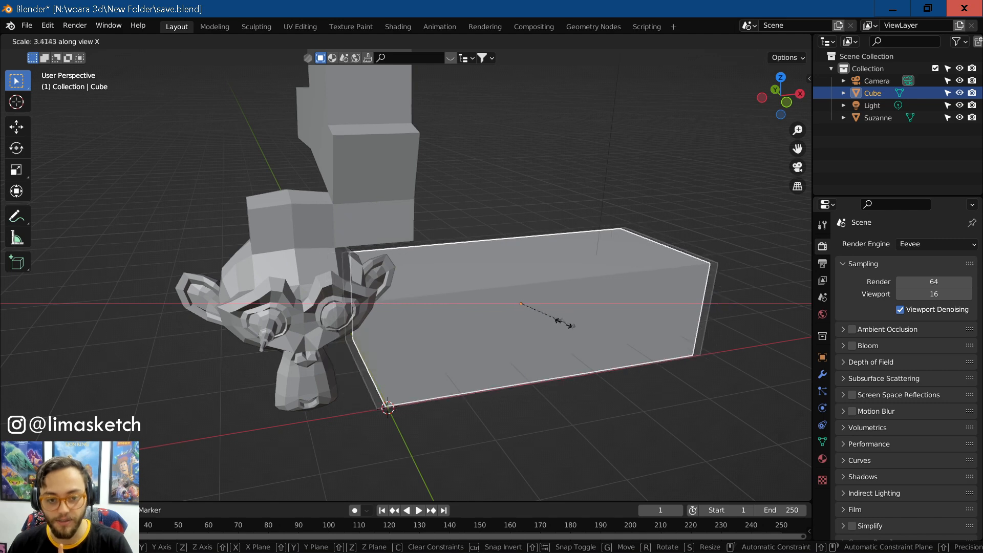
pyautogui.press('Escape')
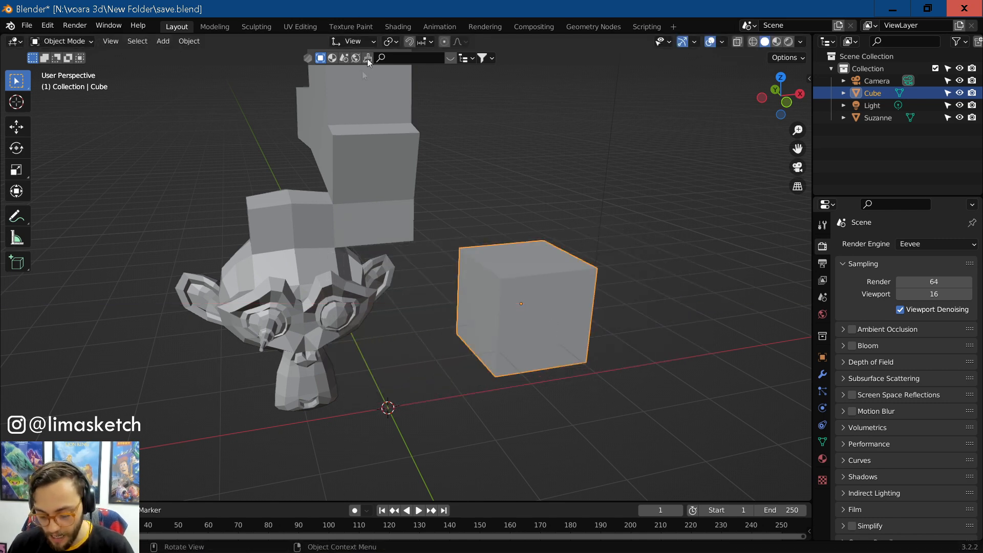
# Step: Set the transform pivot point to Bounding Box Center
pyautogui.moveTo(410, 71); pyautogui.dragTo(442, 241, button='middle')
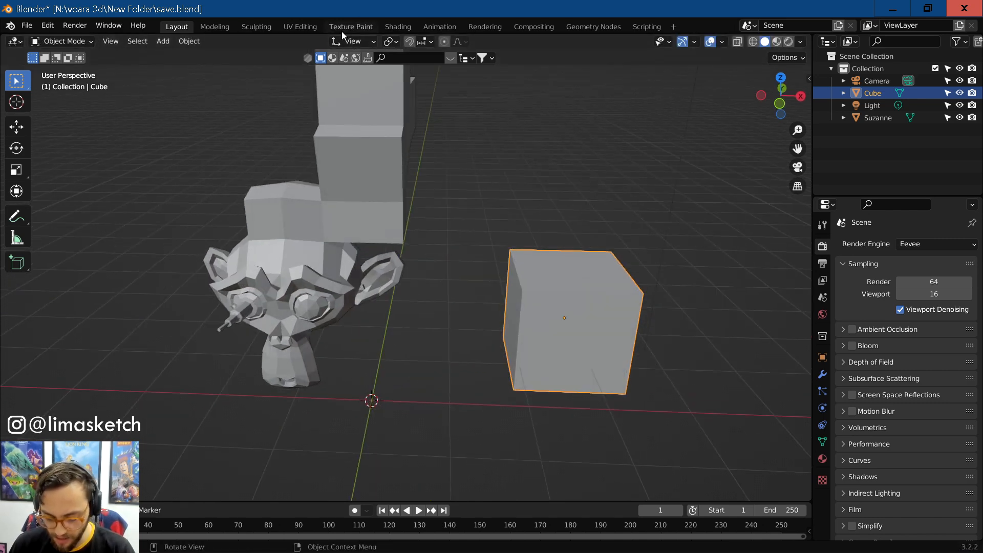
pyautogui.click(393, 45)
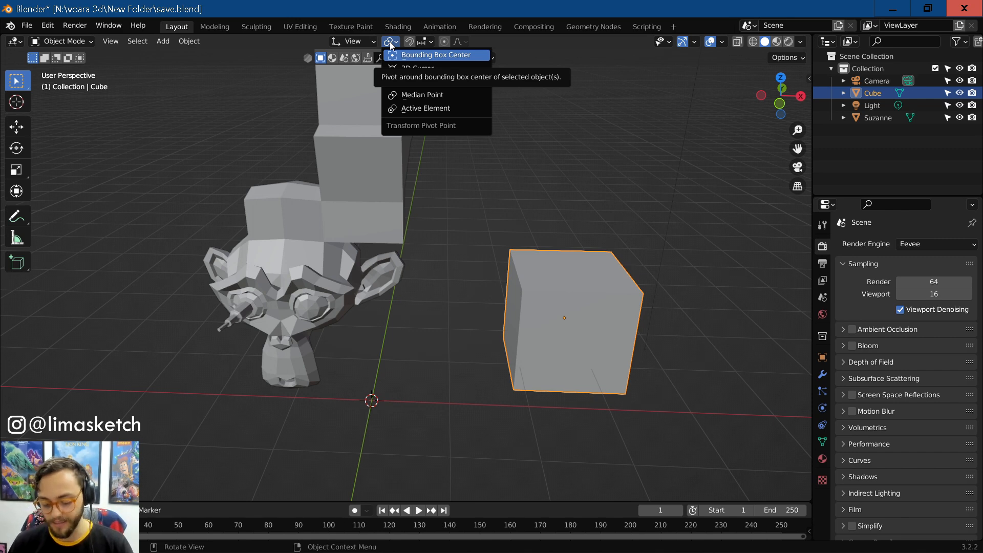
pyautogui.click(422, 56)
# Step: Duplicate the cube and place the copy beside the original along the view's X axis
pyautogui.keyDown('shift'); pyautogui.moveTo(612, 282); pyautogui.dragTo(453, 257, button='middle'); pyautogui.keyUp('shift')
pyautogui.hotkey('shift', 'd')
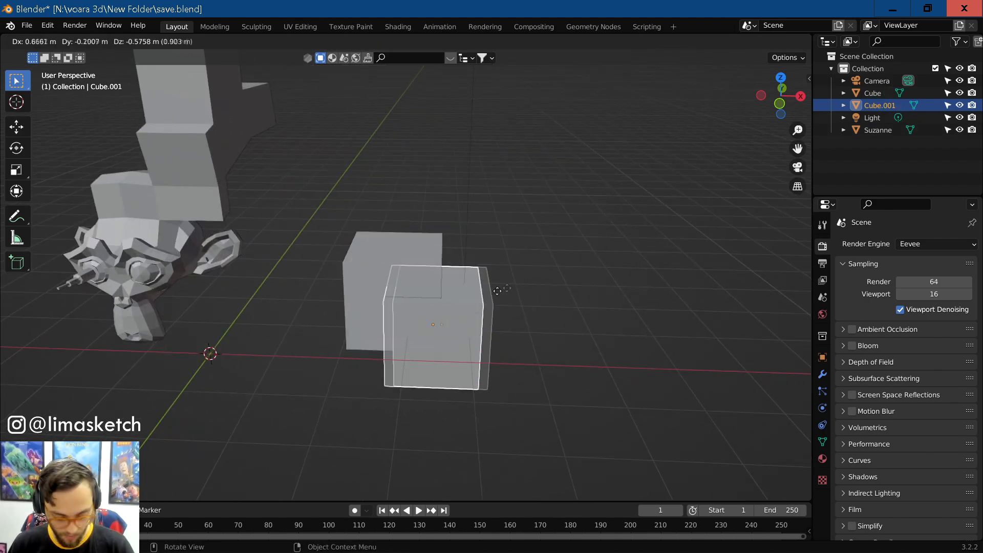
pyautogui.press('y')
pyautogui.press('x')
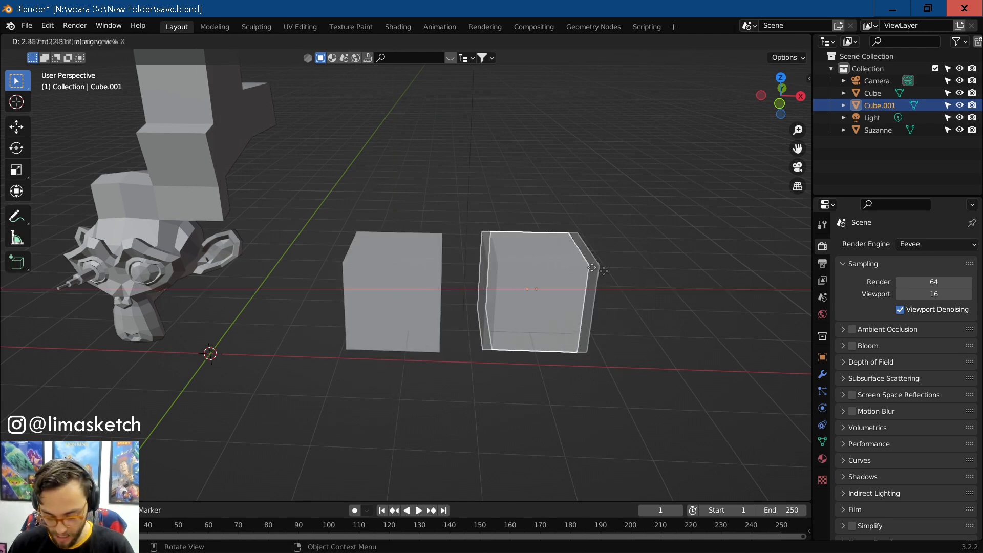
pyautogui.click(609, 285)
# Step: Set the transform orientation back to Global
pyautogui.click(391, 41)
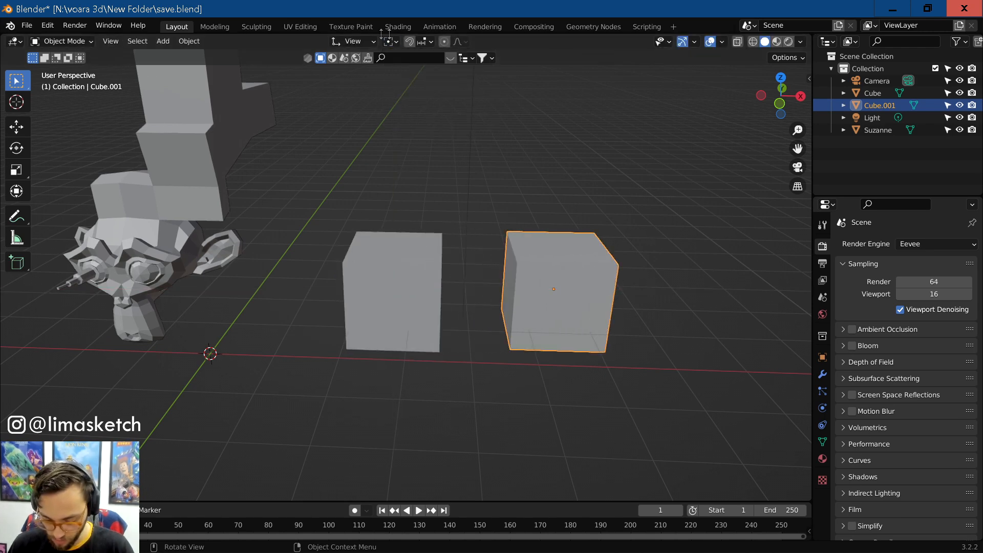
pyautogui.click(353, 41)
pyautogui.click(333, 80)
# Step: Select both cubes and try rotating them together around their shared bounding box center
pyautogui.click(564, 210)
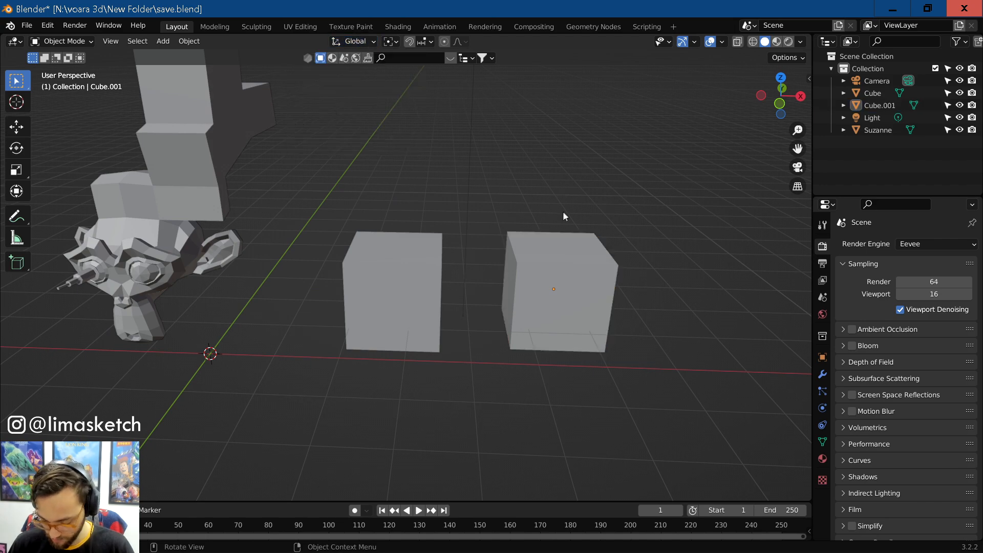
pyautogui.moveTo(564, 211); pyautogui.dragTo(541, 177, button='middle')
pyautogui.keyDown('shift'); pyautogui.click(547, 265); pyautogui.keyUp('shift')
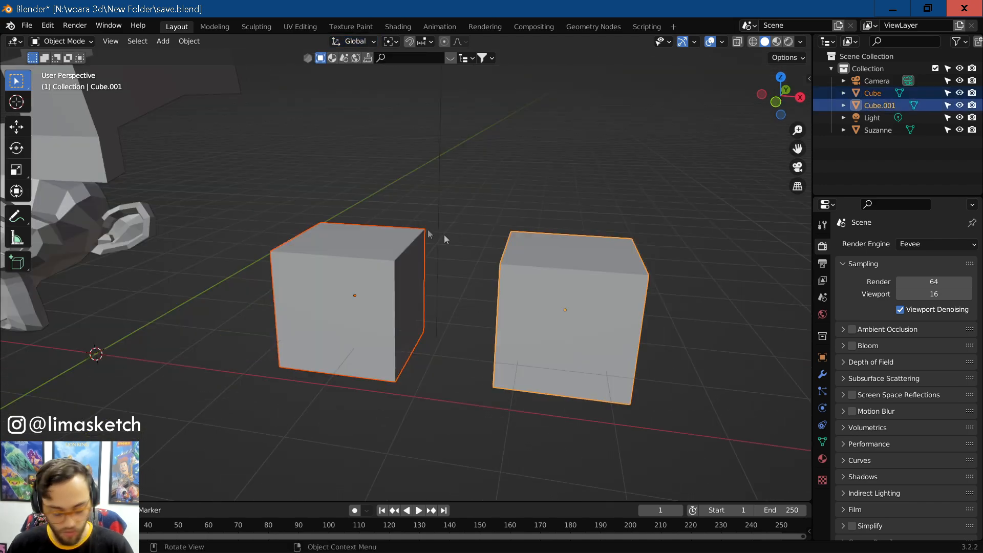
pyautogui.press('r')
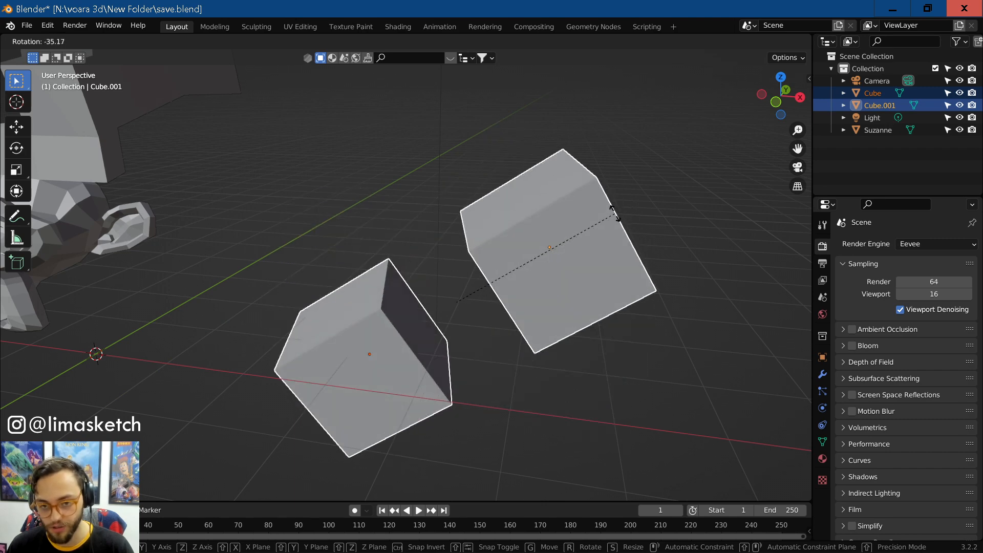
pyautogui.press('Escape')
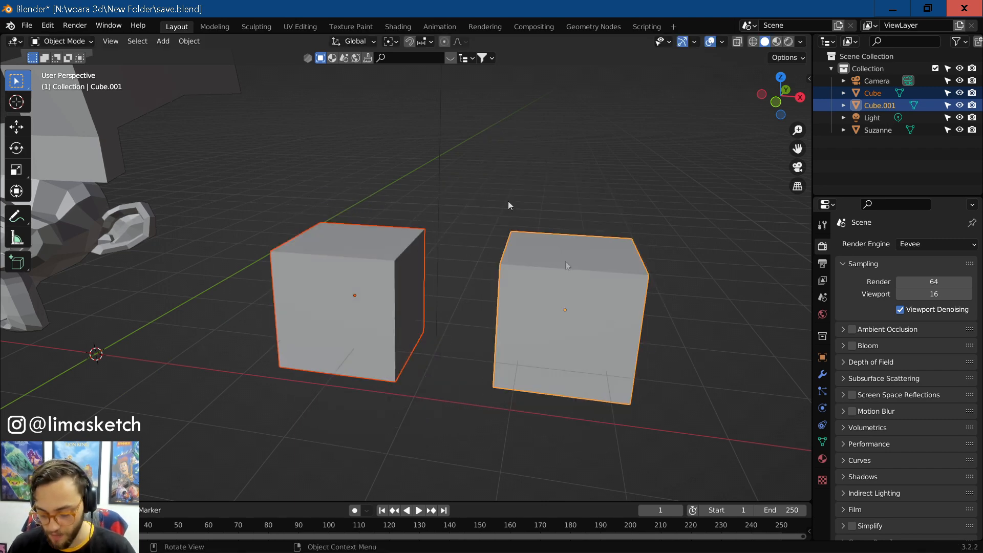
# Step: Set the pivot point to Individual Origins and try rotating both cubes about their own origins
pyautogui.click(399, 44)
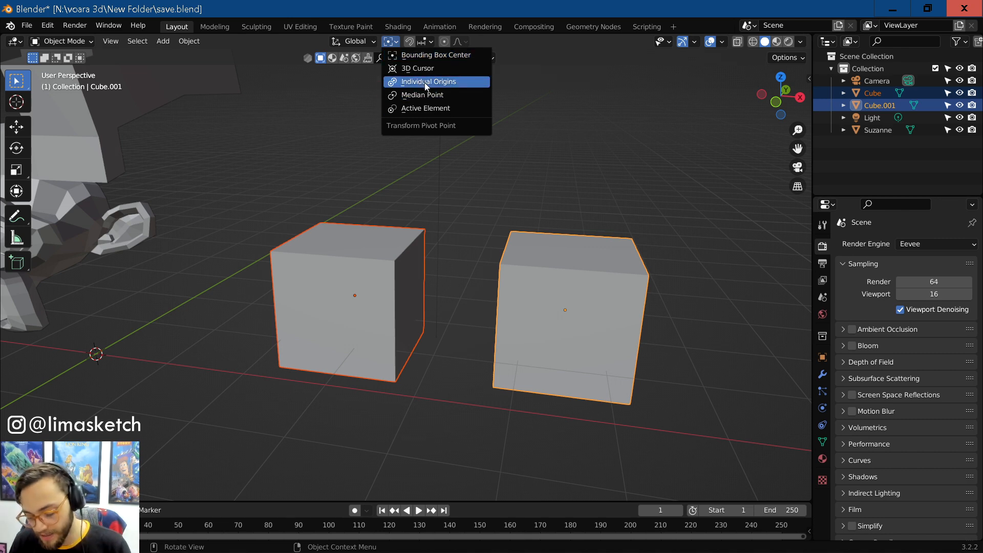
pyautogui.click(415, 84)
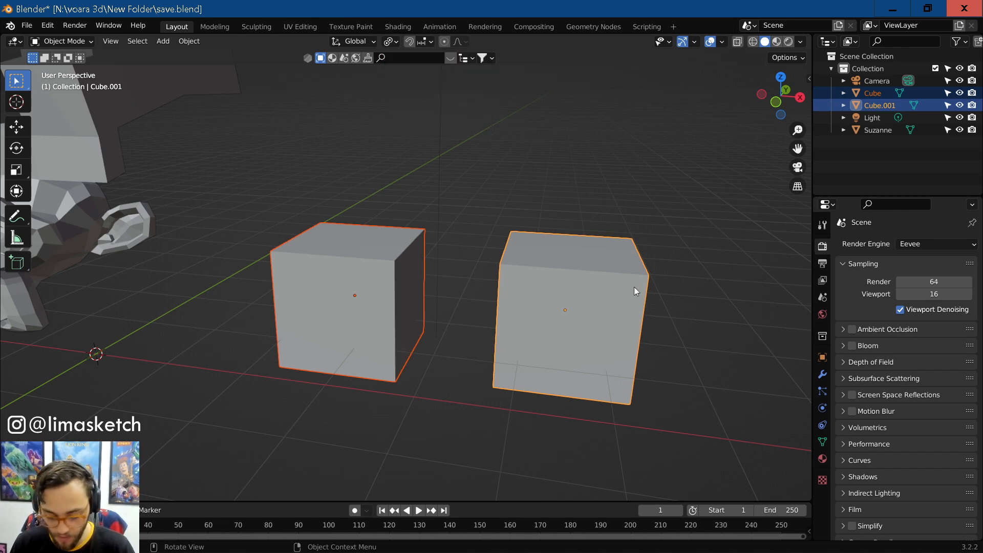
pyautogui.press('r')
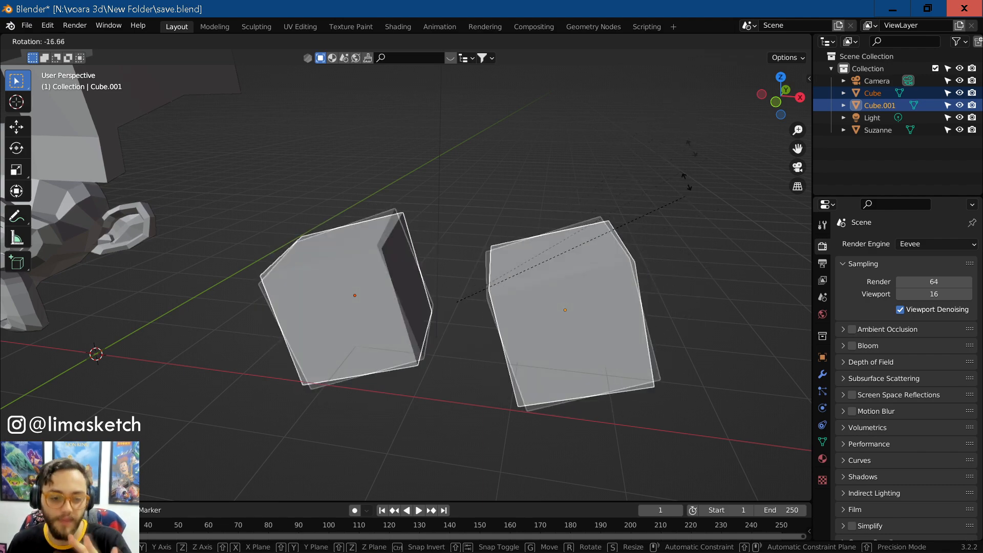
pyautogui.rightClick(712, 148)
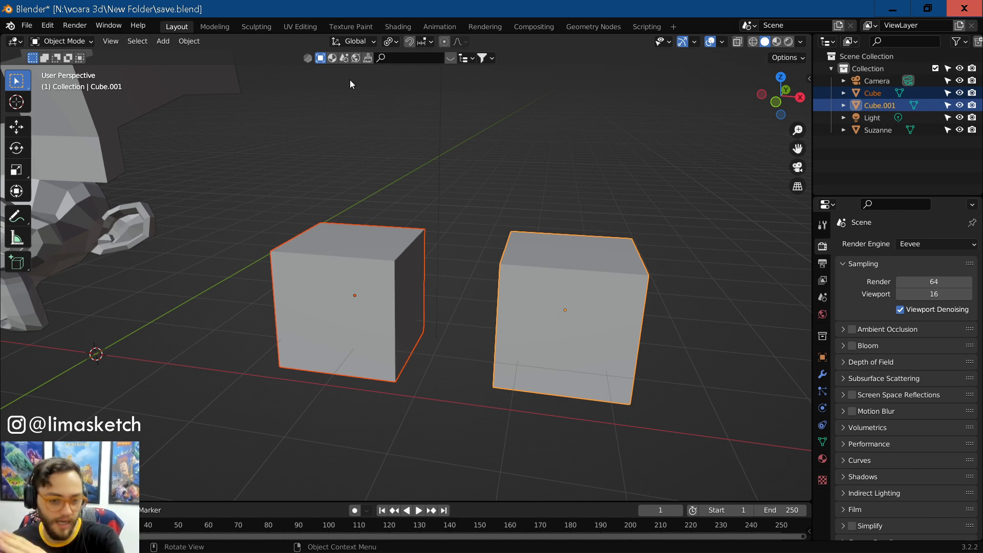
pyautogui.scroll(1, 461, 268)
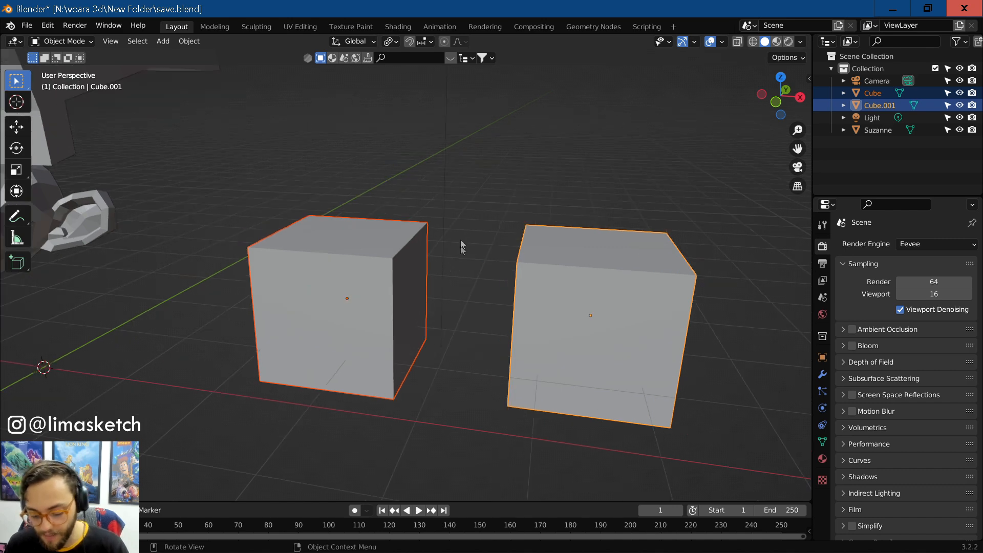
# Step: Enable snapping with Face as the target and move the original cube up against the duplicate
pyautogui.click(409, 44)
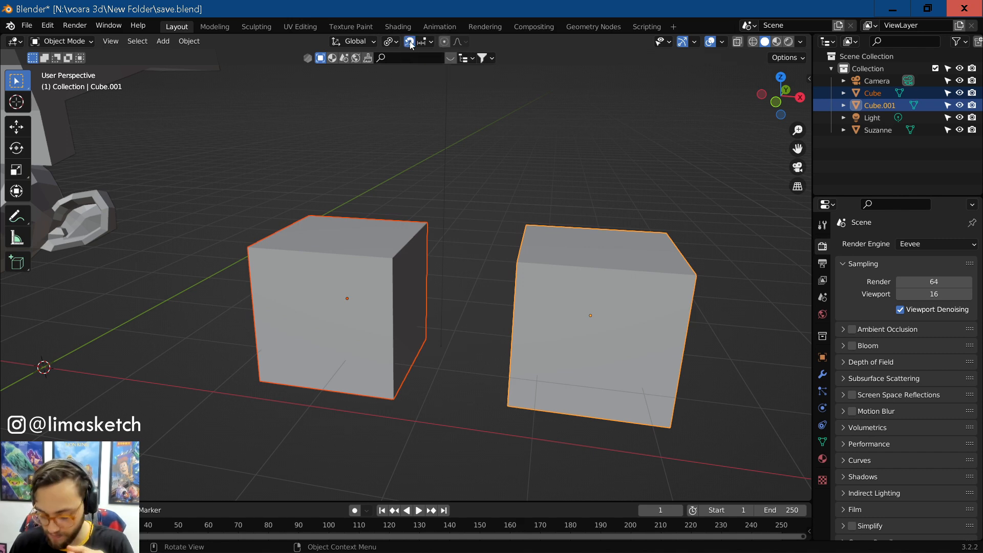
pyautogui.click(429, 40)
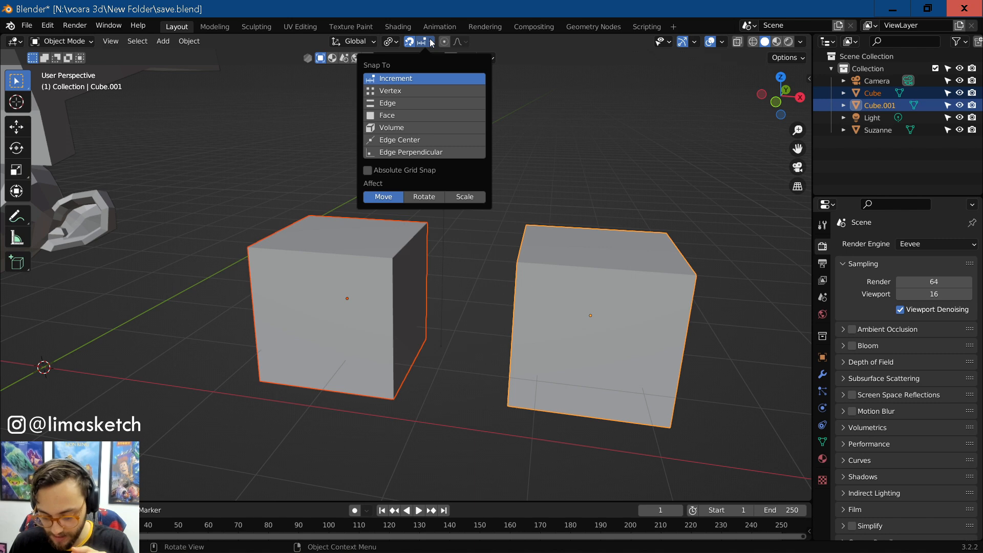
pyautogui.click(385, 116)
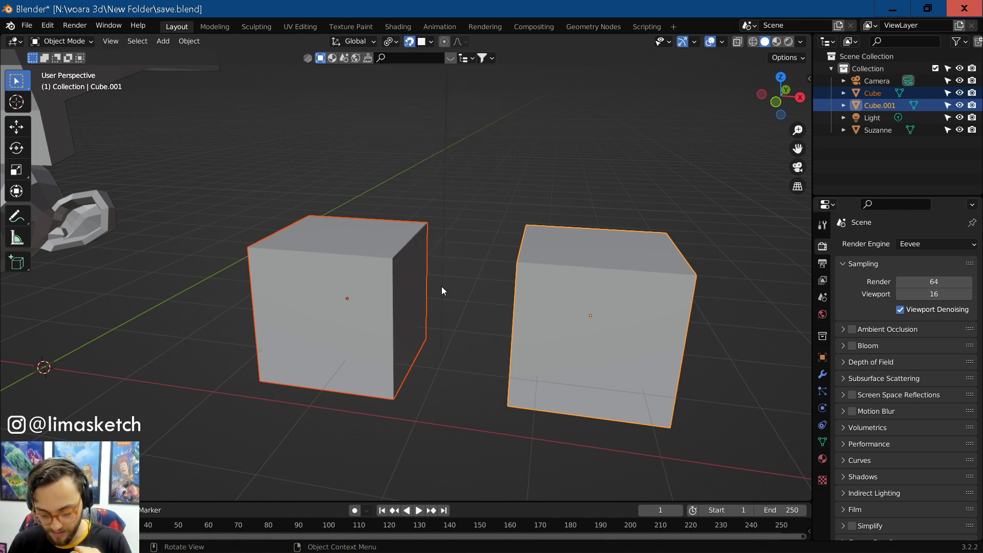
pyautogui.moveTo(472, 330); pyautogui.dragTo(513, 352, button='middle')
pyautogui.click(374, 303)
pyautogui.moveTo(389, 299); pyautogui.dragTo(325, 303, button='middle')
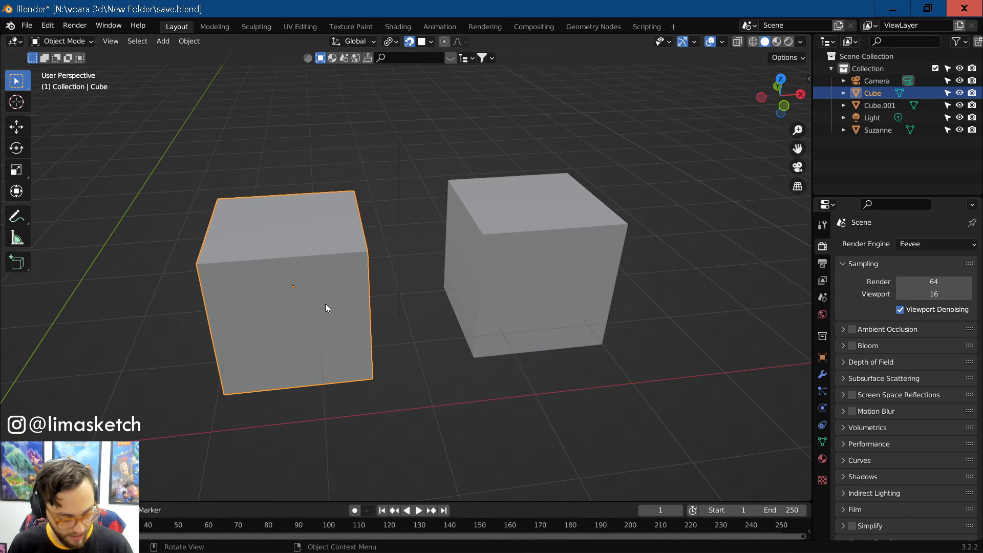
pyautogui.press('g')
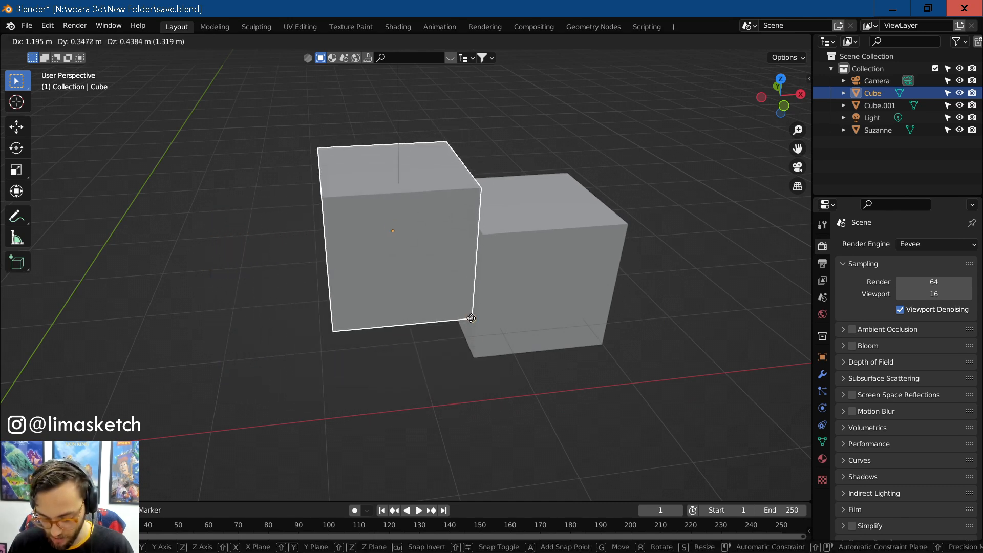
pyautogui.click(457, 342)
# Step: Select the duplicate cube and turn snapping off
pyautogui.moveTo(457, 342); pyautogui.dragTo(416, 217, button='middle')
pyautogui.click(358, 201)
pyautogui.scroll(-2, 415, 217)
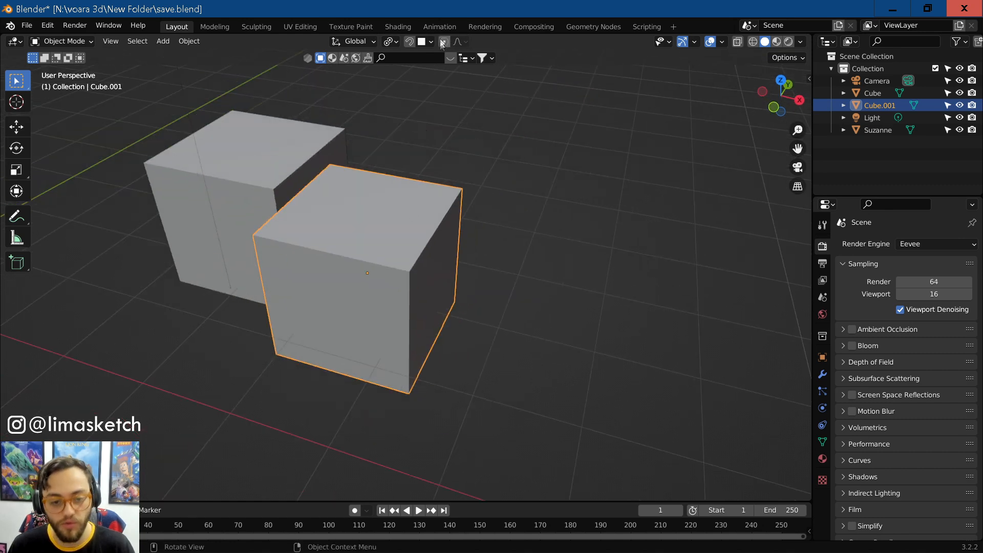
# Step: Select Suzanne and enter Edit Mode with vertex selection
pyautogui.scroll(-3, 348, 242)
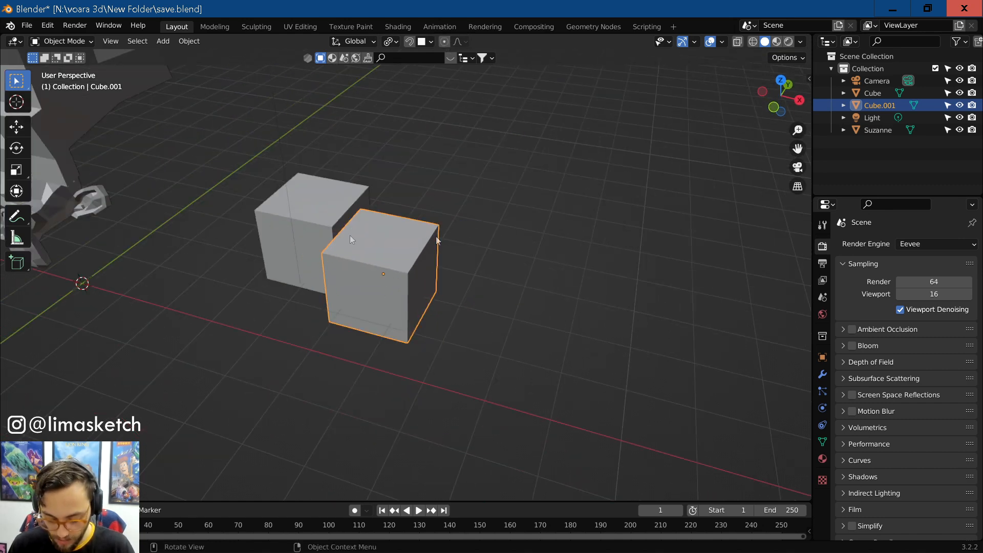
pyautogui.keyDown('shift'); pyautogui.moveTo(358, 237); pyautogui.dragTo(615, 246, button='middle'); pyautogui.keyUp('shift')
pyautogui.scroll(4, 617, 244)
pyautogui.click(509, 173)
pyautogui.keyDown('shift'); pyautogui.moveTo(508, 177); pyautogui.dragTo(526, 333, button='middle'); pyautogui.keyUp('shift')
pyautogui.moveTo(526, 333); pyautogui.dragTo(492, 274, button='middle')
pyautogui.scroll(2, 492, 274)
pyautogui.press('Tab')
pyautogui.press('1')
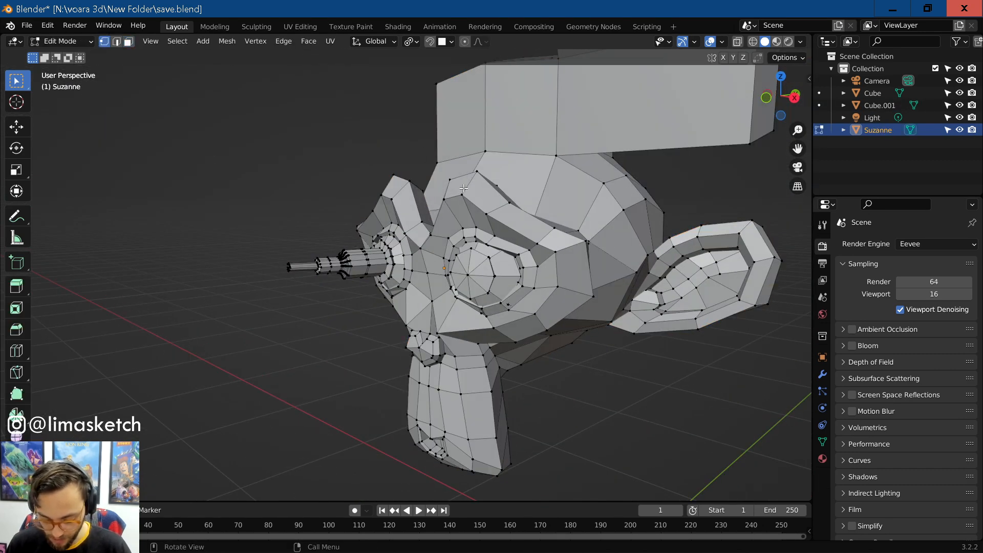
# Step: Select the vertex at the peak of Suzanne's brow and try moving it on its own
pyautogui.moveTo(492, 235); pyautogui.dragTo(463, 147, button='middle')
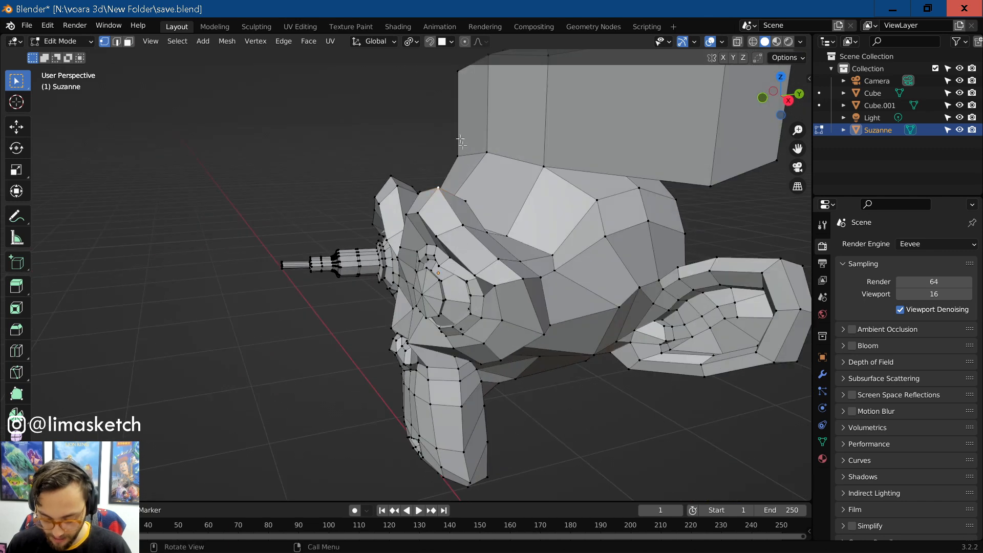
pyautogui.press('g')
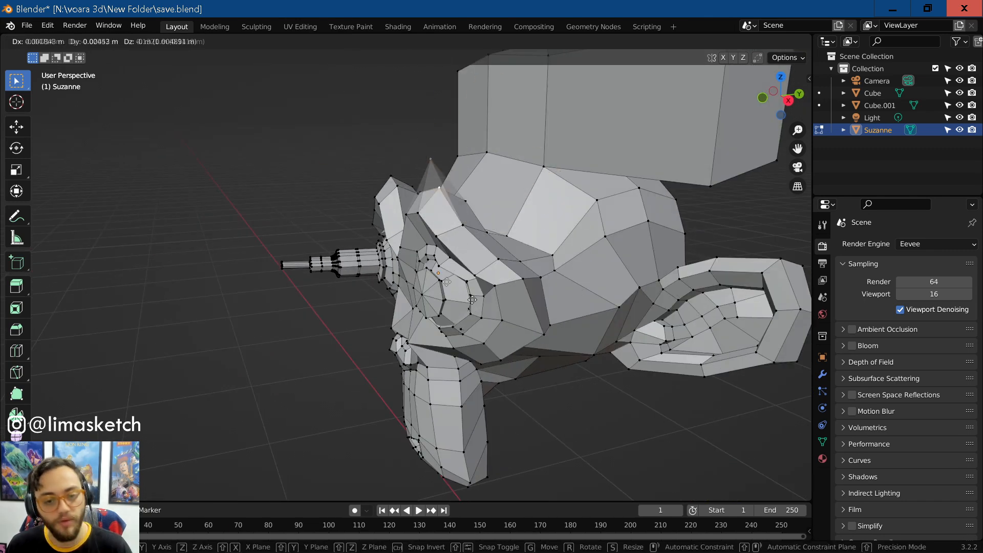
pyautogui.rightClick(495, 242)
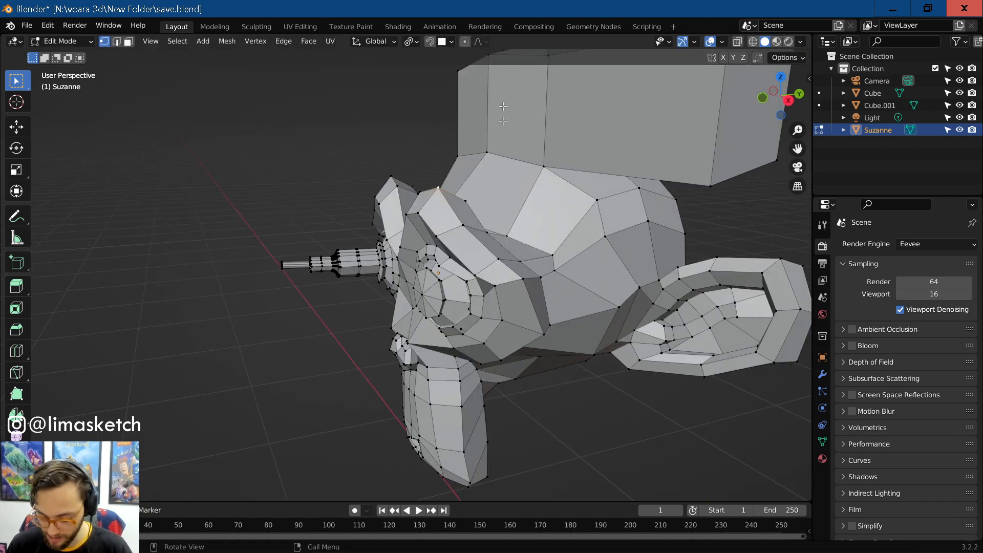
# Step: Enable proportional editing and try moving Suzanne's brow vertex with influence sizes between about 0.47 m and 1.77 m
pyautogui.click(468, 45)
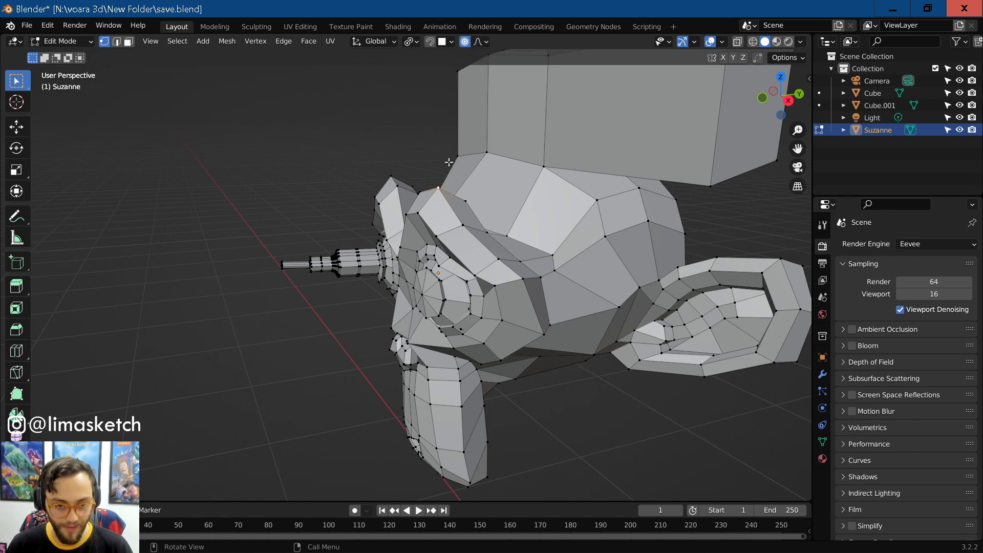
pyautogui.press('g')
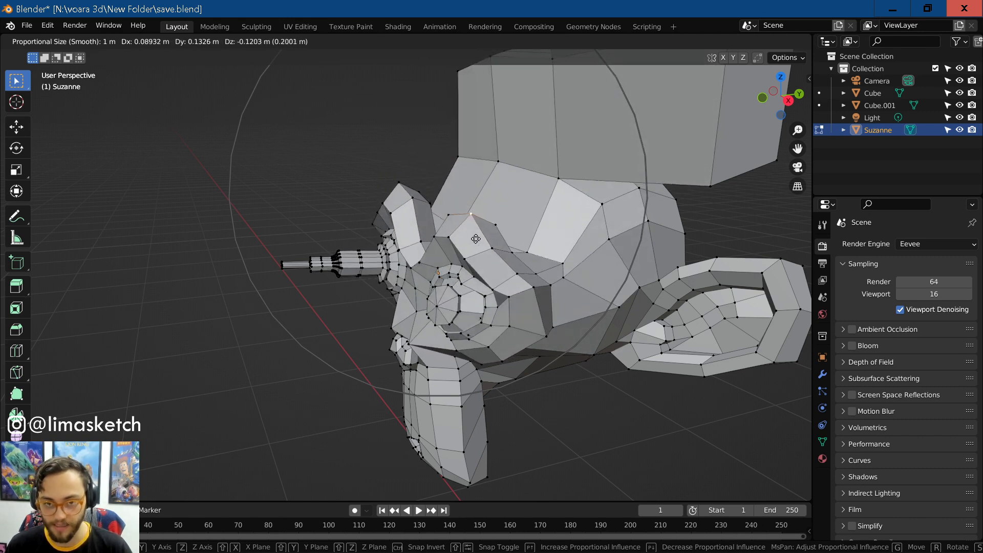
pyautogui.scroll(-6, 476, 243)
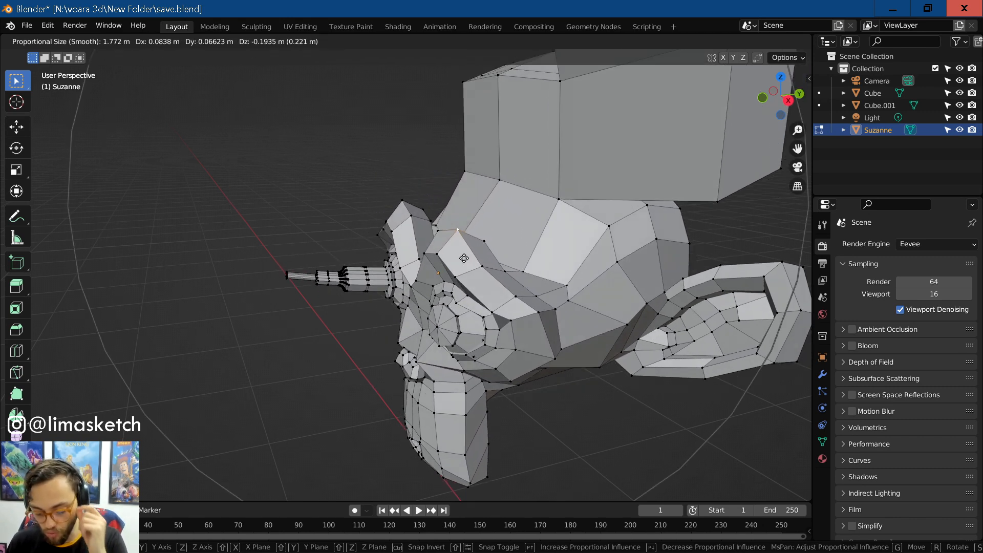
pyautogui.scroll(14, 464, 259)
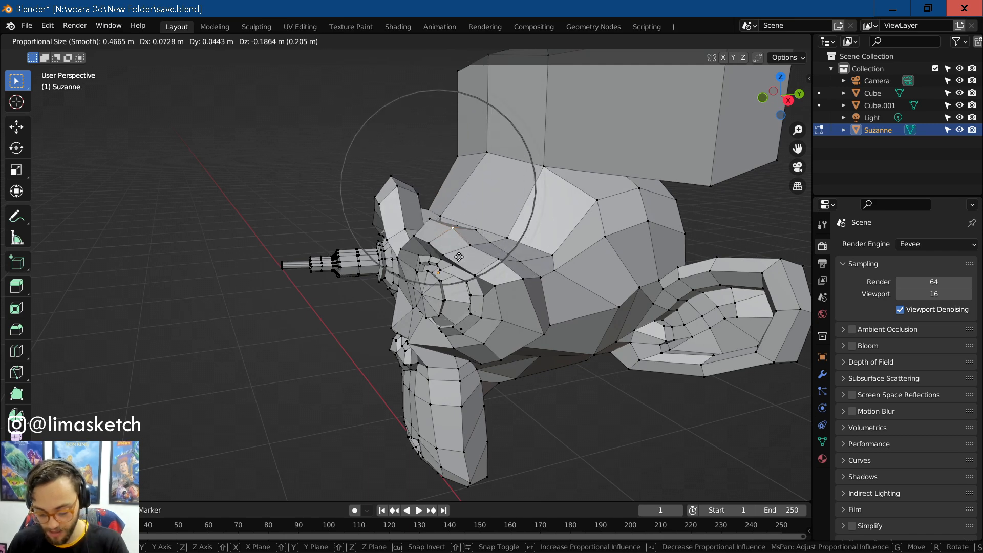
pyautogui.scroll(-7, 455, 287)
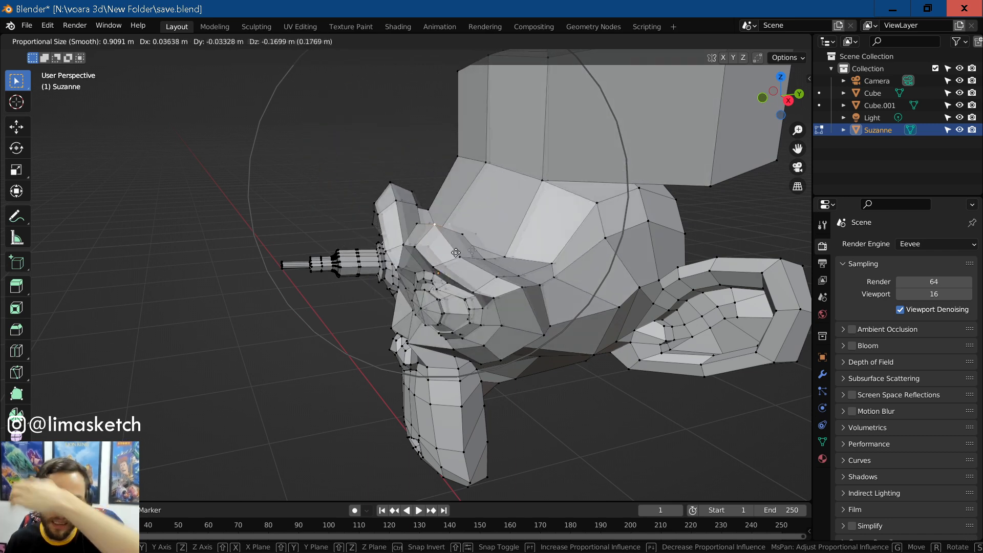
pyautogui.scroll(12, 453, 241)
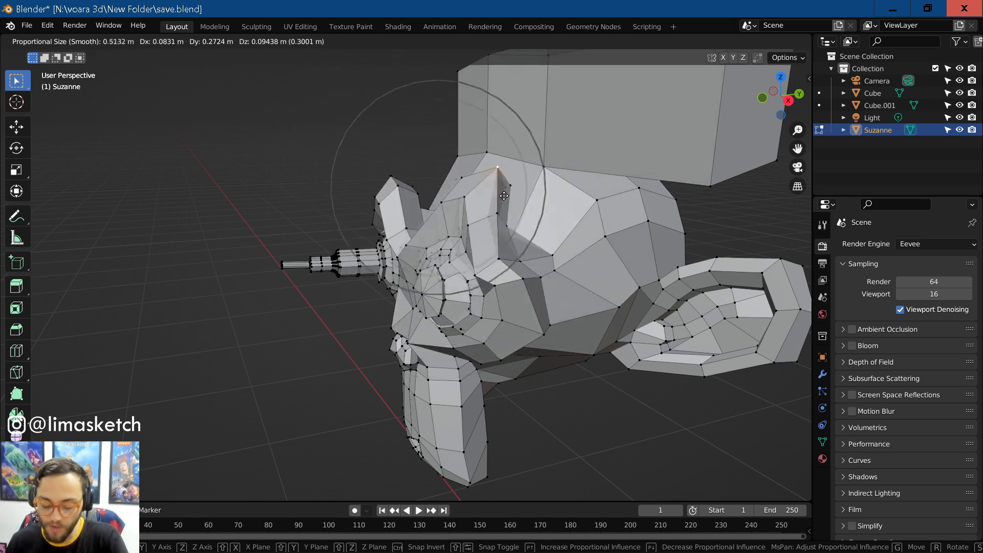
pyautogui.rightClick(439, 184)
pyautogui.click(487, 41)
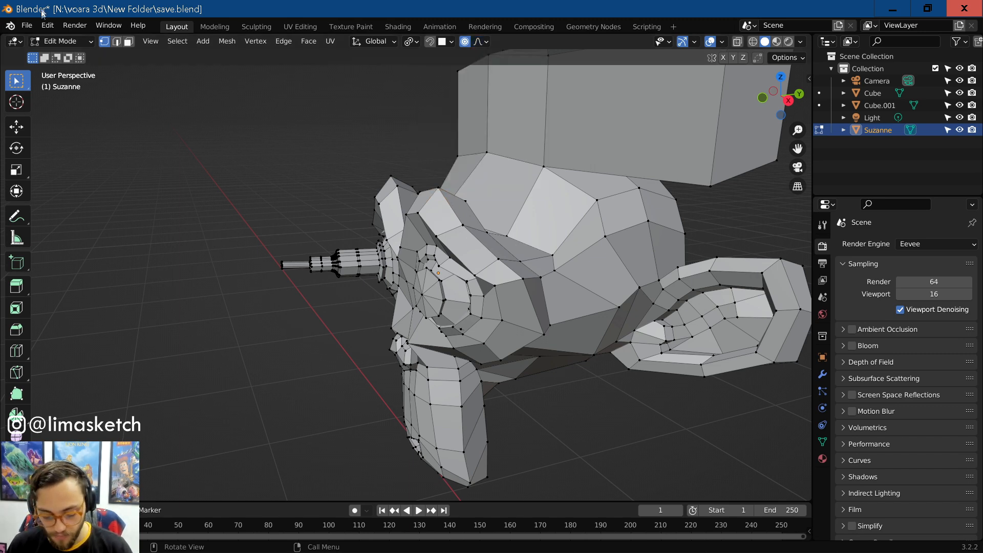
# Step: Return to Object Mode and add the two-door Eket ikea cabinet from the online asset library near the world origin
pyautogui.click(72, 42)
pyautogui.click(59, 52)
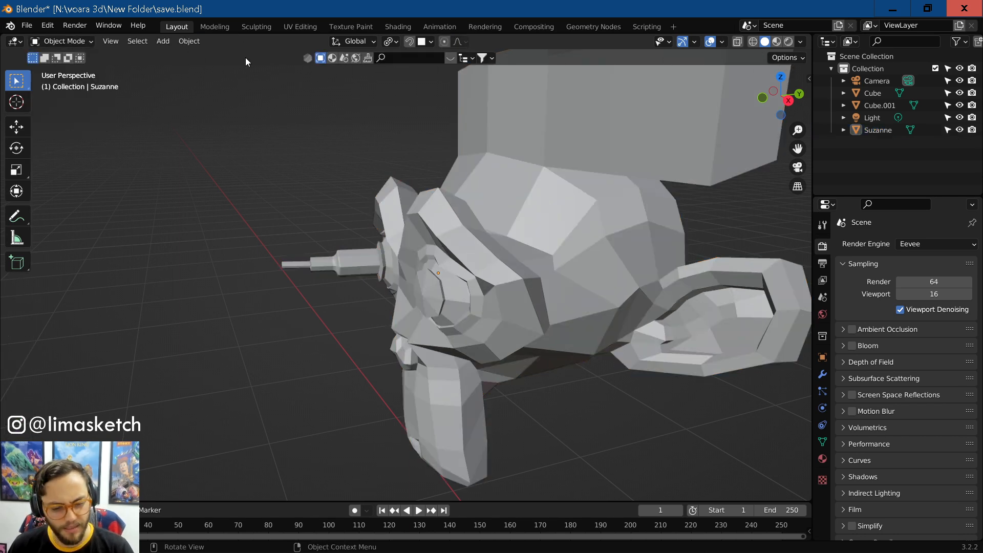
pyautogui.click(448, 59)
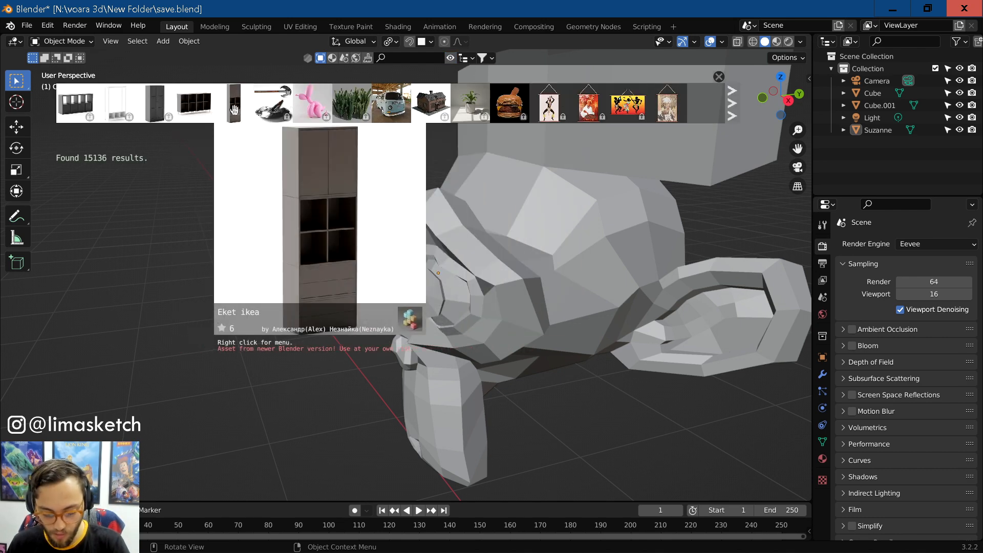
pyautogui.scroll(-5, 595, 368)
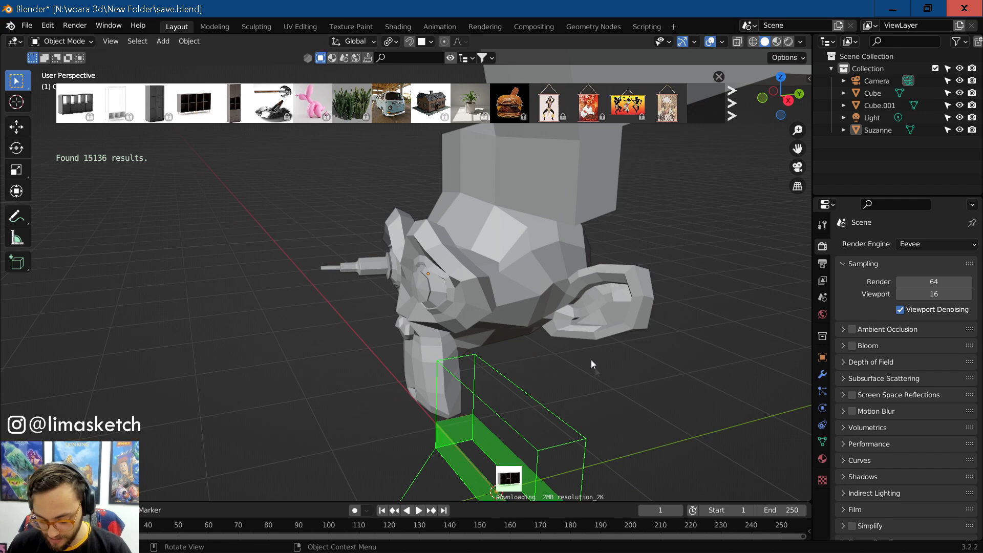
pyautogui.scroll(6, 517, 321)
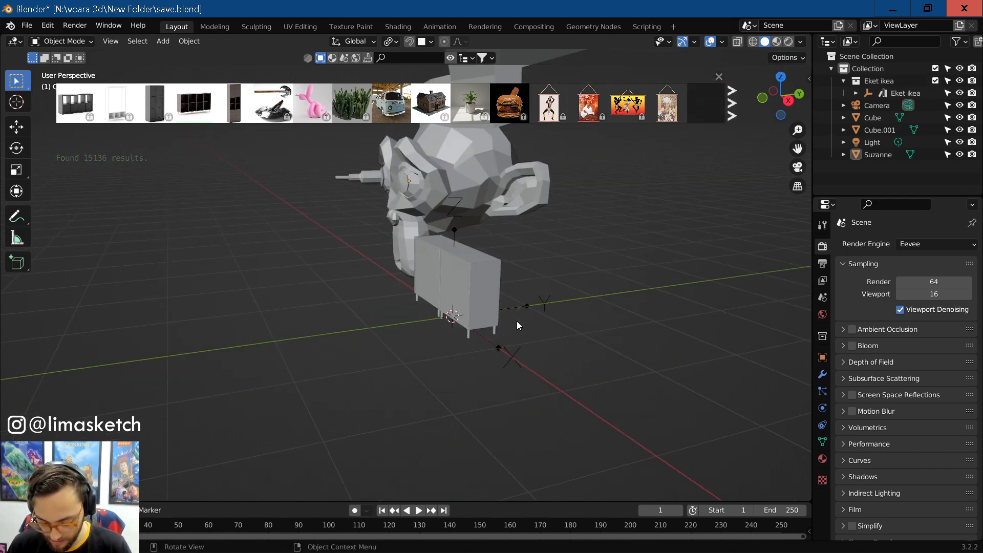
pyautogui.scroll(-1, 659, 366)
pyautogui.keyDown('shift'); pyautogui.moveTo(659, 366); pyautogui.dragTo(518, 371, button='middle'); pyautogui.keyUp('shift')
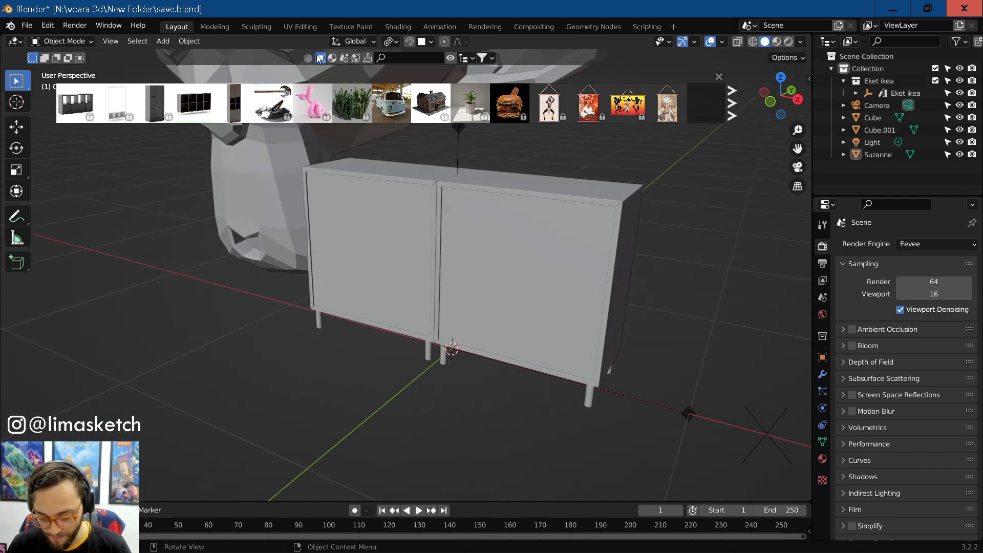
# Step: Browse the HDR environments and the materials in the online asset library
pyautogui.click(356, 58)
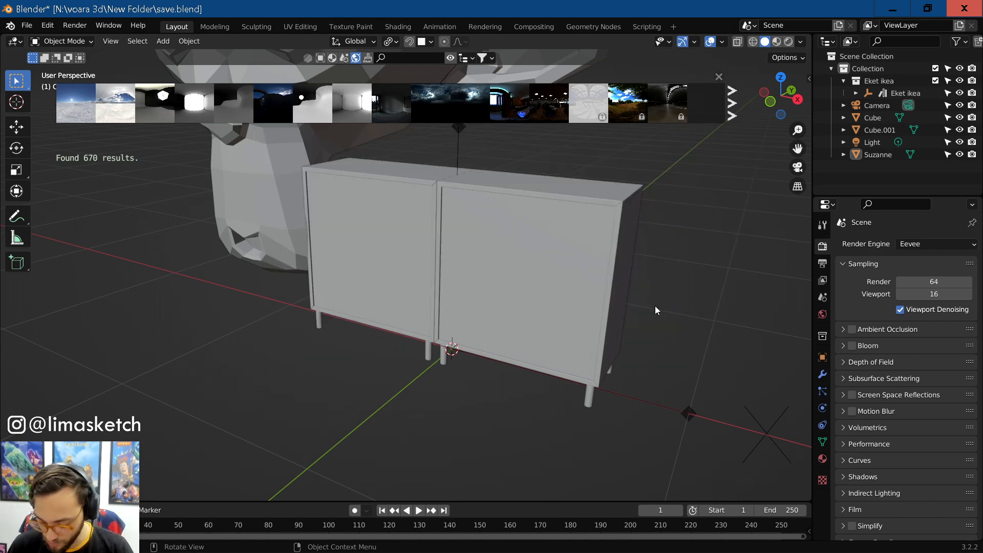
pyautogui.scroll(-3, 656, 305)
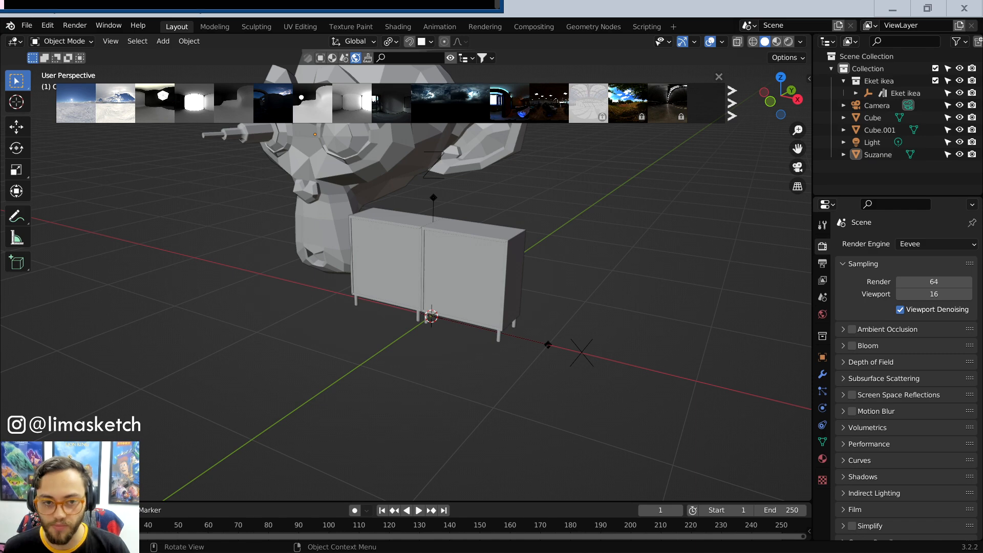
pyautogui.hotkey('alt', 'Tab')
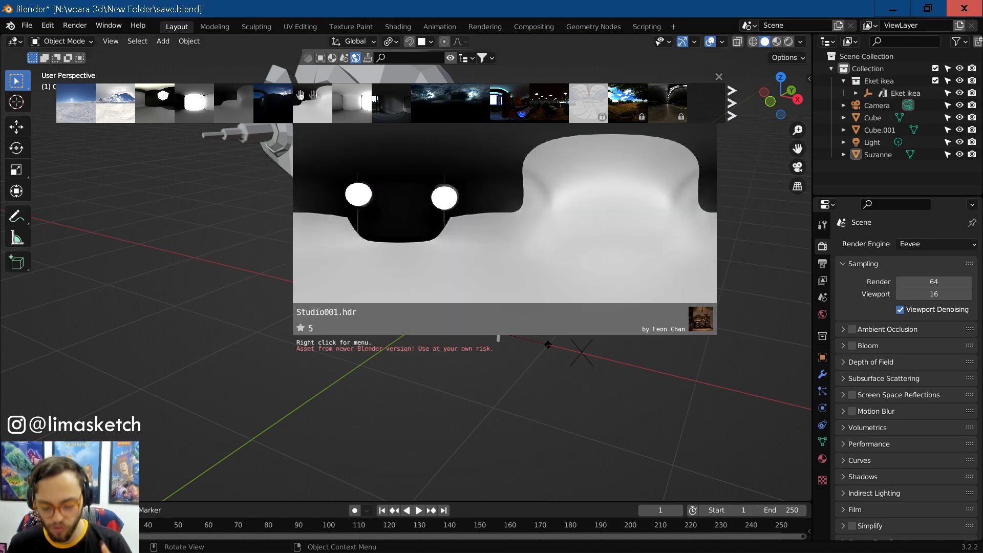
pyautogui.click(332, 57)
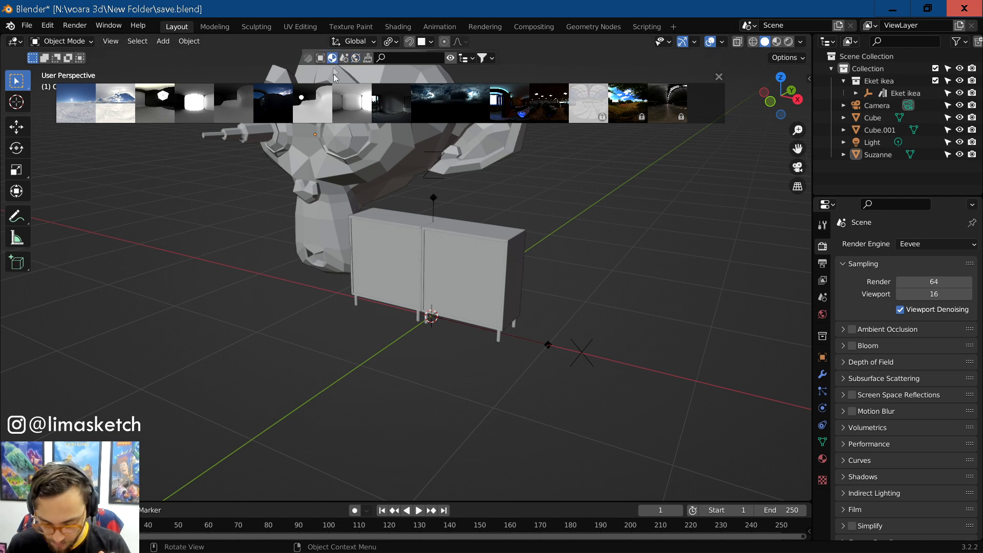
pyautogui.moveTo(430, 106)
pyautogui.moveTo(339, 102)
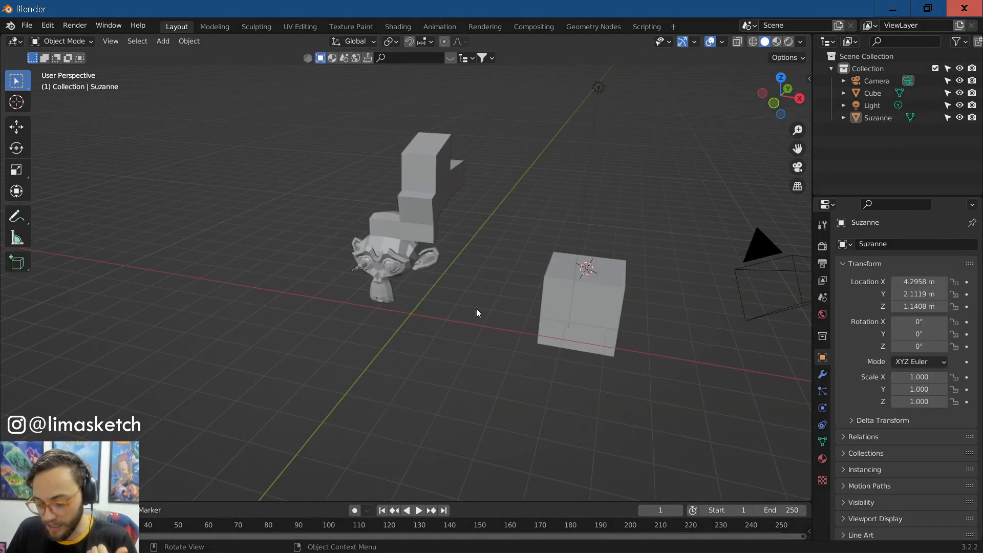
# Step: Render a still image of the scene with Suzanne and the cube, then close the render window
pyautogui.moveTo(450, 239); pyautogui.dragTo(361, 211, button='middle')
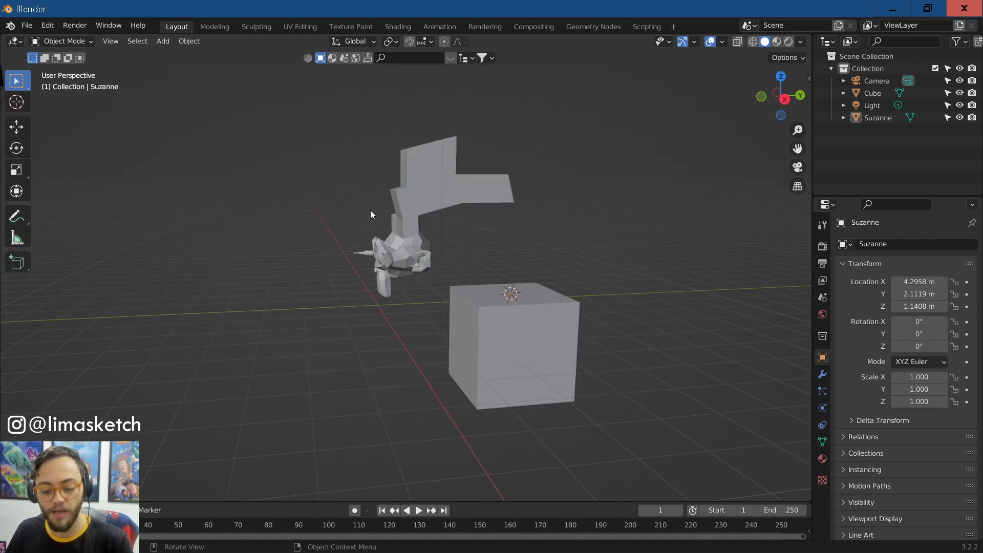
pyautogui.scroll(3, 371, 213)
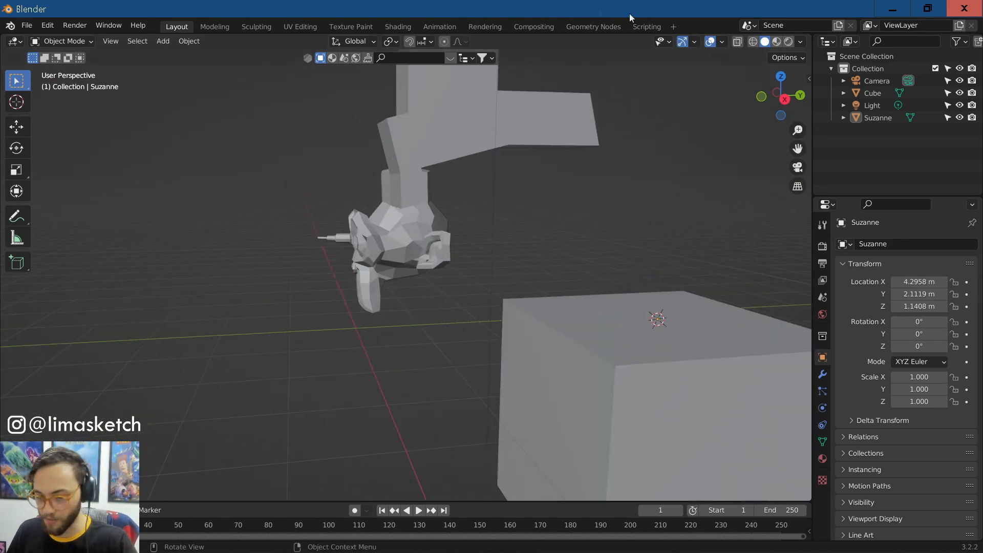
pyautogui.moveTo(275, 300); pyautogui.dragTo(408, 281, button='middle')
pyautogui.scroll(-3, 392, 311)
pyautogui.press('F12')
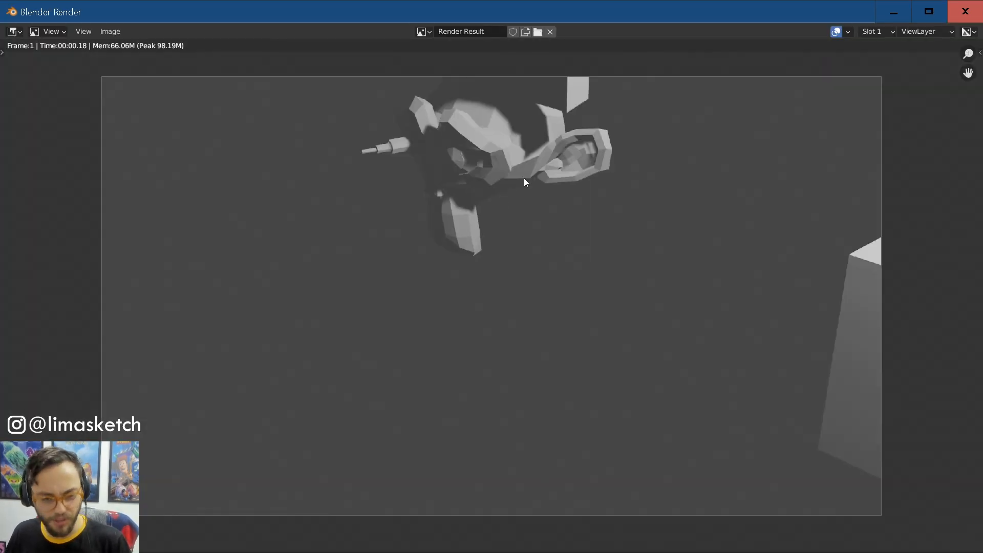
pyautogui.click(962, 19)
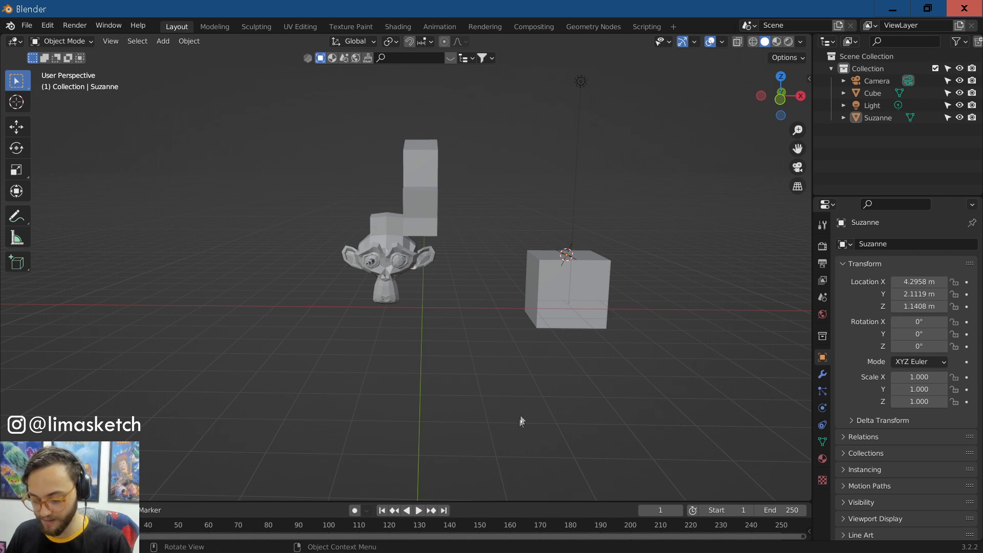
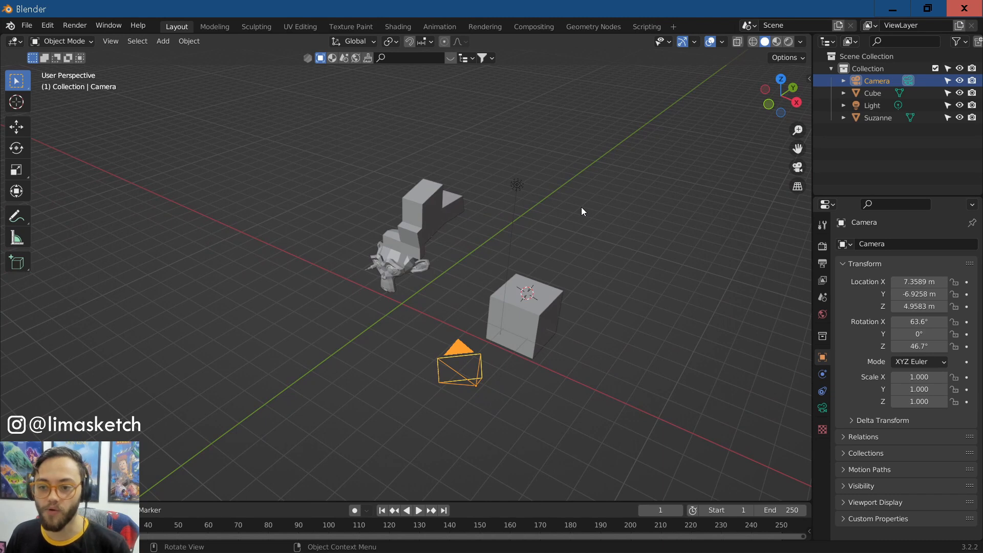
# Step: Clear the selection and select the camera in the viewport
pyautogui.moveTo(567, 344); pyautogui.dragTo(531, 347, button='middle')
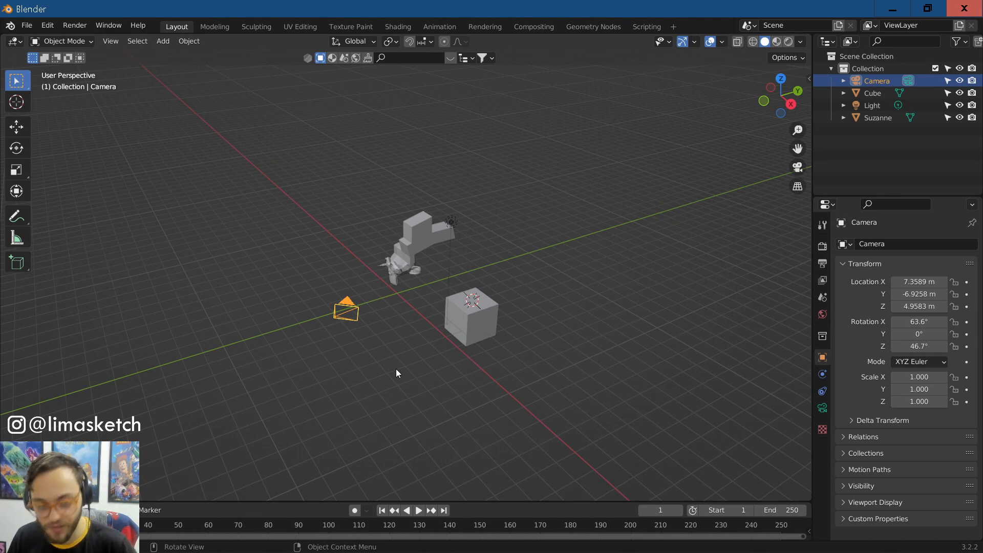
pyautogui.click(410, 314)
pyautogui.click(341, 317)
pyautogui.scroll(4, 350, 318)
pyautogui.moveTo(345, 345); pyautogui.dragTo(335, 345, button='middle')
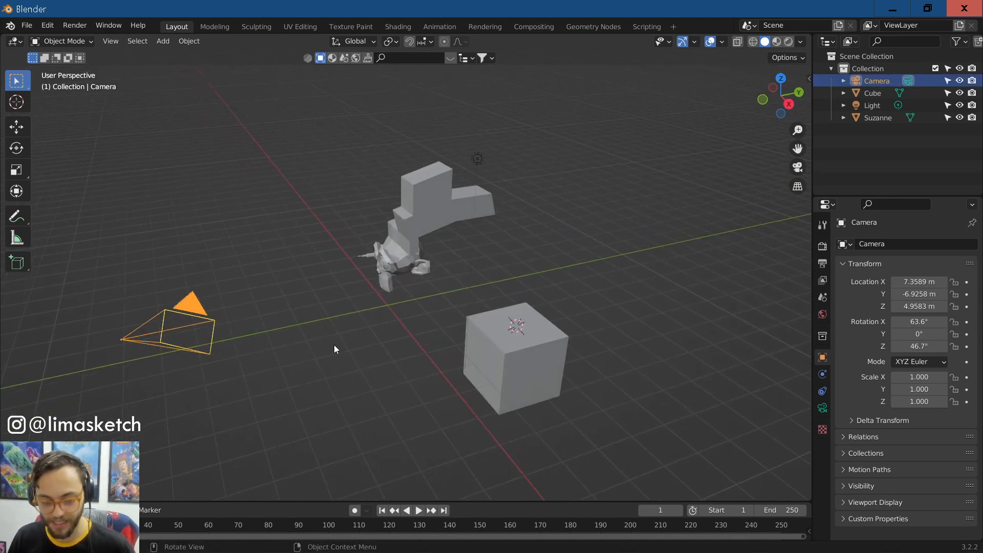
# Step: Show the Item transform values in the viewport sidebar and adjust the camera's location, rotation and scale
pyautogui.press('n')
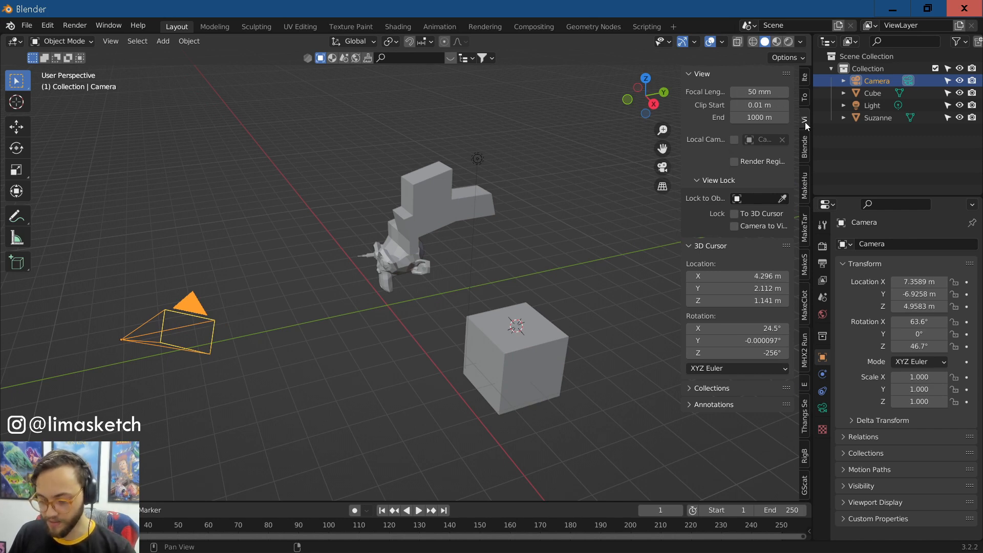
pyautogui.click(804, 104)
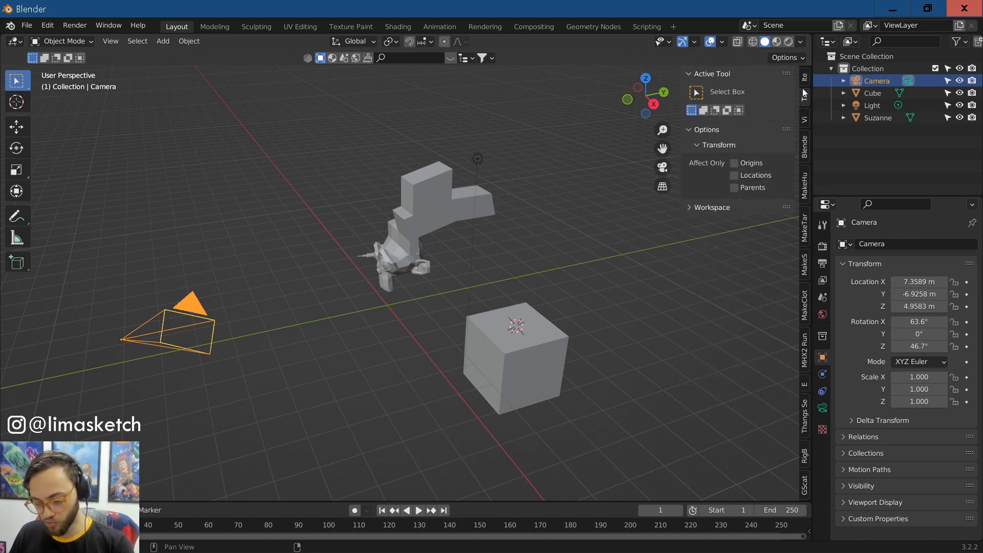
pyautogui.click(805, 78)
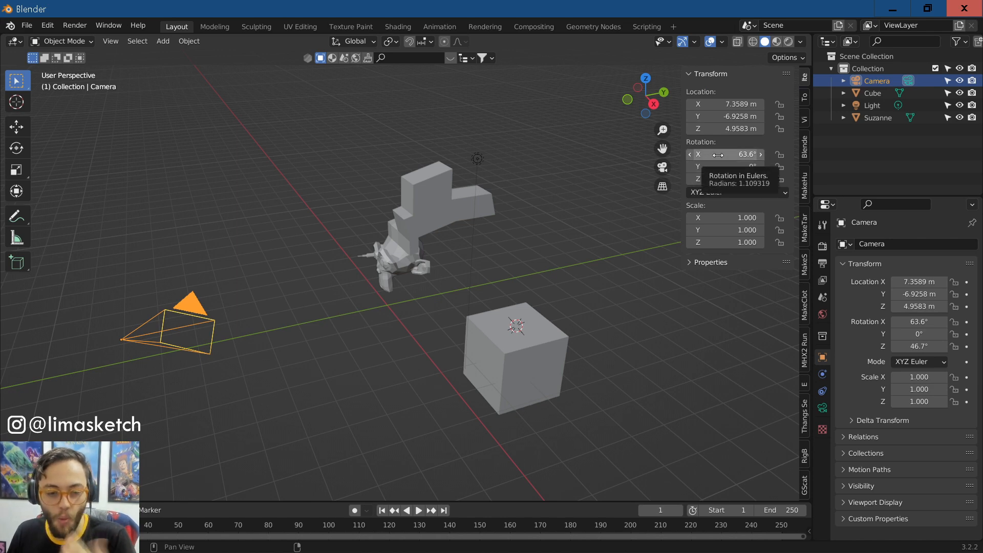
pyautogui.moveTo(732, 104); pyautogui.dragTo(733, 179)
pyautogui.moveTo(727, 218); pyautogui.dragTo(720, 225)
# Step: Select the cube and stretch it along X to a scale of 1.830
pyautogui.click(512, 367)
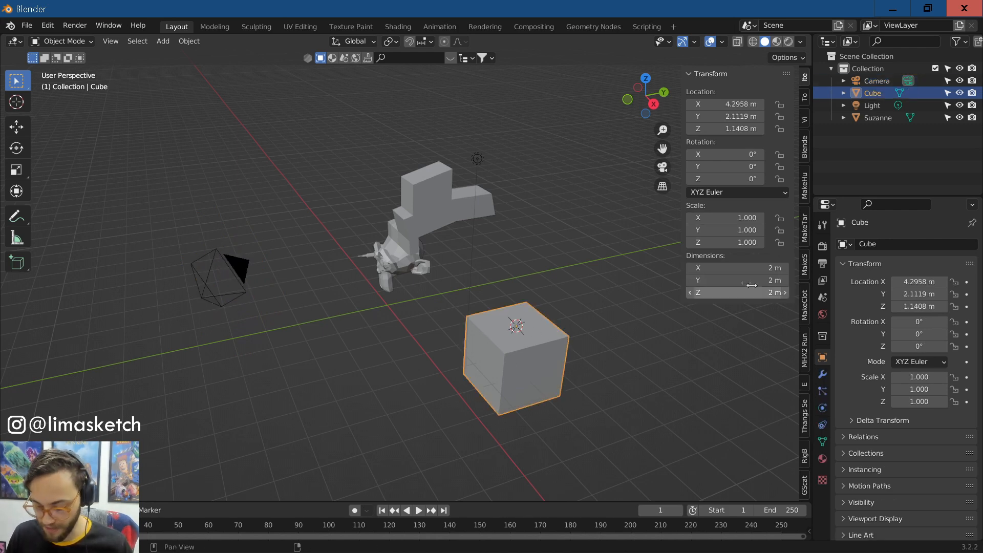
pyautogui.moveTo(712, 219); pyautogui.dragTo(747, 219)
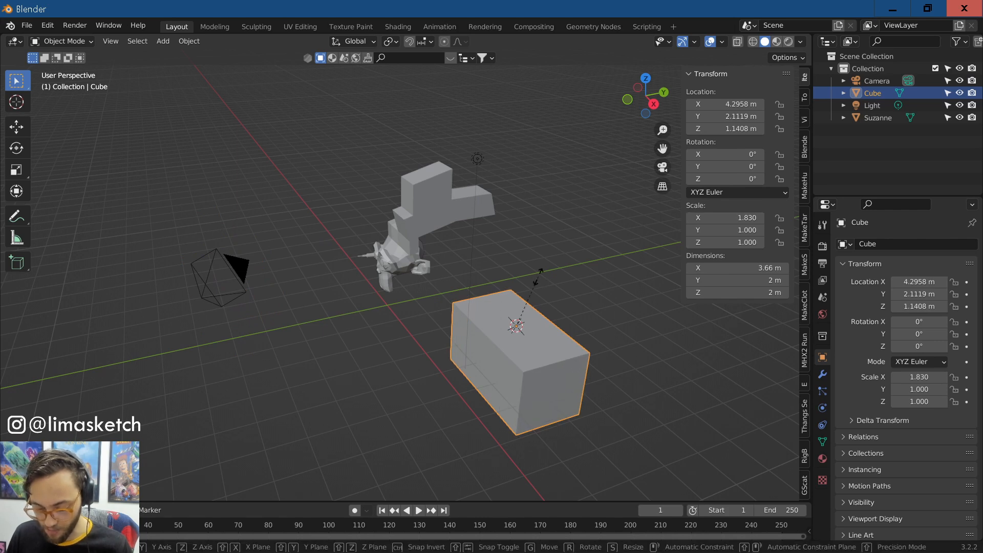
pyautogui.press('s')
pyautogui.press('Escape')
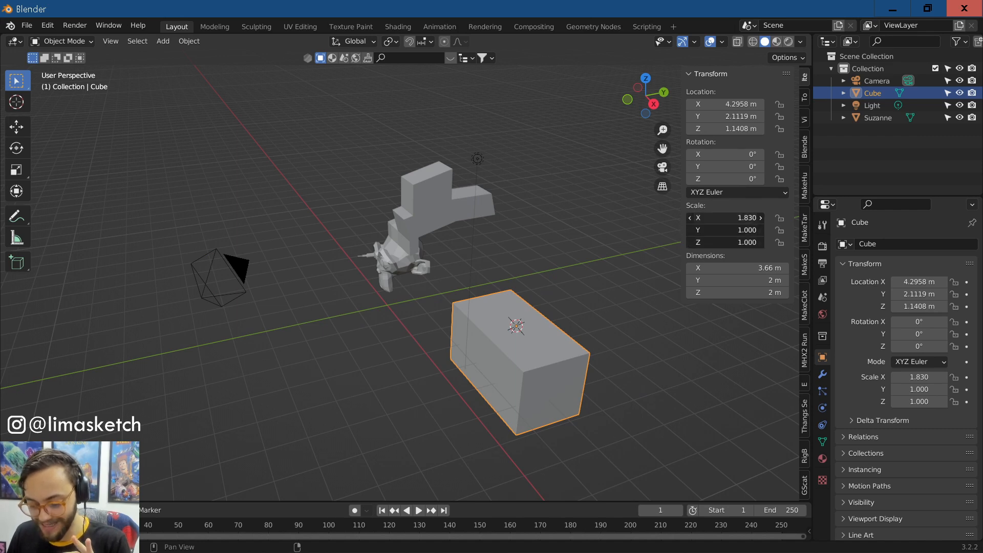
# Step: Shrink the cube to a scale of 1.250, 0.683 and 0.683 on X, Y and Z, and clear its rotation
pyautogui.moveTo(725, 242)
pyautogui.mouseDown()
pyautogui.moveTo(745, 242)
pyautogui.moveTo(686, 242)
pyautogui.moveTo(741, 242)
pyautogui.moveTo(712, 242)
pyautogui.mouseUp()
pyautogui.moveTo(725, 154); pyautogui.dragTo(768, 179)
pyautogui.hotkey('alt', 'r')
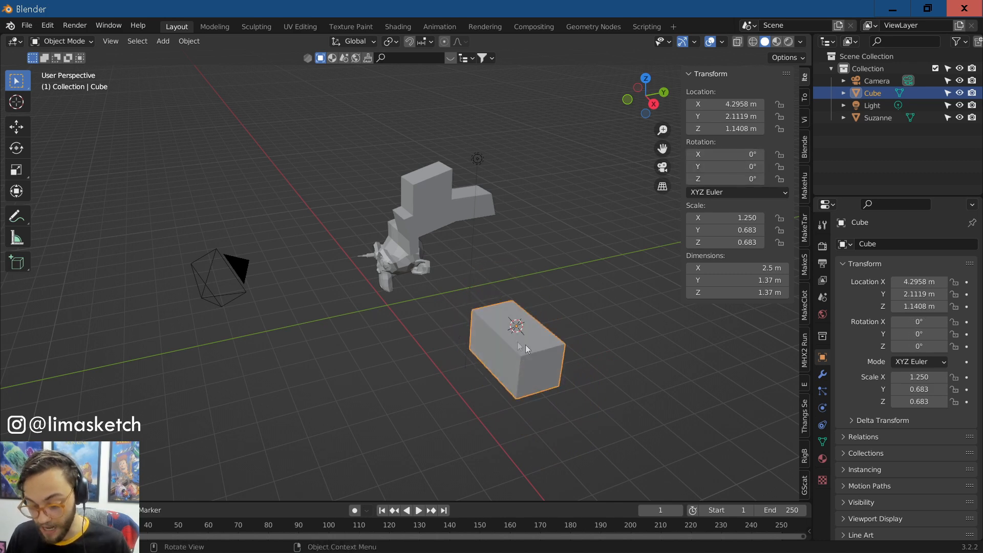
# Step: Reselect the cube and rotate it exactly 90° about the global Y axis so it stands upright
pyautogui.scroll(2, 557, 362)
pyautogui.keyDown('shift'); pyautogui.moveTo(558, 366); pyautogui.dragTo(416, 326, button='middle'); pyautogui.keyUp('shift')
pyautogui.hotkey('alt', 'a')
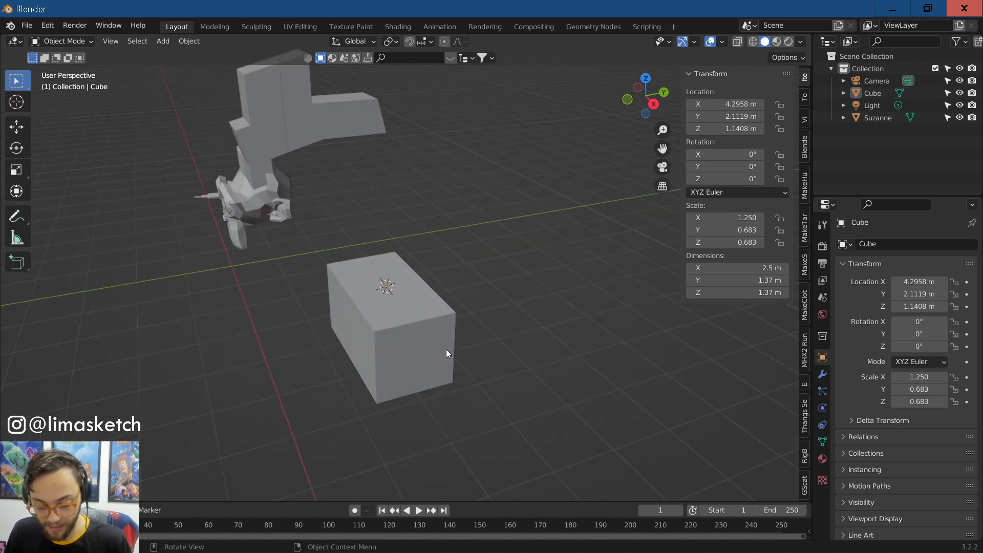
pyautogui.click(447, 349)
pyautogui.scroll(1, 451, 350)
pyautogui.press('r')
pyautogui.press('y')
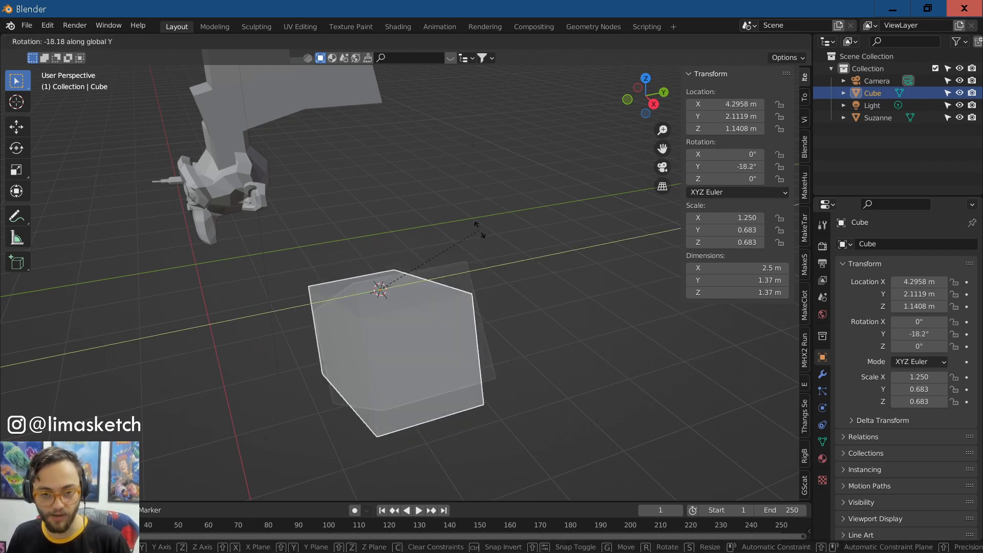
pyautogui.write('90')
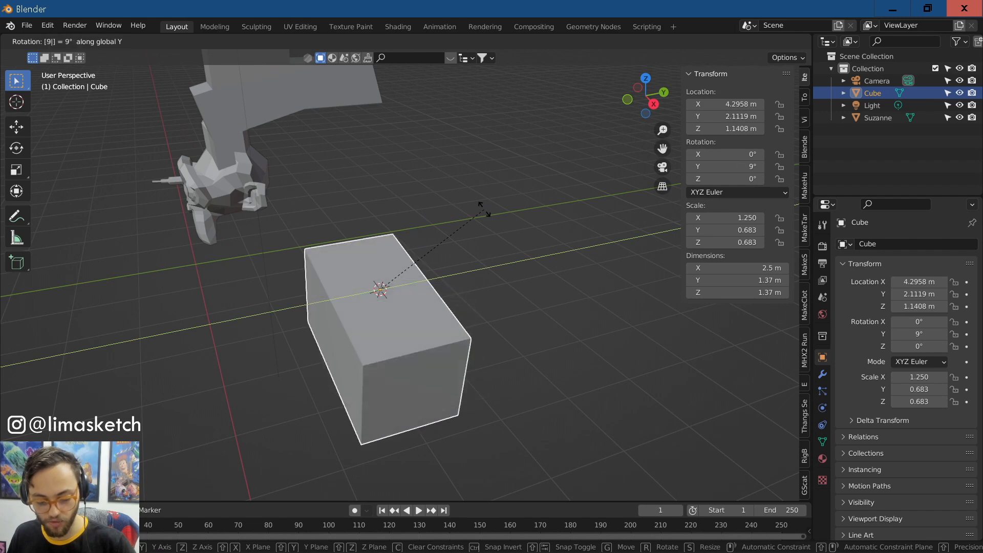
pyautogui.press('Return')
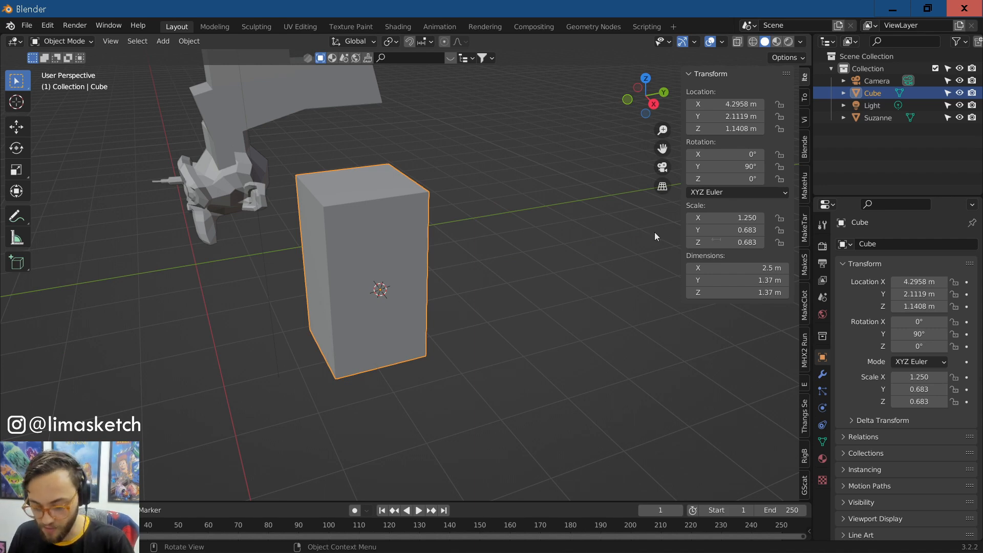
# Step: Set the cube's Y rotation to 180° so it lies horizontally
pyautogui.click(721, 167)
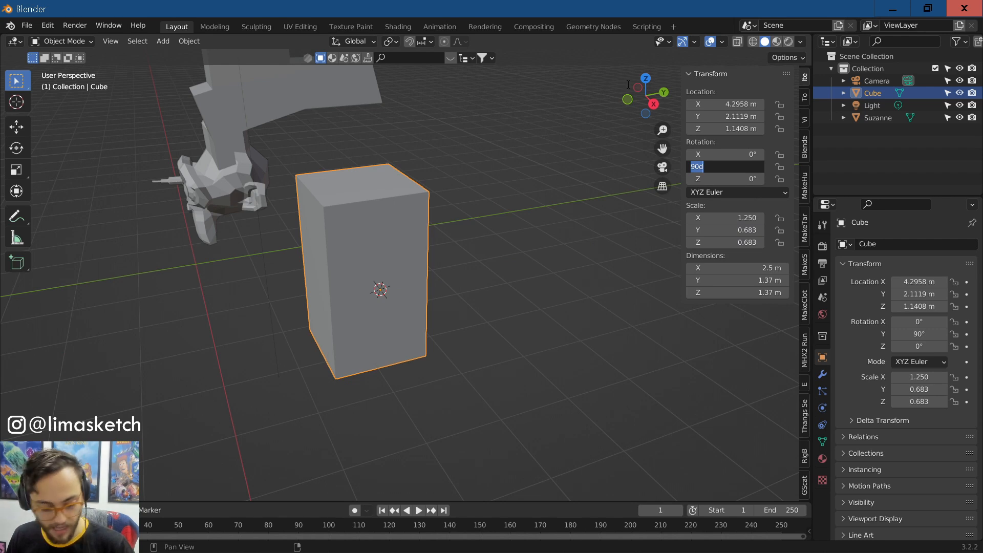
pyautogui.write('180')
pyautogui.press('Return')
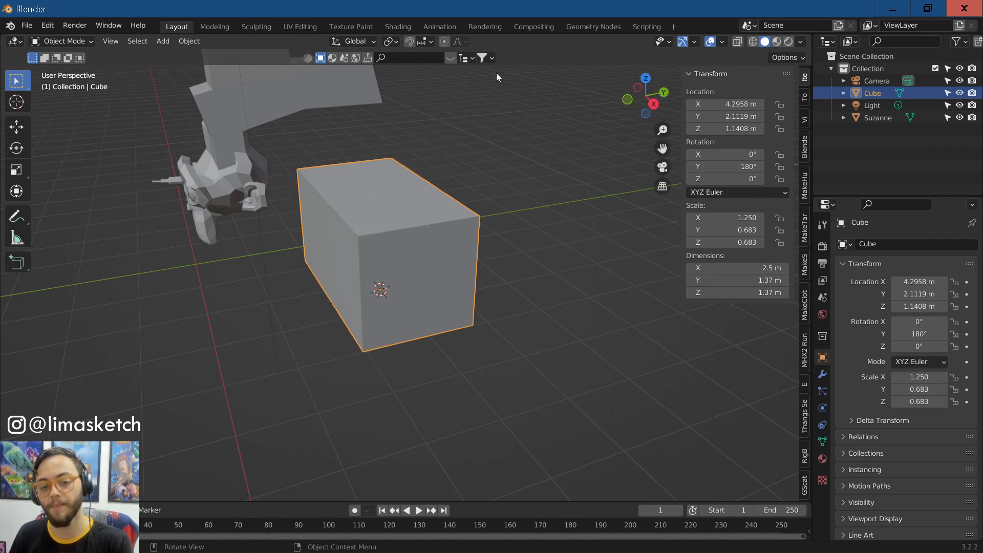
pyautogui.scroll(-5, 405, 242)
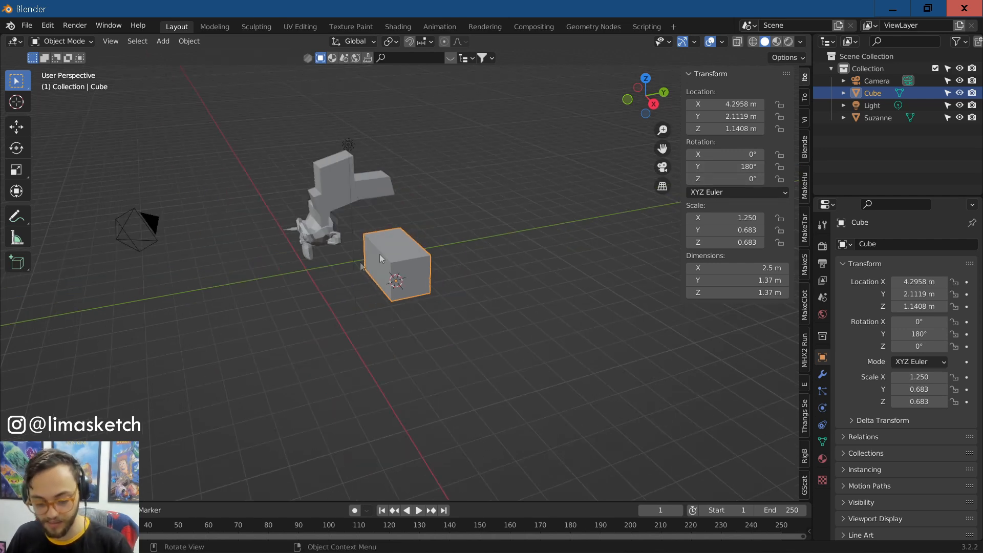
# Step: Deselect the cube, render the scene through the current camera, and close the render window
pyautogui.click(217, 285)
pyautogui.moveTo(218, 285); pyautogui.dragTo(318, 253, button='middle')
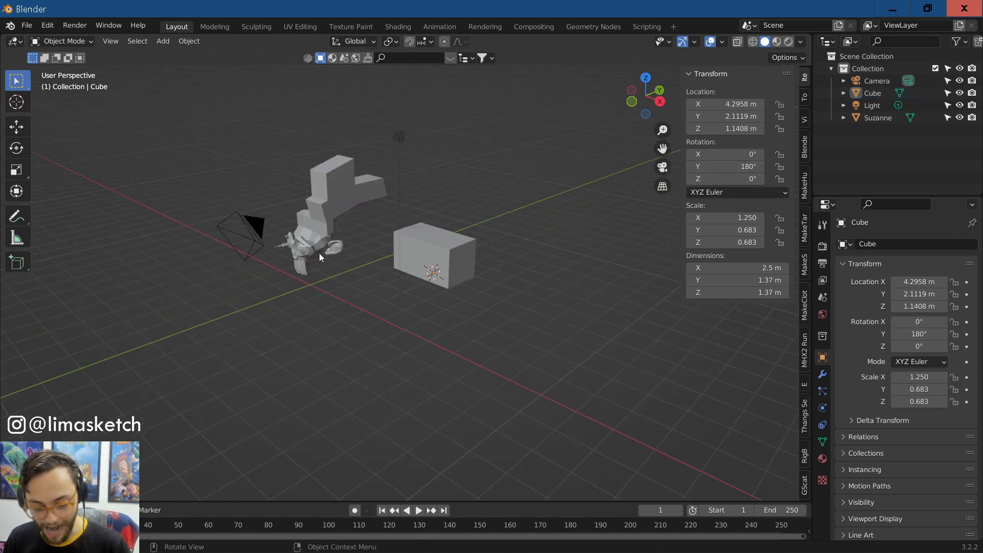
pyautogui.press('F12')
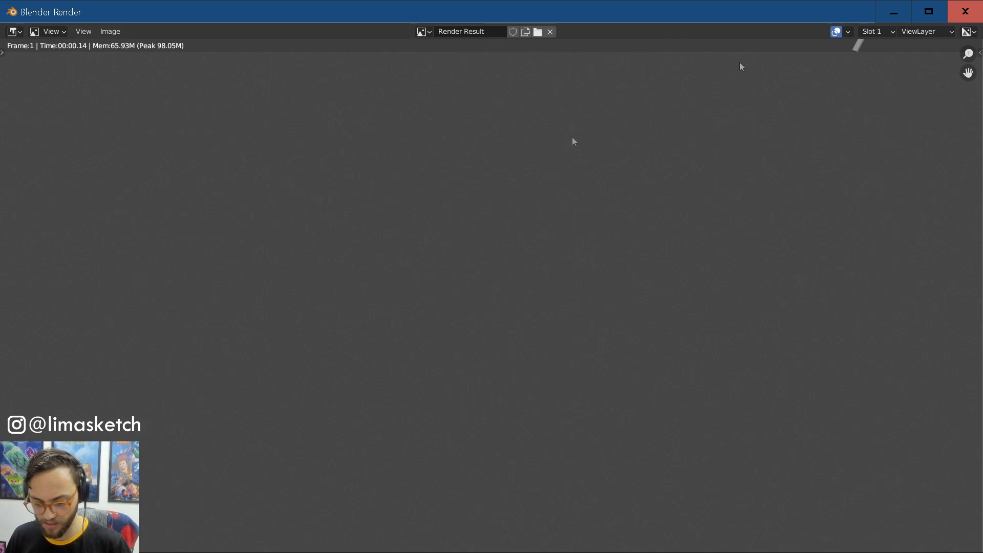
pyautogui.click(965, 11)
pyautogui.moveTo(481, 226); pyautogui.dragTo(374, 272, button='middle')
# Step: Select the camera and compare its camera view with the free perspective view of the scene
pyautogui.click(432, 376)
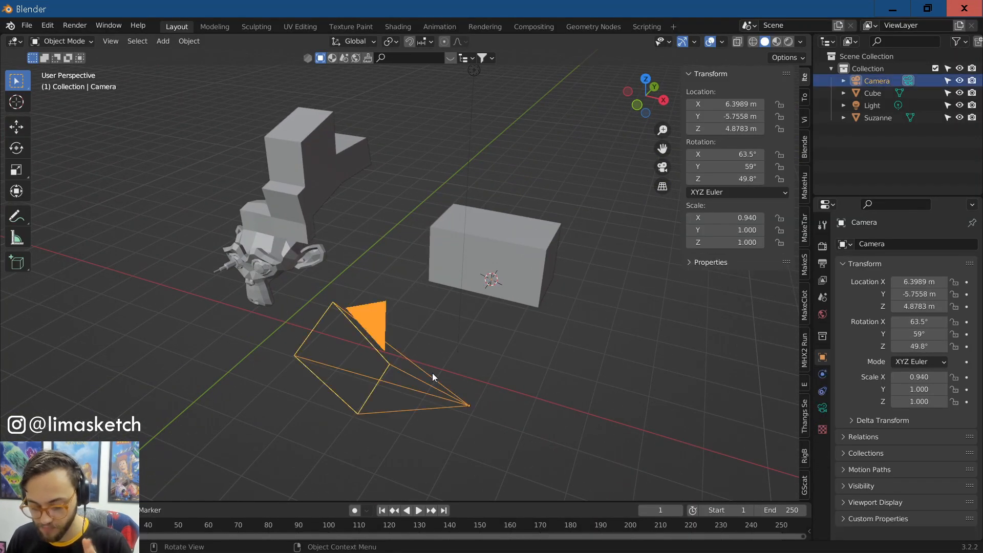
pyautogui.scroll(-3, 432, 377)
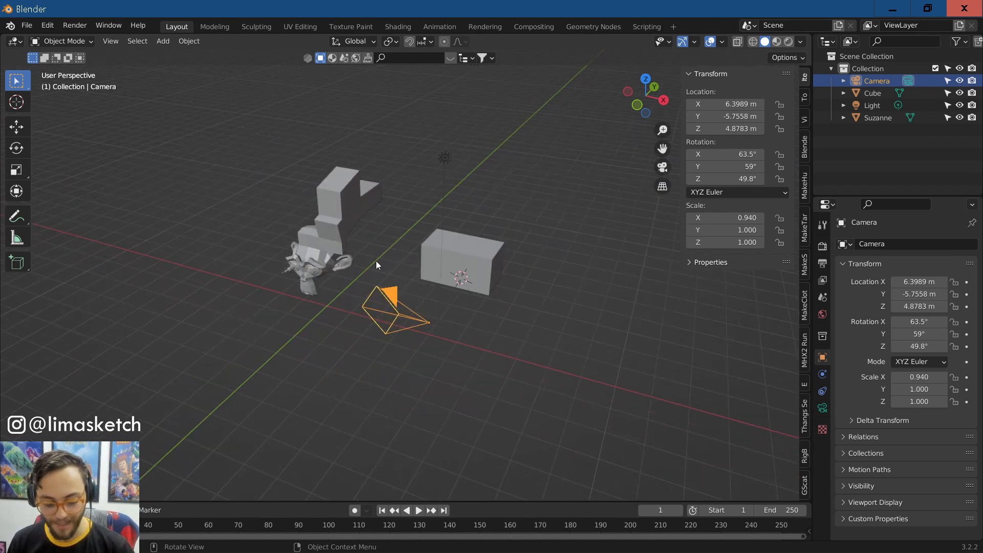
pyautogui.press('KP_0')
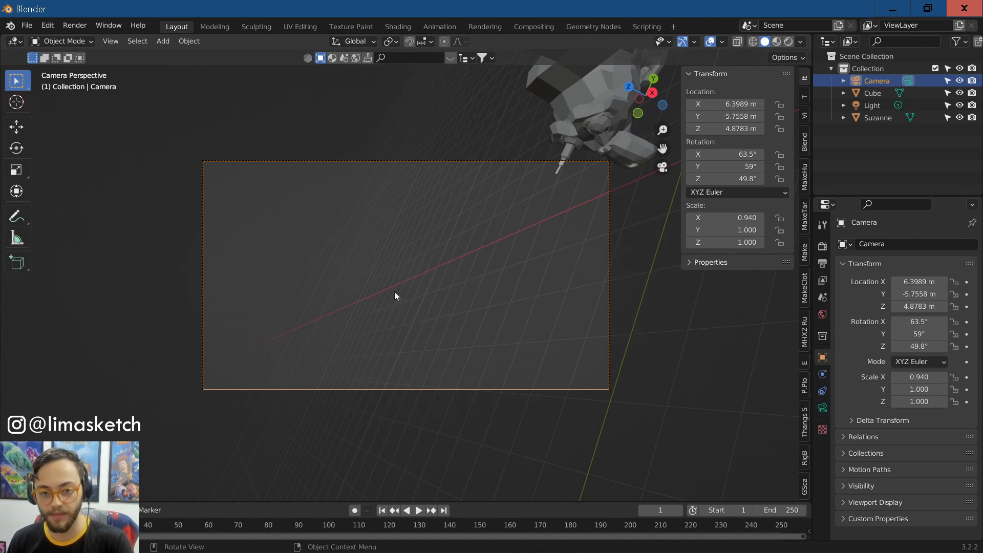
pyautogui.moveTo(362, 354); pyautogui.dragTo(634, 322, button='middle')
pyautogui.press('KP_0')
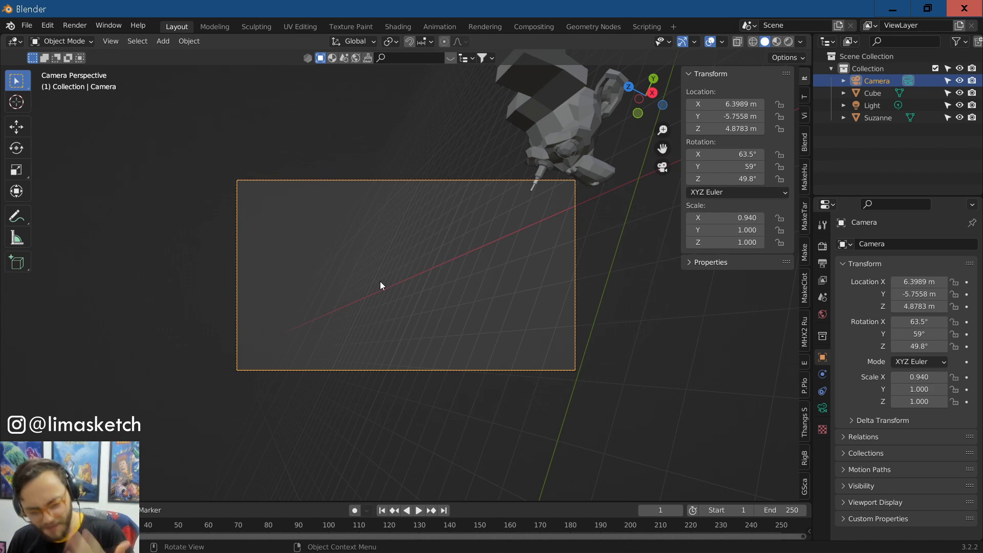
pyautogui.moveTo(370, 270); pyautogui.dragTo(504, 225, button='middle')
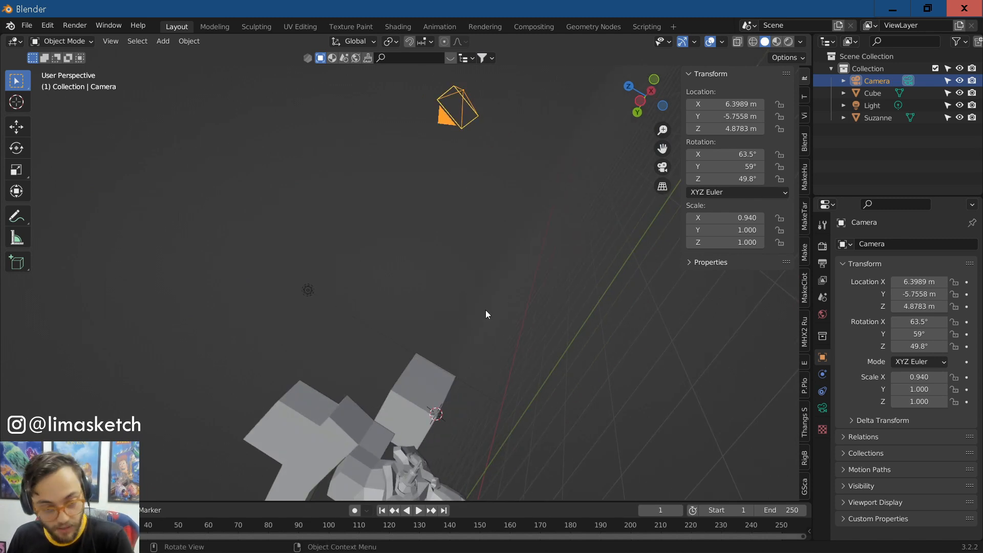
pyautogui.press('KP_0')
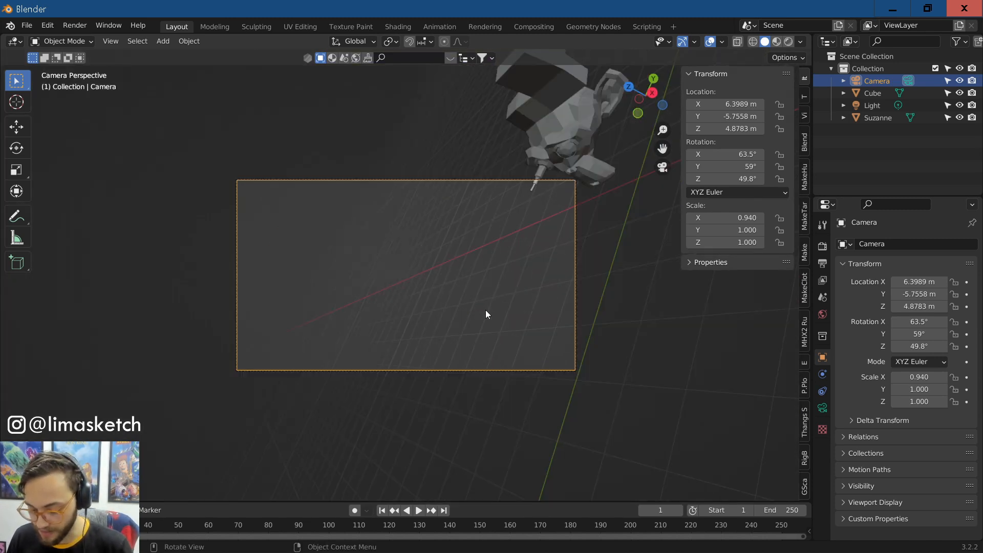
pyautogui.scroll(-6, 484, 309)
pyautogui.moveTo(471, 300); pyautogui.dragTo(352, 355, button='middle')
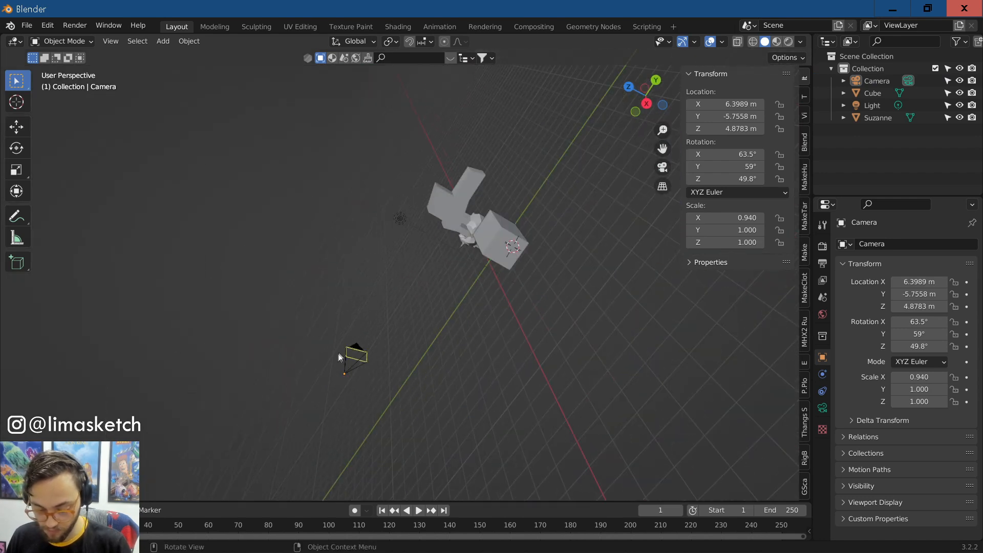
pyautogui.click(352, 367)
pyautogui.press('KP_0')
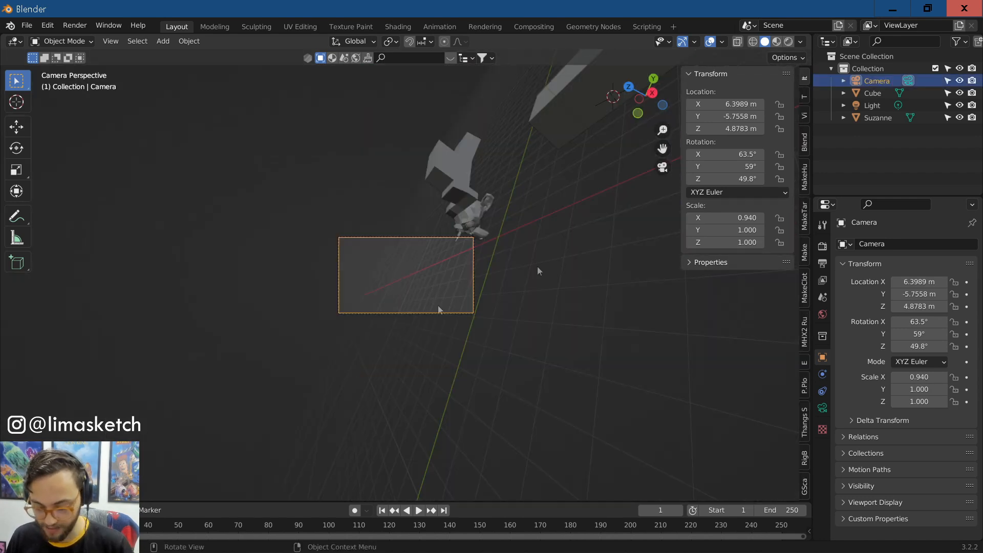
# Step: Enable the Camera to View lock and orbit the camera until Suzanne sits inside its frame
pyautogui.click(804, 117)
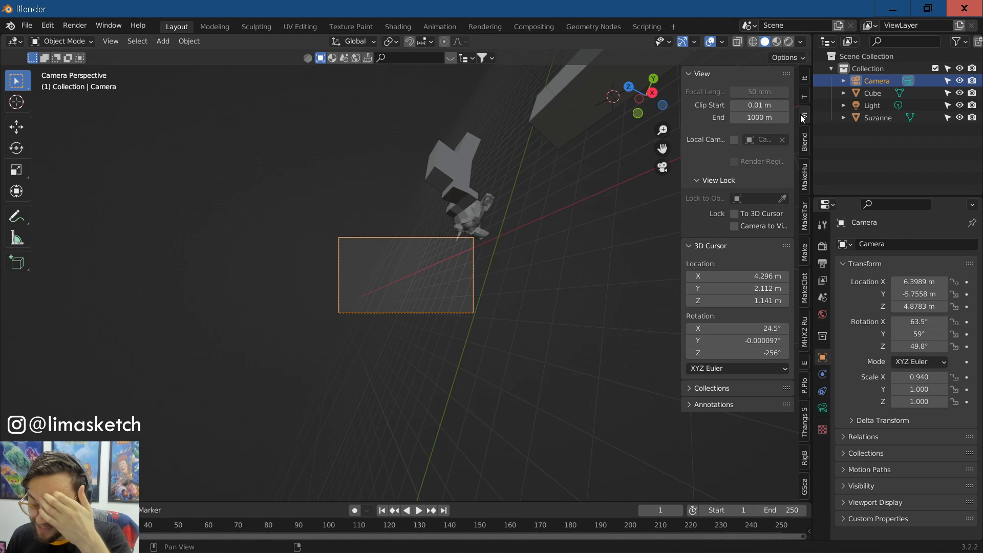
pyautogui.moveTo(683, 183); pyautogui.dragTo(611, 206)
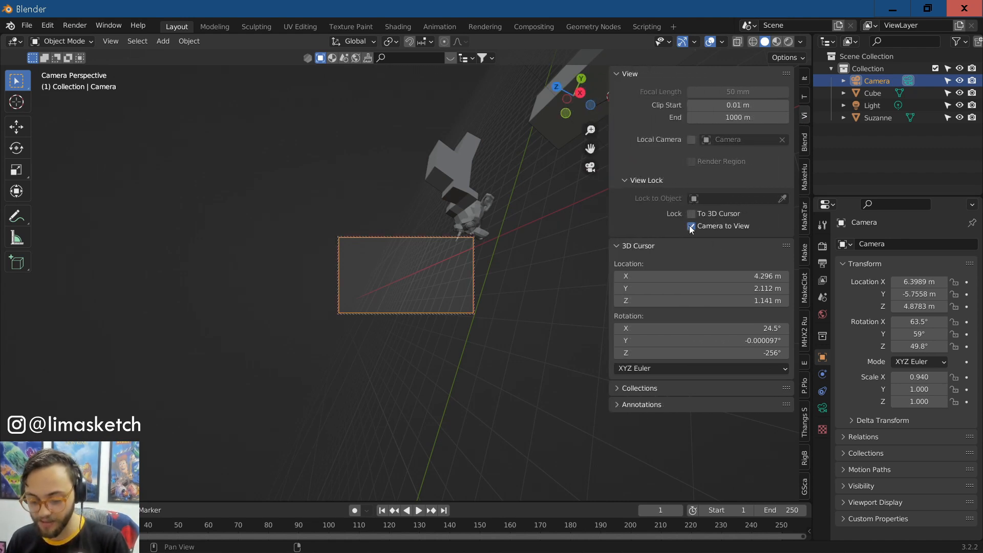
pyautogui.moveTo(422, 303); pyautogui.dragTo(274, 253, button='middle')
# Step: Render the reframed shot, close the render window, and orbit the locked camera slightly further around Suzanne
pyautogui.press('F12')
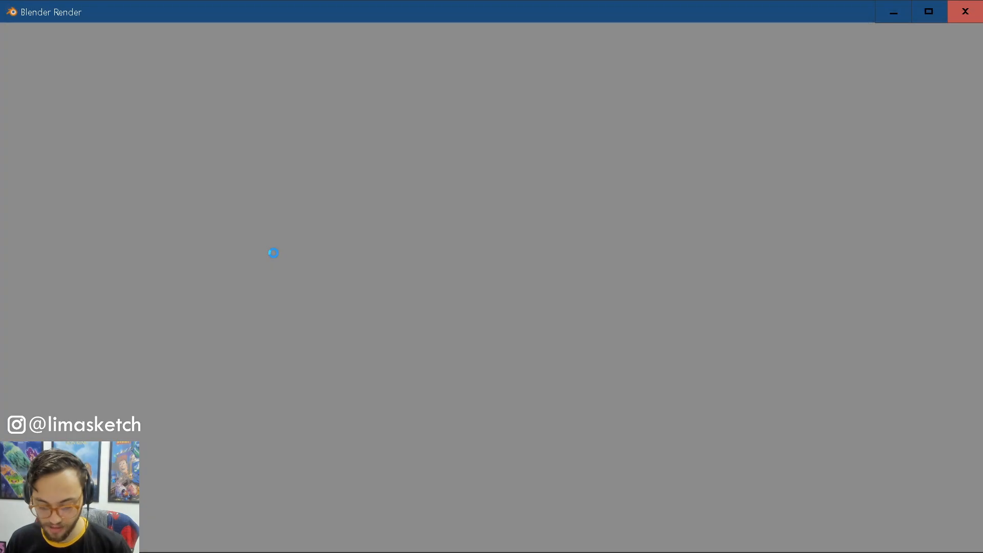
pyautogui.click(965, 12)
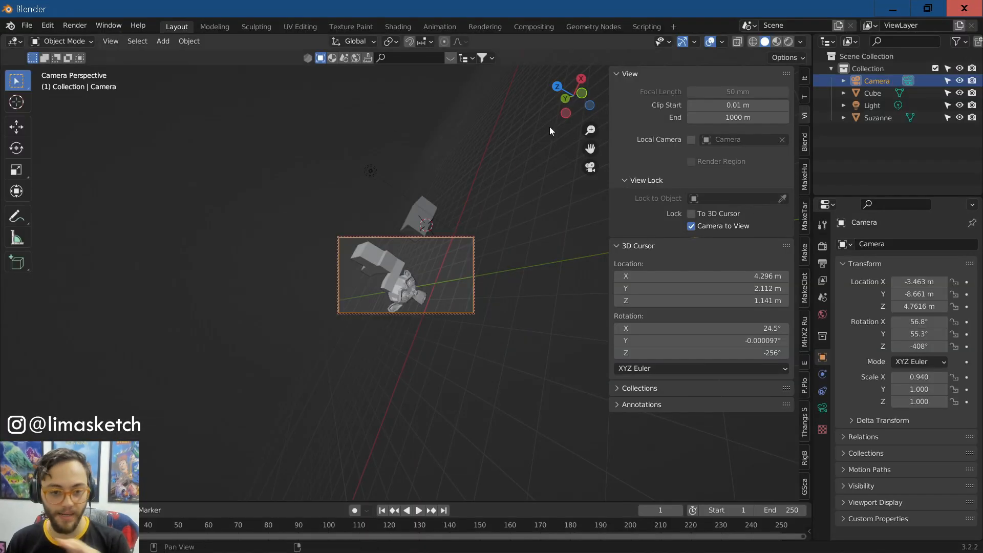
pyautogui.moveTo(507, 330); pyautogui.dragTo(474, 346, button='middle')
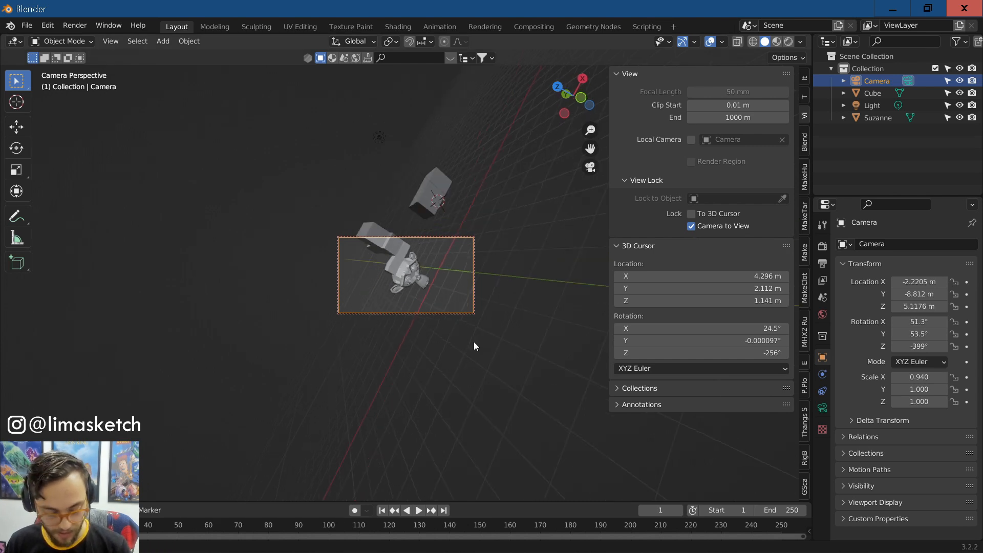
# Step: Reset the camera's rotation to 0° and its scale to 1.000 on all axes
pyautogui.click(806, 78)
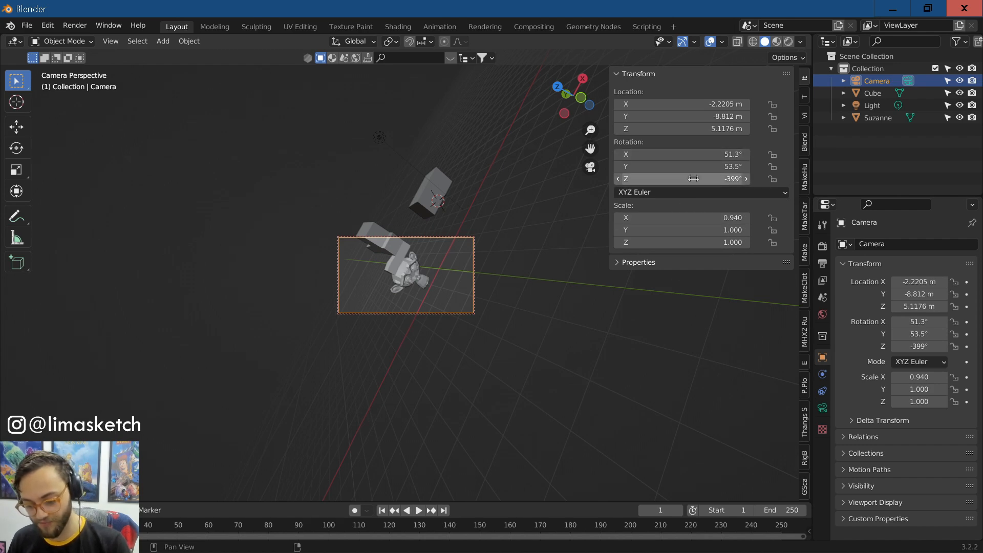
pyautogui.press('BackSpace')
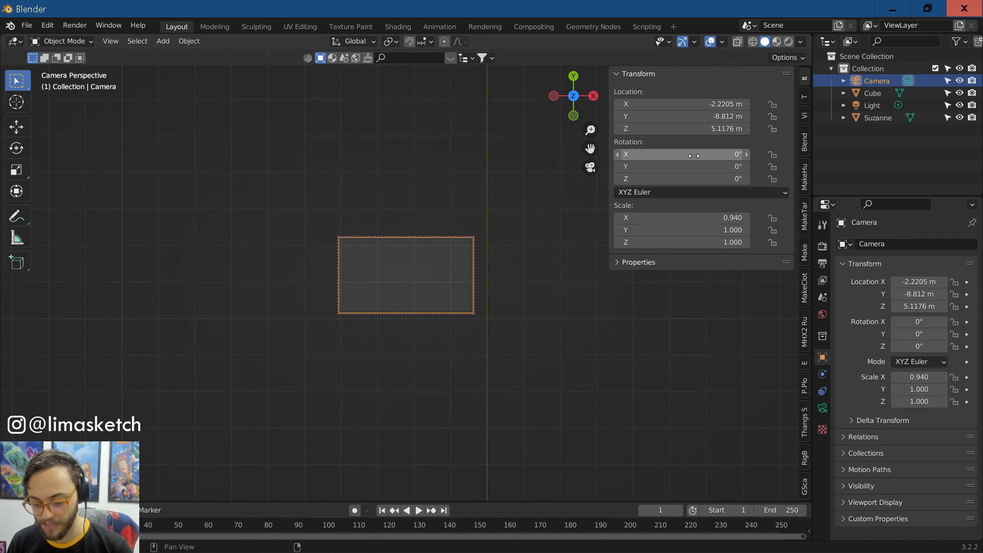
pyautogui.press('BackSpace')
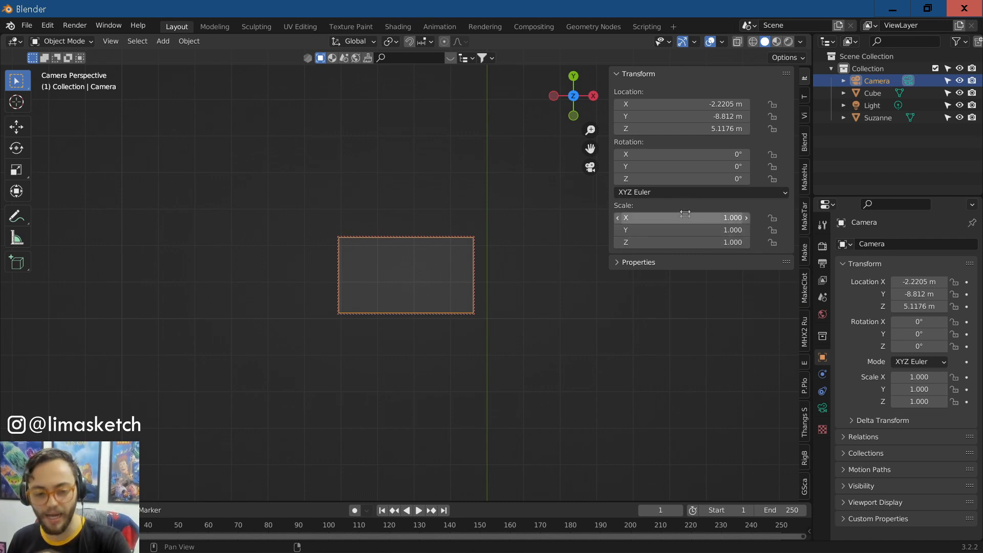
# Step: Reframe the locked camera upright on Suzanne's front, with a rotation of about 81.4° on X and -9.27° on Z
pyautogui.scroll(-2, 501, 291)
pyautogui.moveTo(500, 291); pyautogui.dragTo(450, 272, button='middle')
pyautogui.scroll(3, 448, 269)
pyautogui.moveTo(380, 283); pyautogui.dragTo(413, 277, button='middle')
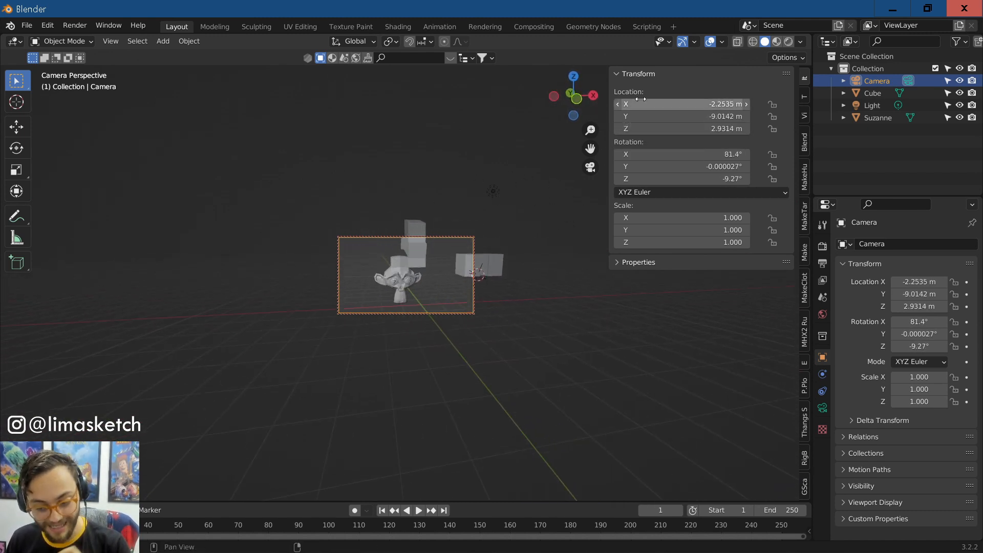
pyautogui.press('n')
pyautogui.scroll(-1, 470, 290)
pyautogui.scroll(1, 469, 290)
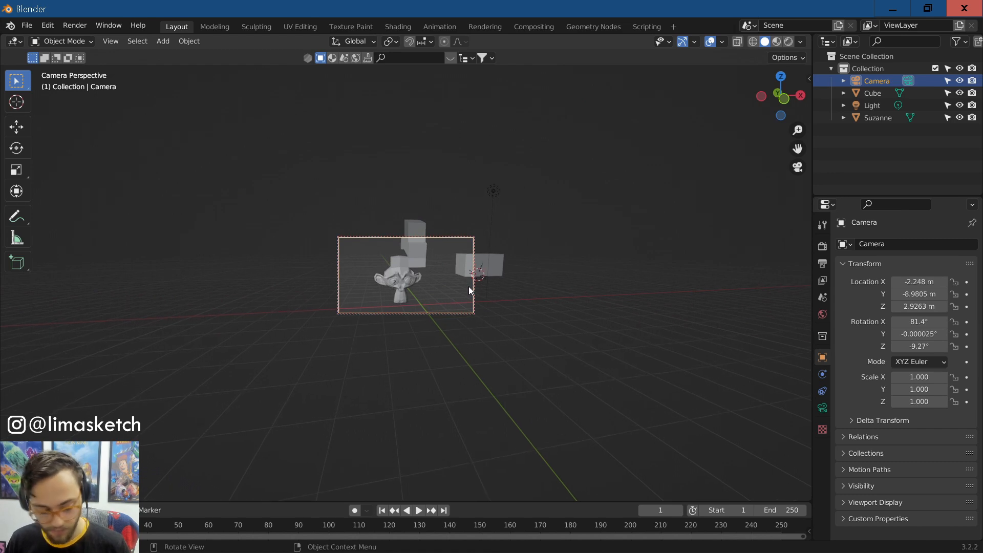
# Step: Disable the Camera to View lock, leave the camera view, and hide the viewport sidebar
pyautogui.press('n')
pyautogui.click(803, 116)
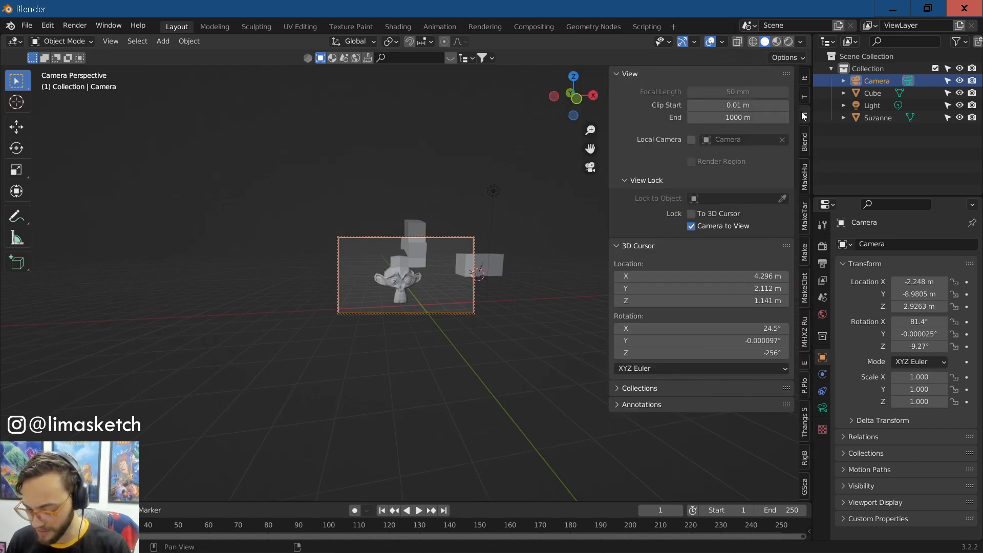
pyautogui.click(691, 226)
pyautogui.moveTo(390, 318); pyautogui.dragTo(350, 327, button='middle')
pyautogui.scroll(-5, 361, 323)
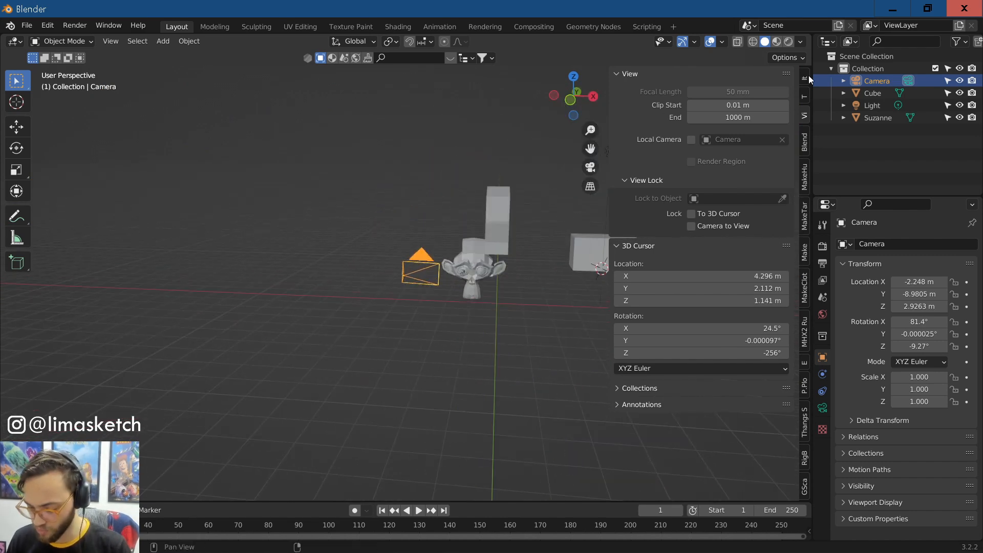
pyautogui.press('n')
pyautogui.scroll(3, 410, 295)
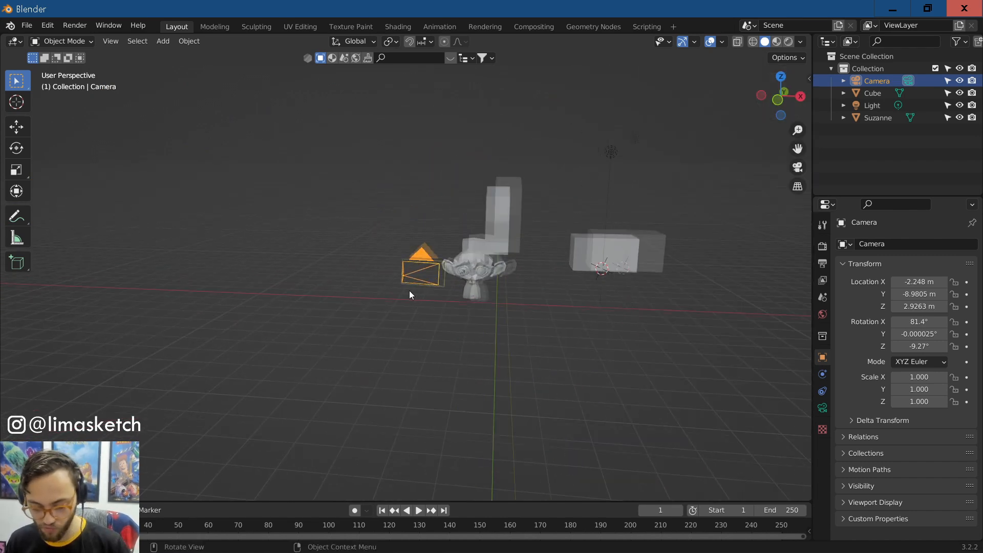
# Step: Look through the camera, return to the free perspective view, and examine the camera up close
pyautogui.press('`')
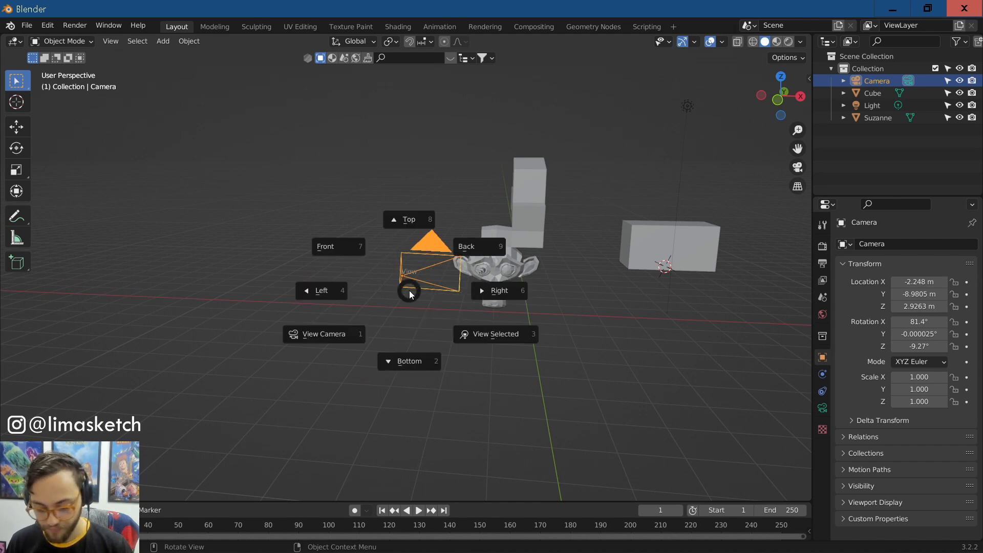
pyautogui.moveTo(369, 338); pyautogui.dragTo(380, 336, button='middle')
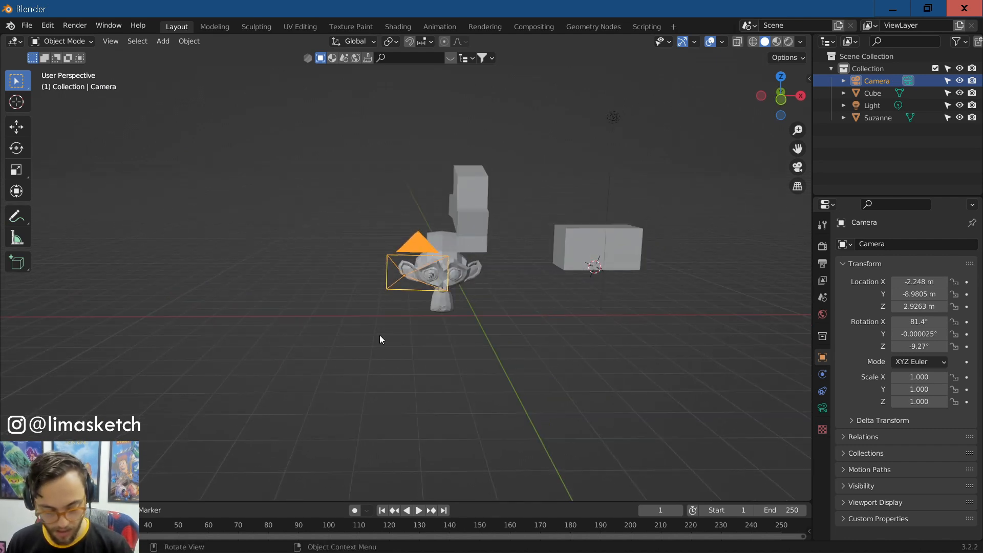
pyautogui.press('KP_0')
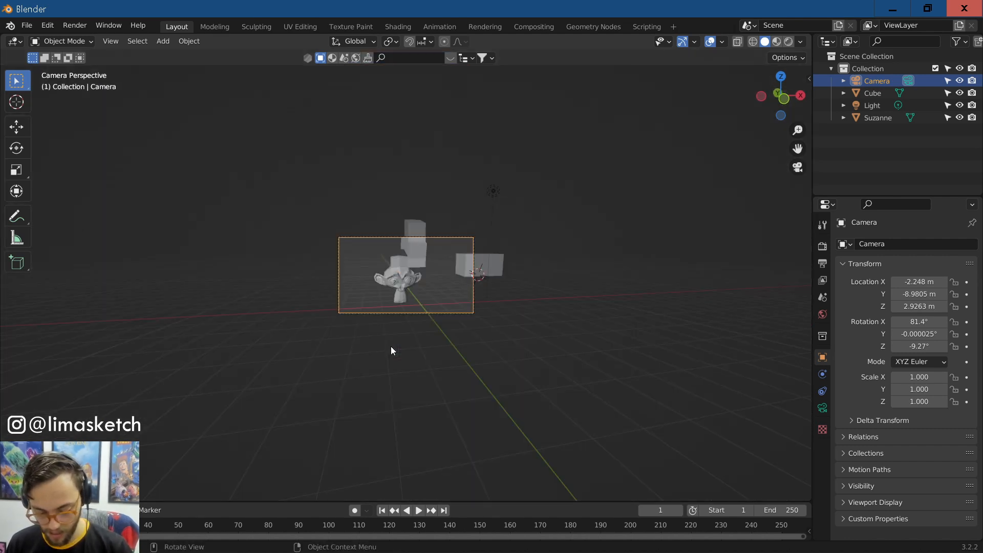
pyautogui.click(362, 335)
pyautogui.moveTo(389, 314); pyautogui.dragTo(385, 402, button='middle')
pyautogui.click(404, 267)
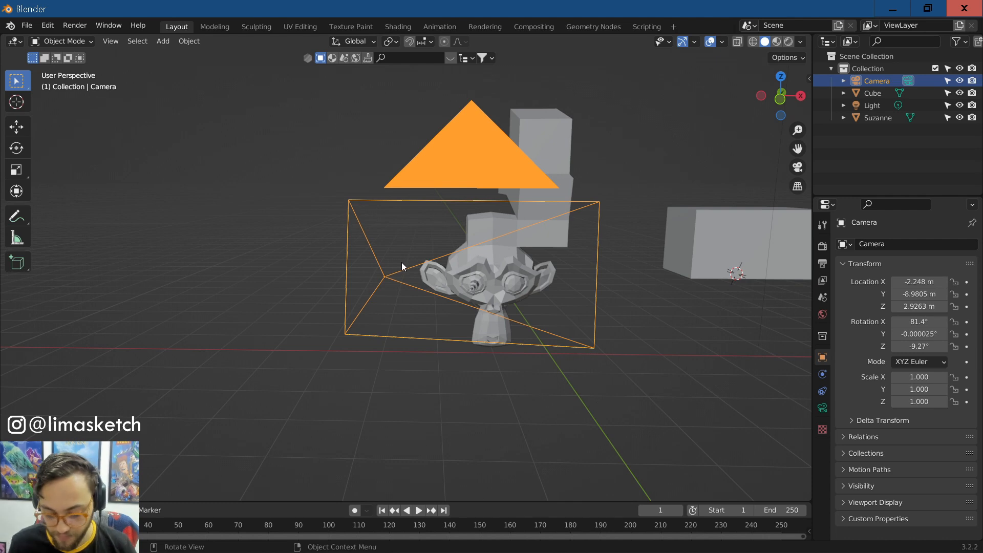
# Step: Select Suzanne, frame it in the viewport, and examine it in the front and right orthographic views
pyautogui.click(303, 297)
pyautogui.press('KP_1')
pyautogui.press('Home')
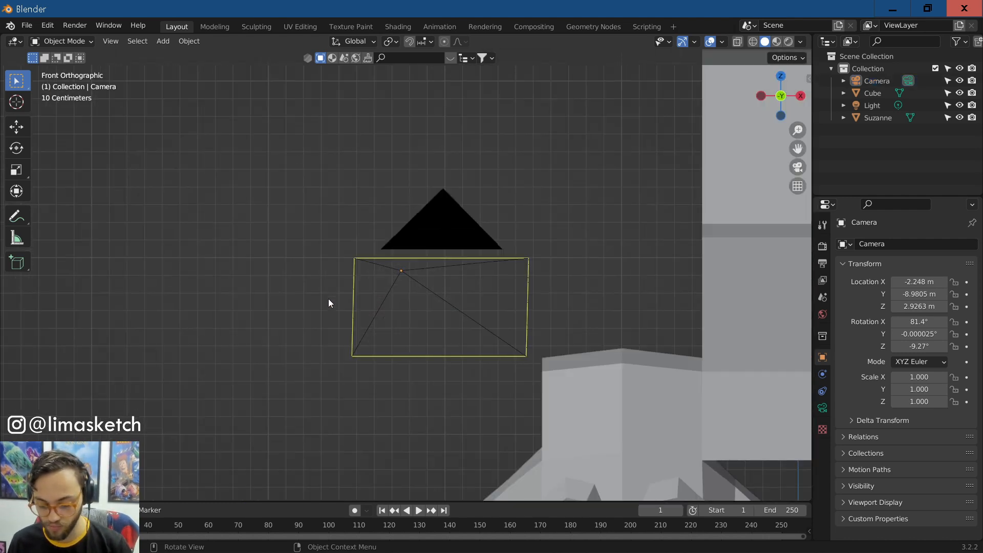
pyautogui.click(466, 412)
pyautogui.scroll(2, 478, 388)
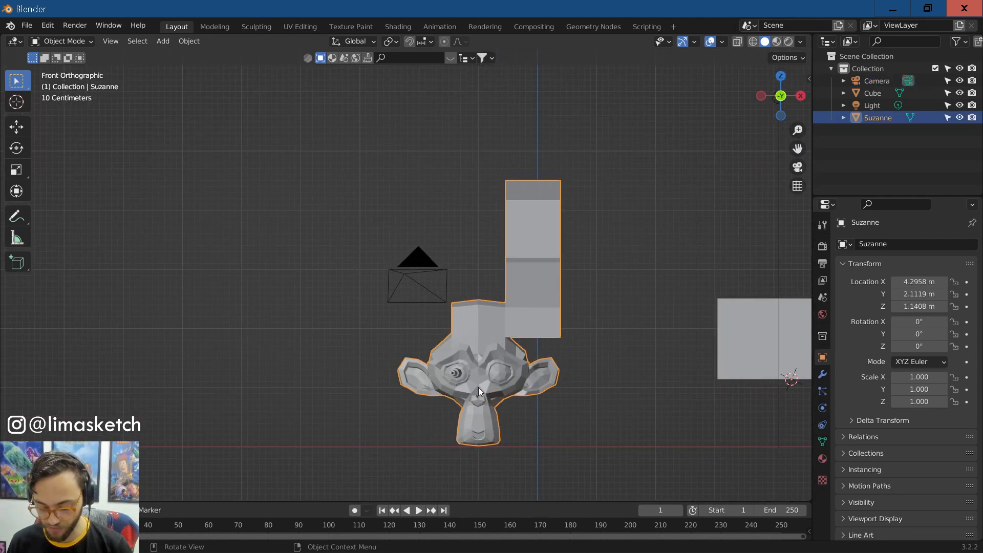
pyautogui.press('KP_3')
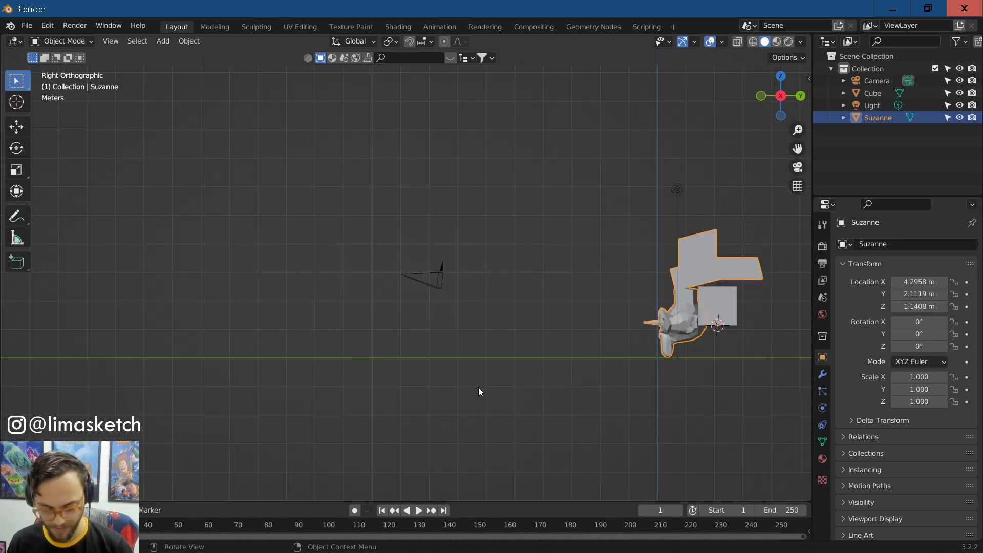
pyautogui.press('KP_Decimal')
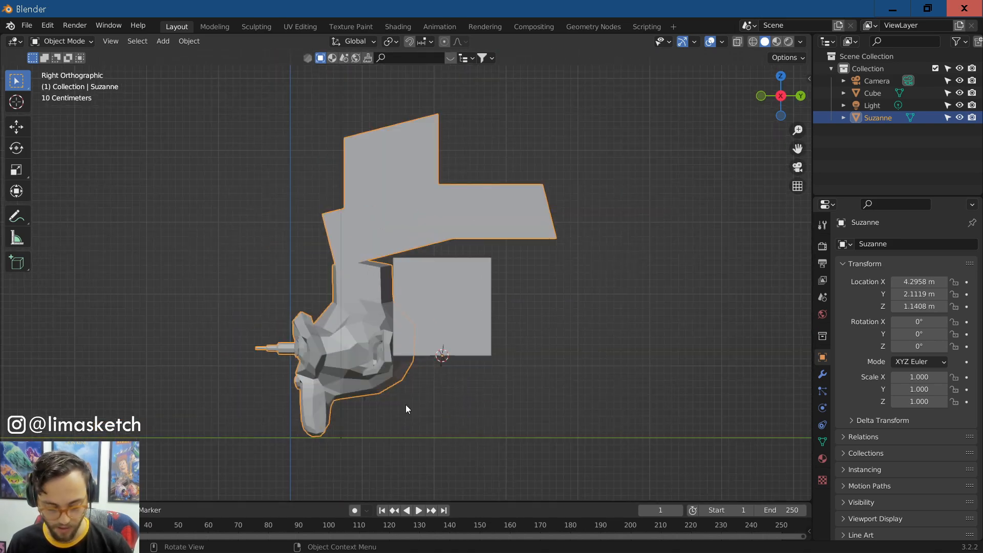
pyautogui.press('KP_1')
pyautogui.press('KP_3')
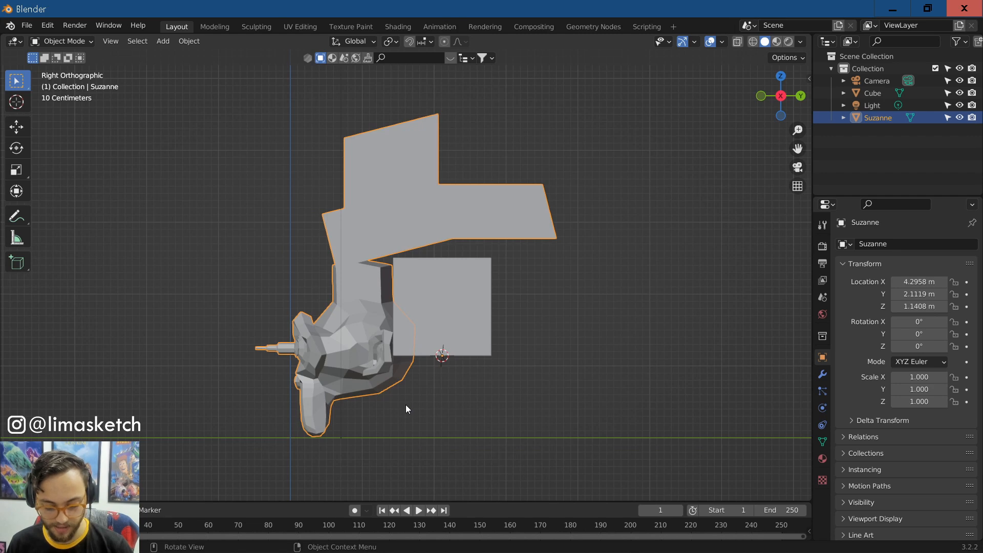
# Step: Examine Suzanne in right perspective and in the top, bottom, front, back, left and right orthographic views
pyautogui.press('KP_5')
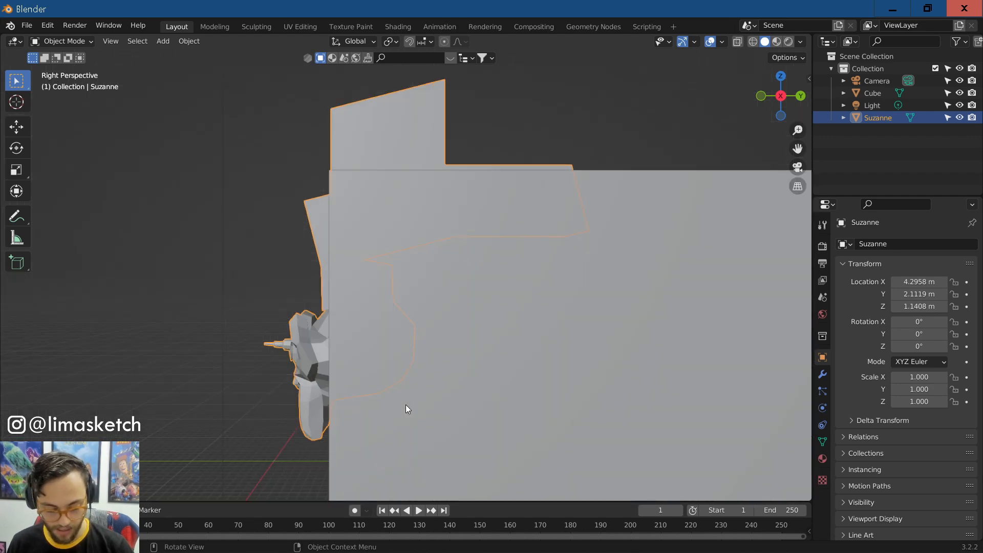
pyautogui.press('KP_7')
pyautogui.press('ctrl+KP_7')
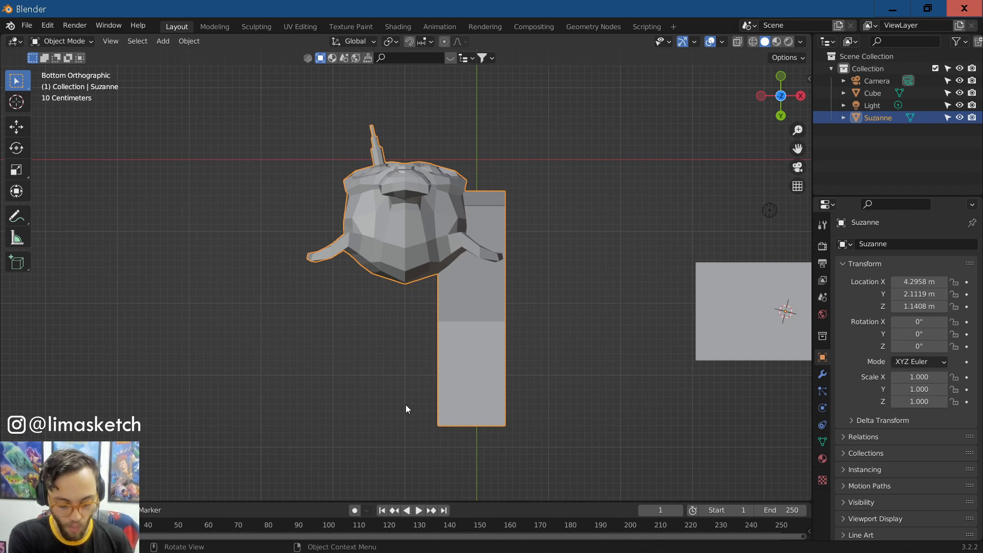
pyautogui.press('KP_1')
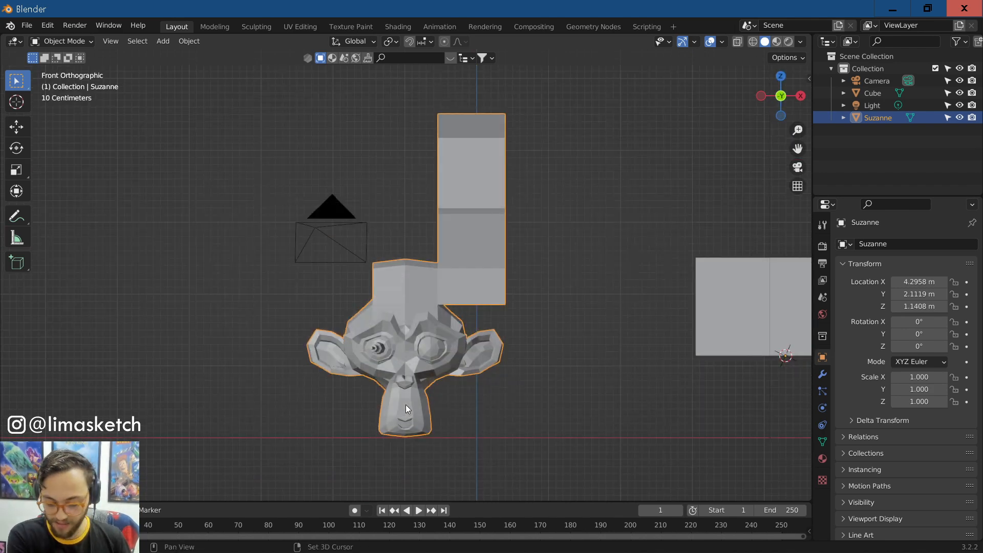
pyautogui.press('ctrl+KP_1')
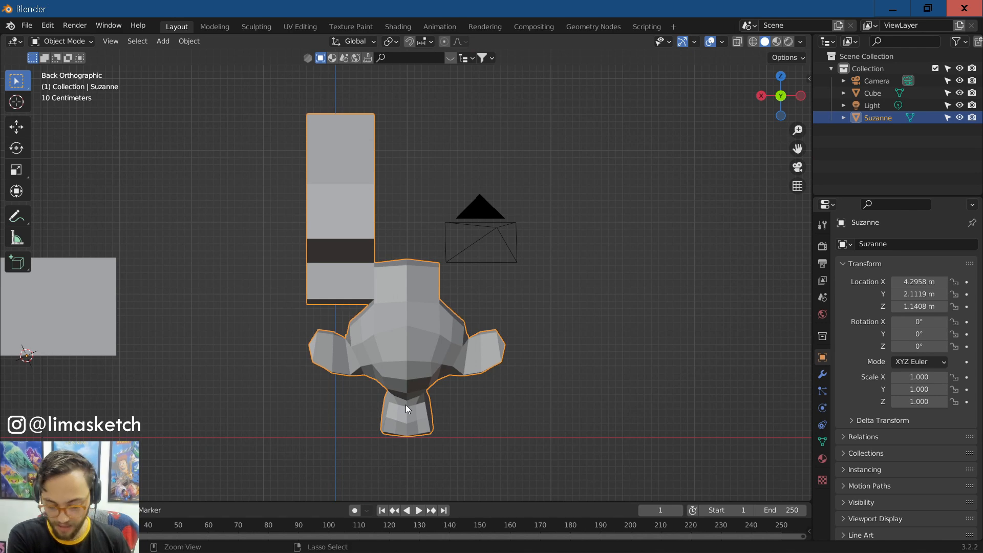
pyautogui.press('ctrl+KP_3')
pyautogui.press('KP_3')
pyautogui.press('ctrl+KP_3')
pyautogui.press('KP_3')
# Step: Starting from the front view, orbit around Suzanne in fixed increments to examine it from both sides, below and above
pyautogui.press('KP_1')
pyautogui.press('KP_4')
pyautogui.press('KP_4')
pyautogui.press('KP_6')
pyautogui.press('KP_6')
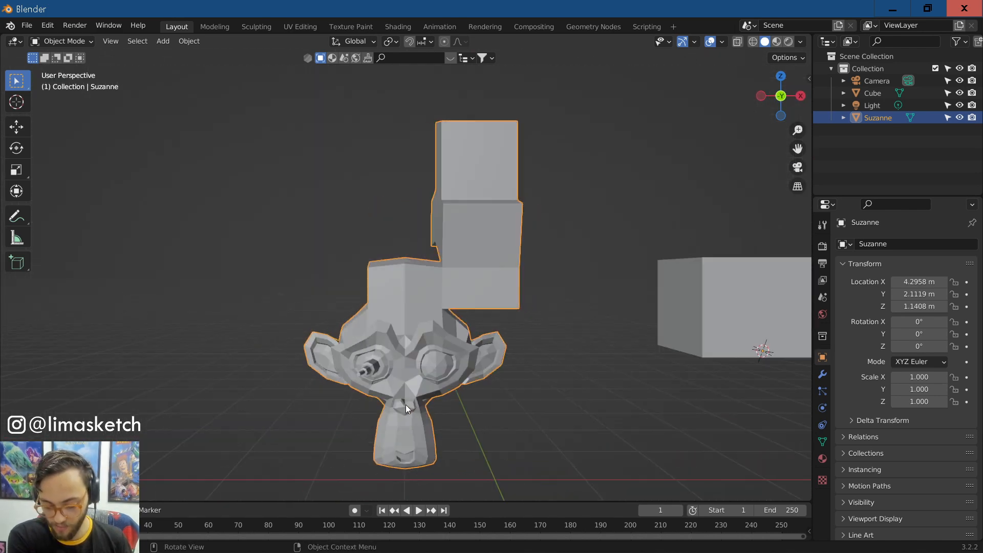
pyautogui.press('KP_8')
pyautogui.press('KP_8')
pyautogui.press('KP_8')
pyautogui.press('KP_2')
pyautogui.press('KP_2')
pyautogui.press('KP_2')
pyautogui.press('KP_4')
pyautogui.press('KP_8')
pyautogui.press('KP_8')
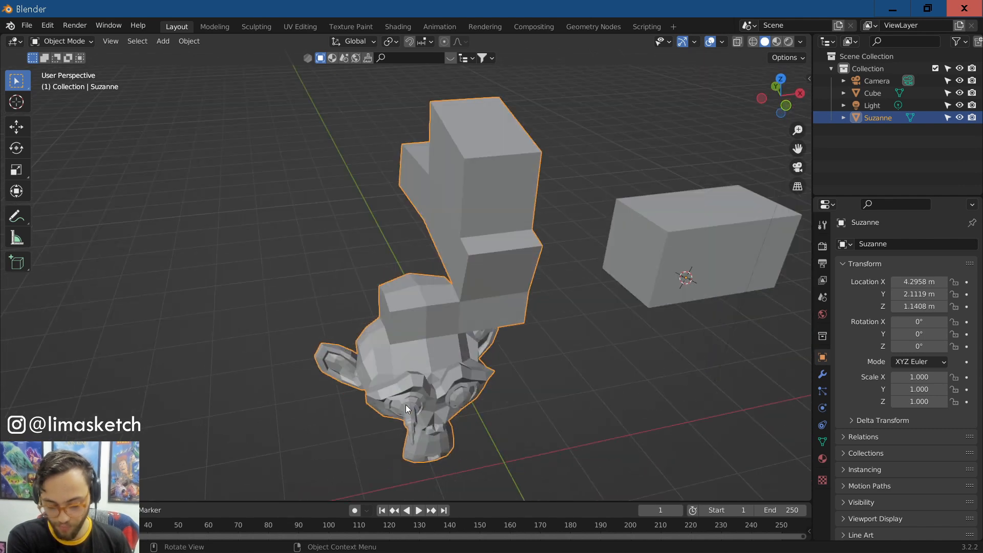
# Step: Tilt the raised view down and up in increments, and orbit sideways back to a head-on perspective of Suzanne's face
pyautogui.press('KP_2')
pyautogui.press('KP_2')
pyautogui.press('KP_2')
pyautogui.press('KP_2')
pyautogui.press('KP_2')
pyautogui.press('KP_8')
pyautogui.press('KP_8')
pyautogui.press('KP_8')
pyautogui.press('KP_8')
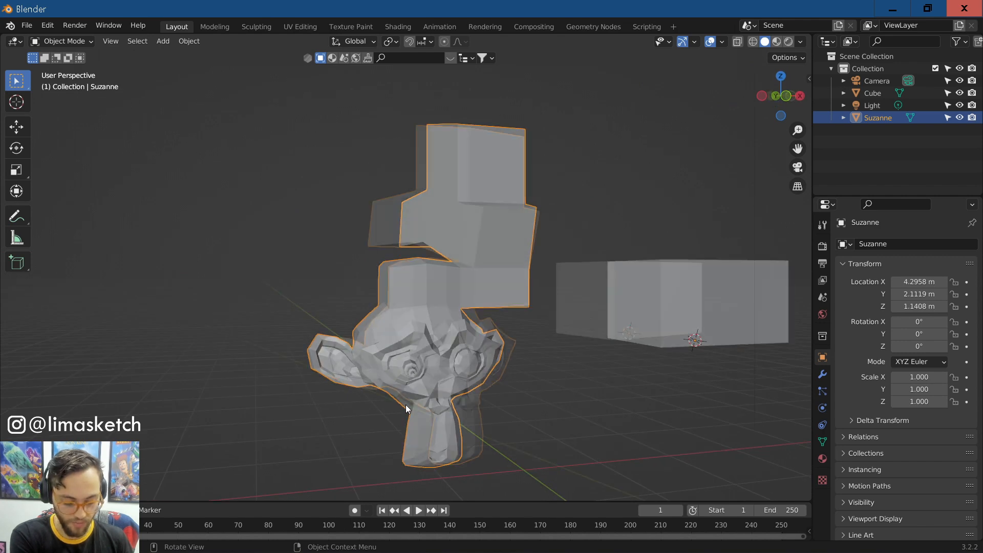
pyautogui.press('KP_4')
pyautogui.press('KP_4')
pyautogui.press('KP_6')
pyautogui.press('KP_6')
pyautogui.press('KP_6')
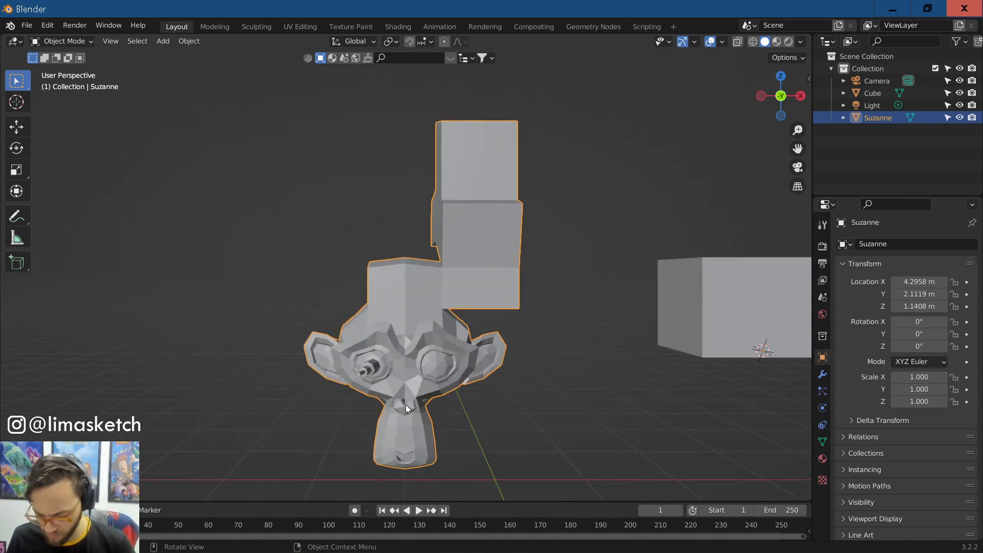
# Step: Select the camera, look through it and turn it toward Suzanne at about 85° X and -13.6° Z rotation
pyautogui.scroll(-3, 530, 374)
pyautogui.moveTo(530, 373); pyautogui.dragTo(474, 394, button='middle')
pyautogui.scroll(-3, 475, 394)
pyautogui.moveTo(230, 315); pyautogui.dragTo(272, 302, button='middle')
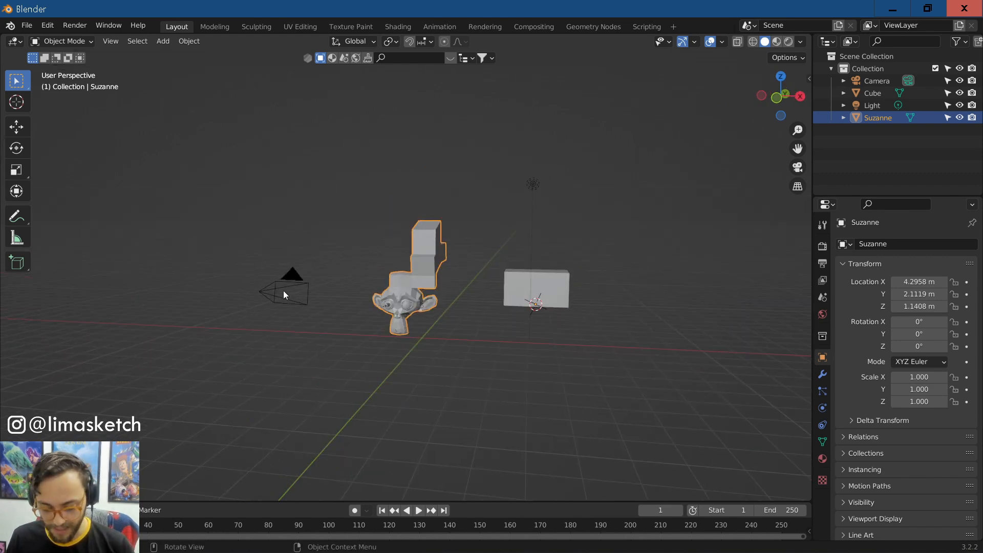
pyautogui.click(283, 291)
pyautogui.press('KP_0')
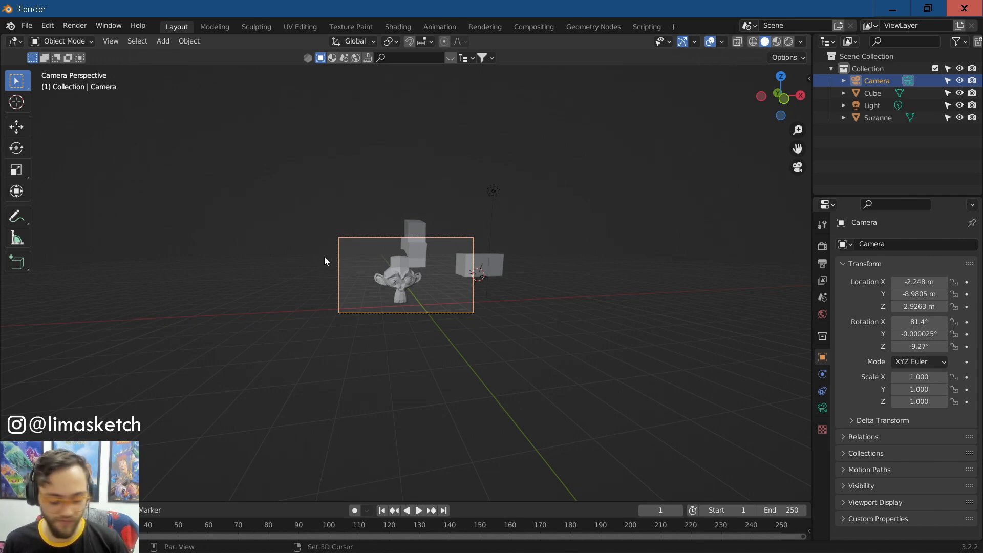
pyautogui.hotkey('shift', '`')
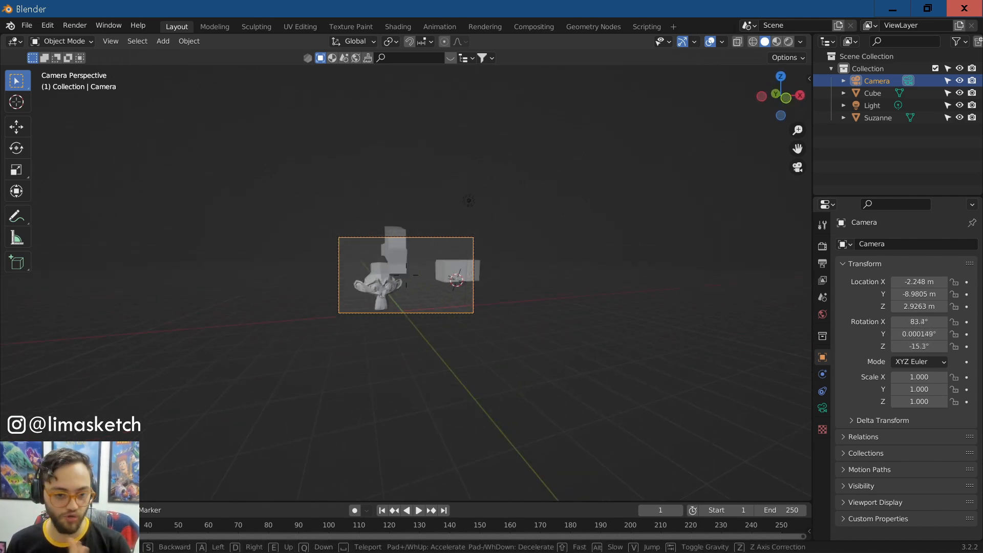
pyautogui.click(407, 275)
pyautogui.scroll(6, 496, 347)
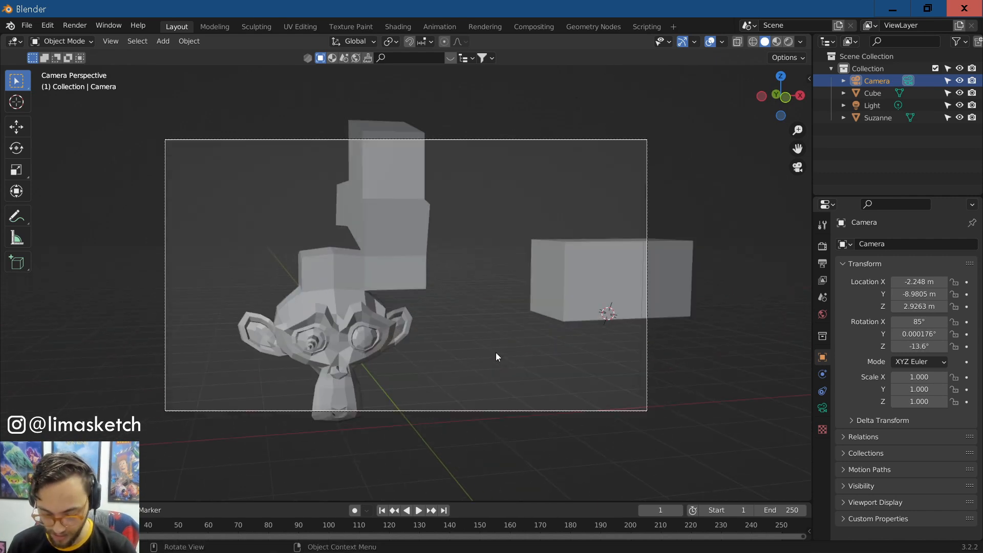
# Step: Move the camera in walk navigation toward the gap between Suzanne and the cube, to about X 4.2 m, Y -5.7 m, Z 2.6 m
pyautogui.press('KP_0')
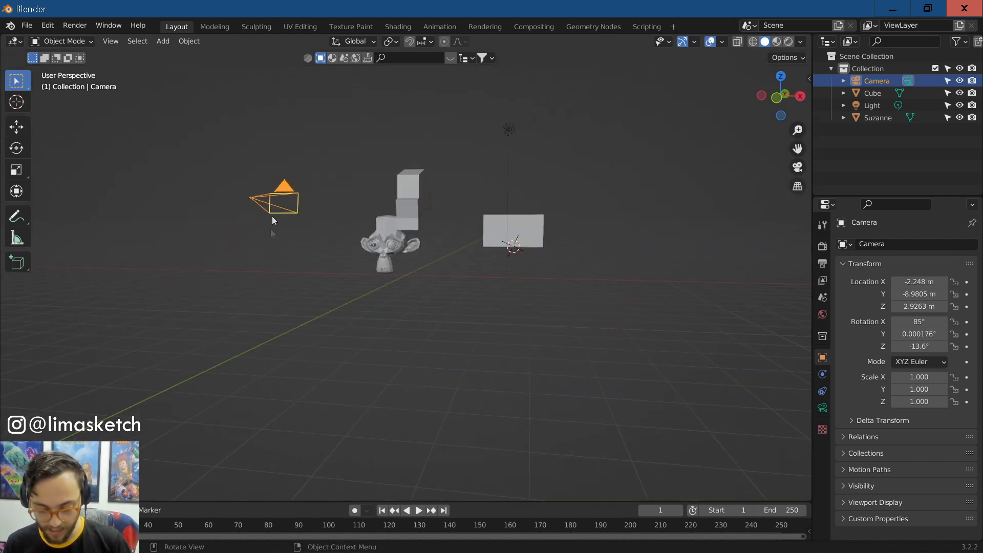
pyautogui.press('KP_0')
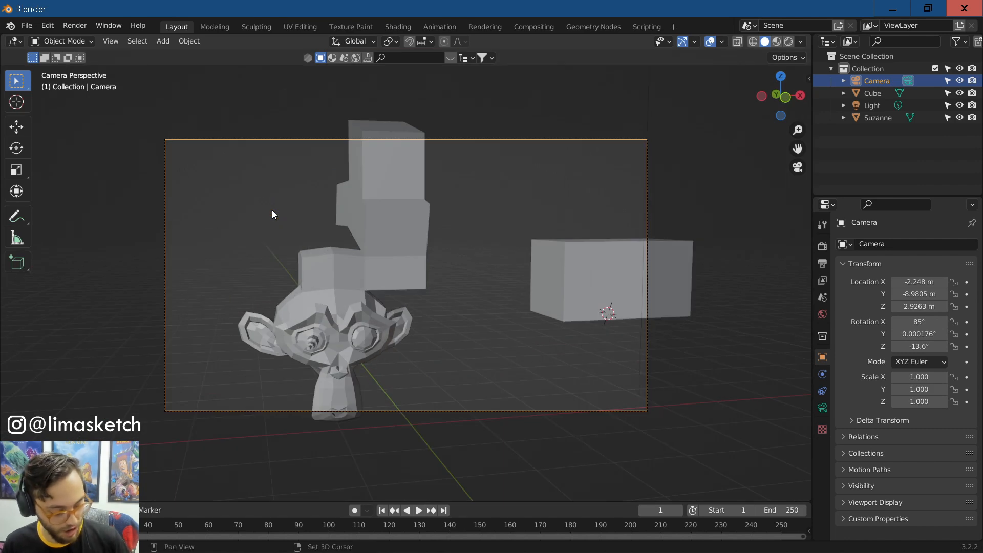
pyautogui.hotkey('shift', '`')
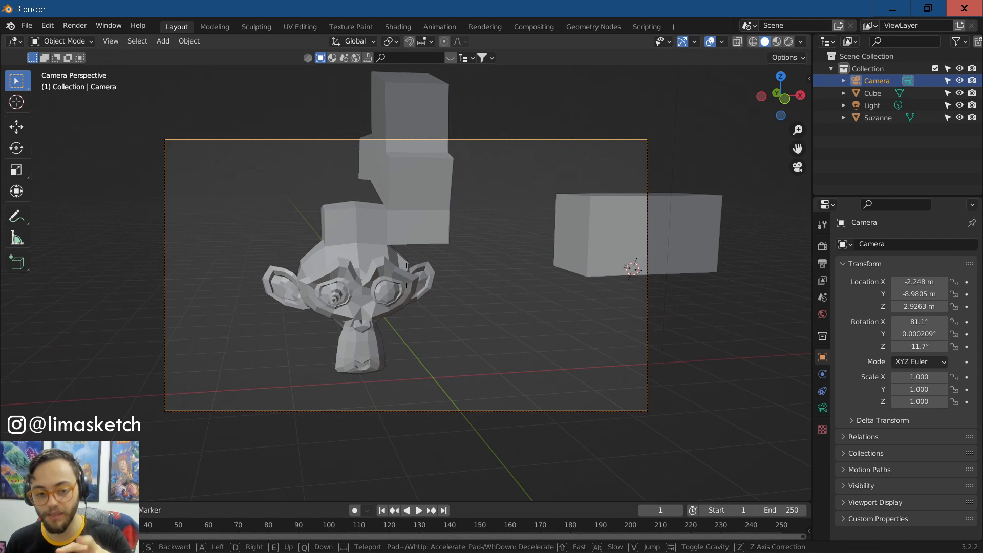
pyautogui.press('d')
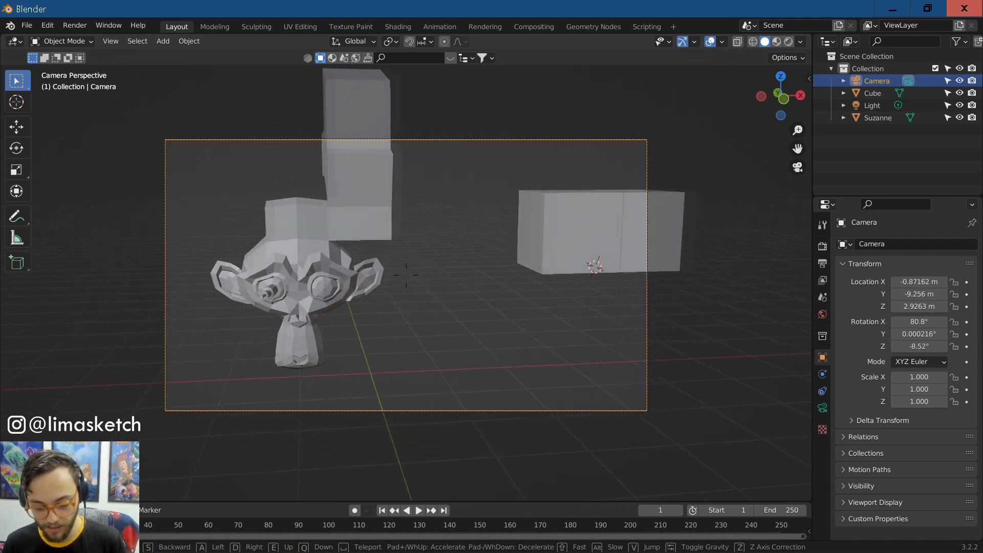
pyautogui.press('w')
pyautogui.press('a')
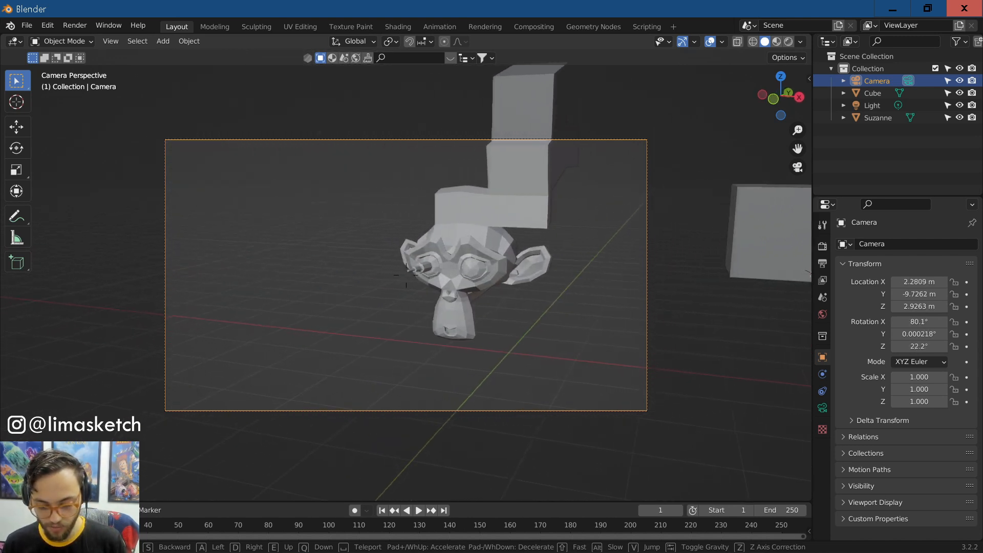
pyautogui.press('d')
pyautogui.press('d')
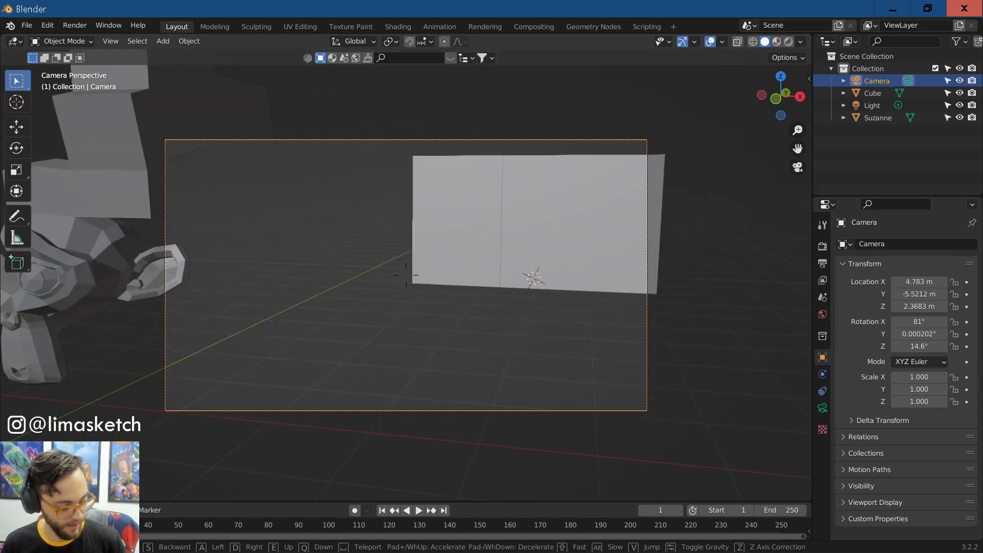
pyautogui.press('q')
pyautogui.press('e')
pyautogui.press('a')
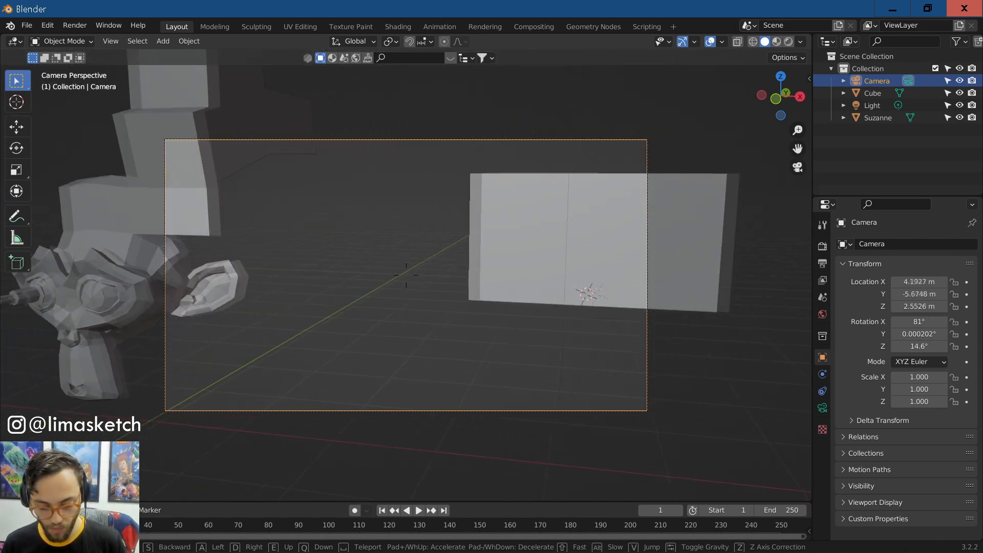
# Step: Walk the camera into a low close-up of Suzanne's eyes and render a still image from that viewpoint
pyautogui.press('w')
pyautogui.press('s')
pyautogui.press('q')
pyautogui.press('w')
pyautogui.press('e')
pyautogui.press('s')
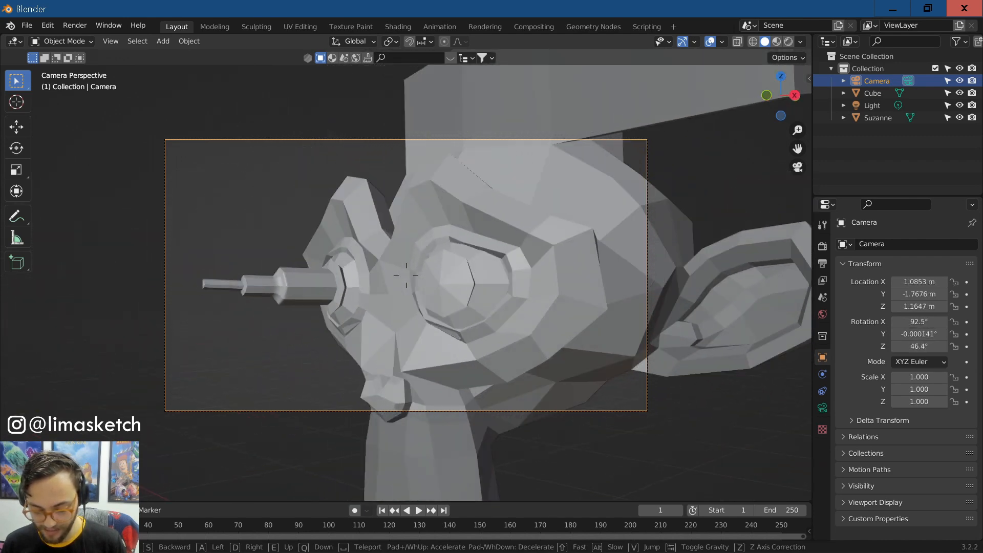
pyautogui.press('w')
pyautogui.press('q')
pyautogui.press('a')
pyautogui.press('q')
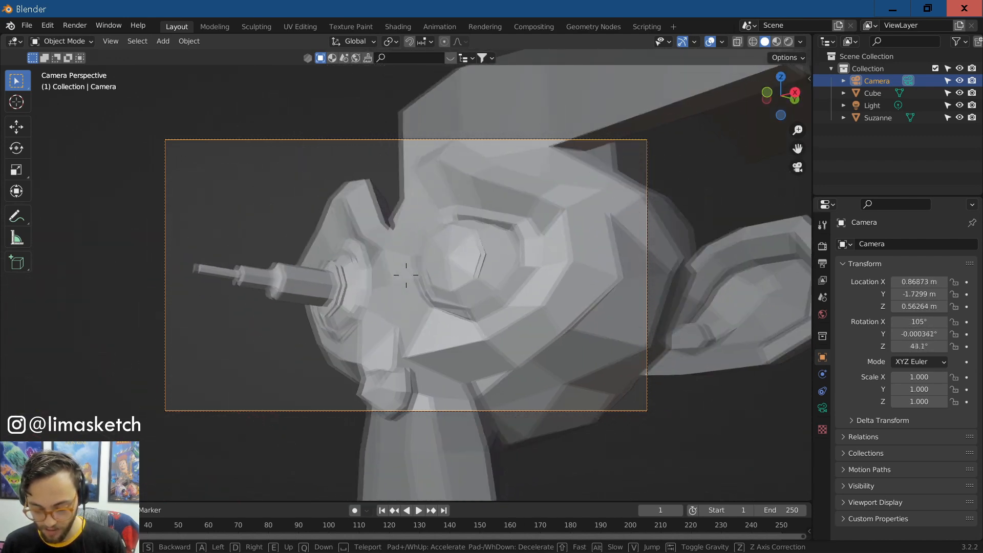
pyautogui.click(406, 275)
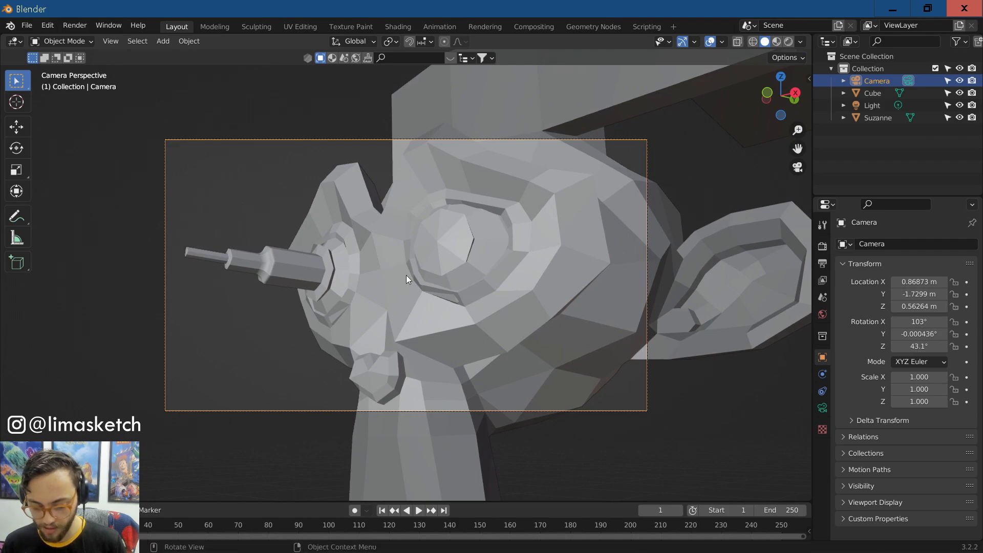
pyautogui.press('F12')
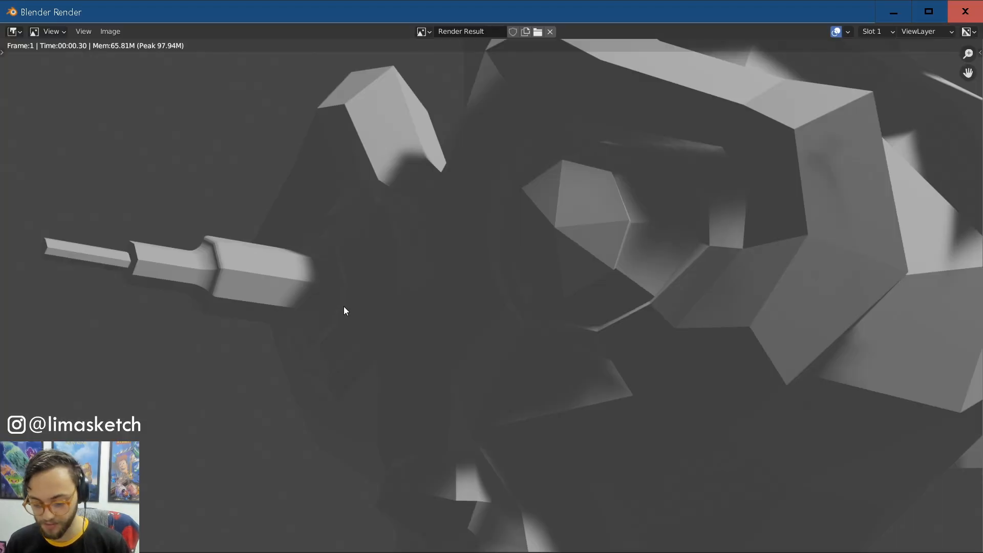
pyautogui.click(965, 12)
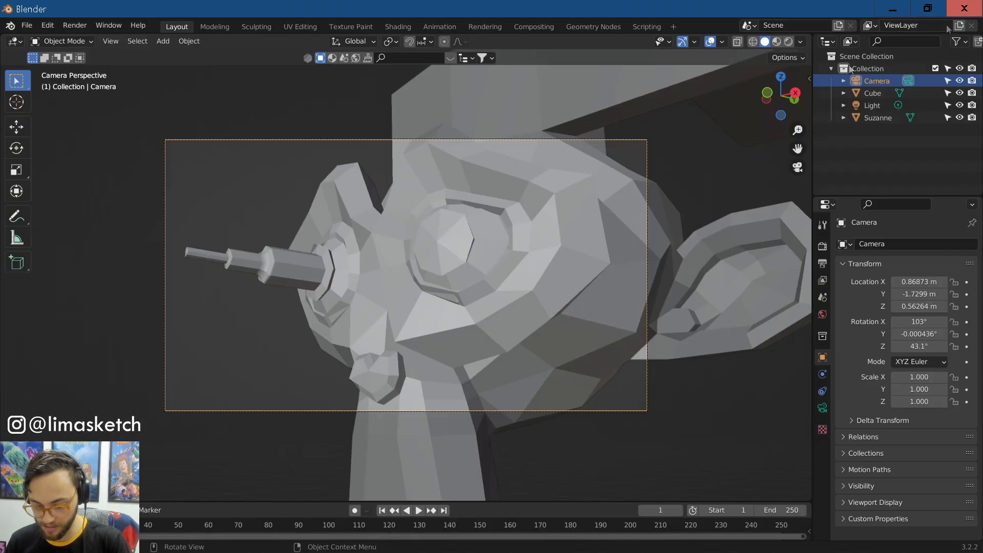
# Step: Walk the camera around to frame Suzanne's ear, at about X 2.1 m, Y 0 m, Z 0.54 m
pyautogui.hotkey('shift', '`')
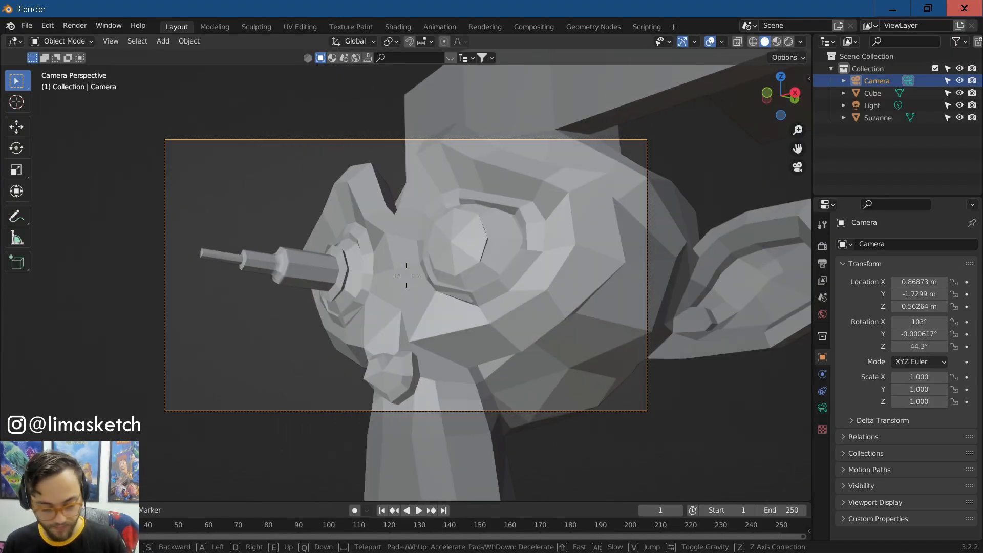
pyautogui.press('s')
pyautogui.press('d')
pyautogui.press('q')
pyautogui.press('e')
pyautogui.press('s')
pyautogui.press('a')
pyautogui.press('w')
pyautogui.press('d')
pyautogui.press('w')
pyautogui.press('s')
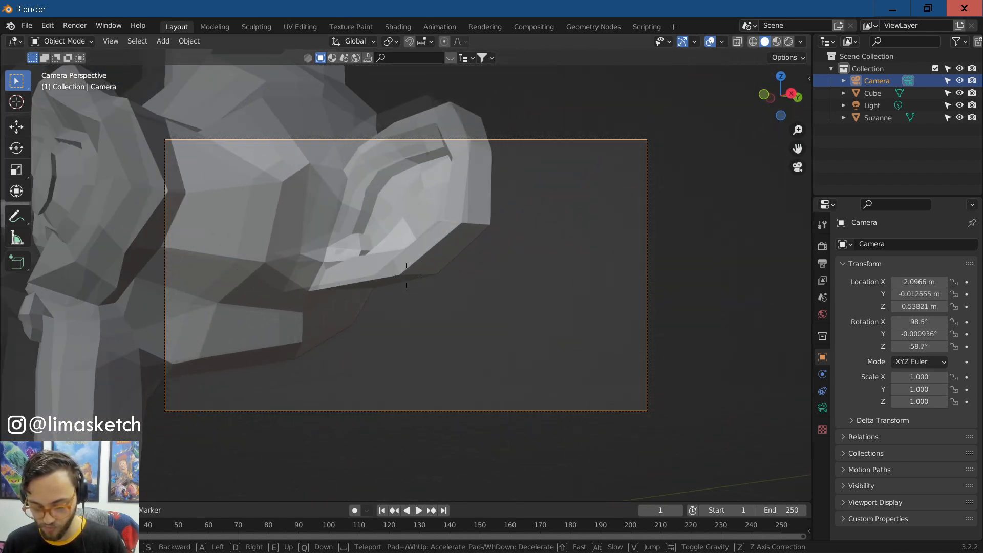
# Step: Walk the camera back to the front of Suzanne and tilt it down to about 74.2° X rotation
pyautogui.press('d')
pyautogui.press('w')
pyautogui.press('s')
pyautogui.press('a')
pyautogui.press('w')
pyautogui.press('a')
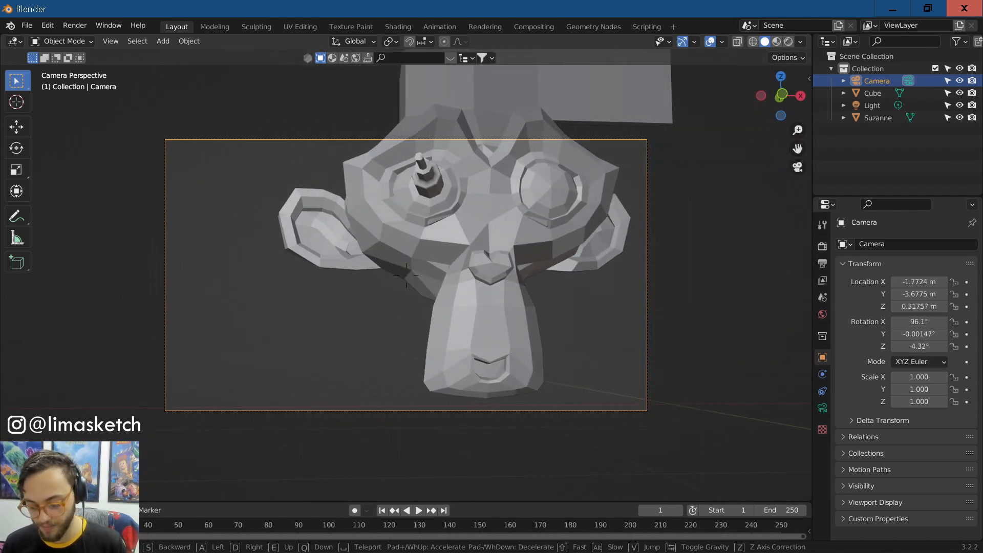
pyautogui.press('d')
pyautogui.press('s')
pyautogui.press('a')
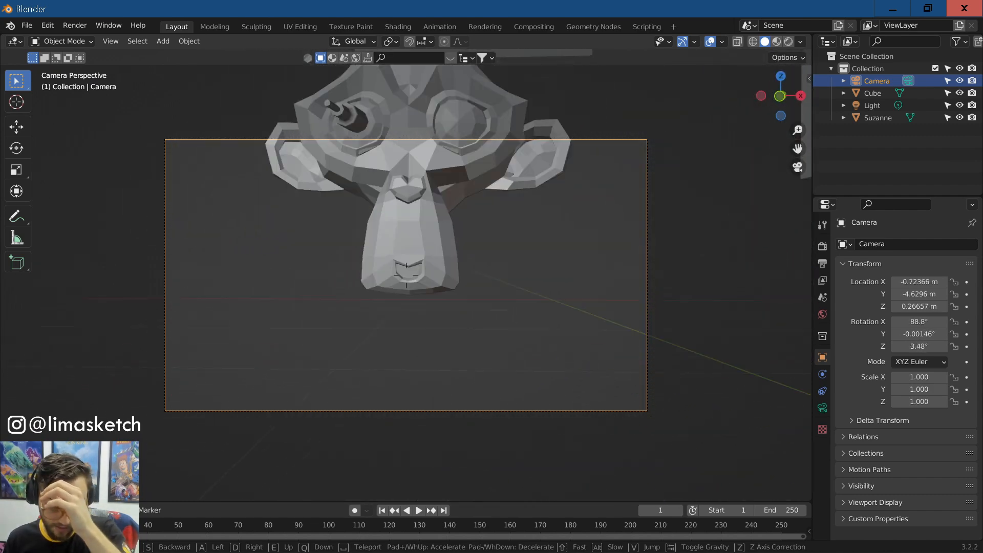
pyautogui.click(407, 276)
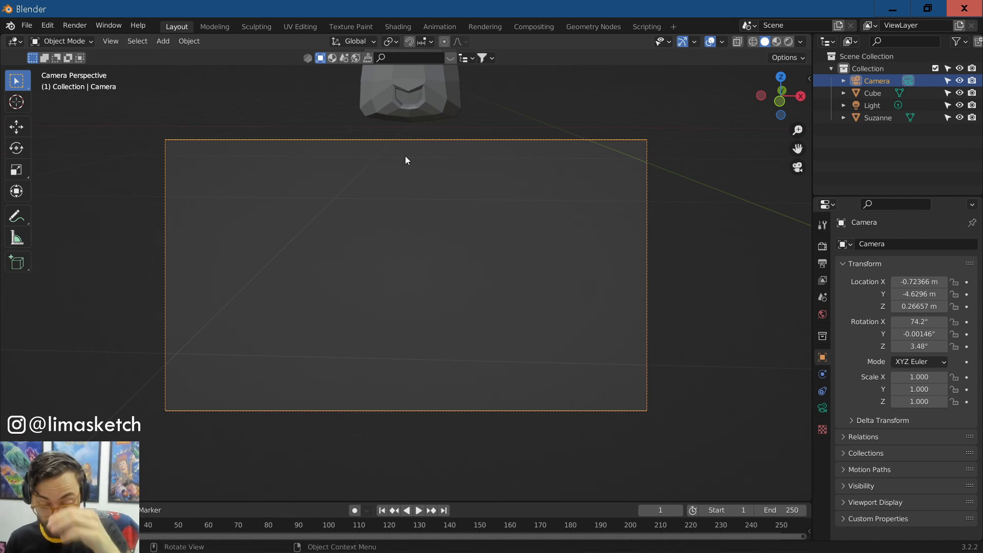
# Step: Show the viewport sidebar and walk the camera to frame Suzanne's face from the front, at about X -1.02 m, Y -4.43 m, Z 1.1 m
pyautogui.press('n')
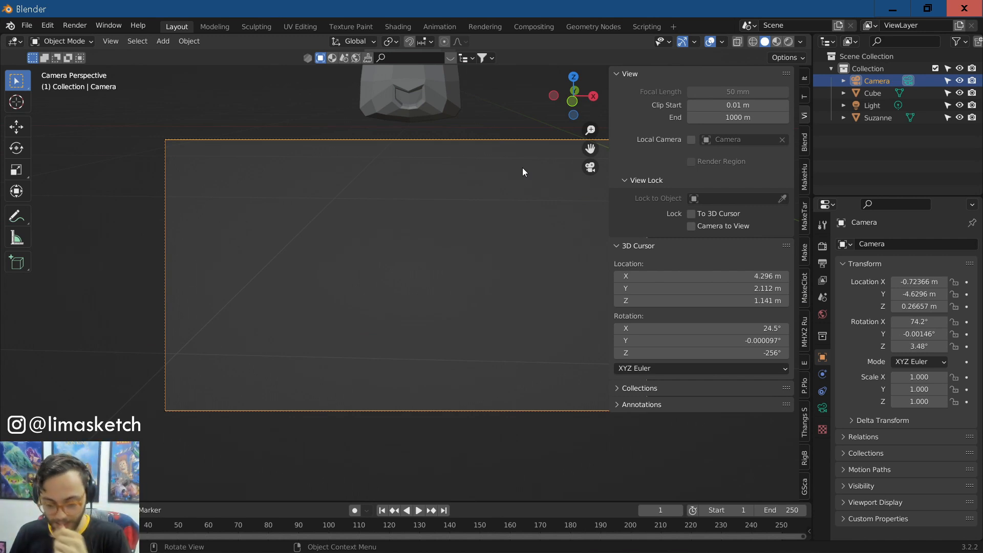
pyautogui.click(451, 226)
pyautogui.hotkey('shift', '`')
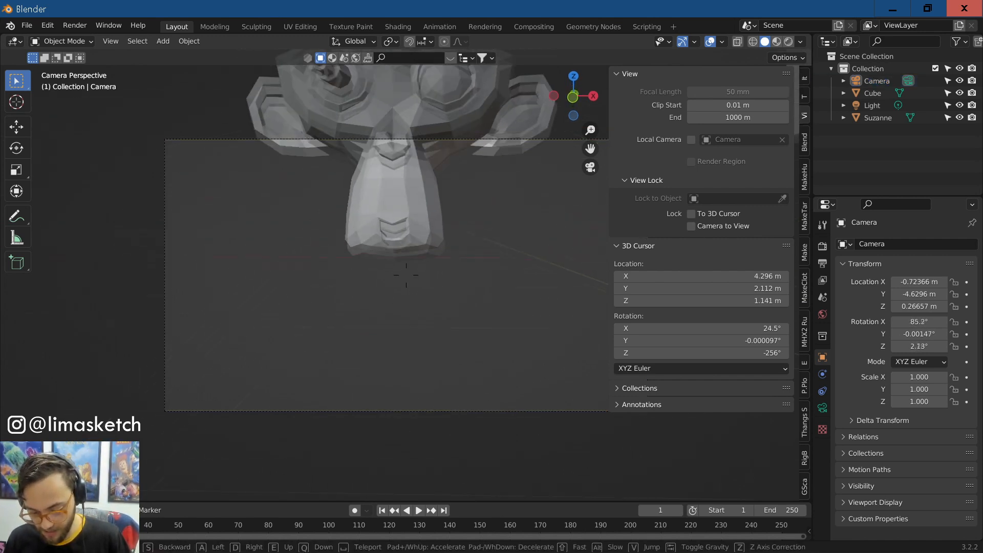
pyautogui.press('e')
pyautogui.press('a')
pyautogui.press('d')
pyautogui.press('a')
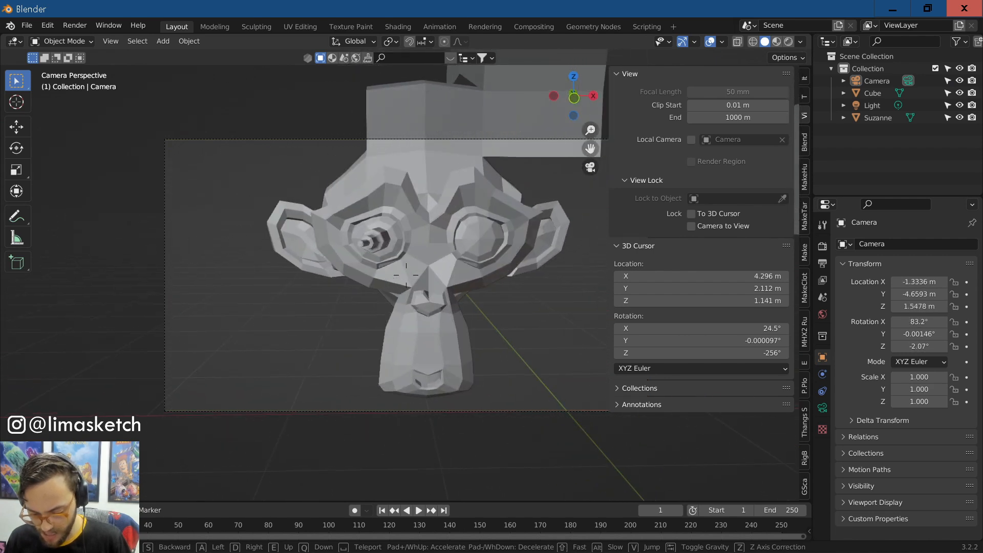
pyautogui.press('w')
pyautogui.press('s')
pyautogui.press('d')
pyautogui.press('q')
pyautogui.click(407, 276)
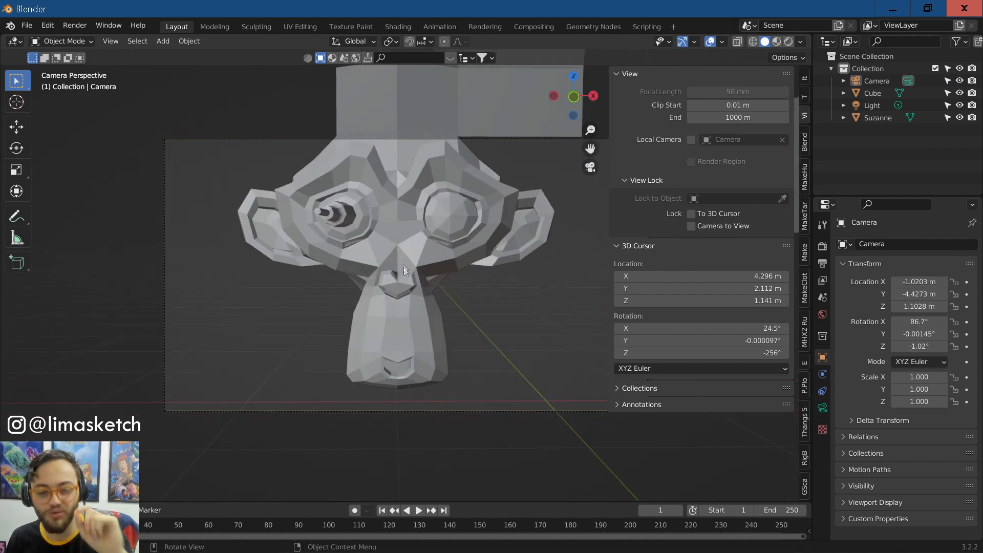
# Step: Set the camera's rotation to 90° on X, 0° on Y and 0° on Z
pyautogui.click(805, 78)
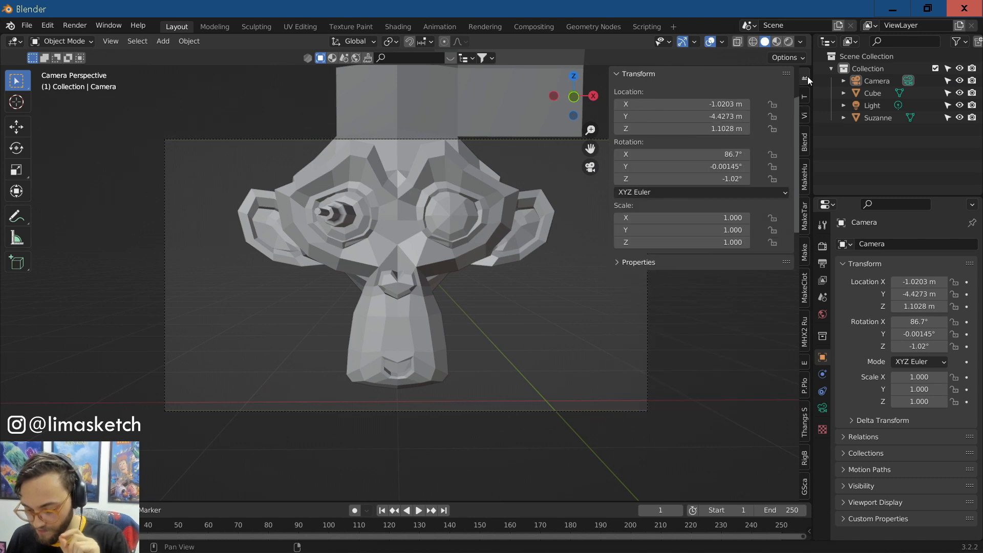
pyautogui.click(664, 154)
pyautogui.write('90')
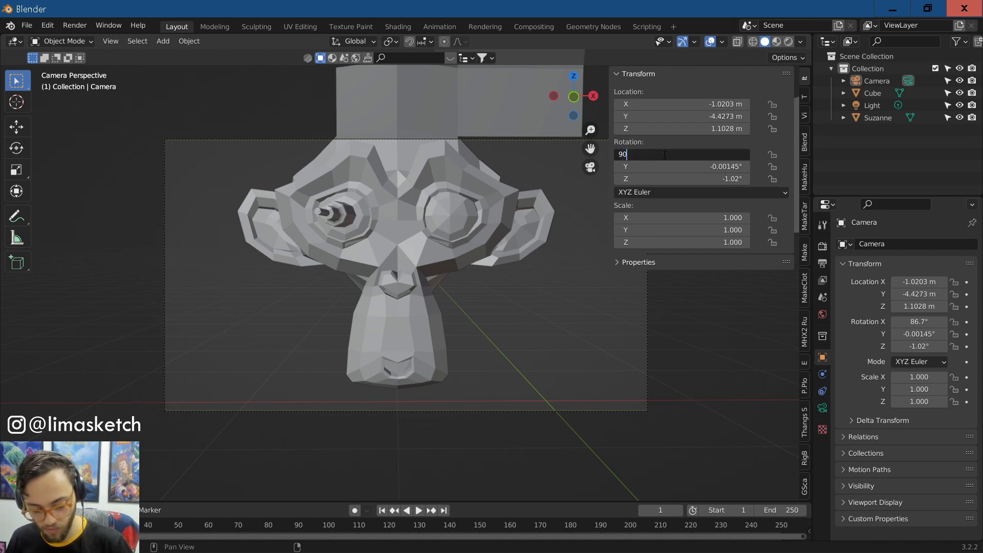
pyautogui.press('Return')
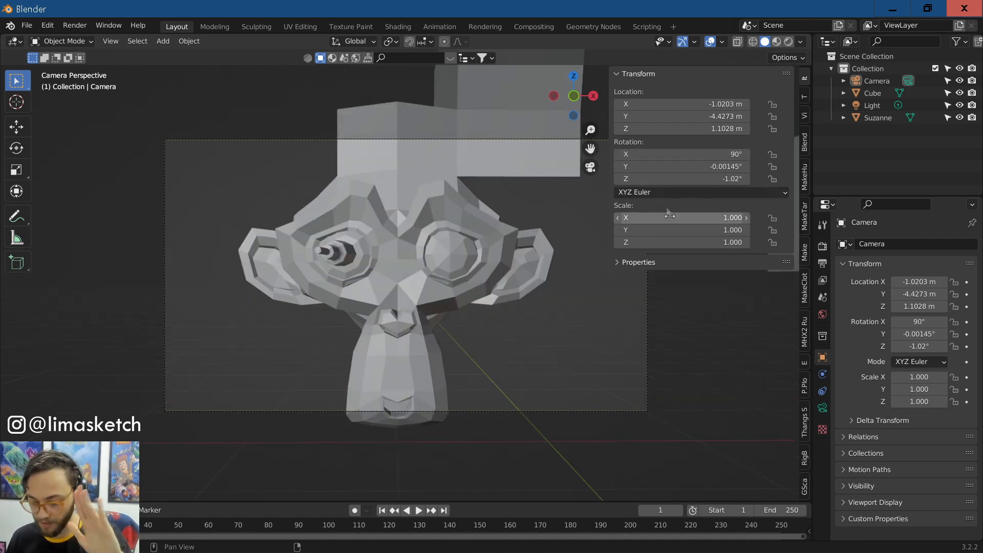
pyautogui.click(700, 166)
pyautogui.write('0')
pyautogui.press('Return')
pyautogui.click(682, 179)
pyautogui.write('0')
pyautogui.press('Return')
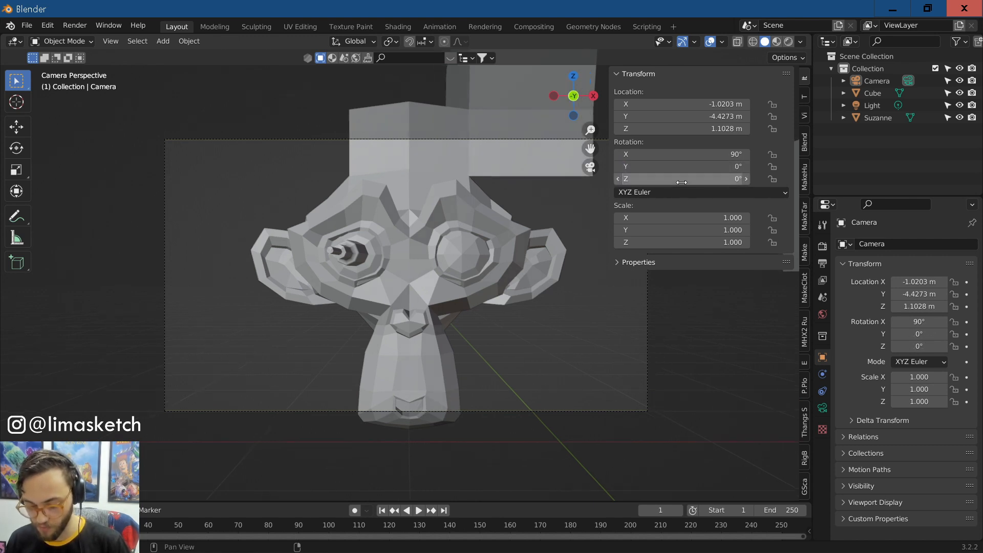
# Step: Set the camera's location to 0 m on X, Y and Z
pyautogui.moveTo(640, 105); pyautogui.dragTo(661, 105)
pyautogui.click(662, 106)
pyautogui.write('0')
pyautogui.press('Return')
pyautogui.click(658, 117)
pyautogui.write('0')
pyautogui.press('Return')
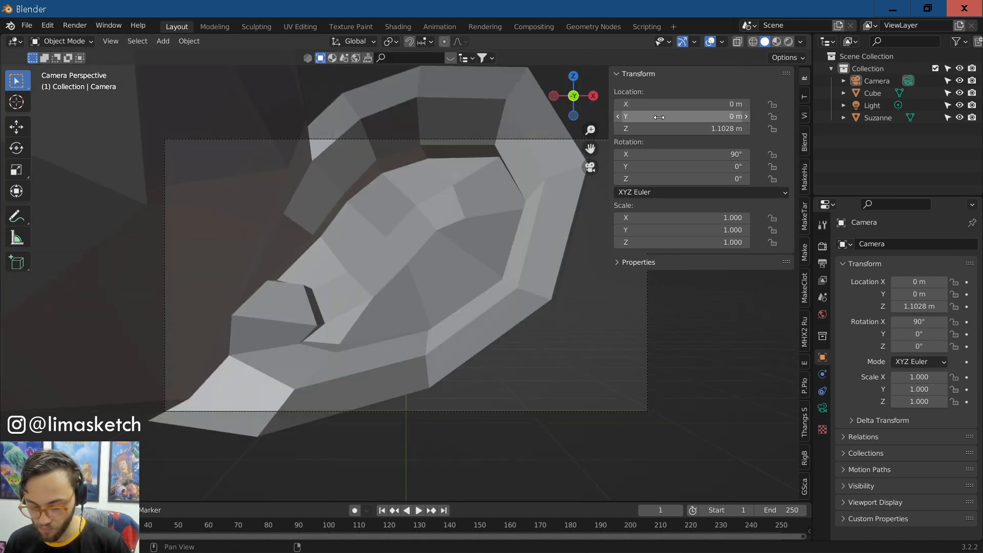
pyautogui.click(659, 127)
pyautogui.write('0')
pyautogui.press('Return')
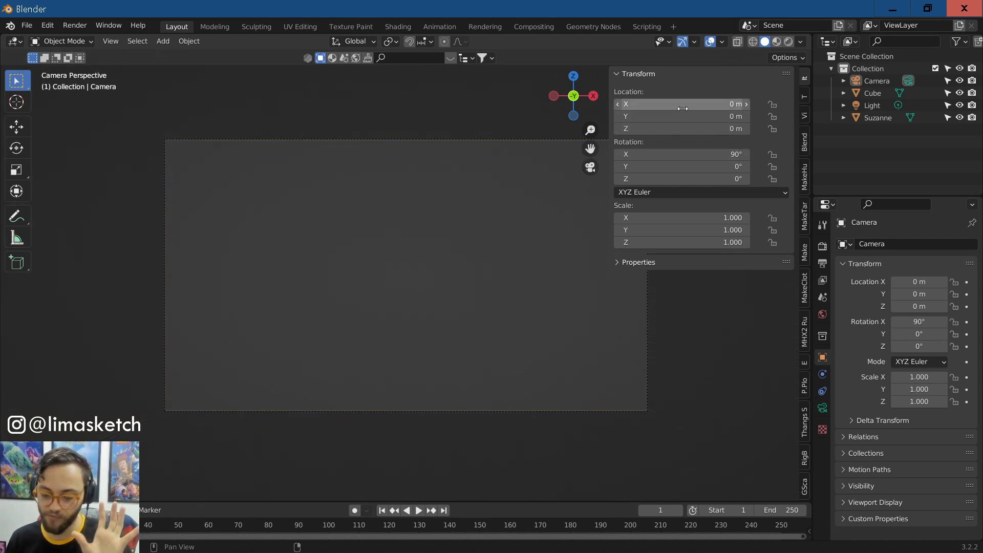
pyautogui.moveTo(678, 116); pyautogui.dragTo(721, 104)
pyautogui.hotkey('ctrl', 'z')
pyautogui.hotkey('ctrl', 'z')
# Step: Walk the camera straight back along Y to about -7.2 m, bringing Suzanne into the frame
pyautogui.hotkey('shift', '`')
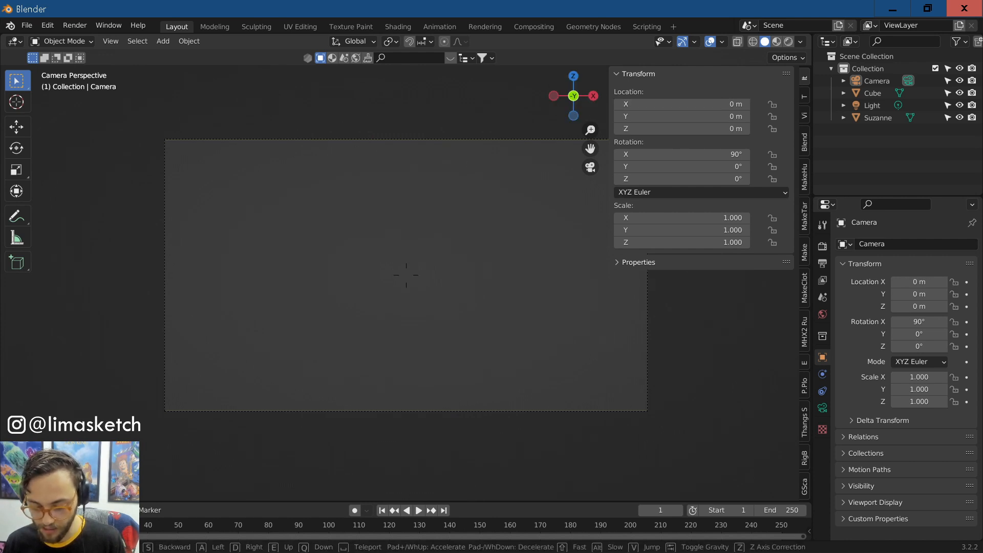
pyautogui.press('s')
pyautogui.press('w')
pyautogui.click(407, 275)
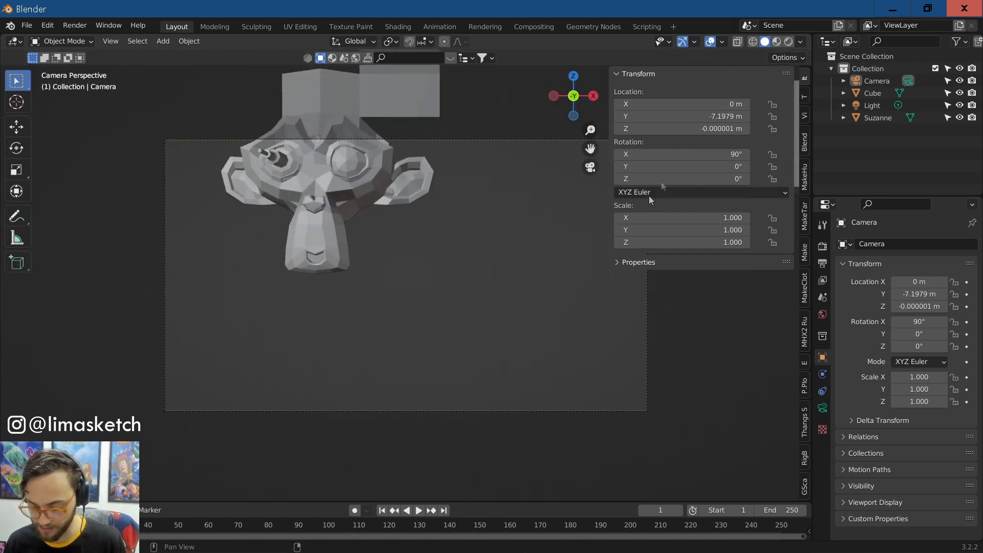
# Step: Adjust the camera's location to X -0.98 m, Y -6.4679 m and Z 0.89 m, centring Suzanne in the frame
pyautogui.moveTo(673, 126); pyautogui.dragTo(619, 104)
pyautogui.click(687, 101)
pyautogui.write('0')
pyautogui.press('Return')
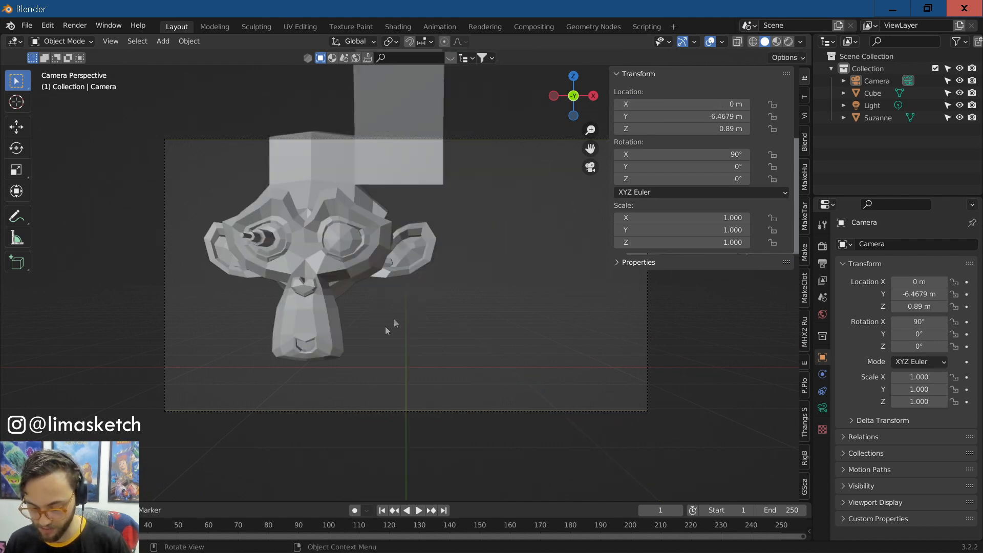
pyautogui.moveTo(681, 104); pyautogui.dragTo(646, 104)
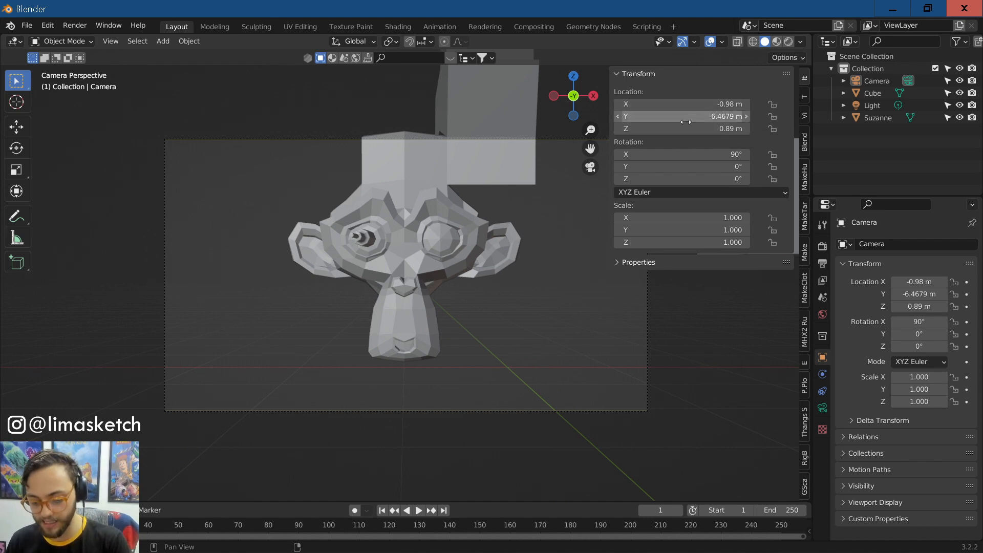
# Step: Move the camera to Y -5.9579 m and Z 1.17 m, and hide the sidebar
pyautogui.moveTo(703, 121)
pyautogui.mouseDown()
pyautogui.moveTo(728, 122)
pyautogui.moveTo(682, 139)
pyautogui.moveTo(703, 128)
pyautogui.mouseUp()
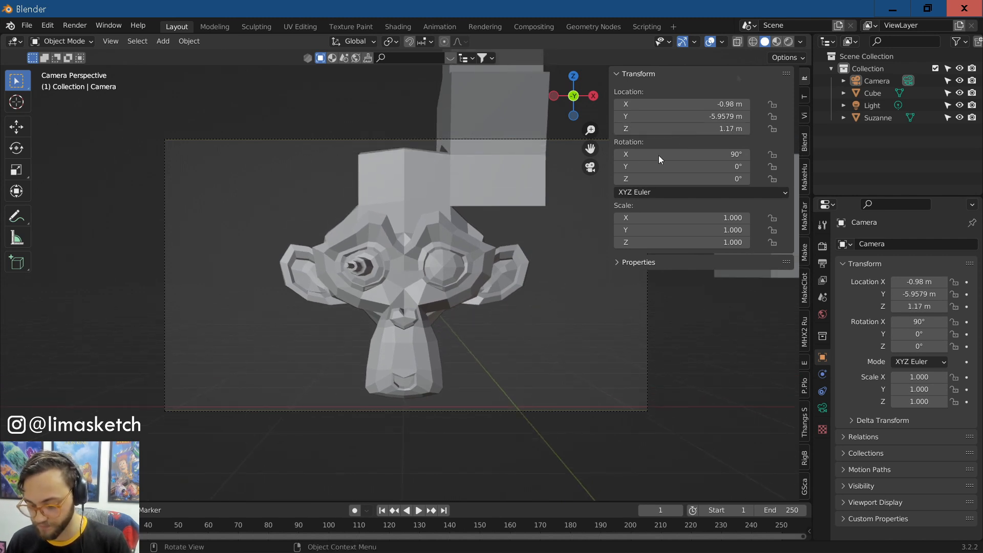
pyautogui.press('n')
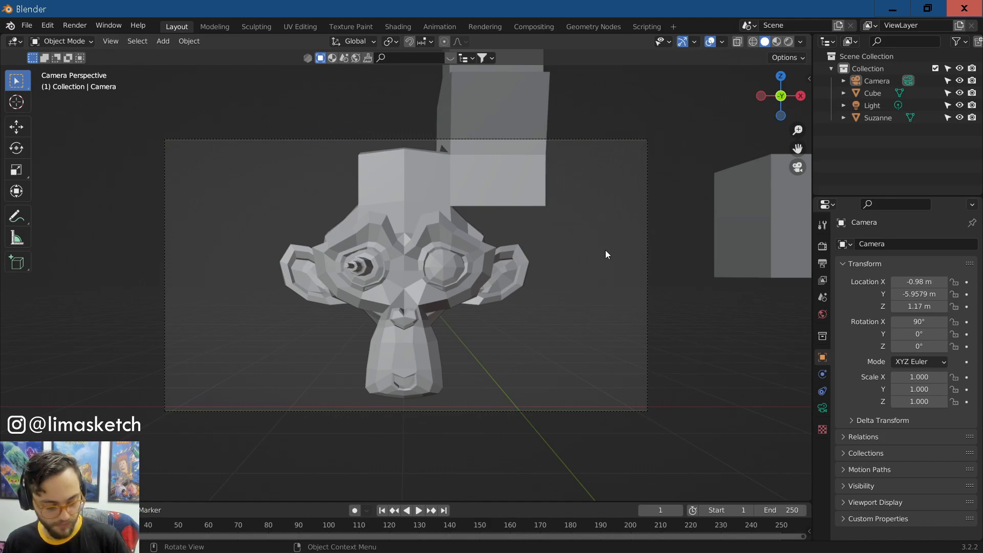
# Step: Render the current frame from the camera, view the whole image, and close the render window
pyautogui.press('F12')
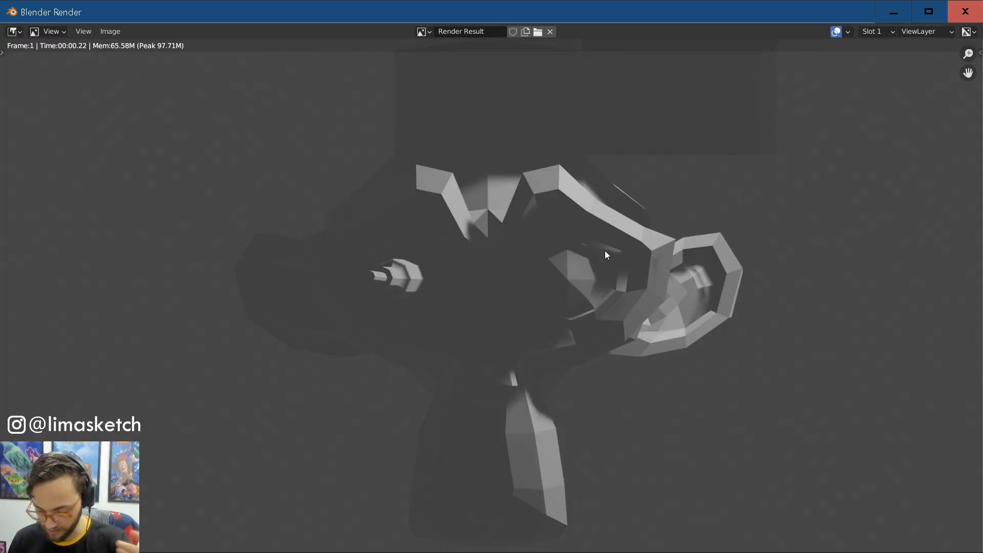
pyautogui.press('Home')
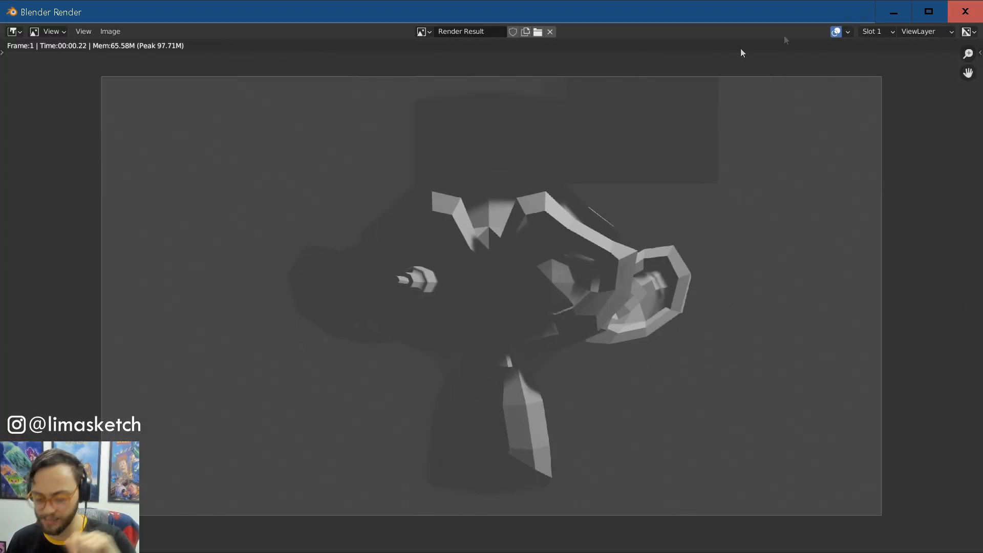
pyautogui.click(966, 11)
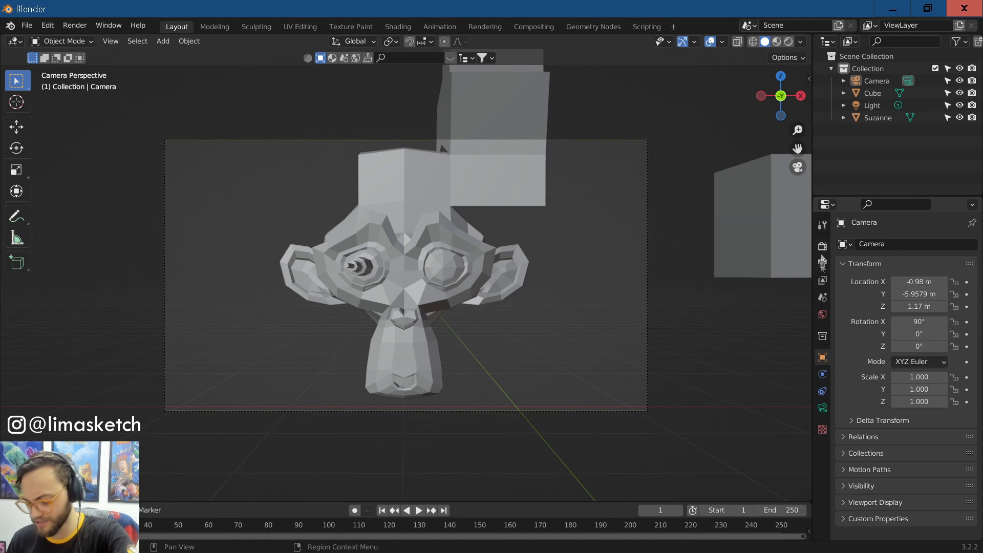
# Step: Select the cube outside the camera frame and render the image again to check what the frame includes
pyautogui.scroll(-2, 722, 262)
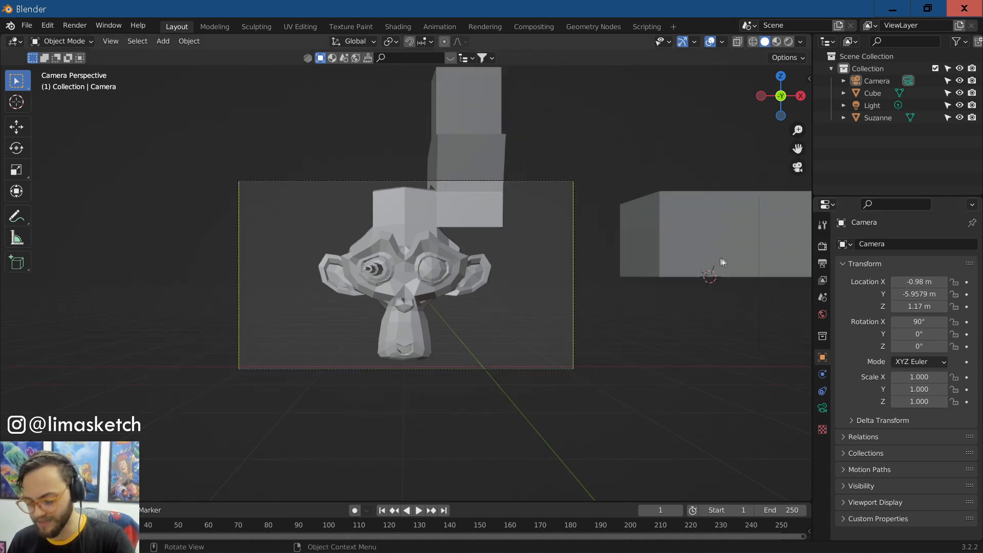
pyautogui.click(705, 225)
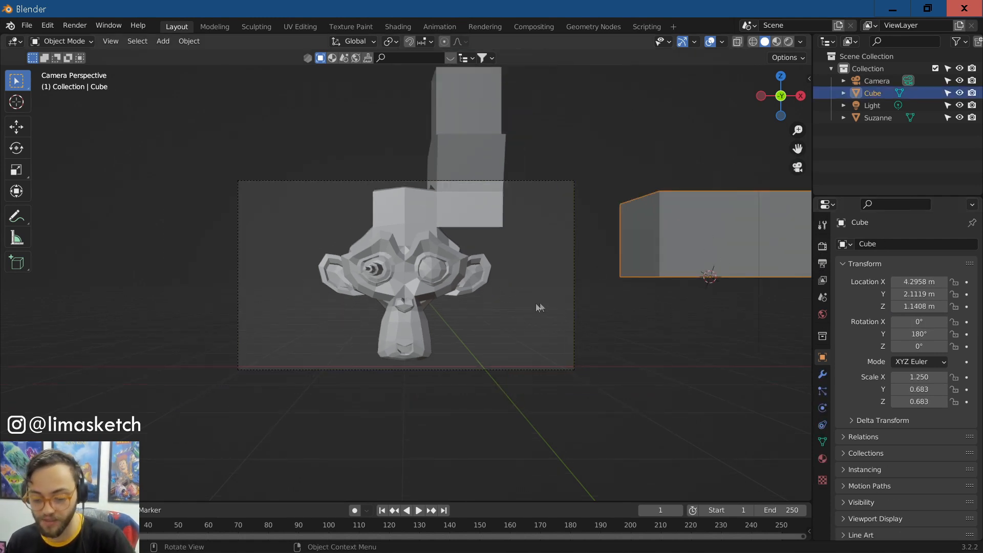
pyautogui.scroll(2, 564, 360)
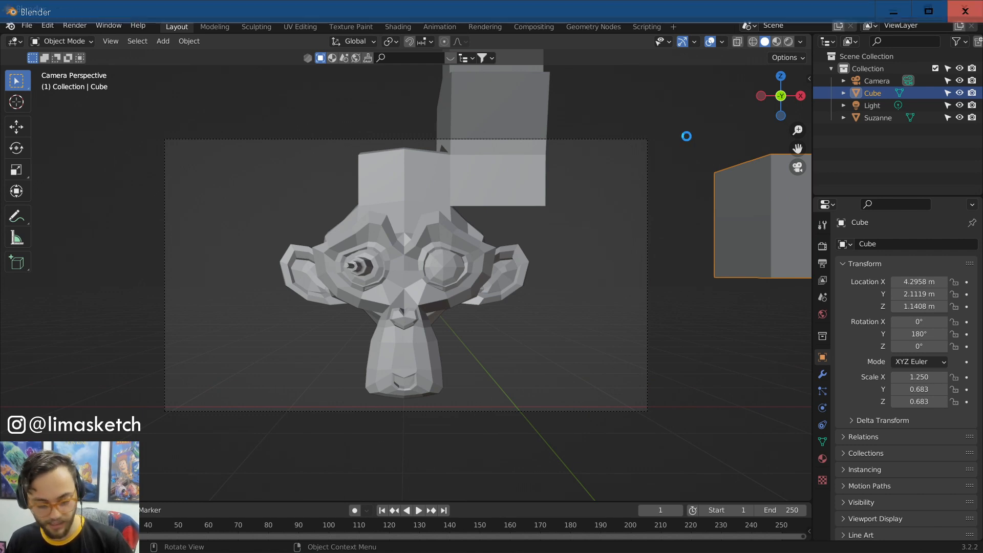
pyautogui.press('F12')
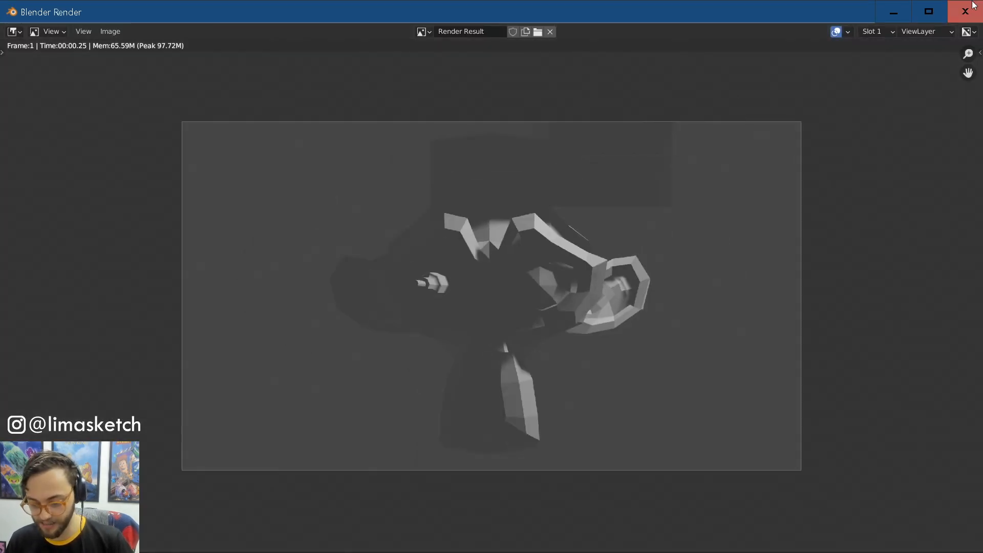
# Step: Close the render window, reopen the last render result, and close it again
pyautogui.click(966, 11)
pyautogui.press('F11')
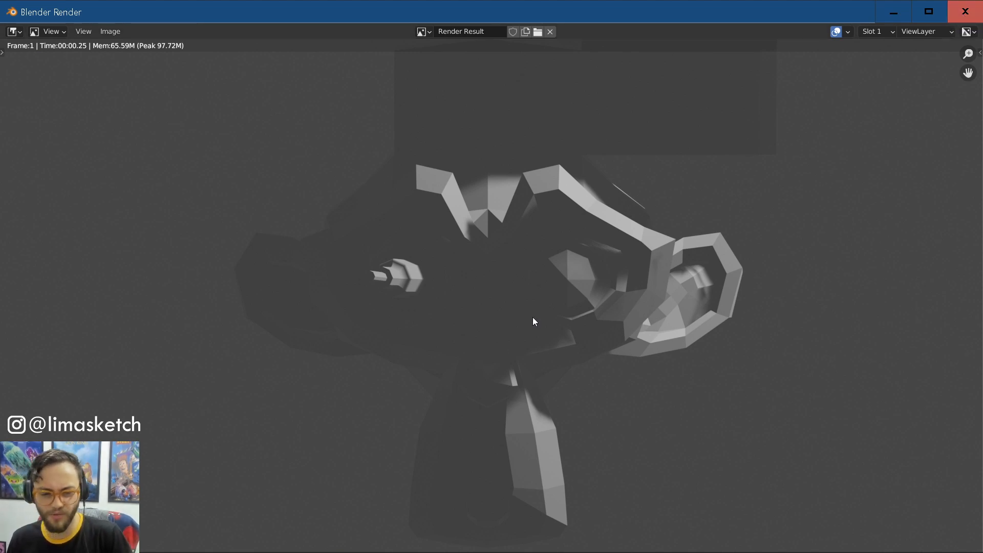
pyautogui.click(966, 11)
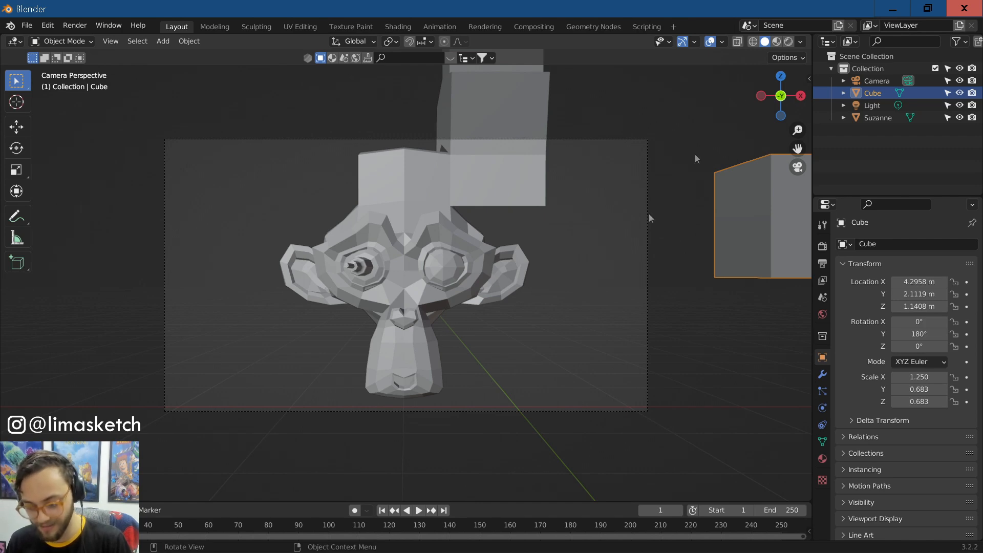
# Step: Split the 3D viewport vertically into two and take the new viewport out of the camera view
pyautogui.moveTo(809, 35); pyautogui.dragTo(390, 154)
pyautogui.scroll(1, 274, 217)
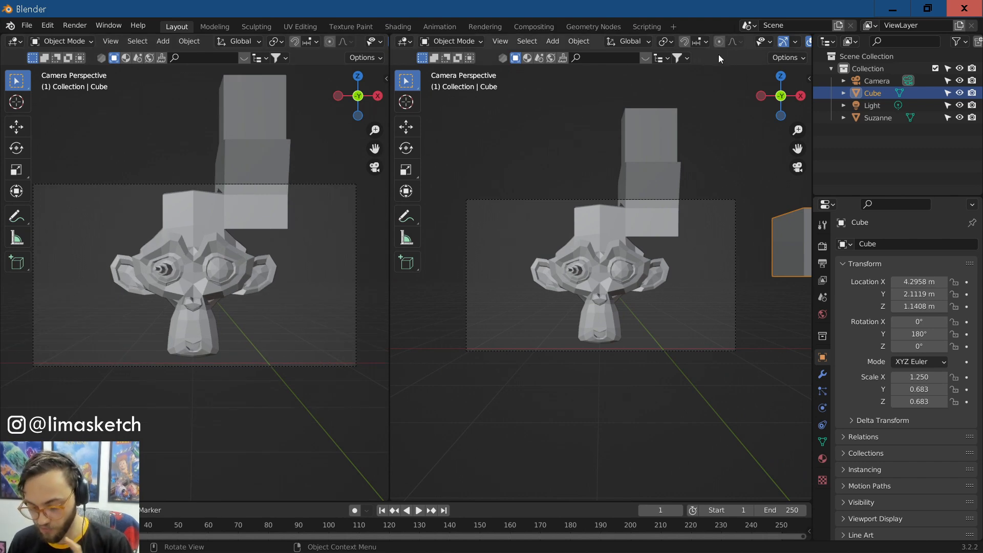
pyautogui.press('KP_0')
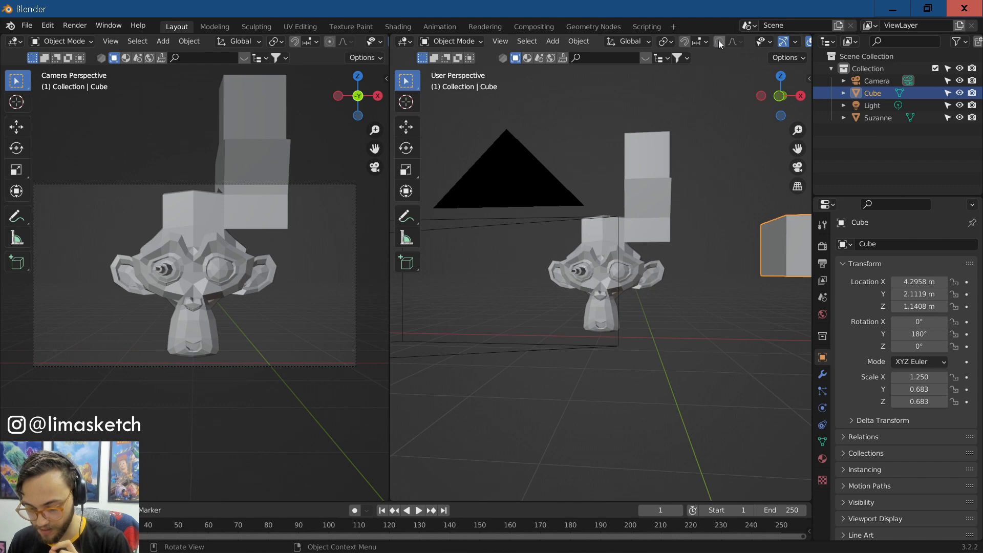
pyautogui.scroll(-5, 720, 42)
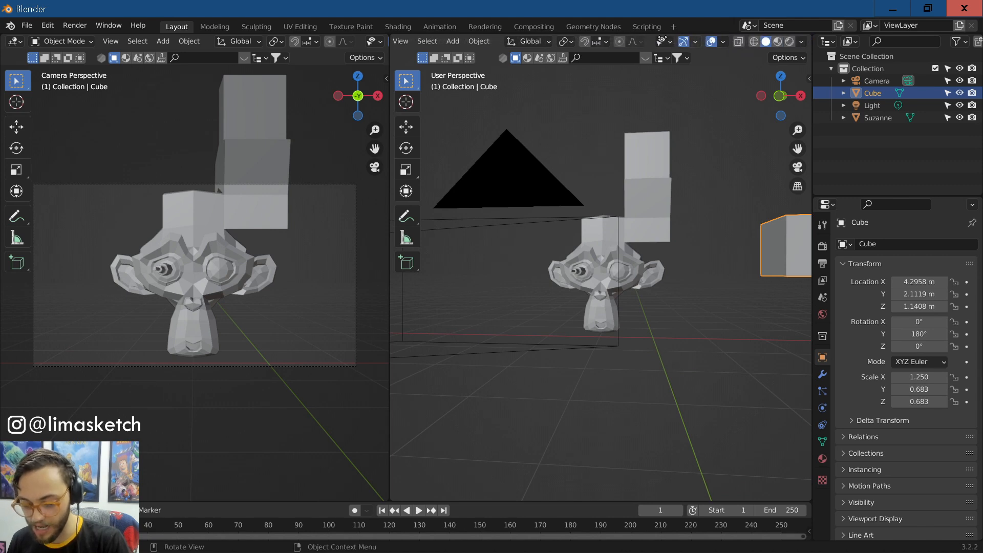
# Step: Select Suzanne, inspect its mesh in Wireframe shading in the free-view viewport, and return to Solid shading
pyautogui.scroll(3, 542, 262)
pyautogui.click(613, 248)
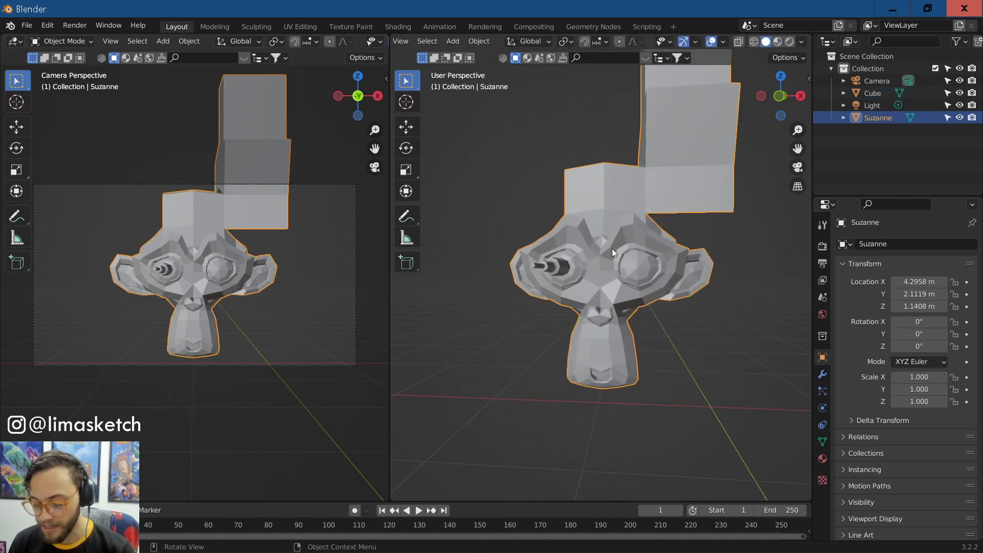
pyautogui.scroll(1, 643, 257)
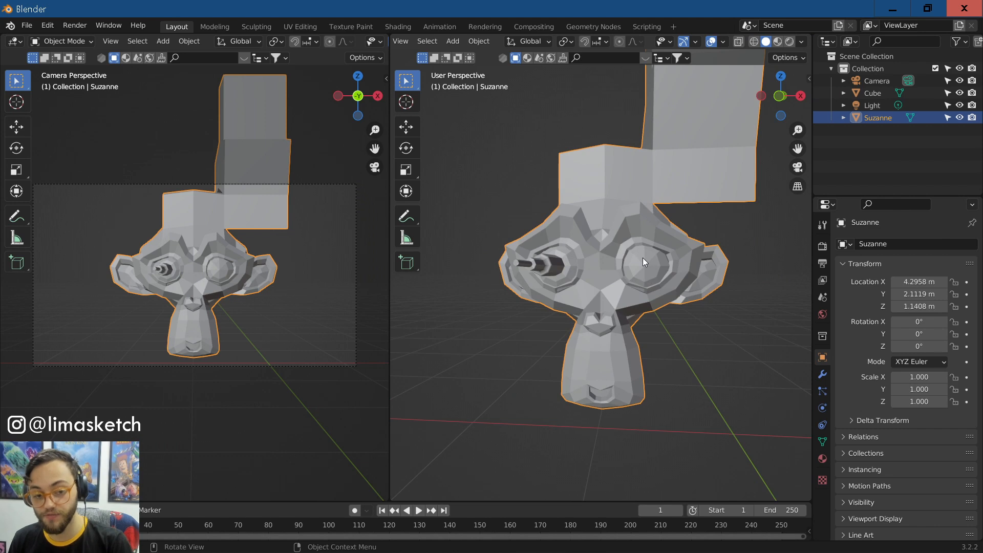
pyautogui.click(753, 42)
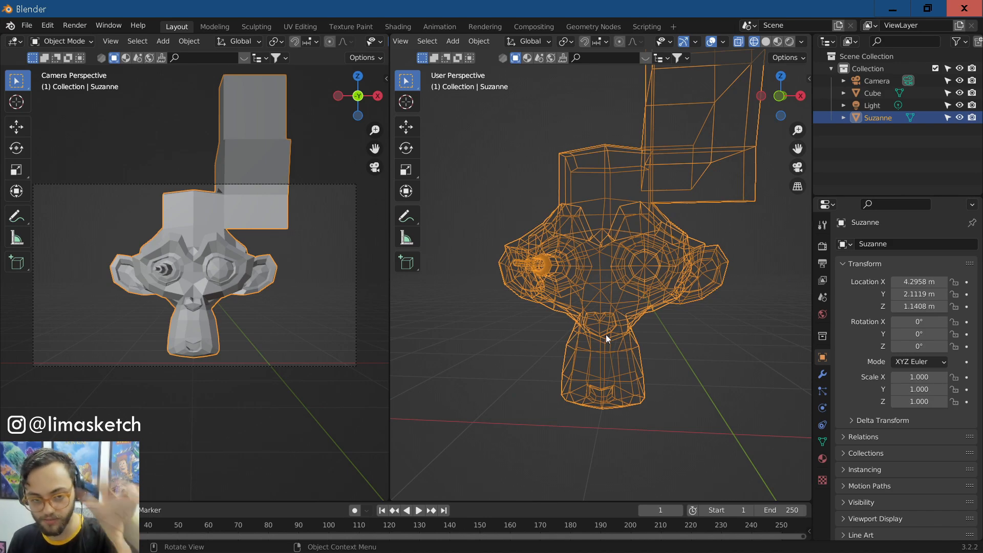
pyautogui.scroll(5, 625, 359)
pyautogui.moveTo(626, 358)
pyautogui.mouseDown(button='middle')
pyautogui.moveTo(547, 332)
pyautogui.moveTo(552, 266)
pyautogui.moveTo(613, 308)
pyautogui.moveTo(567, 358)
pyautogui.moveTo(600, 354)
pyautogui.moveTo(603, 435)
pyautogui.mouseUp(button='middle')
pyautogui.scroll(-6, 613, 309)
pyautogui.click(767, 41)
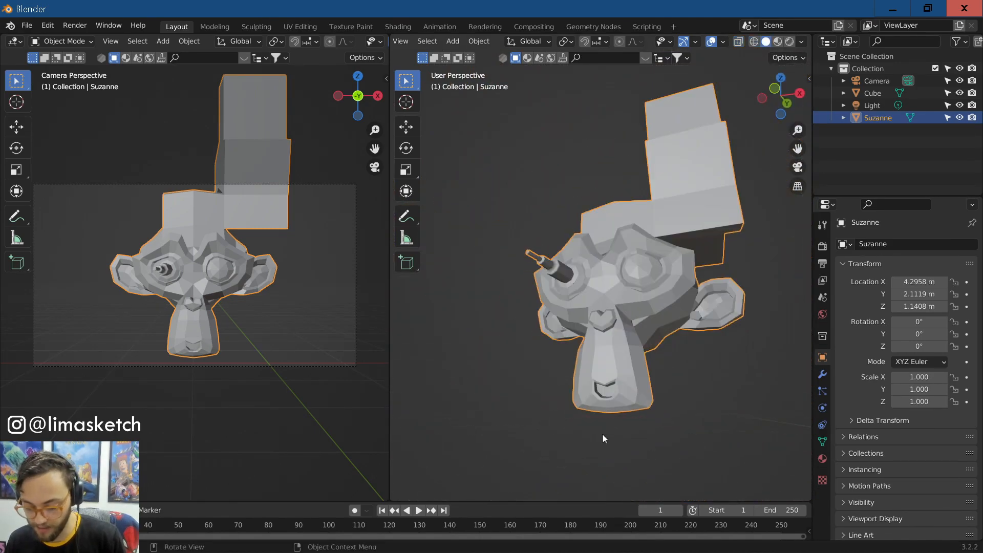
# Step: In Edit Mode, box-select the faces of Suzanne's muzzle in Solid shading, check the selection from the side, and deselect them
pyautogui.press('Tab')
pyautogui.press('w')
pyautogui.moveTo(531, 428); pyautogui.dragTo(663, 358)
pyautogui.scroll(3, 654, 412)
pyautogui.moveTo(654, 412); pyautogui.dragTo(477, 423, button='middle')
pyautogui.scroll(-3, 531, 399)
pyautogui.moveTo(531, 399); pyautogui.dragTo(768, 402, button='middle')
pyautogui.click(710, 413)
pyautogui.scroll(1, 709, 414)
pyautogui.moveTo(709, 415); pyautogui.dragTo(720, 413, button='middle')
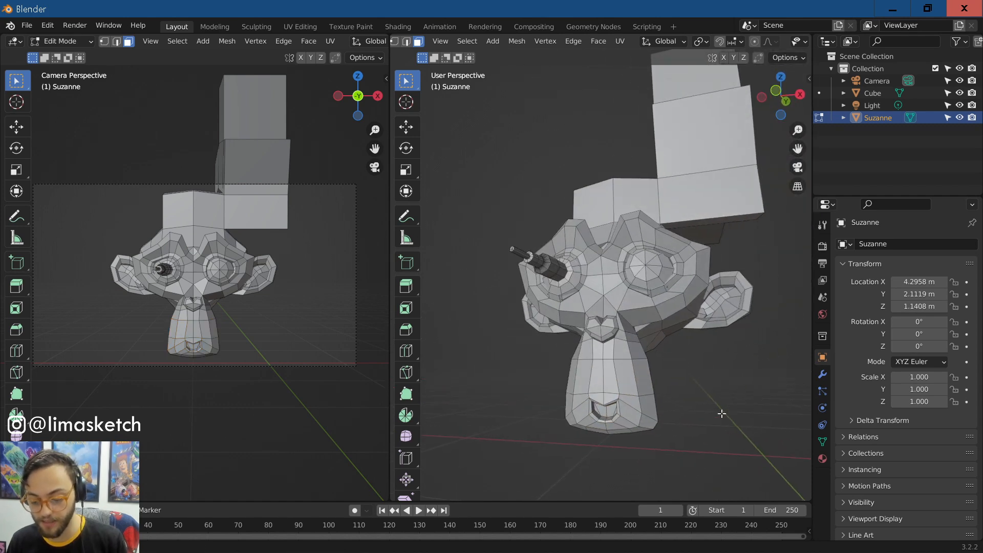
pyautogui.scroll(-5, 743, 42)
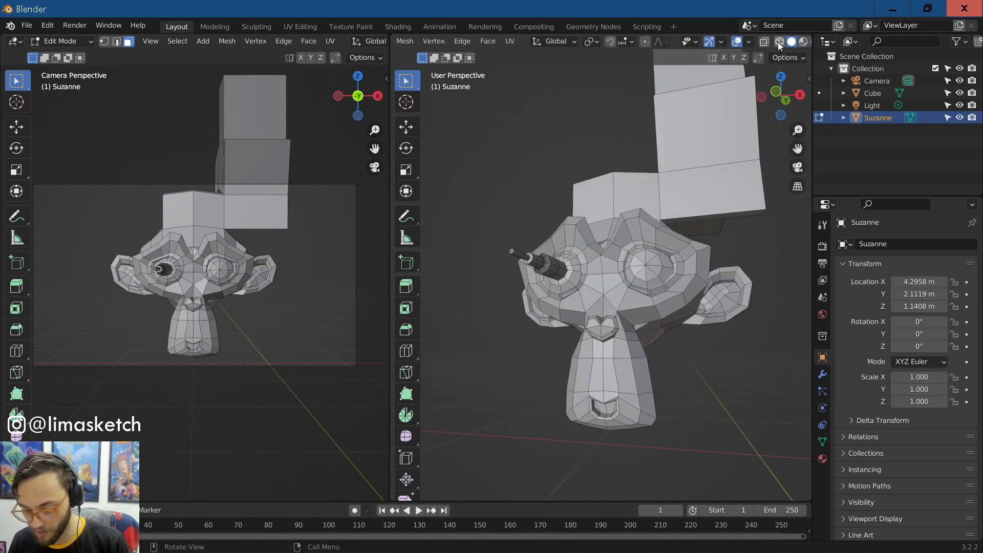
# Step: Box-select the muzzle faces through the mesh in Wireframe shading, check them in Solid shading, and deselect them
pyautogui.click(780, 42)
pyautogui.moveTo(519, 467); pyautogui.dragTo(696, 372)
pyautogui.moveTo(666, 414)
pyautogui.mouseDown(button='middle')
pyautogui.moveTo(621, 423)
pyautogui.moveTo(461, 399)
pyautogui.moveTo(612, 423)
pyautogui.mouseUp(button='middle')
pyautogui.click(792, 42)
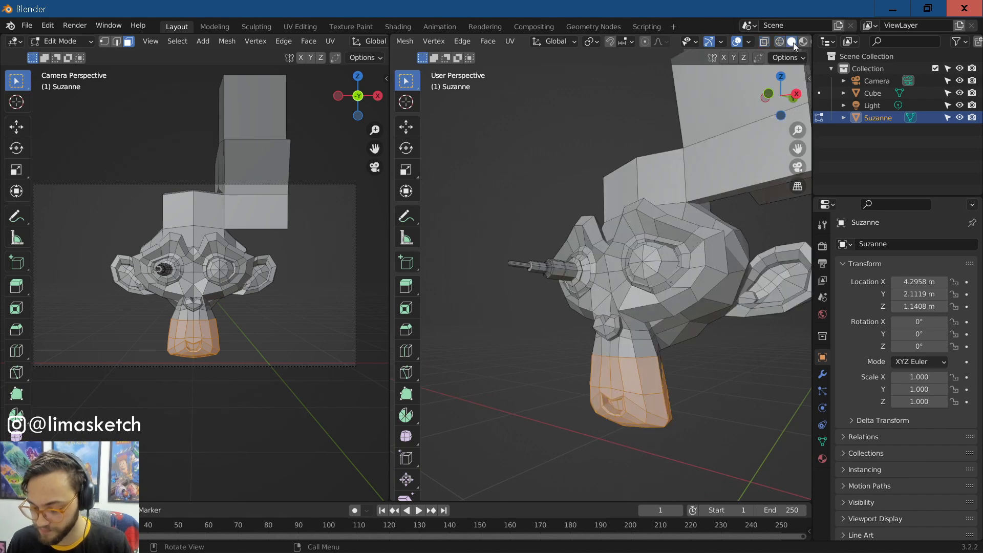
pyautogui.click(680, 373)
pyautogui.moveTo(650, 305)
pyautogui.mouseDown(button='middle')
pyautogui.moveTo(690, 297)
pyautogui.moveTo(687, 315)
pyautogui.mouseUp(button='middle')
pyautogui.scroll(-1, 691, 296)
pyautogui.scroll(1, 687, 314)
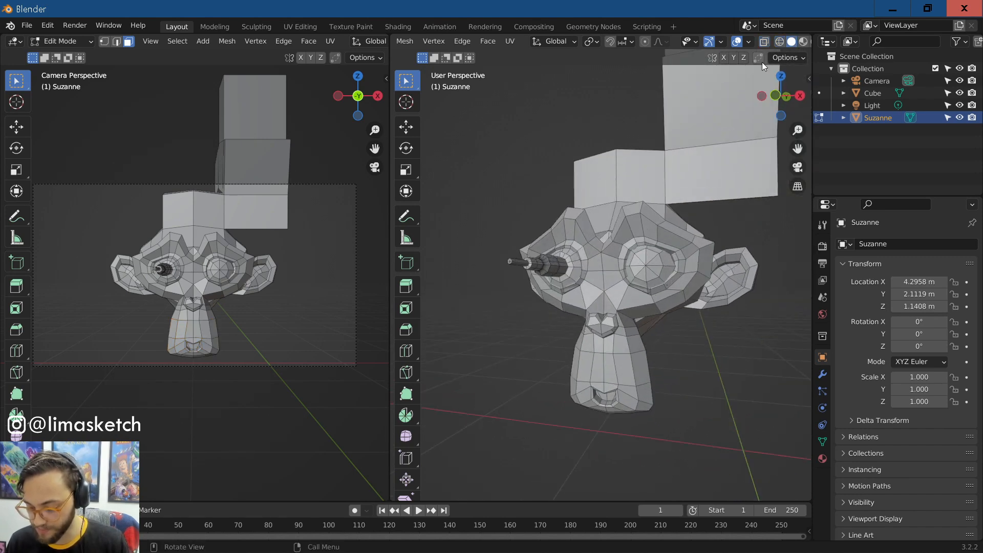
# Step: Switch the camera-view viewport to Material Preview shading and view Suzanne in Object Mode from a free angle
pyautogui.moveTo(366, 41); pyautogui.dragTo(97, 41, button='middle')
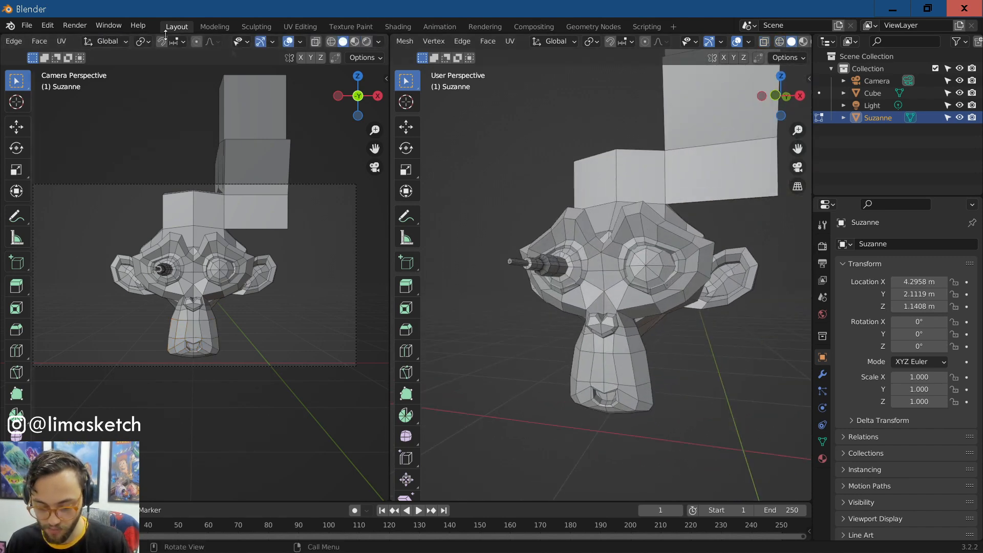
pyautogui.scroll(3, 226, 220)
pyautogui.click(357, 43)
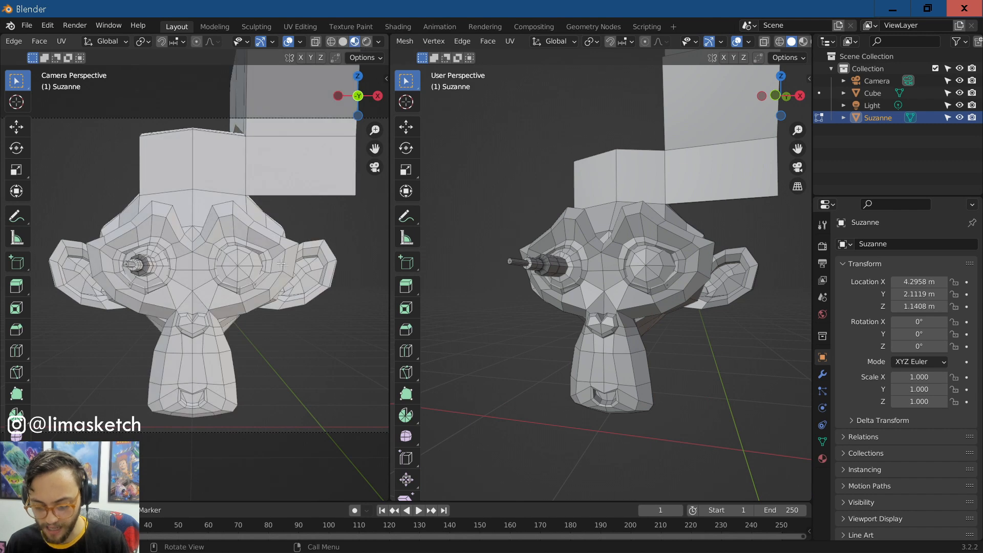
pyautogui.moveTo(287, 304); pyautogui.dragTo(267, 309, button='middle')
pyautogui.scroll(4, 266, 309)
pyautogui.press('Tab')
pyautogui.click(268, 310)
pyautogui.click(250, 263)
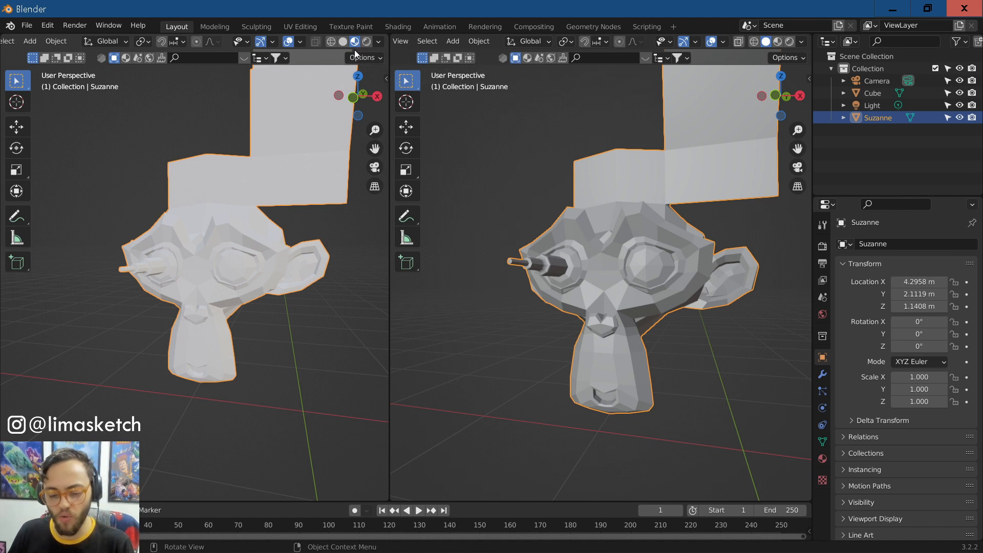
# Step: Enable Scene World and Scene Lights for the Material Preview shading, and deselect Suzanne
pyautogui.click(379, 42)
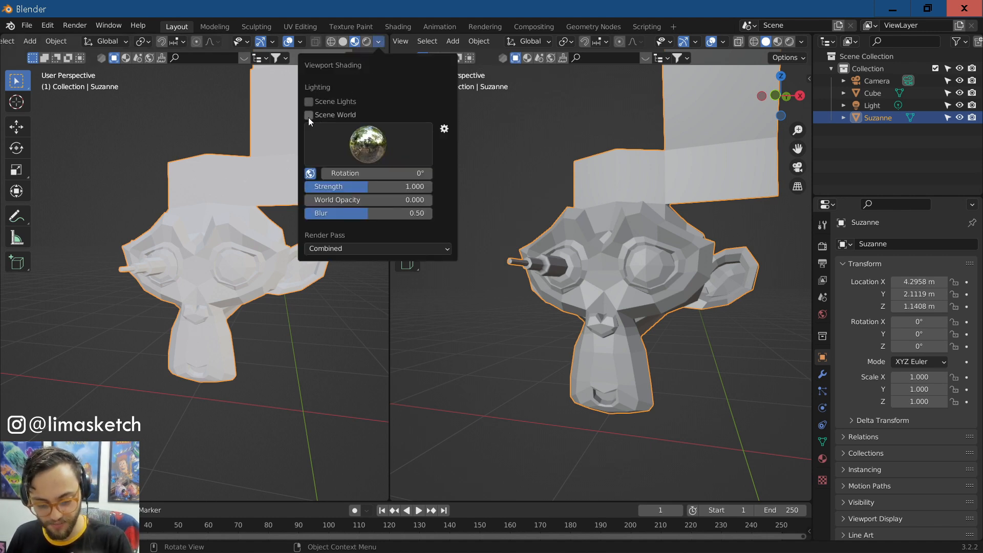
pyautogui.click(309, 116)
pyautogui.click(309, 102)
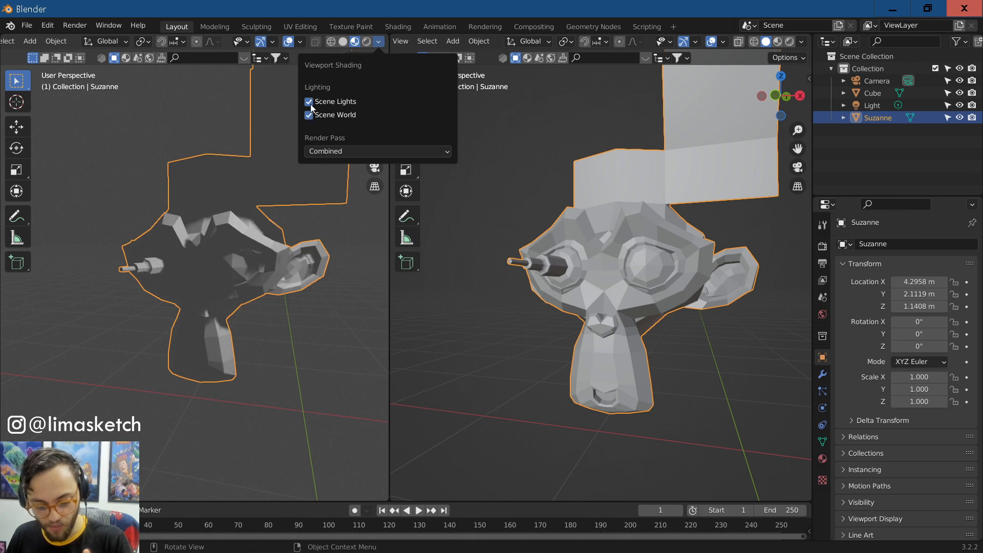
pyautogui.click(380, 42)
pyautogui.click(378, 42)
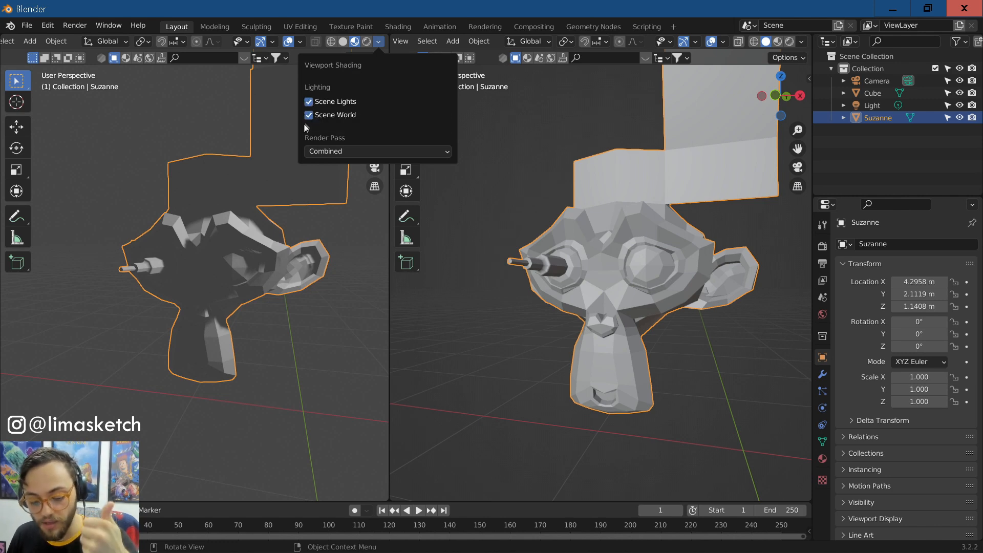
pyautogui.click(288, 366)
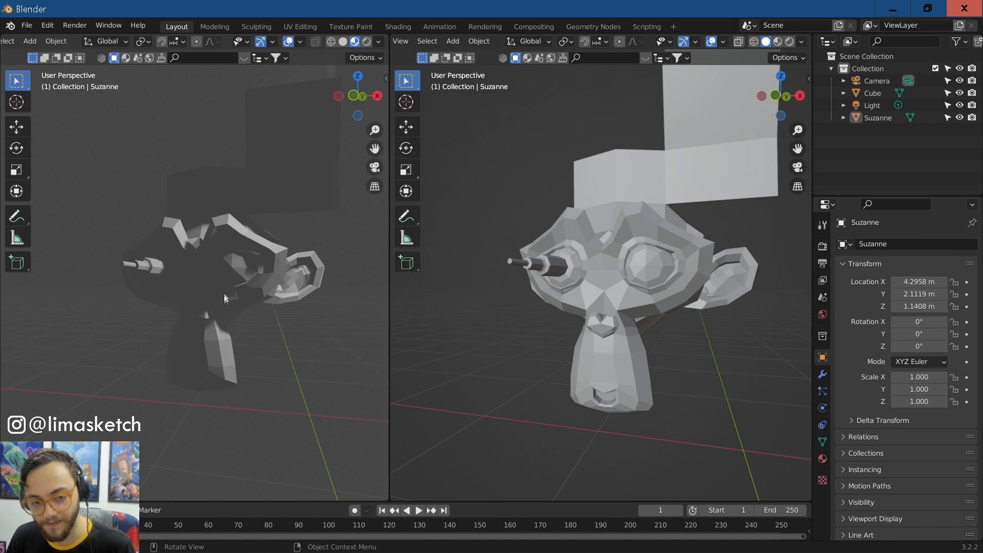
# Step: Switch the Material Preview viewport to Rendered shading and view Suzanne up close from an angle
pyautogui.moveTo(224, 297); pyautogui.dragTo(272, 297, button='middle')
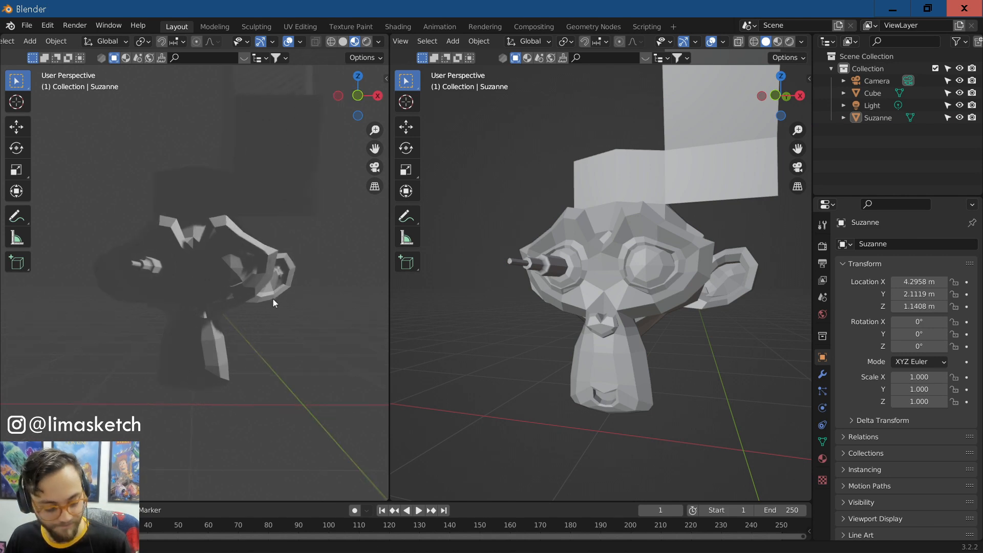
pyautogui.click(367, 44)
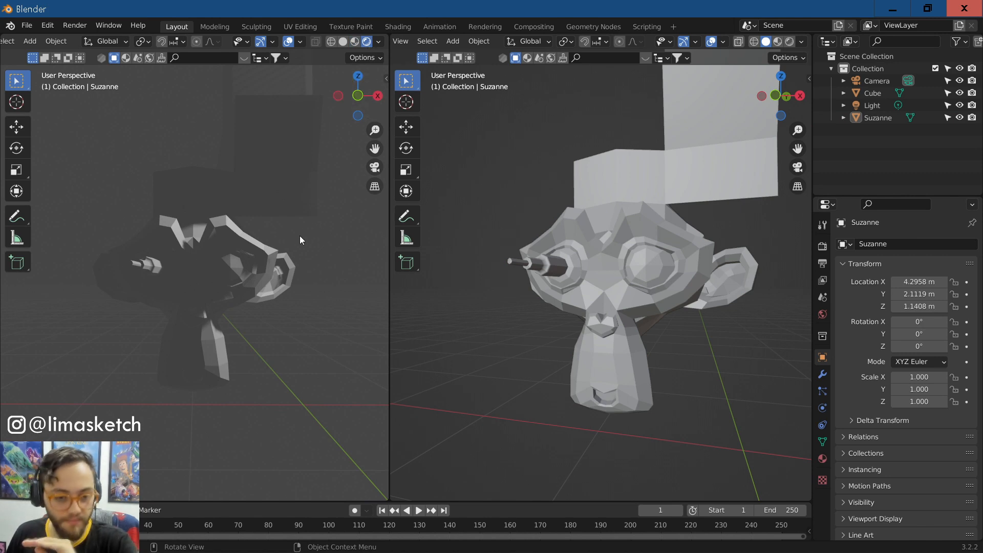
pyautogui.moveTo(285, 293); pyautogui.dragTo(260, 321, button='middle')
pyautogui.scroll(3, 262, 342)
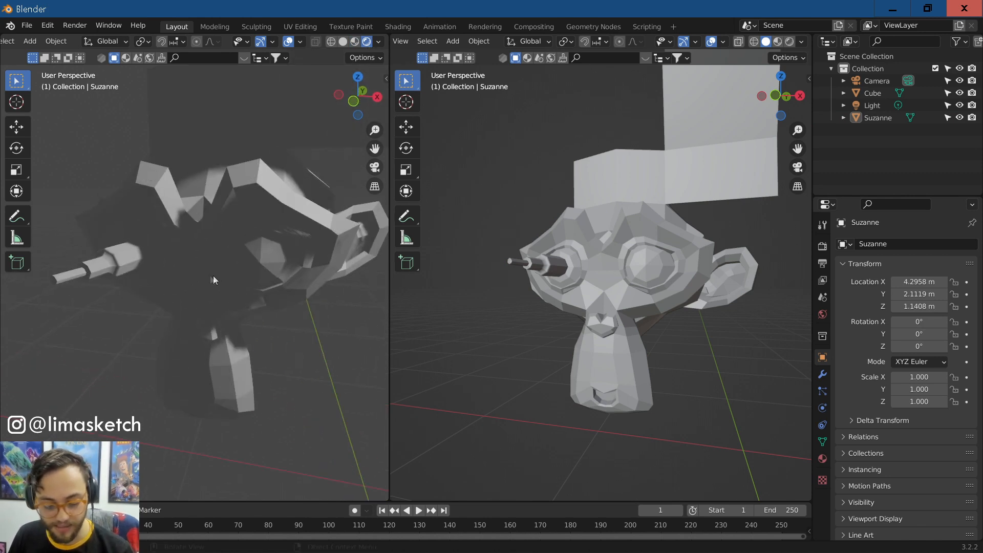
# Step: Return the Rendered-shading viewport to the camera view and render the image for comparison
pyautogui.press('KP_0')
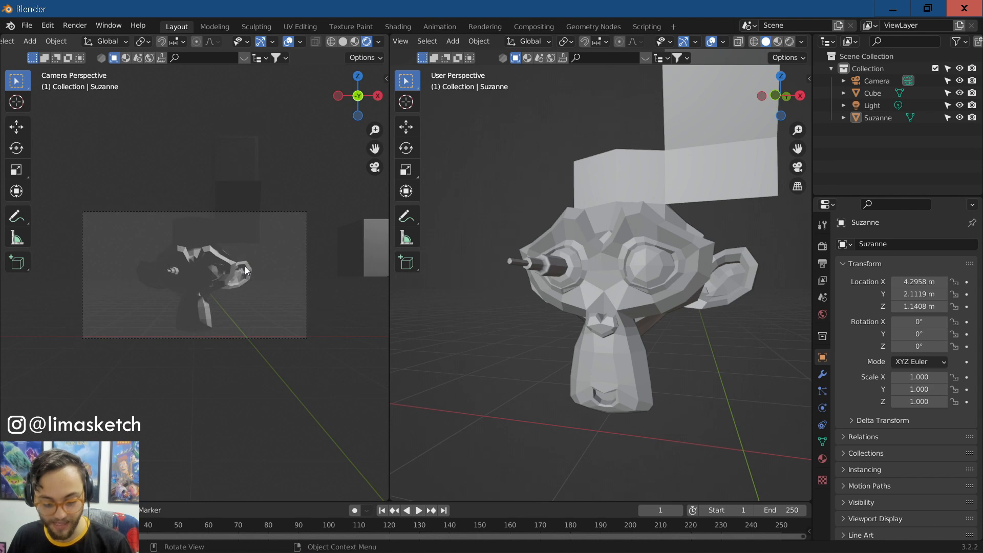
pyautogui.scroll(1, 245, 266)
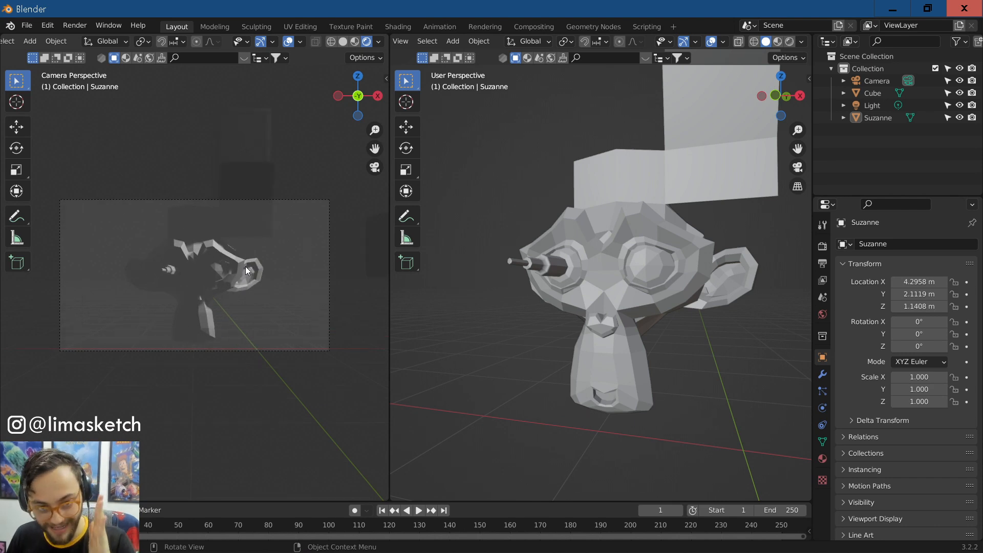
pyautogui.press('F12')
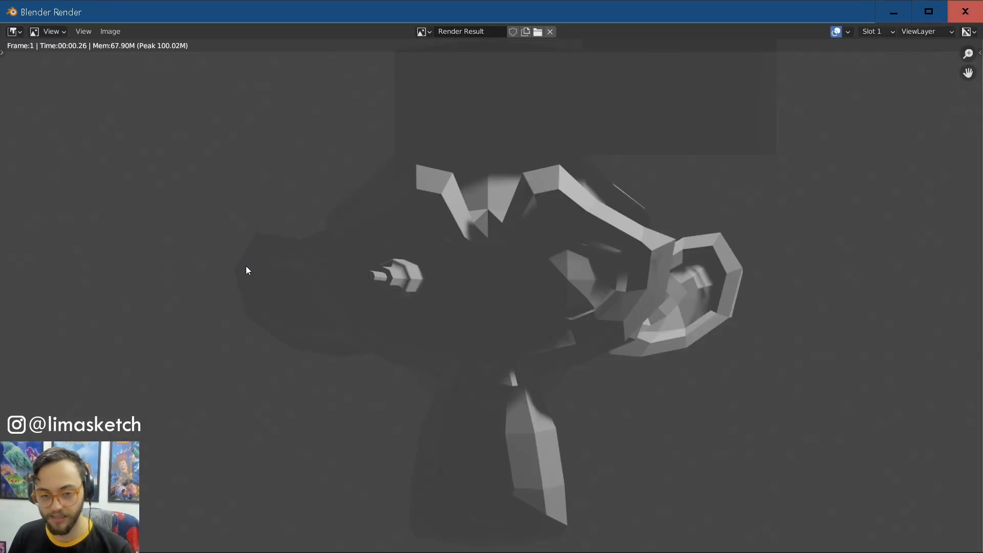
# Step: Close the render result, select Suzanne, and inspect its Rendered shading up close from a free side angle
pyautogui.click(966, 11)
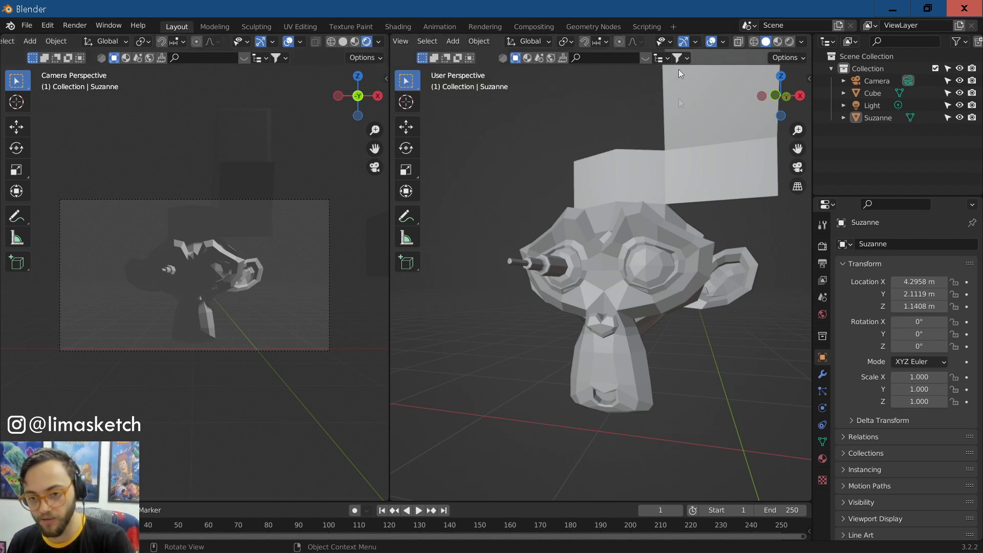
pyautogui.scroll(3, 272, 275)
pyautogui.moveTo(269, 310); pyautogui.dragTo(251, 271, button='middle')
pyautogui.click(251, 272)
pyautogui.scroll(-4, 250, 321)
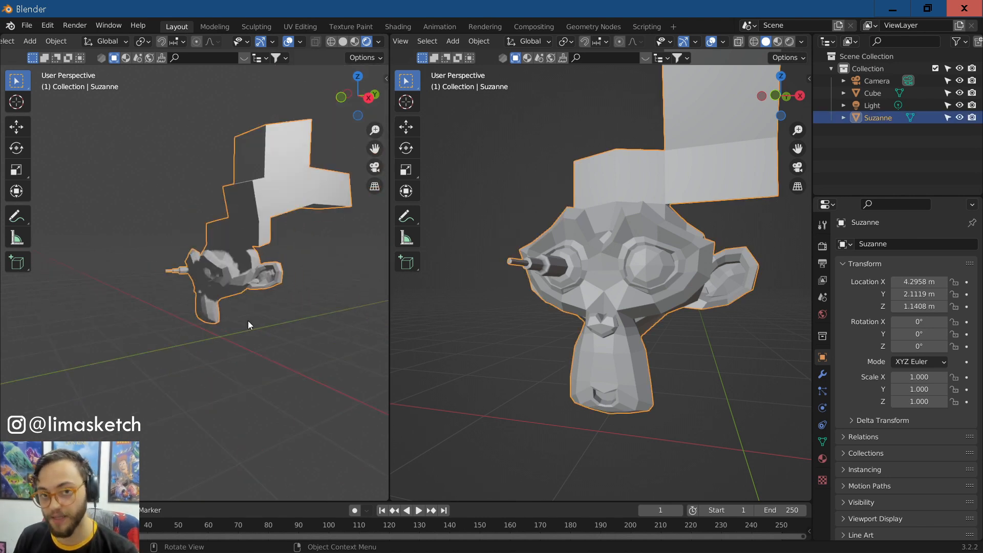
pyautogui.scroll(5, 262, 297)
pyautogui.moveTo(261, 300); pyautogui.dragTo(280, 315, button='middle')
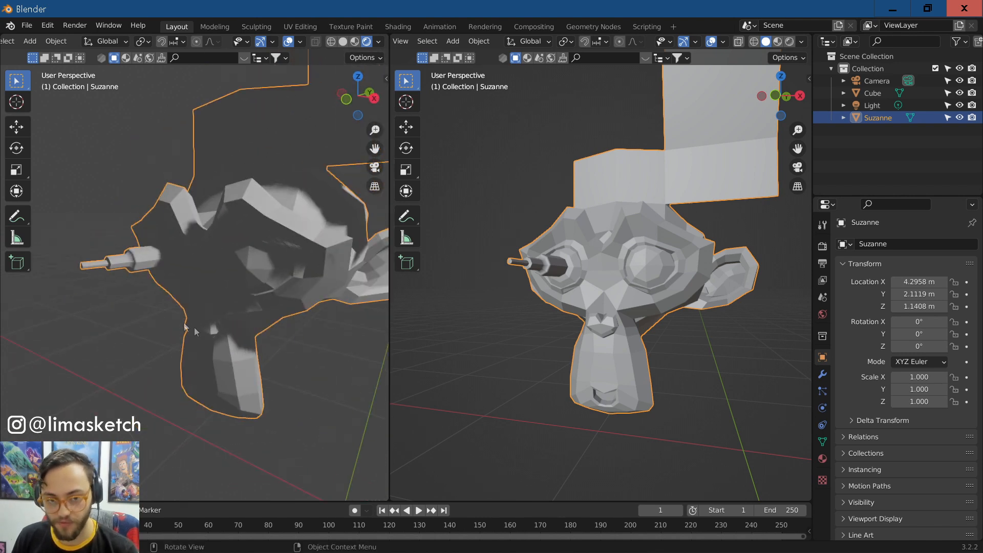
# Step: Compare Suzanne in Solid shading from the side, then return the viewport to Rendered shading
pyautogui.click(343, 41)
pyautogui.moveTo(219, 324); pyautogui.dragTo(134, 321, button='middle')
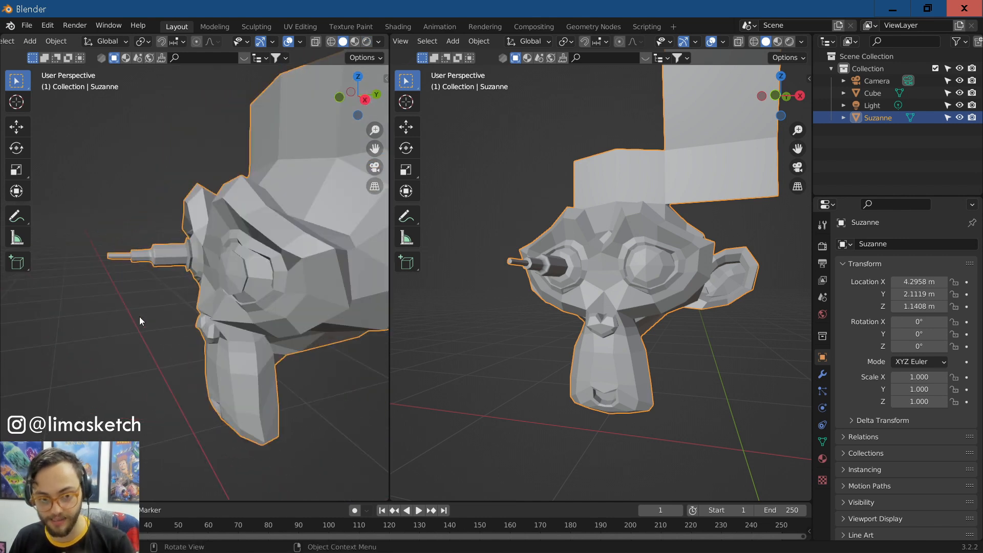
pyautogui.click(366, 41)
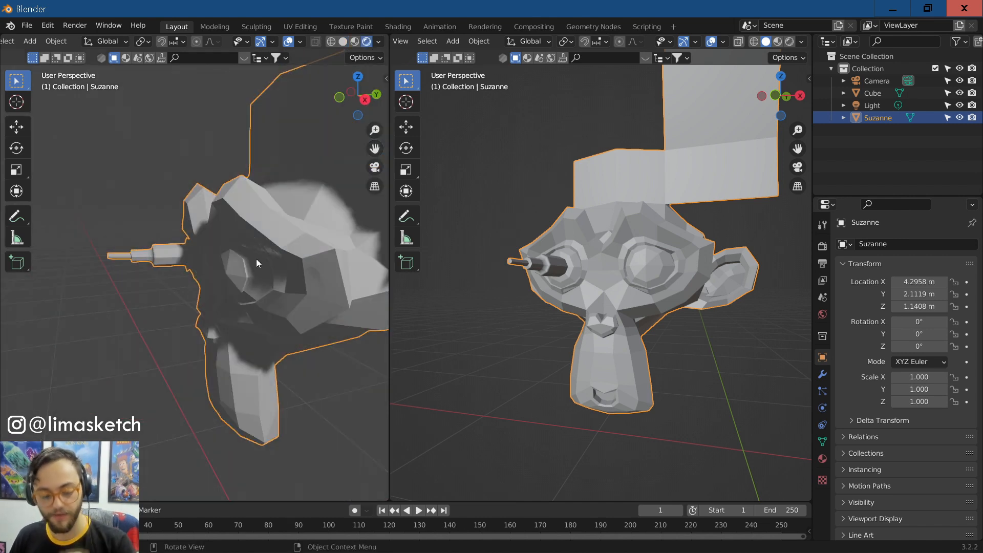
# Step: Deselect Suzanne in the camera view, then render the image again and close the render result
pyautogui.press('KP_0')
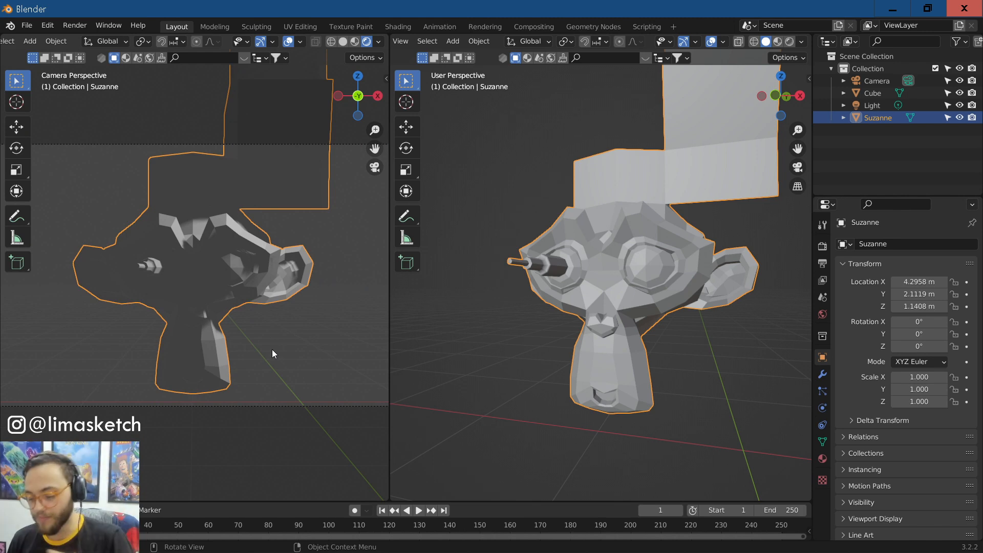
pyautogui.scroll(-2, 279, 348)
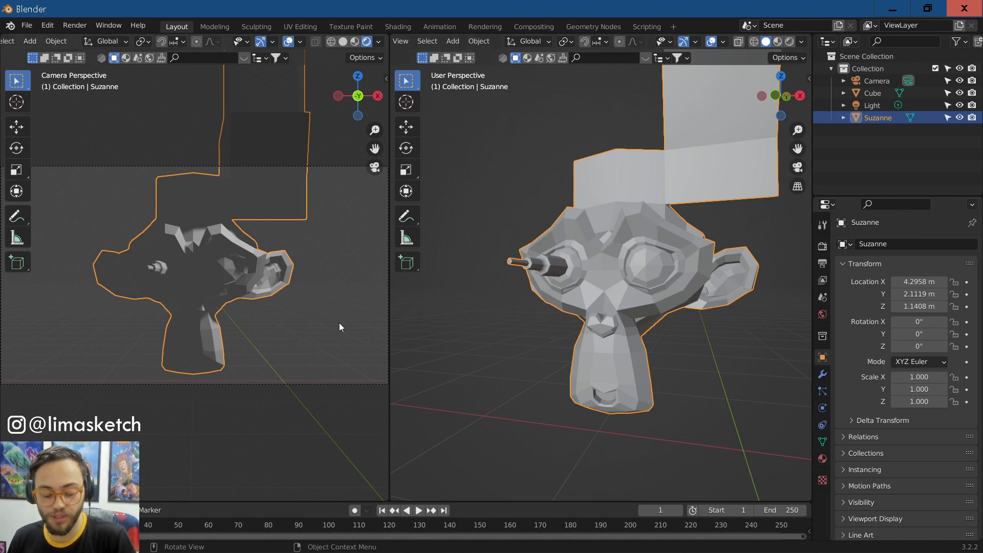
pyautogui.click(330, 362)
pyautogui.press('F12')
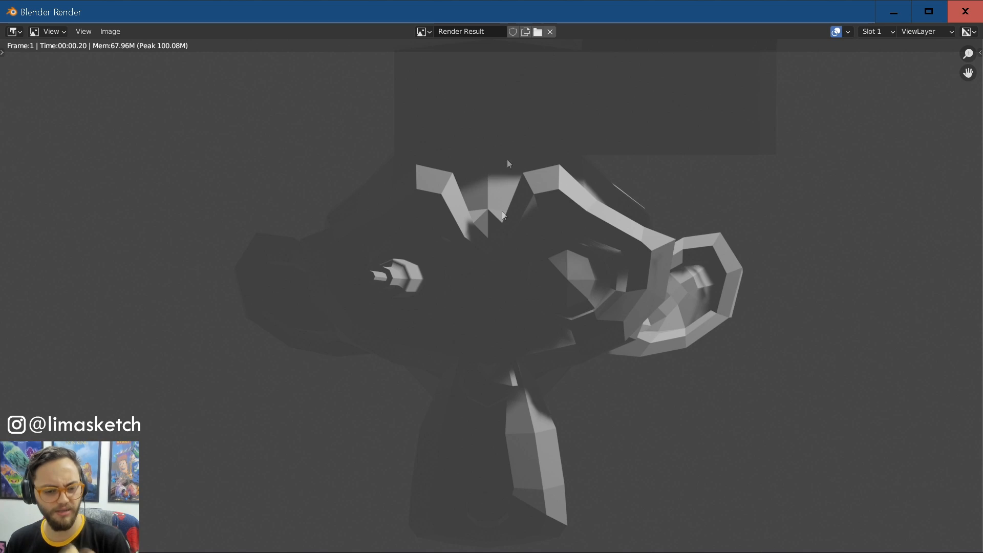
pyautogui.click(966, 9)
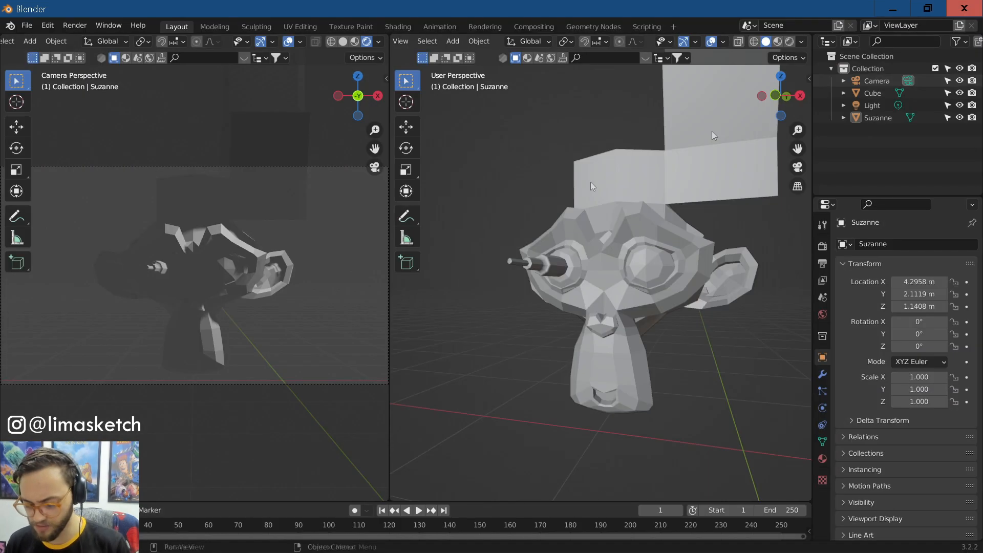
# Step: Add a plane mesh to the scene and scale it up to about 3.87
pyautogui.moveTo(631, 331); pyautogui.dragTo(644, 345, button='middle')
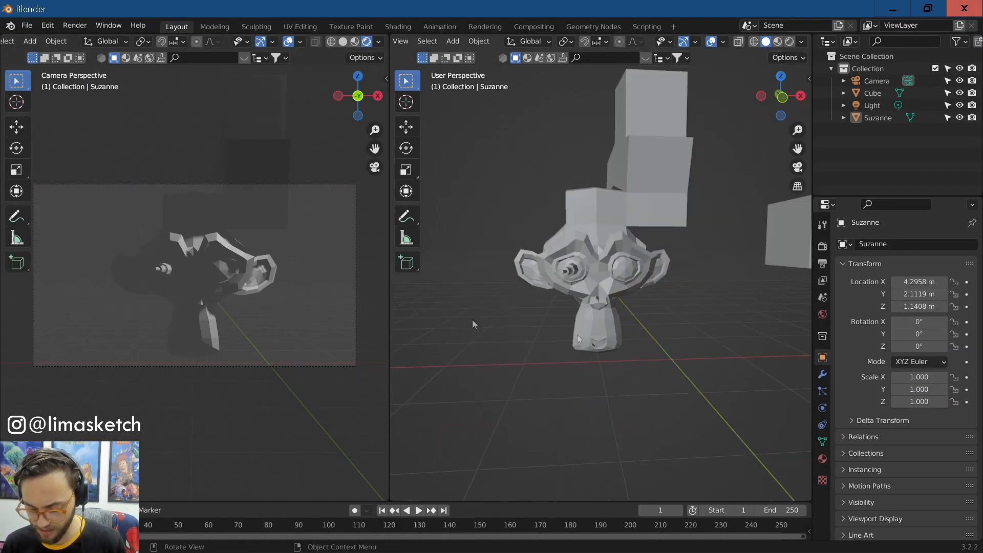
pyautogui.scroll(1, 292, 300)
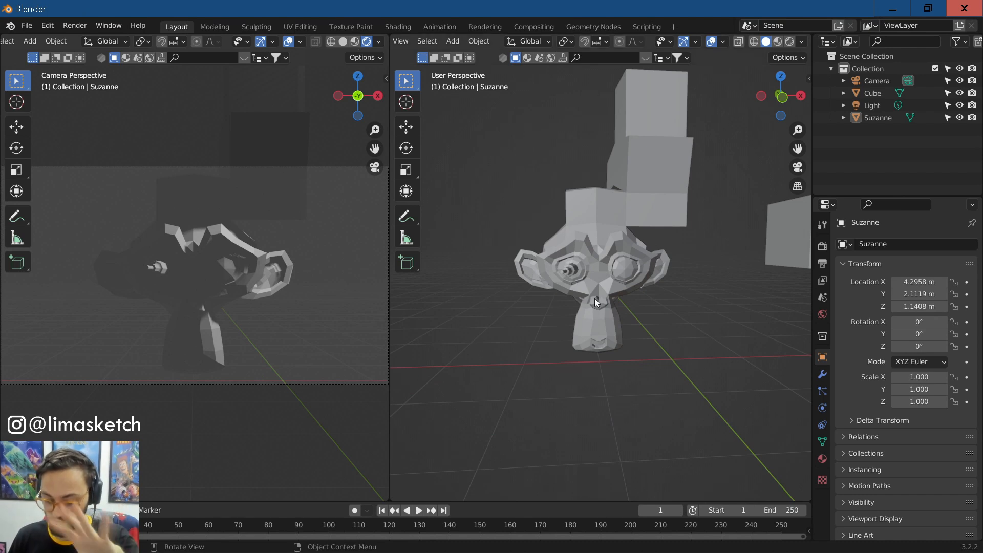
pyautogui.moveTo(563, 244); pyautogui.dragTo(543, 291, button='middle')
pyautogui.scroll(-3, 542, 291)
pyautogui.hotkey('shift', 'a')
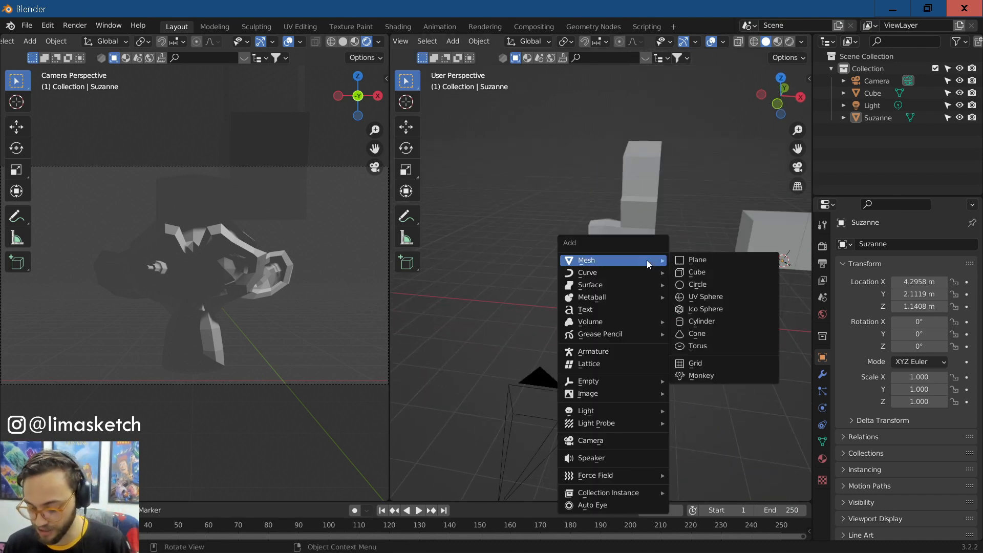
pyautogui.click(717, 260)
pyautogui.press('s')
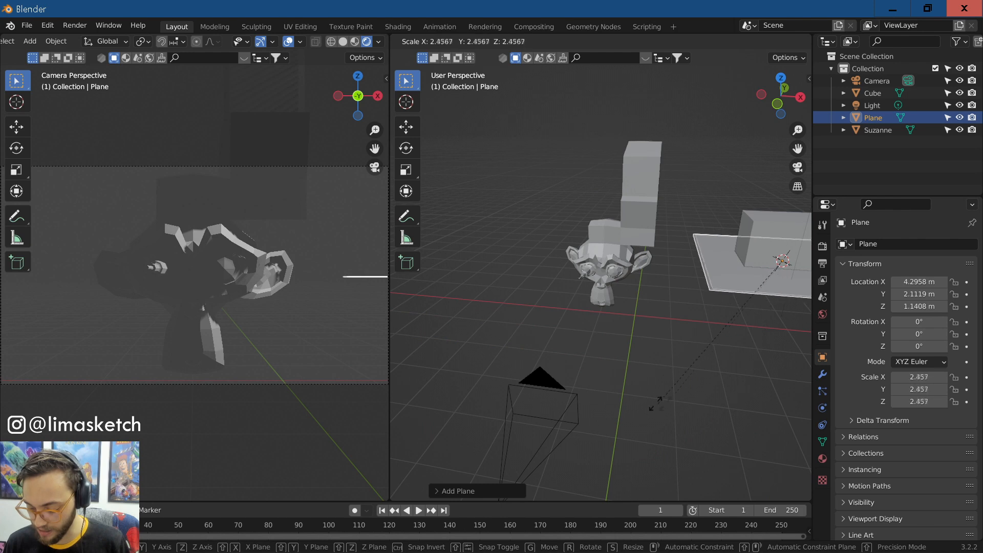
pyautogui.click(503, 364)
# Step: Move the plane horizontally beneath Suzanne to about X -1.07 m, Y 1.27 m, and lower it to about Z 0.54 m
pyautogui.press('g')
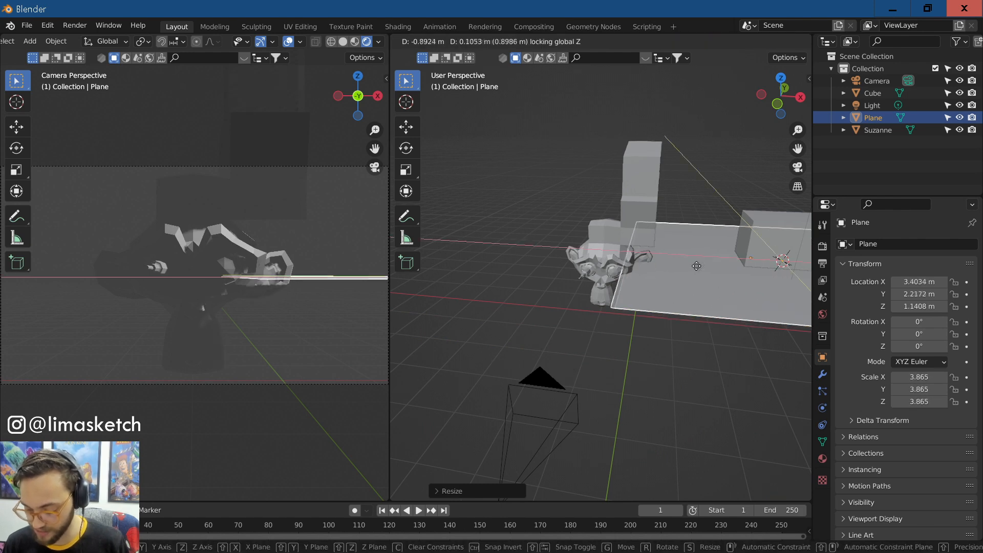
pyautogui.click(552, 269)
pyautogui.moveTo(552, 268); pyautogui.dragTo(636, 218, button='middle')
pyautogui.press('g')
pyautogui.press('z')
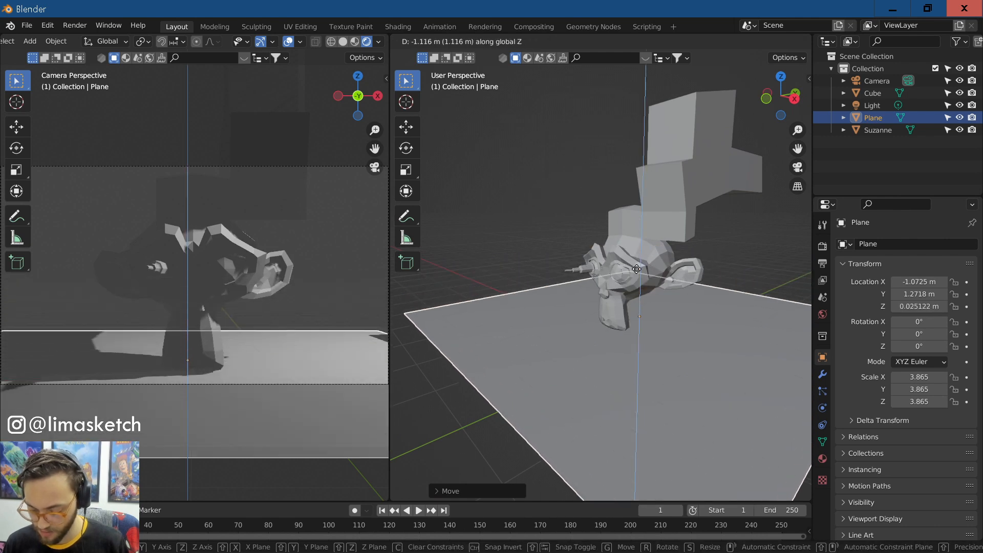
pyautogui.click(646, 255)
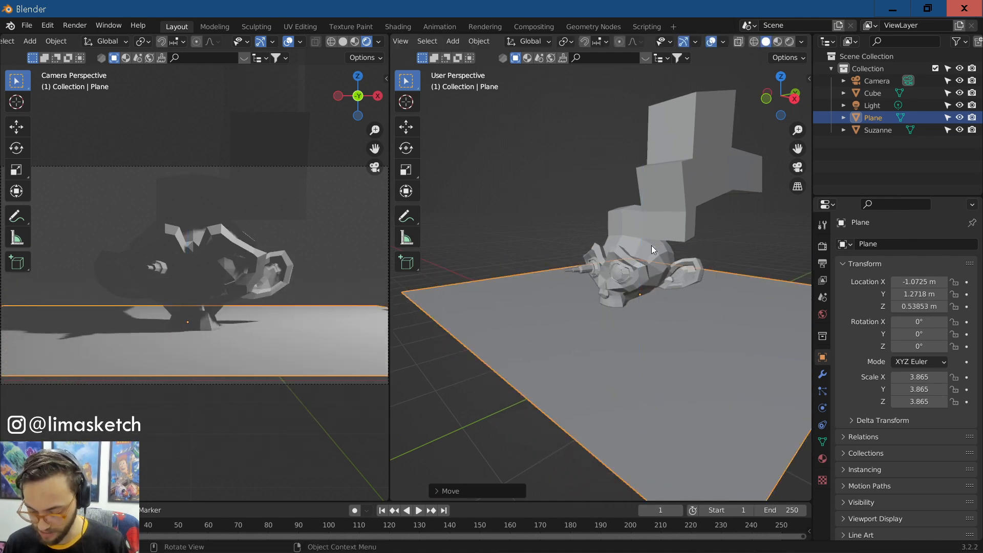
# Step: In the right orthographic view, tilt Suzanne to about -35° around X and move it down toward the plane
pyautogui.click(639, 272)
pyautogui.moveTo(638, 272); pyautogui.dragTo(573, 260, button='middle')
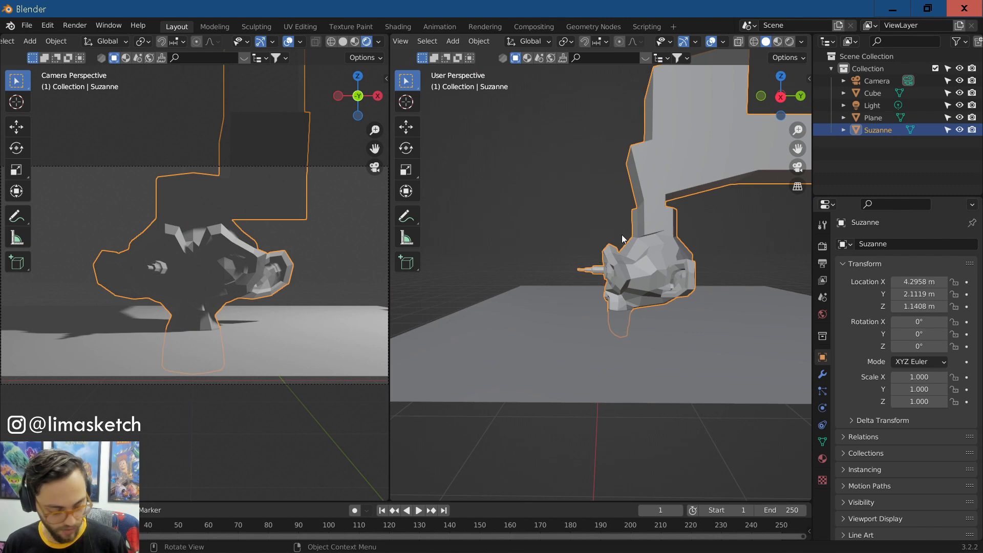
pyautogui.press('KP_3')
pyautogui.press('r')
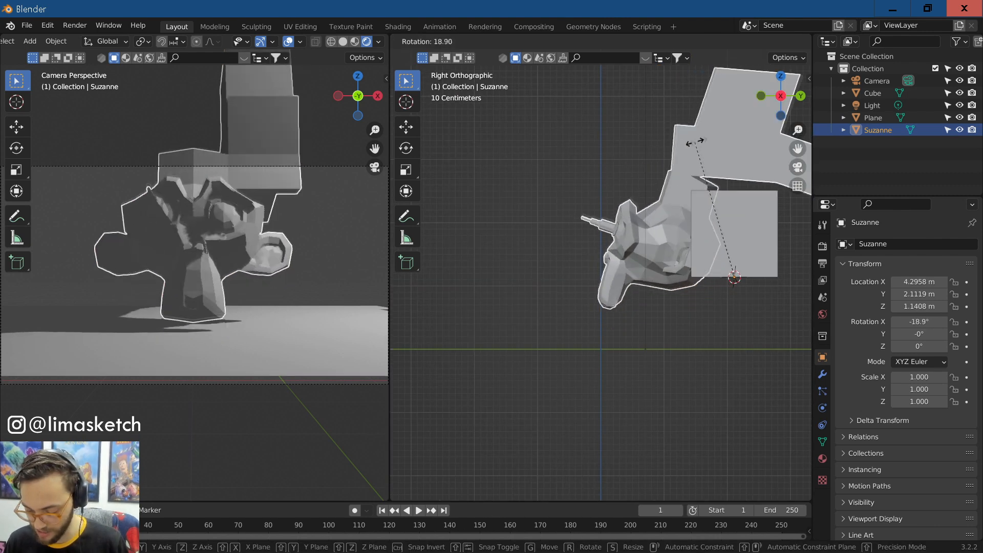
pyautogui.click(732, 143)
pyautogui.press('g')
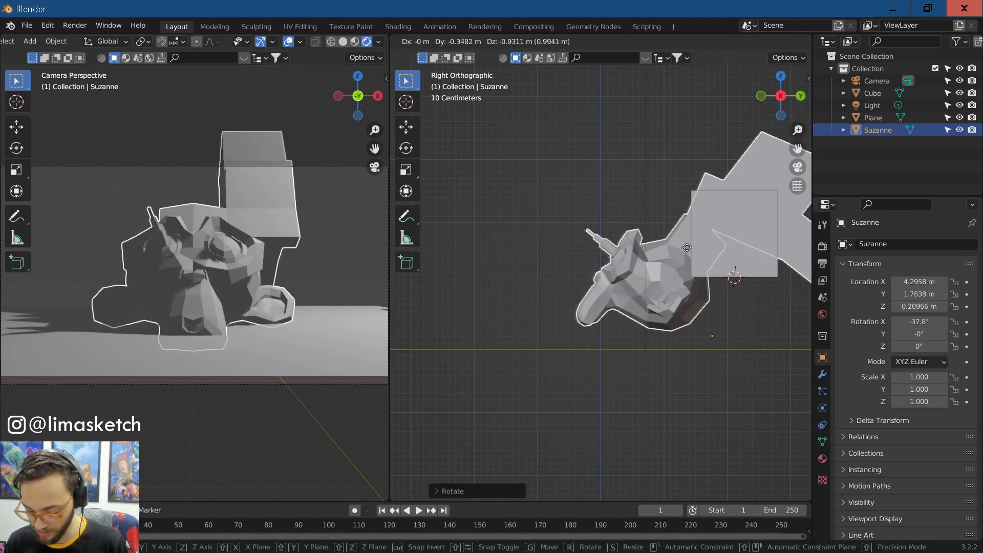
pyautogui.click(687, 185)
pyautogui.press('r')
pyautogui.click(676, 179)
# Step: Raise Suzanne along the Z axis to about 0.48 m so that it rests on the plane
pyautogui.moveTo(666, 287); pyautogui.dragTo(672, 321, button='middle')
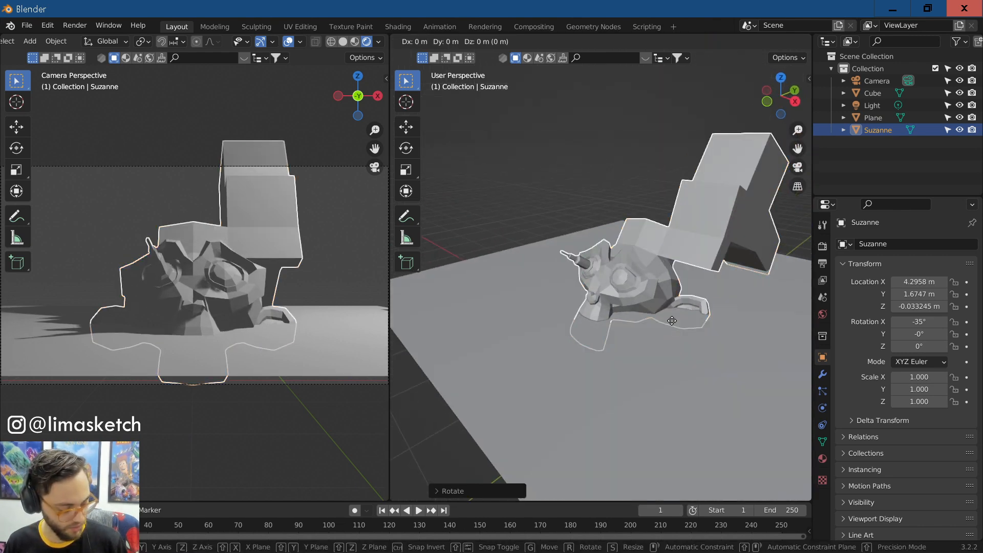
pyautogui.press('g')
pyautogui.press('z')
pyautogui.click(684, 276)
pyautogui.moveTo(687, 287); pyautogui.dragTo(638, 310, button='middle')
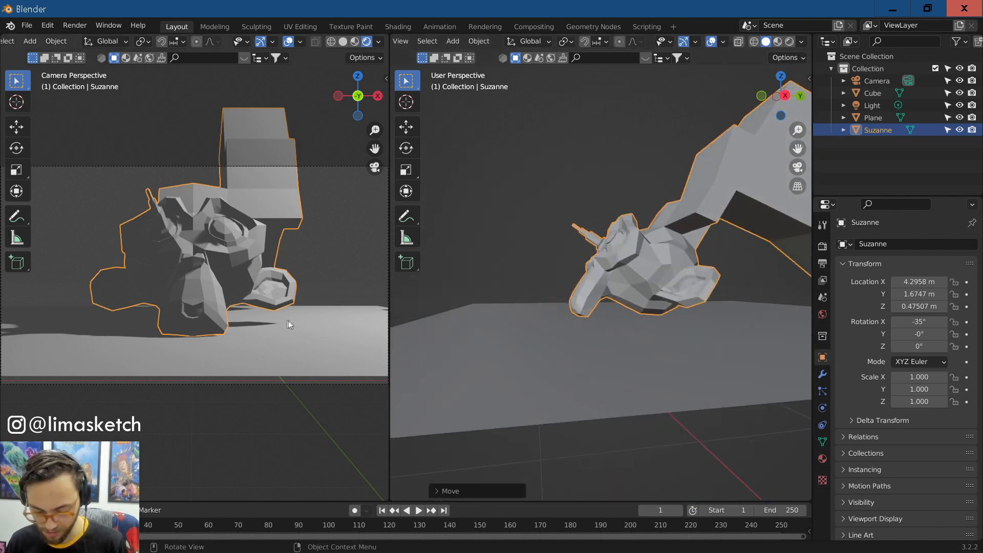
pyautogui.moveTo(583, 355); pyautogui.dragTo(610, 383, button='middle')
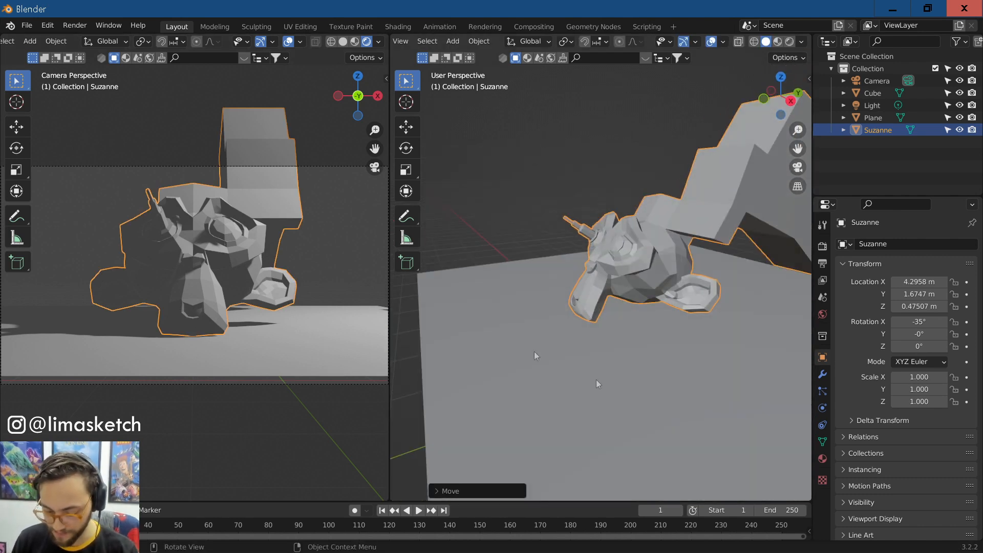
# Step: Examine the deselected Suzanne's shadows on the plane from above in Rendered shading, then return to the camera view
pyautogui.moveTo(325, 222); pyautogui.dragTo(293, 321, button='middle')
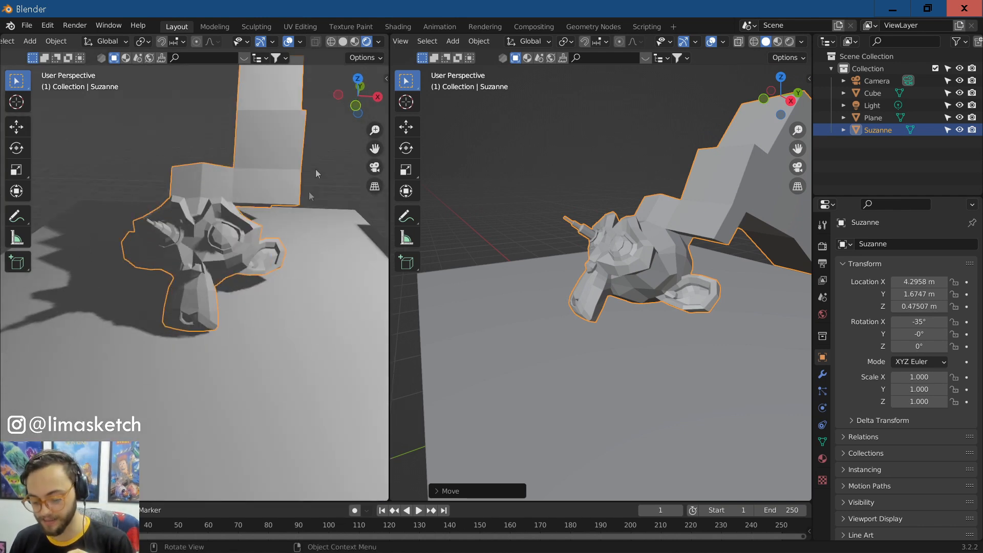
pyautogui.click(340, 164)
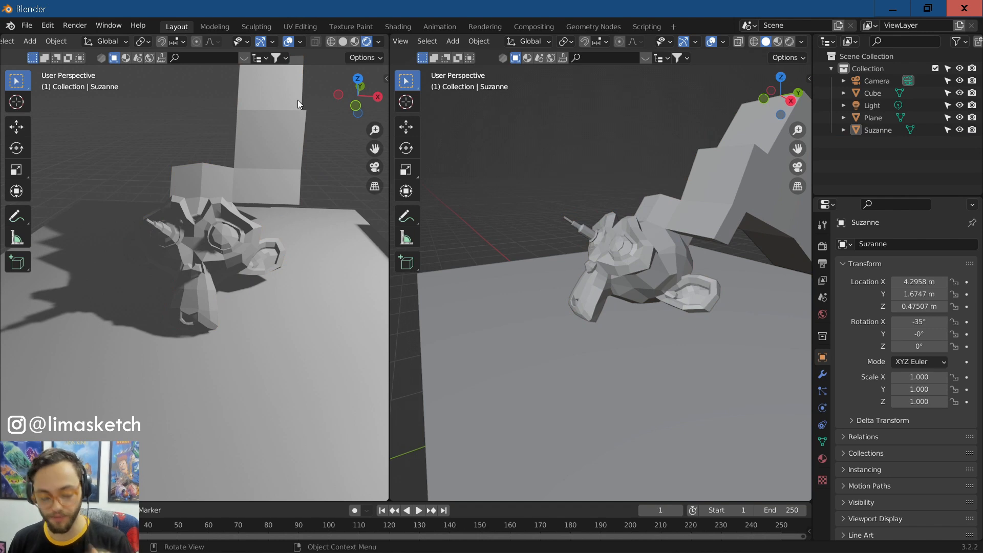
pyautogui.press('KP_0')
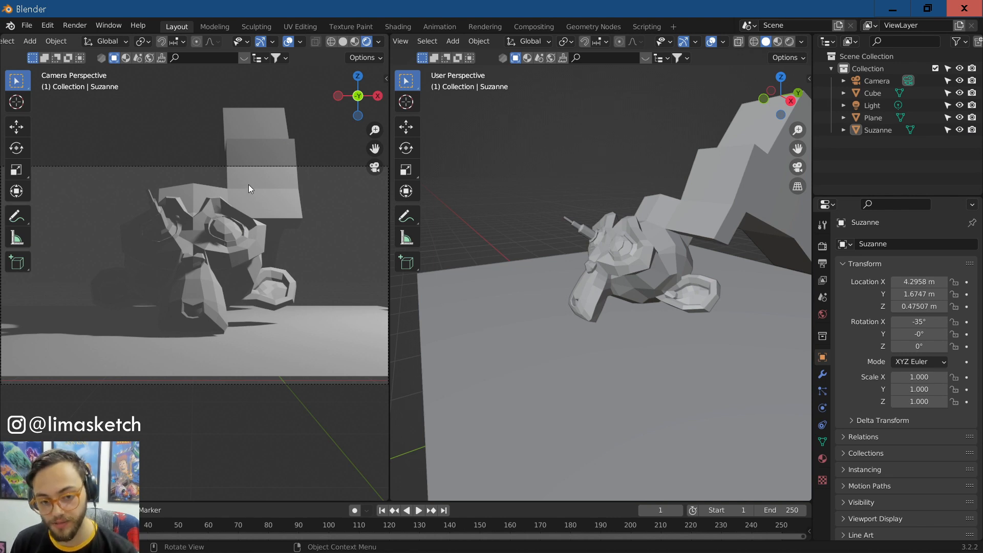
# Step: Select the light and move it horizontally to about X 1.15 m, Y 1.36 m, keeping its height locked
pyautogui.scroll(-9, 735, 253)
pyautogui.moveTo(683, 245); pyautogui.dragTo(634, 328, button='middle')
pyautogui.click(676, 212)
pyautogui.scroll(4, 690, 215)
pyautogui.scroll(-3, 689, 215)
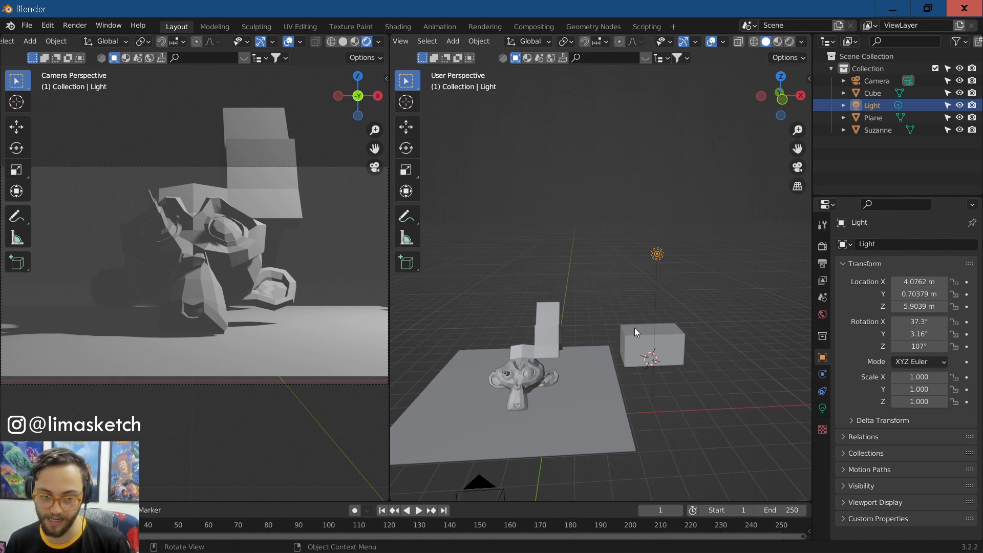
pyautogui.click(648, 220)
pyautogui.click(662, 253)
pyautogui.scroll(3, 662, 254)
pyautogui.scroll(-3, 663, 254)
pyautogui.moveTo(659, 343); pyautogui.dragTo(639, 367, button='middle')
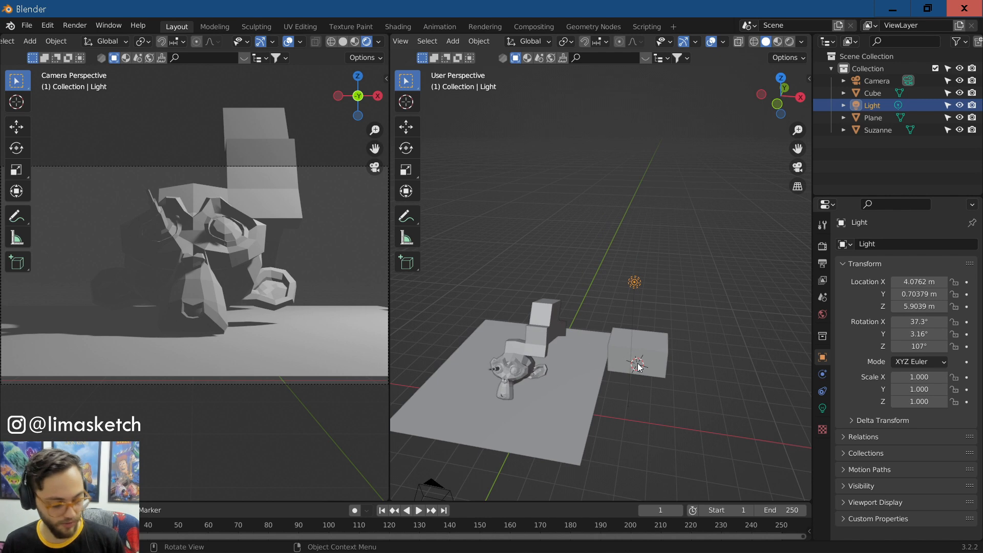
pyautogui.press('g')
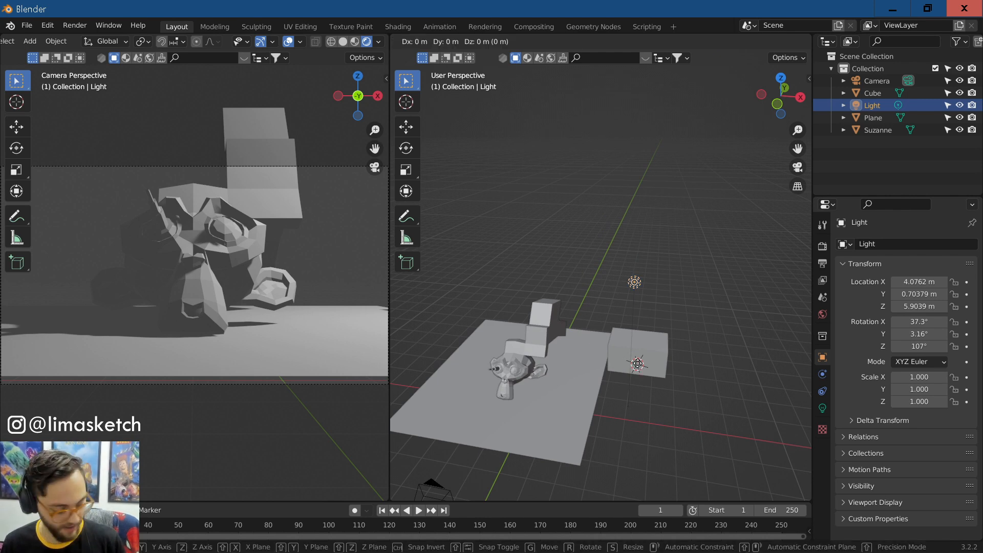
pyautogui.hotkey('shift', 'z')
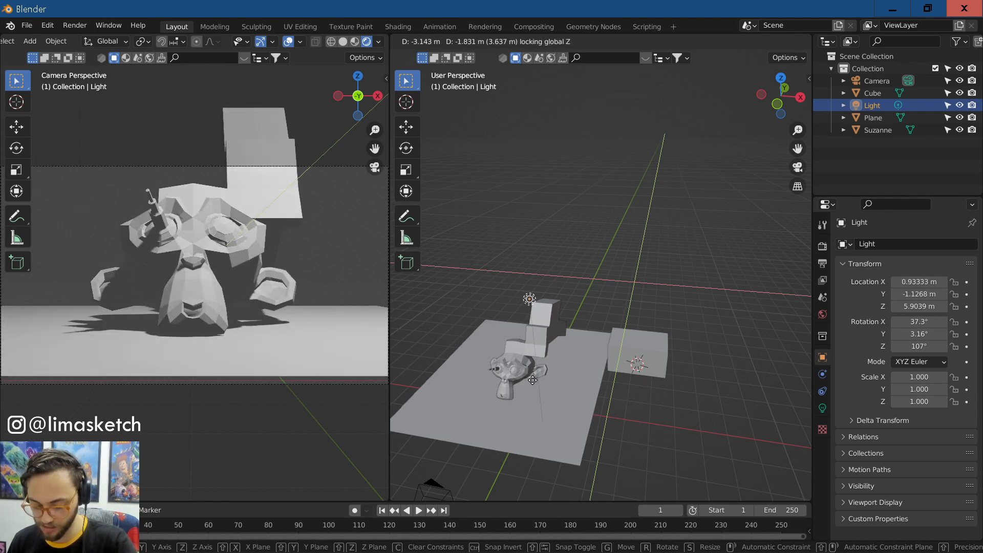
pyautogui.click(563, 353)
pyautogui.scroll(4, 558, 374)
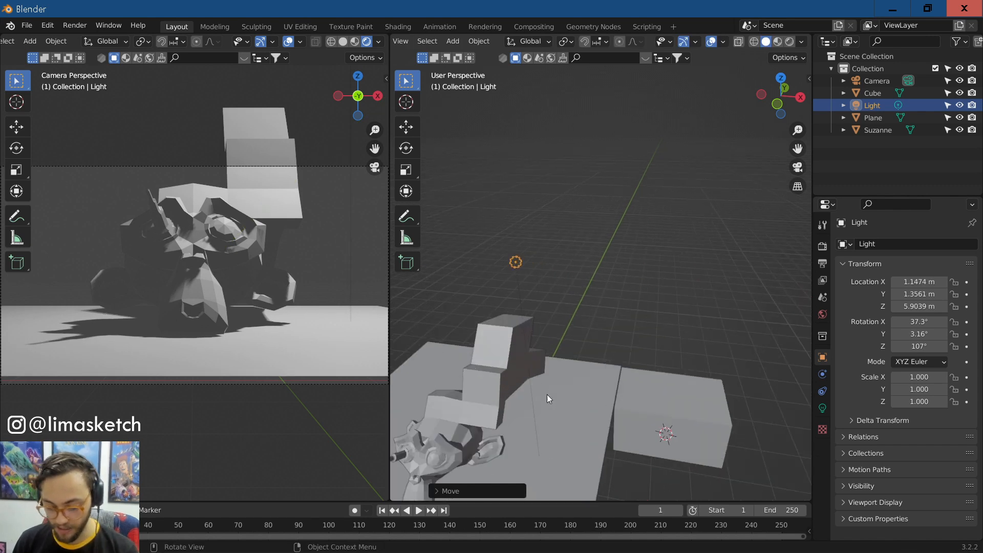
pyautogui.scroll(2, 248, 322)
pyautogui.keyDown('shift'); pyautogui.moveTo(250, 322); pyautogui.dragTo(267, 319, button='middle'); pyautogui.keyUp('shift')
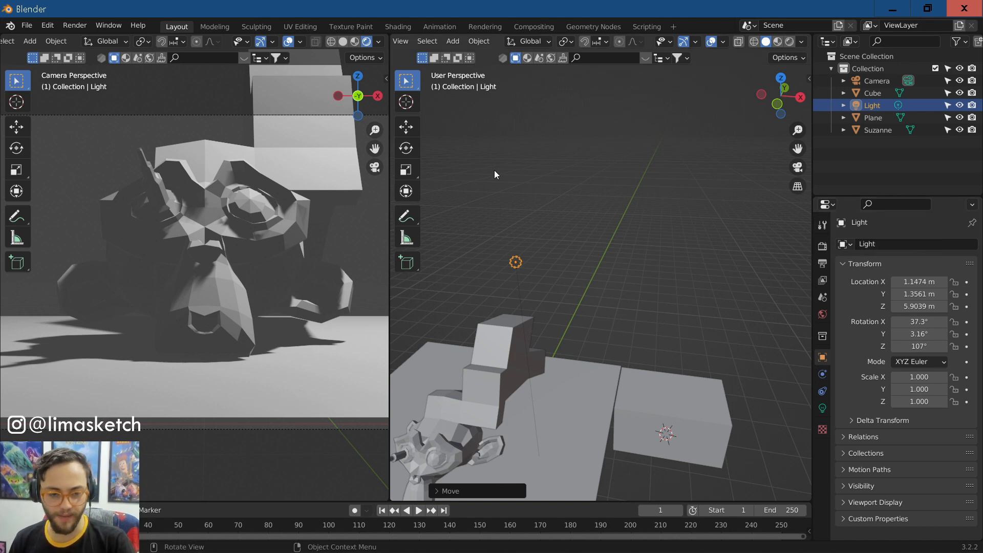
# Step: Open the scene's render properties and switch the camera-view viewport to Solid shading
pyautogui.click(820, 226)
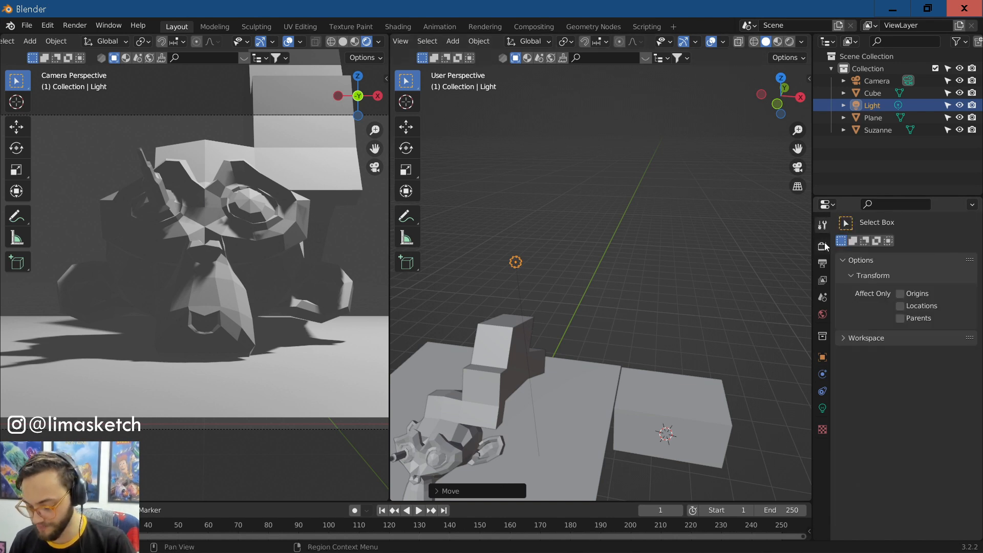
pyautogui.click(822, 245)
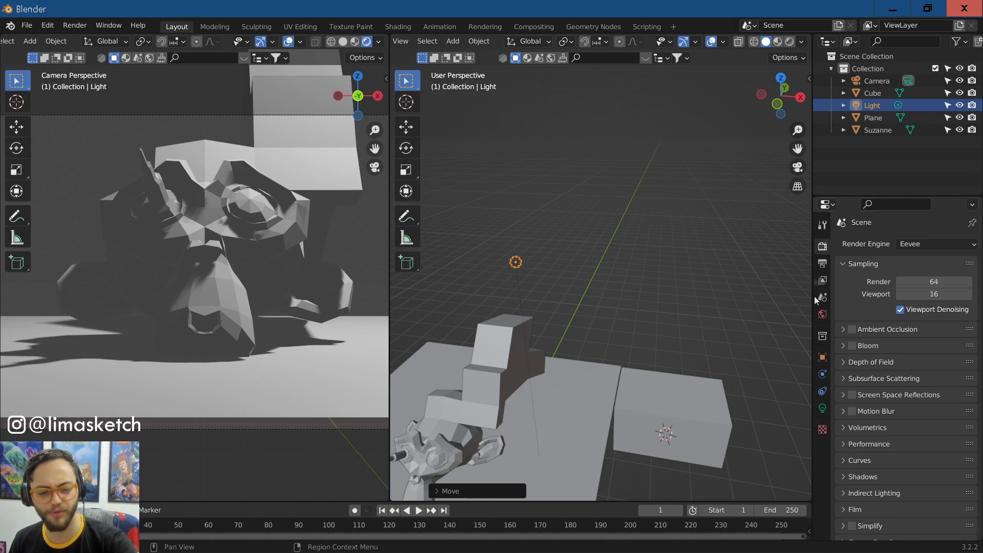
pyautogui.click(823, 226)
pyautogui.click(822, 247)
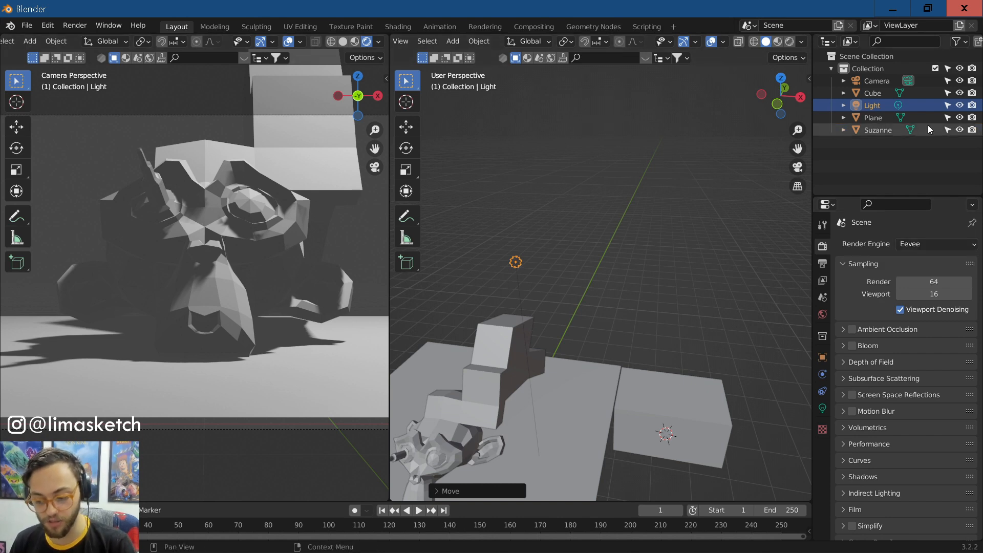
pyautogui.click(343, 42)
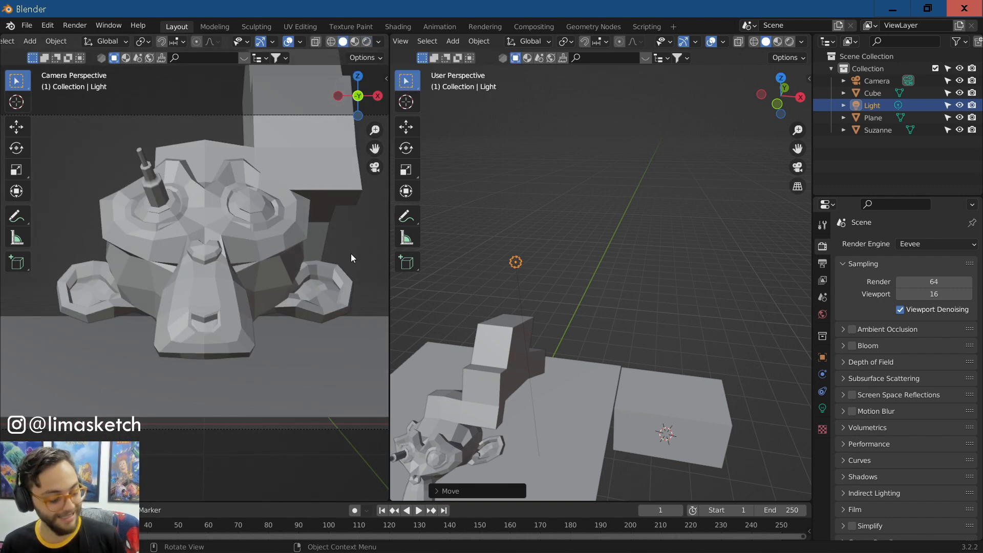
# Step: Save the scene as save.blend in the New Folder directory
pyautogui.hotkey('ctrl', 's')
pyautogui.click(219, 467)
pyautogui.write('save')
pyautogui.press('Return')
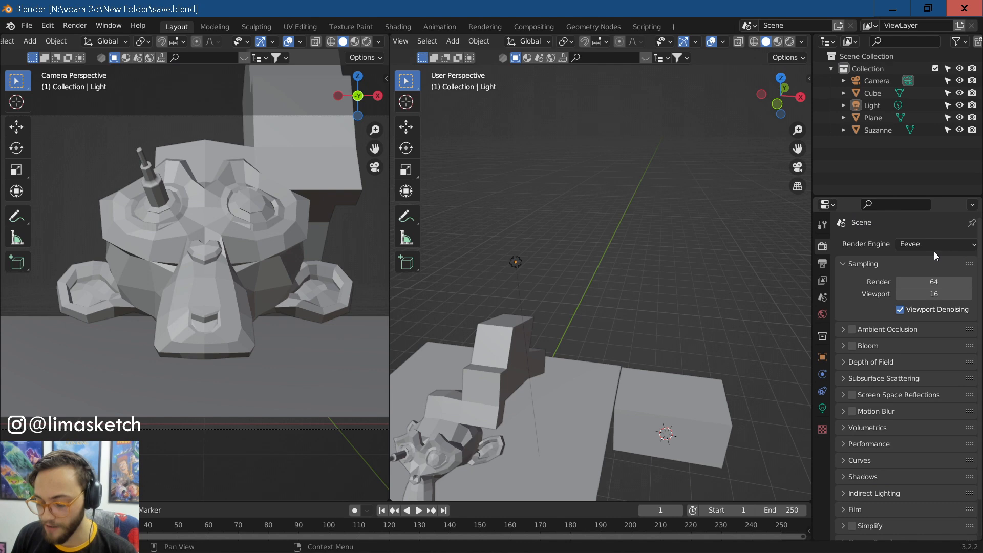
# Step: Switch the render engine to Cycles and set its device to GPU Compute
pyautogui.click(911, 244)
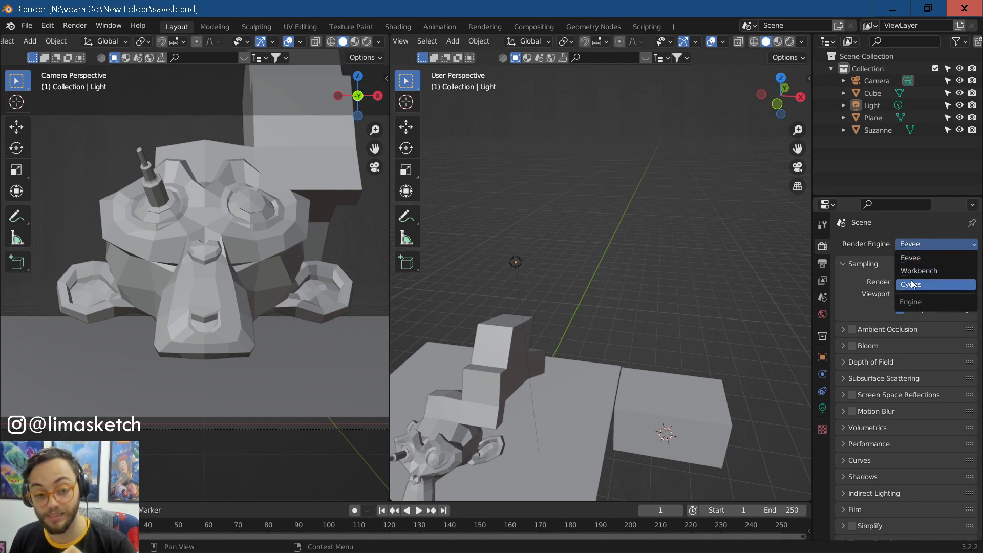
pyautogui.click(913, 284)
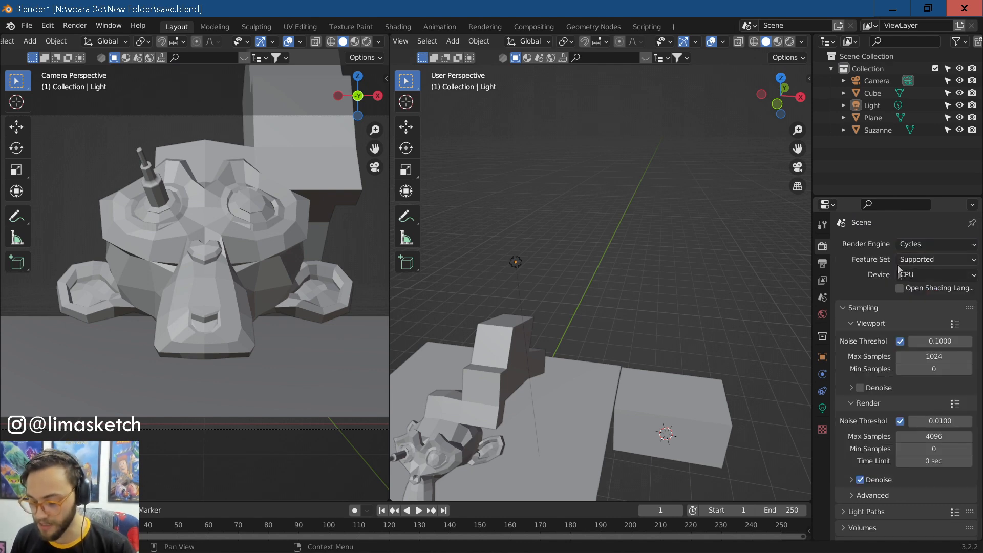
pyautogui.click(918, 276)
pyautogui.click(913, 300)
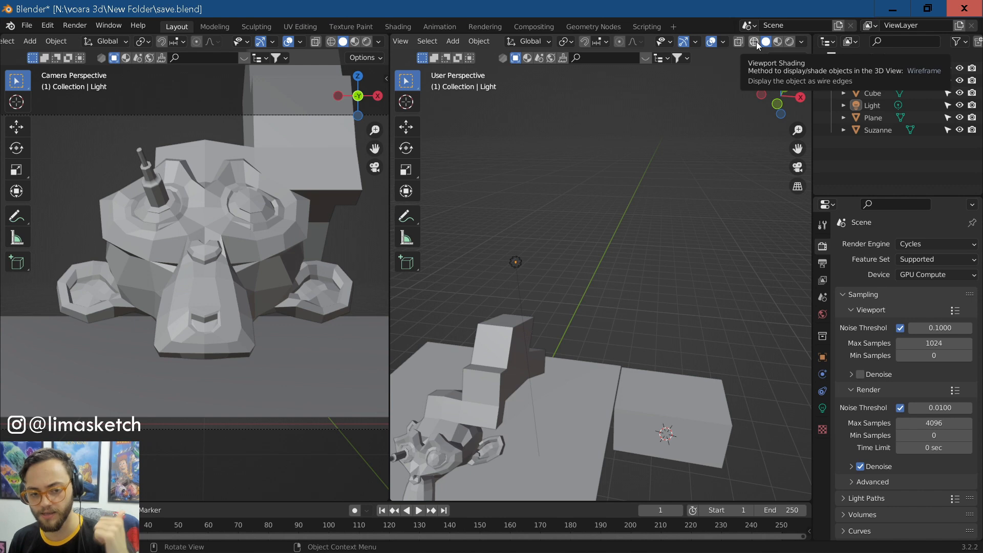
# Step: Compare Wireframe, Solid and Material Preview shading in the camera-view viewport, finishing in Rendered shading
pyautogui.click(332, 43)
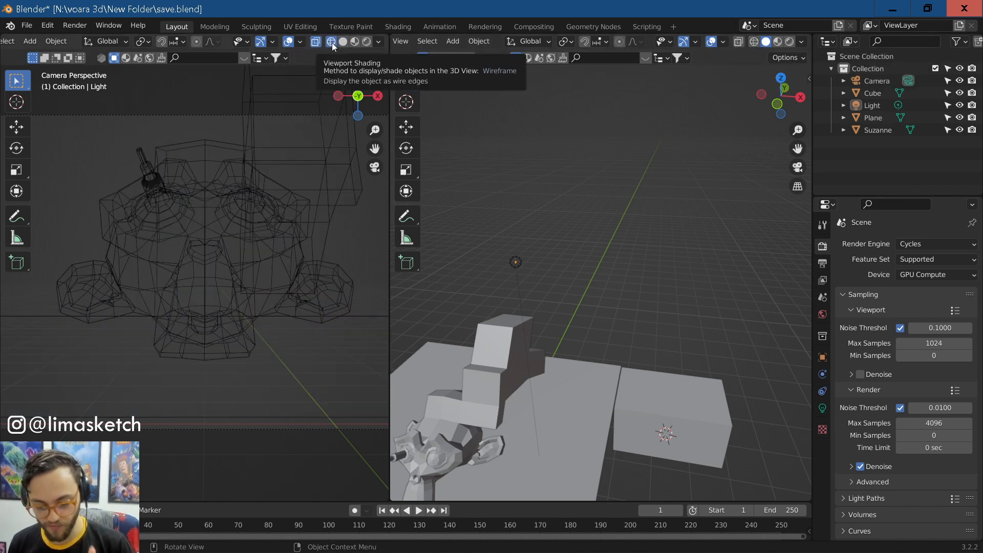
pyautogui.click(343, 42)
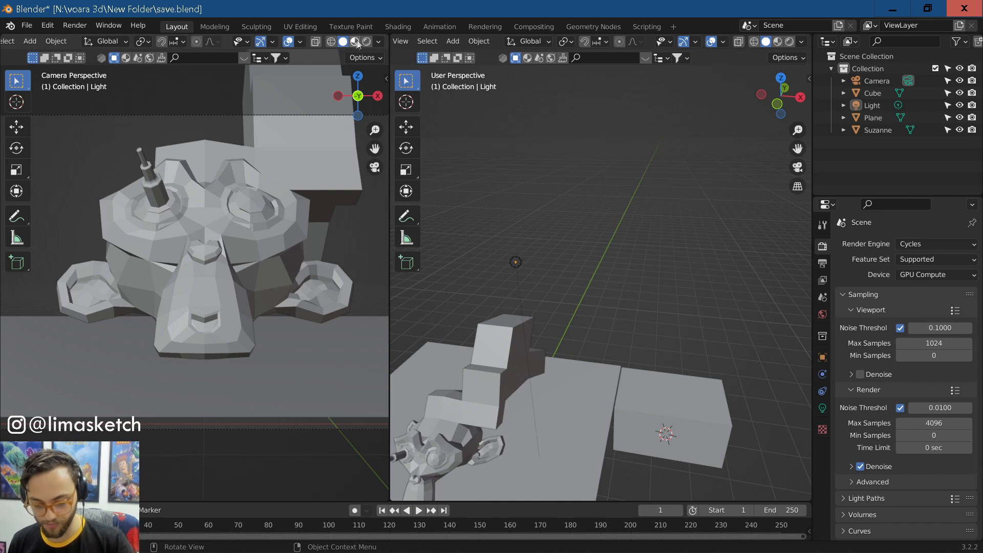
pyautogui.click(355, 42)
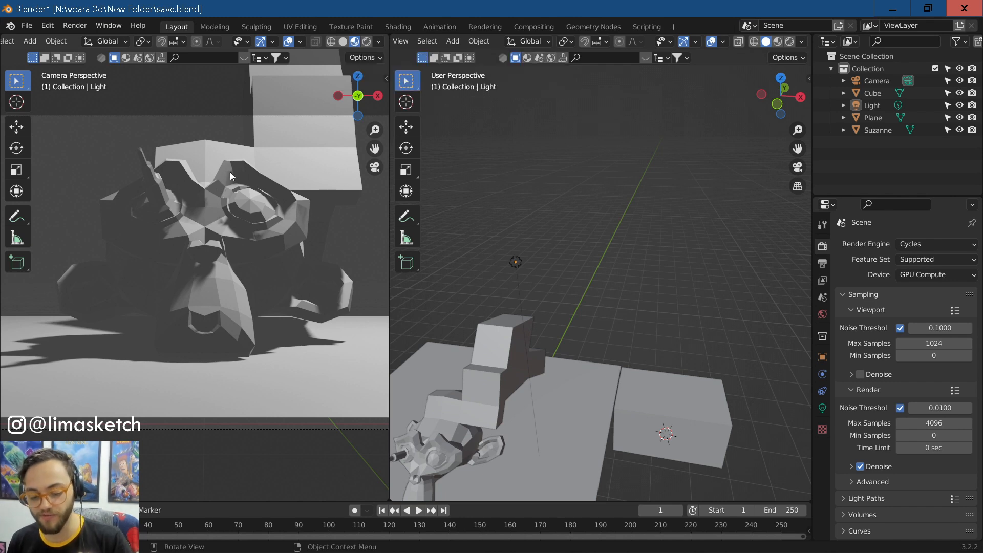
pyautogui.click(368, 42)
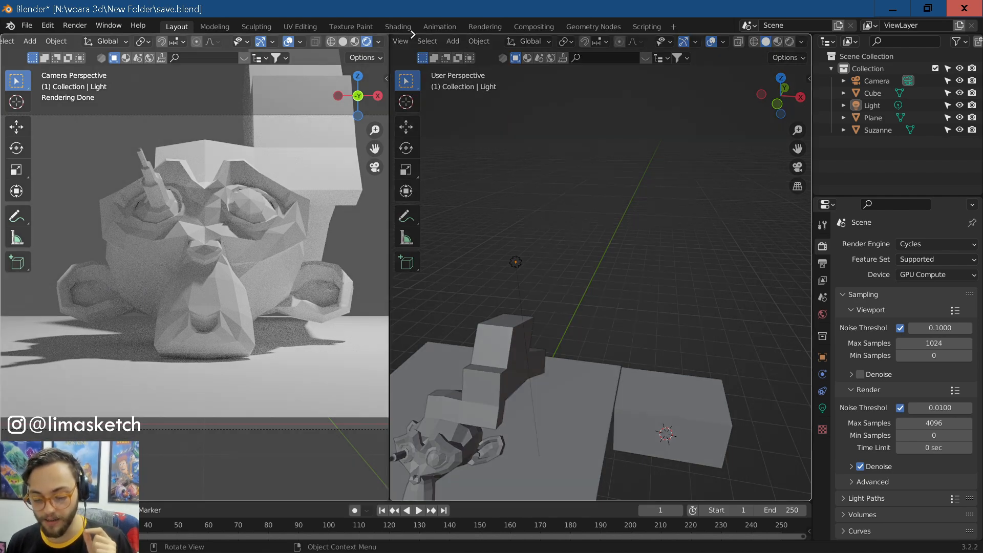
# Step: Maximize the Rendered viewport, examine Suzanne's Cycles lighting and shadows from several angles, and return to the camera view
pyautogui.hotkey('ctrl', 'space')
pyautogui.scroll(2, 521, 210)
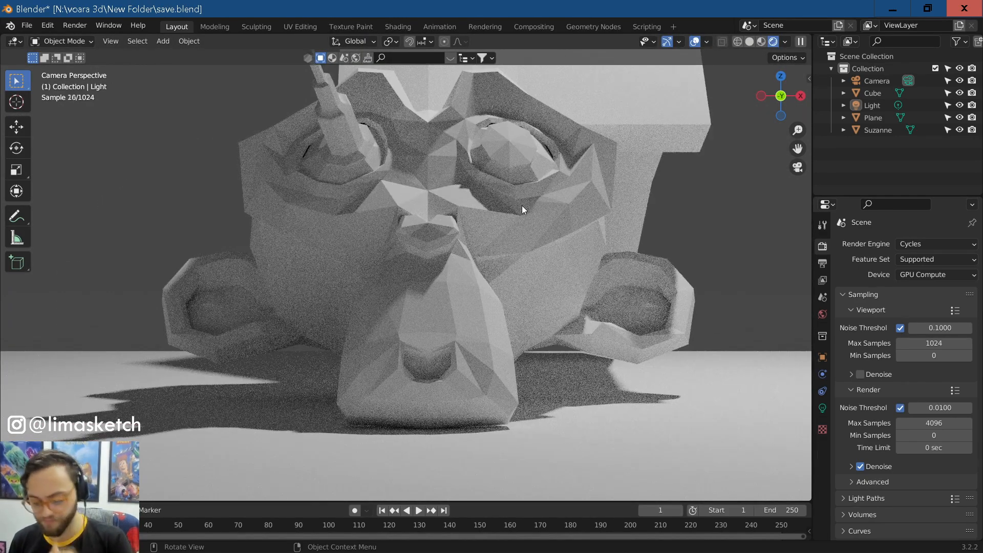
pyautogui.scroll(-1, 522, 209)
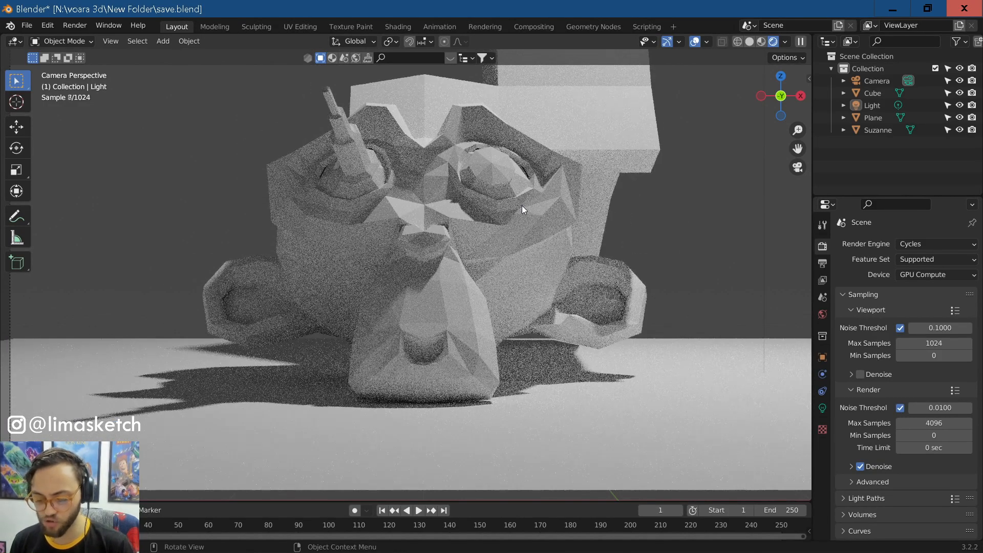
pyautogui.moveTo(521, 205); pyautogui.dragTo(490, 290, button='middle')
pyautogui.scroll(3, 490, 290)
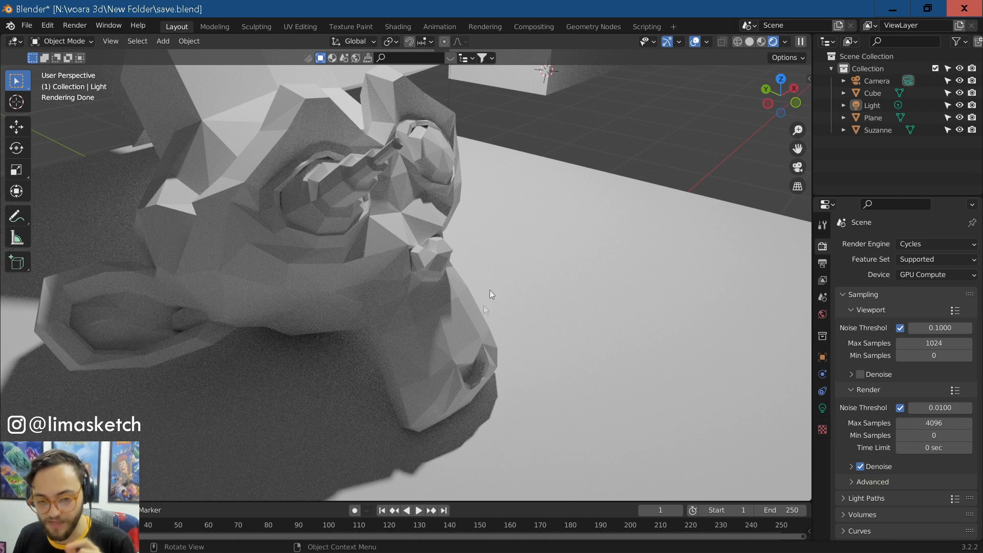
pyautogui.moveTo(487, 367); pyautogui.dragTo(319, 297, button='middle')
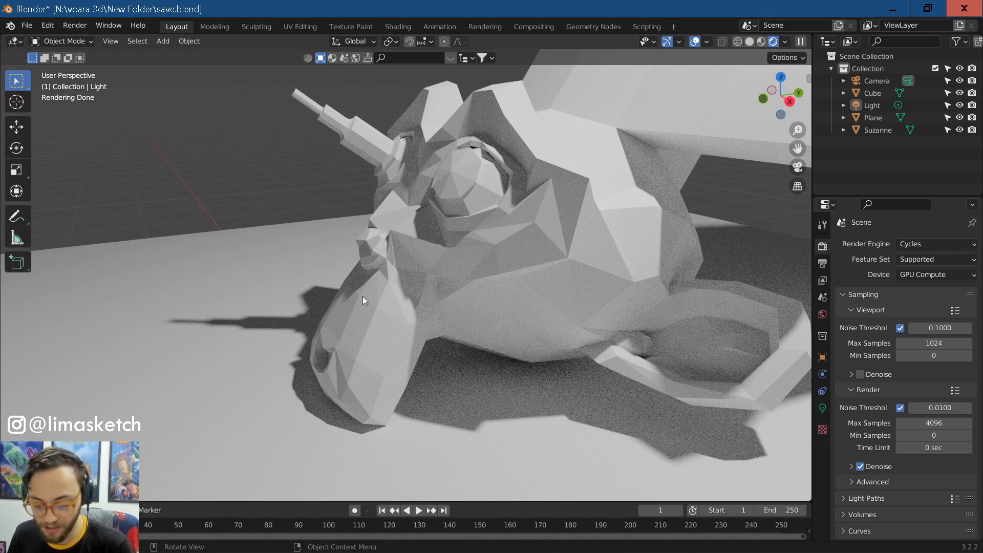
pyautogui.moveTo(328, 339); pyautogui.dragTo(532, 333, button='middle')
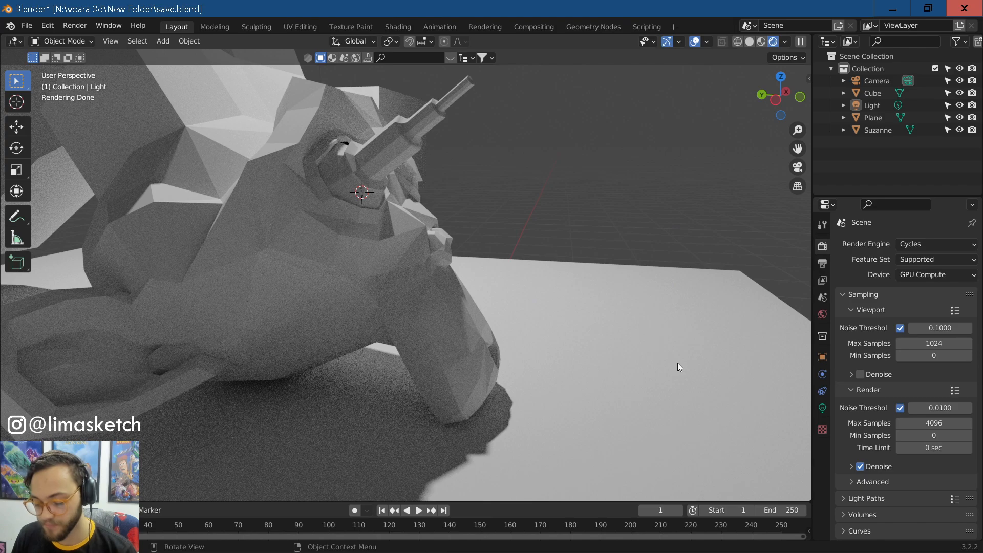
pyautogui.press('KP_0')
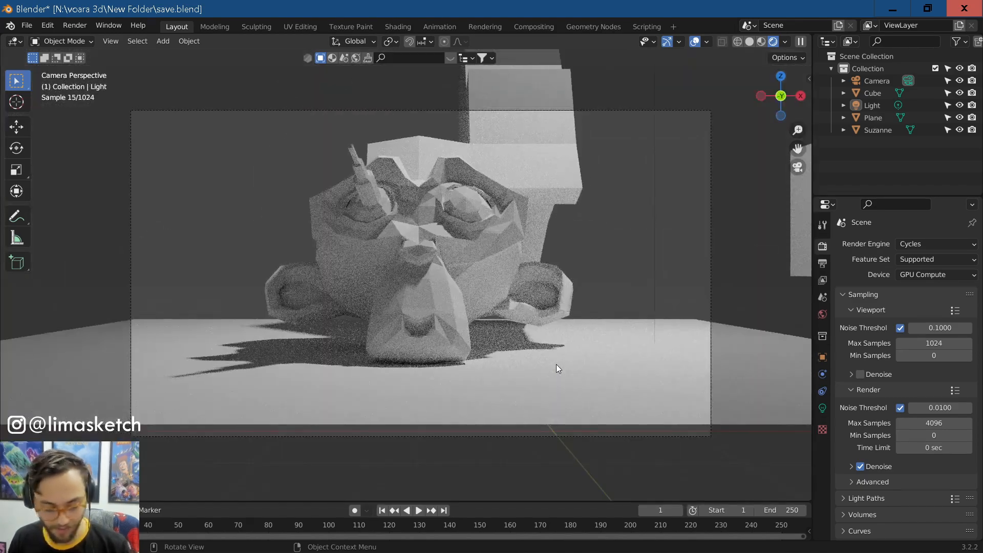
# Step: Test-render the camera view in Cycles, close the render, and set the final render's Max Samples to 200
pyautogui.press('F12')
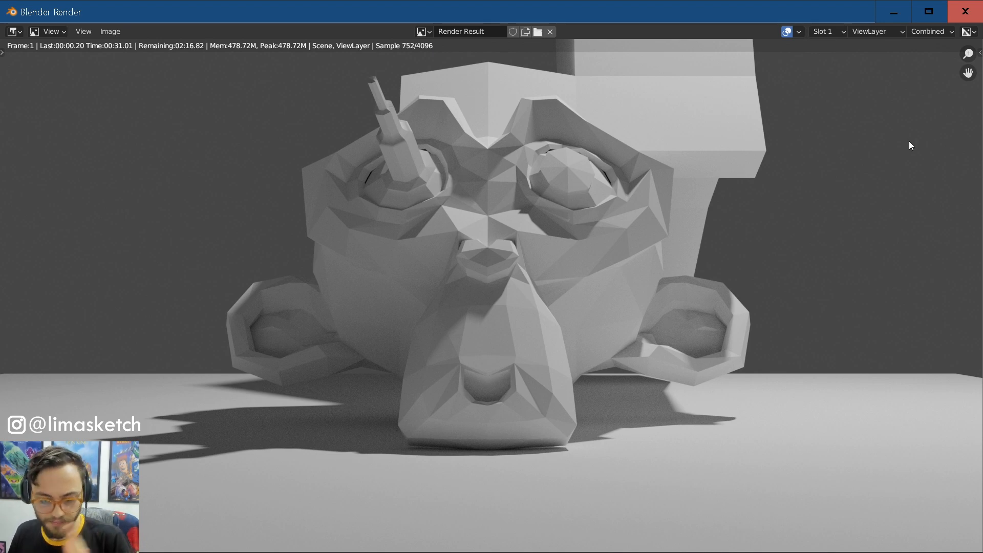
pyautogui.click(965, 12)
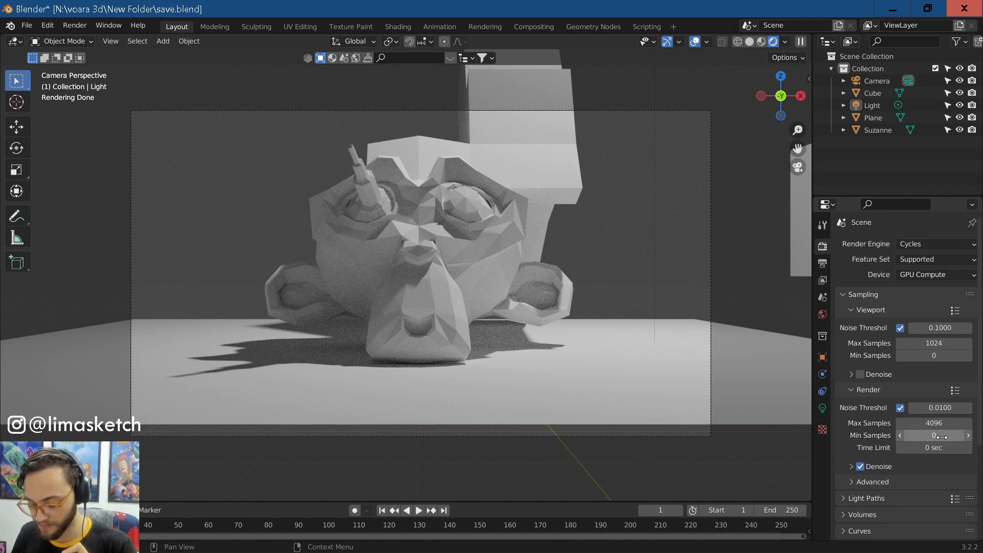
pyautogui.click(937, 423)
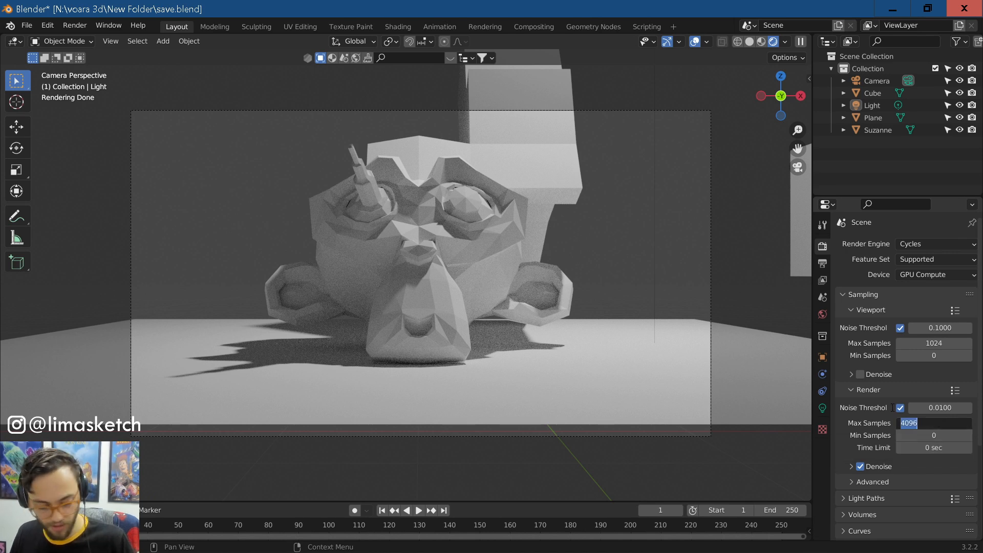
pyautogui.write('200')
pyautogui.press('Return')
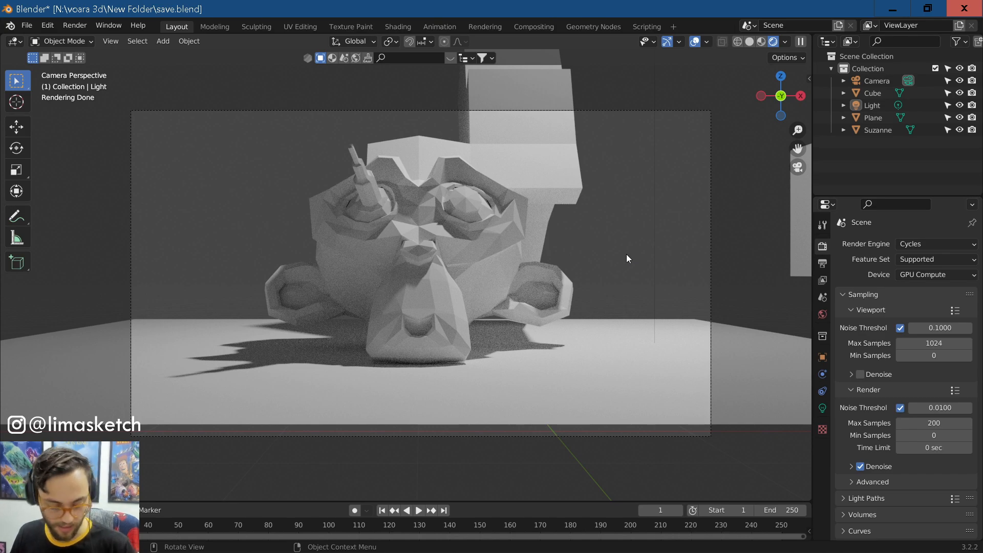
# Step: Render the camera view with the reduced samples, inspect Suzanne's face and shadows up close, and close the render window
pyautogui.press('F12')
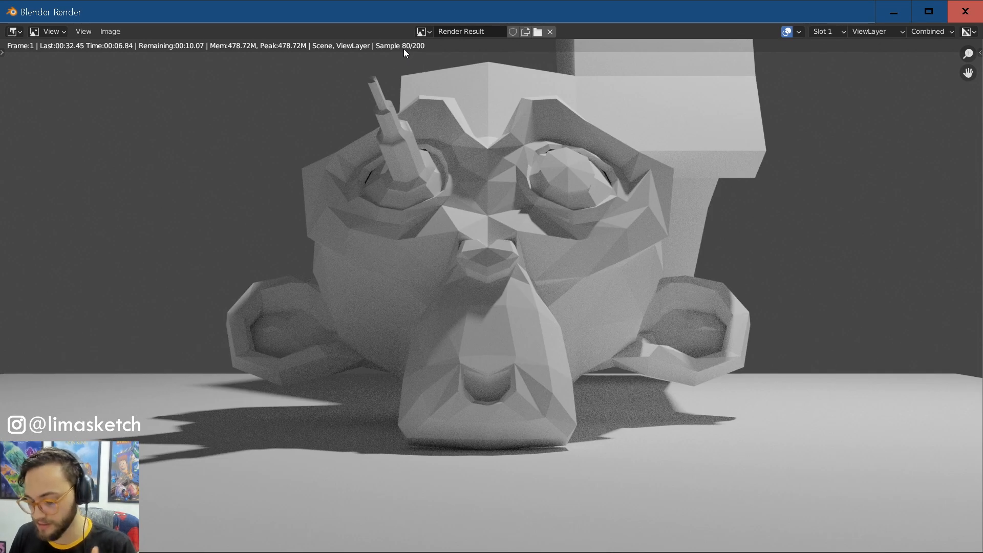
pyautogui.scroll(-1, 341, 185)
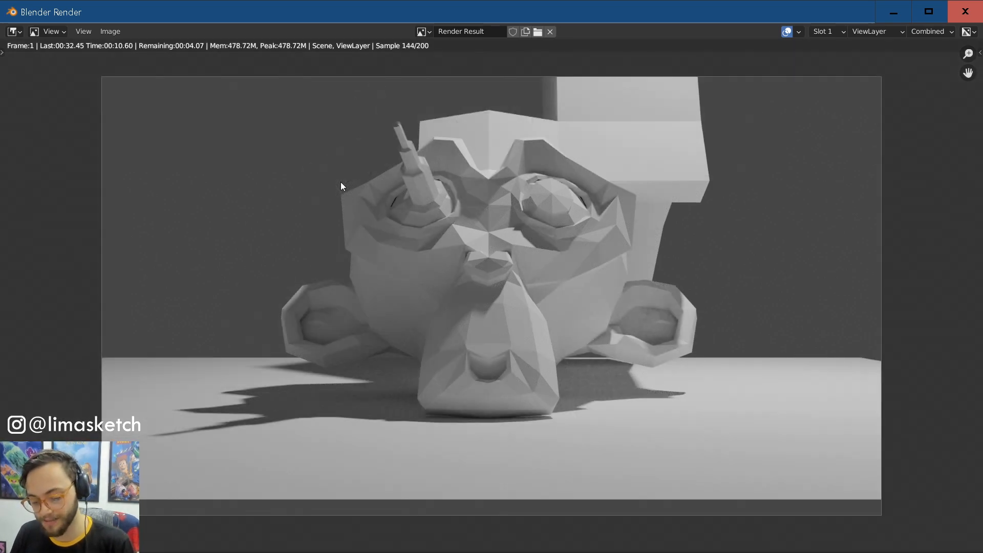
pyautogui.scroll(2, 342, 185)
pyautogui.scroll(-1, 388, 84)
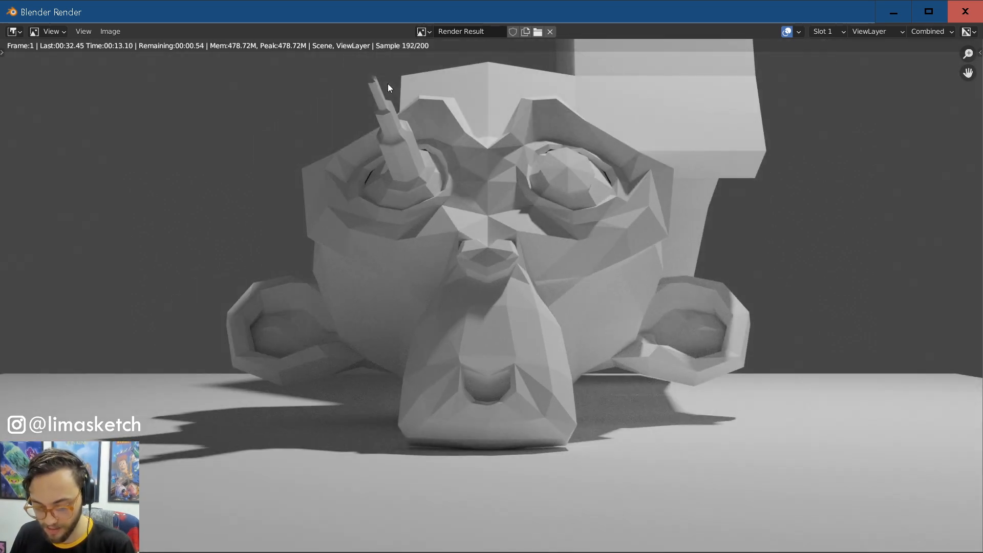
pyautogui.scroll(2, 388, 84)
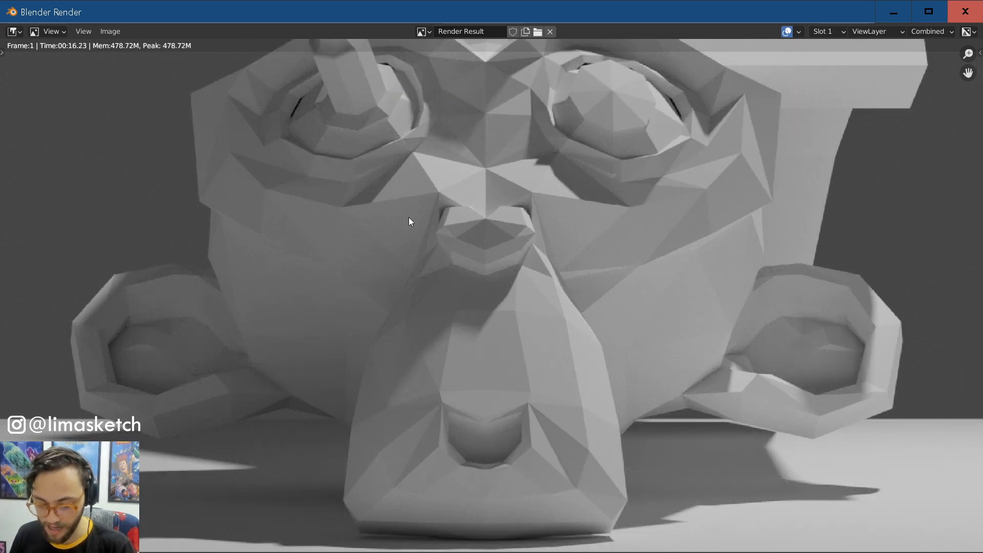
pyautogui.scroll(1, 408, 218)
pyautogui.moveTo(750, 263); pyautogui.dragTo(412, 423, button='middle')
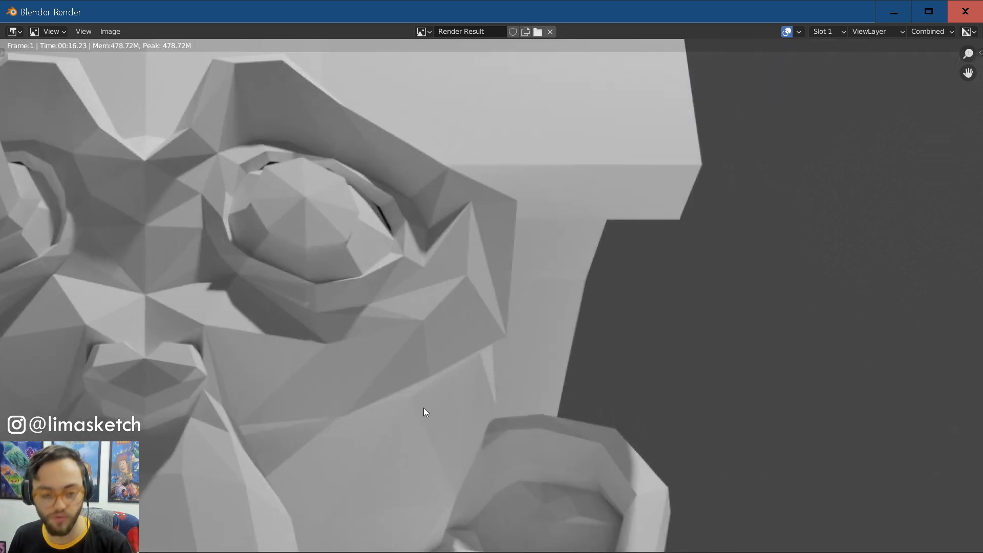
pyautogui.scroll(1, 420, 406)
pyautogui.scroll(1, 420, 407)
pyautogui.moveTo(280, 342); pyautogui.dragTo(517, 353, button='middle')
pyautogui.scroll(-7, 516, 352)
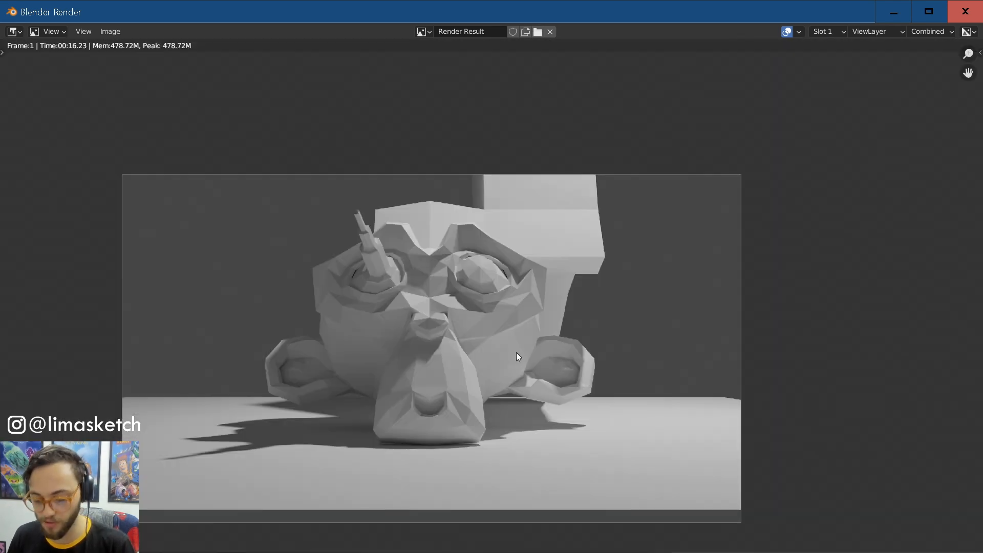
pyautogui.scroll(1, 516, 353)
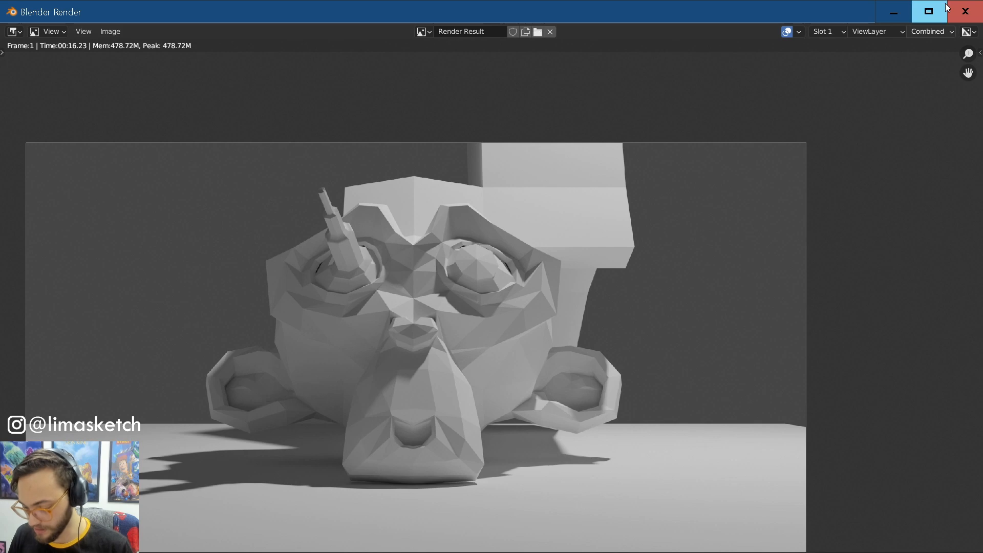
pyautogui.click(965, 11)
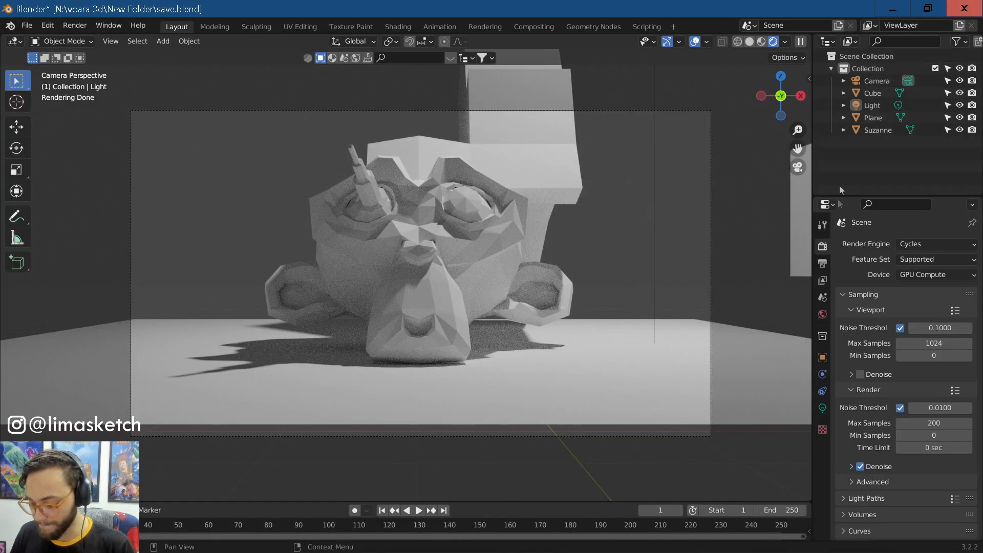
# Step: Set the output image's horizontal resolution to 1683 px in the scene's output properties
pyautogui.click(822, 264)
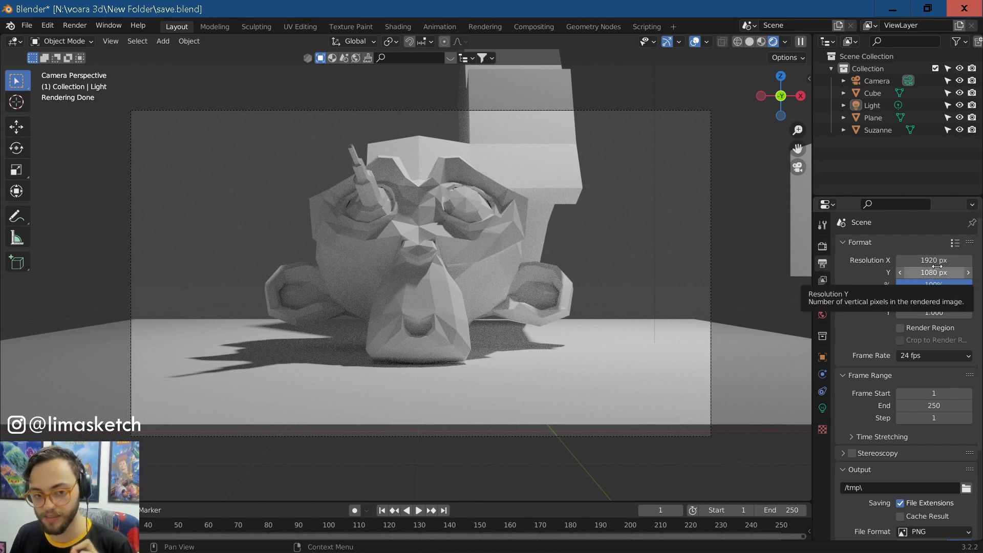
pyautogui.moveTo(922, 263)
pyautogui.mouseDown()
pyautogui.moveTo(809, 263)
pyautogui.moveTo(927, 261)
pyautogui.mouseUp()
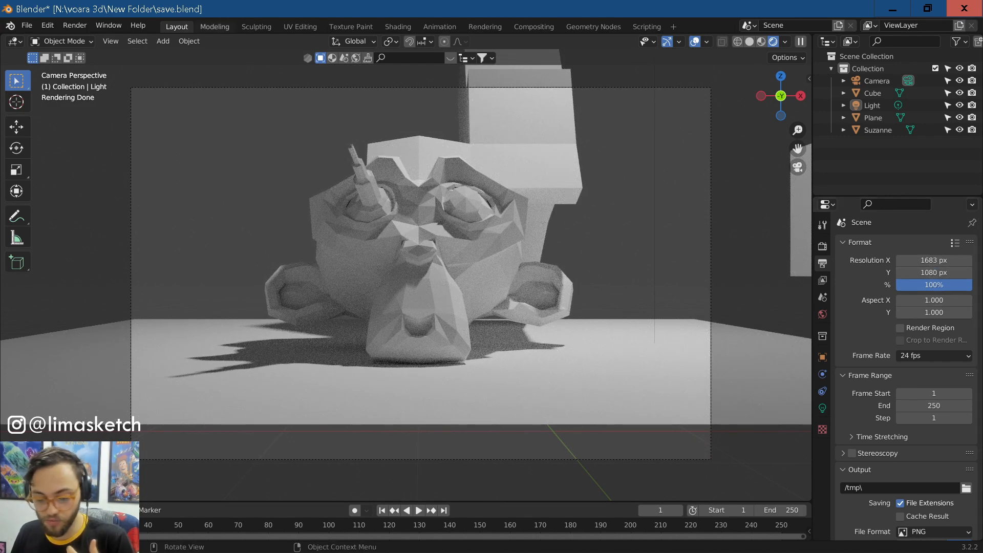
# Step: Open the recent file baby yoda - grogu.blend without saving the changes to the Suzanne scene
pyautogui.click(30, 25)
pyautogui.moveTo(71, 63)
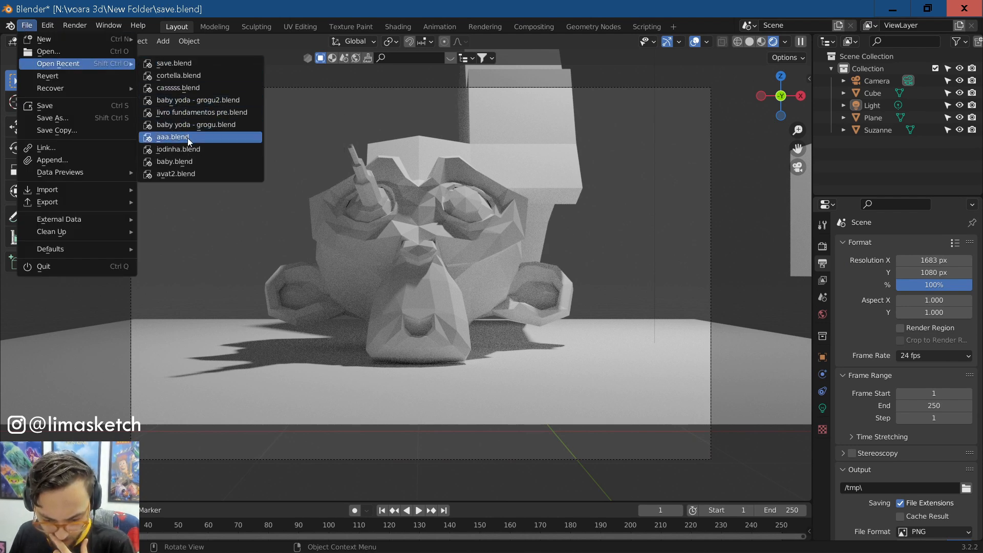
pyautogui.click(201, 125)
pyautogui.click(520, 306)
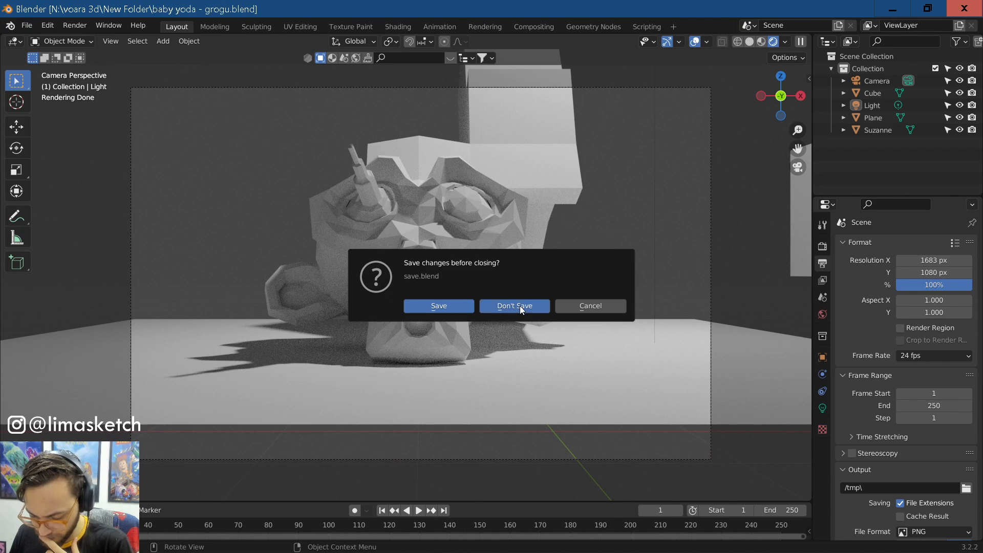
# Step: Show the Grogu character through the camera in Rendered shading with the viewport overlays hidden
pyautogui.press('KP_0')
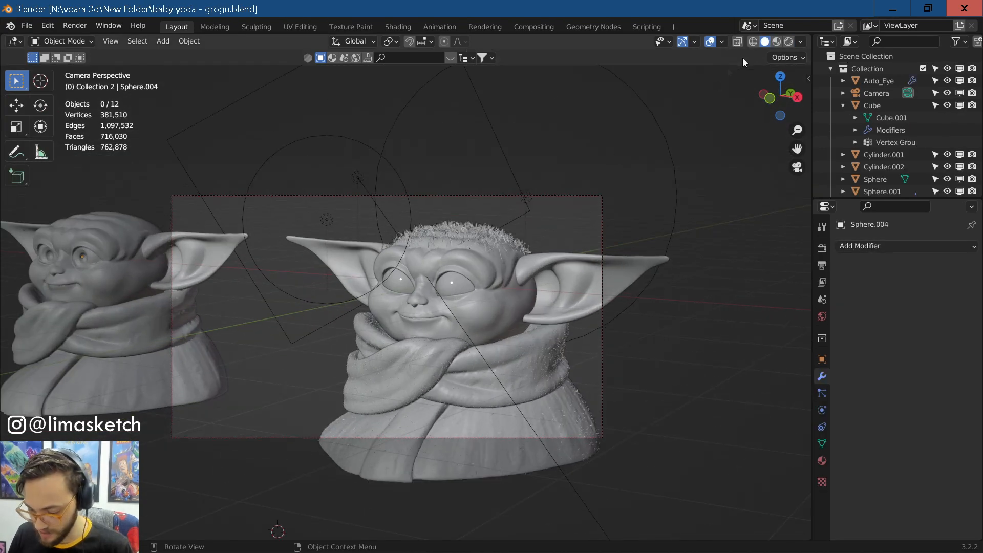
pyautogui.click(786, 43)
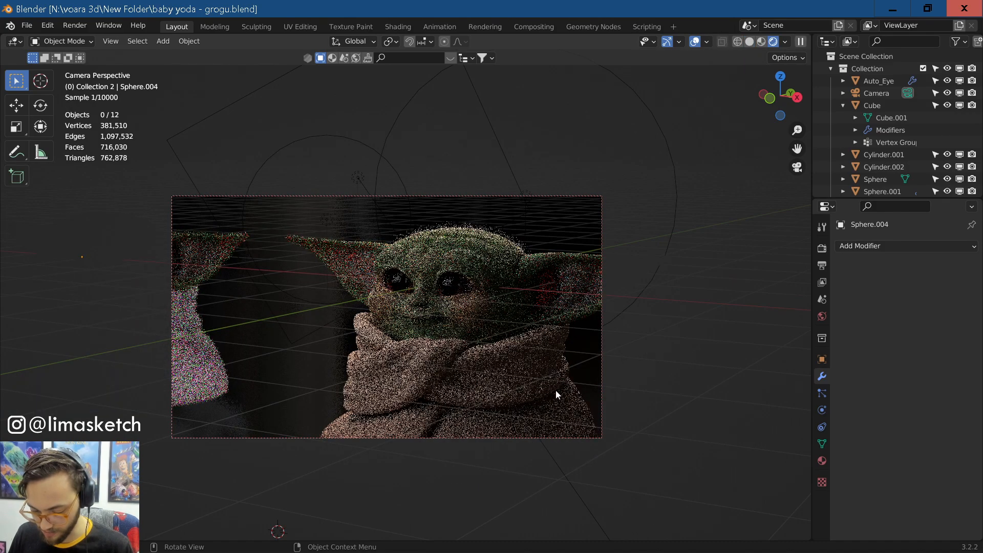
pyautogui.scroll(2, 589, 410)
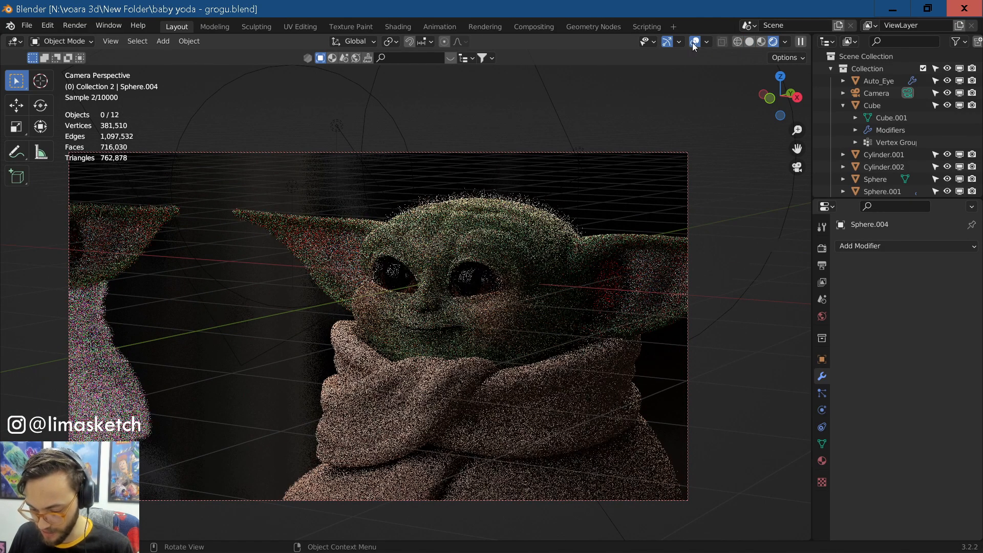
pyautogui.click(695, 43)
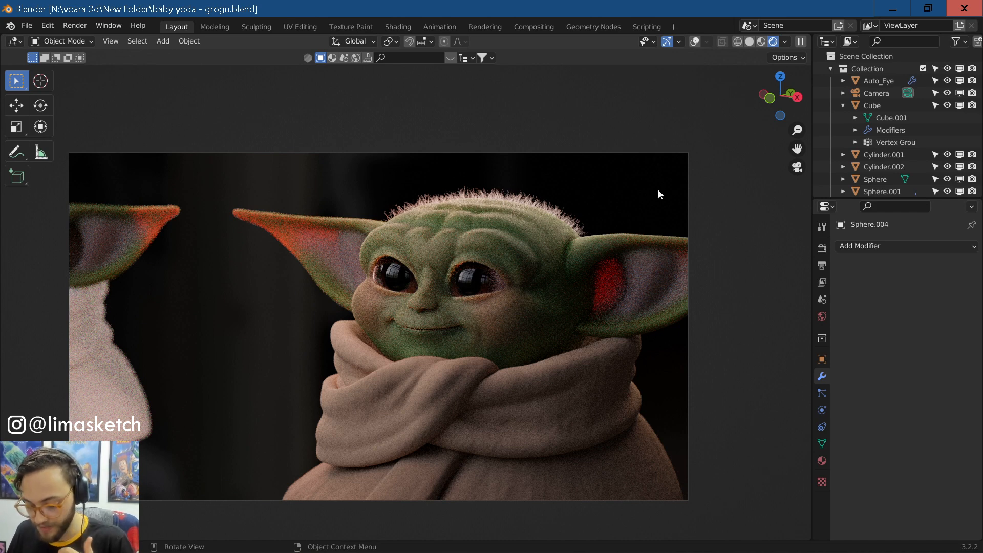
# Step: Review the Grogu scene's render properties and output properties
pyautogui.click(823, 251)
pyautogui.click(822, 266)
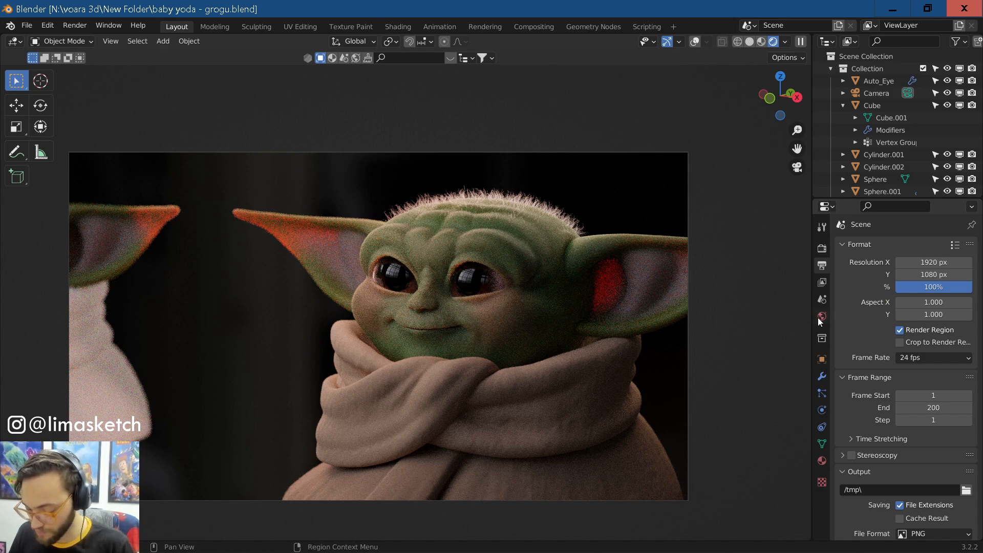
# Step: Open the recent file save.blend and briefly run a render of its scene
pyautogui.click(27, 26)
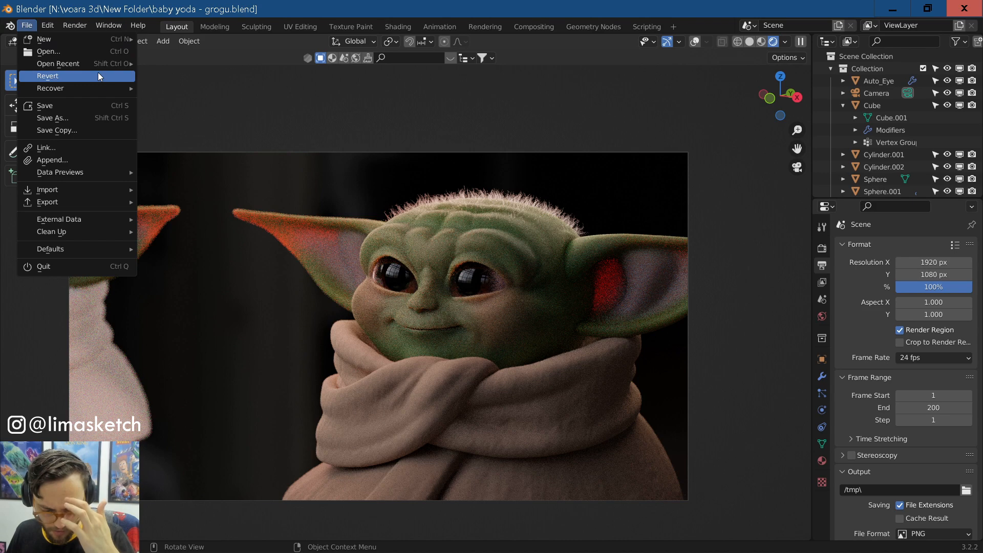
pyautogui.moveTo(97, 64)
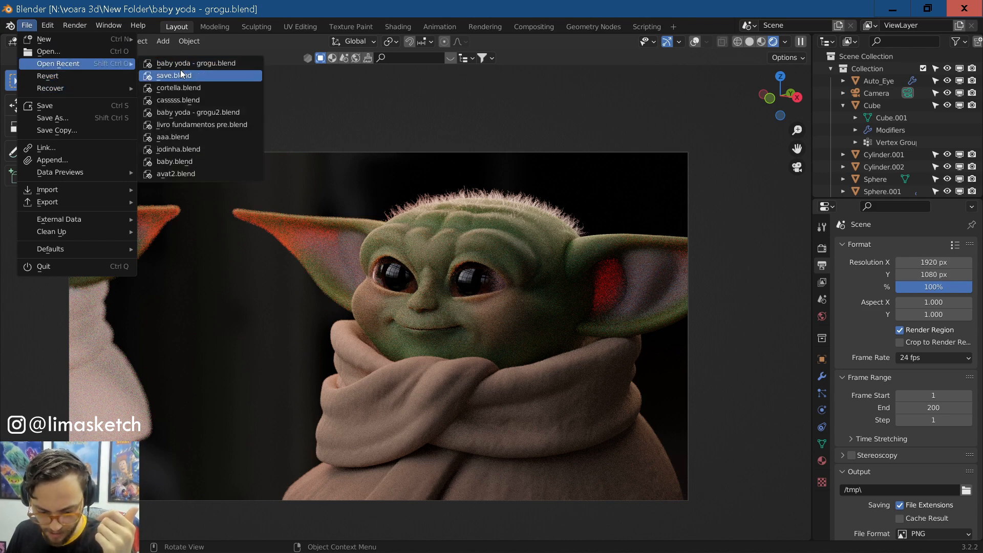
pyautogui.click(177, 76)
pyautogui.moveTo(275, 217); pyautogui.dragTo(257, 220, button='middle')
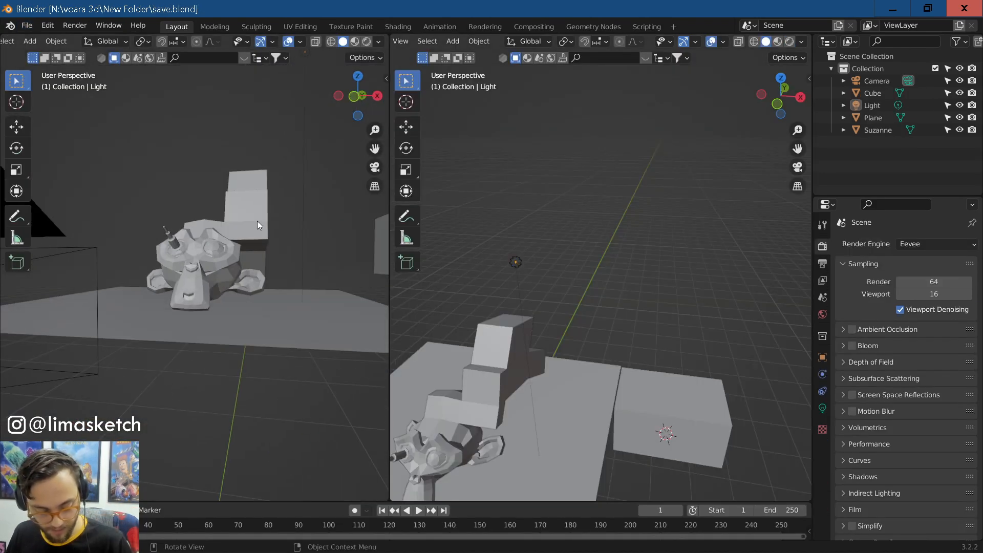
pyautogui.press('F12')
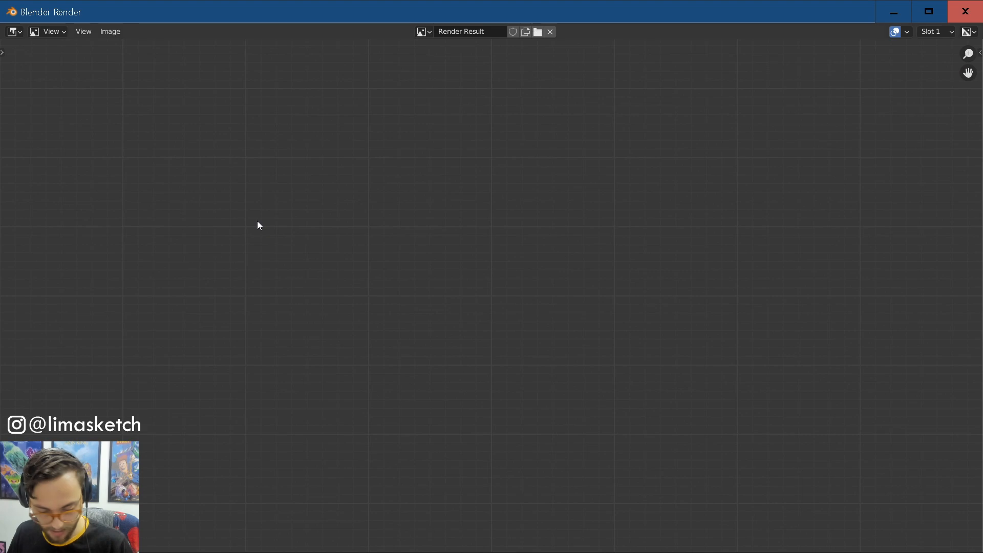
pyautogui.click(960, 15)
# Step: Show the scene in Rendered shading in the first 3D viewport, with a close view of Suzanne's head
pyautogui.moveTo(241, 246)
pyautogui.mouseDown(button='middle')
pyautogui.moveTo(273, 253)
pyautogui.moveTo(286, 306)
pyautogui.mouseUp(button='middle')
pyautogui.scroll(-3, 275, 255)
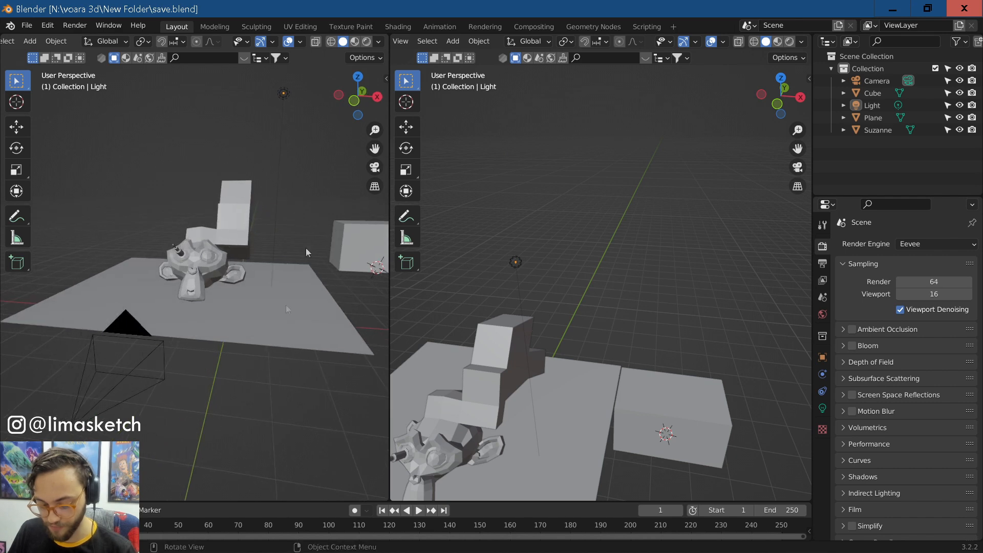
pyautogui.click(367, 42)
pyautogui.moveTo(288, 205); pyautogui.dragTo(273, 208, button='middle')
pyautogui.scroll(2, 273, 208)
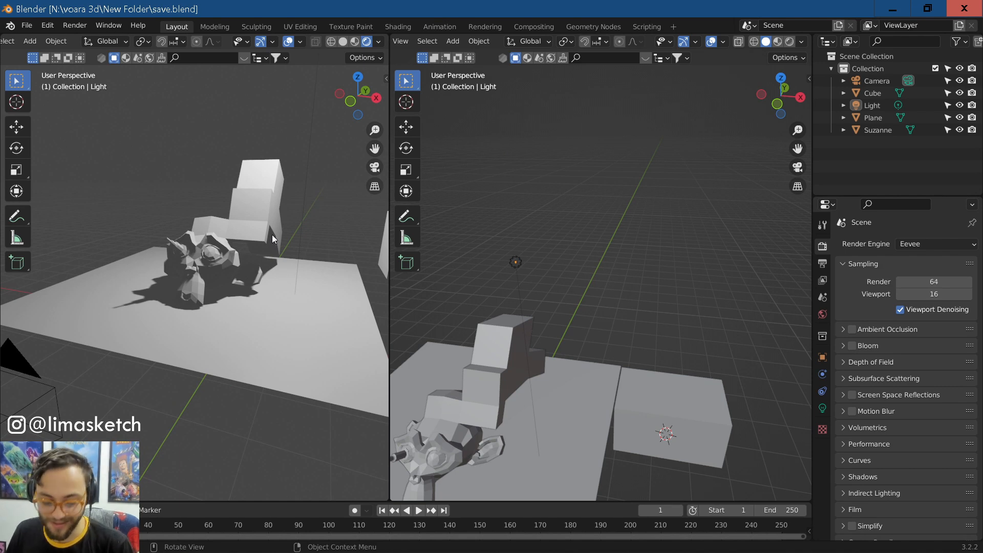
pyautogui.scroll(4, 268, 250)
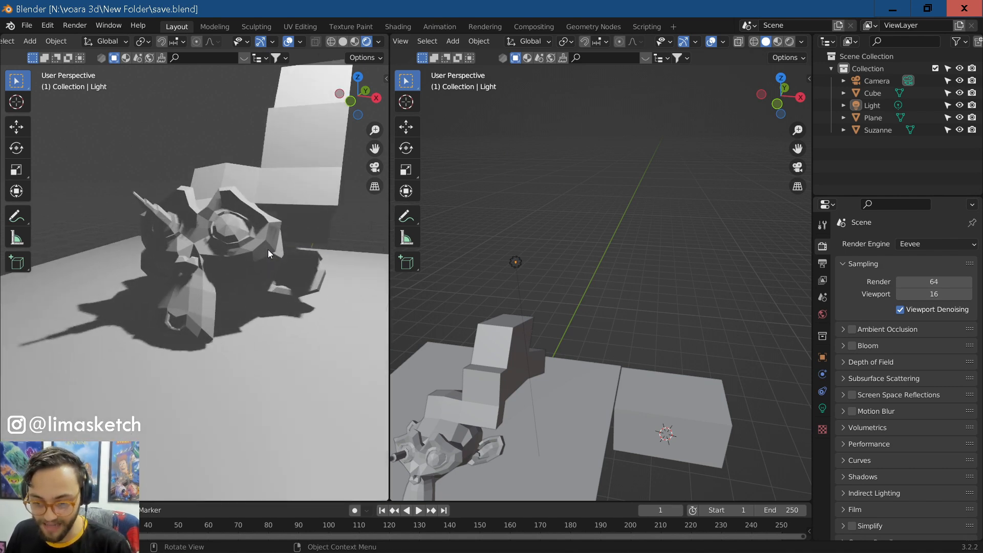
pyautogui.moveTo(251, 312); pyautogui.dragTo(244, 275, button='middle')
# Step: Select Suzanne and set the scene's render engine to Cycles
pyautogui.click(248, 255)
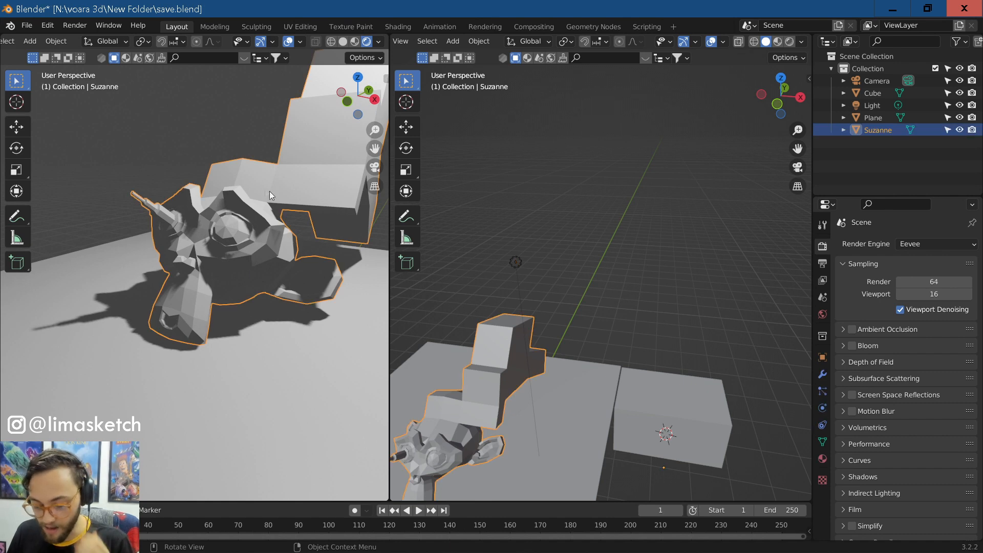
pyautogui.press('KP_Decimal')
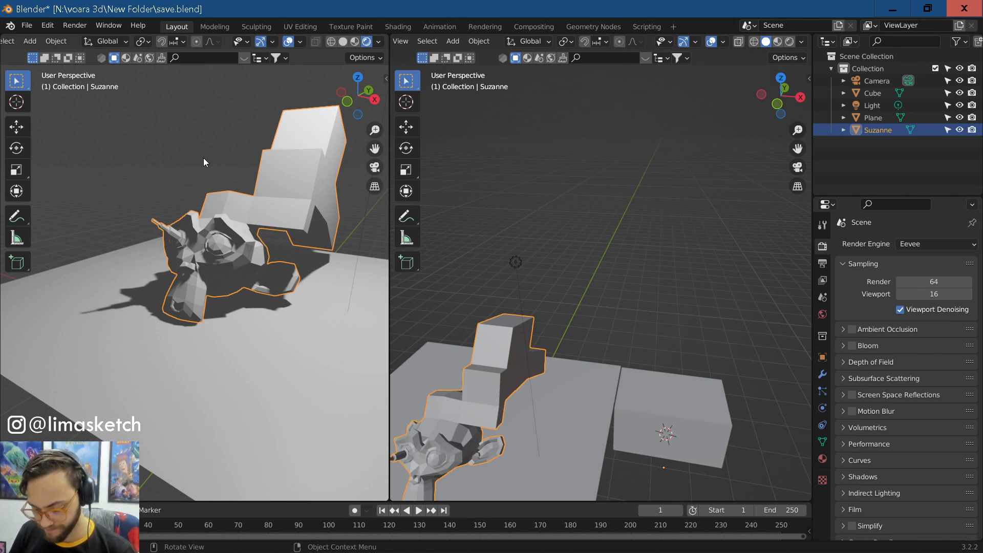
pyautogui.click(916, 243)
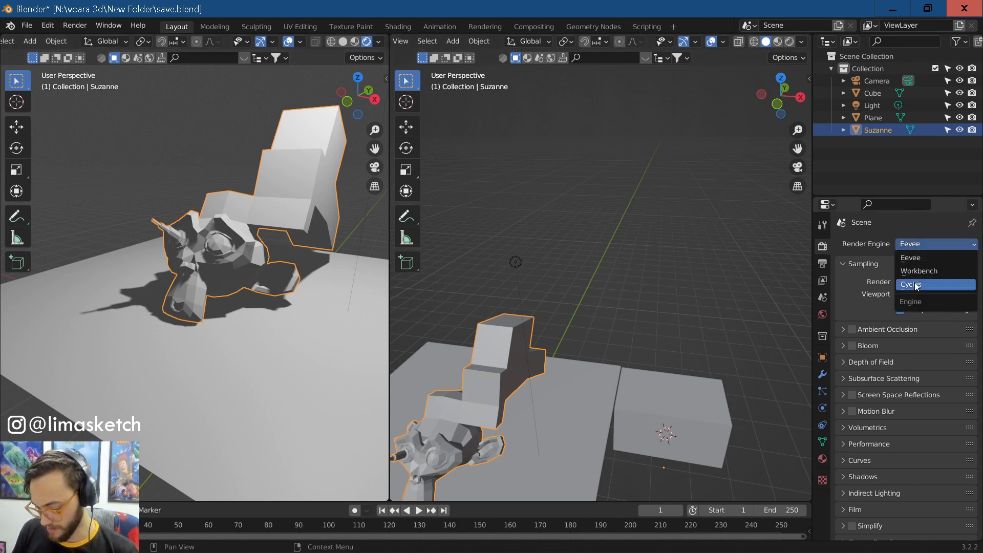
pyautogui.click(916, 285)
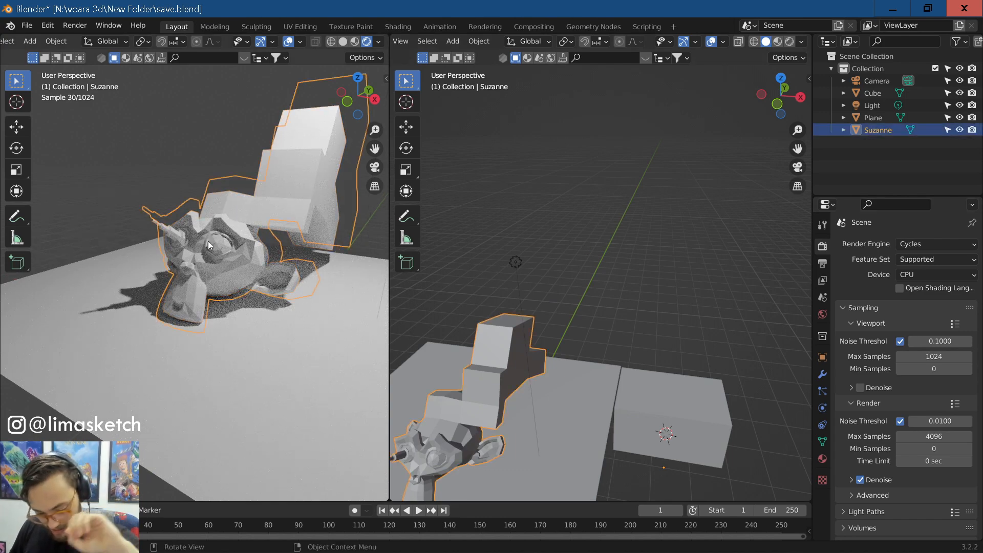
pyautogui.scroll(3, 208, 241)
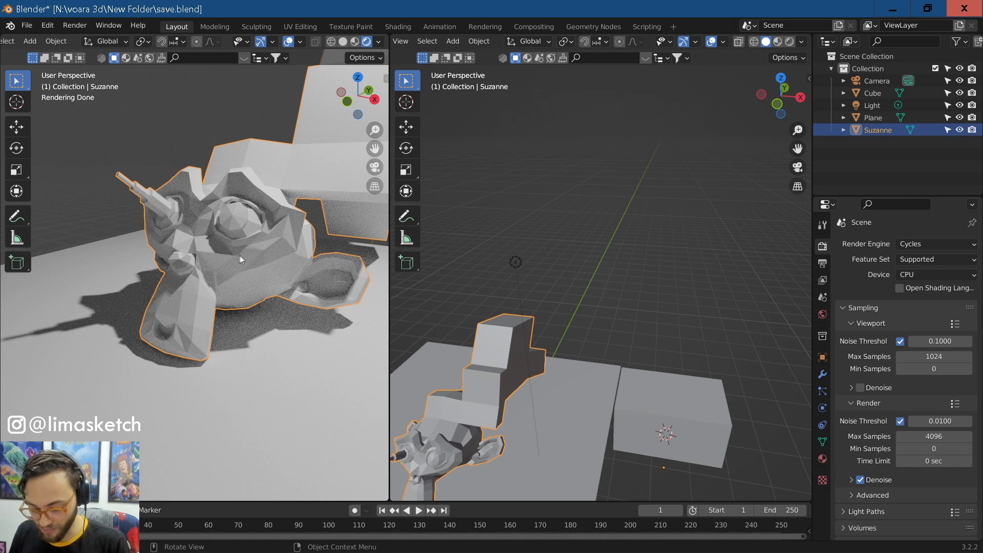
# Step: Create a new material on Suzanne and set its base color to a saturated red
pyautogui.click(823, 459)
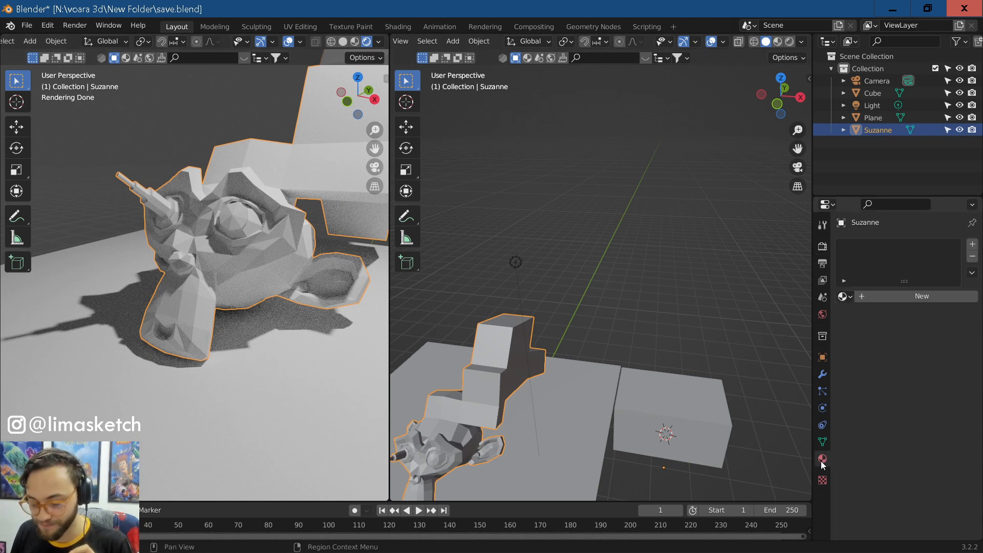
pyautogui.click(903, 299)
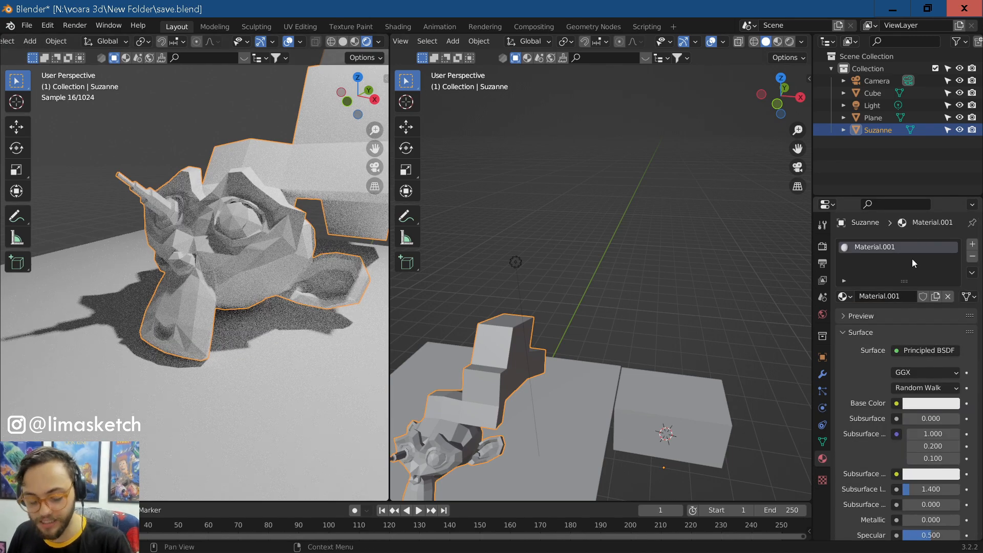
pyautogui.click(914, 404)
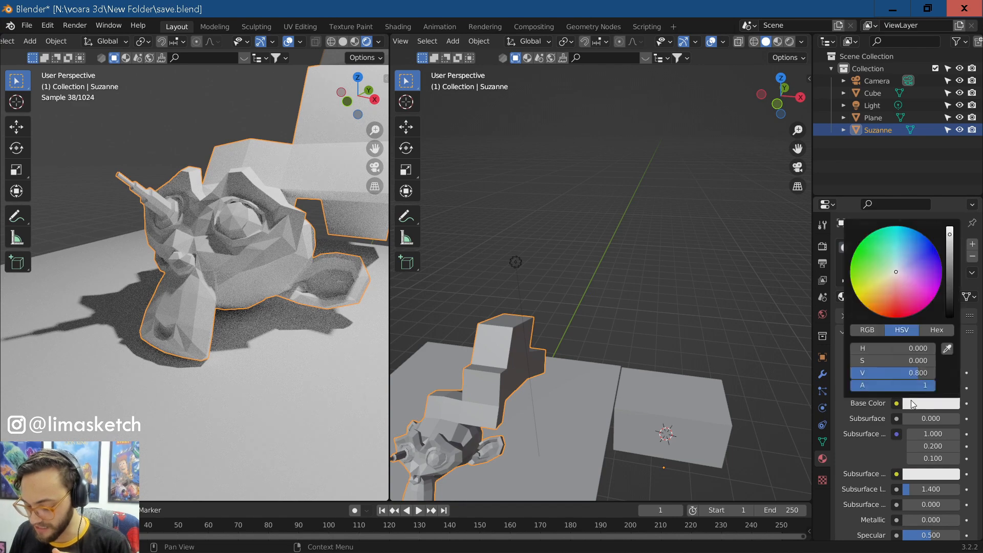
pyautogui.moveTo(895, 287); pyautogui.dragTo(897, 315)
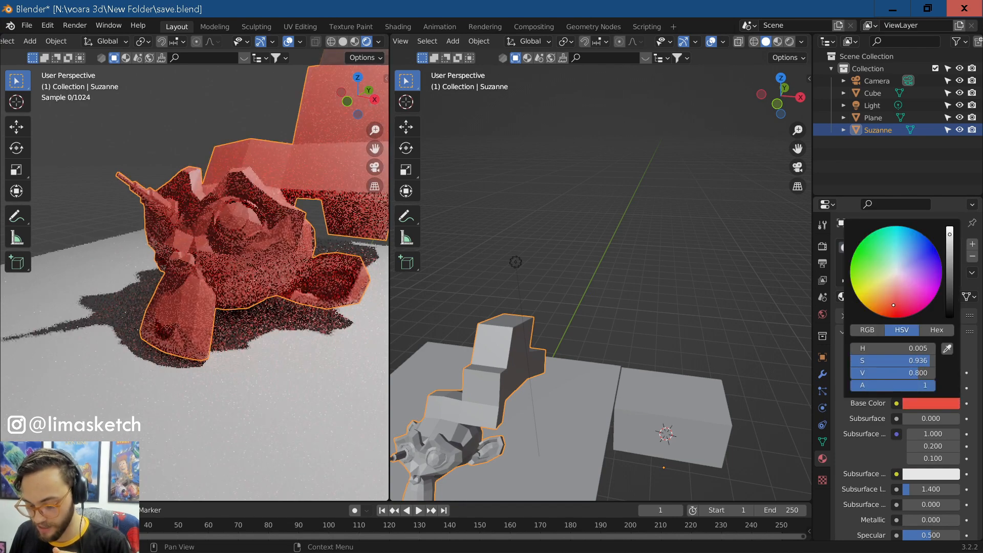
pyautogui.click(223, 125)
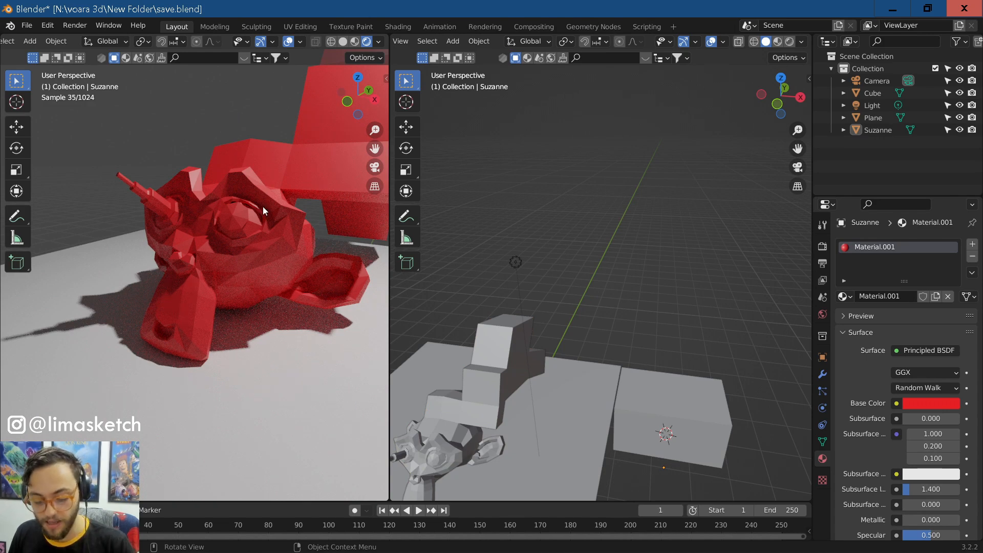
pyautogui.scroll(4, 239, 261)
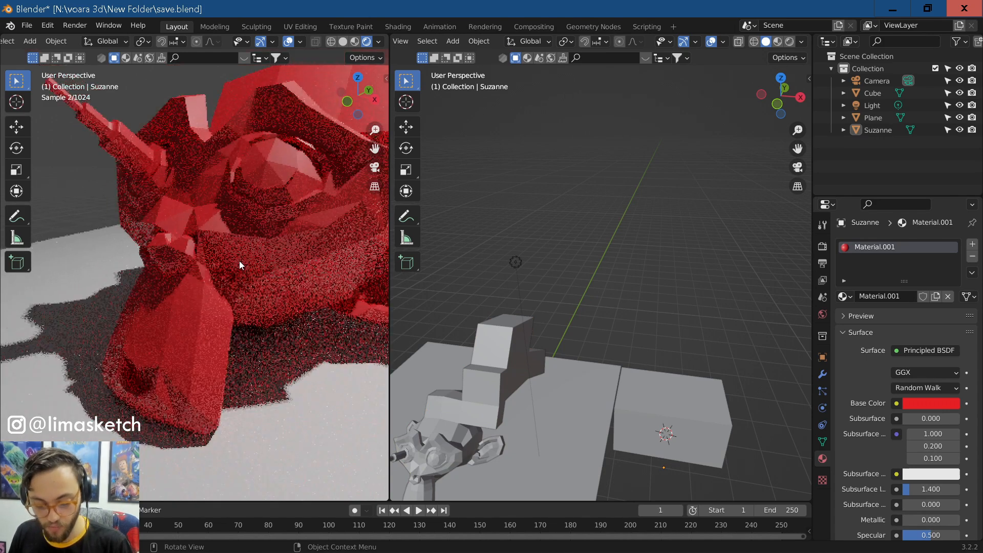
pyautogui.scroll(-7, 924, 409)
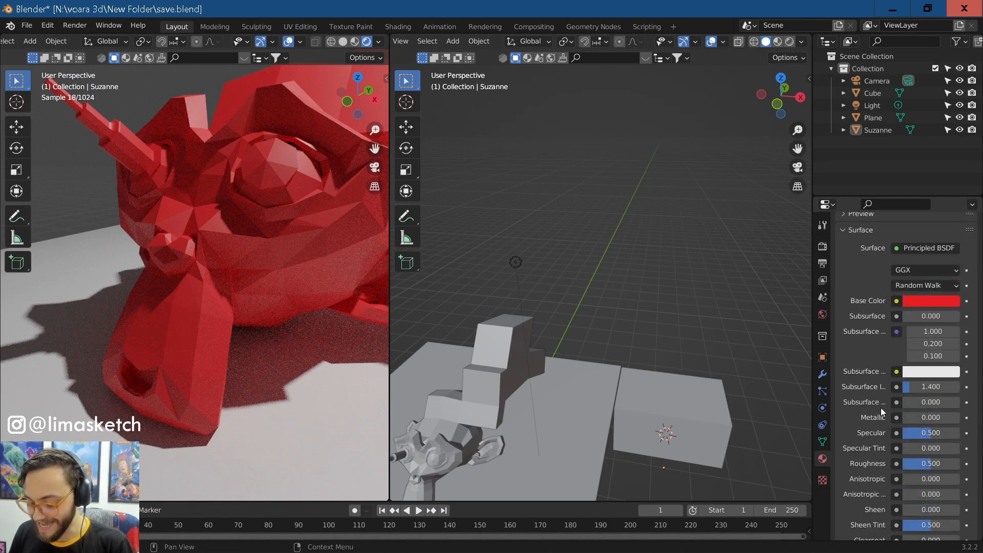
# Step: Turn the second 3D viewport into a Shader Editor with a close view of Suzanne's material nodes
pyautogui.click(397, 41)
pyautogui.click(397, 41)
pyautogui.moveTo(427, 41); pyautogui.dragTo(527, 42, button='middle')
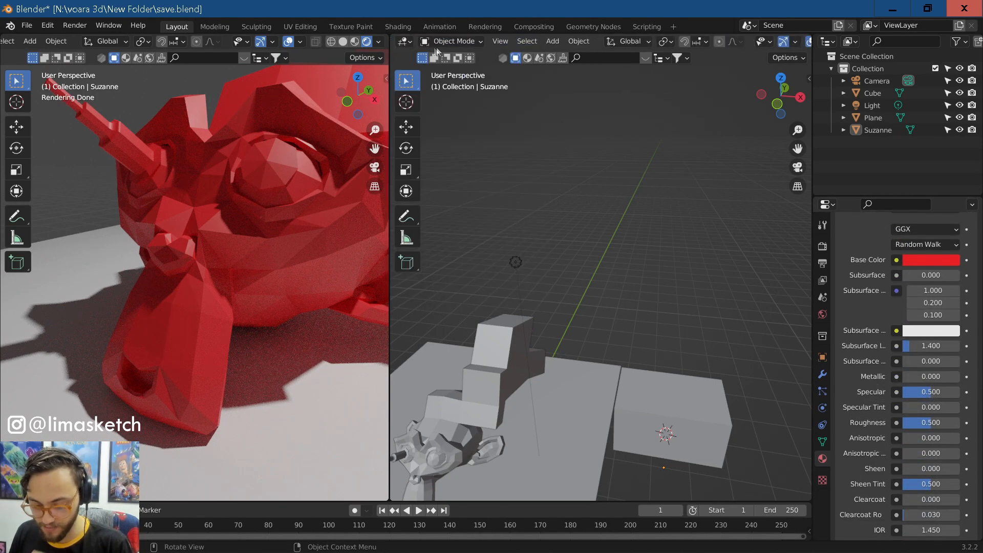
pyautogui.click(409, 44)
pyautogui.click(428, 155)
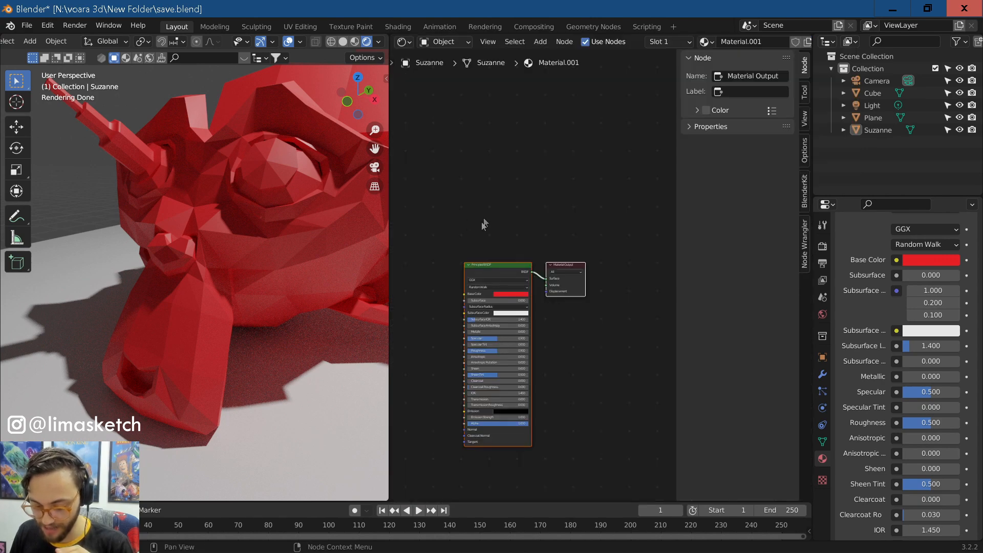
pyautogui.moveTo(478, 249); pyautogui.dragTo(537, 119, button='middle')
pyautogui.scroll(6, 520, 144)
pyautogui.moveTo(475, 183); pyautogui.dragTo(409, 225, button='middle')
pyautogui.scroll(2, 518, 238)
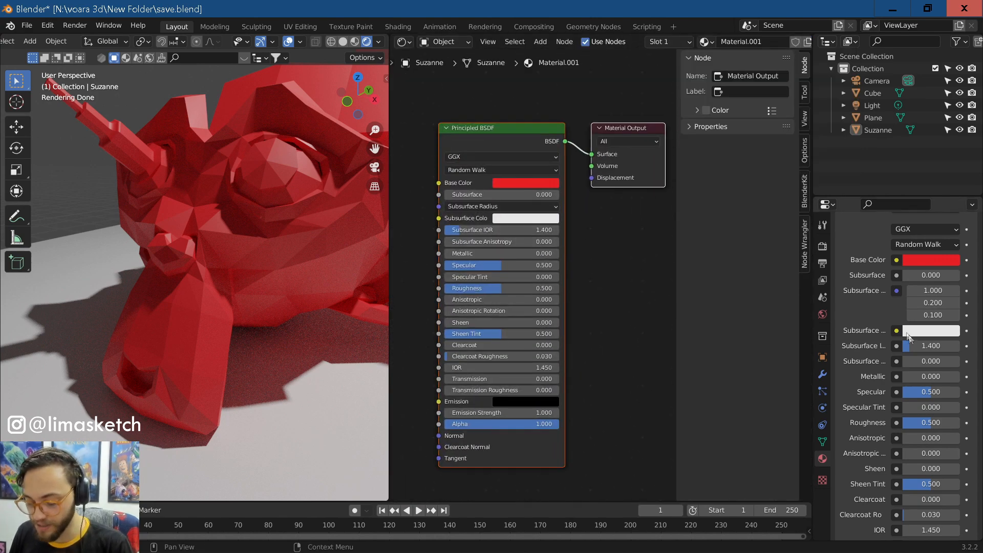
# Step: Move the Material Output node away from the Principled BSDF node and hide the node editor's sidebar
pyautogui.scroll(-1, 889, 318)
pyautogui.scroll(3, 893, 318)
pyautogui.scroll(-3, 585, 284)
pyautogui.moveTo(578, 283); pyautogui.dragTo(592, 285, button='middle')
pyautogui.moveTo(595, 191); pyautogui.dragTo(648, 167)
pyautogui.click(599, 198)
pyautogui.click(594, 148)
pyautogui.moveTo(574, 145); pyautogui.dragTo(565, 160, button='middle')
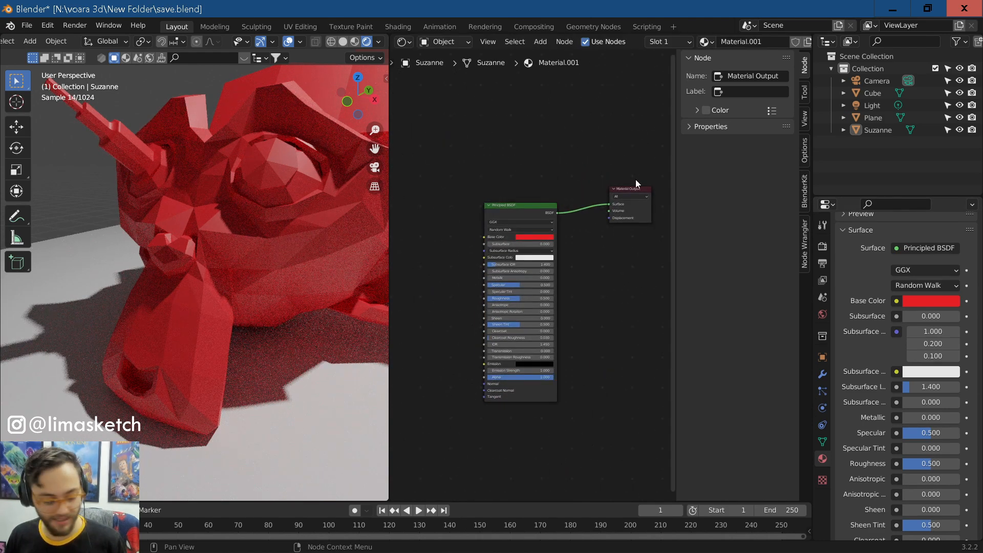
pyautogui.press('n')
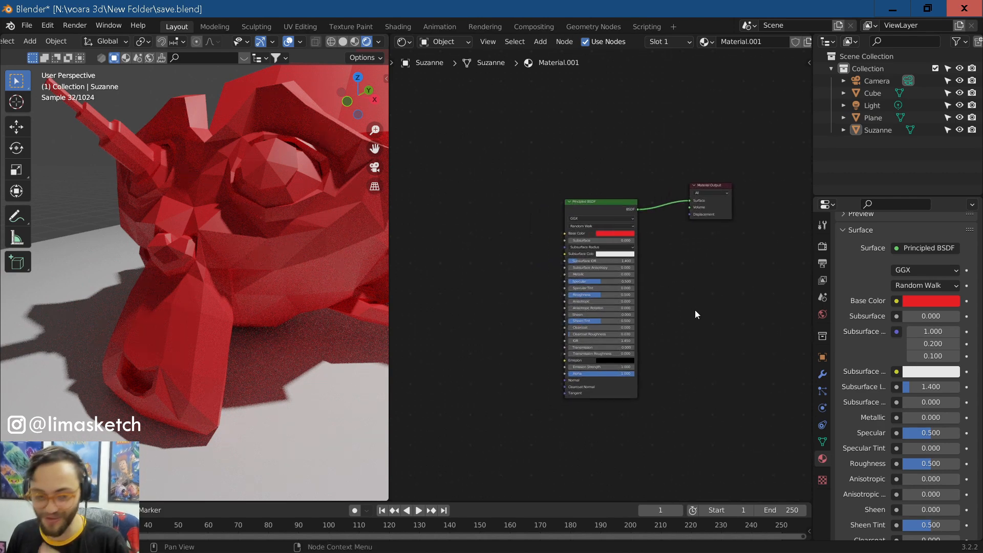
# Step: Set the Principled BSDF's roughness to 0.105, metallic to 0.617 and specular to 1.000
pyautogui.scroll(2, 696, 310)
pyautogui.moveTo(709, 323); pyautogui.dragTo(694, 317, button='middle')
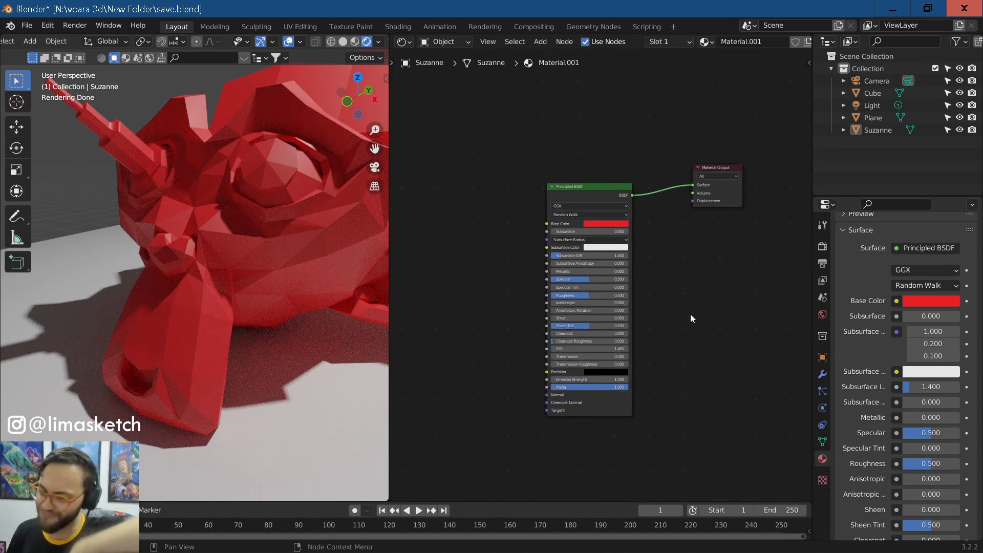
pyautogui.scroll(2, 690, 315)
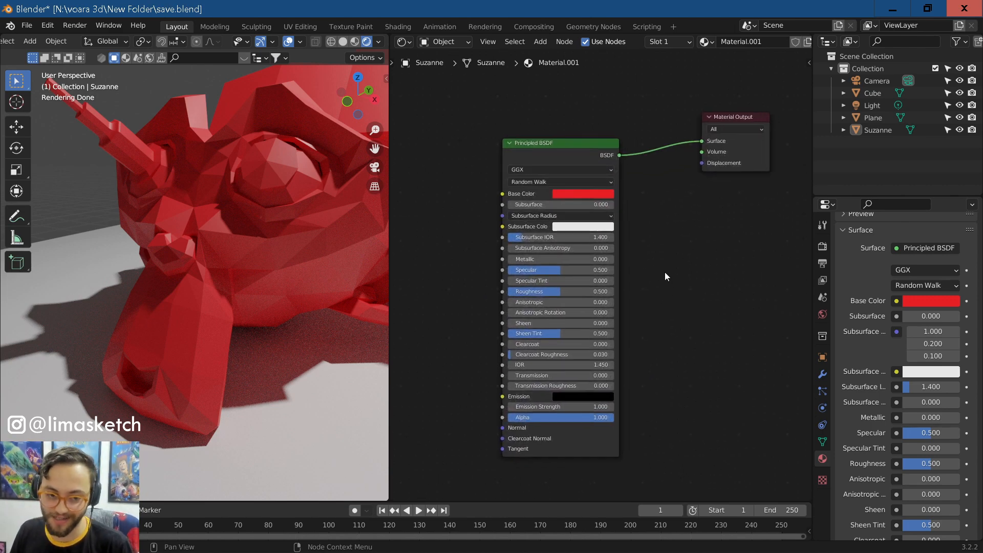
pyautogui.scroll(2, 729, 267)
pyautogui.moveTo(707, 311); pyautogui.dragTo(730, 294, button='middle')
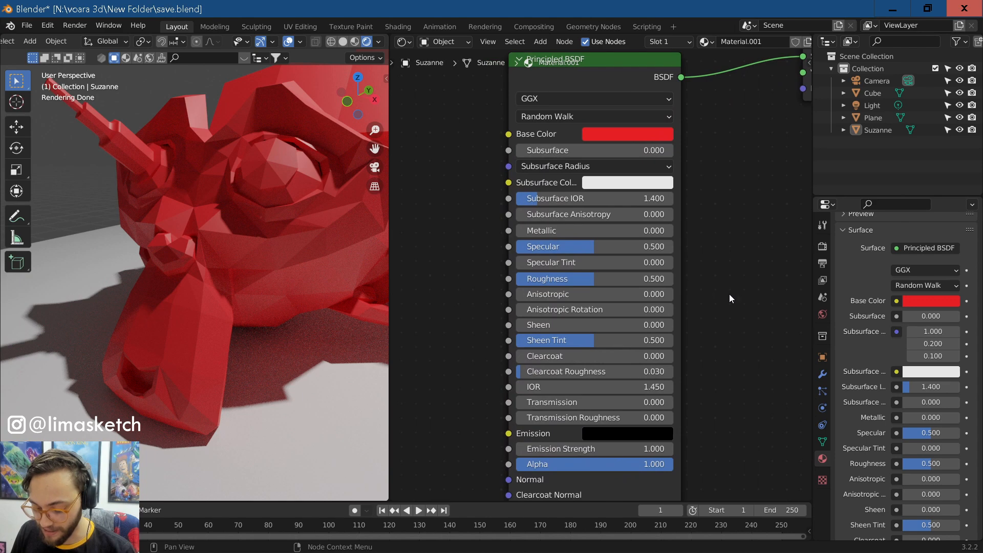
pyautogui.moveTo(570, 280); pyautogui.dragTo(635, 278)
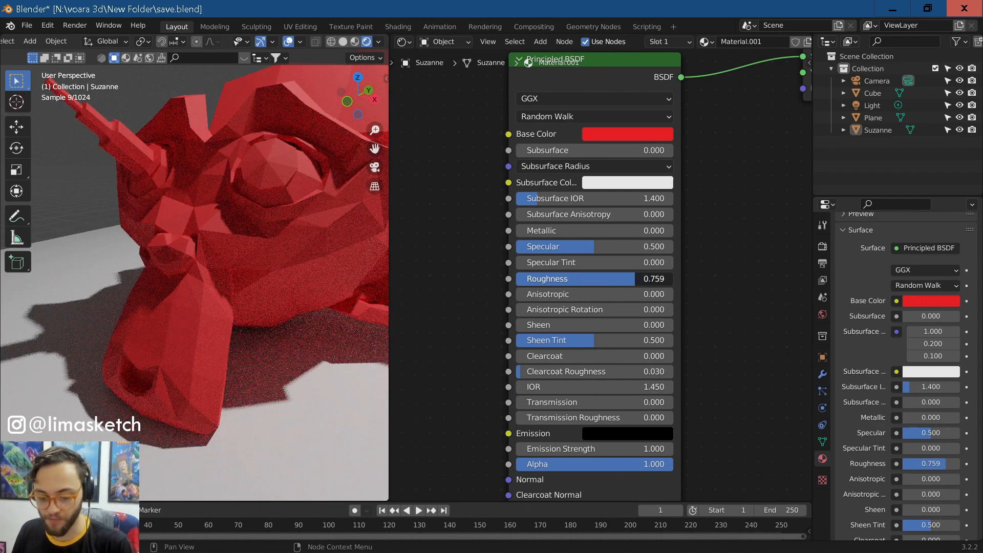
pyautogui.moveTo(635, 279); pyautogui.dragTo(533, 279)
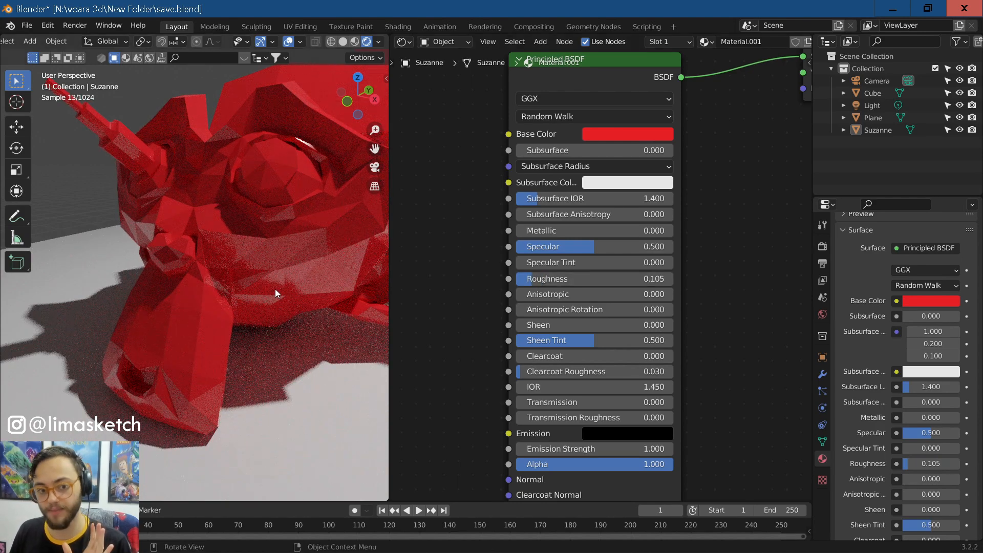
pyautogui.moveTo(542, 237); pyautogui.dragTo(671, 246)
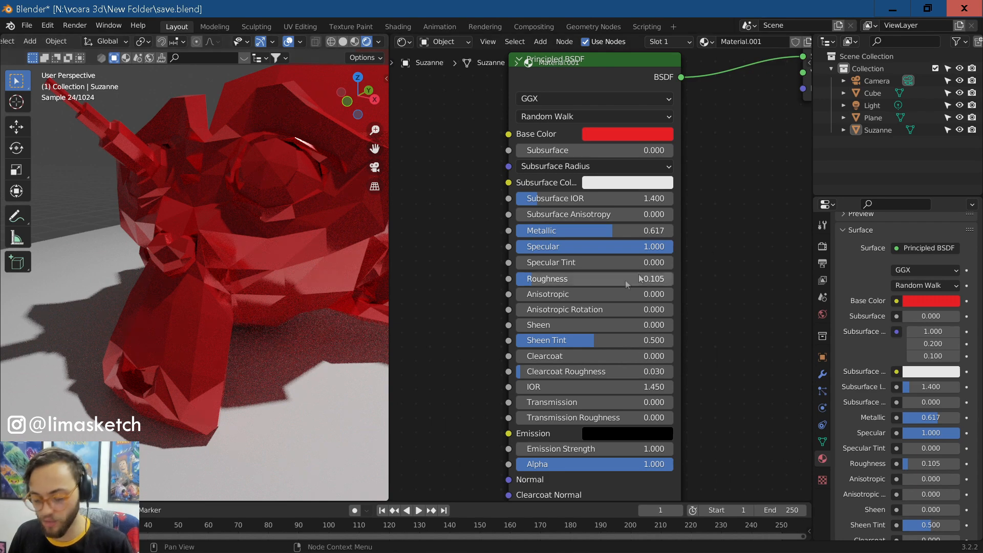
pyautogui.scroll(5, 876, 301)
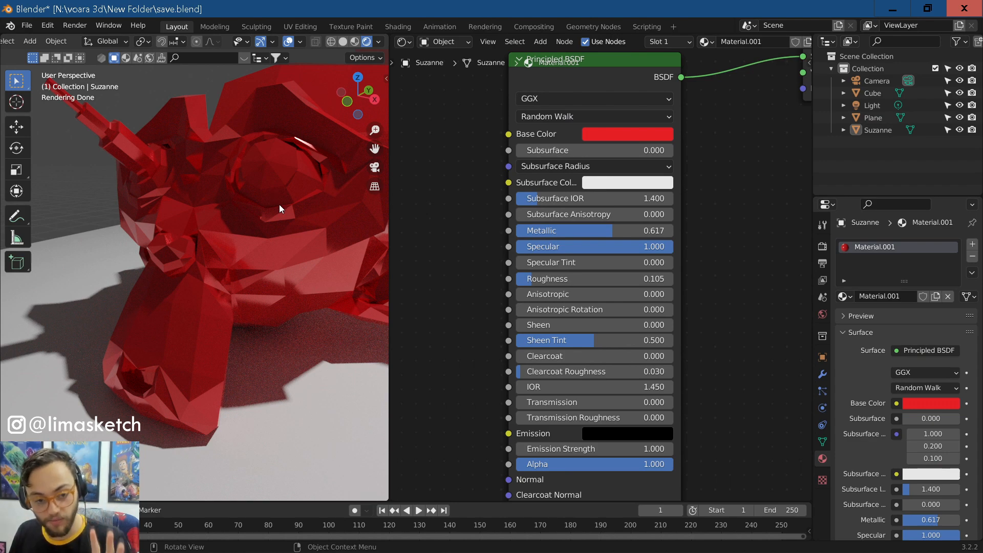
# Step: Enter Edit Mode on Suzanne and select two adjacent faces of the block extruded from the head
pyautogui.click(296, 196)
pyautogui.press('Tab')
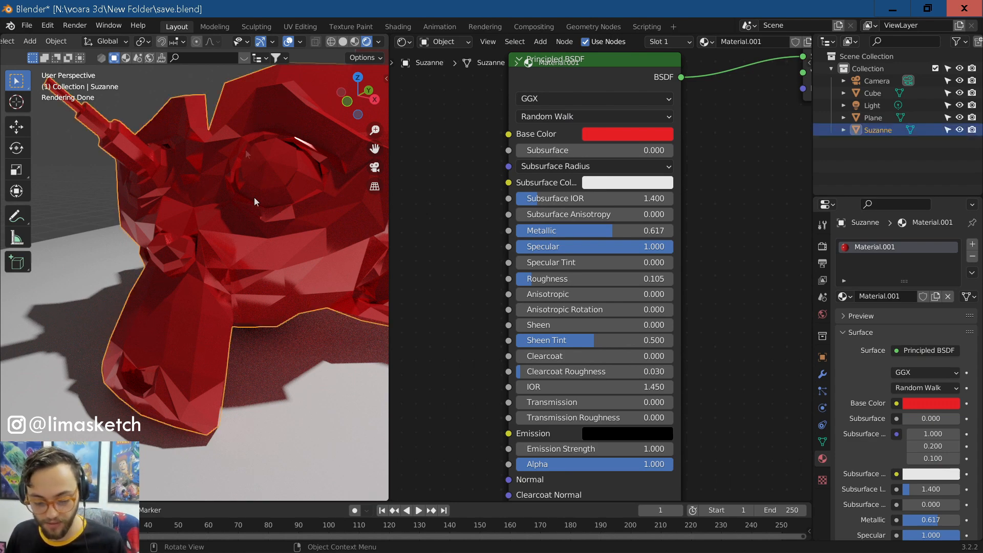
pyautogui.keyDown('shift'); pyautogui.moveTo(253, 183); pyautogui.dragTo(179, 325, button='middle'); pyautogui.keyUp('shift')
pyautogui.click(238, 171)
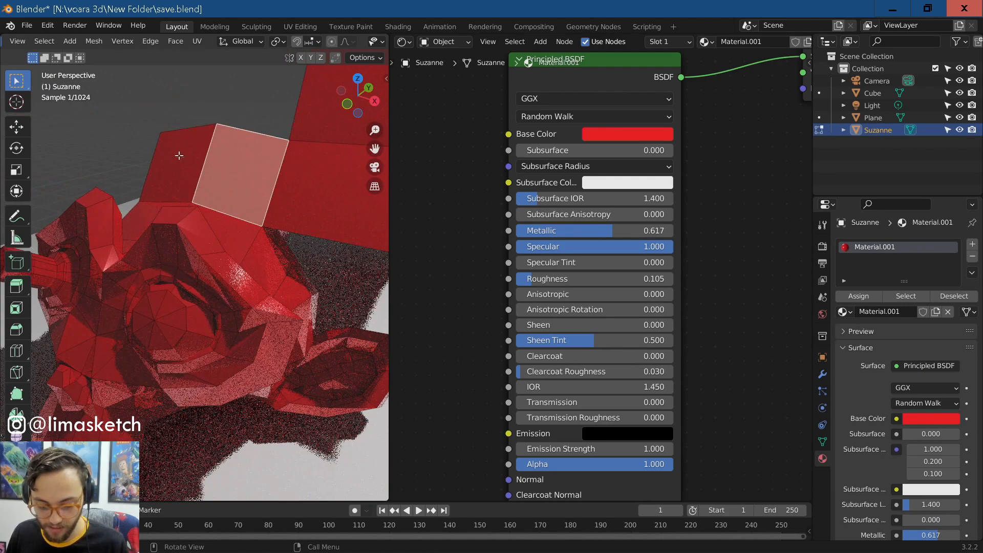
pyautogui.keyDown('shift'); pyautogui.click(179, 156); pyautogui.keyUp('shift')
pyautogui.moveTo(179, 214); pyautogui.dragTo(192, 218, button='middle')
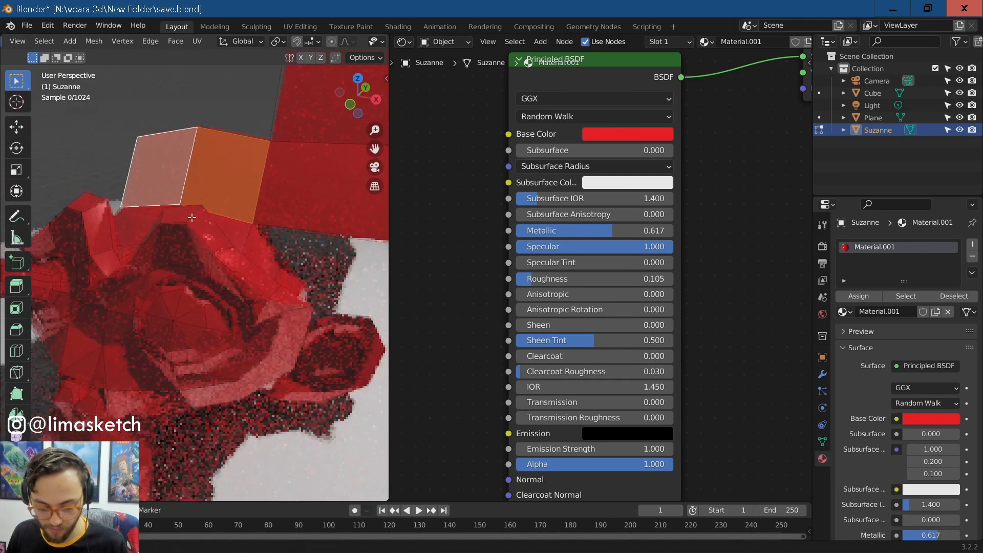
# Step: Switch to vertex selection, select the eye's centre vertex and grow the selection to the surrounding pupil faces
pyautogui.press('1')
pyautogui.click(171, 318)
pyautogui.keyDown('shift'); pyautogui.moveTo(188, 333); pyautogui.dragTo(235, 325, button='middle'); pyautogui.keyUp('shift')
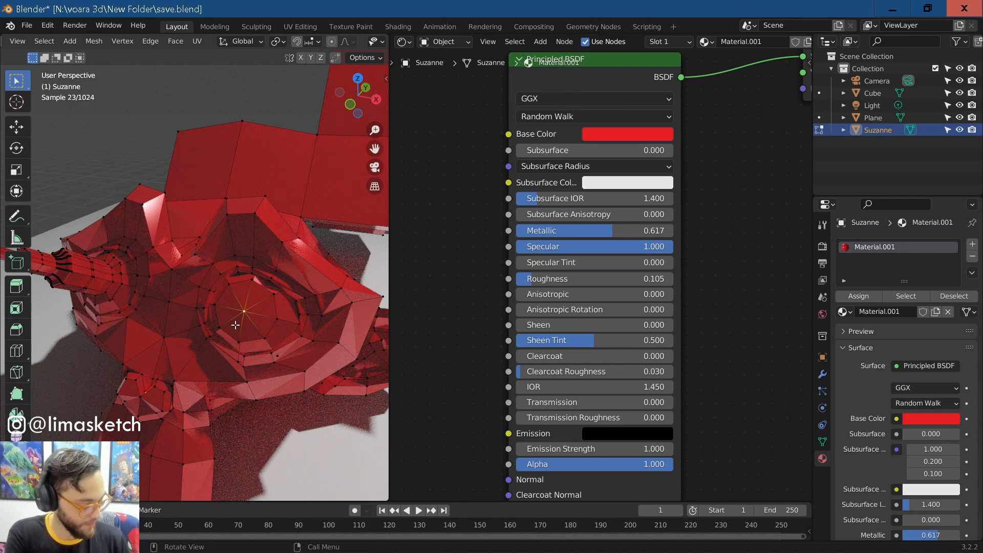
pyautogui.press('ctrl+KP_Add')
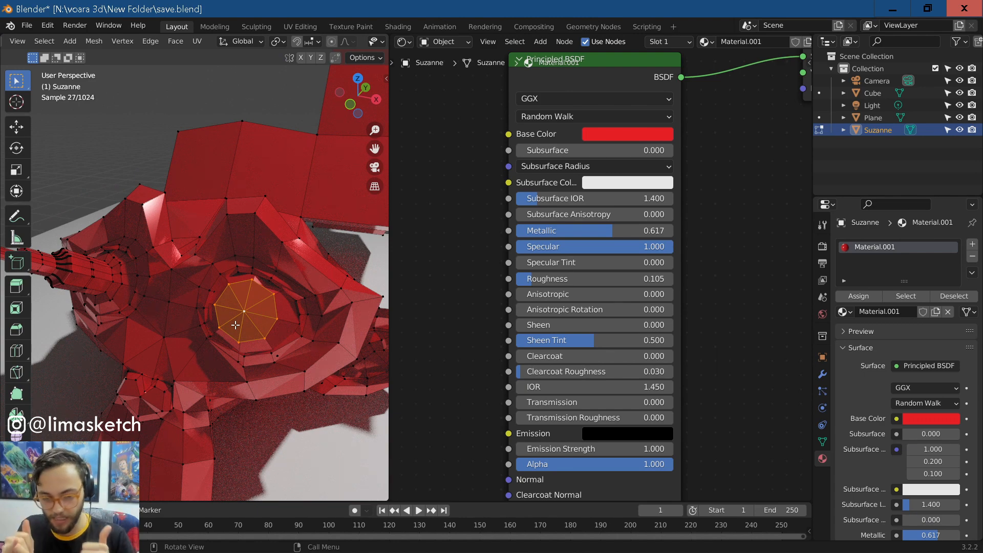
pyautogui.hotkey('ctrl', 'z')
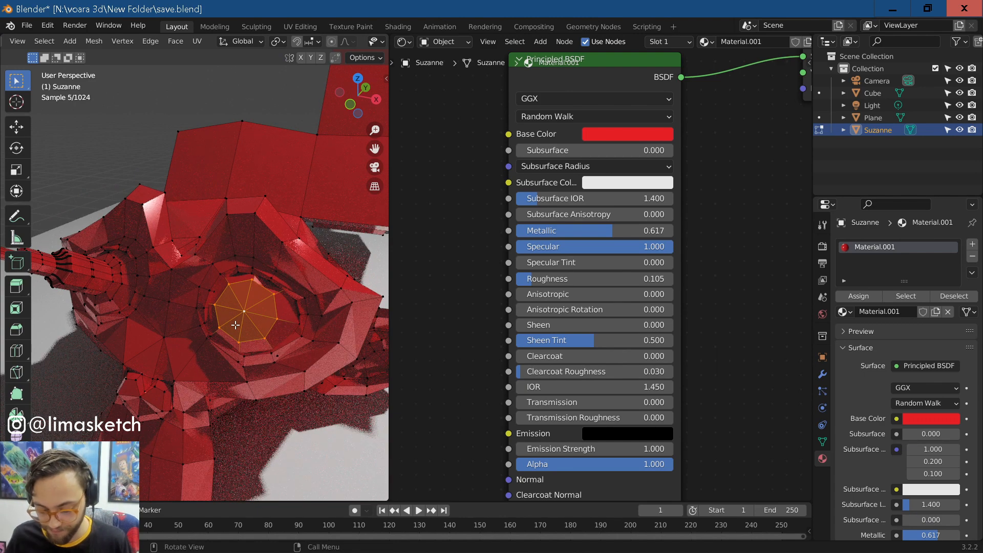
pyautogui.moveTo(235, 325); pyautogui.dragTo(209, 309, button='middle')
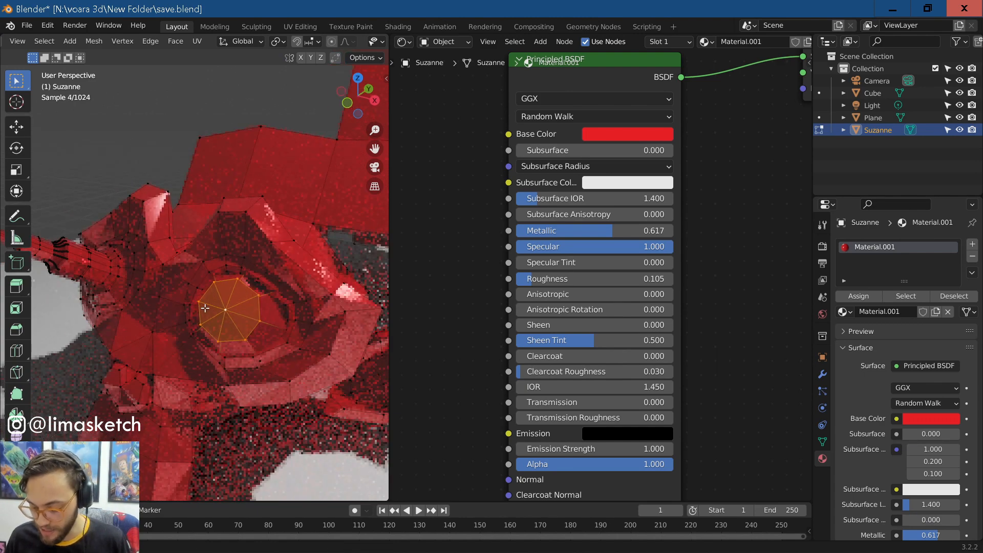
# Step: Add a second material slot, assign it to the selected eye faces and create a new material in it
pyautogui.click(972, 245)
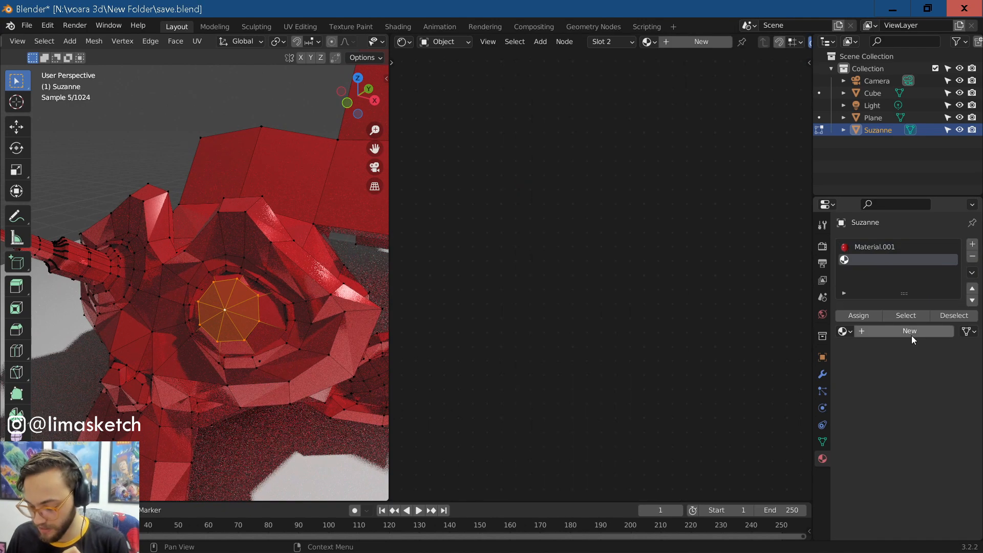
pyautogui.click(873, 319)
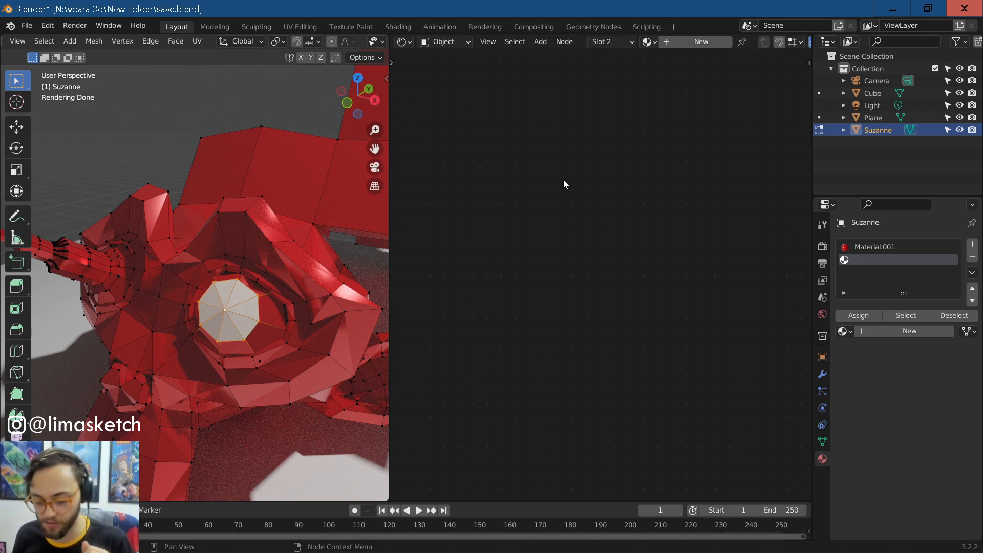
pyautogui.click(914, 332)
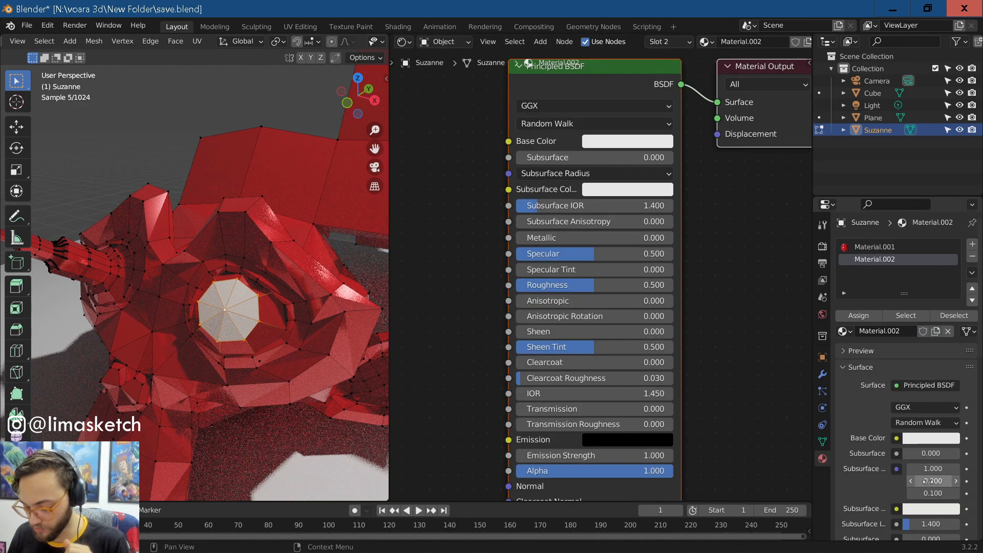
# Step: Set the eye material's base color to bright blue and return Suzanne to Object Mode
pyautogui.click(931, 438)
pyautogui.moveTo(919, 285); pyautogui.dragTo(918, 266)
pyautogui.press('Tab')
pyautogui.scroll(3, 269, 248)
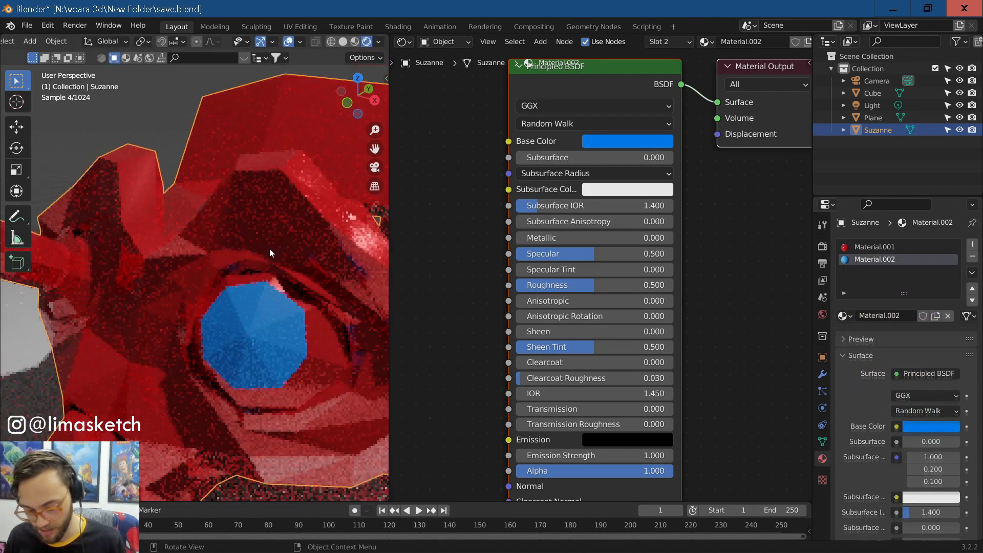
pyautogui.scroll(-3, 270, 248)
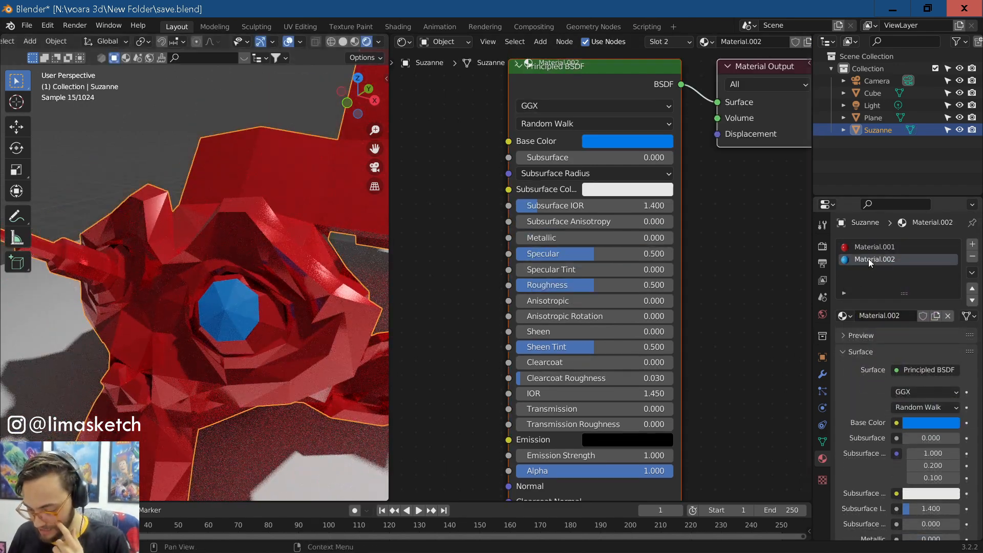
# Step: Change the eye material's surface shader to Emission and set its color to a saturated blue
pyautogui.scroll(-2, 883, 374)
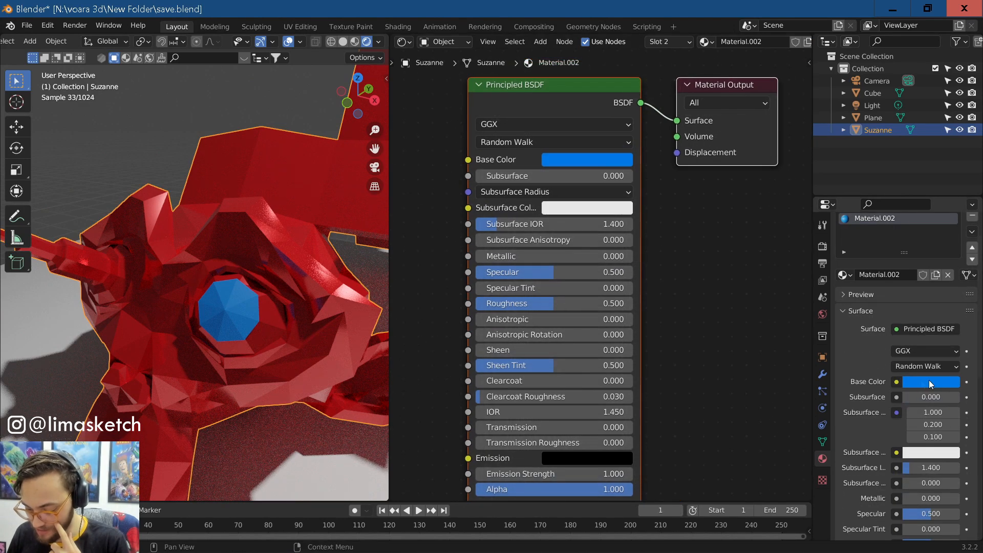
pyautogui.click(927, 329)
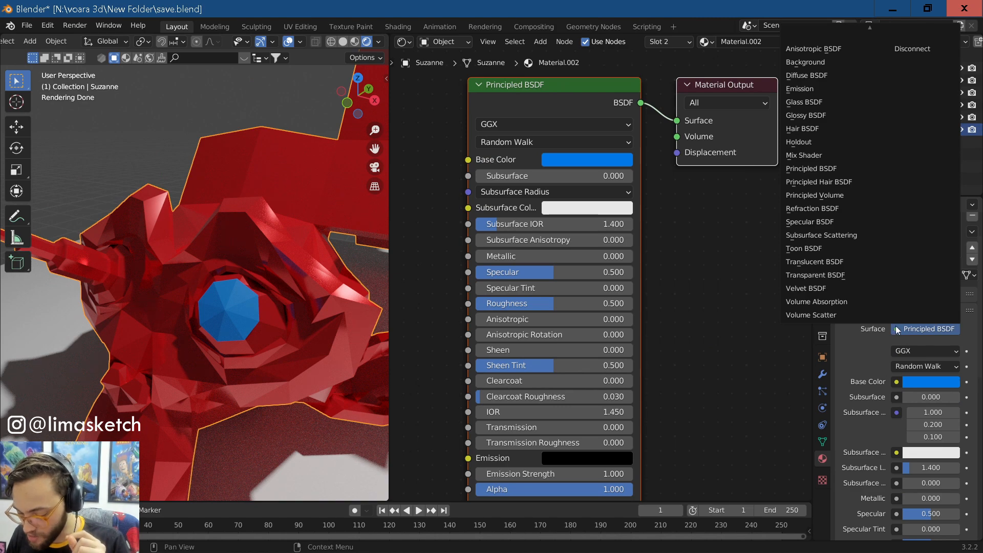
pyautogui.click(806, 91)
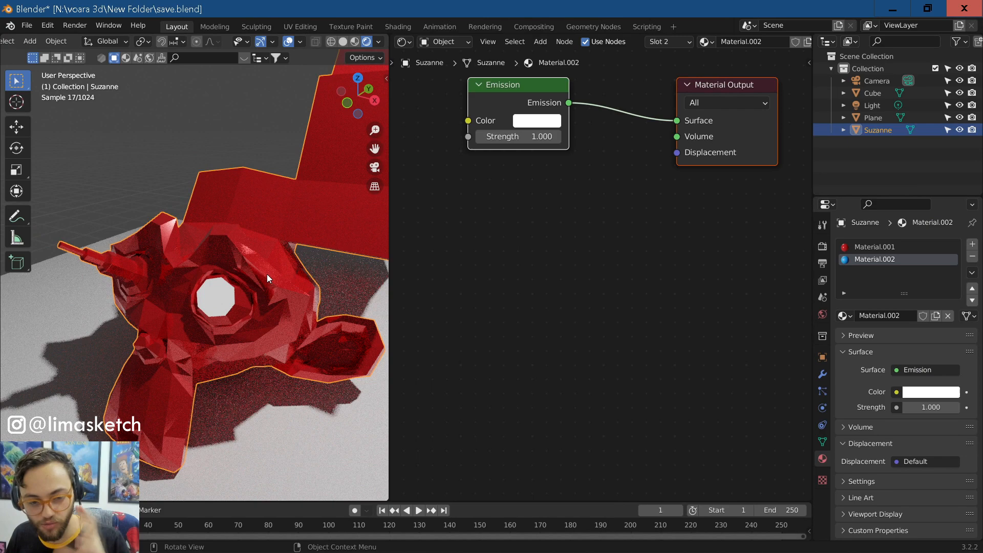
pyautogui.click(920, 393)
pyautogui.moveTo(915, 350); pyautogui.dragTo(948, 351)
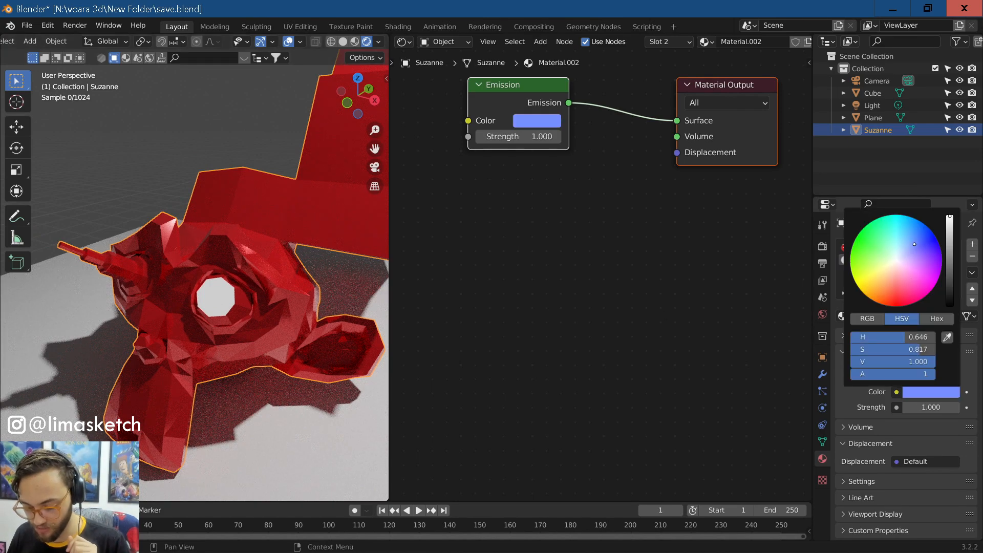
pyautogui.moveTo(915, 245); pyautogui.dragTo(919, 221)
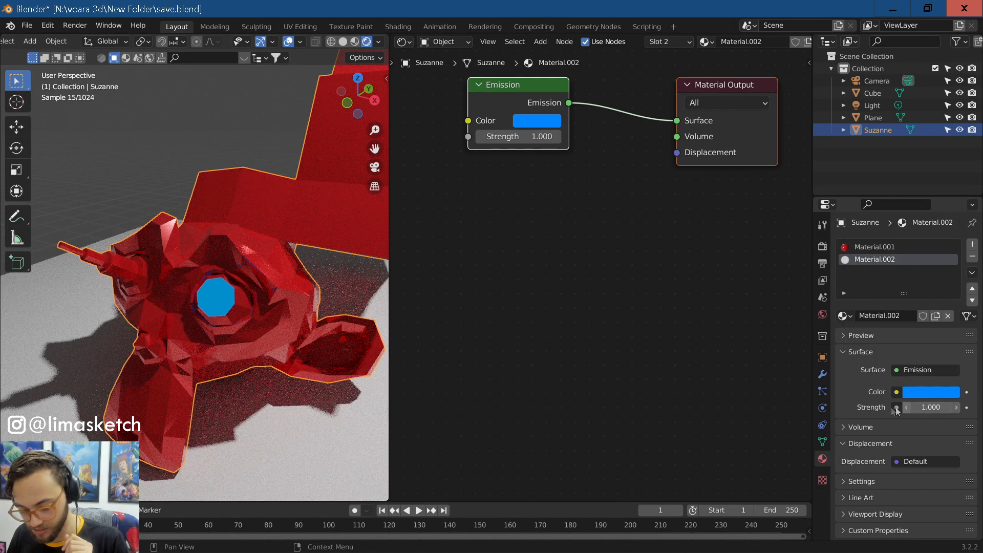
# Step: Set the eye material's emission strength to 29.400 and view the glow around the eye
pyautogui.moveTo(932, 408); pyautogui.dragTo(981, 408)
pyautogui.scroll(2, 280, 282)
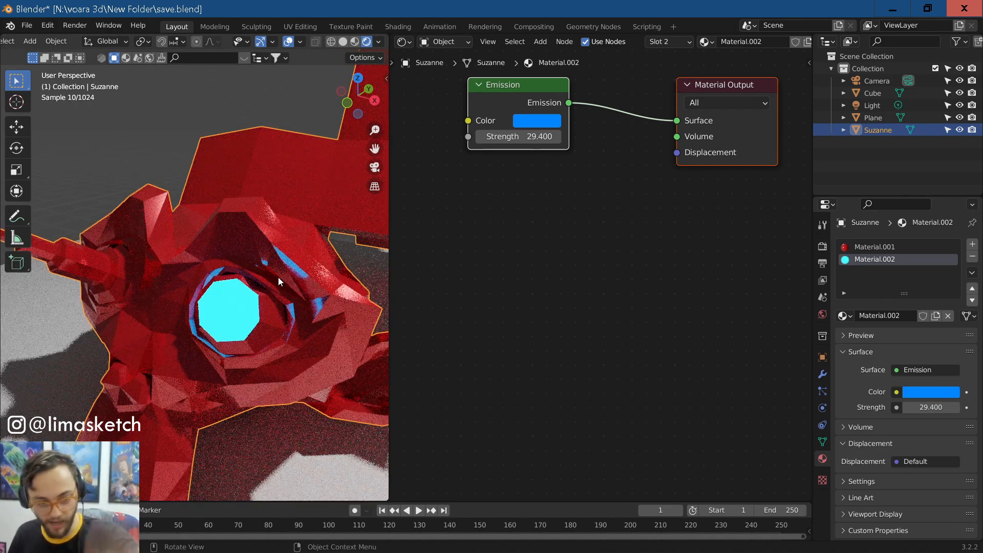
pyautogui.moveTo(206, 327); pyautogui.dragTo(230, 210, button='middle')
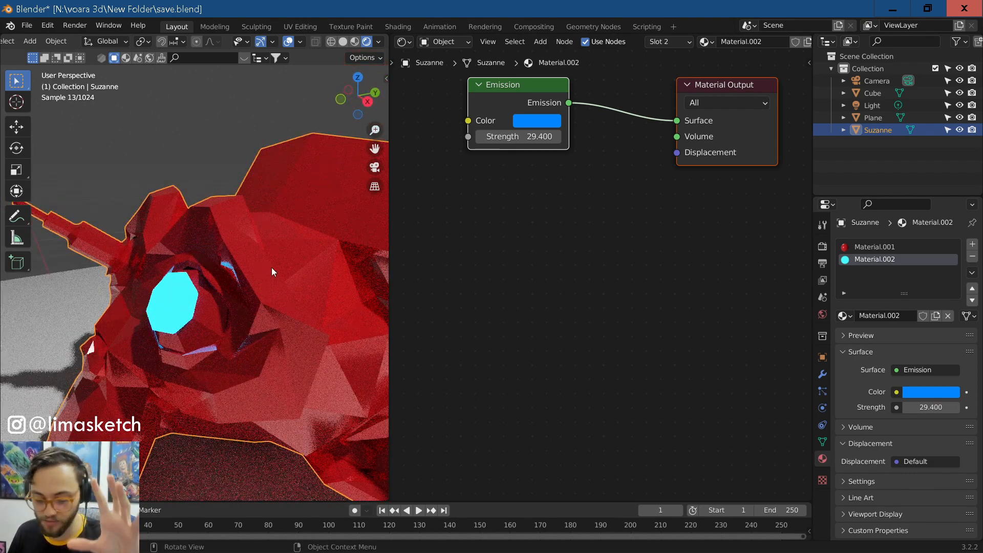
# Step: Switch the render engine to Eevee and set the eye material's emission strength to 14.000
pyautogui.click(822, 225)
pyautogui.click(823, 246)
pyautogui.click(924, 243)
pyautogui.click(918, 256)
pyautogui.moveTo(212, 332); pyautogui.dragTo(226, 325, button='middle')
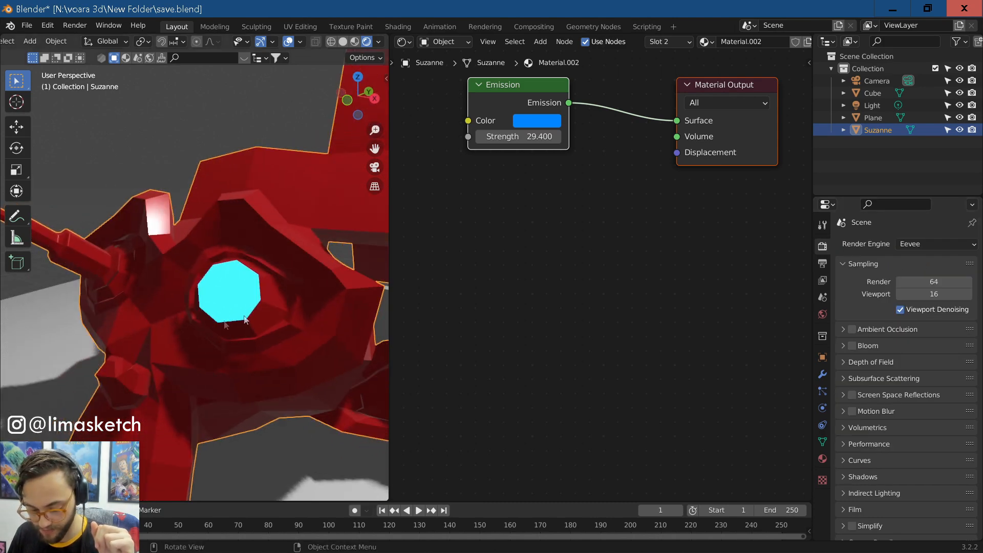
pyautogui.click(822, 458)
pyautogui.moveTo(917, 434)
pyautogui.mouseDown()
pyautogui.moveTo(937, 434)
pyautogui.moveTo(909, 434)
pyautogui.moveTo(920, 435)
pyautogui.mouseUp()
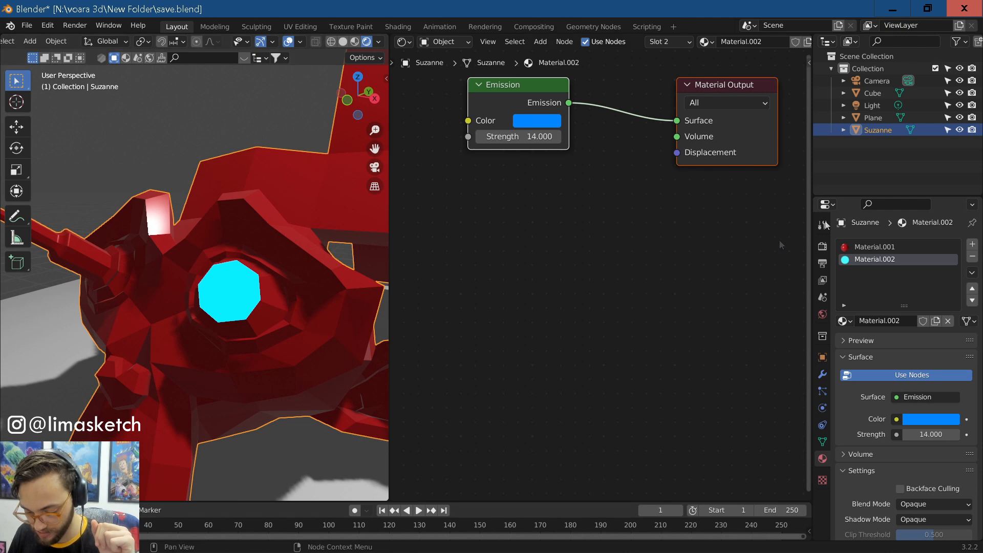
# Step: For the red Material.001, set metallic to 0.000, specular to 0.336 and roughness to 0.619
pyautogui.click(893, 247)
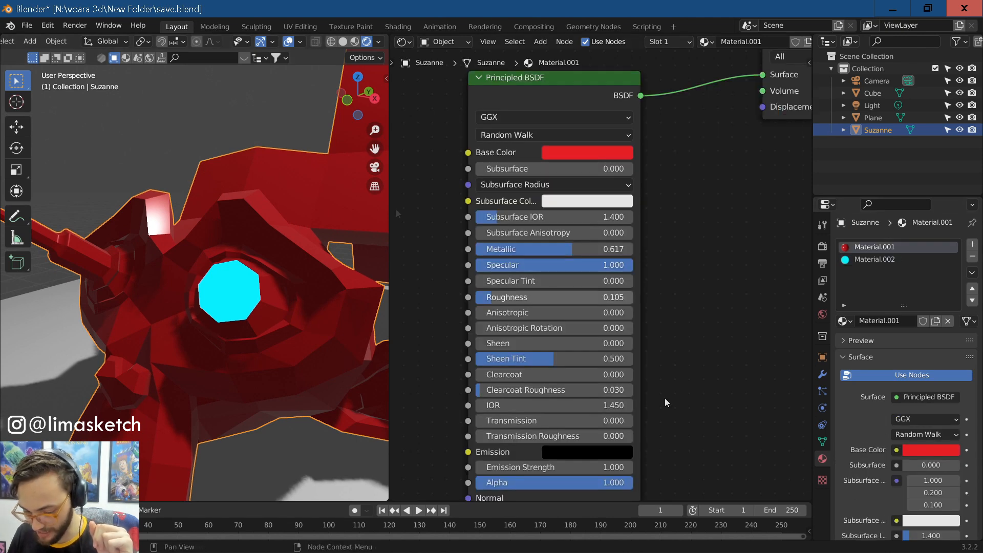
pyautogui.scroll(-2, 909, 510)
pyautogui.press('BackSpace')
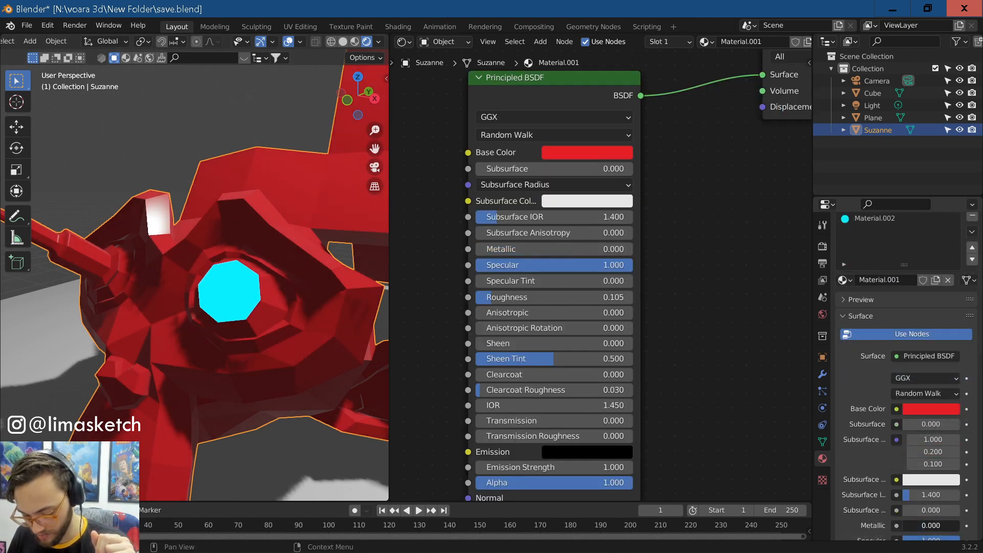
pyautogui.scroll(-3, 931, 518)
pyautogui.press('BackSpace')
pyautogui.moveTo(904, 480); pyautogui.dragTo(921, 480)
pyautogui.moveTo(922, 511); pyautogui.dragTo(951, 510)
pyautogui.scroll(-4, 281, 245)
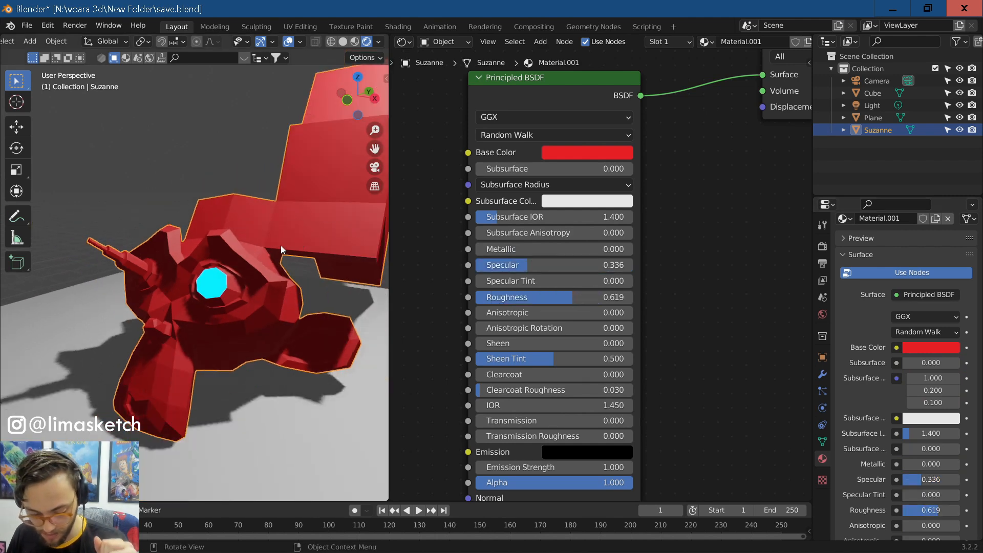
# Step: Delete the light from the scene and return to a close view of Suzanne's eye
pyautogui.moveTo(281, 245); pyautogui.dragTo(247, 248, button='middle')
pyautogui.scroll(-6, 247, 248)
pyautogui.click(278, 126)
pyautogui.press('Delete')
pyautogui.moveTo(278, 122); pyautogui.dragTo(245, 210, button='middle')
pyautogui.scroll(8, 238, 236)
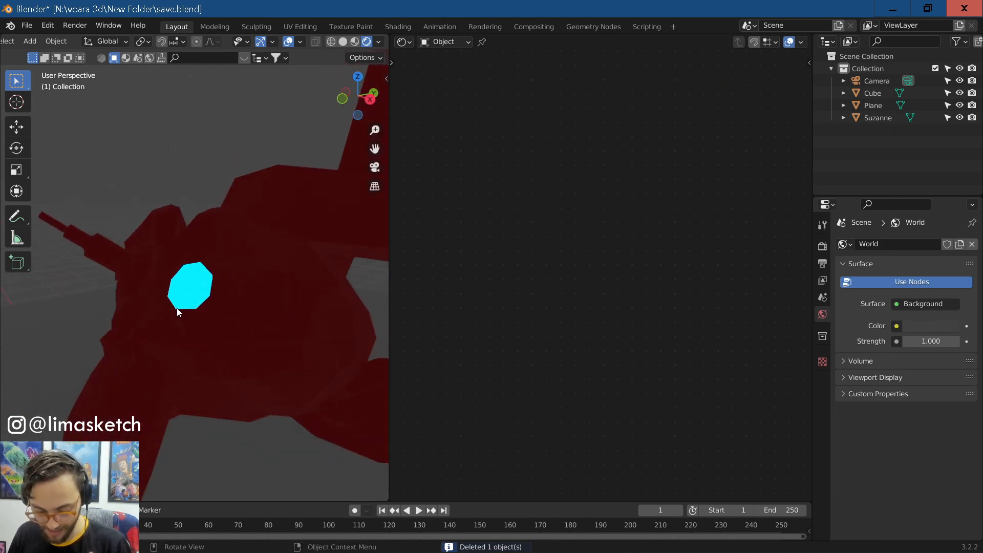
# Step: Select Suzanne and set the emission strength of Material.002 to 196
pyautogui.click(177, 308)
pyautogui.click(880, 260)
pyautogui.doubleClick(922, 435)
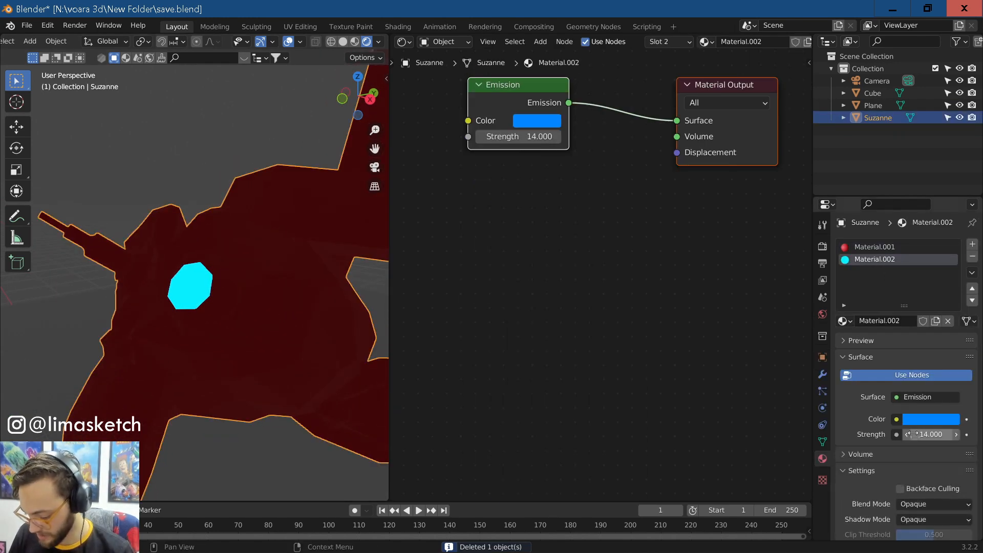
pyautogui.write('196')
pyautogui.press('Return')
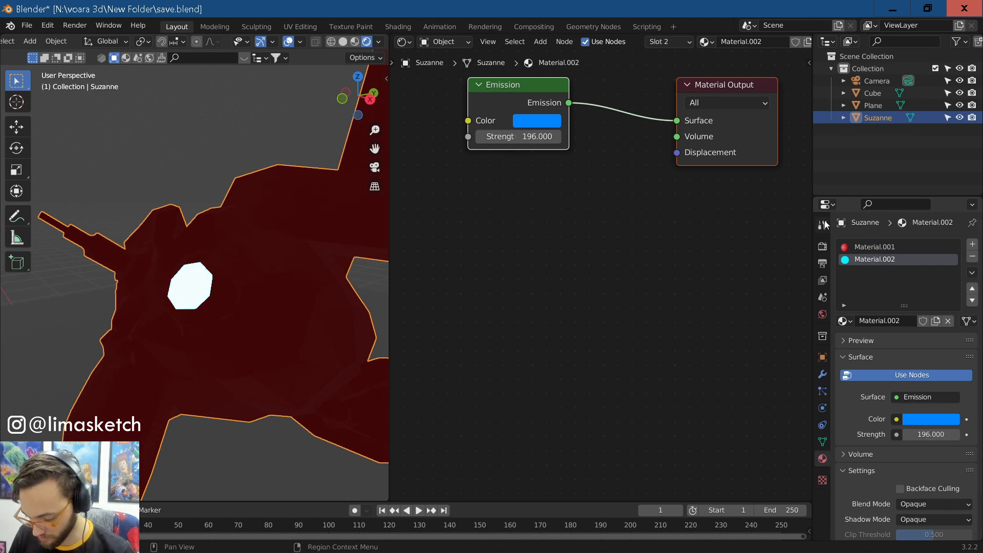
# Step: Switch the render engine to Cycles, deselect Suzanne and set the render device to GPU Compute
pyautogui.click(823, 225)
pyautogui.click(823, 247)
pyautogui.click(948, 244)
pyautogui.click(918, 281)
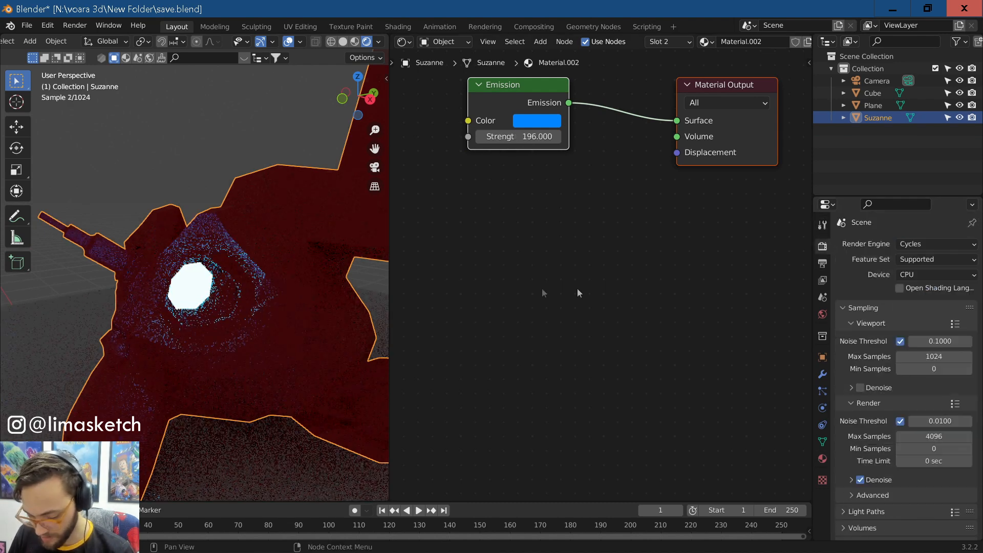
pyautogui.click(186, 202)
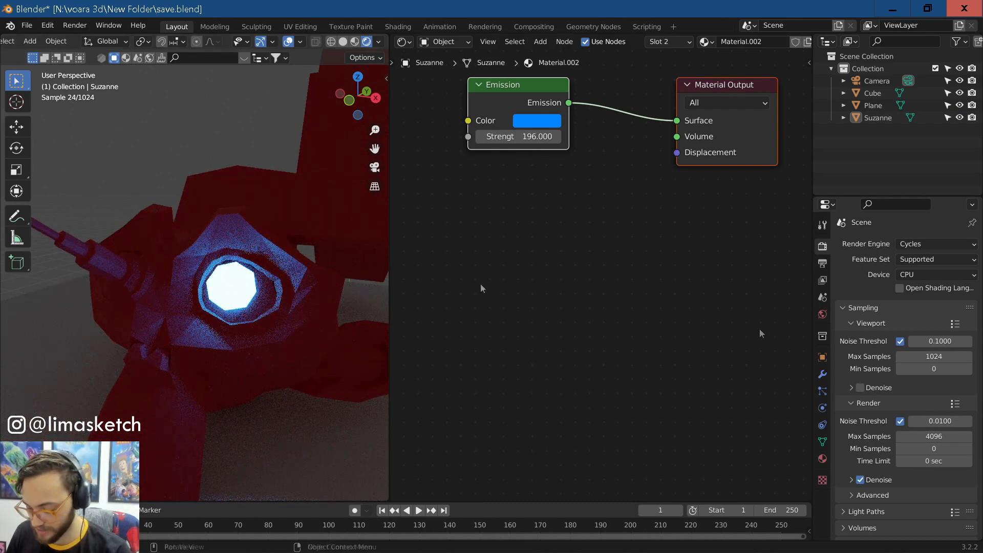
pyautogui.click(909, 275)
pyautogui.click(925, 302)
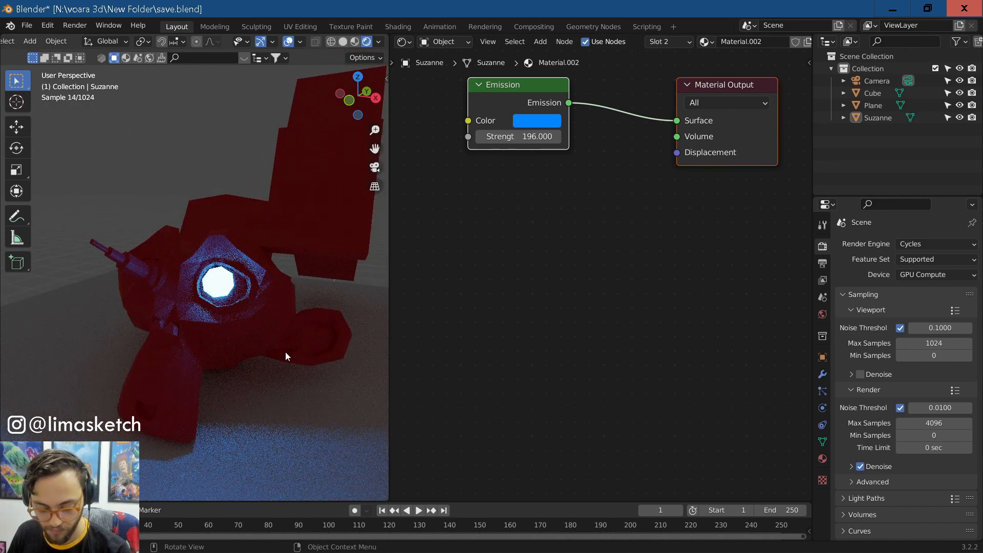
# Step: Look through the camera and walk it closer to frame Suzanne's face and glowing eye at an angle
pyautogui.press('KP_0')
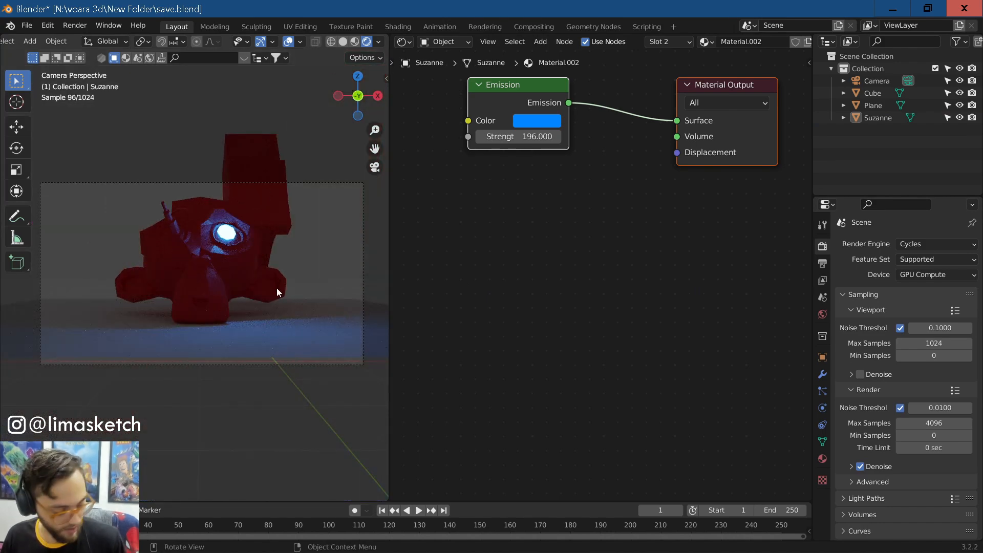
pyautogui.hotkey('shift', '`')
pyautogui.press('w')
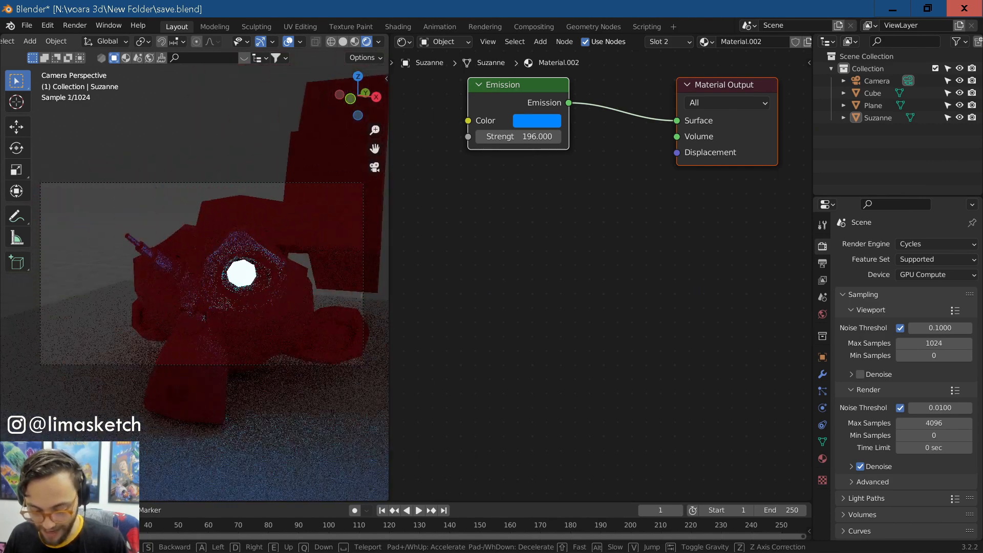
pyautogui.click(195, 275)
pyautogui.scroll(2, 195, 275)
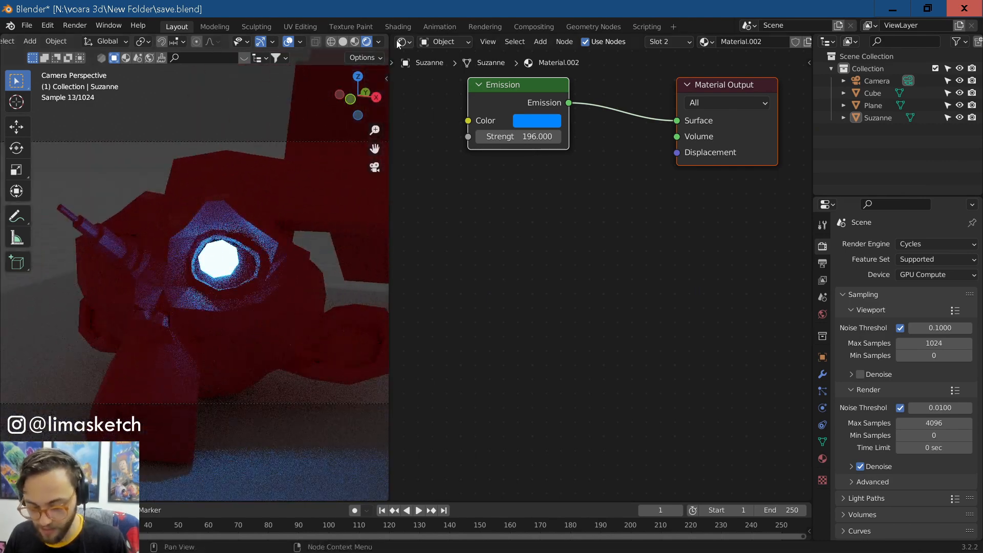
# Step: Expand the 3D viewport over the Shader Editor and open the World properties
pyautogui.moveTo(390, 36); pyautogui.dragTo(491, 153)
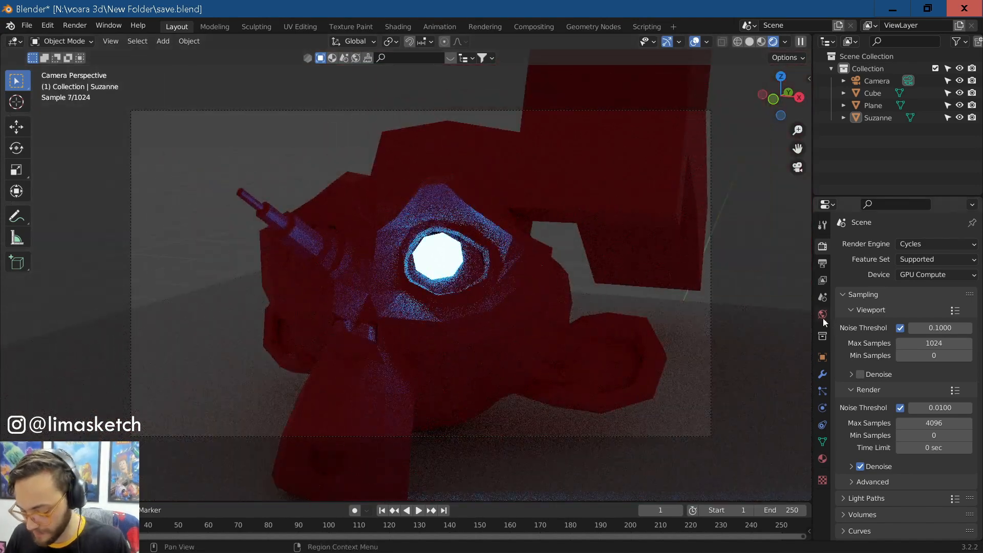
pyautogui.click(822, 315)
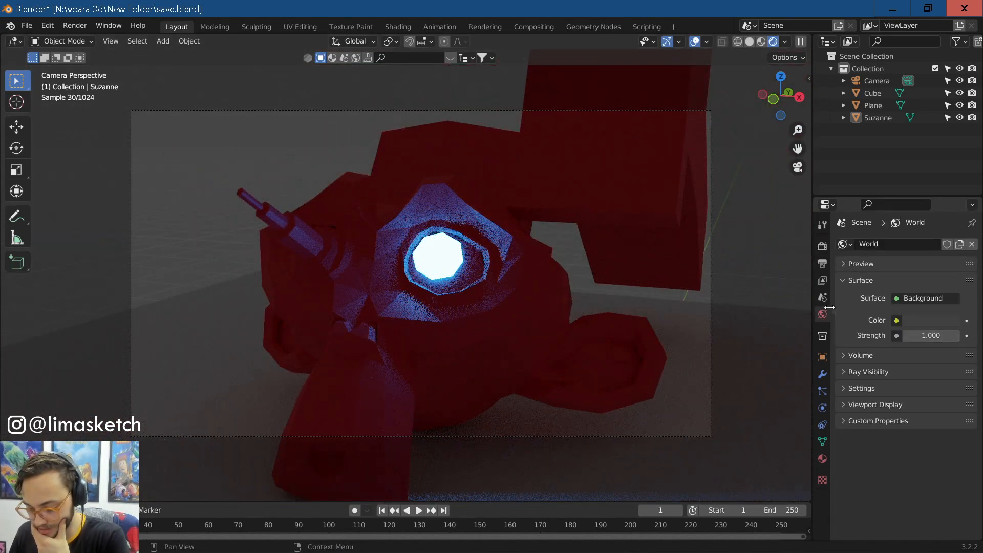
# Step: Set the world background strength to 0.430, and show the scene in solid shading outside the camera view
pyautogui.moveTo(929, 336); pyautogui.dragTo(954, 336)
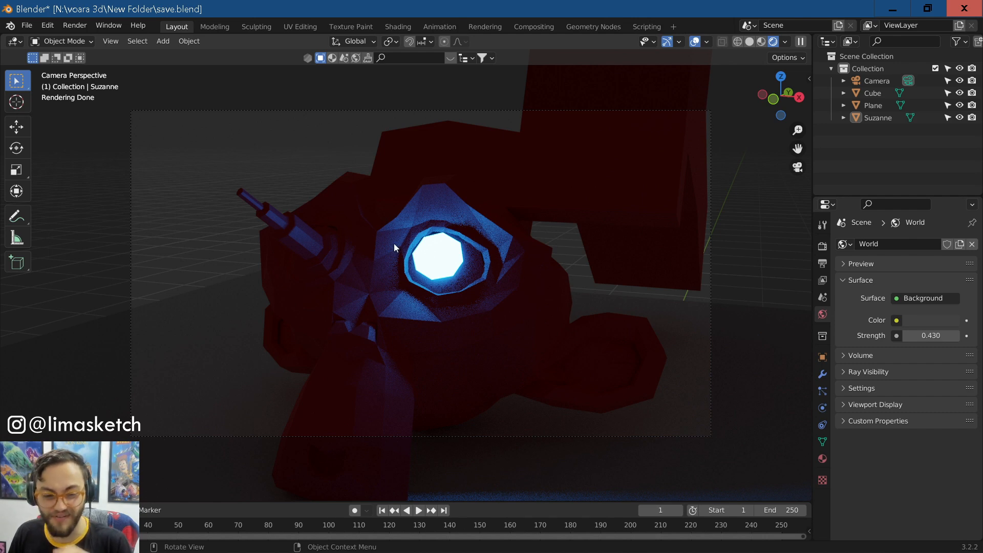
pyautogui.scroll(-5, 392, 213)
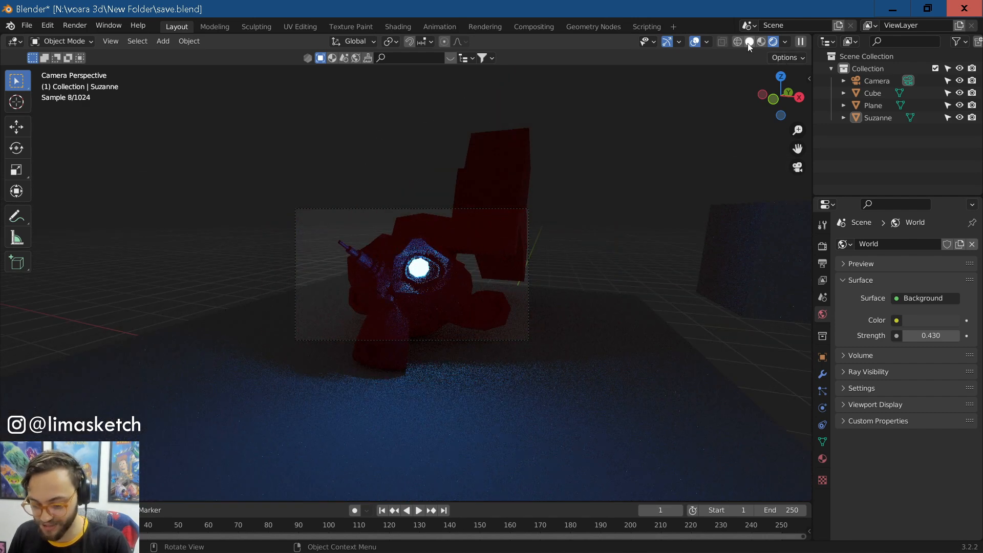
pyautogui.click(750, 41)
pyautogui.press('KP_0')
# Step: Examine Suzanne, the separate cube and the camera from several angles, ending close on Suzanne's faceted face
pyautogui.click(659, 214)
pyautogui.moveTo(608, 229); pyautogui.dragTo(558, 234, button='middle')
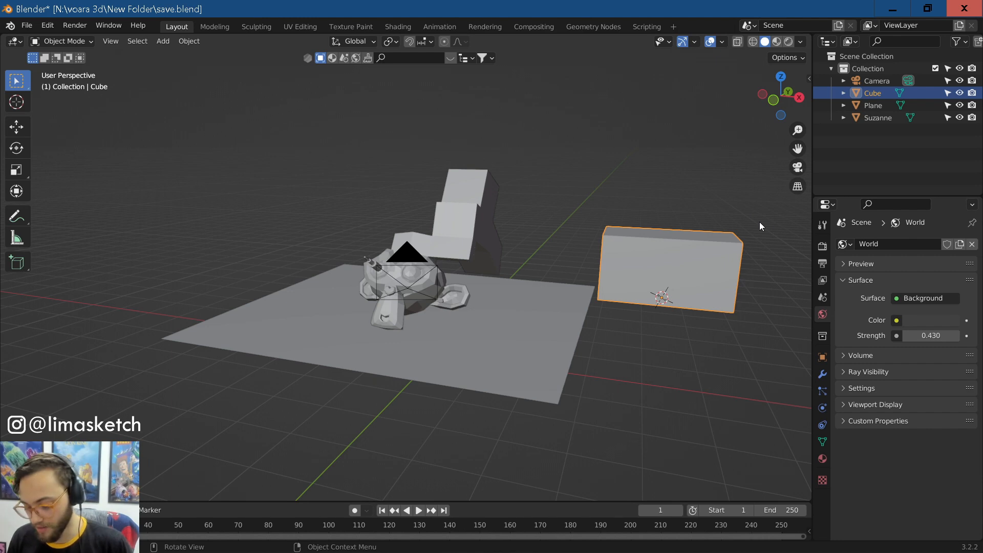
pyautogui.scroll(3, 687, 243)
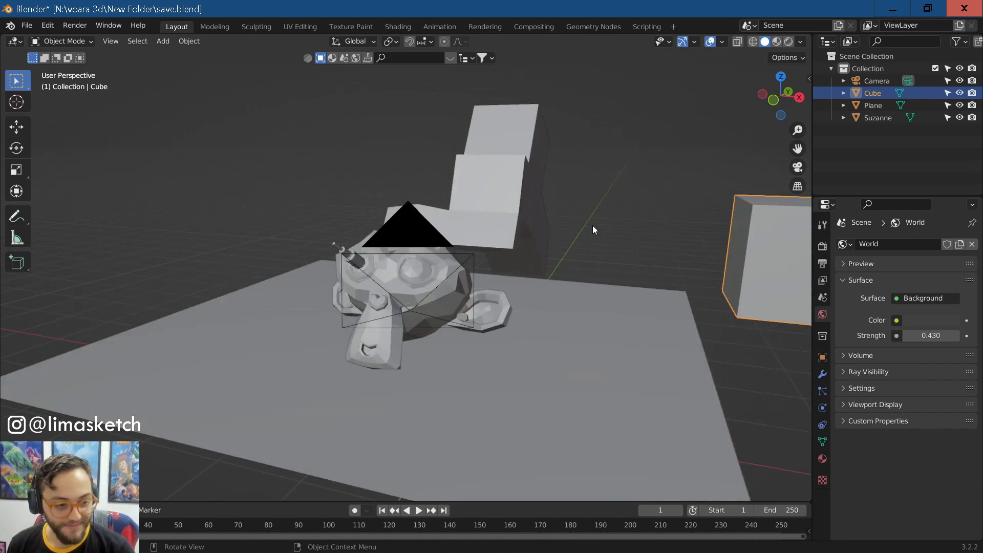
pyautogui.click(245, 206)
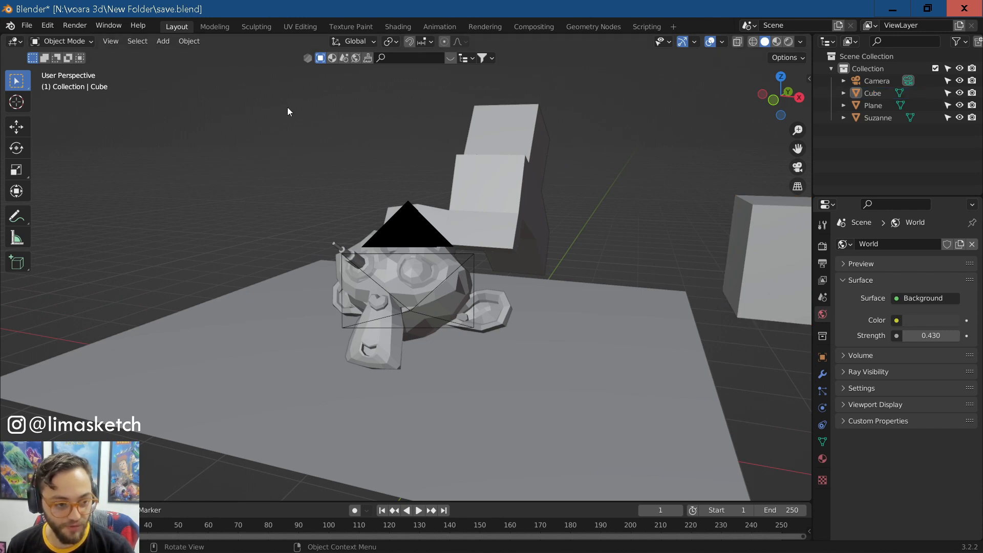
pyautogui.moveTo(653, 242); pyautogui.dragTo(623, 252, button='middle')
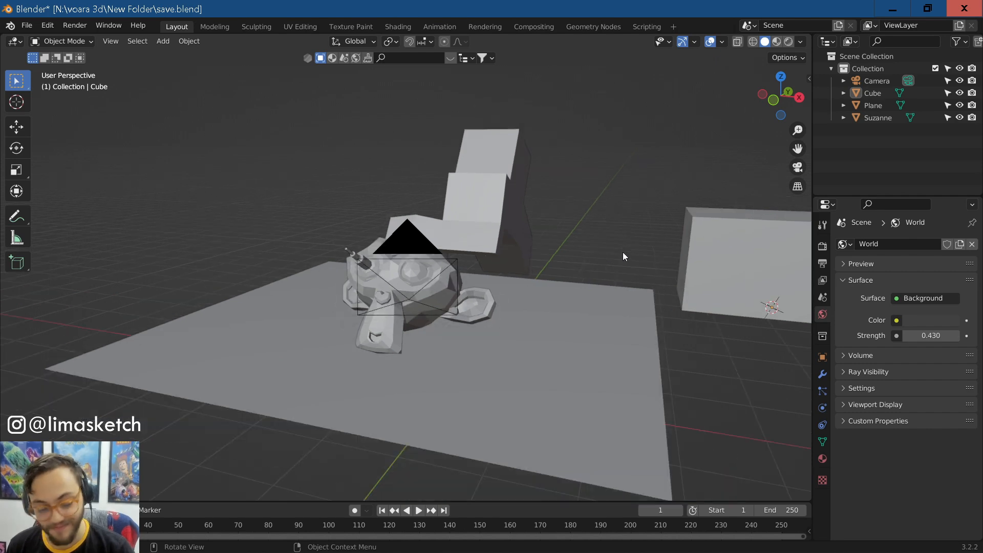
pyautogui.moveTo(555, 332); pyautogui.dragTo(580, 295, button='middle')
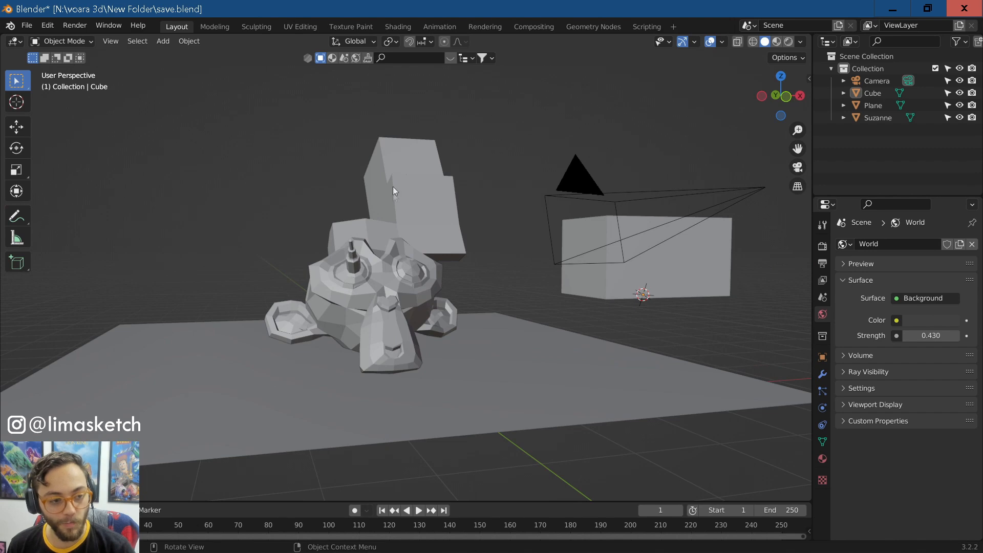
pyautogui.moveTo(454, 290); pyautogui.dragTo(439, 205, button='middle')
pyautogui.scroll(6, 345, 282)
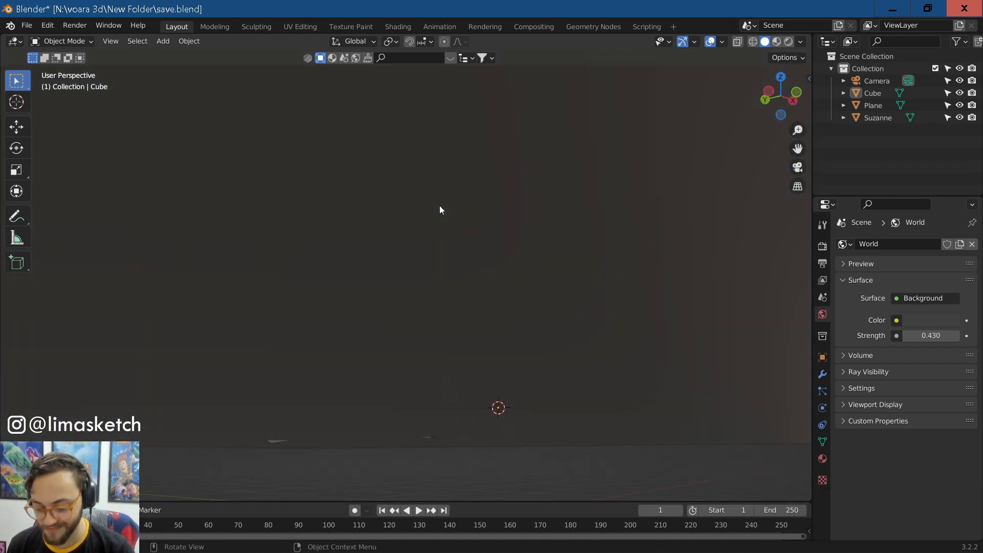
pyautogui.moveTo(442, 292); pyautogui.dragTo(360, 347, button='middle')
pyautogui.scroll(2, 361, 346)
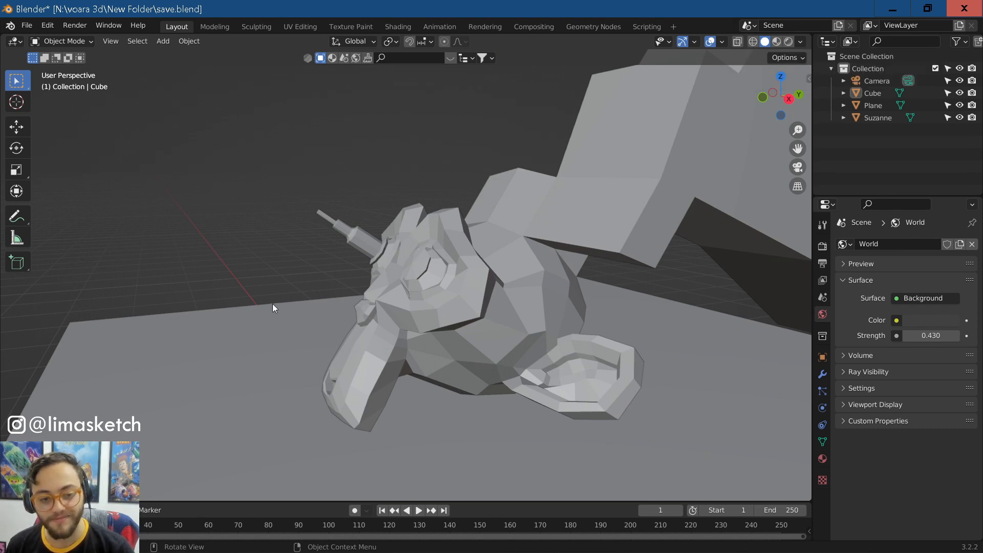
pyautogui.moveTo(260, 200); pyautogui.dragTo(402, 181, button='middle')
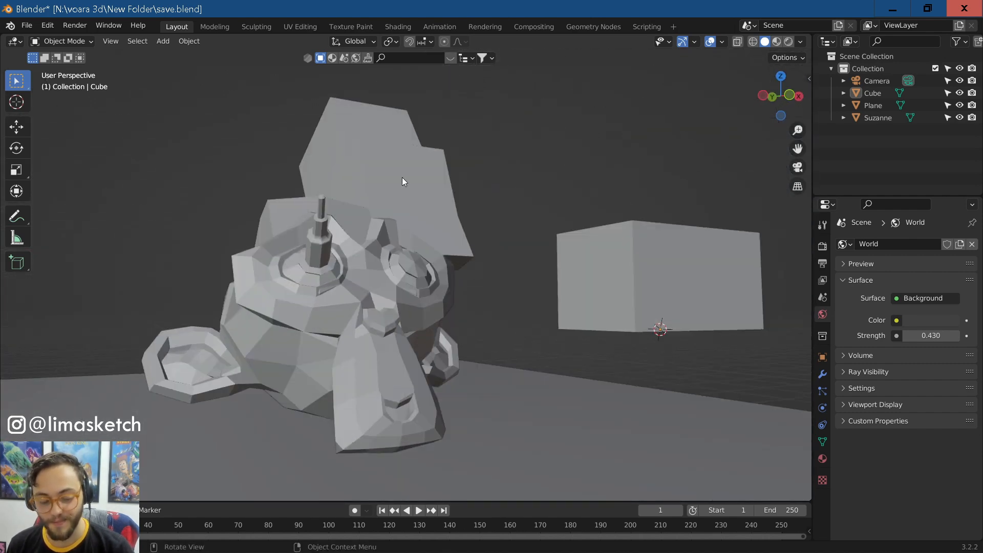
pyautogui.scroll(2, 316, 321)
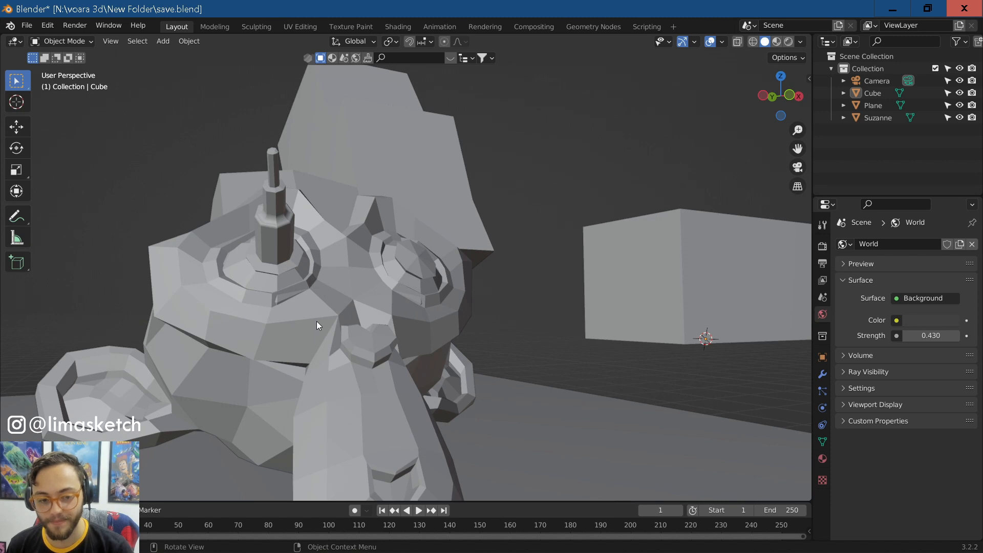
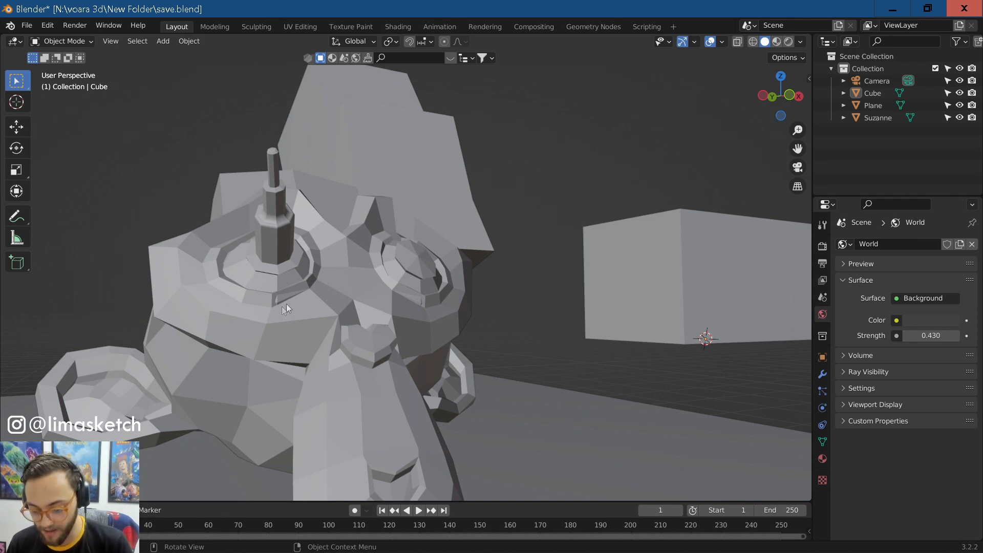
# Step: Try smooth shading on Suzanne, return the mesh to flat shading and deselect it
pyautogui.click(266, 352)
pyautogui.rightClick(274, 281)
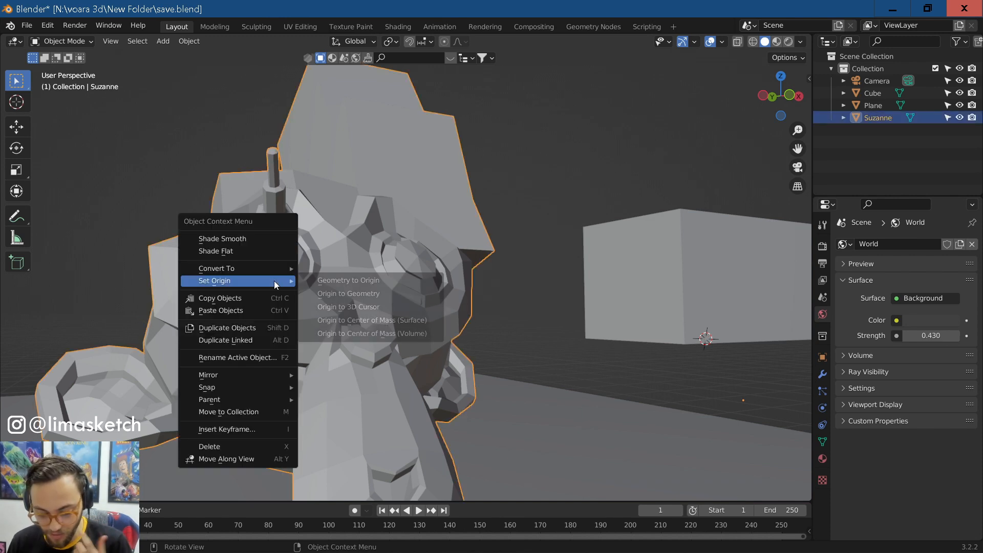
pyautogui.click(232, 240)
pyautogui.moveTo(334, 342)
pyautogui.mouseDown(button='middle')
pyautogui.moveTo(251, 356)
pyautogui.moveTo(309, 349)
pyautogui.mouseUp(button='middle')
pyautogui.rightClick(475, 317)
pyautogui.click(474, 329)
pyautogui.moveTo(457, 327); pyautogui.dragTo(708, 287, button='middle')
pyautogui.click(708, 286)
# Step: Inspect Suzanne's flat polygon facets from the side and front, including the whole scene with the plane and camera
pyautogui.moveTo(627, 276); pyautogui.dragTo(576, 313, button='middle')
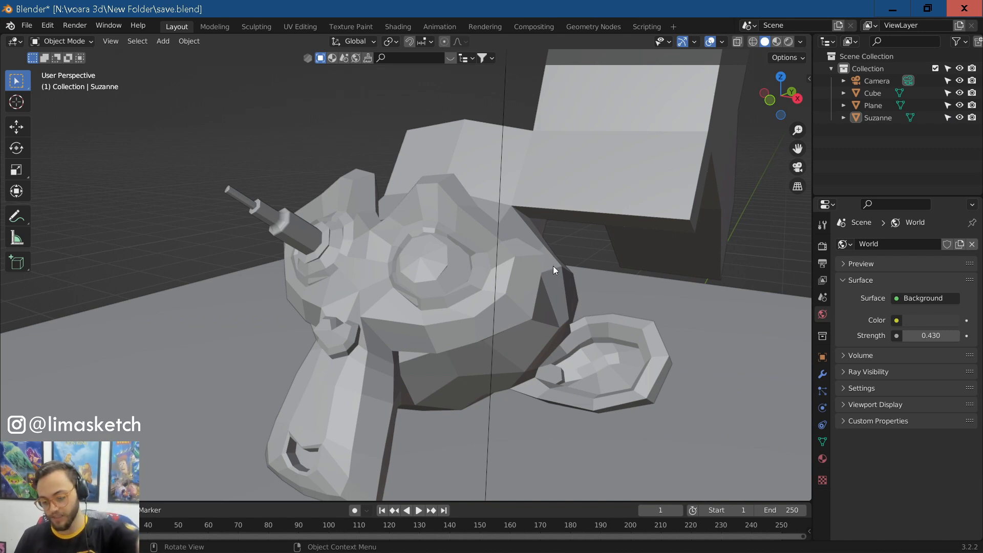
pyautogui.moveTo(539, 230); pyautogui.dragTo(512, 244, button='middle')
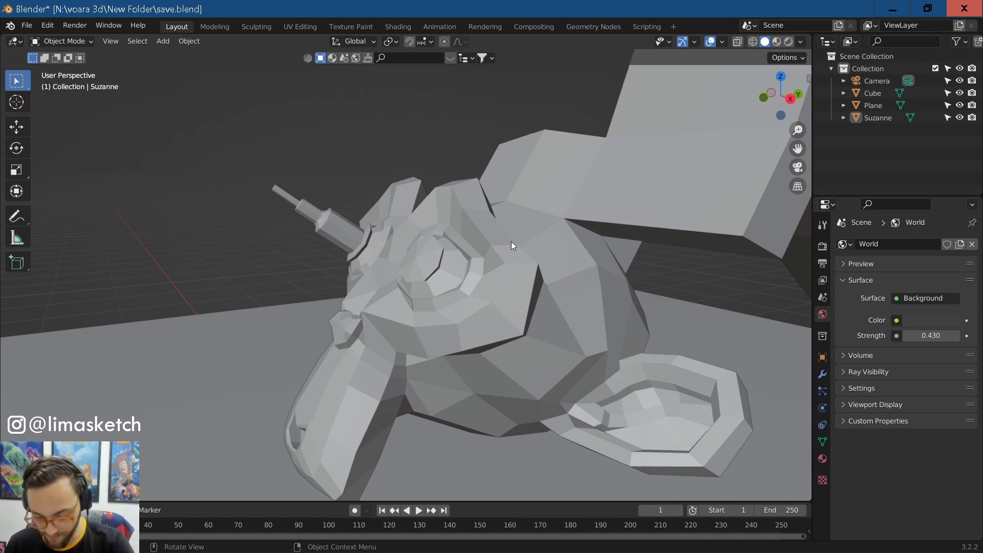
pyautogui.moveTo(152, 194); pyautogui.dragTo(237, 241, button='middle')
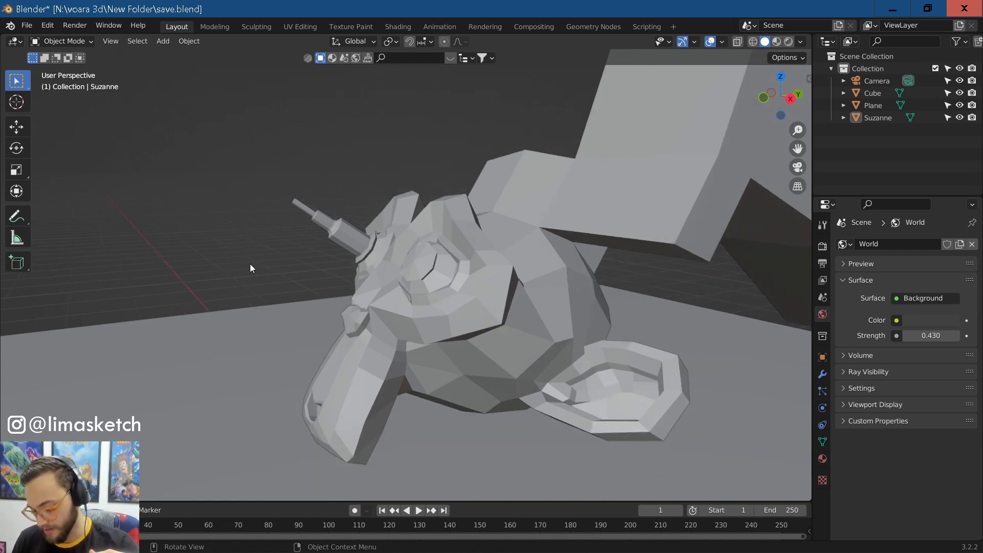
pyautogui.moveTo(355, 306)
pyautogui.mouseDown(button='middle')
pyautogui.moveTo(392, 312)
pyautogui.moveTo(309, 271)
pyautogui.moveTo(355, 289)
pyautogui.moveTo(374, 310)
pyautogui.mouseUp(button='middle')
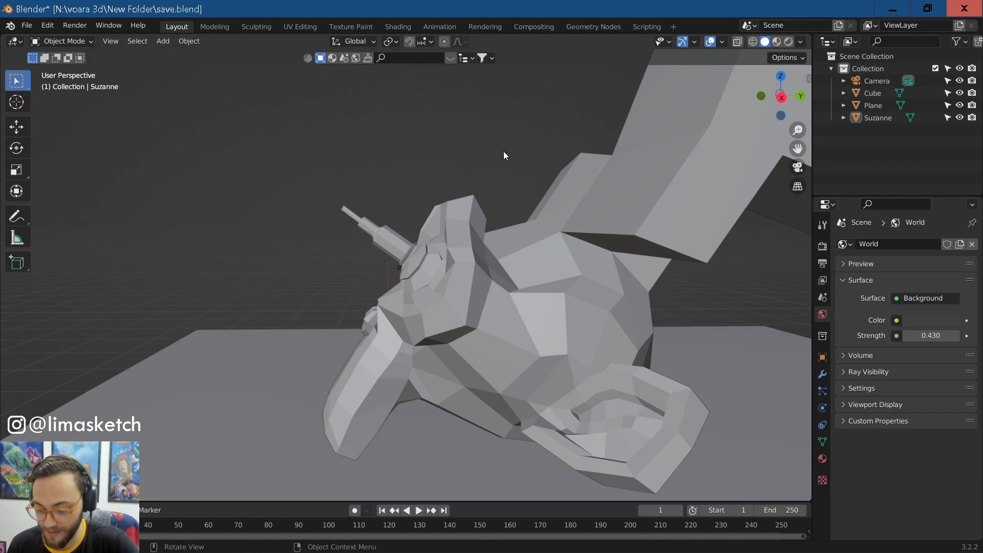
pyautogui.scroll(-2, 500, 155)
pyautogui.click(438, 281)
pyautogui.moveTo(438, 281); pyautogui.dragTo(615, 364, button='middle')
pyautogui.click(581, 392)
pyautogui.moveTo(507, 373); pyautogui.dragTo(322, 359, button='middle')
pyautogui.scroll(1, 321, 360)
pyautogui.scroll(1, 321, 358)
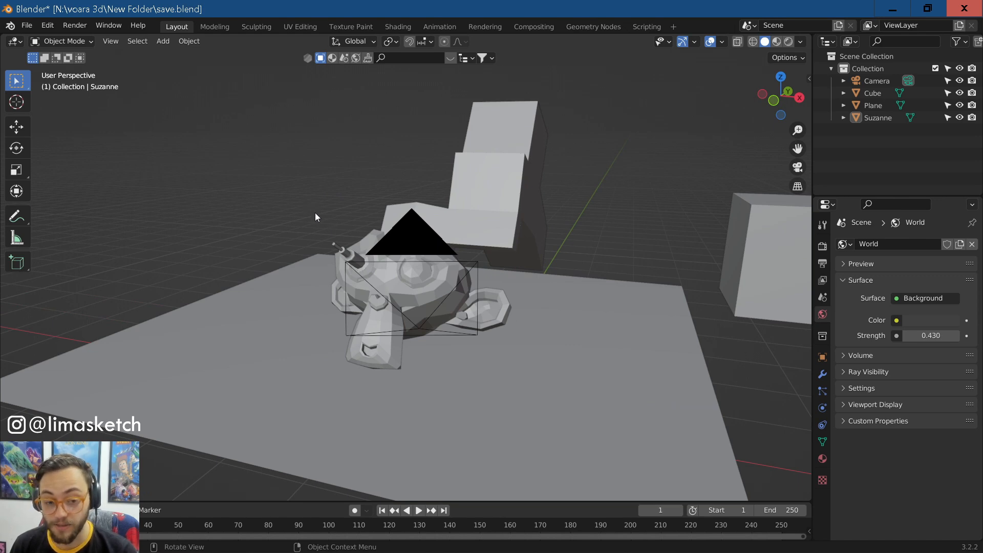
pyautogui.scroll(3, 331, 256)
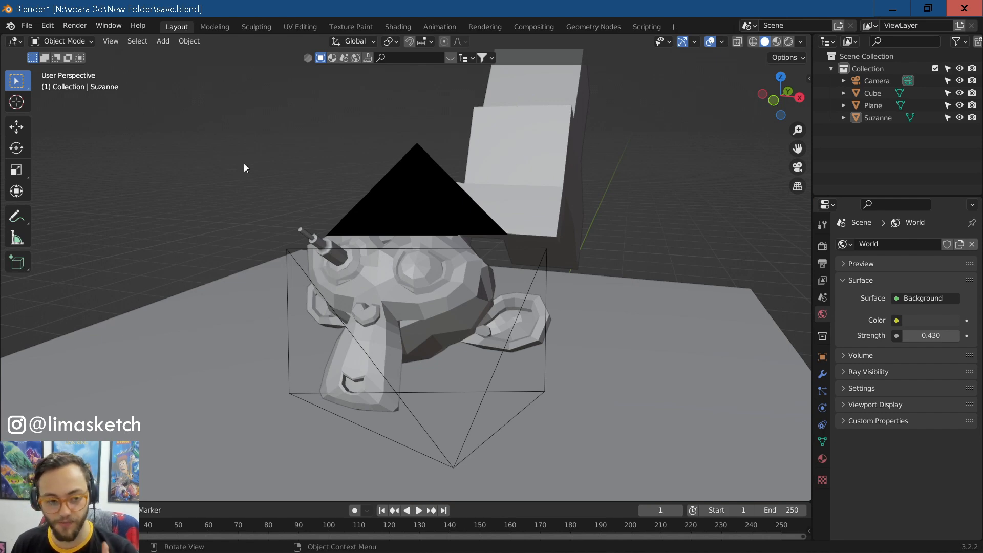
pyautogui.scroll(-4, 267, 307)
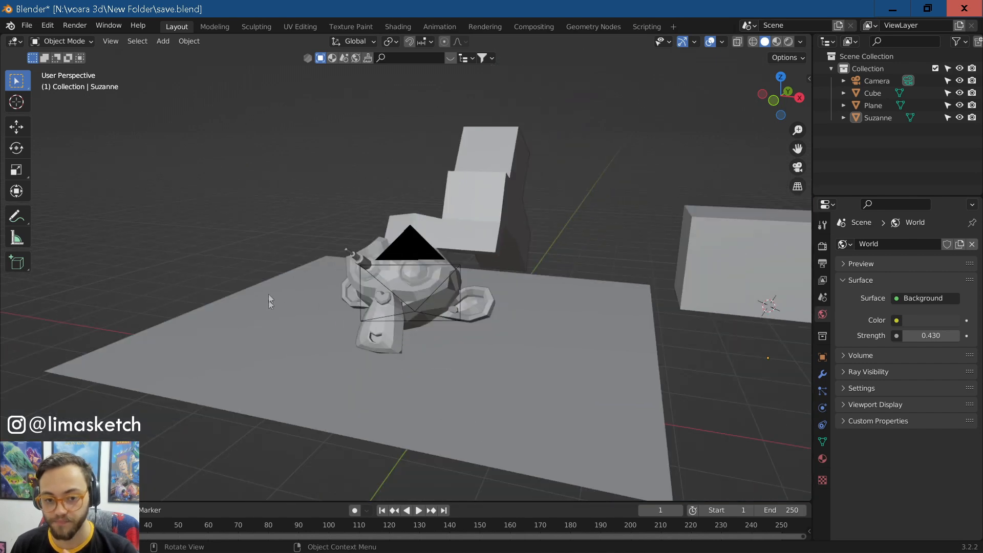
# Step: Turn on the Statistics overlay in the viewport and examine the scene's geometry counts
pyautogui.click(27, 25)
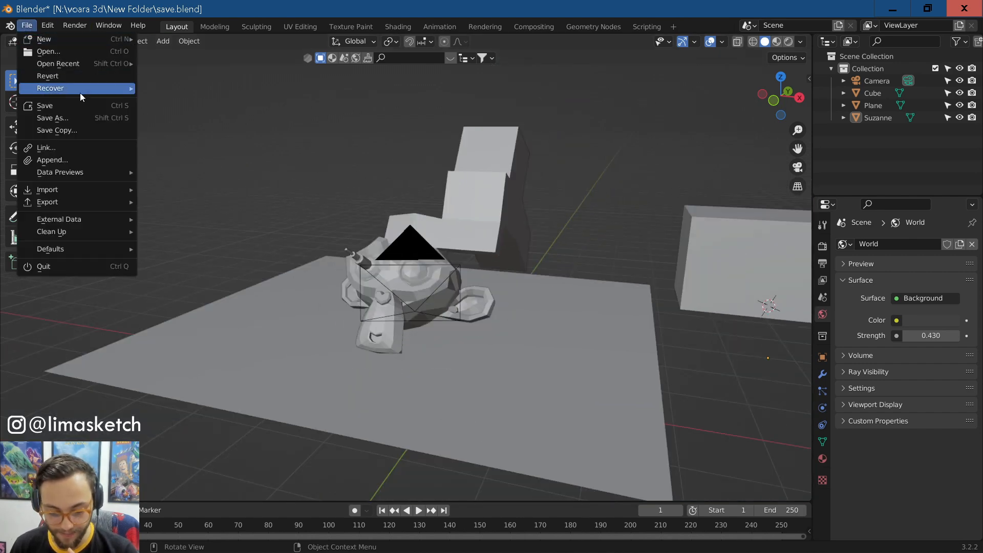
pyautogui.moveTo(84, 95)
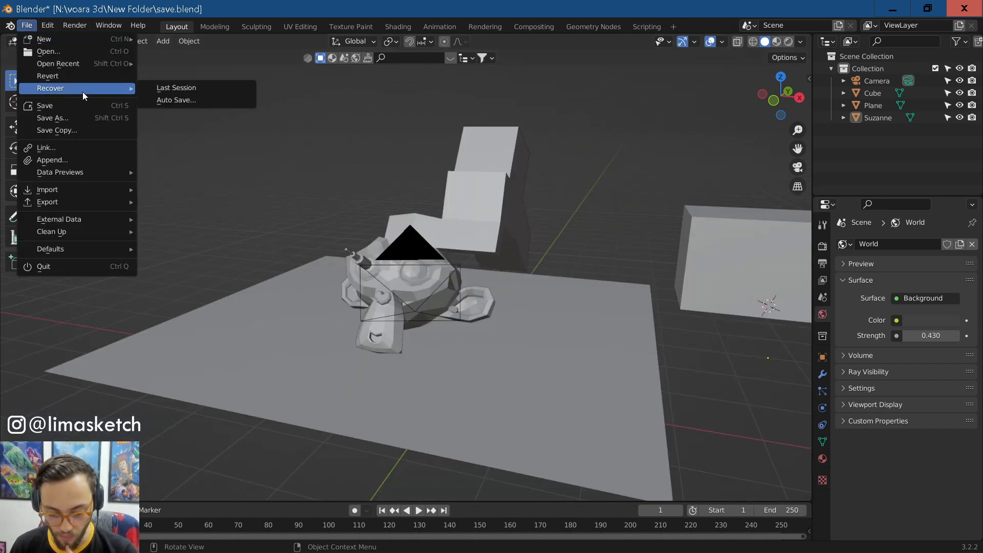
pyautogui.click(723, 43)
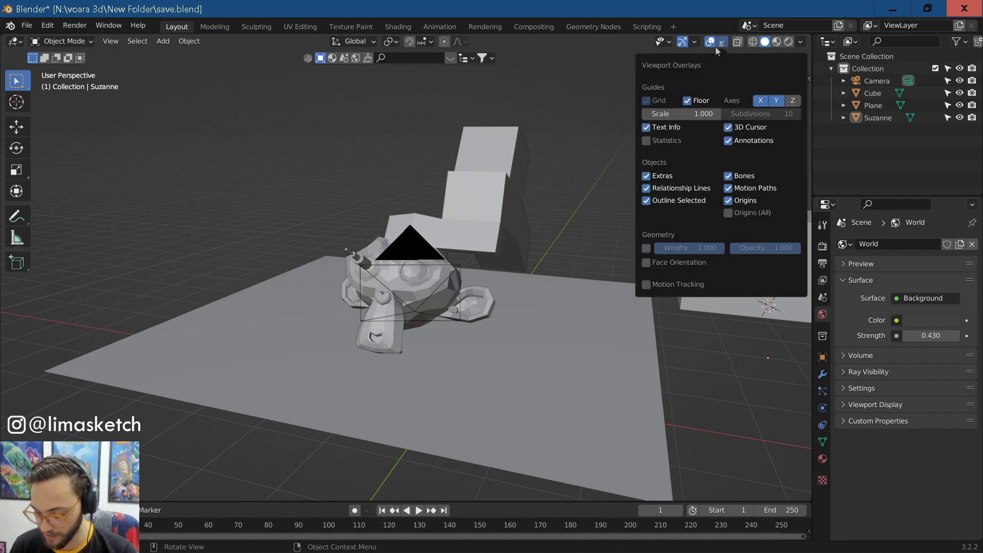
pyautogui.click(650, 141)
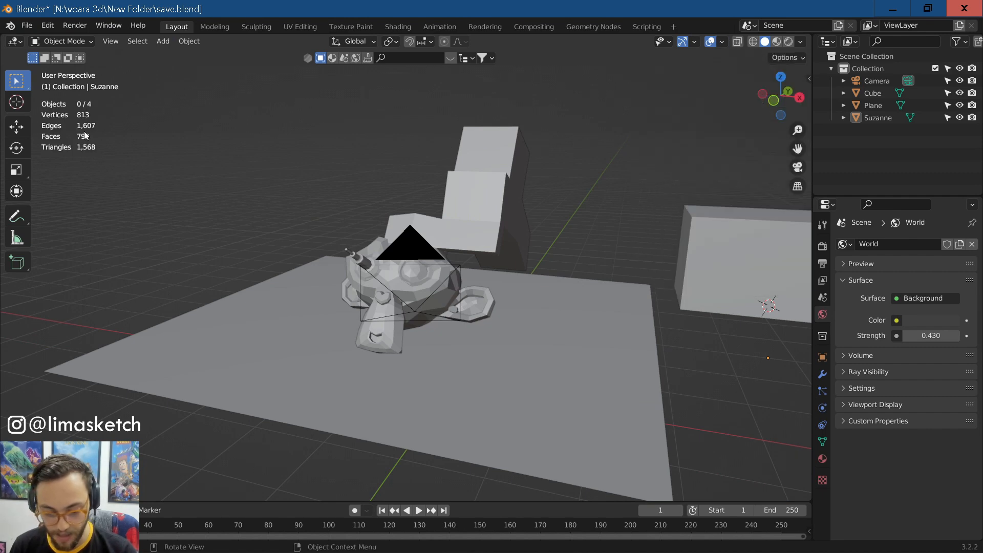
pyautogui.scroll(1, 108, 168)
pyautogui.scroll(1, 107, 168)
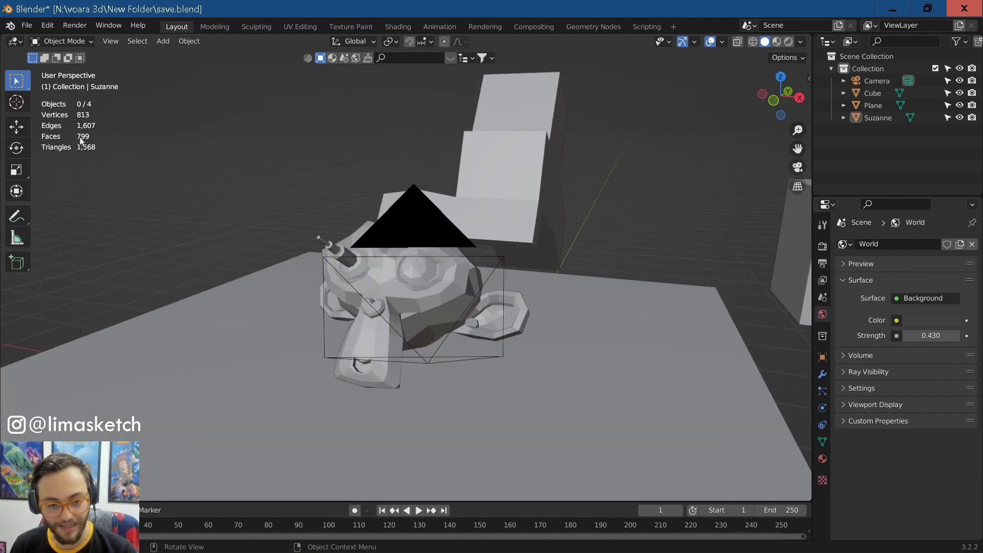
pyautogui.moveTo(340, 293); pyautogui.dragTo(388, 317, button='middle')
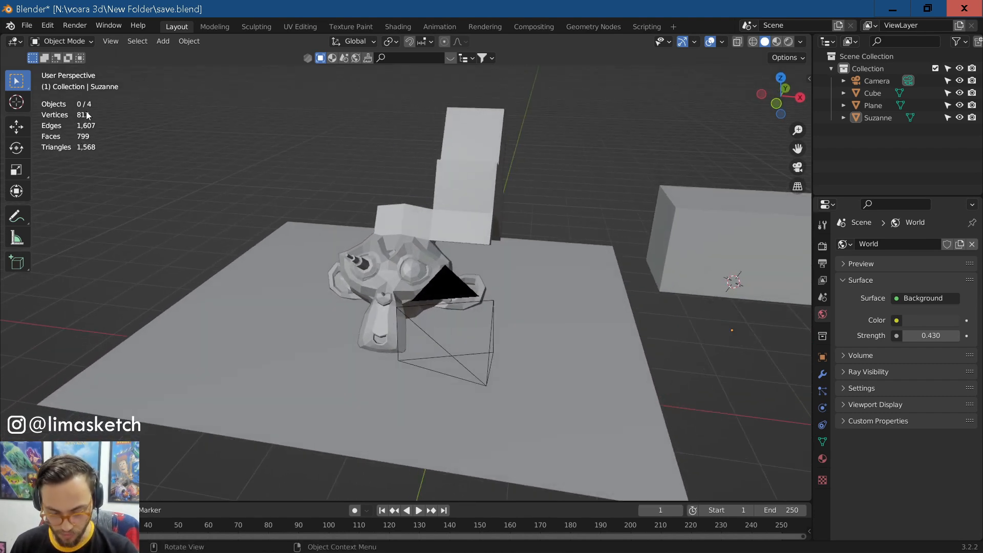
pyautogui.scroll(1, 235, 209)
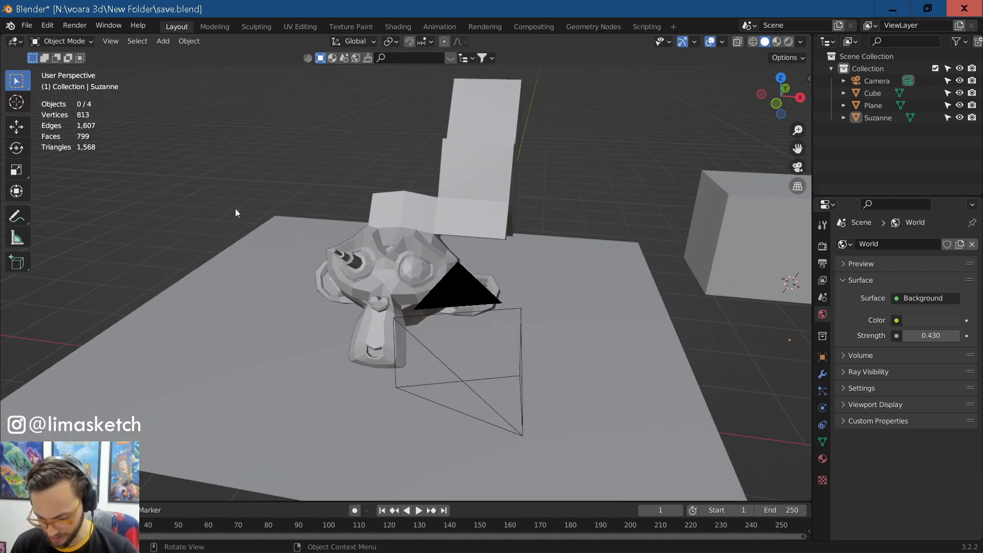
# Step: Open the recent file "baby yoda - grogu.blend" without saving the changes to save.blend
pyautogui.click(27, 25)
pyautogui.moveTo(117, 63)
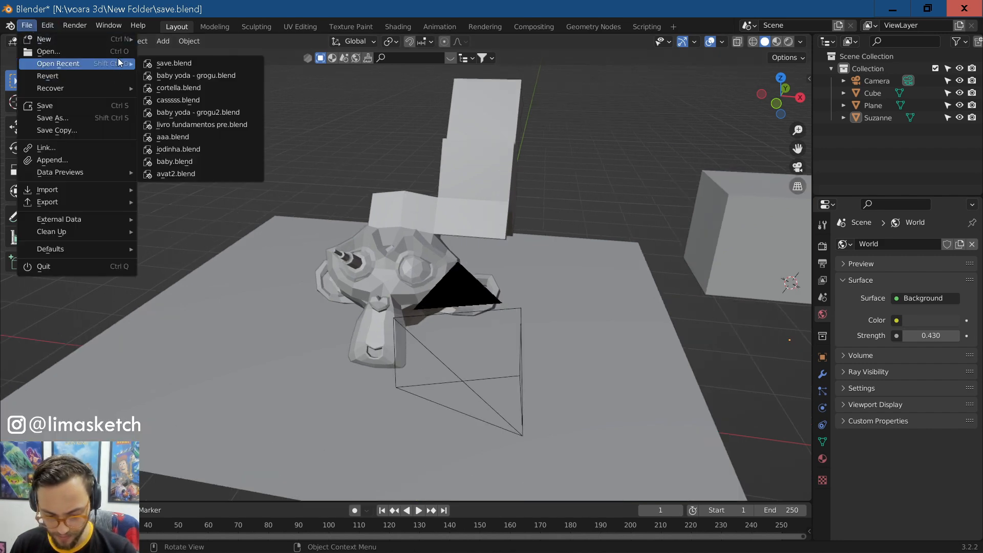
pyautogui.click(205, 77)
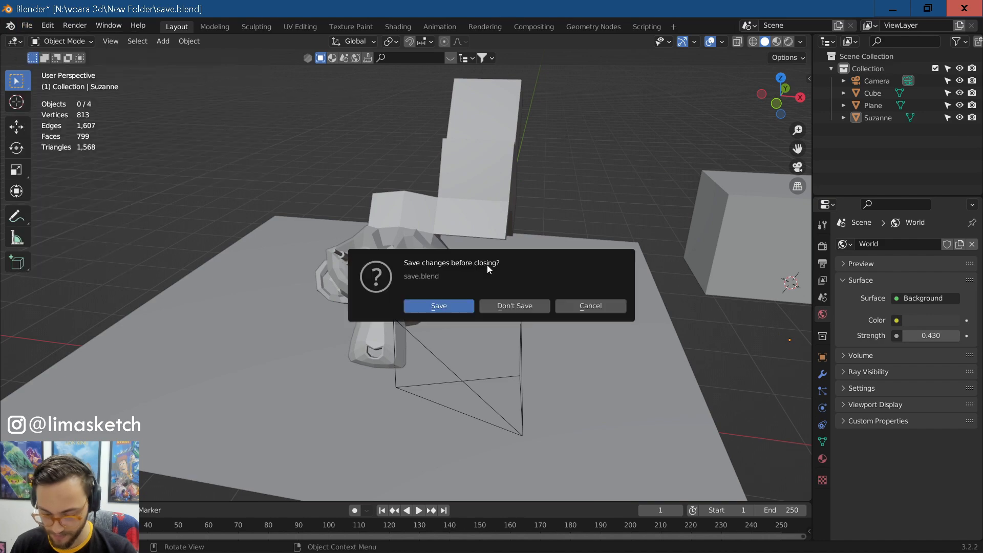
pyautogui.click(508, 306)
# Step: Look at the baby Yoda model through the camera and select its head mesh
pyautogui.scroll(4, 435, 325)
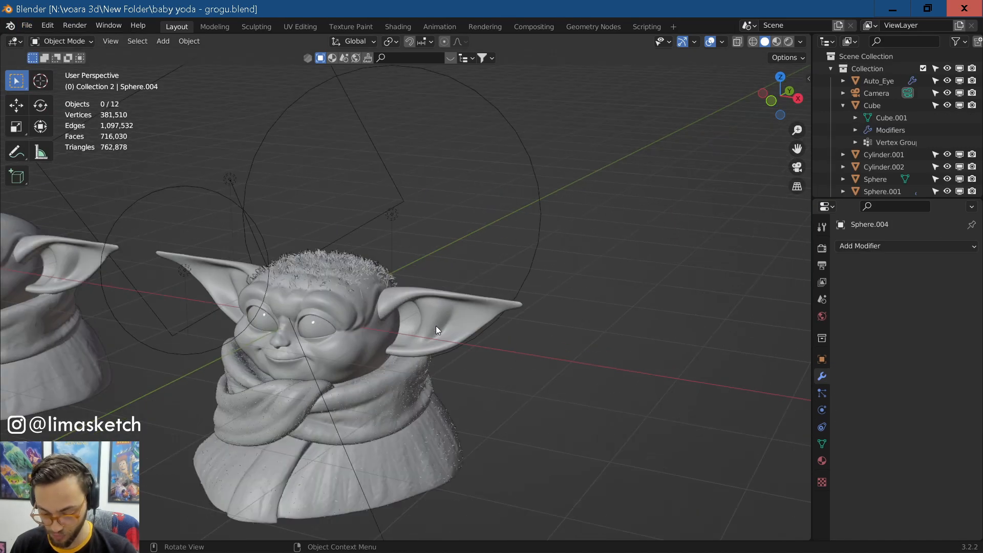
pyautogui.press('KP_0')
pyautogui.scroll(2, 131, 167)
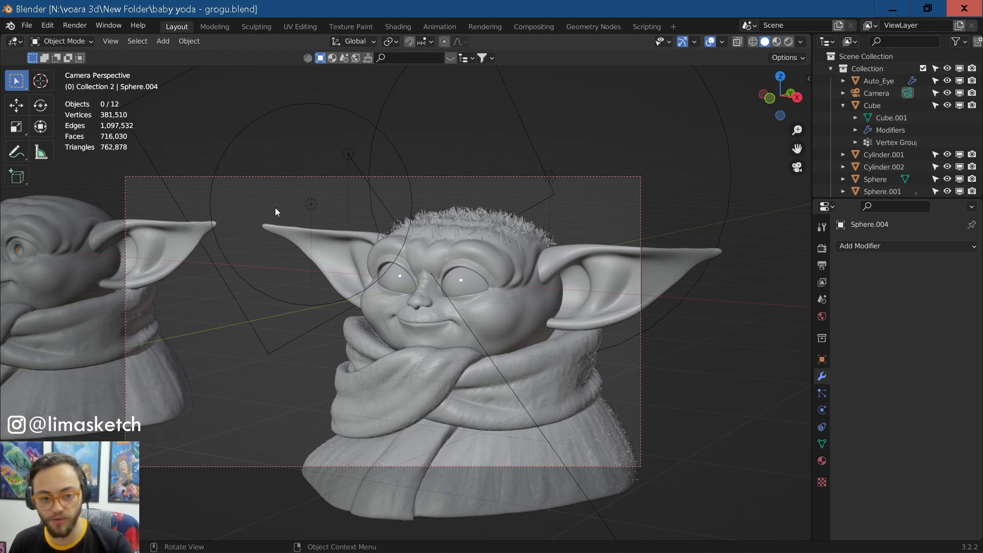
pyautogui.click(510, 318)
pyautogui.scroll(6, 522, 342)
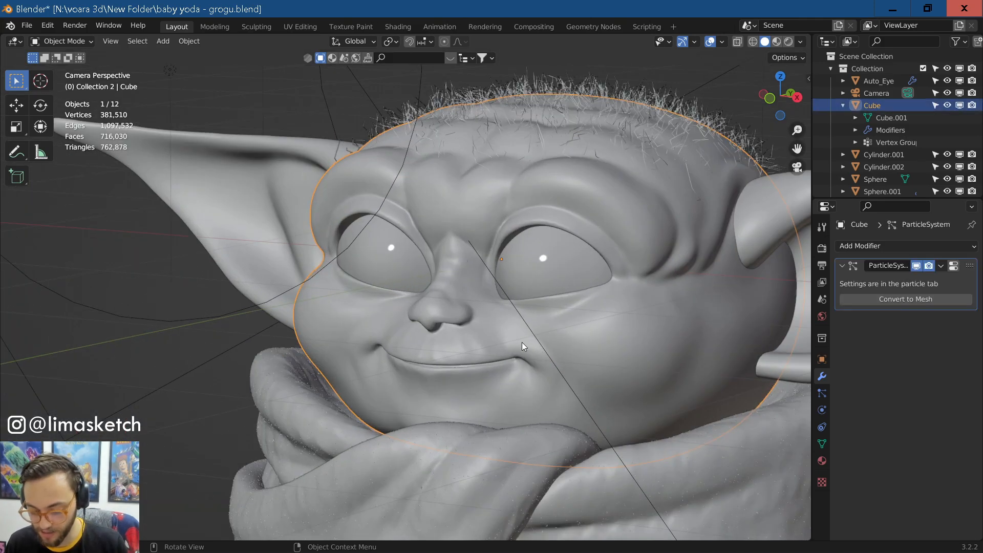
# Step: Enter Edit Mode on the head and examine the vertex density around the eye, nose and cheek
pyautogui.press('Tab')
pyautogui.scroll(8, 627, 369)
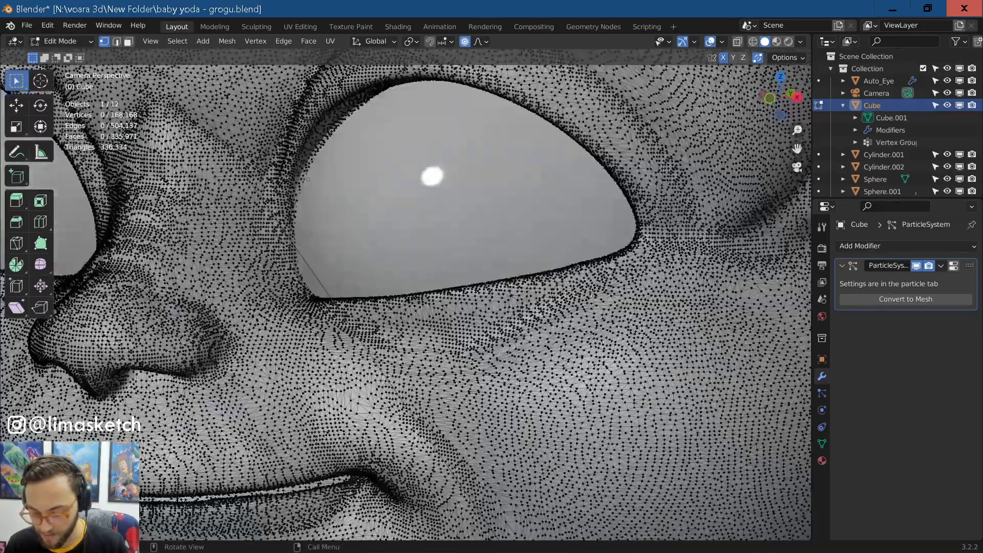
pyautogui.moveTo(588, 351); pyautogui.dragTo(542, 350, button='middle')
pyautogui.scroll(10, 541, 349)
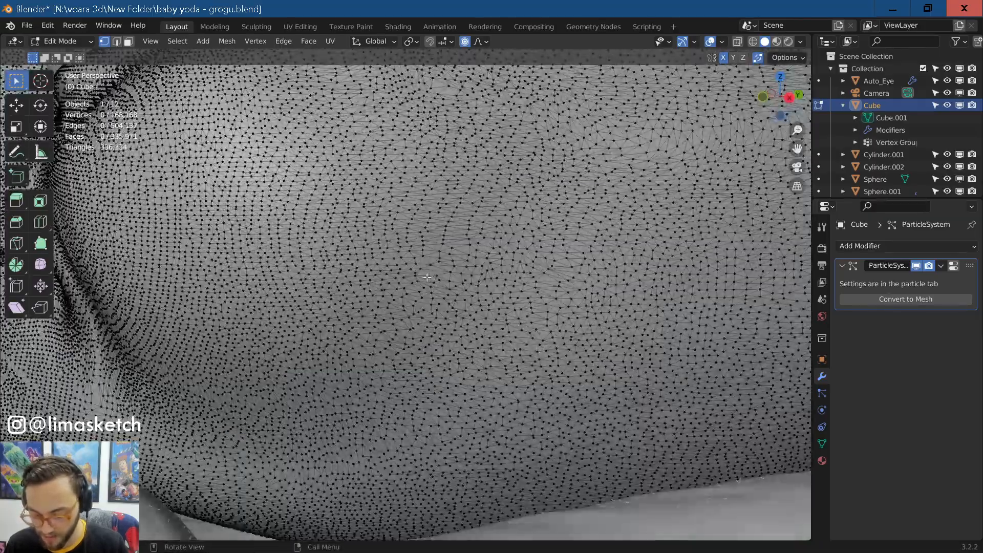
pyautogui.scroll(-10, 525, 269)
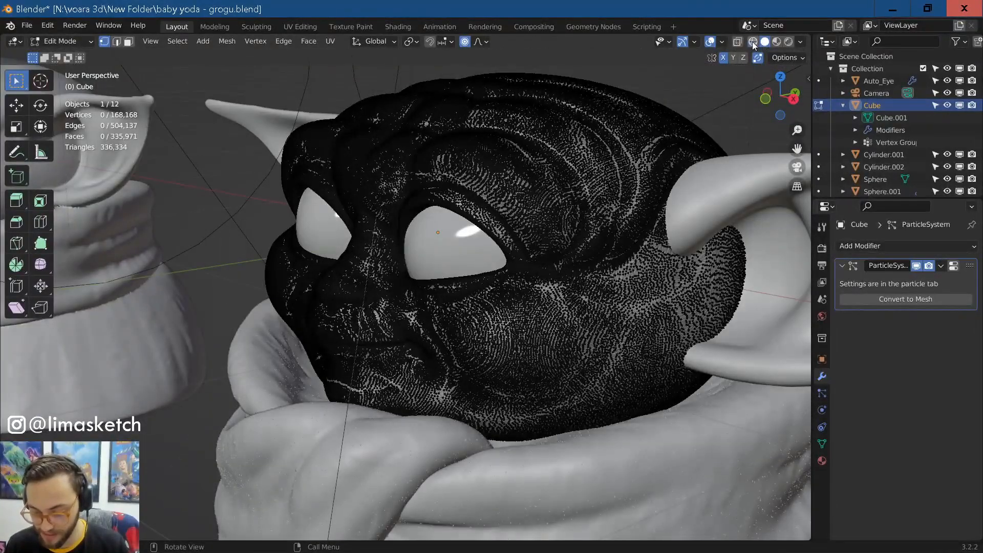
# Step: Display the baby Yoda head as a wireframe, examine its mesh density and return it to Object Mode
pyautogui.hotkey('shift', 'z')
pyautogui.press('Tab')
pyautogui.press('Tab')
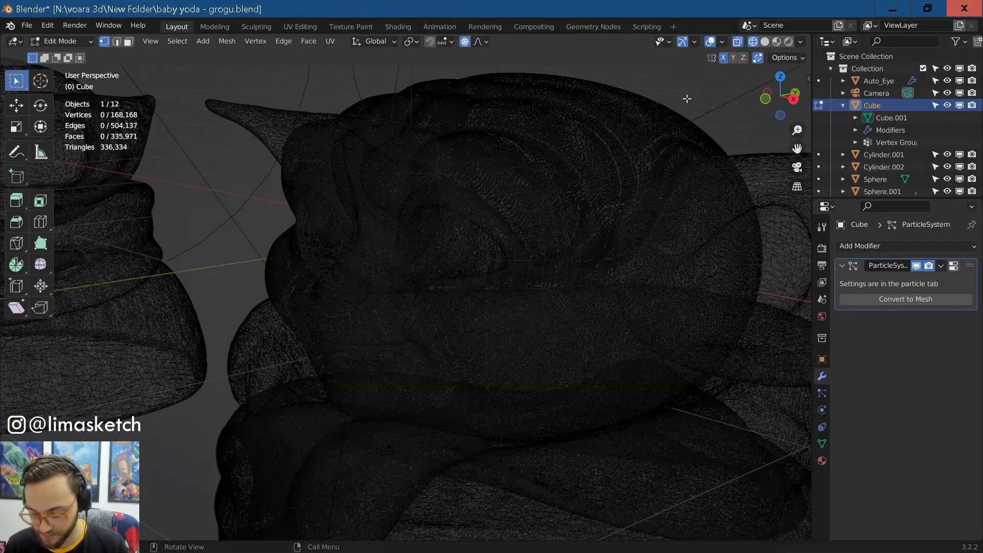
pyautogui.click(348, 277)
pyautogui.moveTo(348, 277); pyautogui.dragTo(334, 242, button='middle')
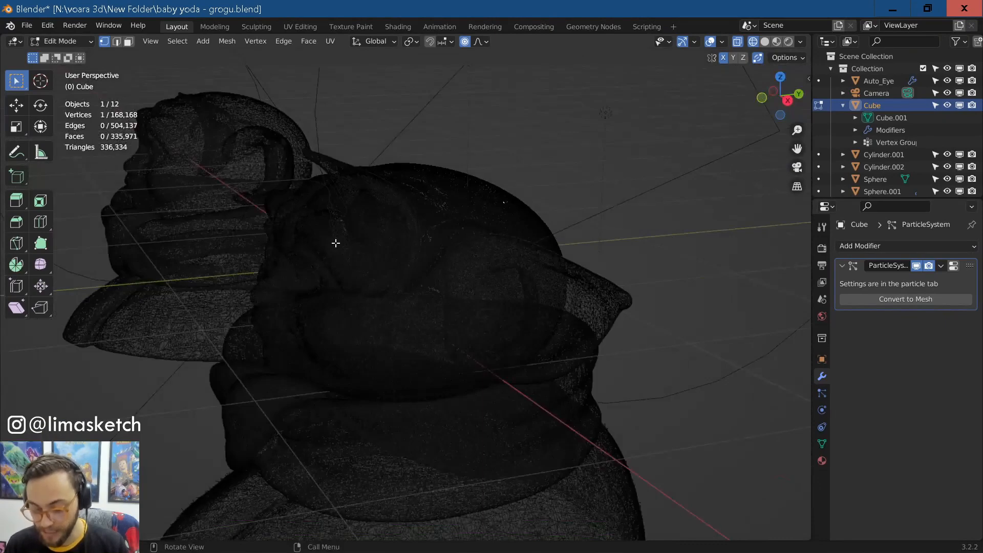
pyautogui.click(59, 41)
pyautogui.click(60, 55)
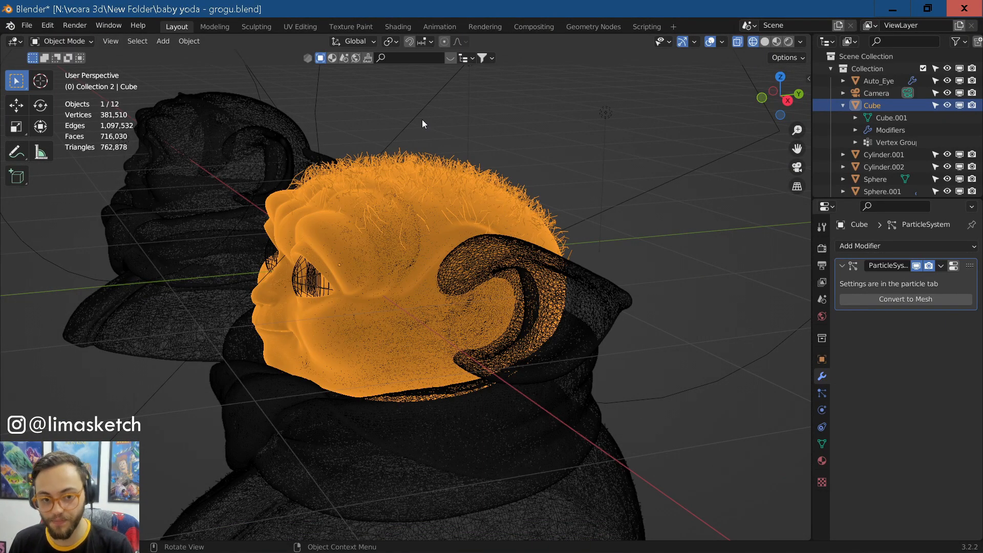
pyautogui.moveTo(379, 335); pyautogui.dragTo(425, 346, button='middle')
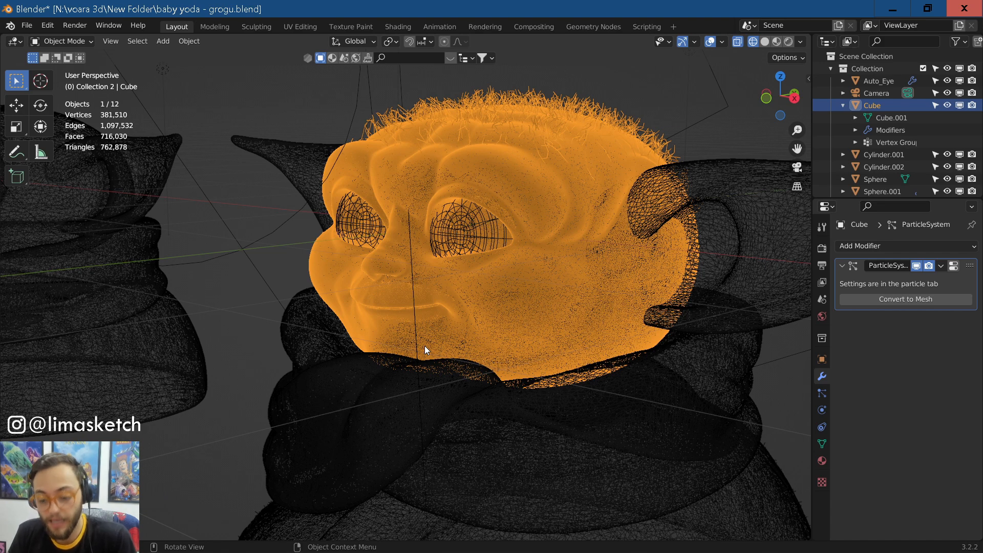
# Step: Deselect the head and view the baby Yoda scene through the camera in rendered shading
pyautogui.click(62, 41)
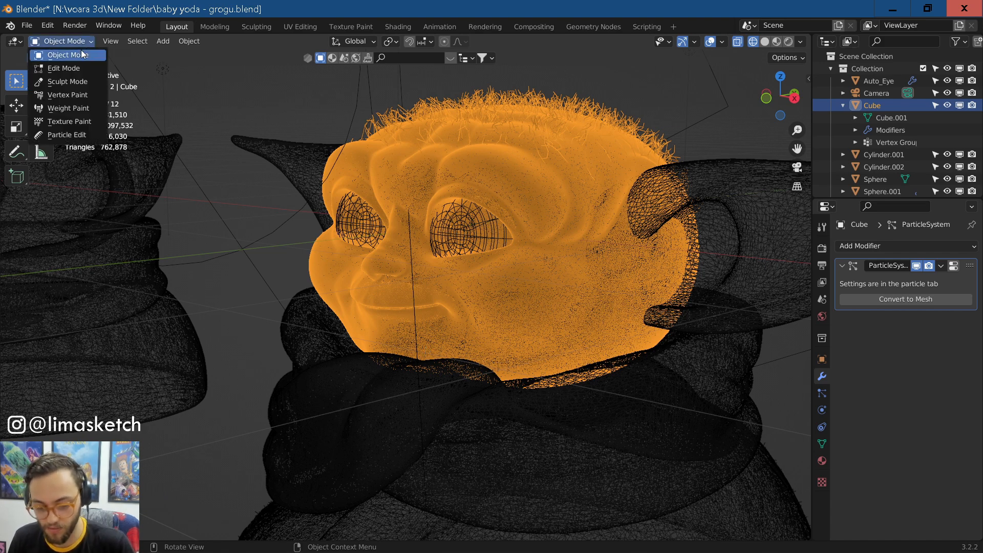
pyautogui.click(294, 92)
pyautogui.press('KP_0')
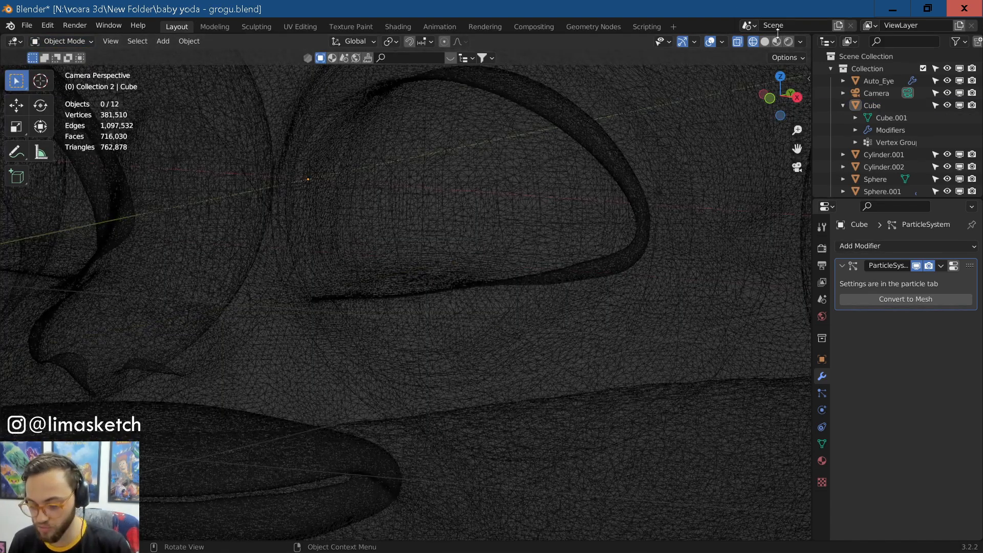
pyautogui.click(789, 41)
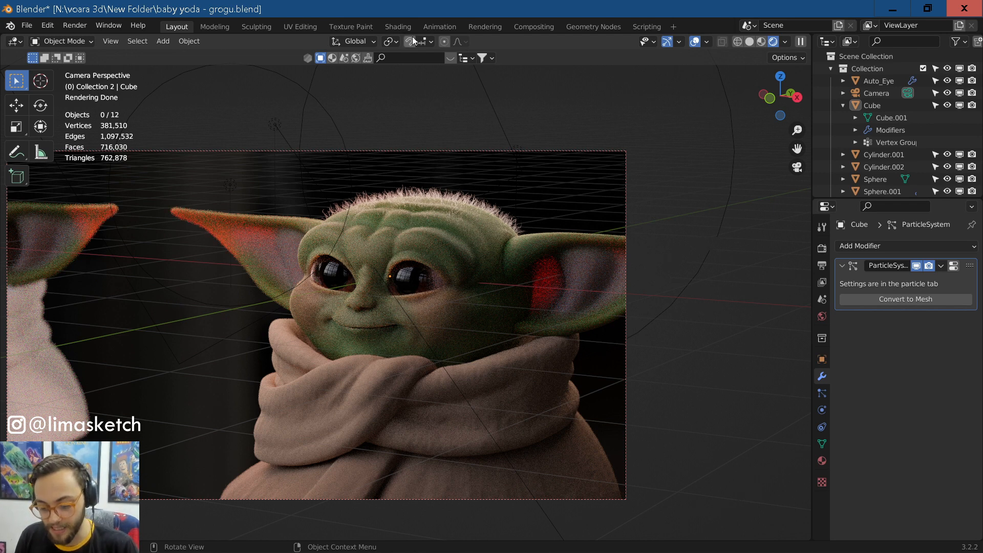
# Step: Open the recent file save.blend without saving the changes to the baby Yoda file
pyautogui.click(32, 24)
pyautogui.moveTo(41, 39)
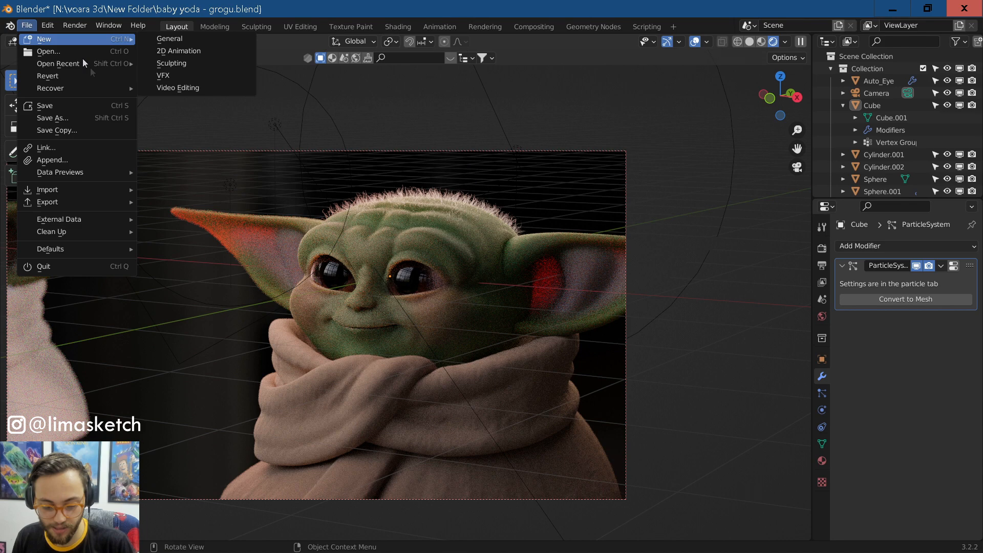
pyautogui.moveTo(51, 64)
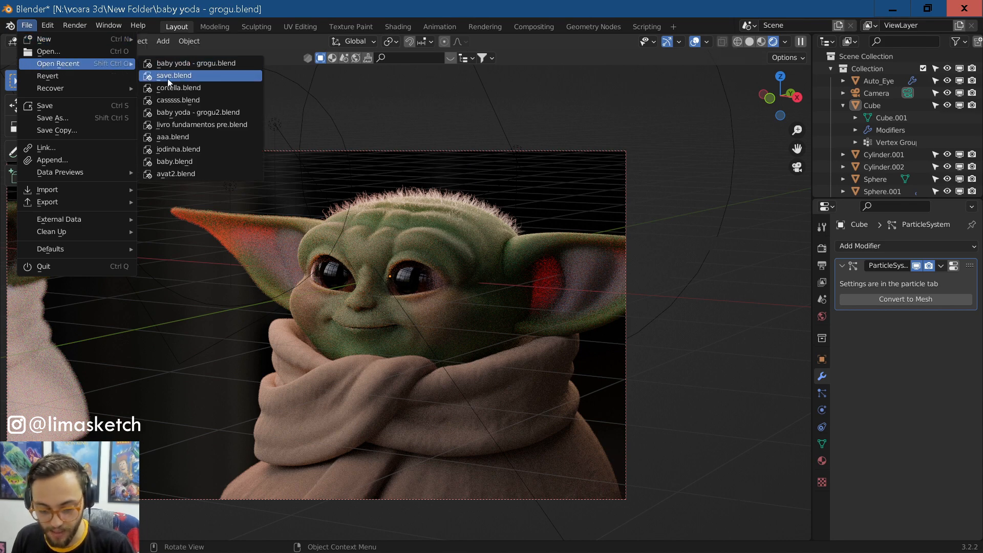
pyautogui.click(174, 77)
pyautogui.click(531, 306)
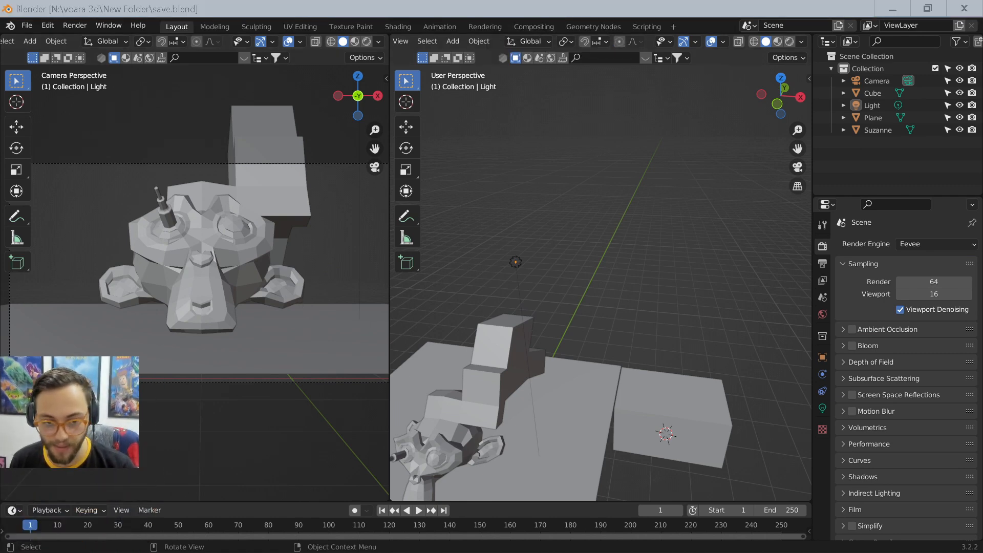
# Step: Enlarge the timeline, and join the two 3D viewports into one with Suzanne selected
pyautogui.moveTo(271, 501); pyautogui.dragTo(259, 463)
pyautogui.moveTo(305, 273); pyautogui.dragTo(215, 255, button='middle')
pyautogui.click(215, 254)
pyautogui.scroll(3, 220, 248)
pyautogui.scroll(-1, 226, 247)
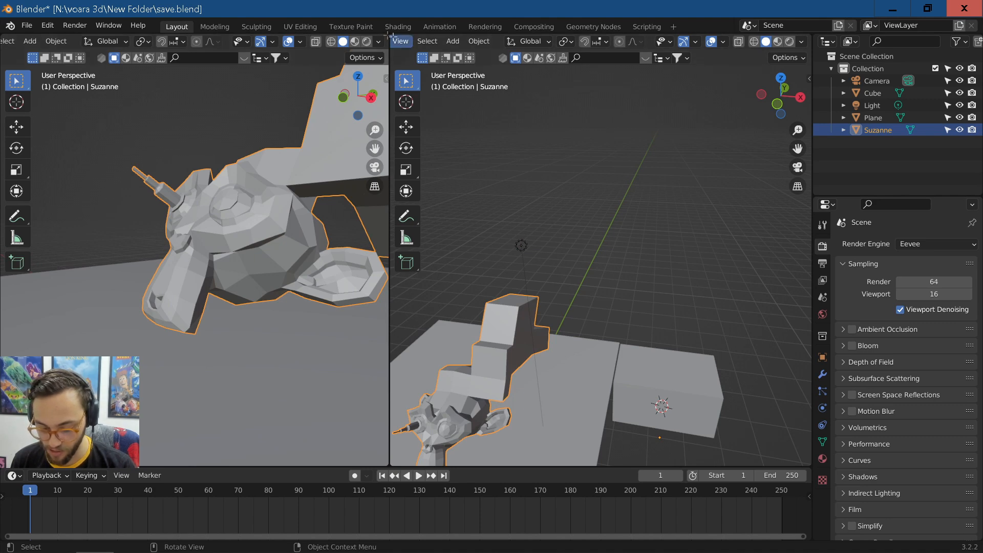
pyautogui.moveTo(388, 36); pyautogui.dragTo(422, 62)
# Step: Show Suzanne's transform values and move her to X 4.4358 m and Y 0.9847 m
pyautogui.press('n')
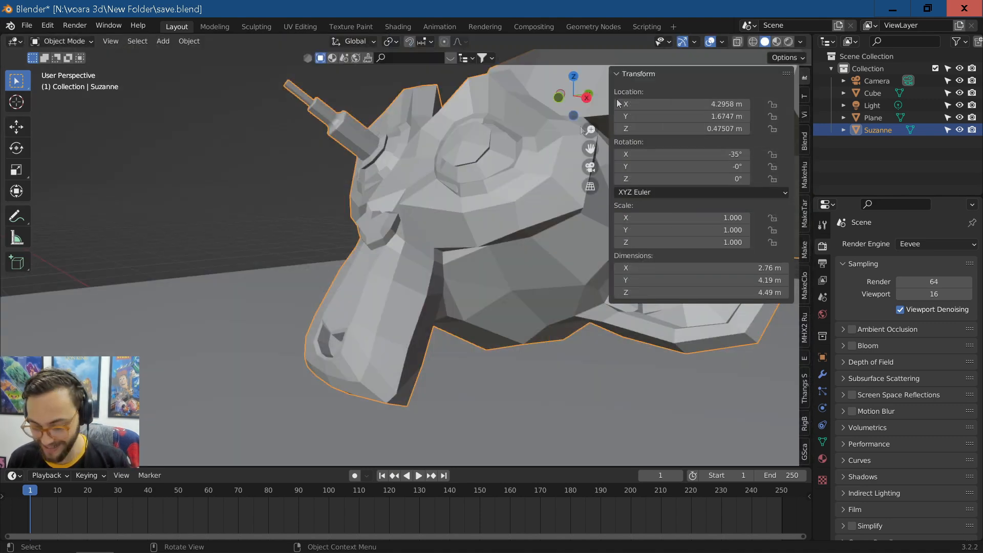
pyautogui.scroll(-2, 447, 147)
pyautogui.moveTo(475, 124); pyautogui.dragTo(477, 129, button='middle')
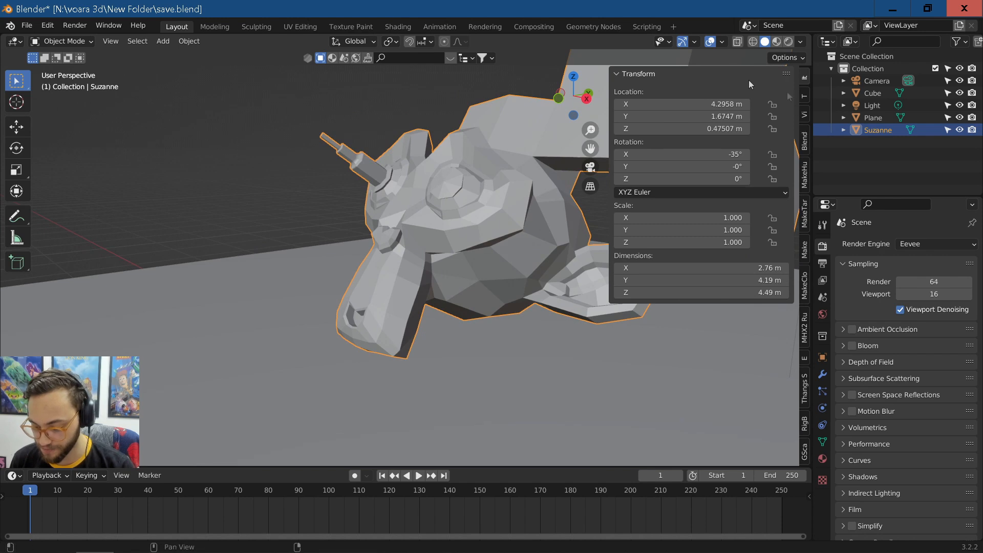
pyautogui.moveTo(640, 105)
pyautogui.mouseDown()
pyautogui.moveTo(612, 105)
pyautogui.moveTo(648, 104)
pyautogui.moveTo(657, 116)
pyautogui.moveTo(626, 117)
pyautogui.moveTo(636, 116)
pyautogui.mouseUp()
# Step: Play the timeline briefly and return the playhead to frame 0
pyautogui.press('Left')
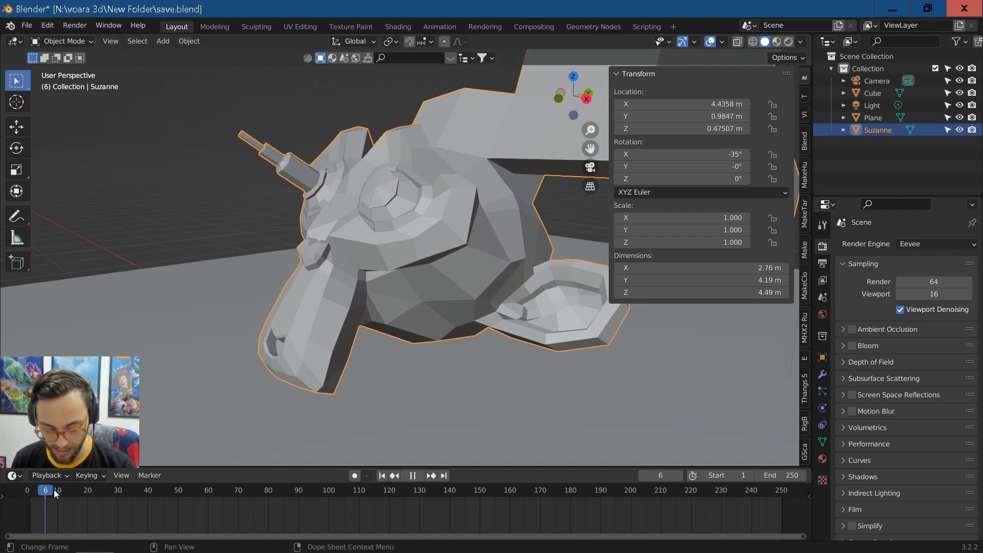
pyautogui.press('space')
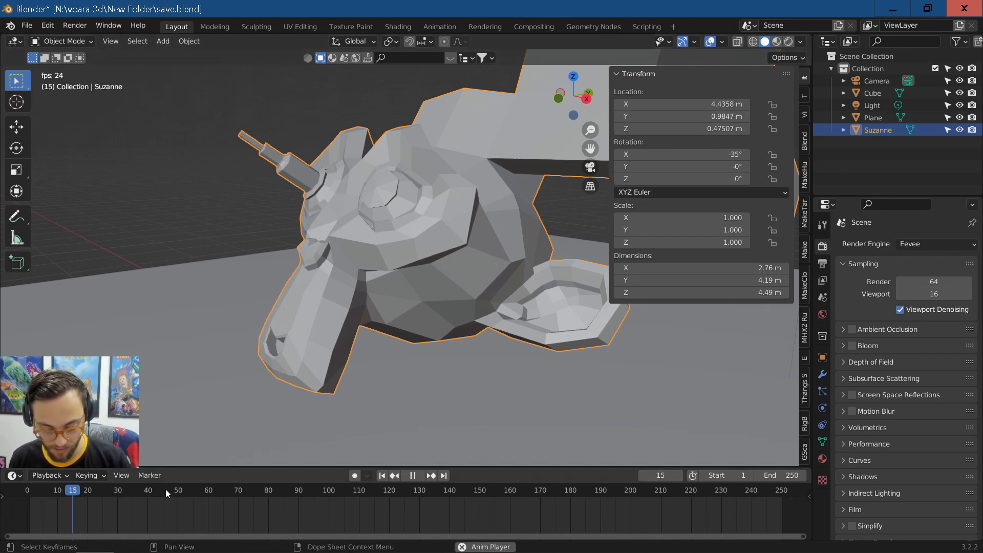
pyautogui.press('space')
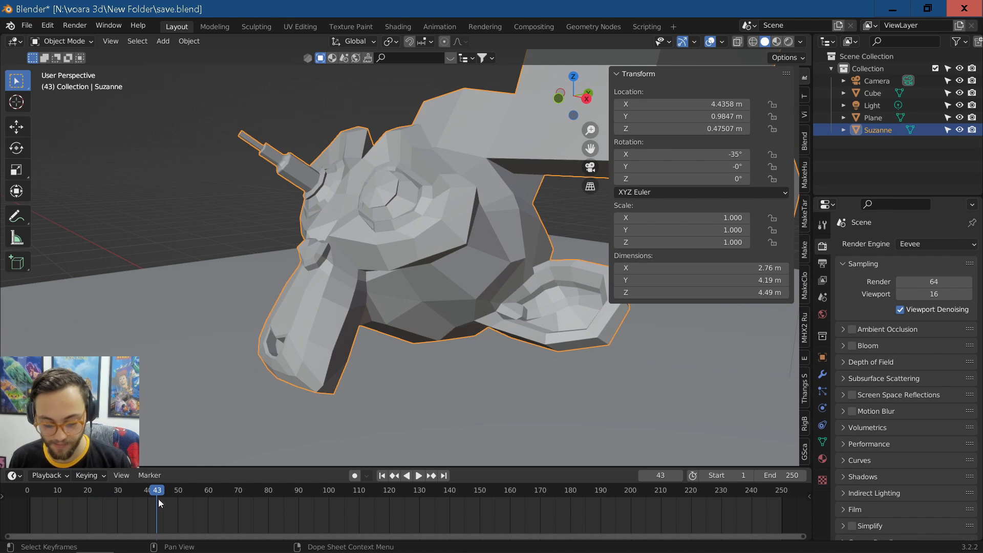
pyautogui.moveTo(160, 491); pyautogui.dragTo(21, 493)
# Step: Try applying all transforms to Suzanne and undo the change
pyautogui.click(239, 200)
pyautogui.click(430, 195)
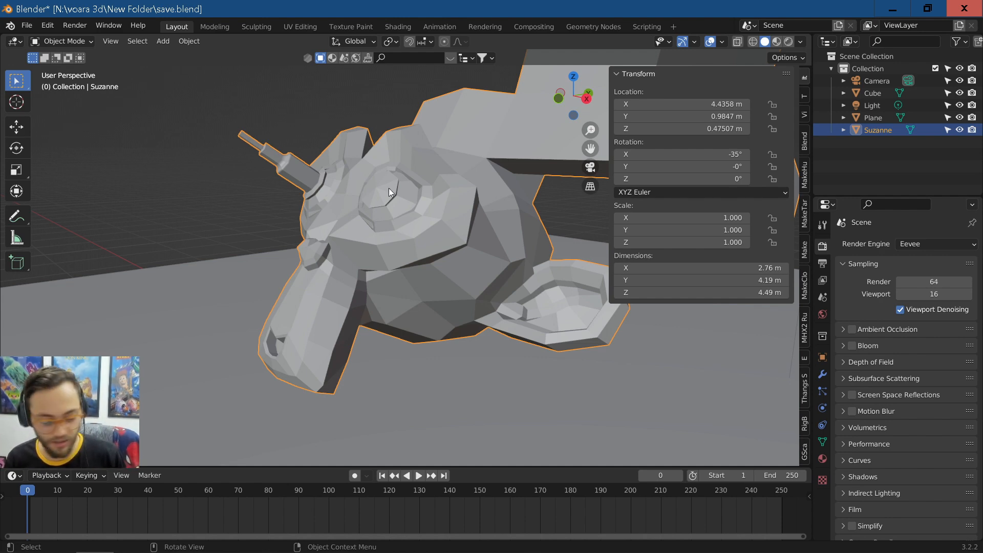
pyautogui.hotkey('ctrl', 'a')
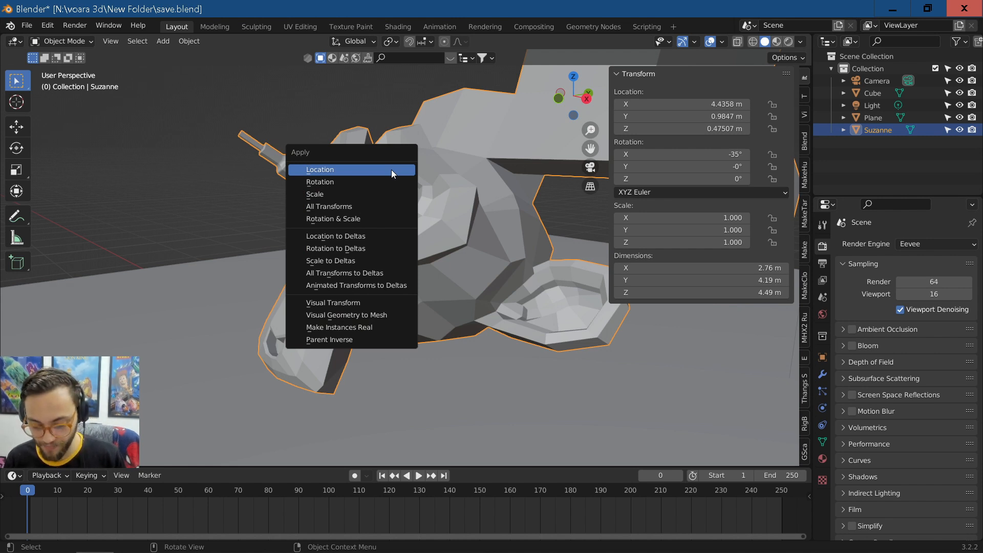
pyautogui.click(326, 207)
pyautogui.hotkey('ctrl', 'z')
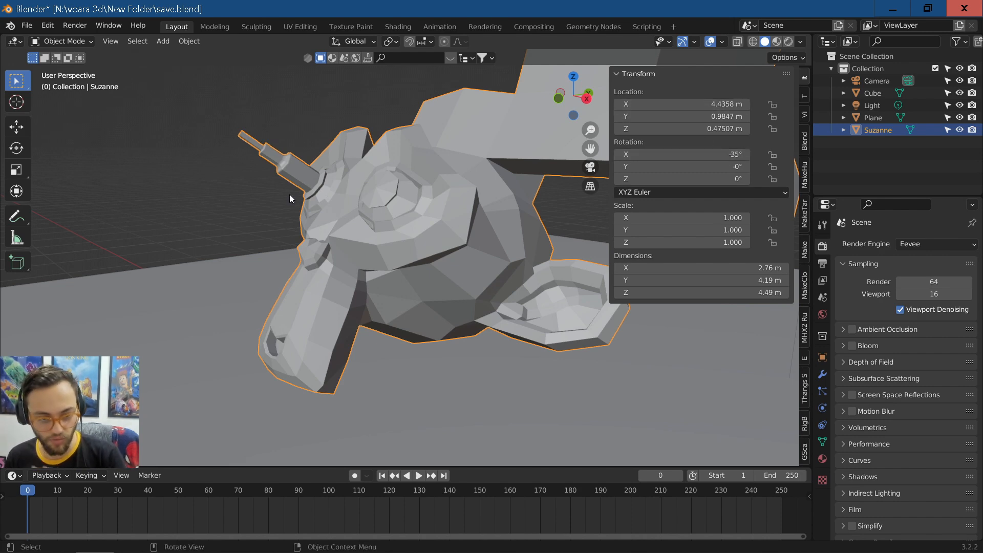
# Step: Apply all of Suzanne's transforms and insert keyframes for her location at frame 0
pyautogui.hotkey('ctrl', 'a')
pyautogui.click(300, 215)
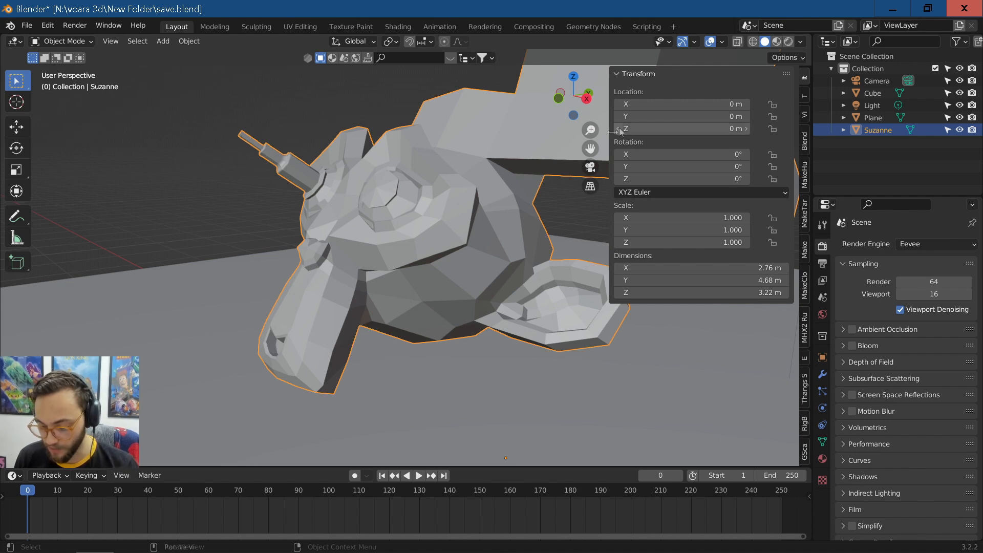
pyautogui.moveTo(641, 104); pyautogui.dragTo(641, 104)
pyautogui.hotkey('ctrl', 'z')
pyautogui.rightClick(640, 105)
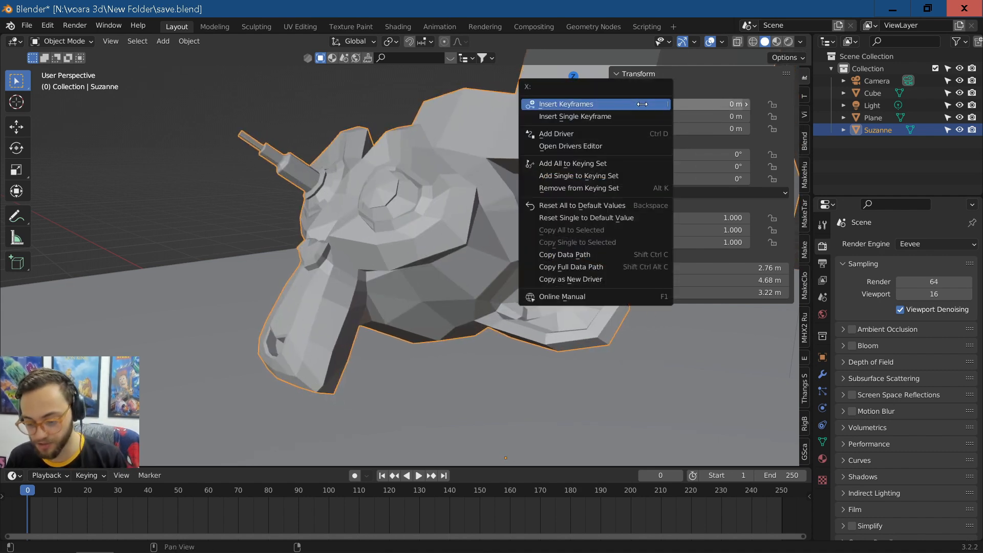
pyautogui.click(600, 105)
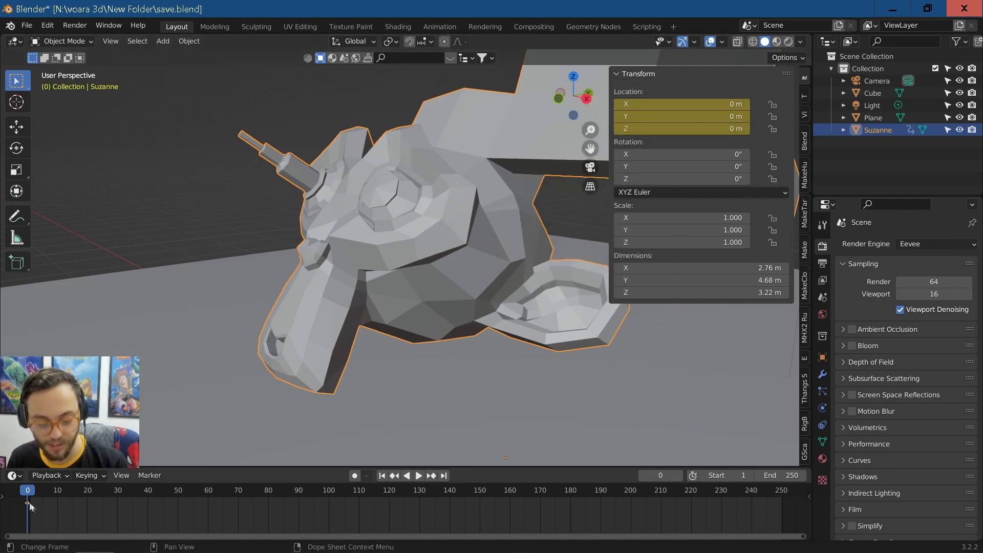
# Step: At frame 34, set Suzanne's X location to 1.06 m and insert location keyframes
pyautogui.moveTo(29, 503); pyautogui.dragTo(129, 506)
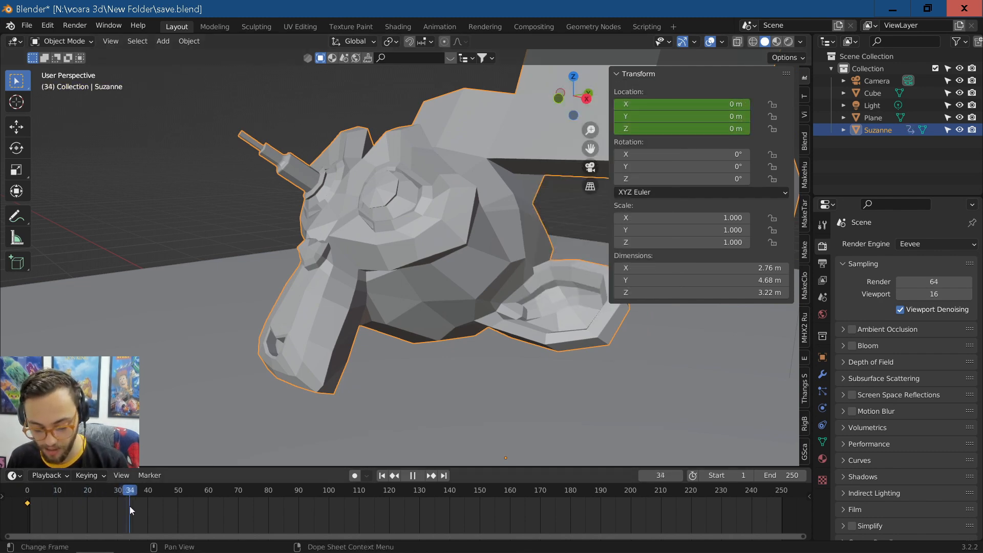
pyautogui.moveTo(682, 104); pyautogui.dragTo(652, 105)
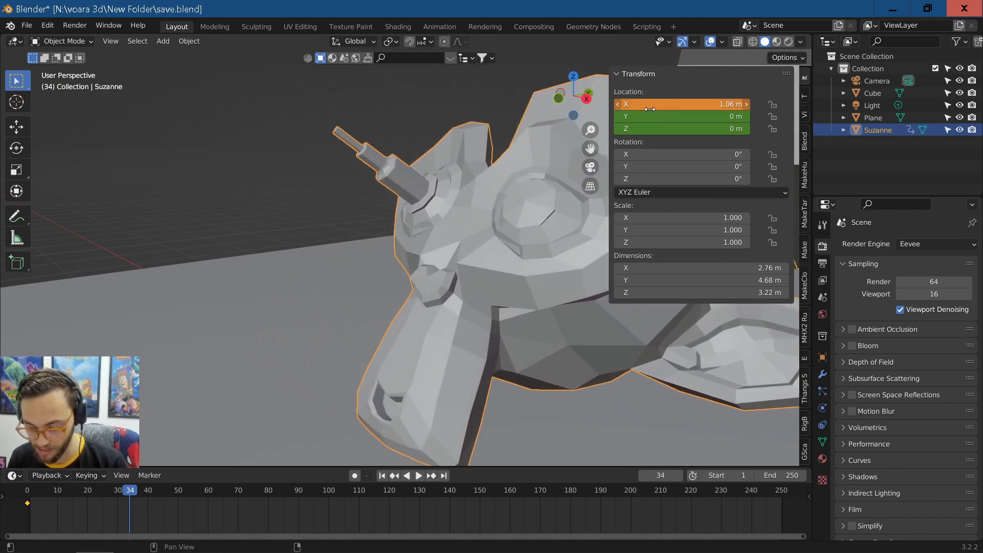
pyautogui.rightClick(652, 105)
pyautogui.click(649, 104)
# Step: Play Suzanne's location animation repeatedly from the start and return the playhead to frame 0
pyautogui.click(120, 493)
pyautogui.press('space')
pyautogui.moveTo(119, 493); pyautogui.dragTo(27, 495)
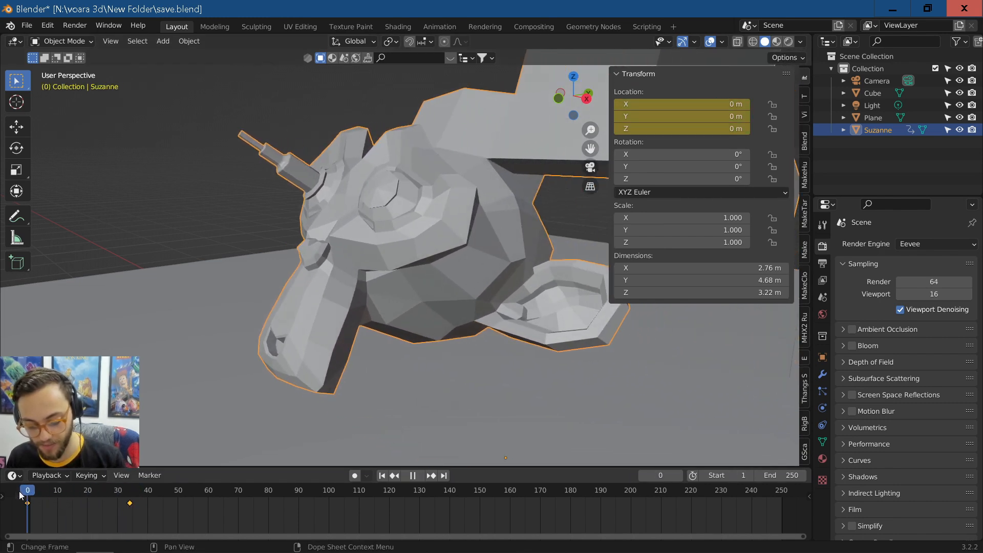
pyautogui.press('space')
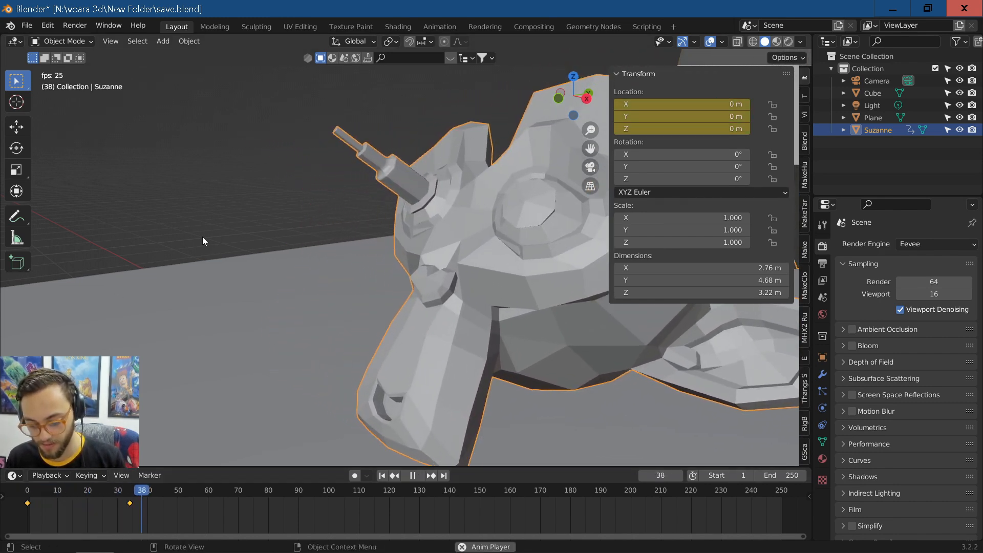
pyautogui.press('space')
pyautogui.click(37, 503)
pyautogui.press('space')
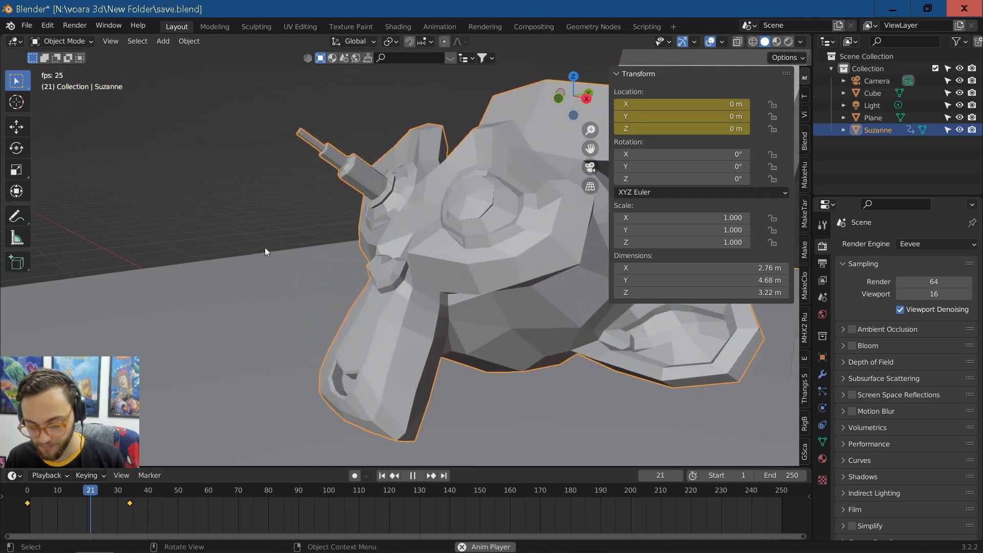
pyautogui.press('space')
pyautogui.moveTo(131, 493); pyautogui.dragTo(28, 494)
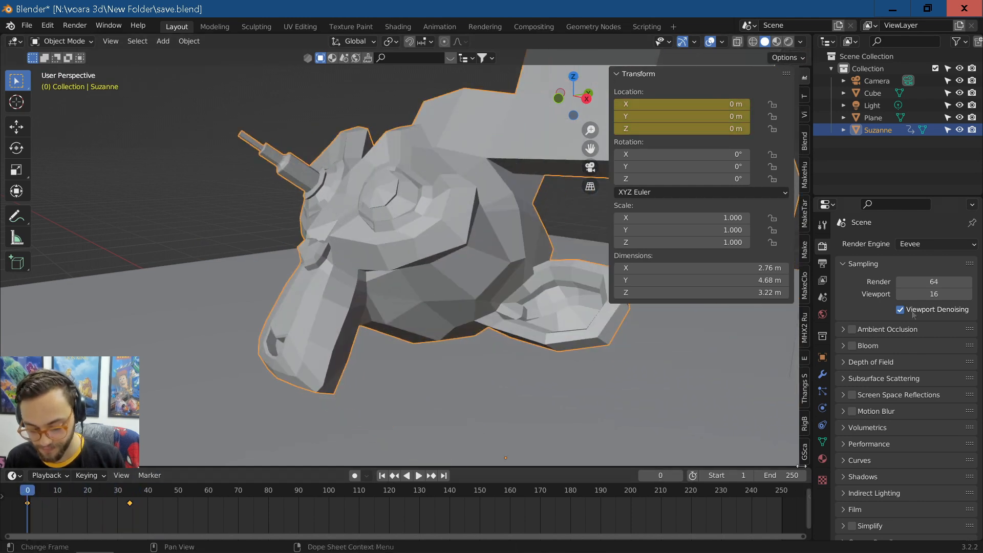
# Step: Insert keyframes for Suzanne's rotation at frame 0 with all axes at 0°
pyautogui.scroll(-2, 387, 213)
pyautogui.moveTo(642, 155); pyautogui.dragTo(647, 155)
pyautogui.rightClick(646, 157)
pyautogui.click(639, 158)
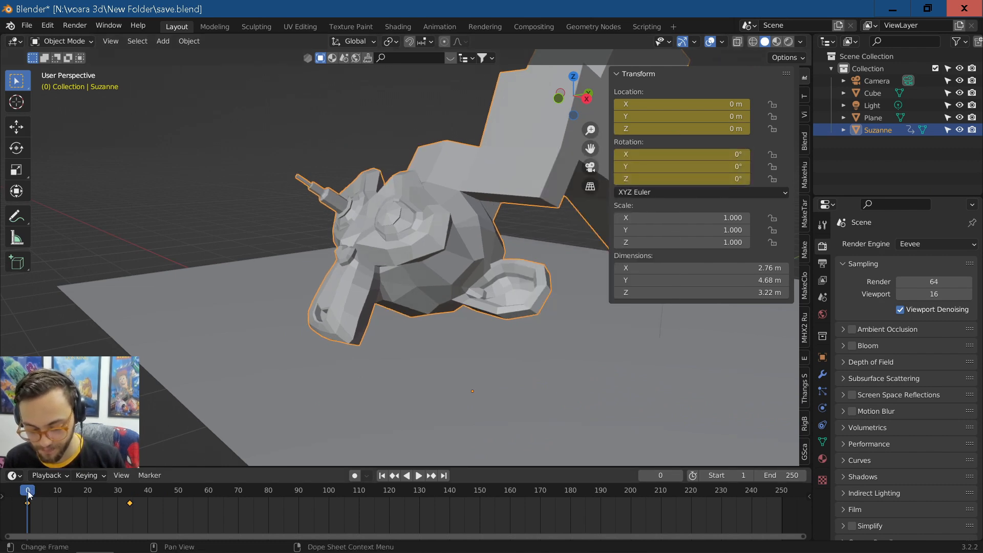
# Step: At frame 34, set Suzanne's X rotation to 37.1° and insert rotation keyframes
pyautogui.press('space')
pyautogui.moveTo(30, 491); pyautogui.dragTo(132, 492)
pyautogui.moveTo(709, 156); pyautogui.dragTo(732, 156)
pyautogui.rightClick(686, 154)
pyautogui.click(685, 150)
# Step: Play the combined location and rotation animation from its beginning and stop it at frame 22
pyautogui.press('space')
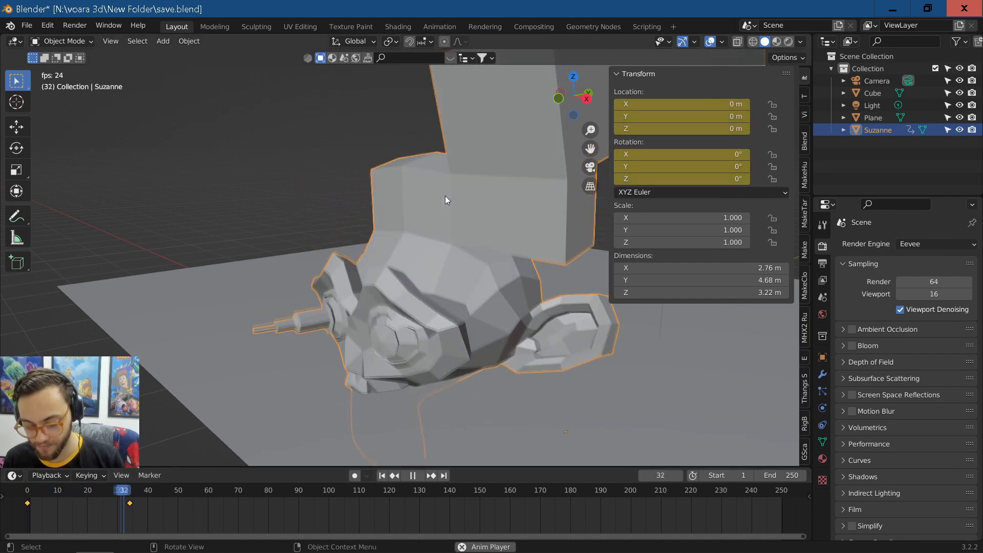
pyautogui.press('space')
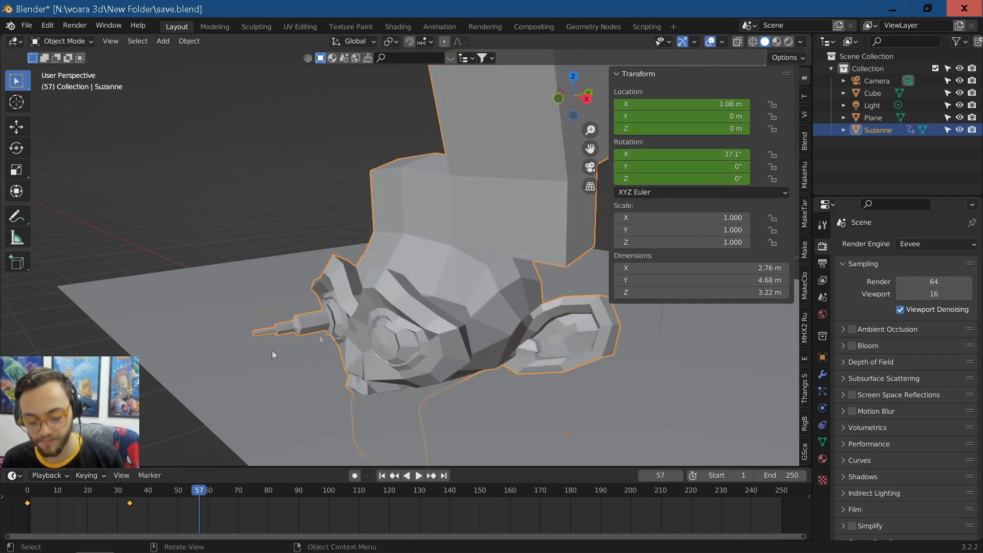
pyautogui.click(31, 506)
pyautogui.press('space')
pyautogui.press('space')
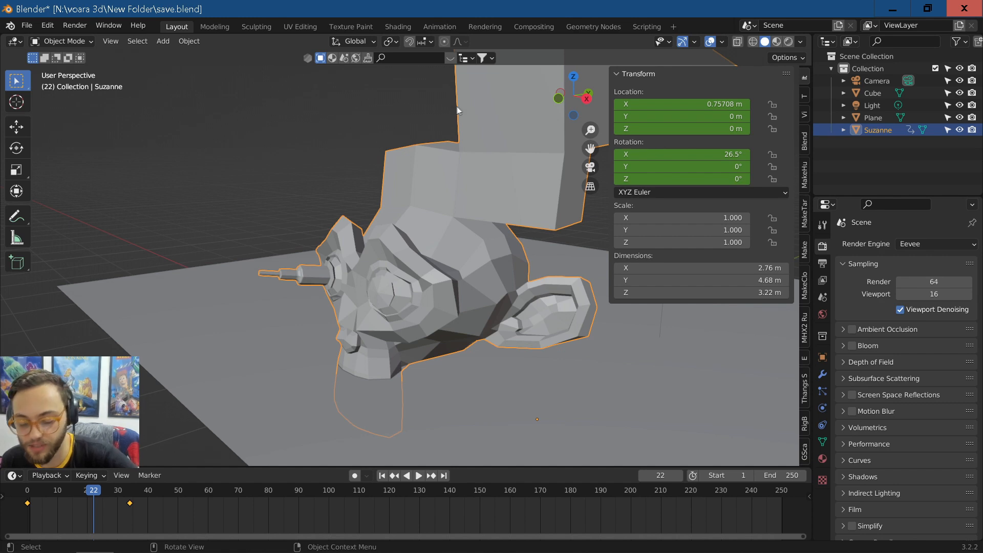
# Step: Look at the particle and physics options available for Suzanne, and hide her transform values
pyautogui.click(822, 375)
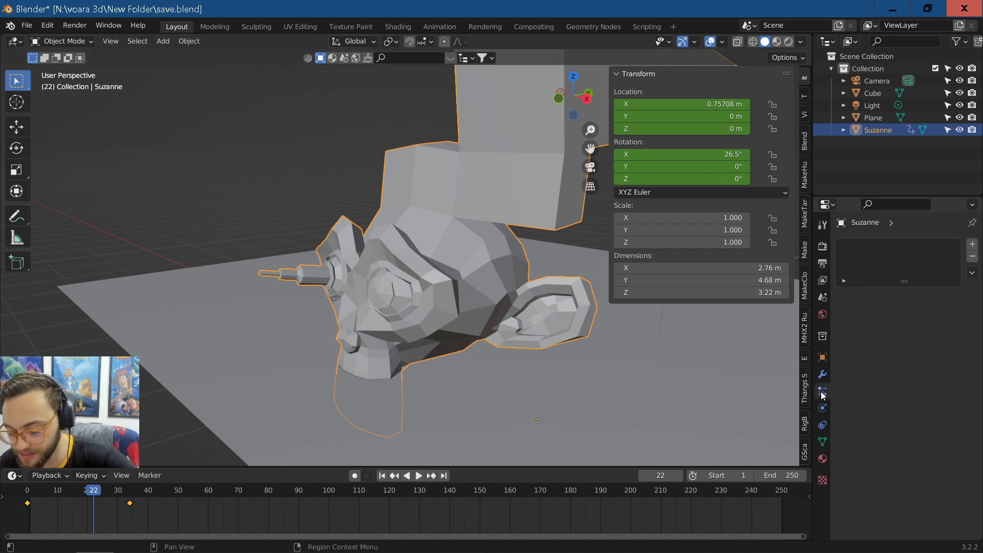
pyautogui.click(822, 408)
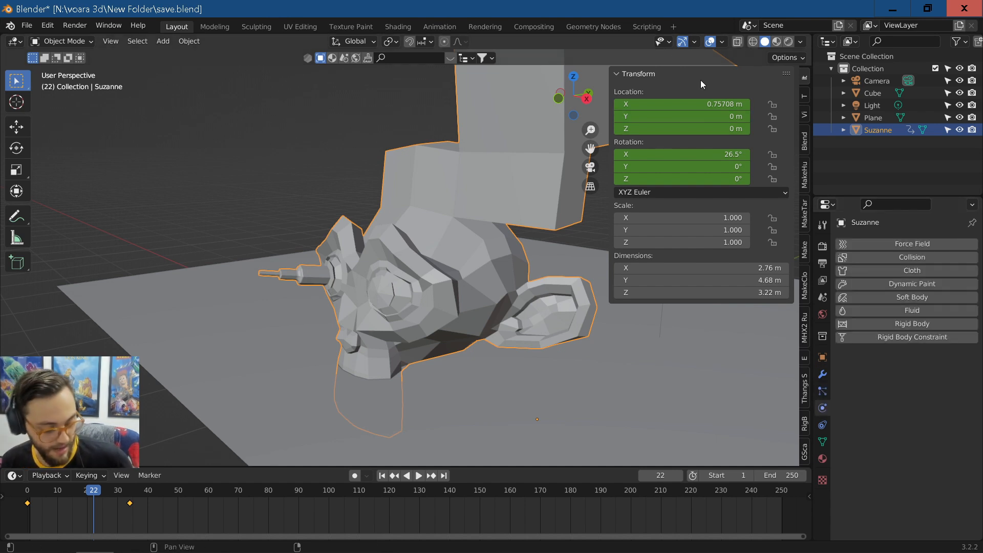
pyautogui.press('n')
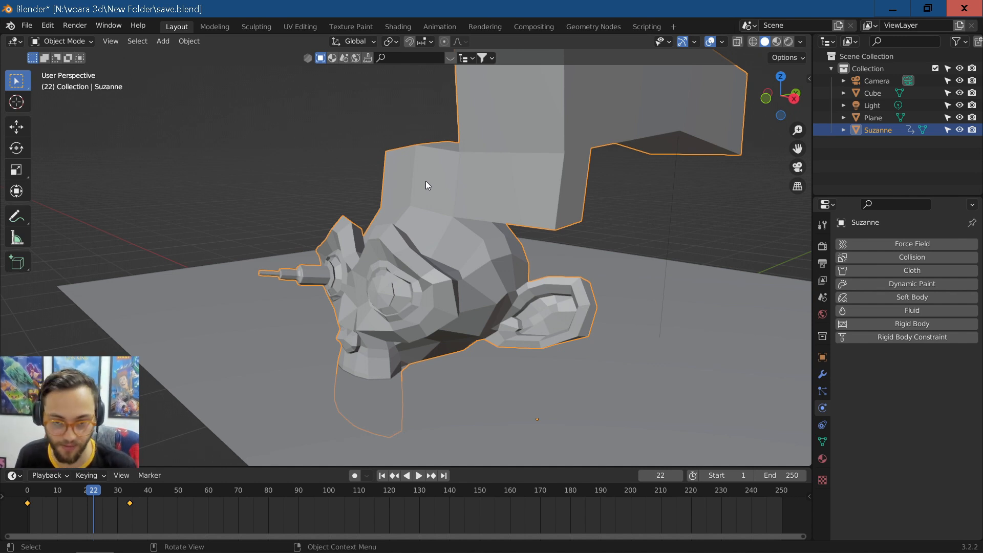
# Step: Extrude the ground plane's face downward into a thick slab beneath Suzanne and return to Object Mode
pyautogui.click(251, 179)
pyautogui.scroll(-5, 469, 340)
pyautogui.click(459, 332)
pyautogui.moveTo(420, 281); pyautogui.dragTo(420, 275, button='middle')
pyautogui.scroll(1, 420, 275)
pyautogui.press('Tab')
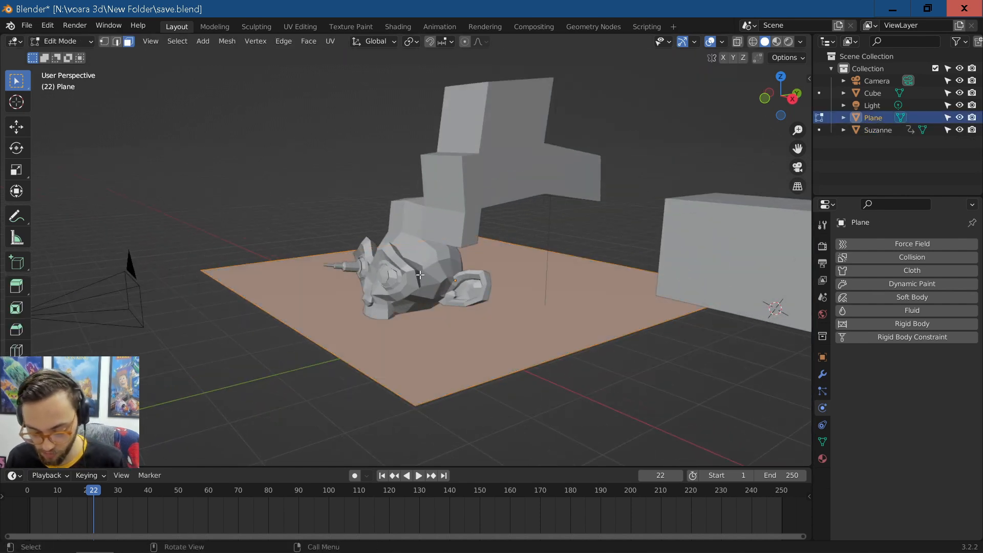
pyautogui.press('e')
pyautogui.click(415, 304)
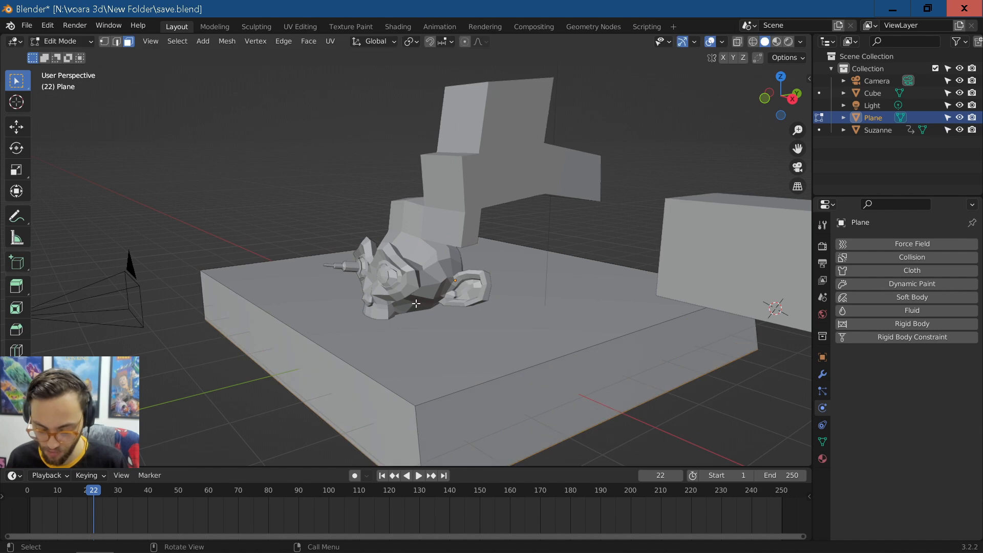
pyautogui.scroll(2, 403, 271)
pyautogui.press('Tab')
# Step: Delete all of Suzanne's animation keyframes and keep Suzanne selected
pyautogui.click(391, 278)
pyautogui.moveTo(159, 515); pyautogui.dragTo(1, 491)
pyautogui.press('Delete')
pyautogui.click(375, 196)
pyautogui.click(450, 283)
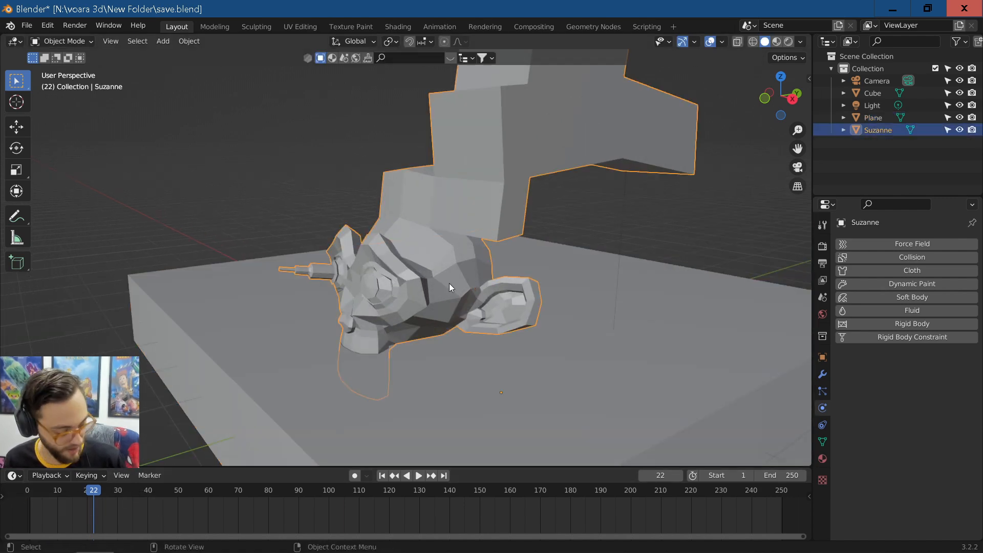
# Step: Move Suzanne straight up along the Z axis so the model floats above the slab
pyautogui.press('g')
pyautogui.press('z')
pyautogui.click(451, 64)
pyautogui.scroll(-2, 450, 171)
pyautogui.moveTo(440, 199); pyautogui.dragTo(409, 257, button='middle')
pyautogui.scroll(1, 430, 205)
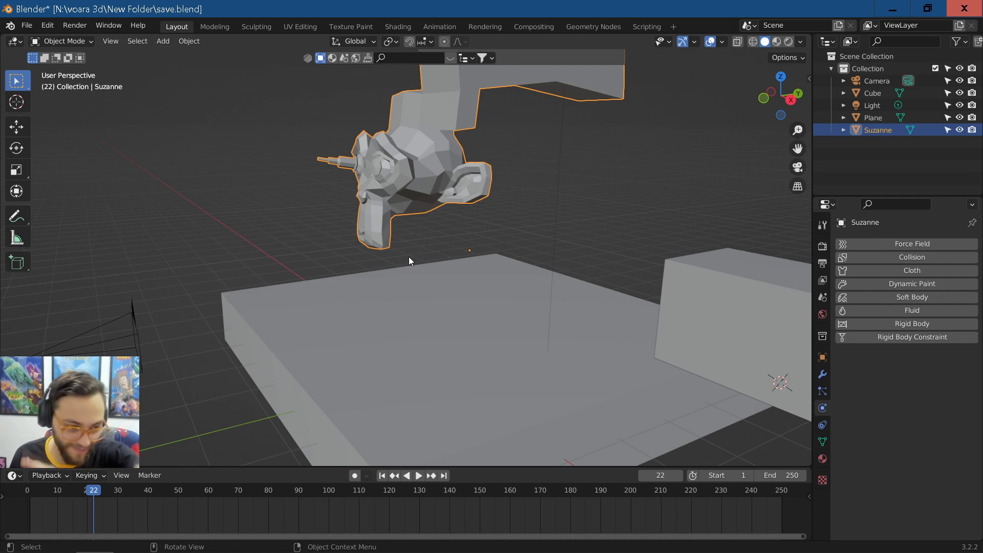
# Step: Add Collision and Rigid Body physics to the slab, widening the properties area to fit the options
pyautogui.click(419, 334)
pyautogui.moveTo(419, 334); pyautogui.dragTo(577, 310, button='middle')
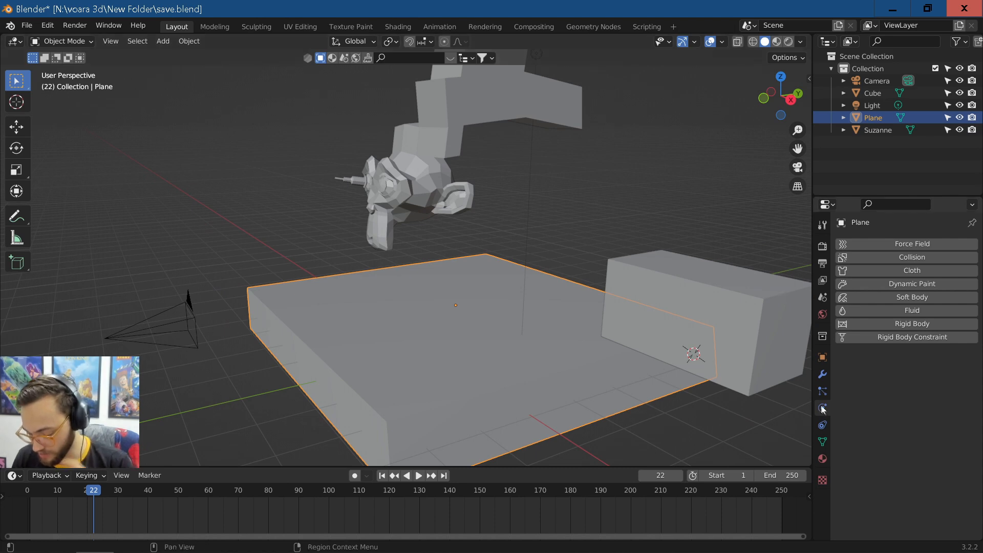
pyautogui.moveTo(813, 402); pyautogui.dragTo(782, 401)
pyautogui.click(835, 262)
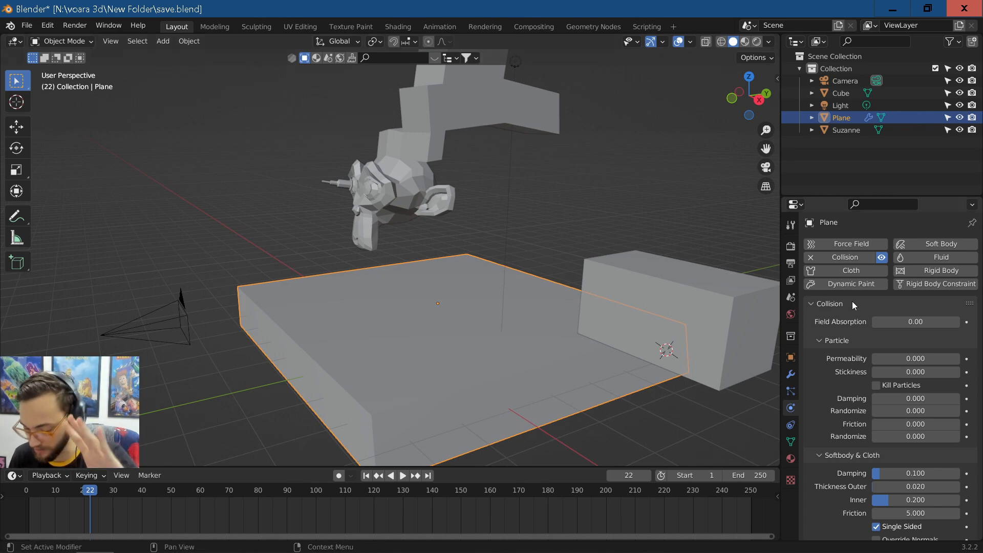
pyautogui.click(922, 274)
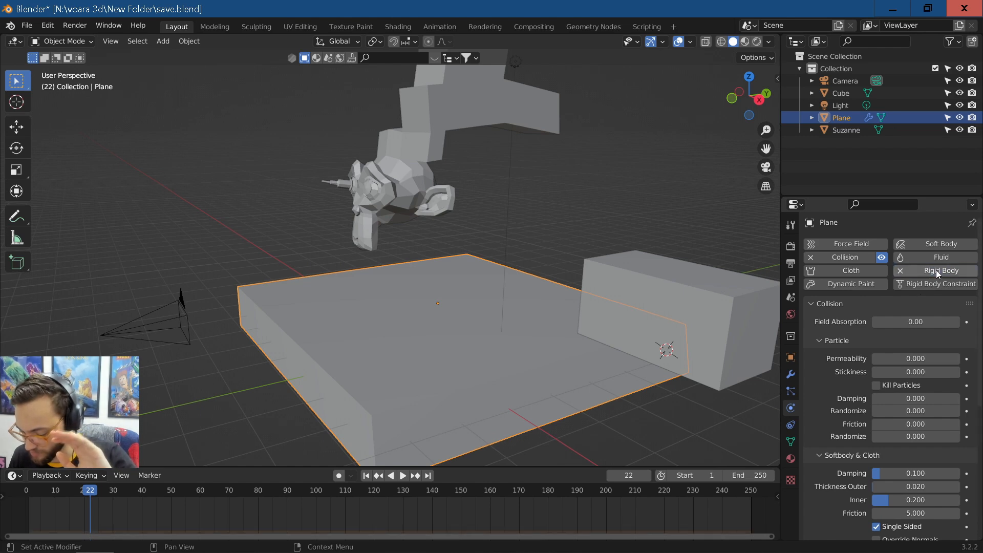
# Step: Set the slab's rigid body type to Passive and its collision shape to Mesh
pyautogui.click(813, 306)
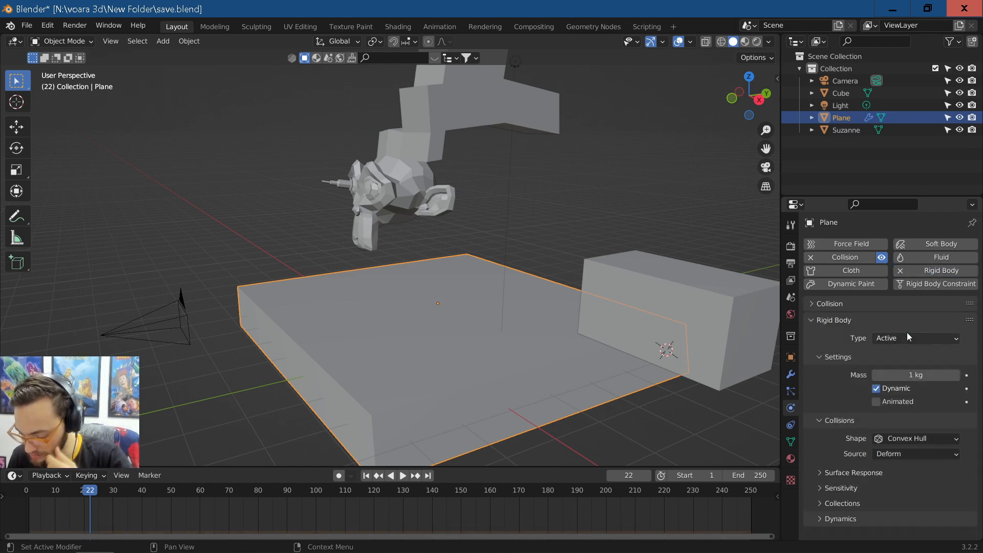
pyautogui.click(908, 337)
pyautogui.click(896, 368)
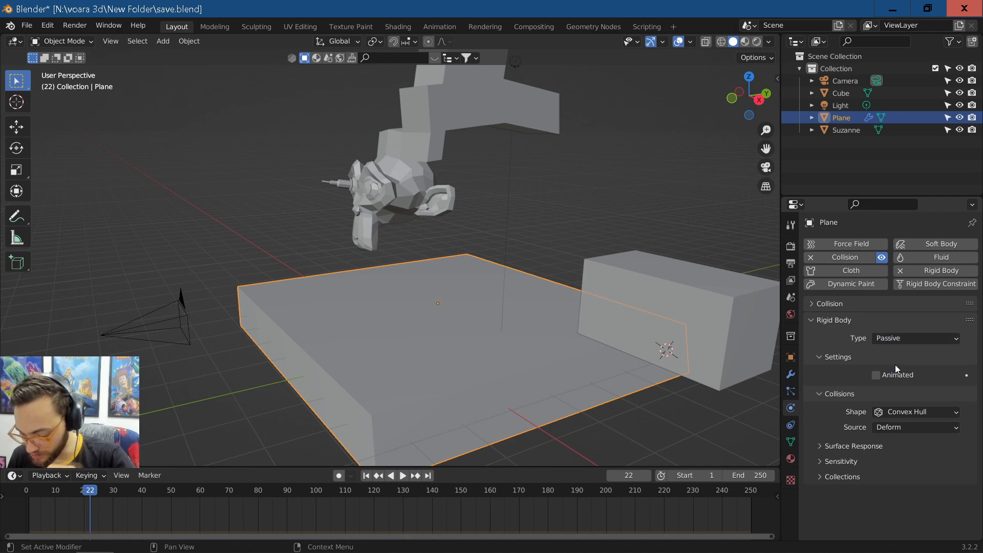
pyautogui.click(917, 412)
pyautogui.click(902, 505)
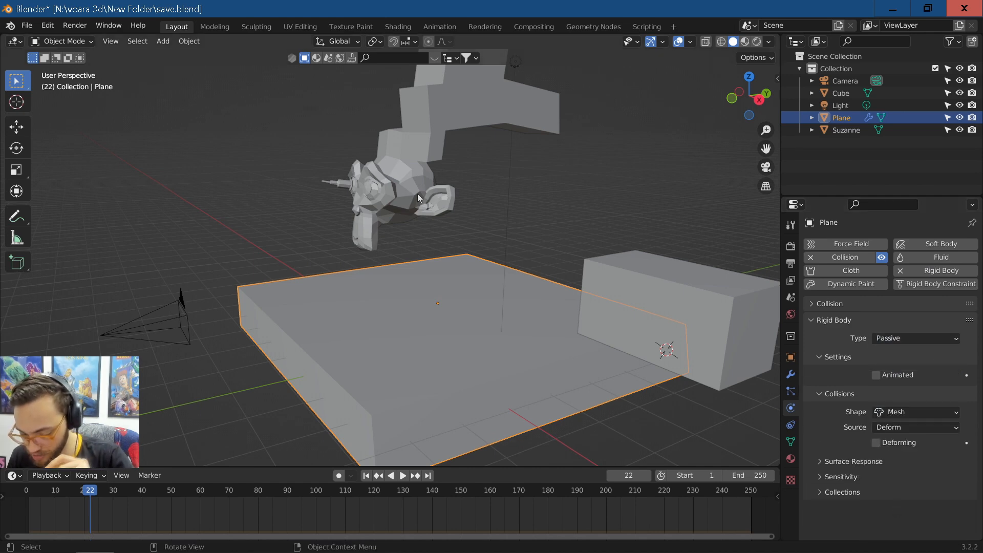
# Step: Add Rigid Body physics to Suzanne with the collision shape set to Mesh
pyautogui.click(430, 205)
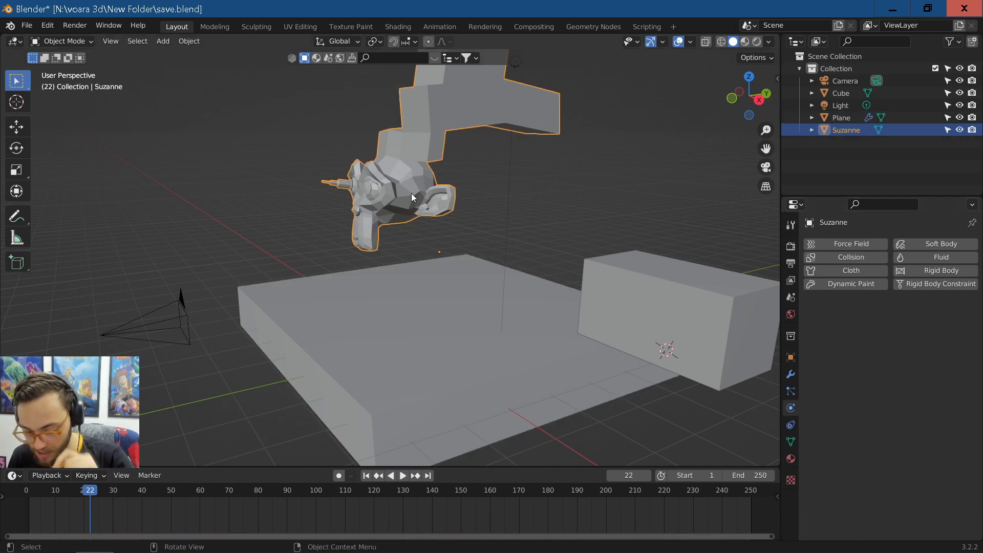
pyautogui.click(928, 271)
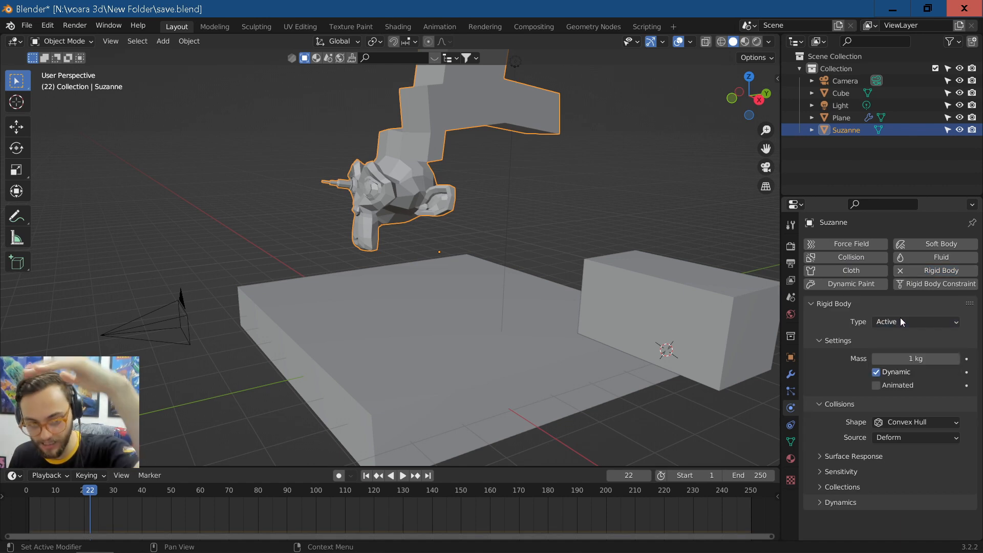
pyautogui.click(917, 426)
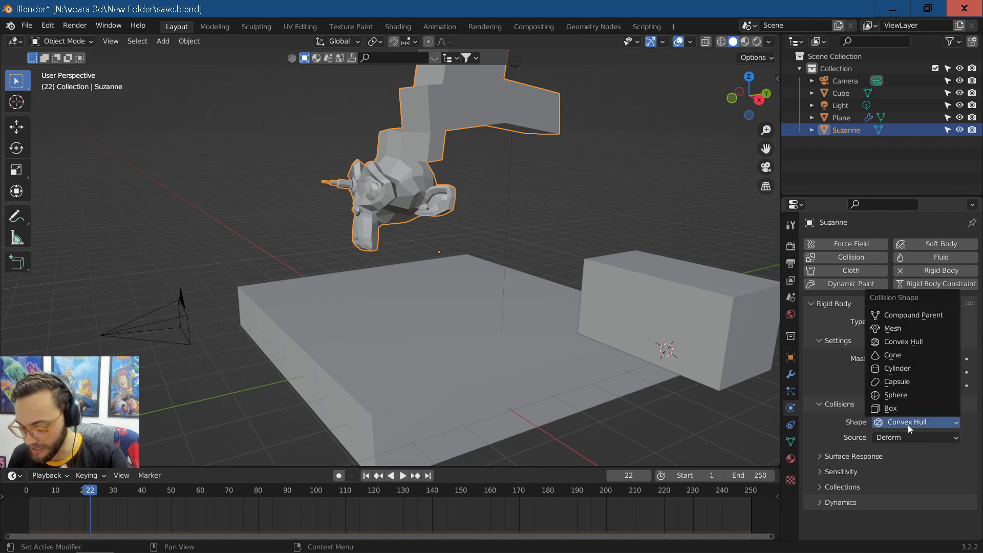
pyautogui.click(895, 328)
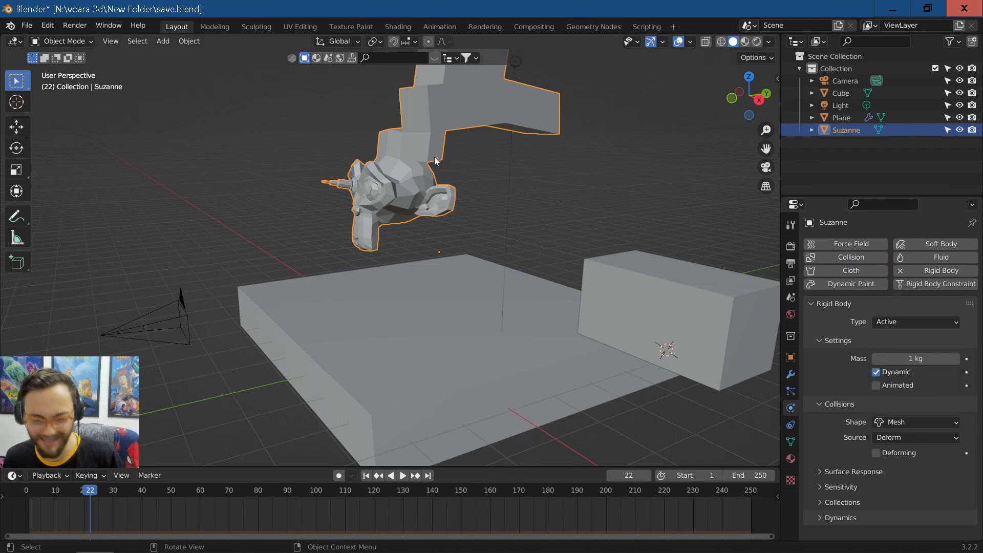
# Step: Review the rigid body settings of Suzanne and the slab, keeping Suzanne Active, and return to frame 0
pyautogui.moveTo(117, 496); pyautogui.dragTo(132, 496)
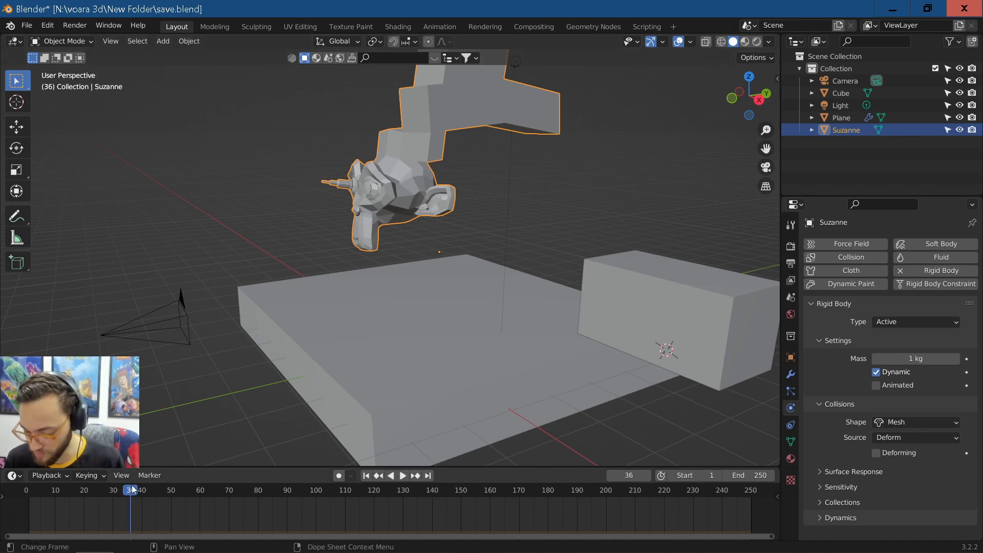
pyautogui.click(527, 147)
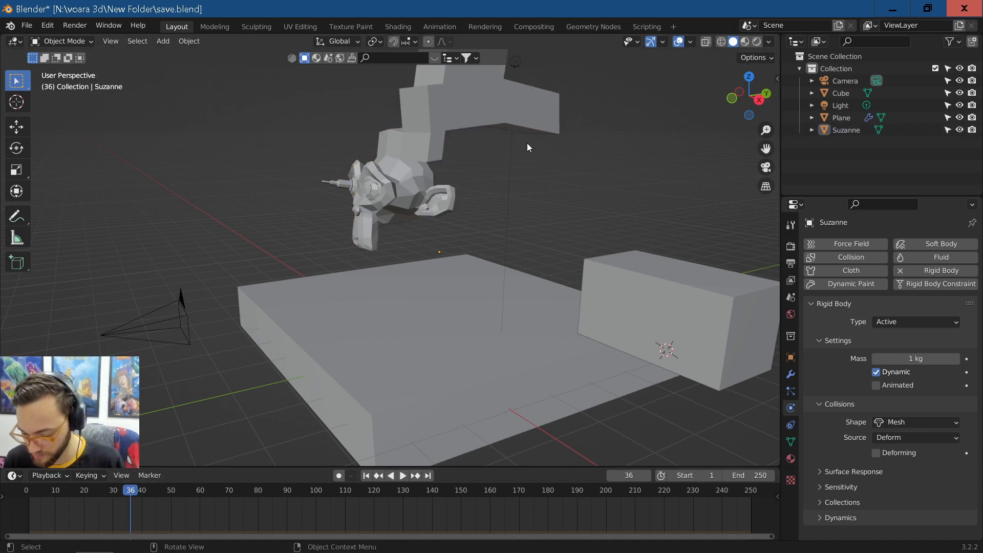
pyautogui.click(431, 180)
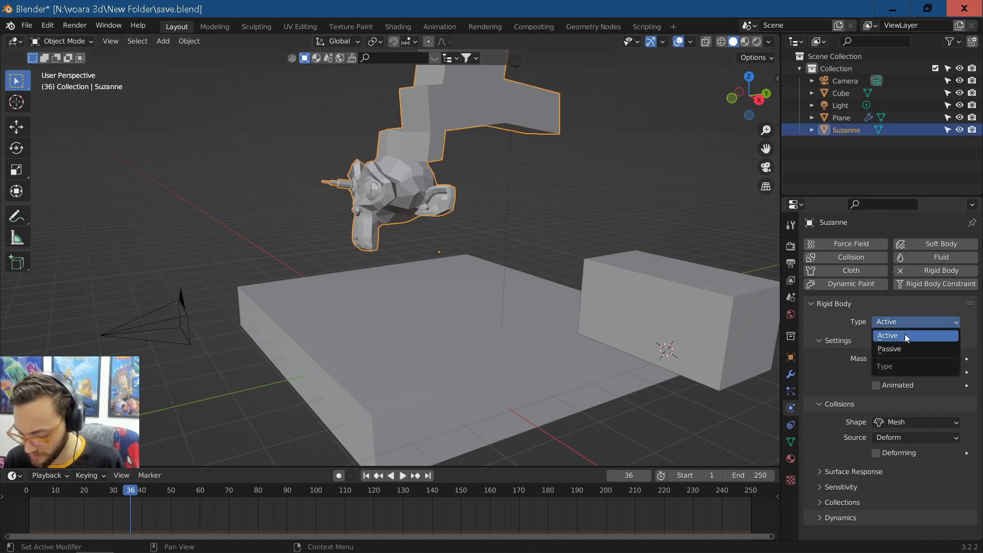
pyautogui.click(905, 335)
pyautogui.click(487, 207)
pyautogui.hotkey('shift', 'Left')
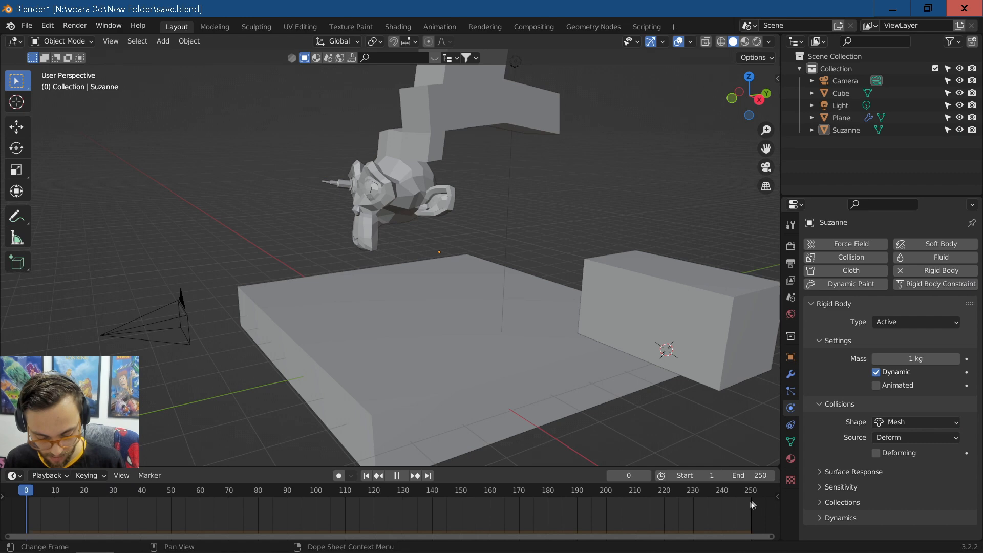
pyautogui.click(453, 308)
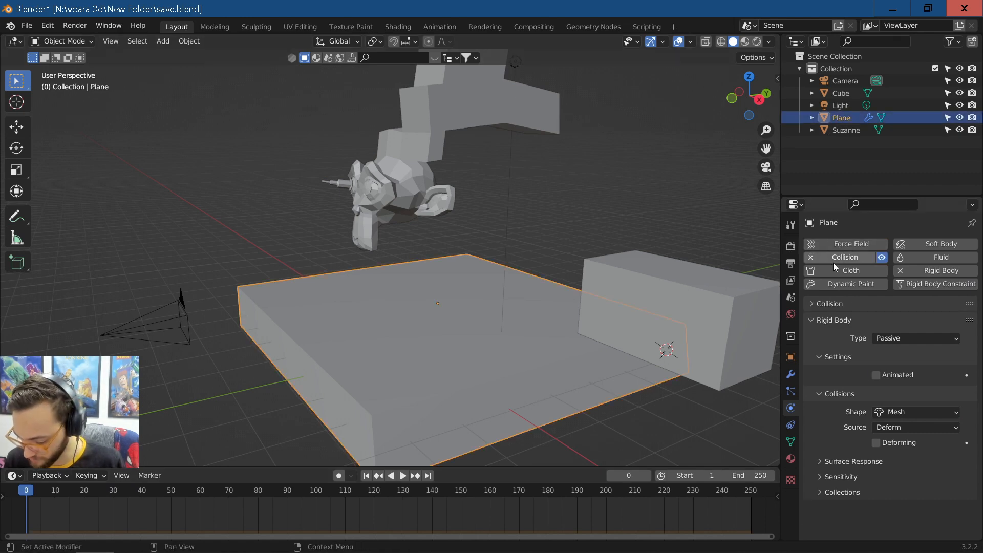
pyautogui.keyDown('shift'); pyautogui.click(410, 162); pyautogui.keyUp('shift')
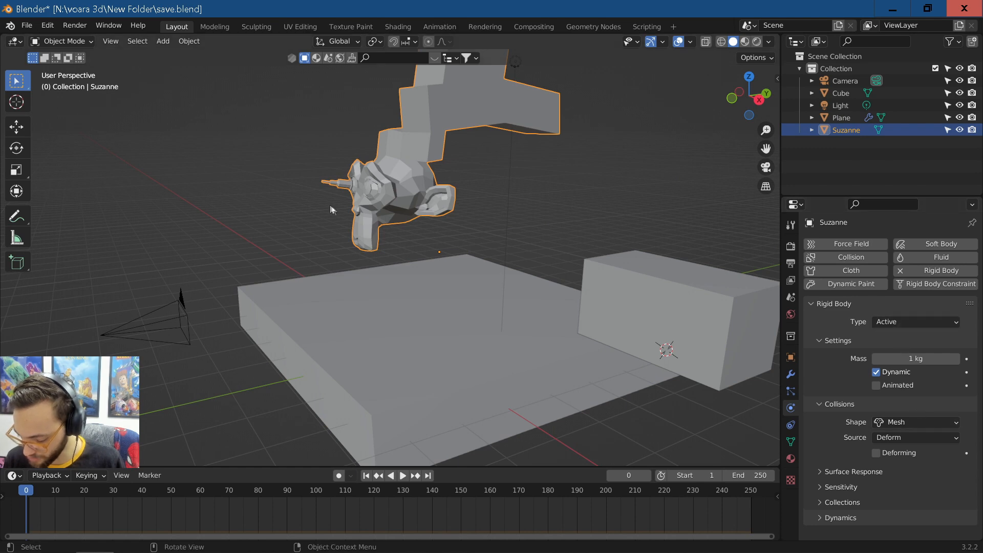
# Step: Play Suzanne's rigid body fall onto the slab twice from frame 0 and return to the start
pyautogui.press('space')
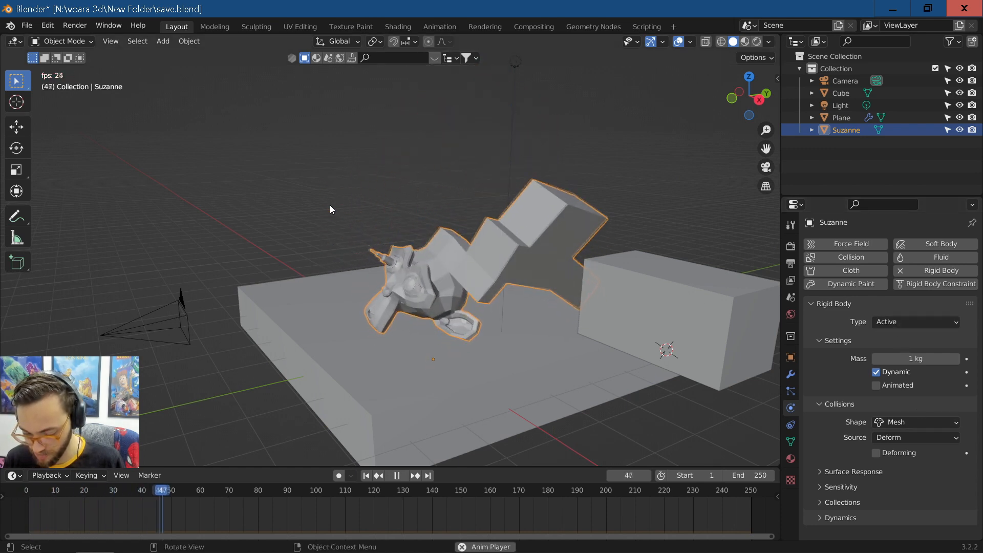
pyautogui.press('space')
pyautogui.moveTo(173, 493); pyautogui.dragTo(22, 492)
pyautogui.press('space')
pyautogui.press('space')
pyautogui.hotkey('shift', 'Left')
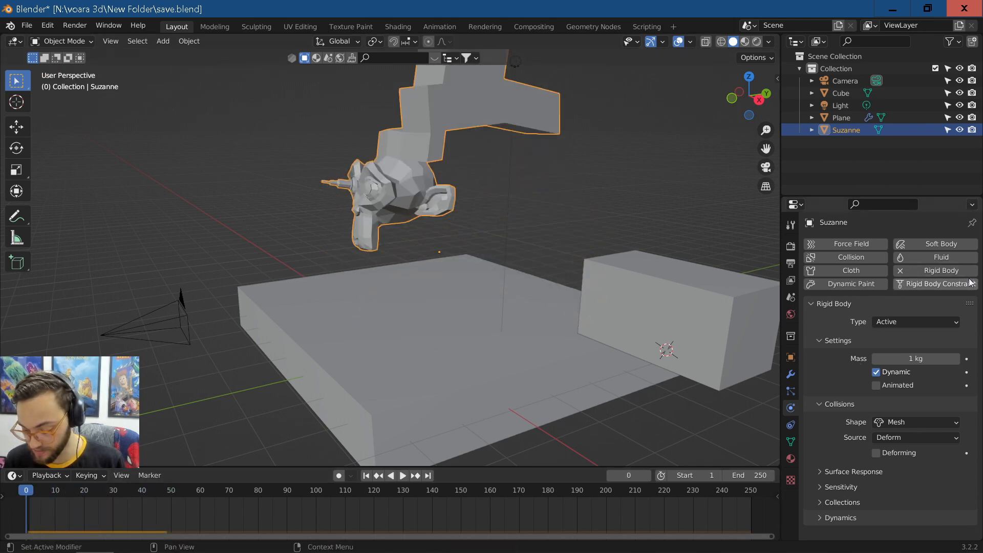
# Step: Replace Suzanne's Rigid Body physics with Soft Body and play the simulation from frame 0
pyautogui.scroll(2, 534, 161)
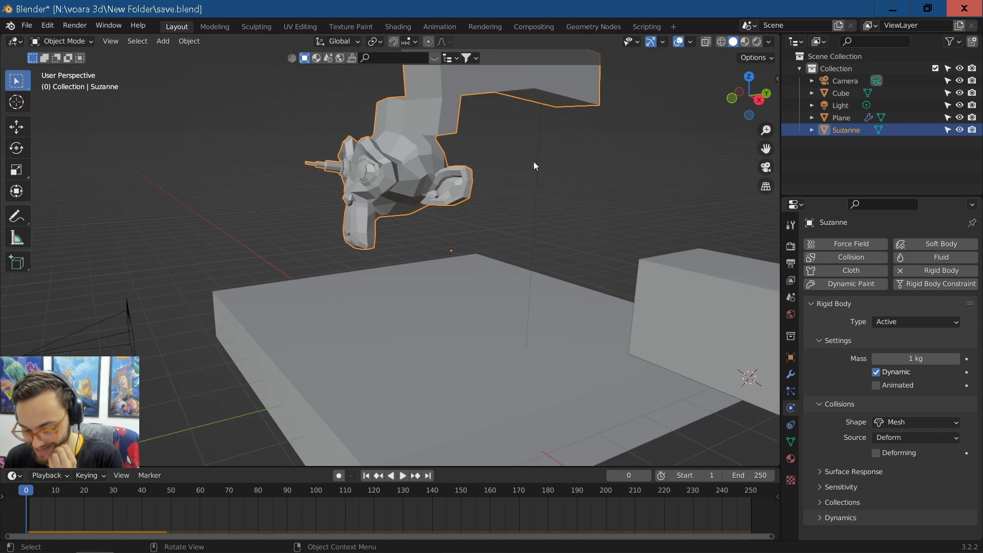
pyautogui.click(898, 273)
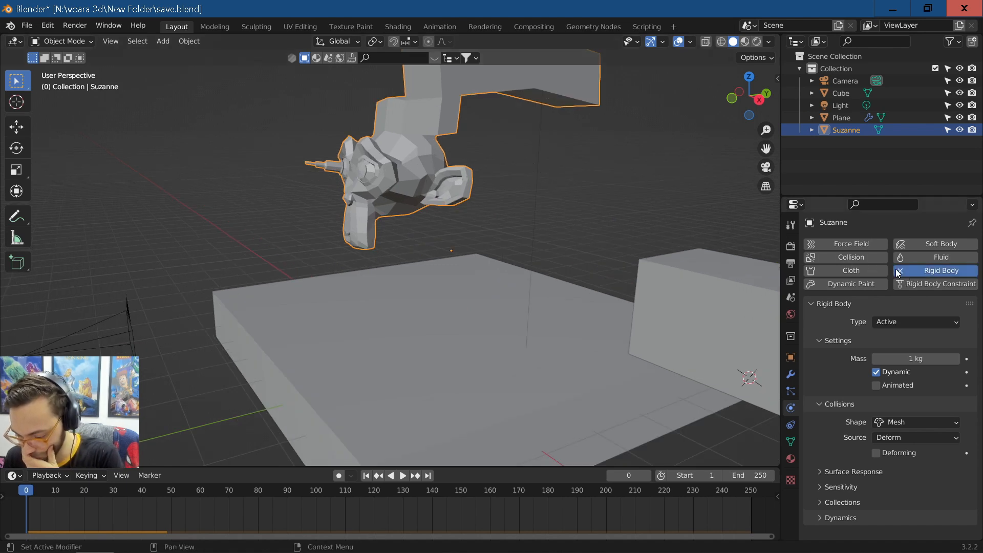
pyautogui.click(920, 244)
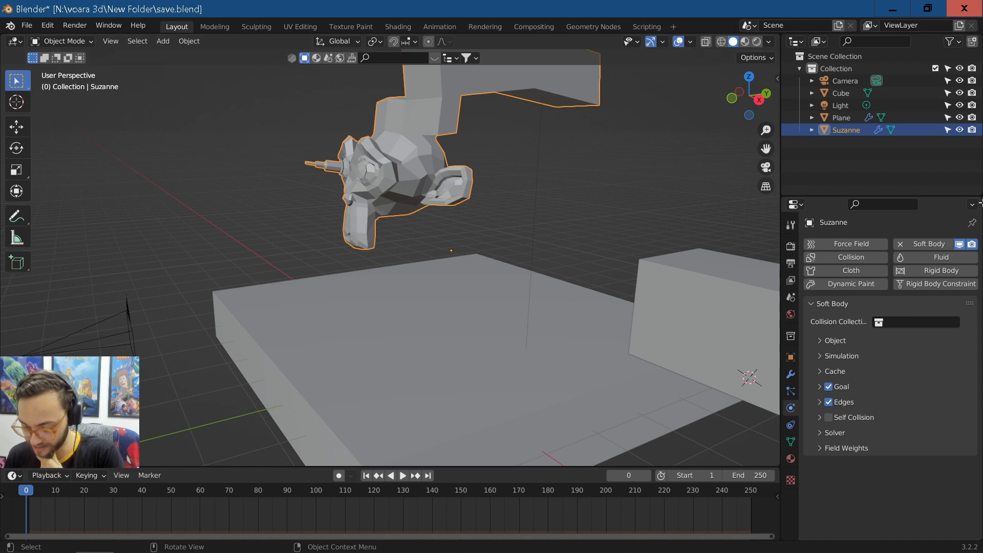
pyautogui.press('space')
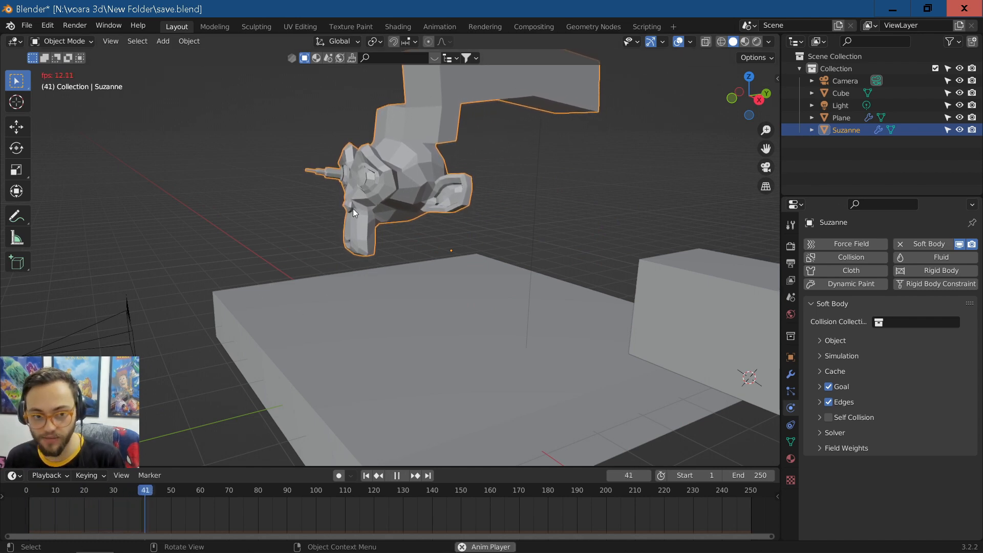
pyautogui.press('space')
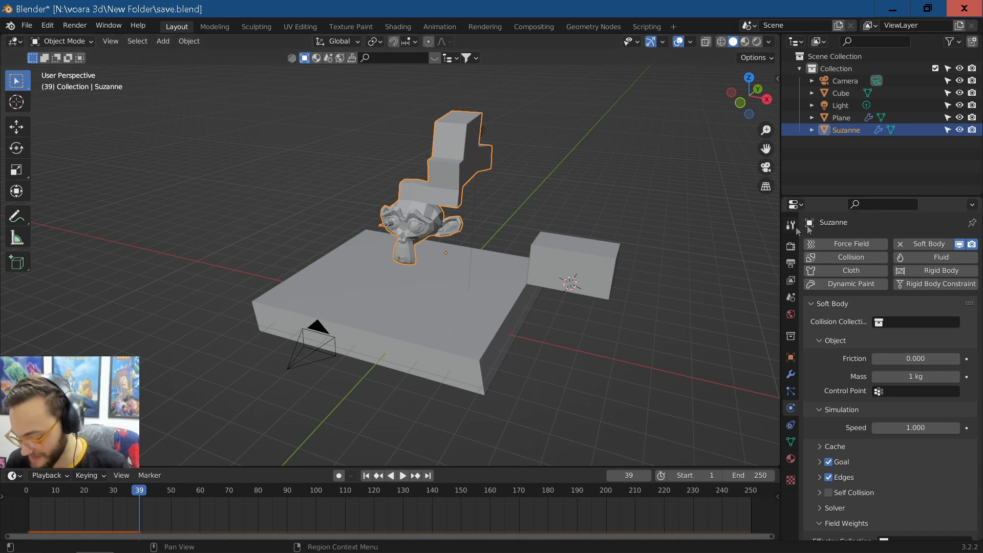
# Step: Remove the Soft Body physics from Suzanne and collapse the timeline area to enlarge the 3D view
pyautogui.click(901, 244)
pyautogui.moveTo(577, 234); pyautogui.dragTo(467, 214, button='middle')
pyautogui.scroll(2, 467, 215)
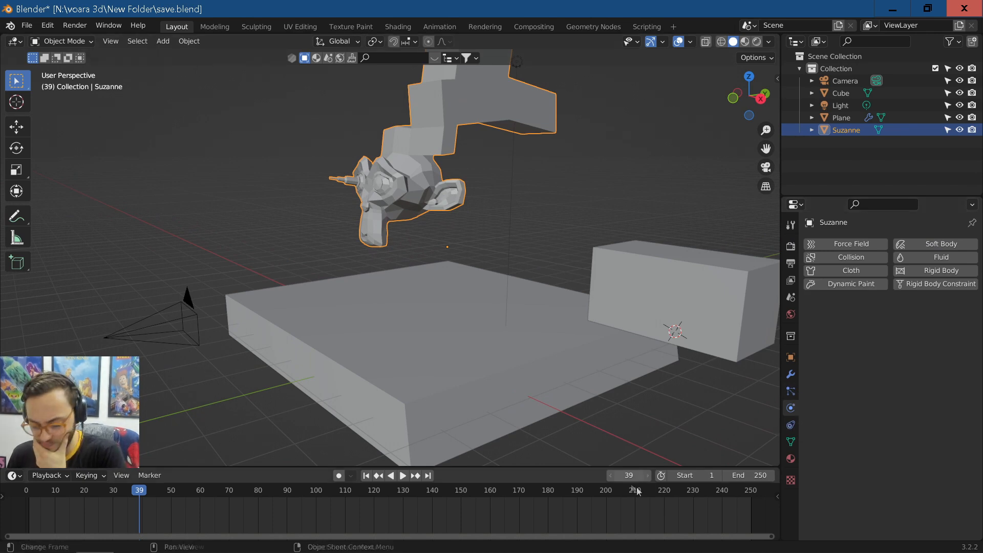
pyautogui.moveTo(779, 465); pyautogui.dragTo(773, 492)
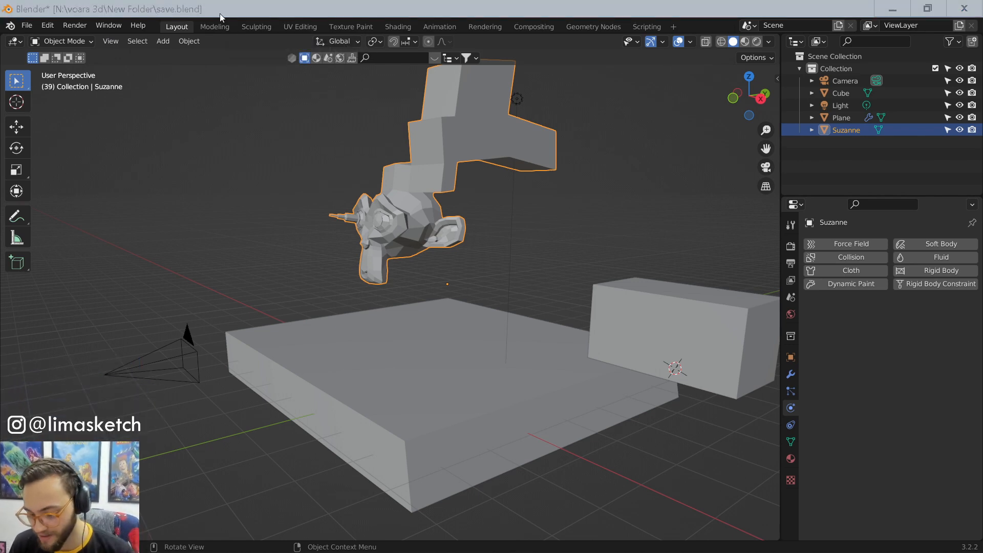
pyautogui.click(257, 153)
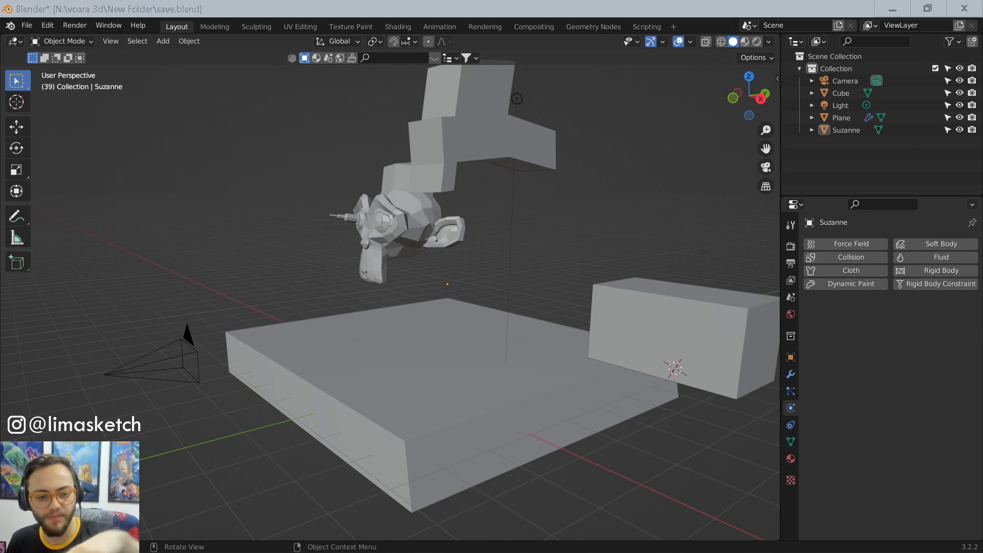
pyautogui.click(661, 244)
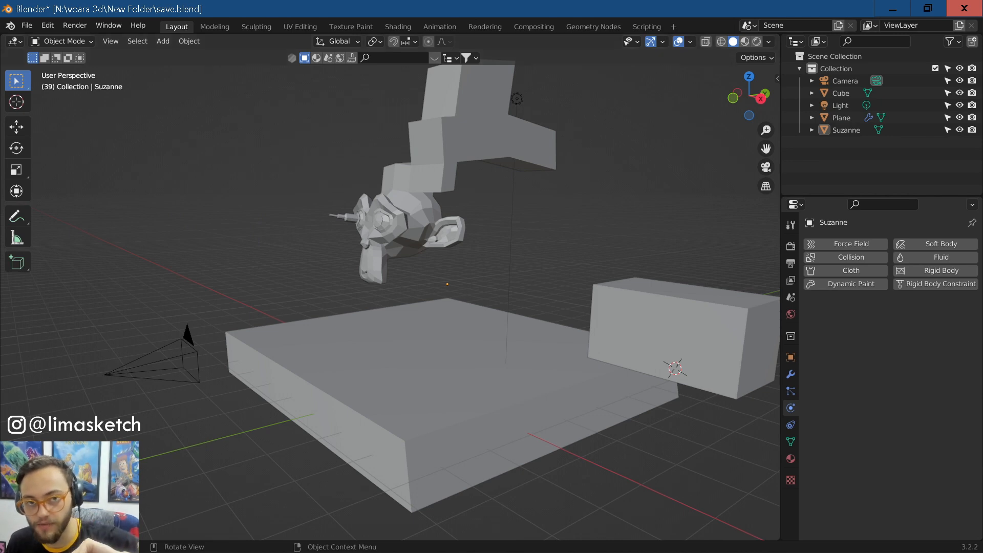
pyautogui.scroll(-2, 588, 213)
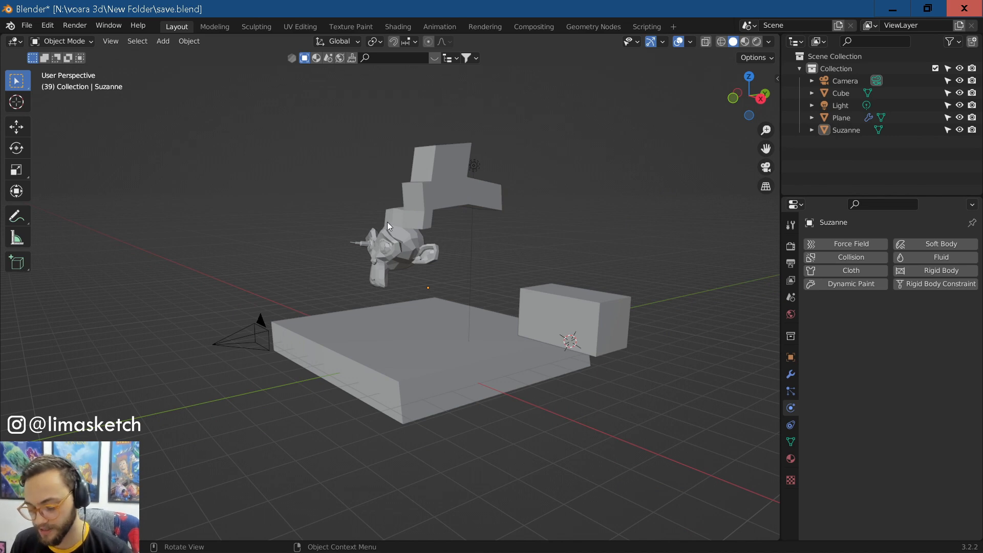
pyautogui.click(420, 223)
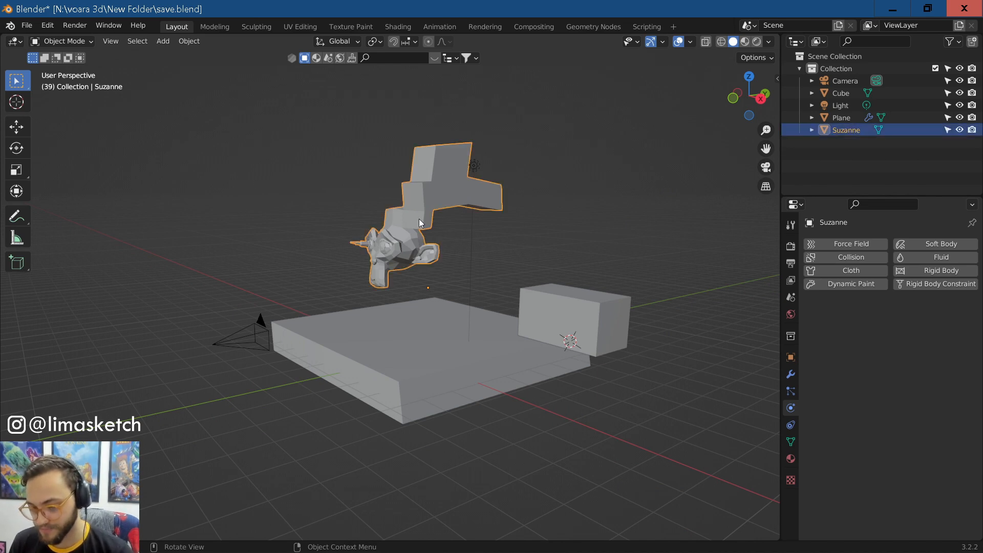
pyautogui.click(790, 247)
pyautogui.click(791, 225)
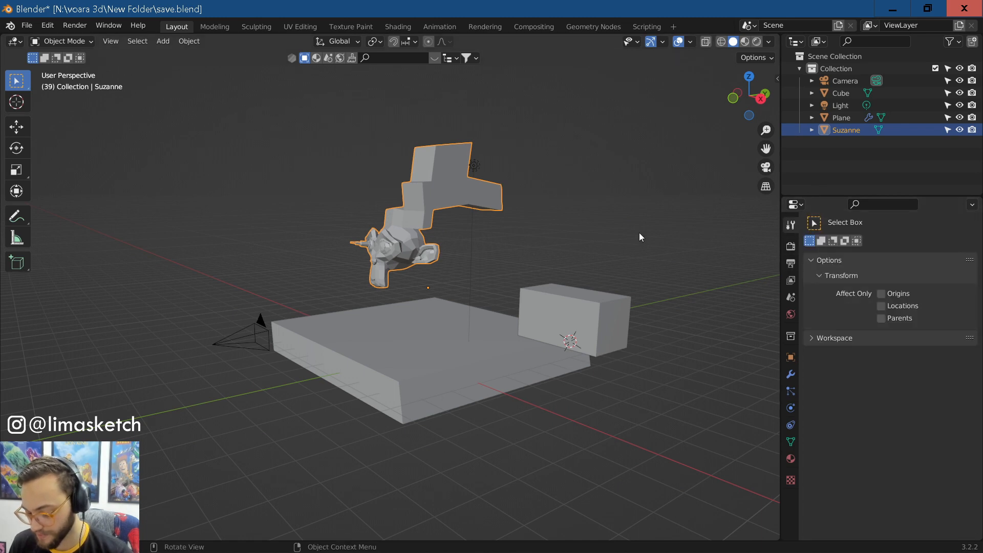
pyautogui.scroll(2, 563, 237)
pyautogui.click(410, 275)
pyautogui.moveTo(410, 275); pyautogui.dragTo(443, 247, button='middle')
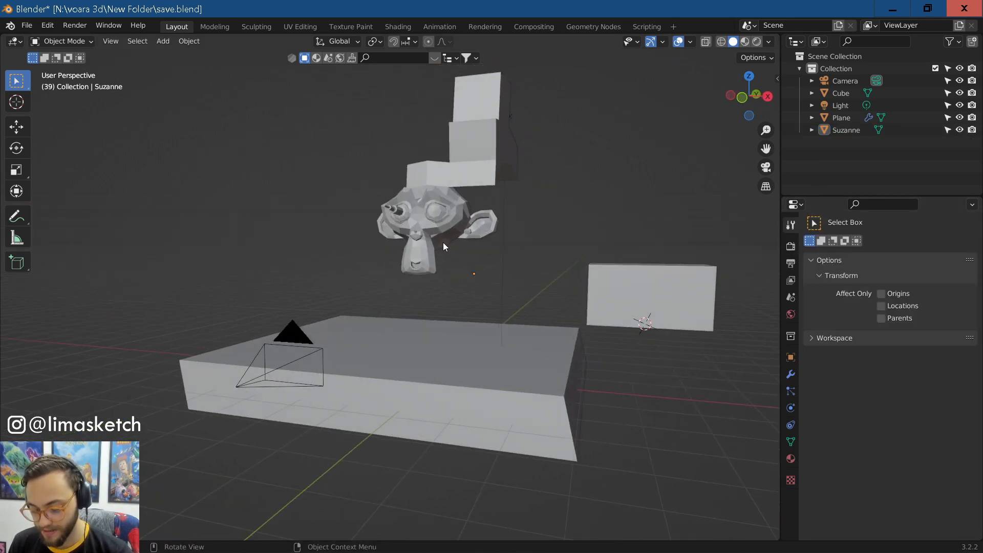